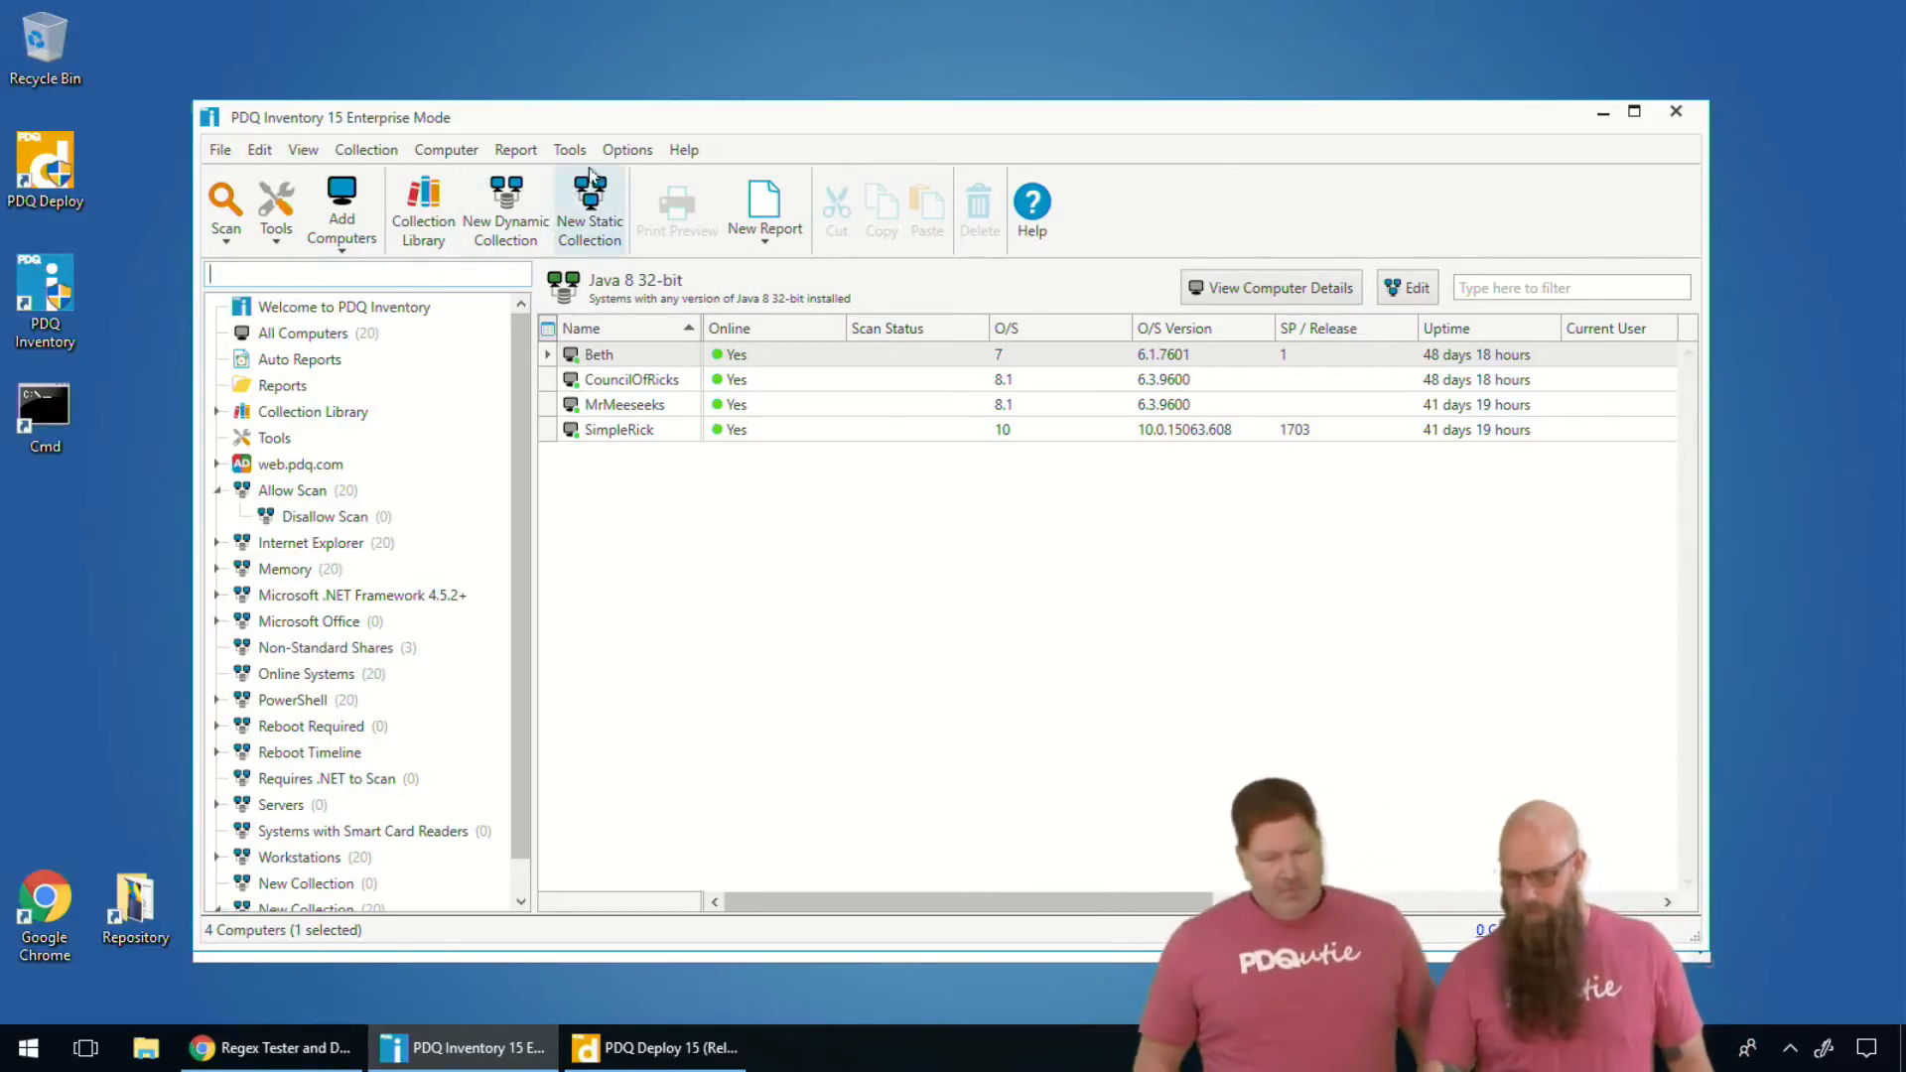
- Create a new report in the Reports folder
left_click(255, 391)
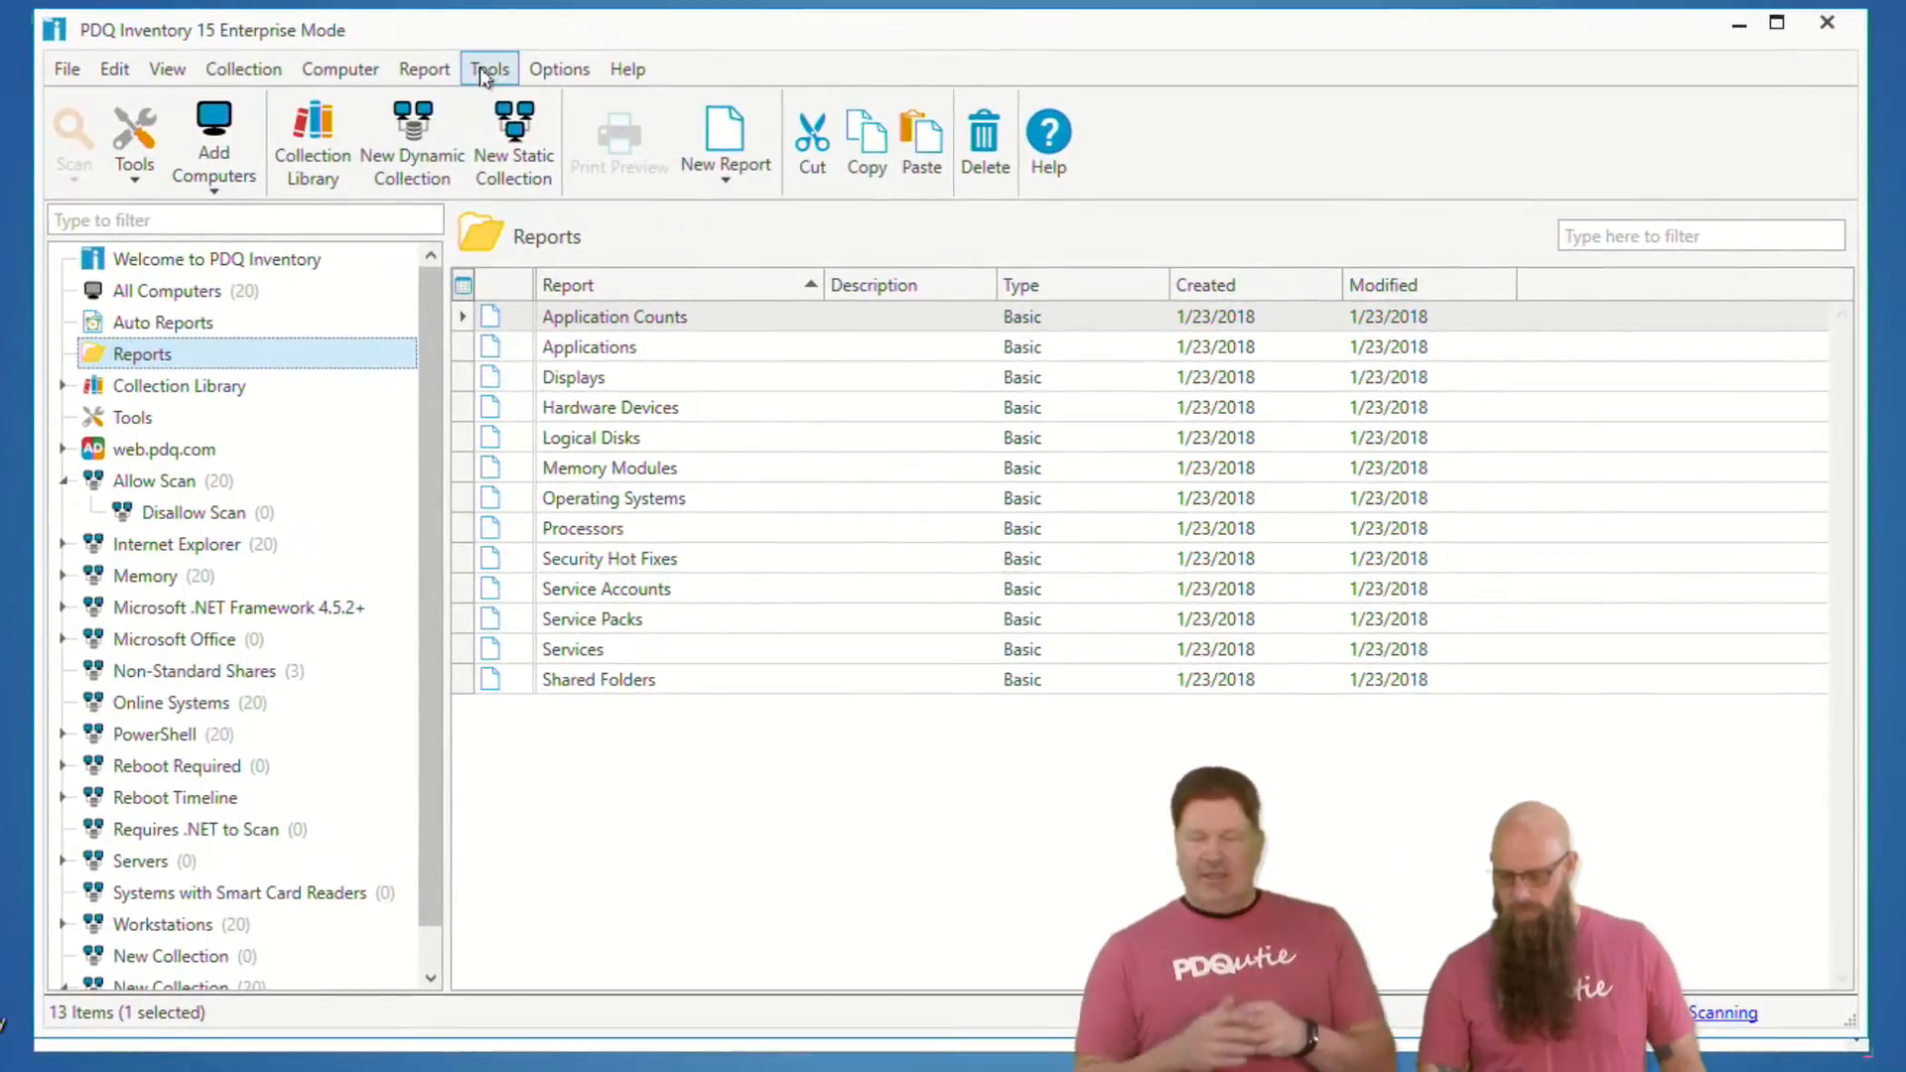
left_click(427, 73)
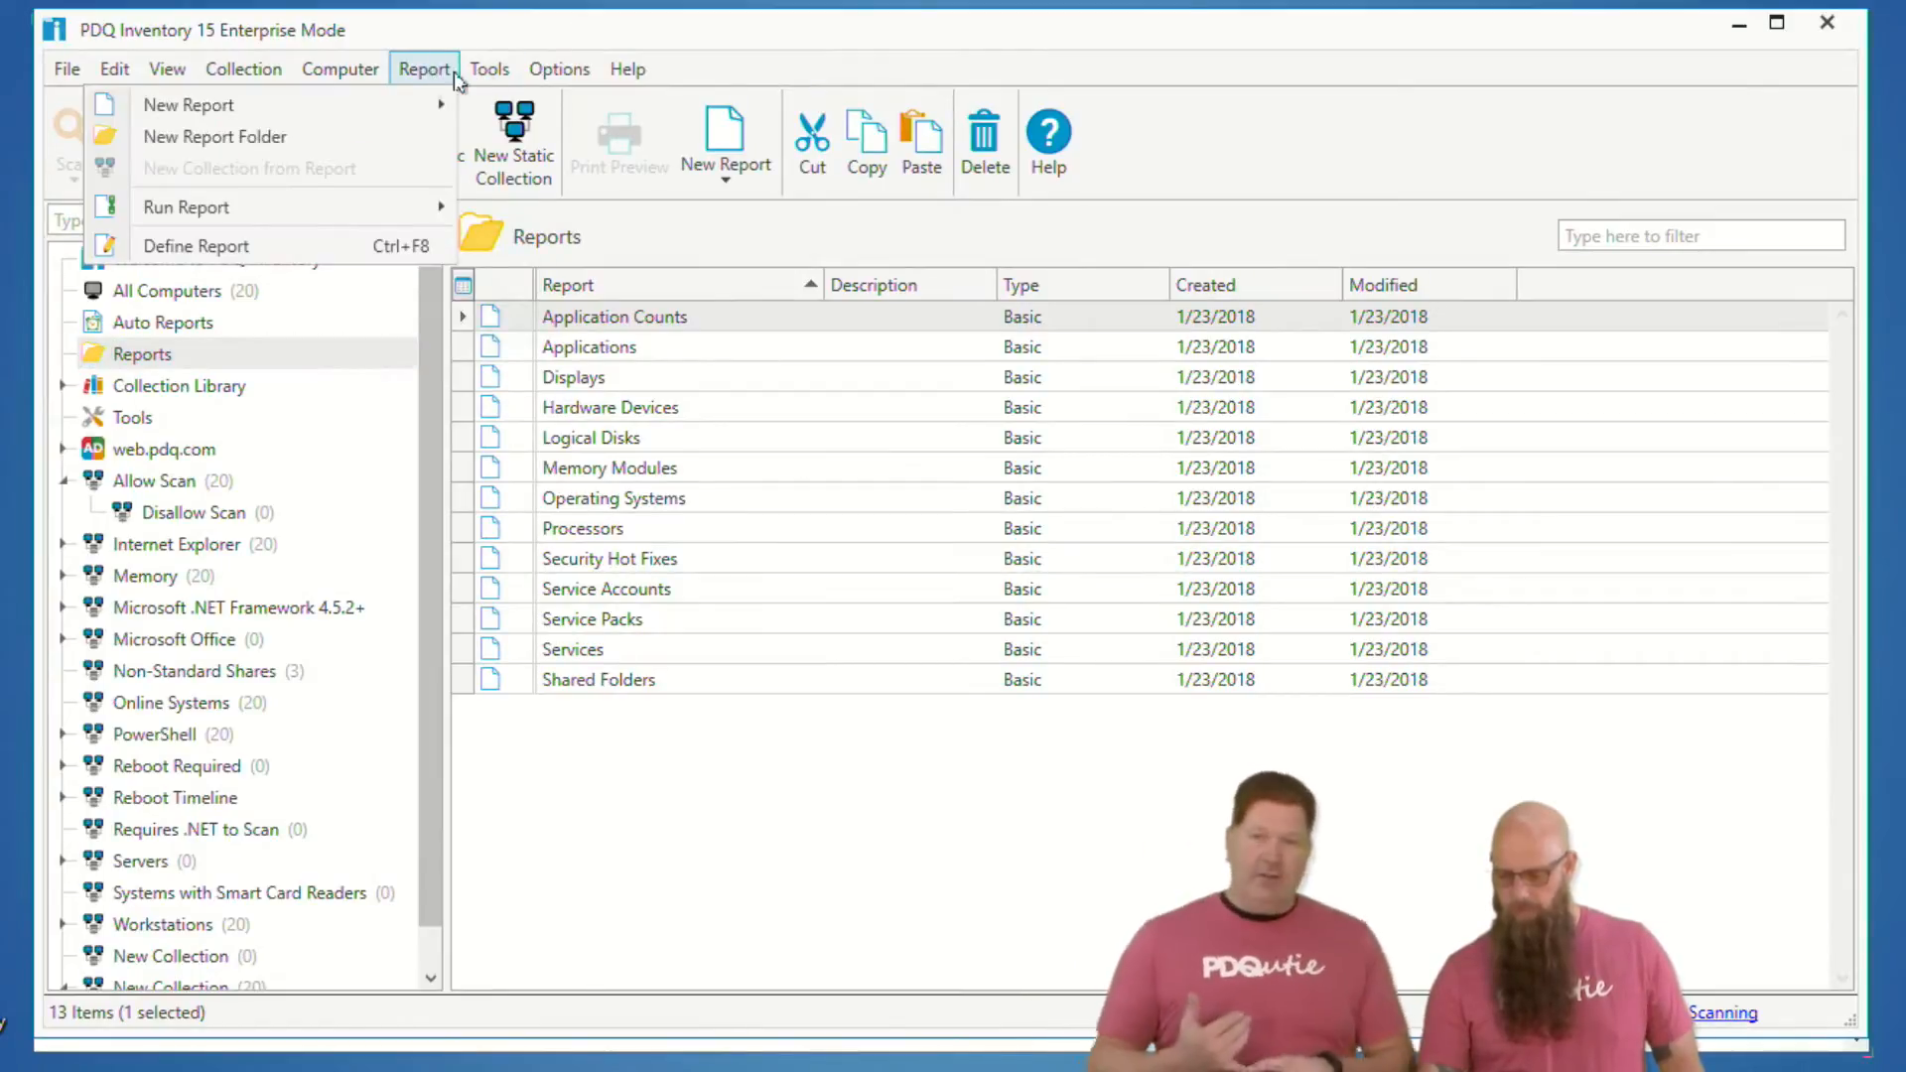
mouse_move(403, 117)
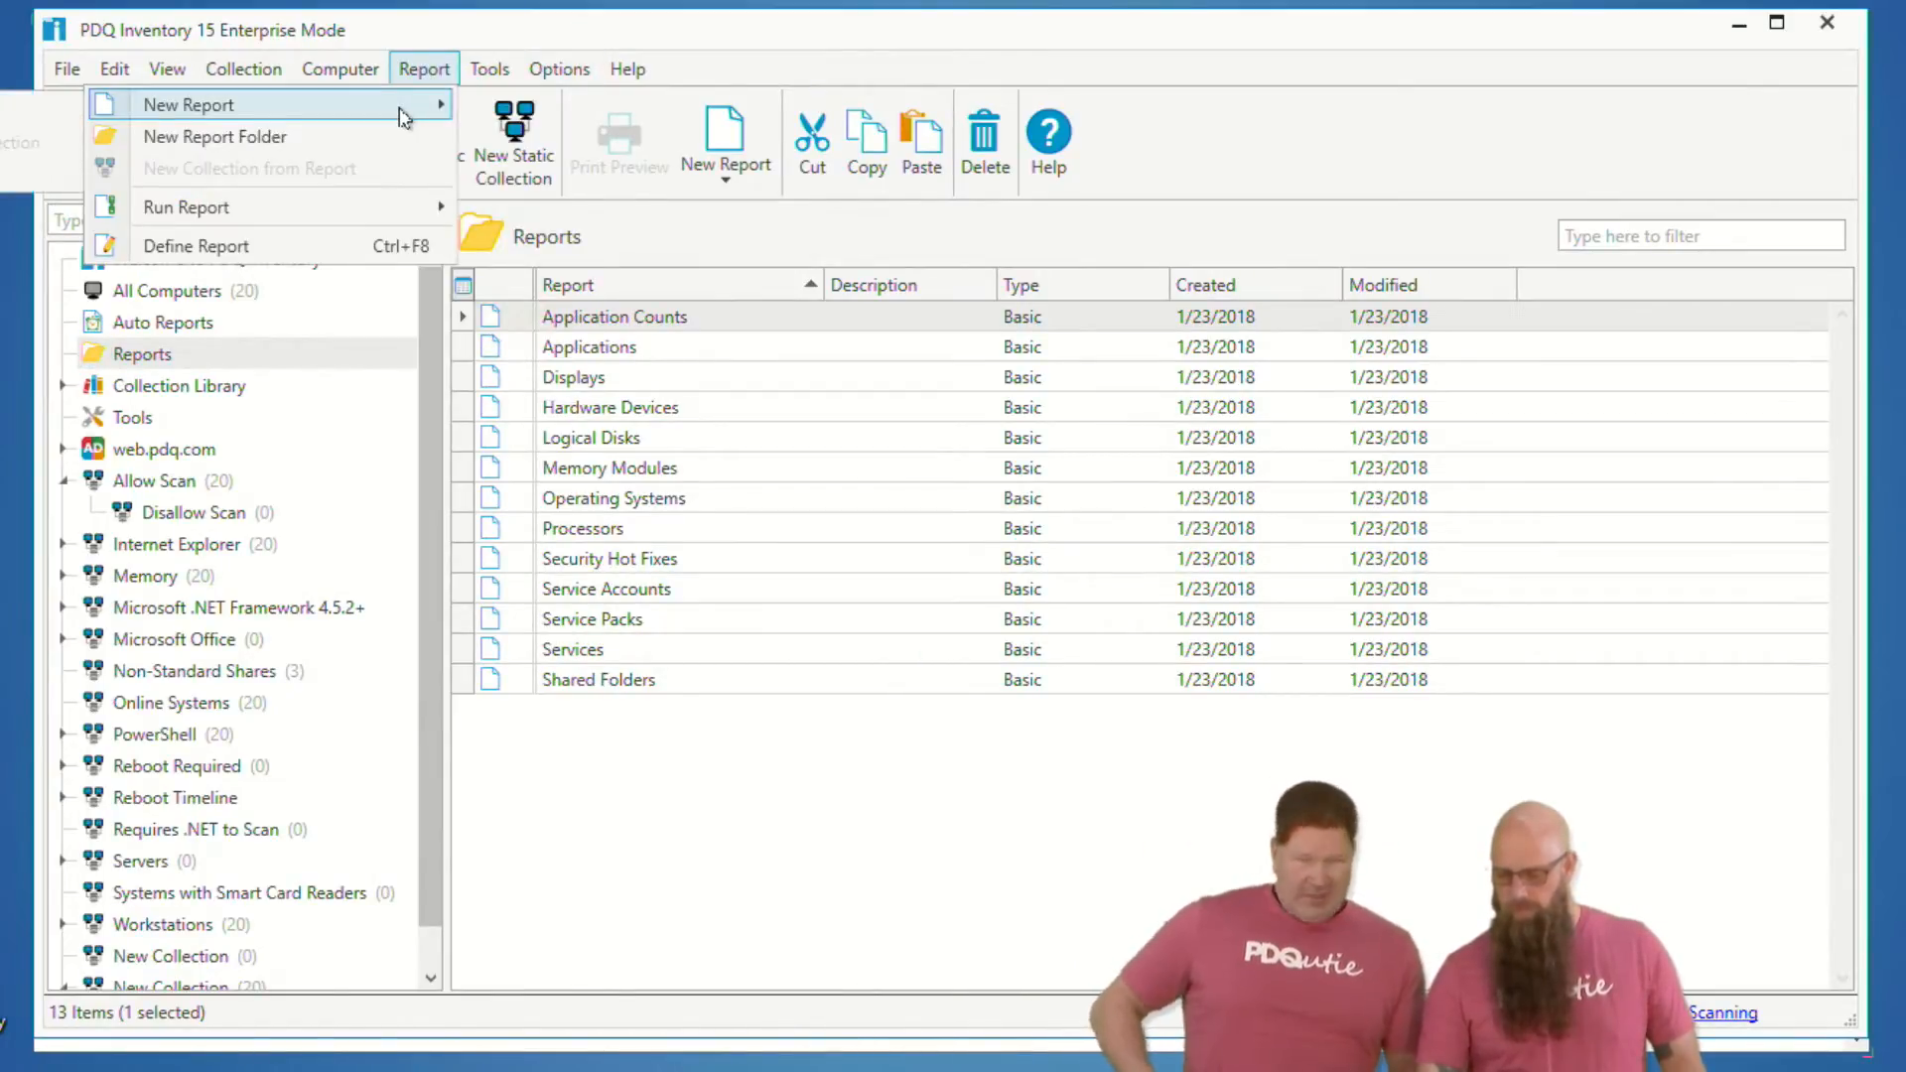
left_click(29, 117)
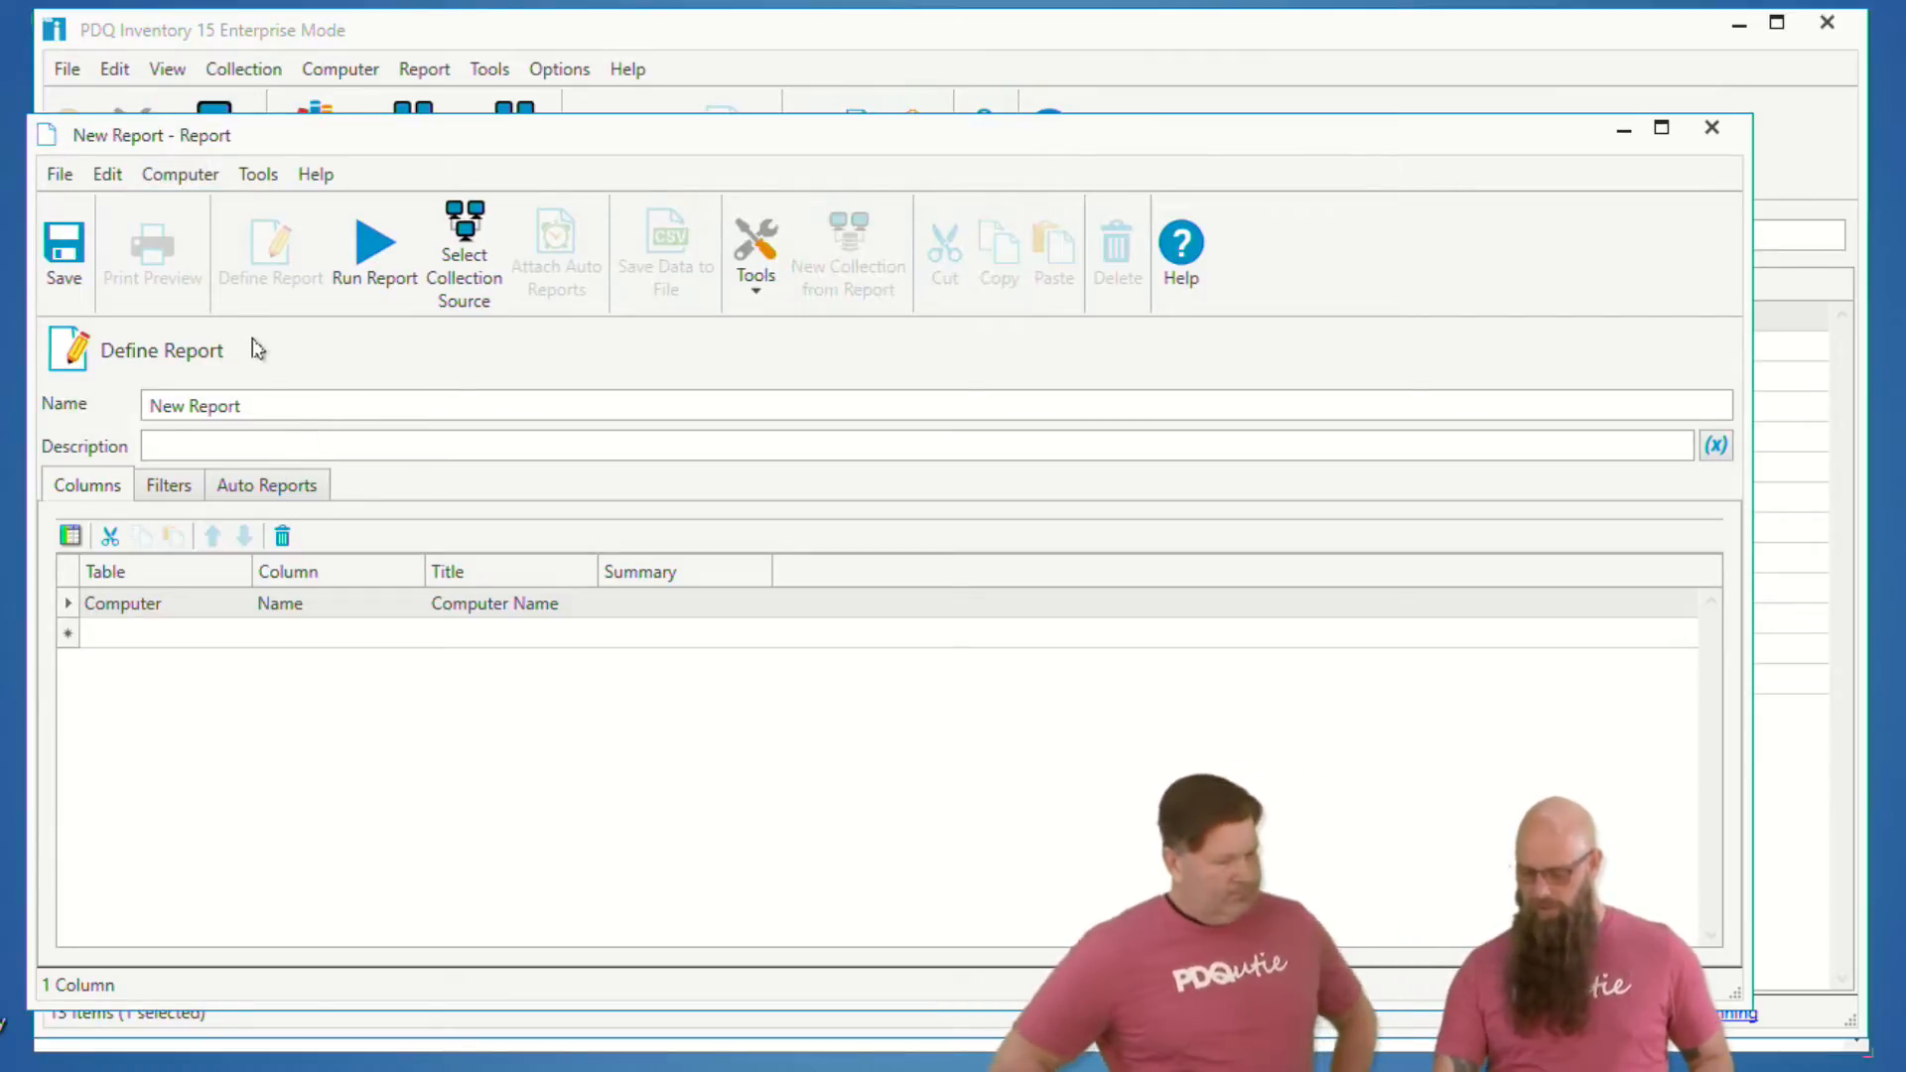
- Add two columns to the report from the Application table: Name and Version
left_click(71, 536)
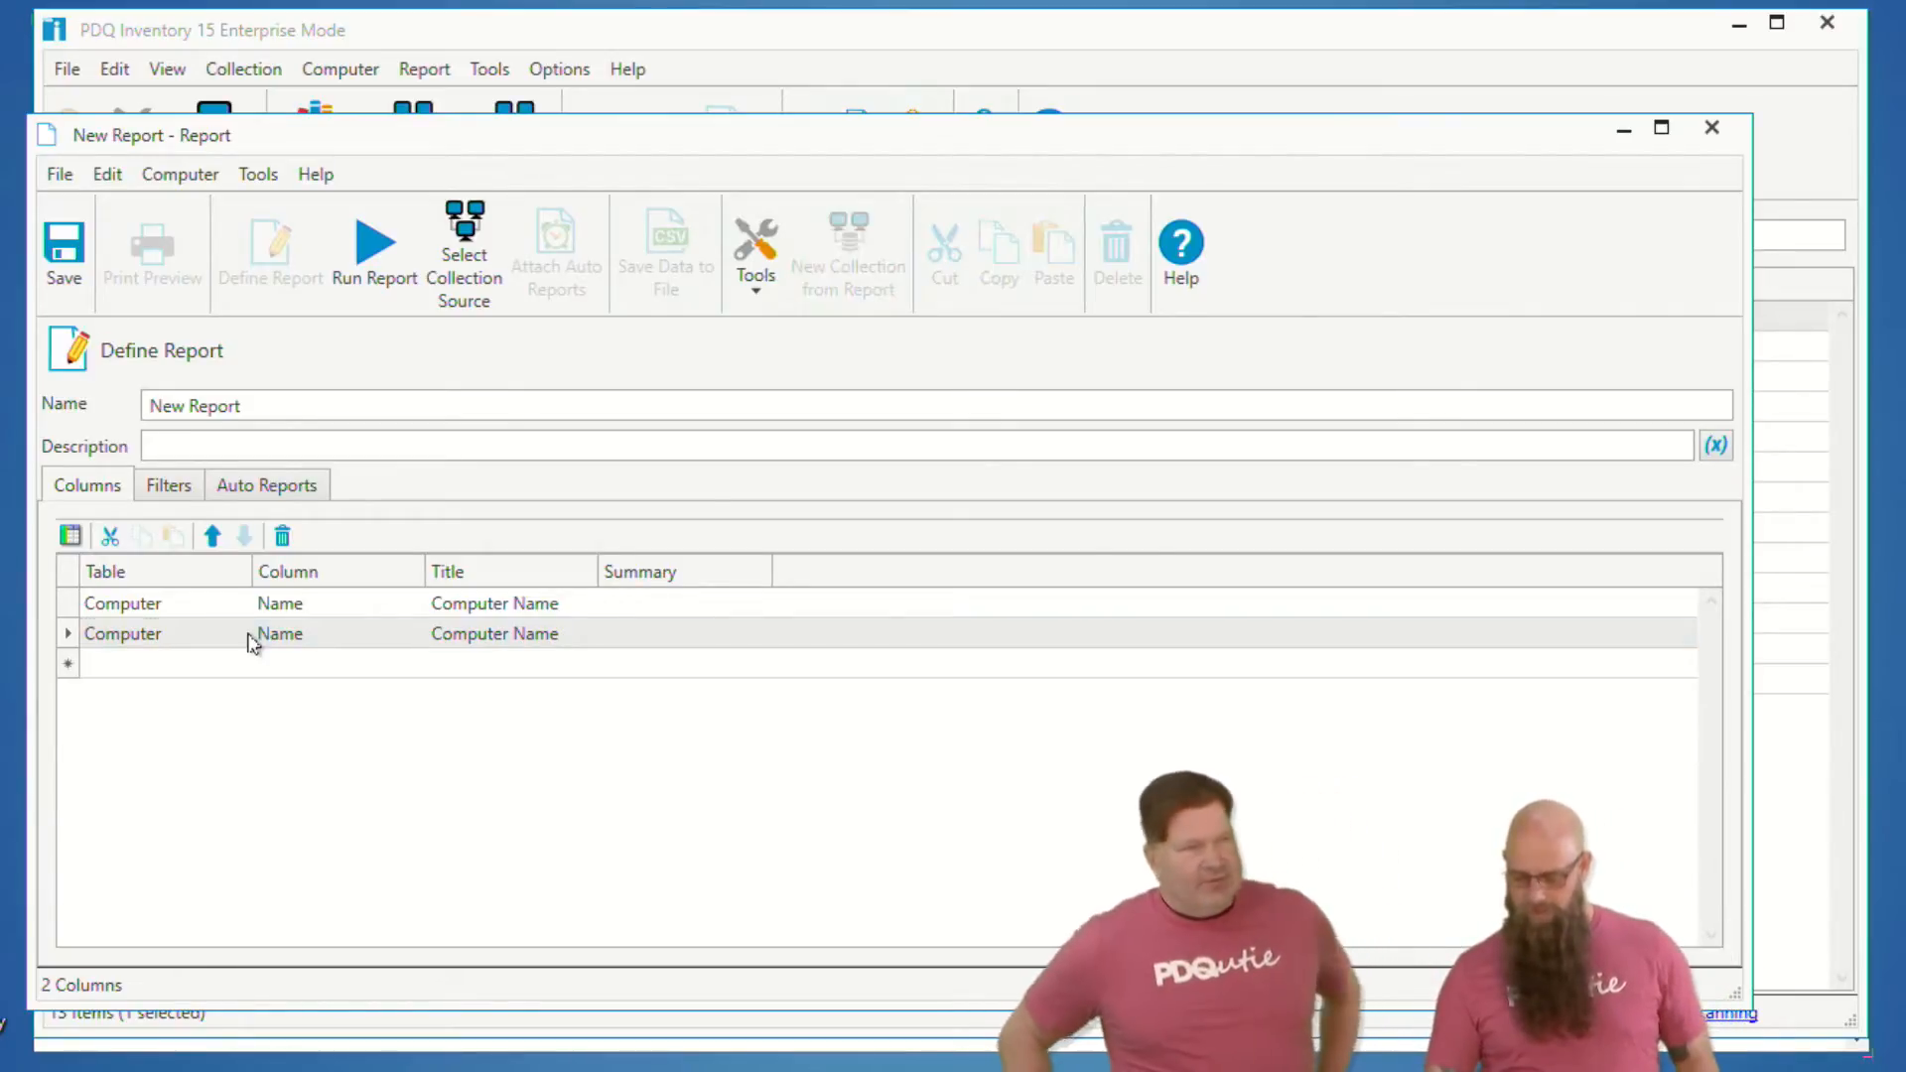
left_click(245, 641)
left_click(90, 664)
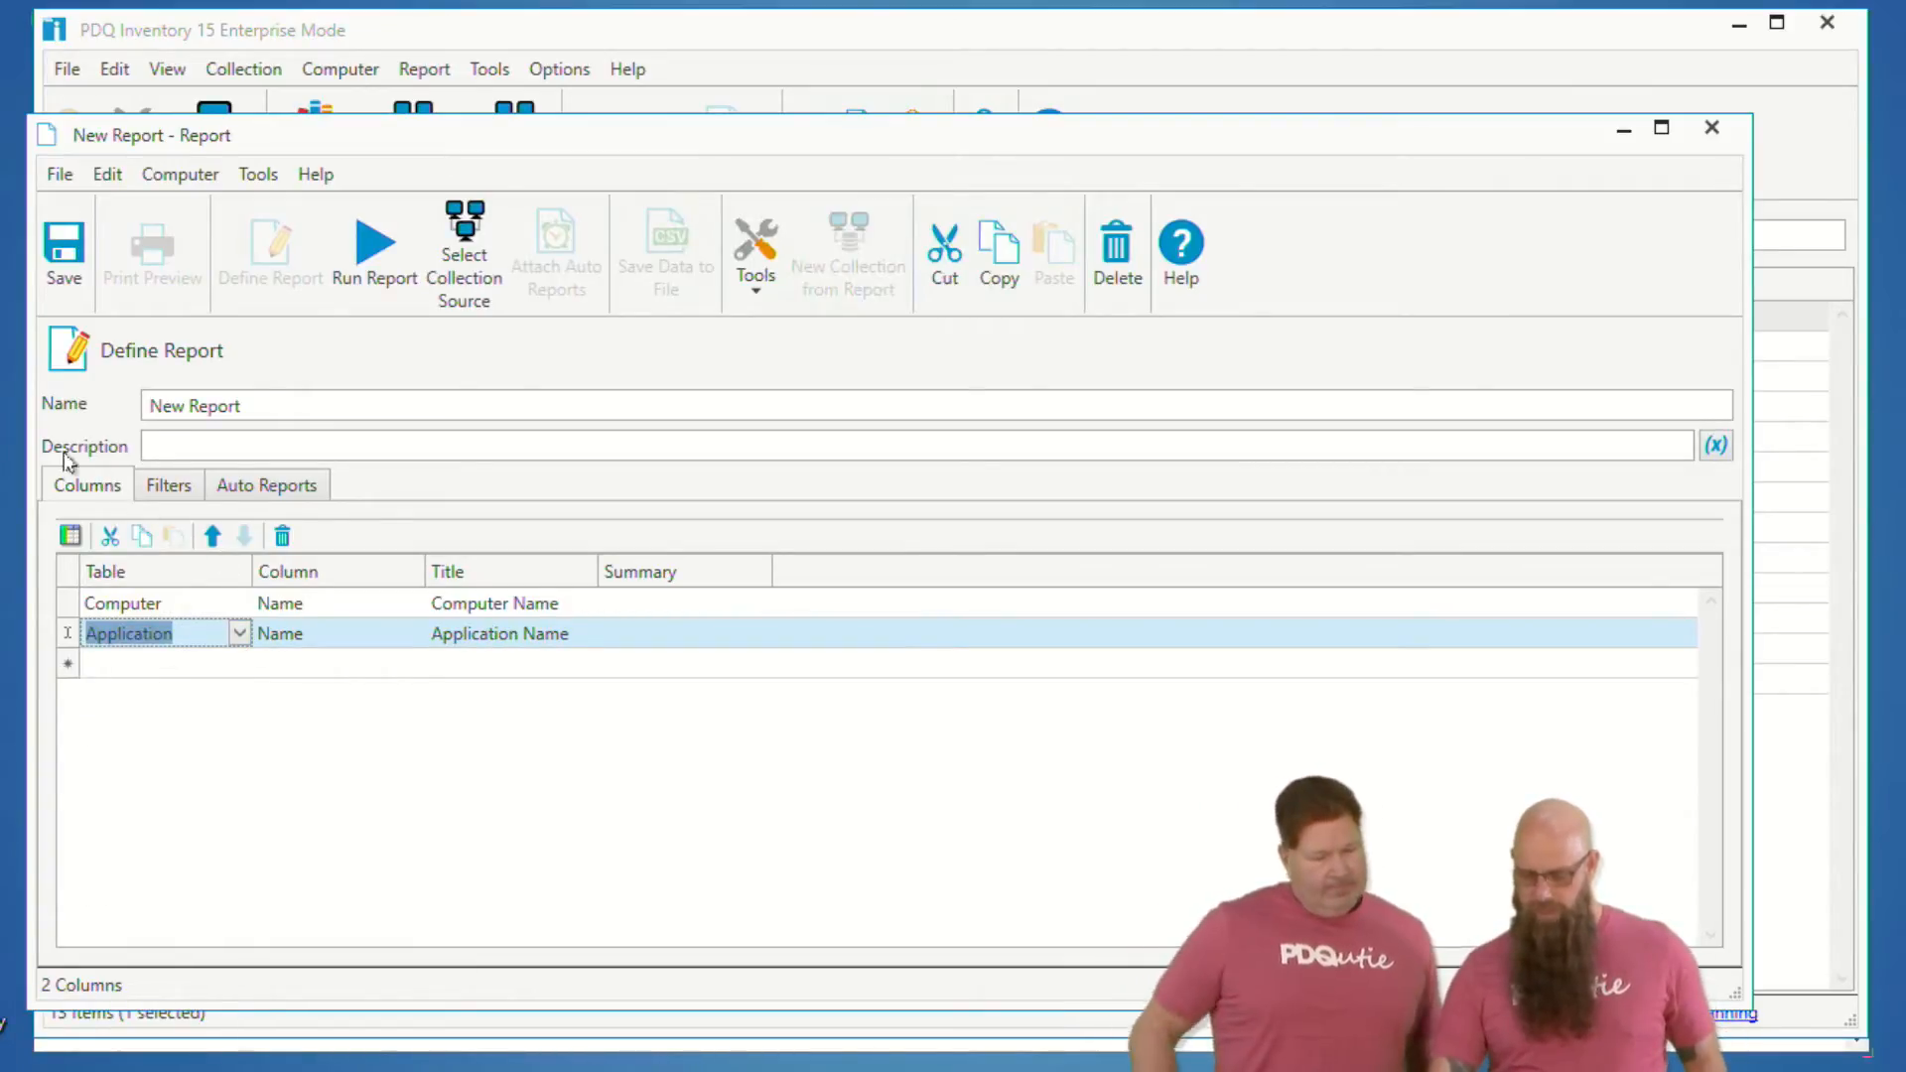
left_click(71, 536)
left_click(421, 664)
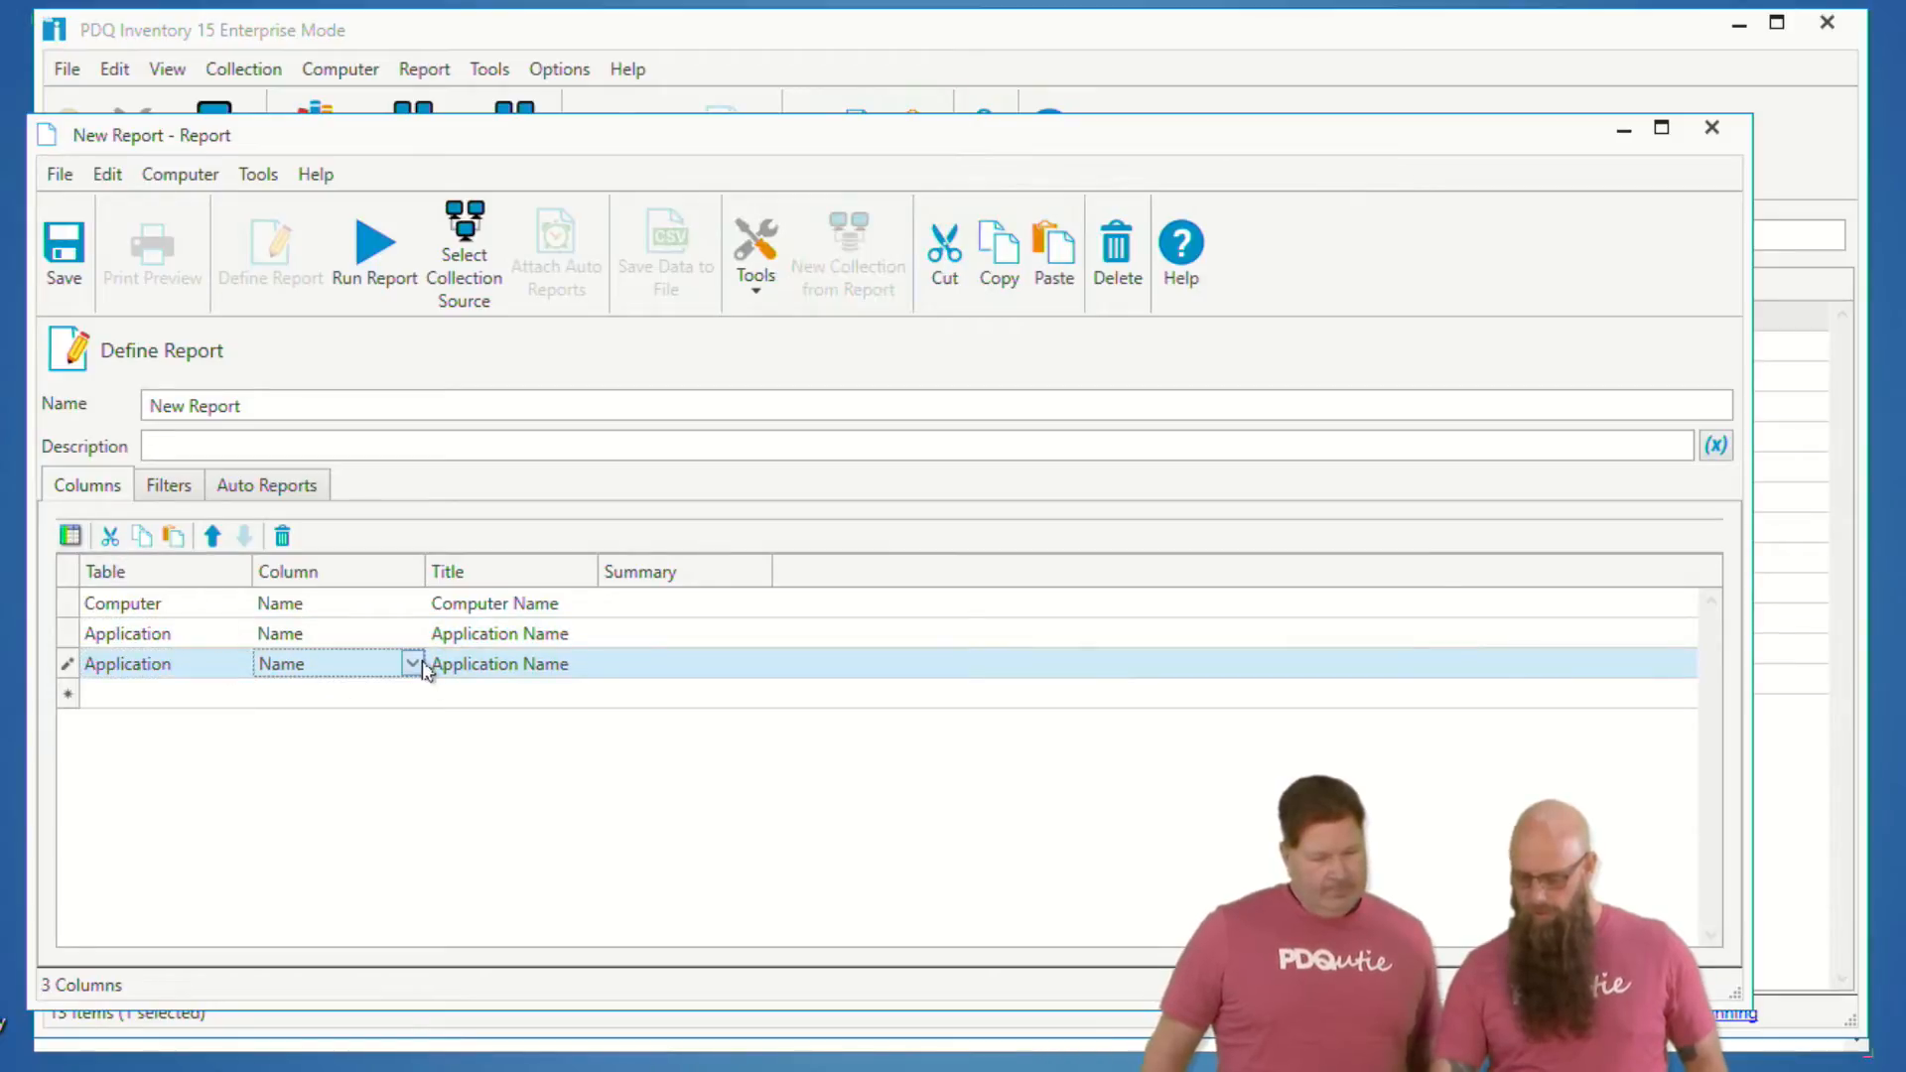
left_click(412, 663)
left_click(298, 899)
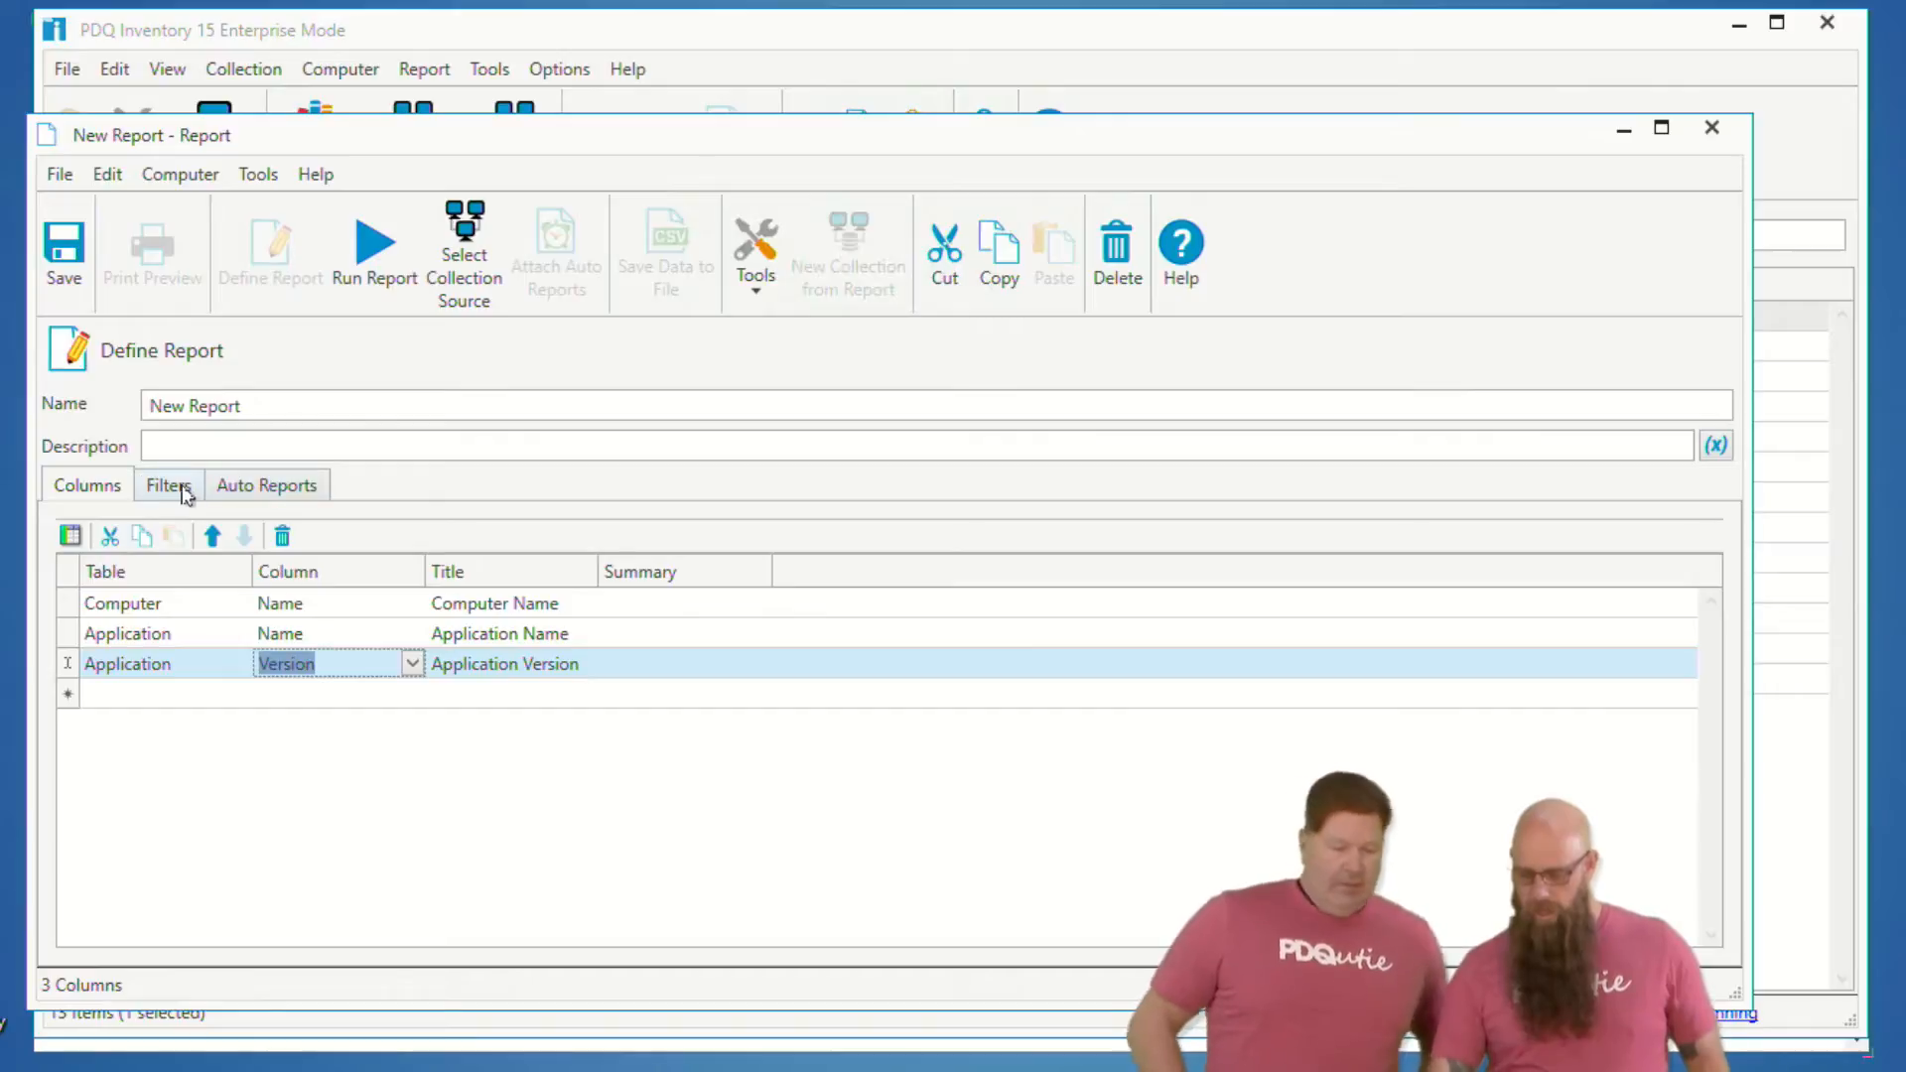
- Name the report "Regex Stuff"
left_click_drag(251, 411, 146, 430)
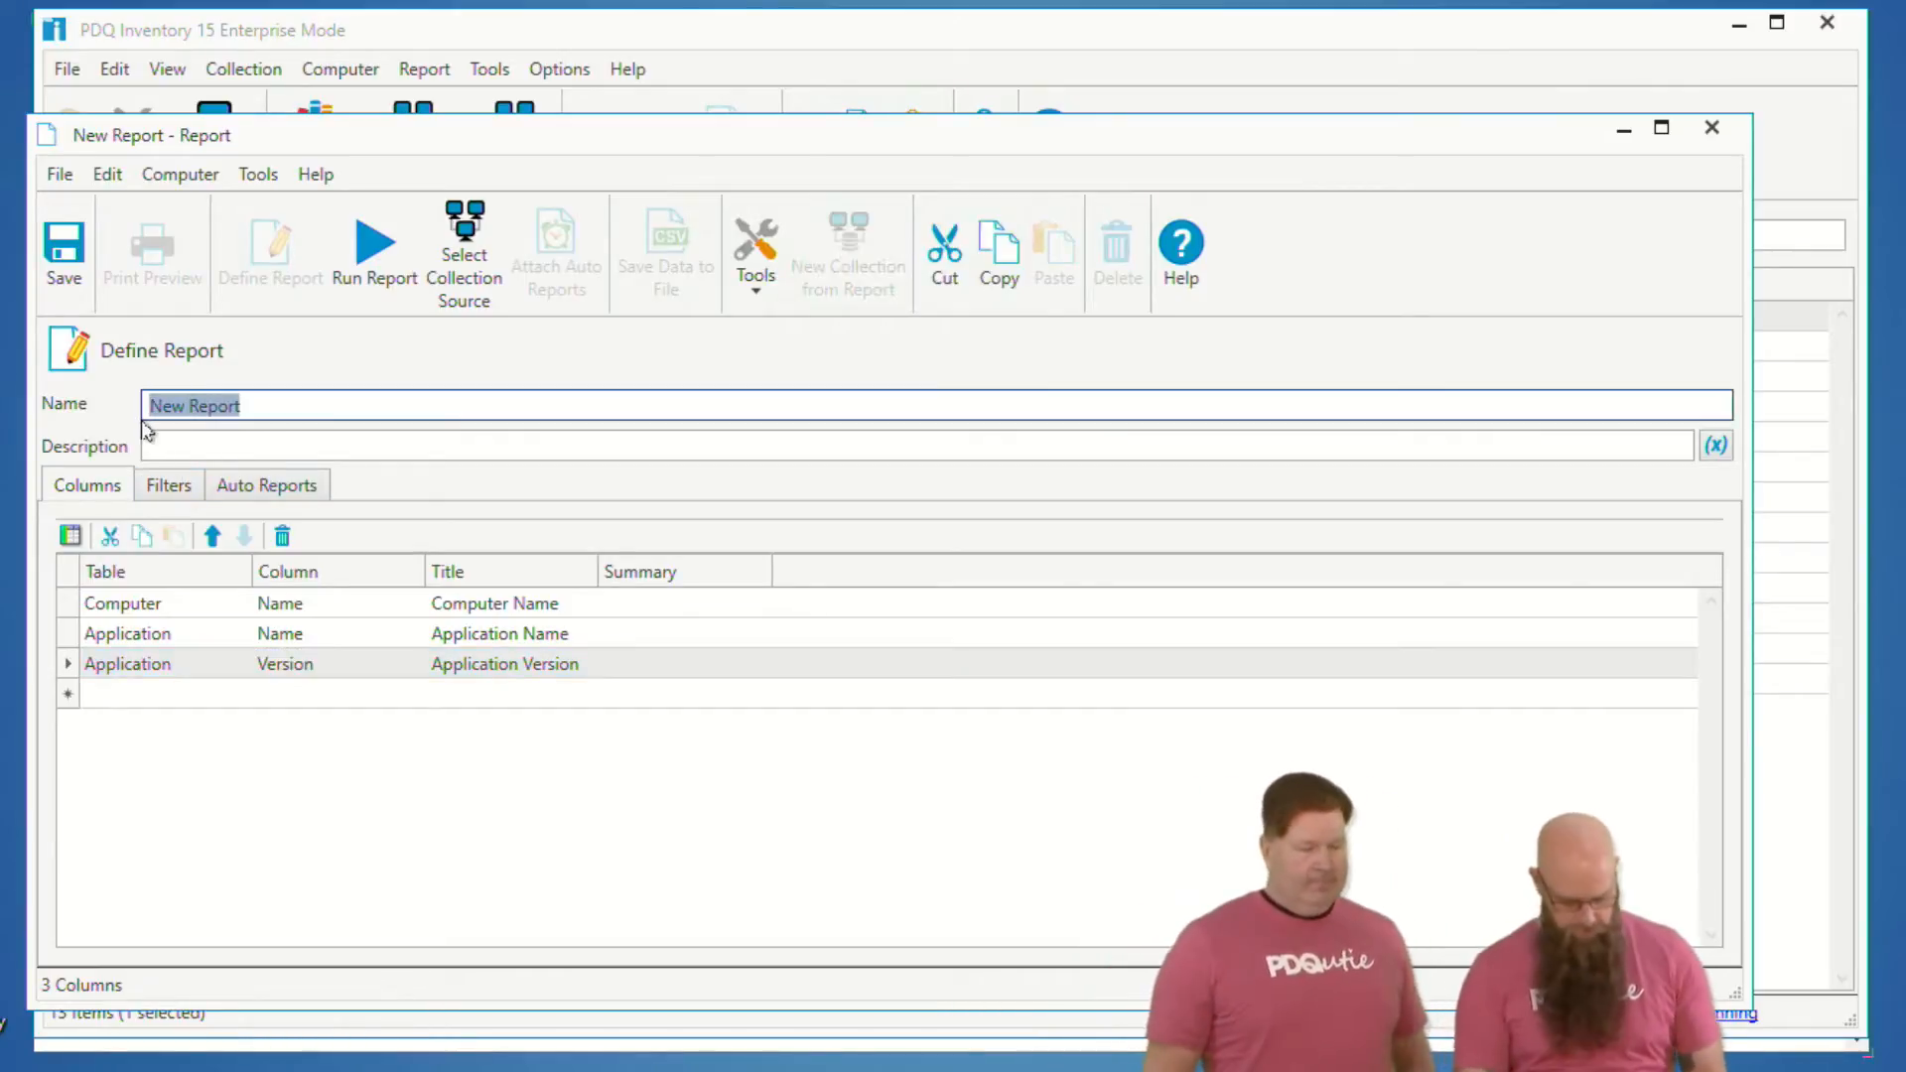
type("Regex ")
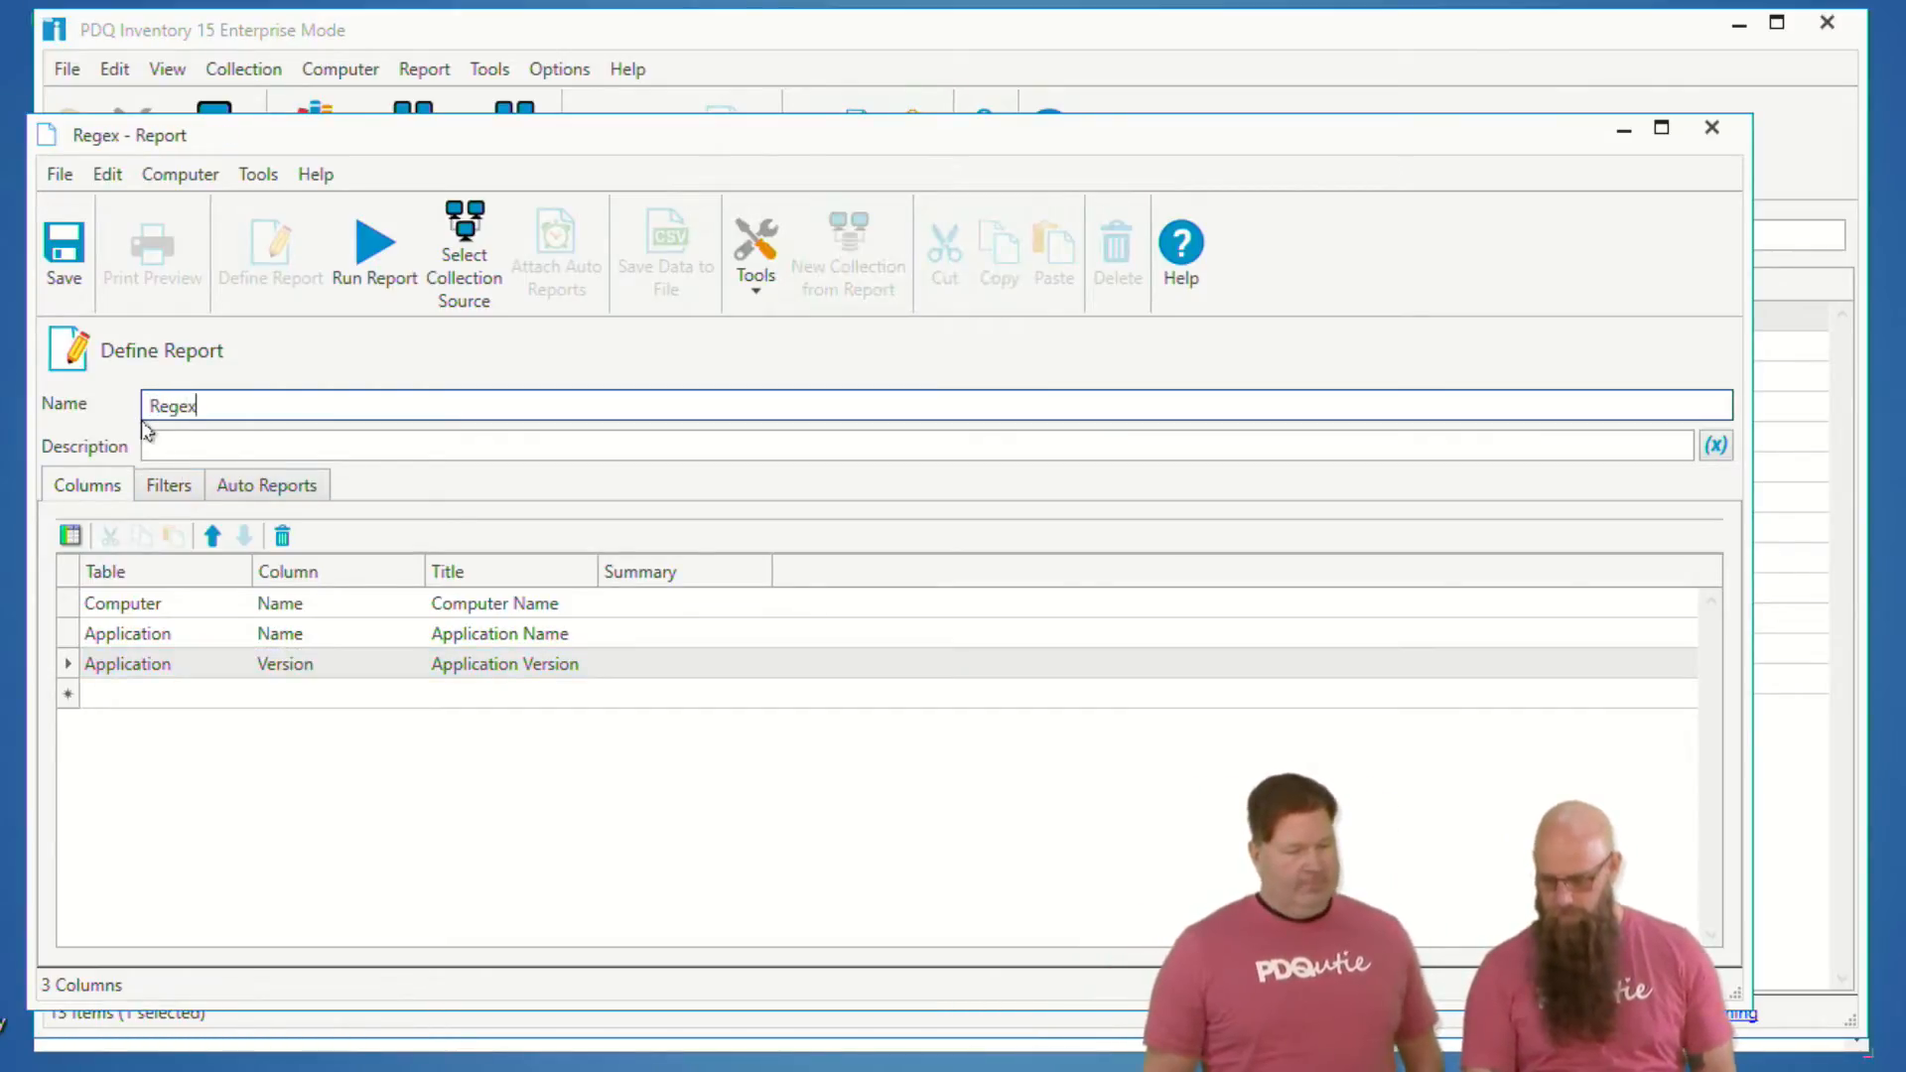
type("Stuff")
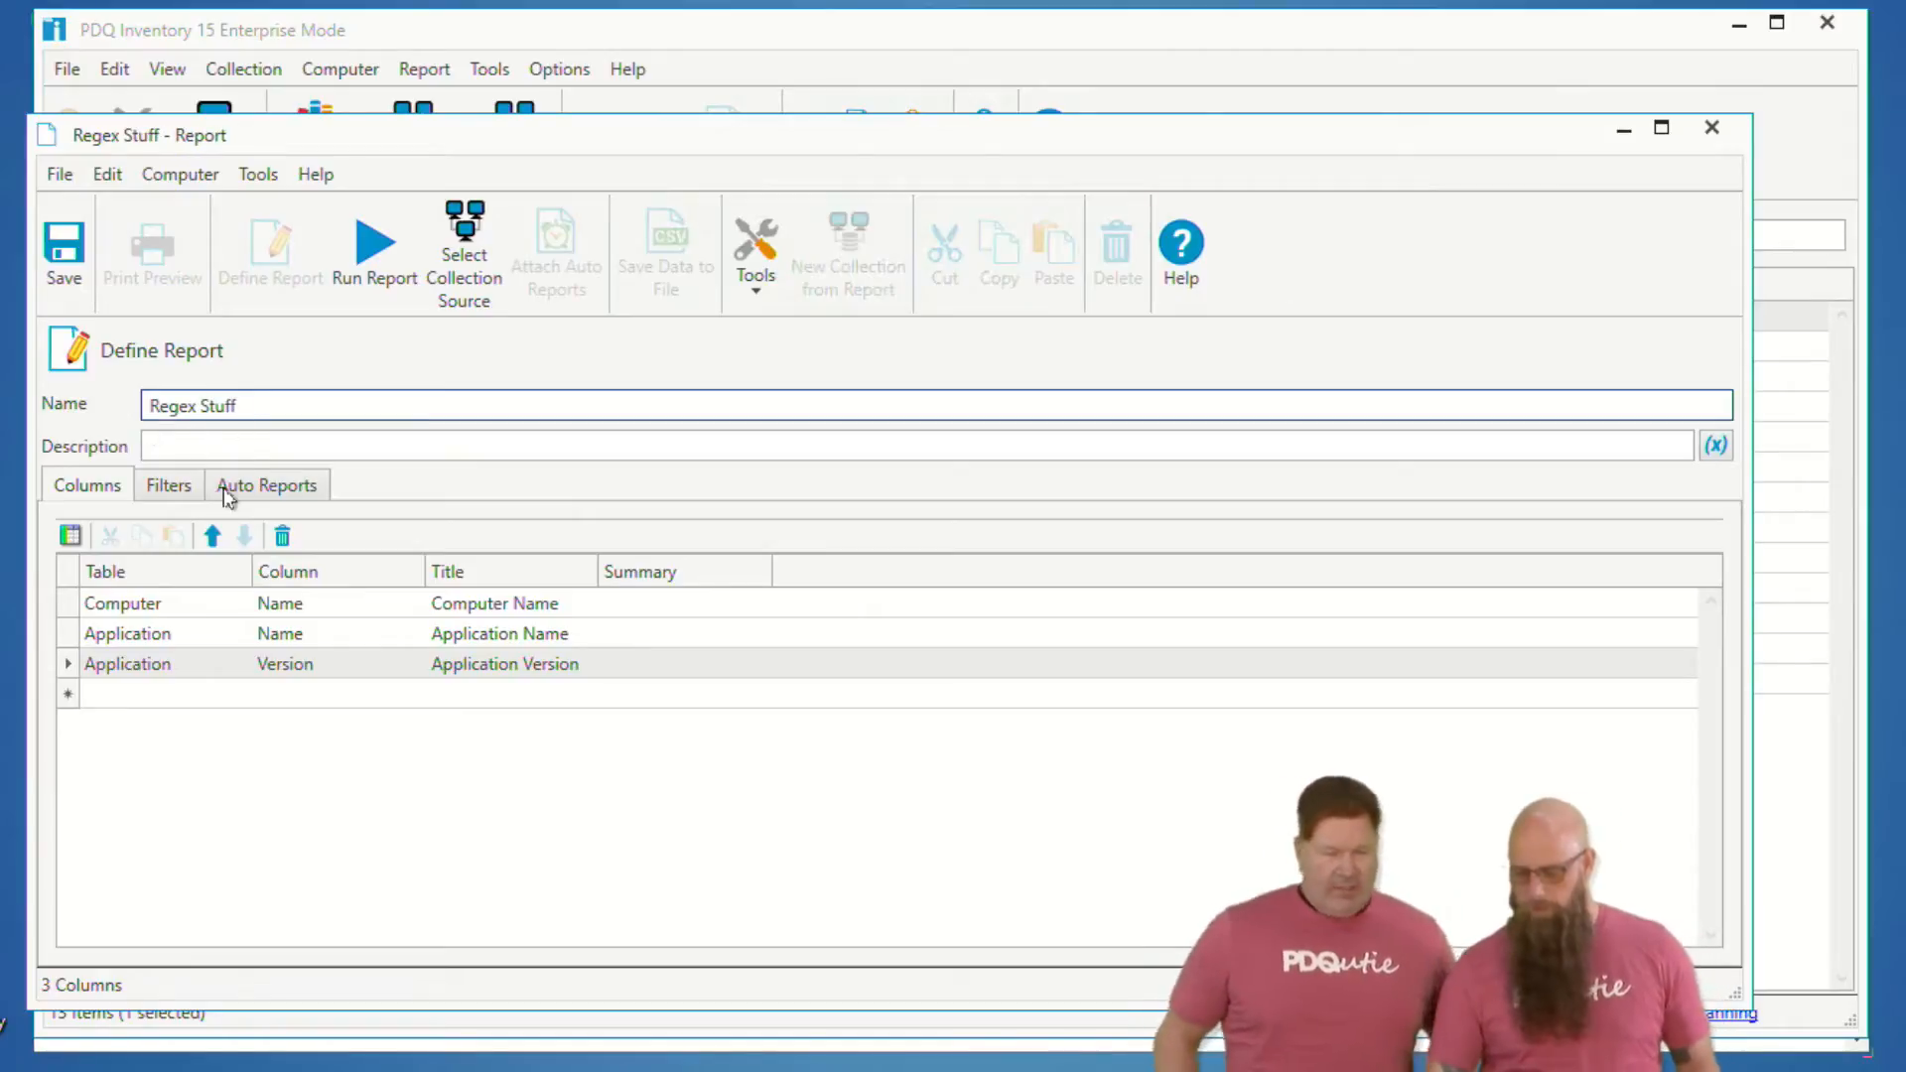
- Add a filter under the All group for Application Name, using the Matches Expression comparison
left_click(182, 494)
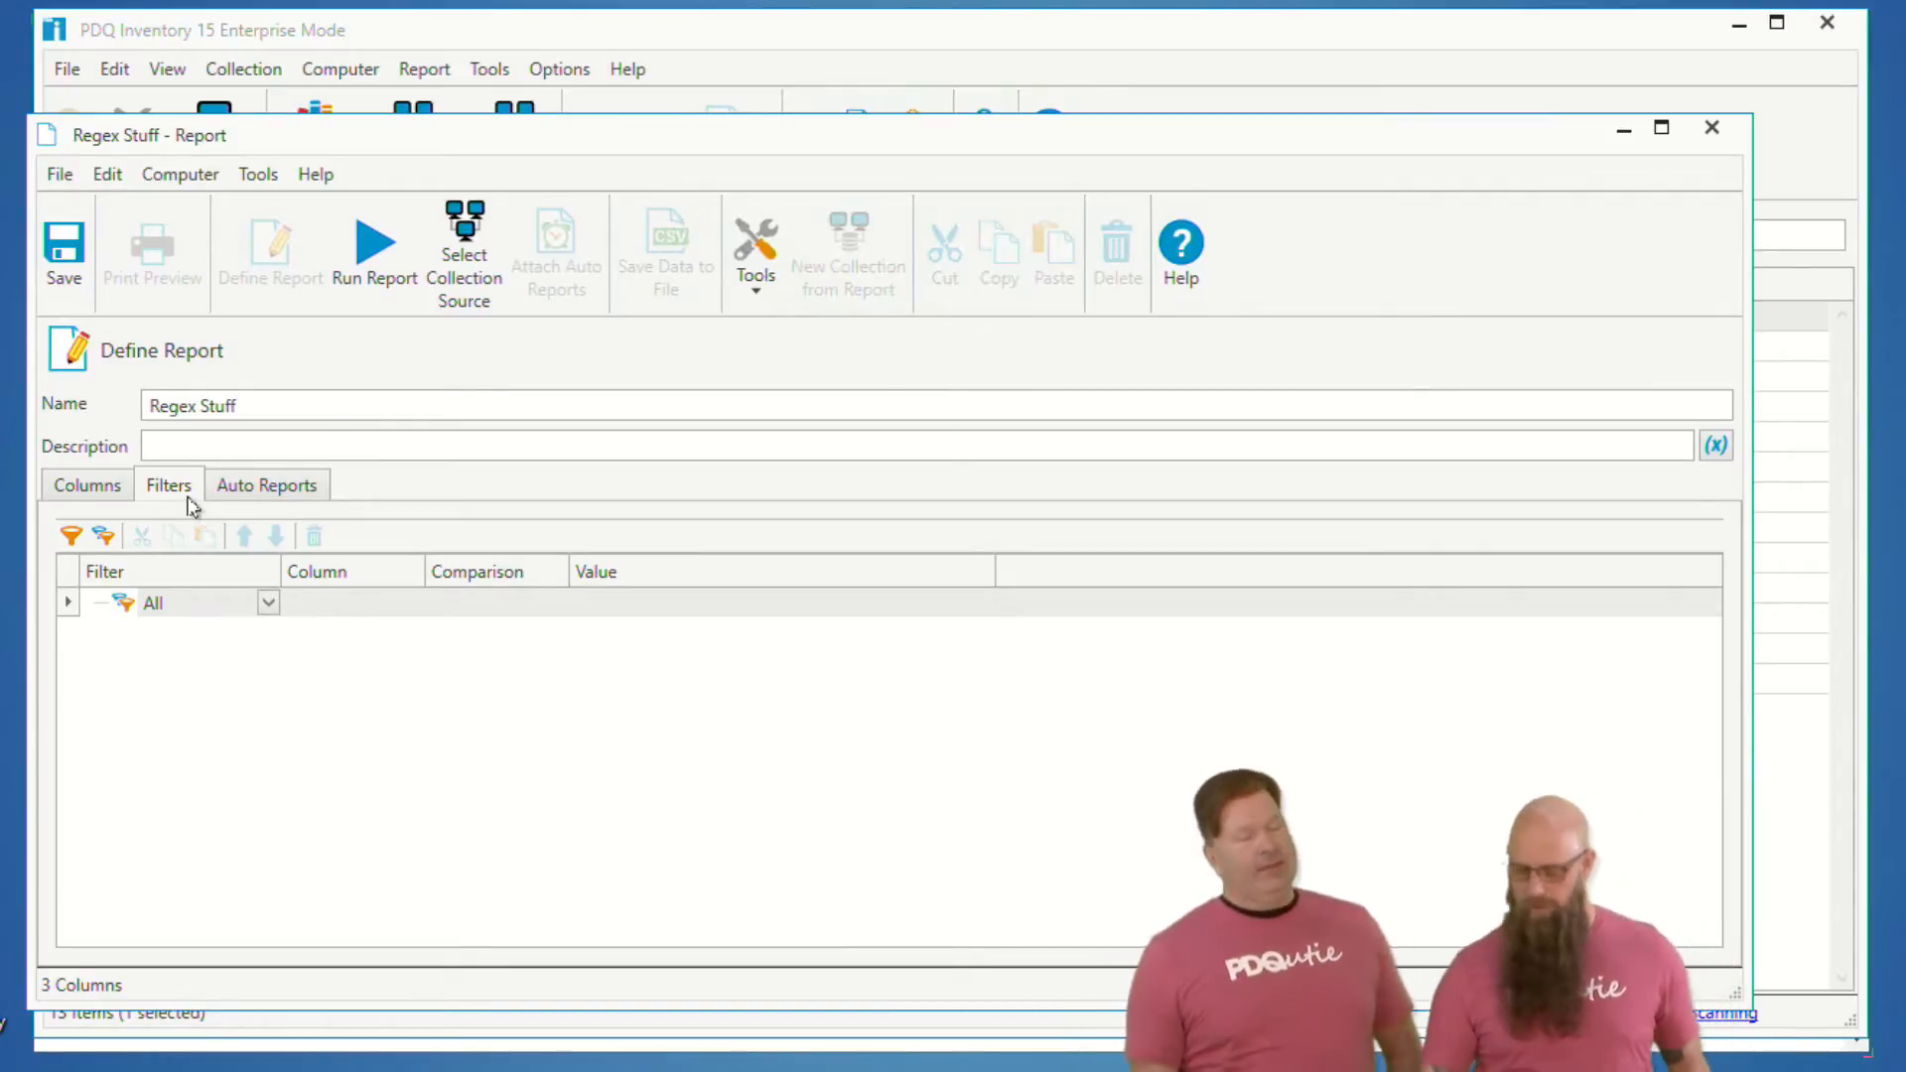
left_click(267, 602)
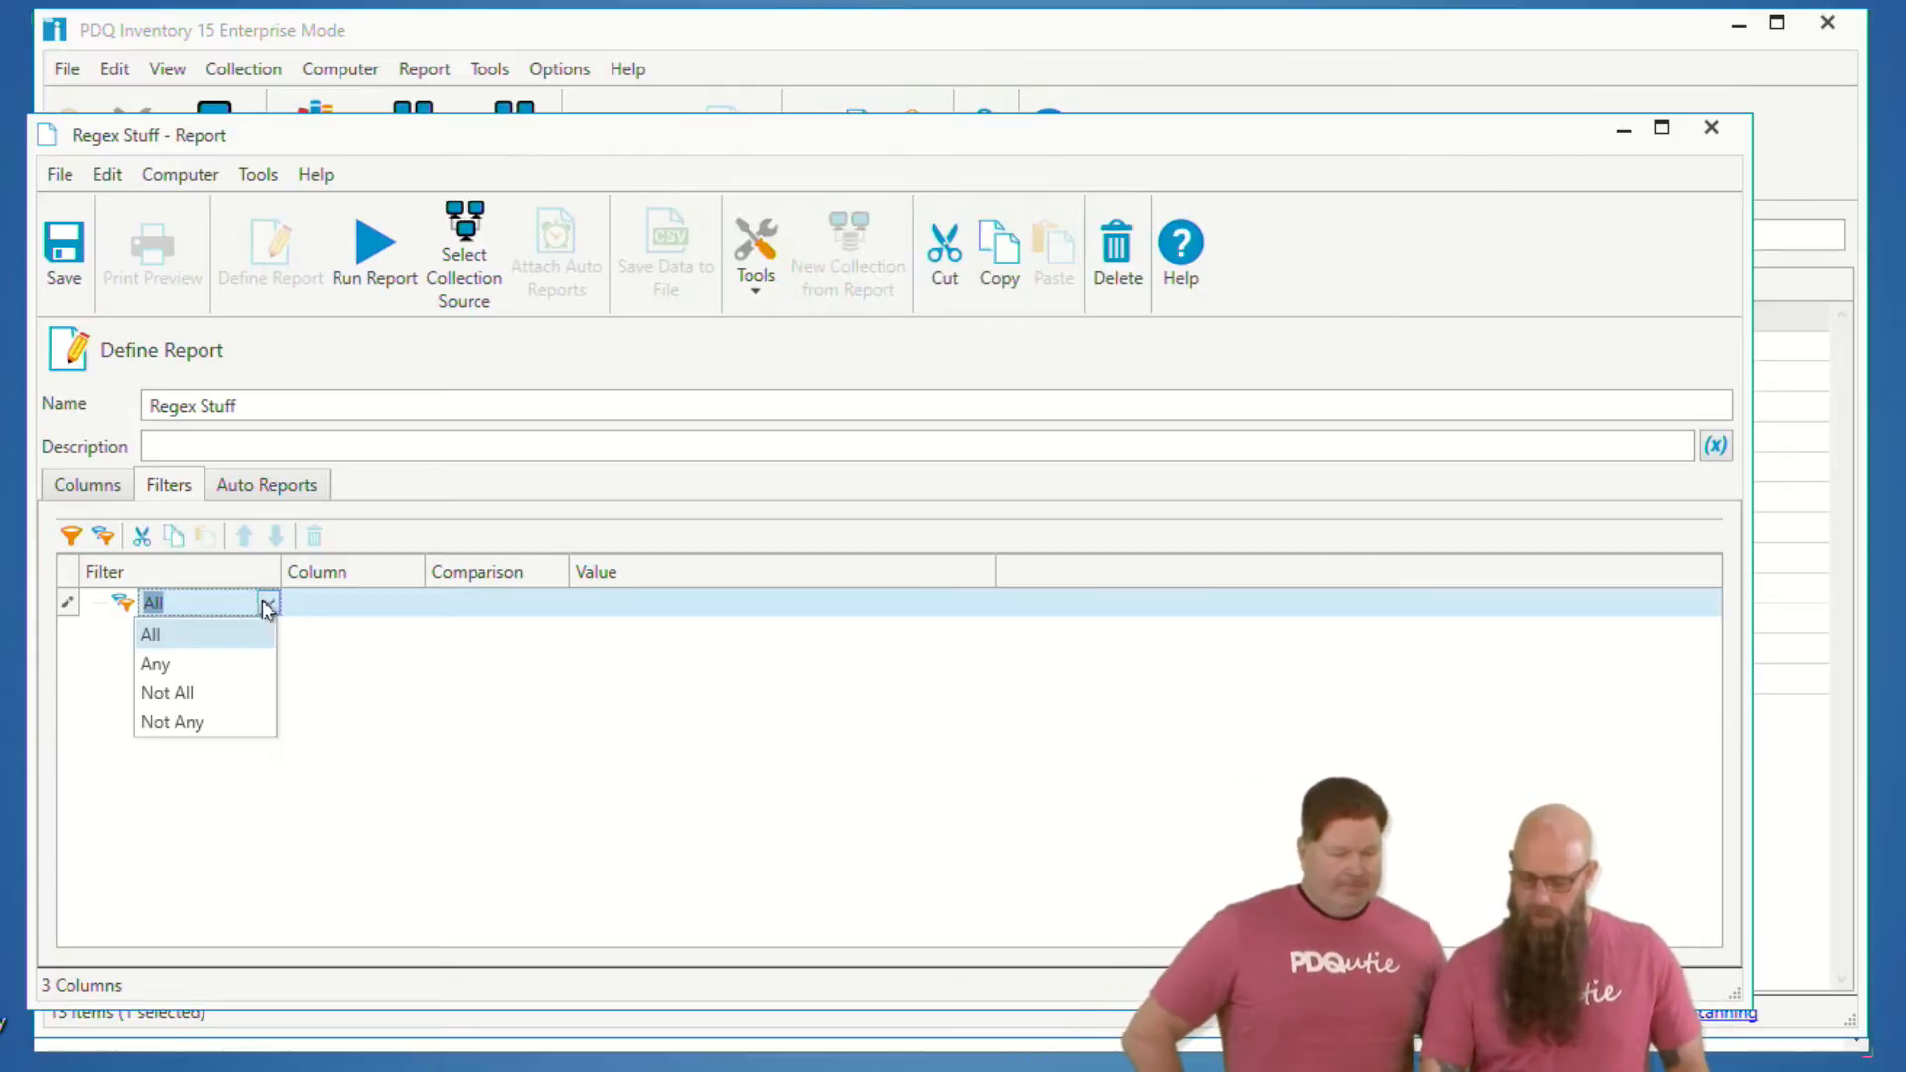
left_click(220, 647)
left_click(71, 536)
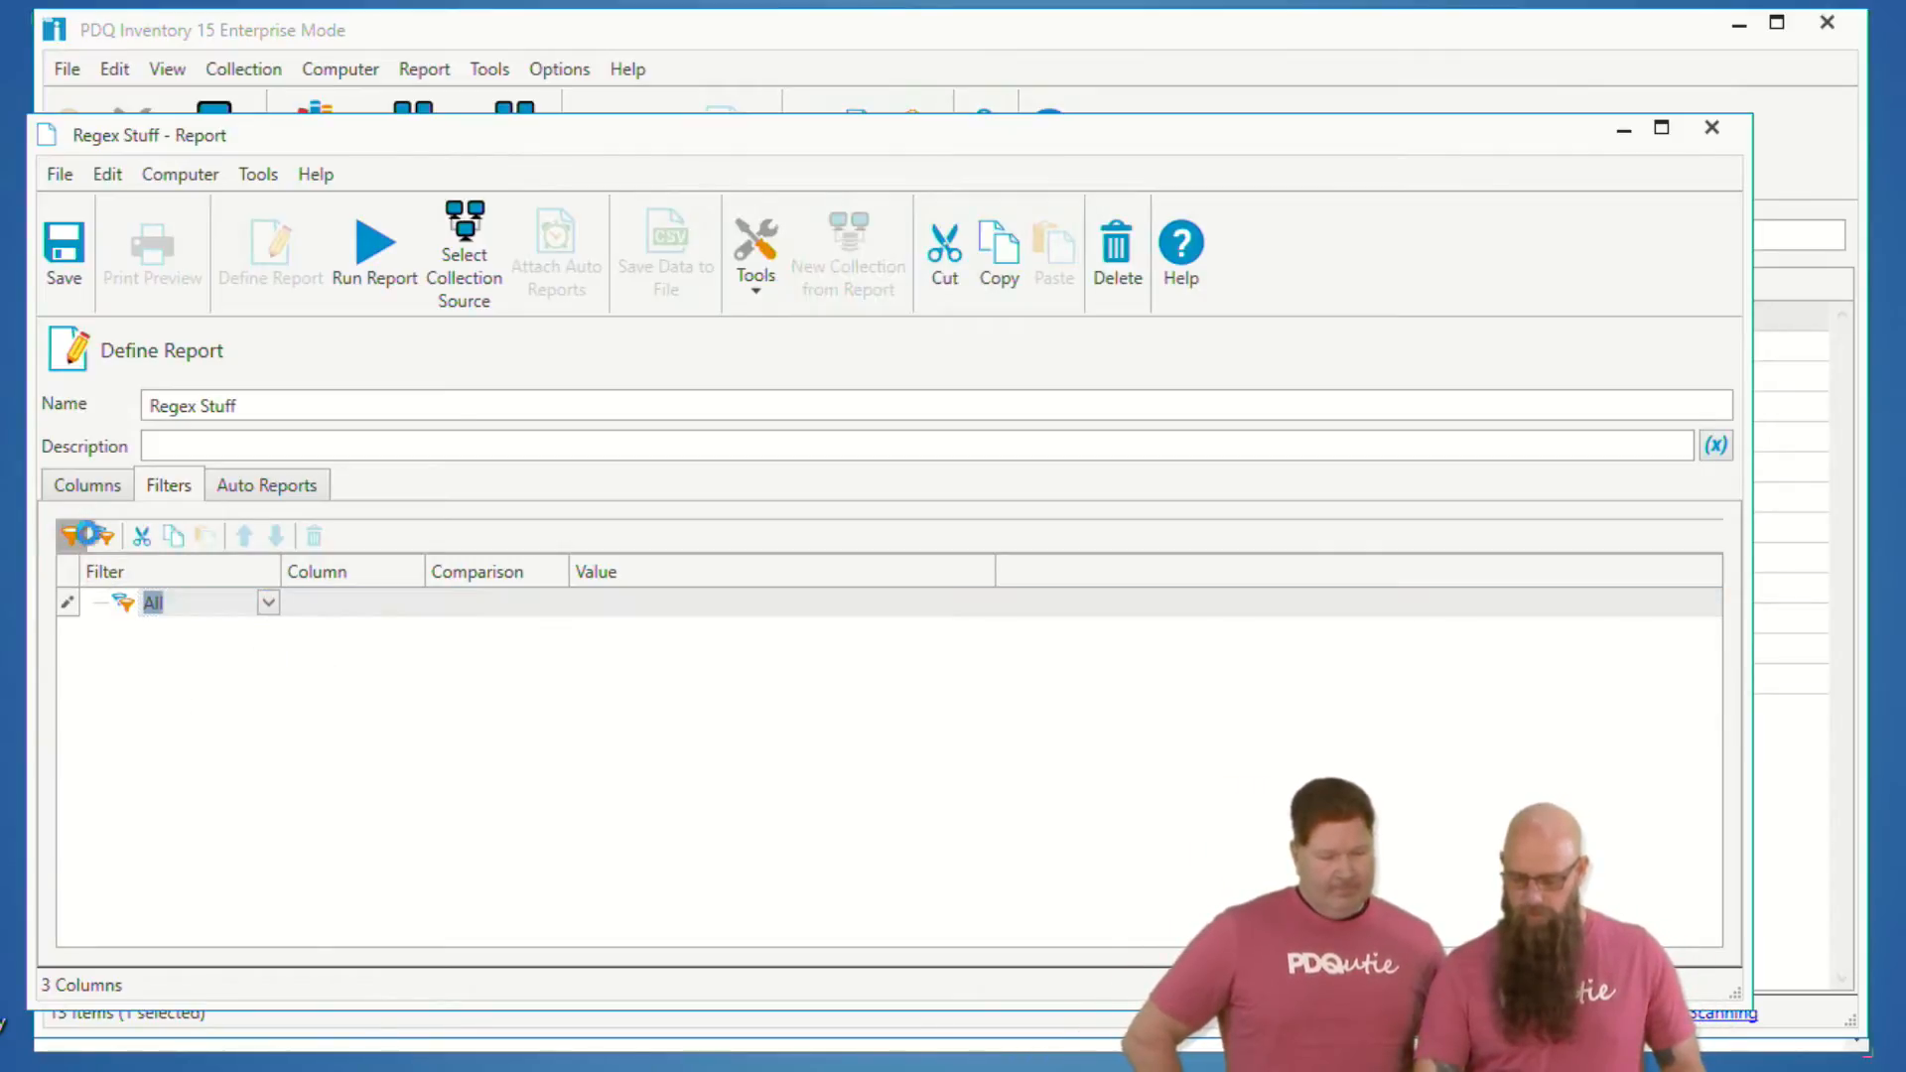
left_click(298, 633)
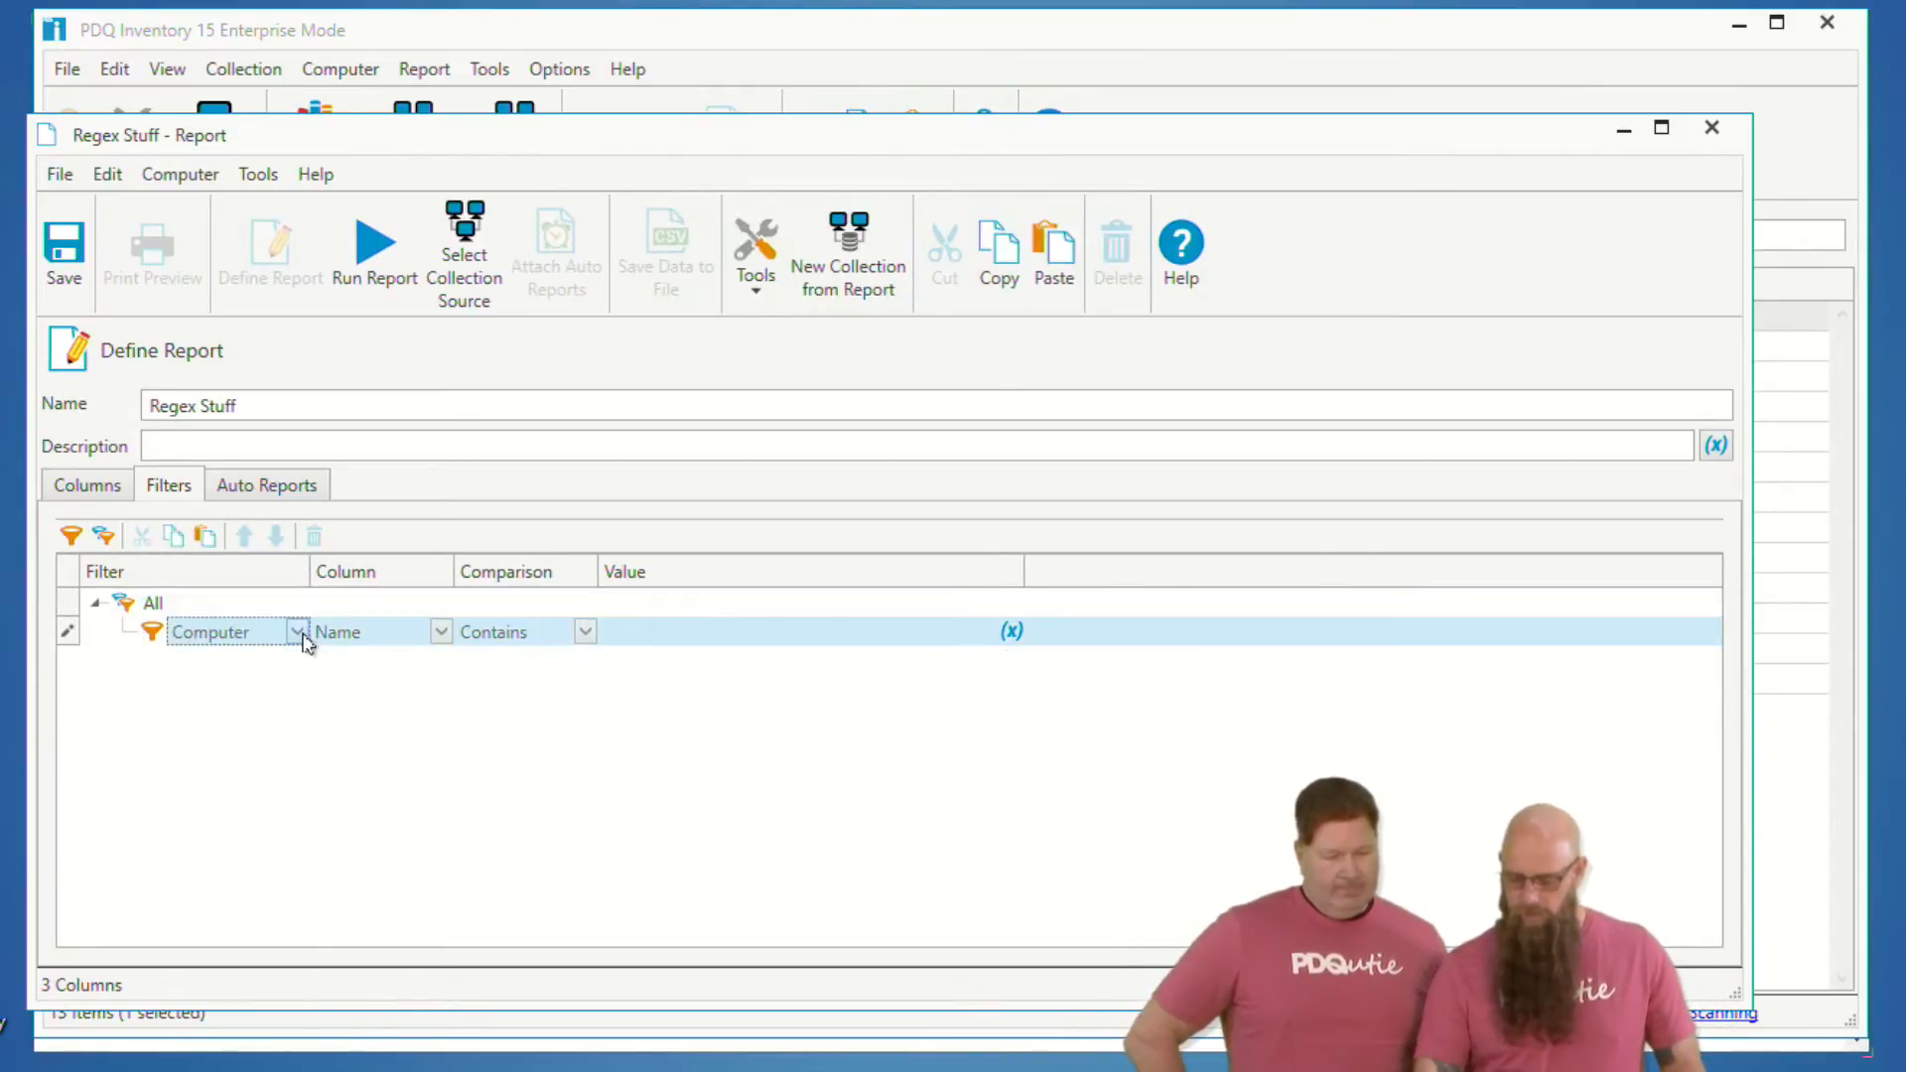
left_click(178, 666)
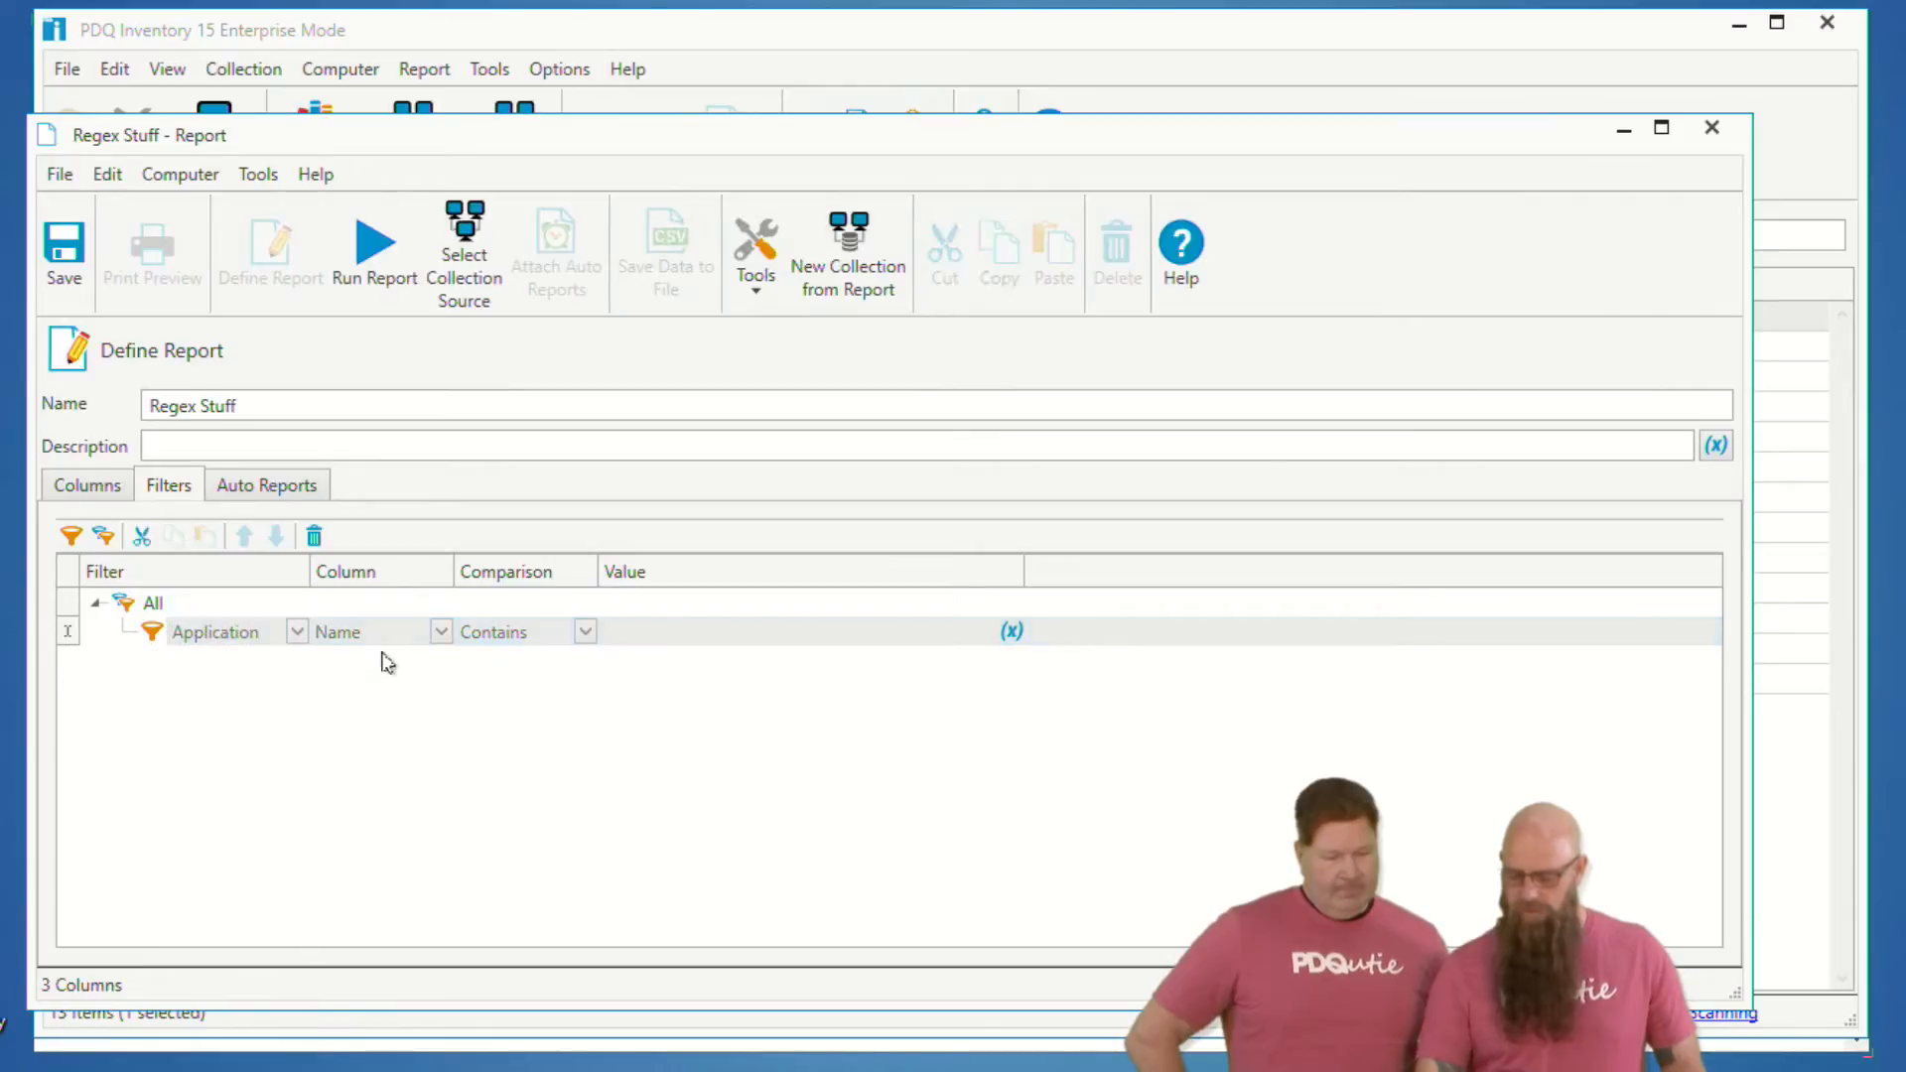
left_click(584, 633)
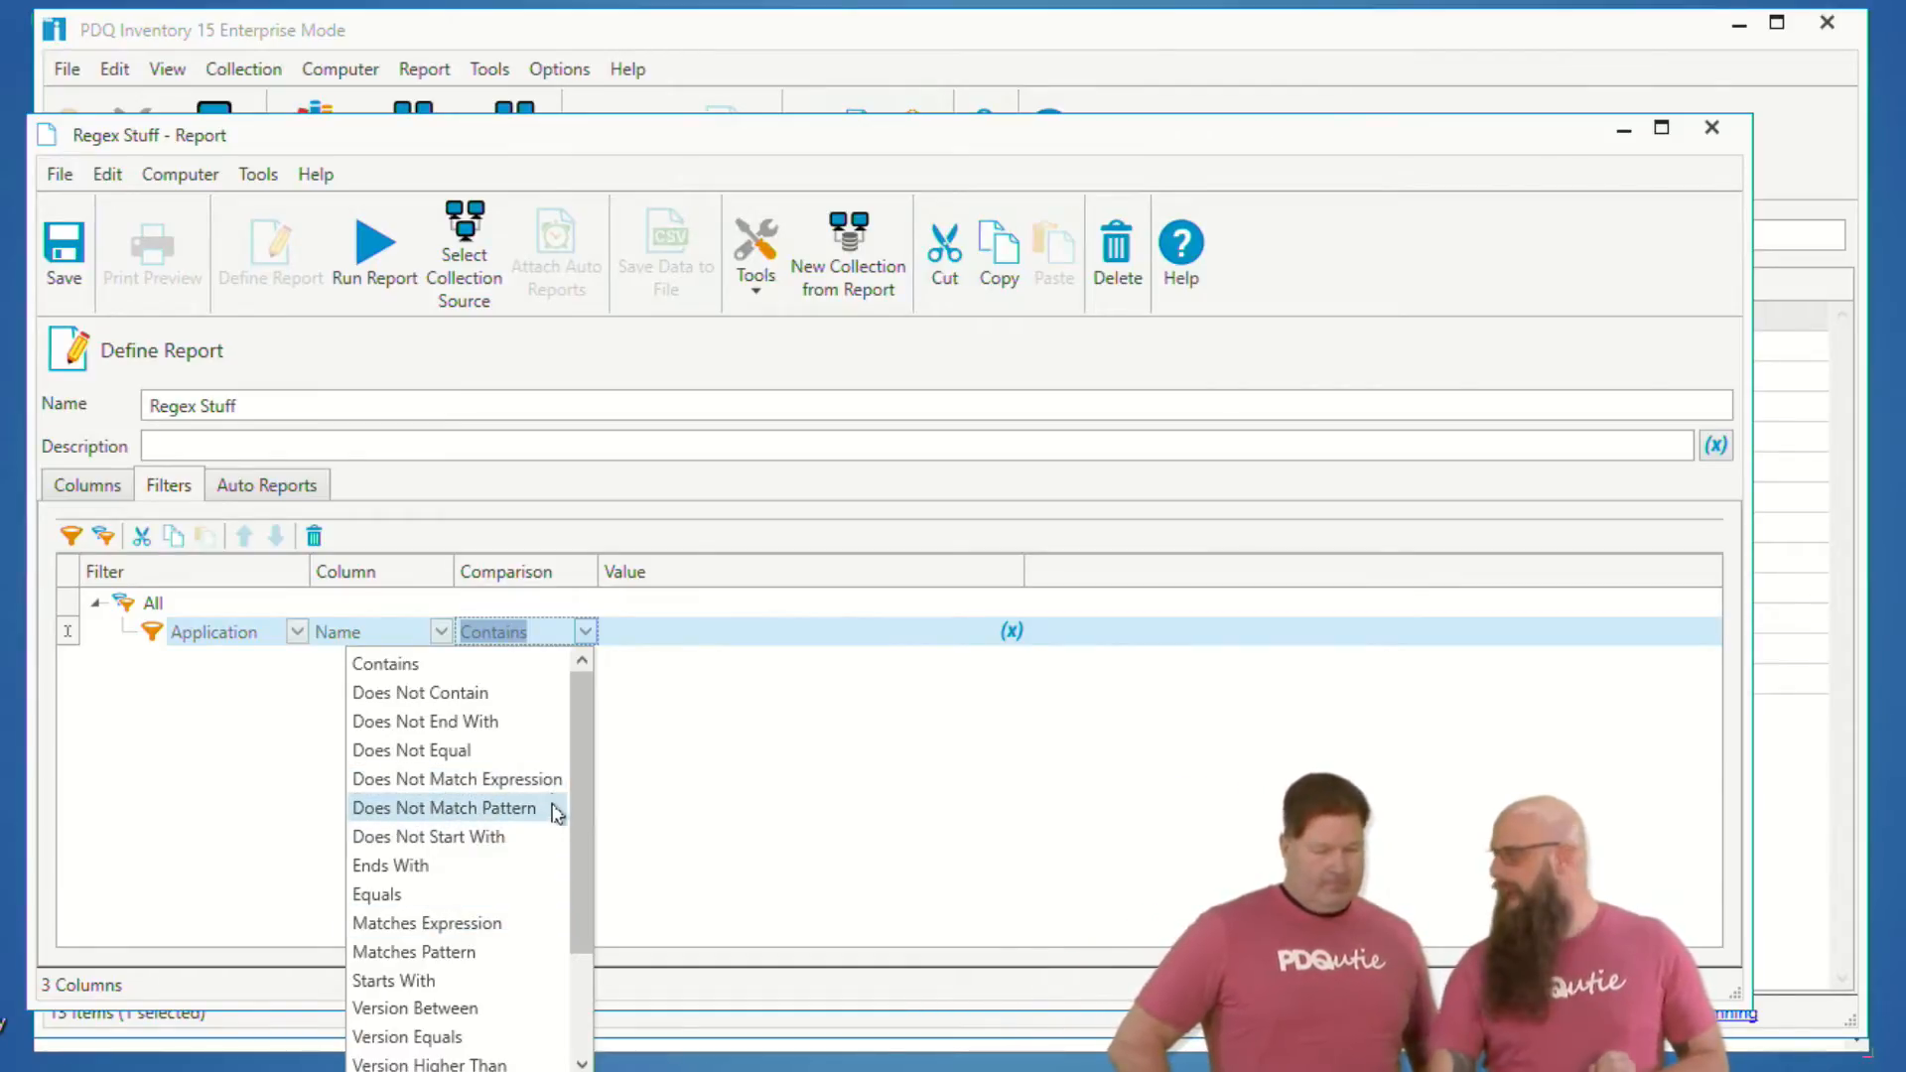
scroll(538, 842, "down", 2)
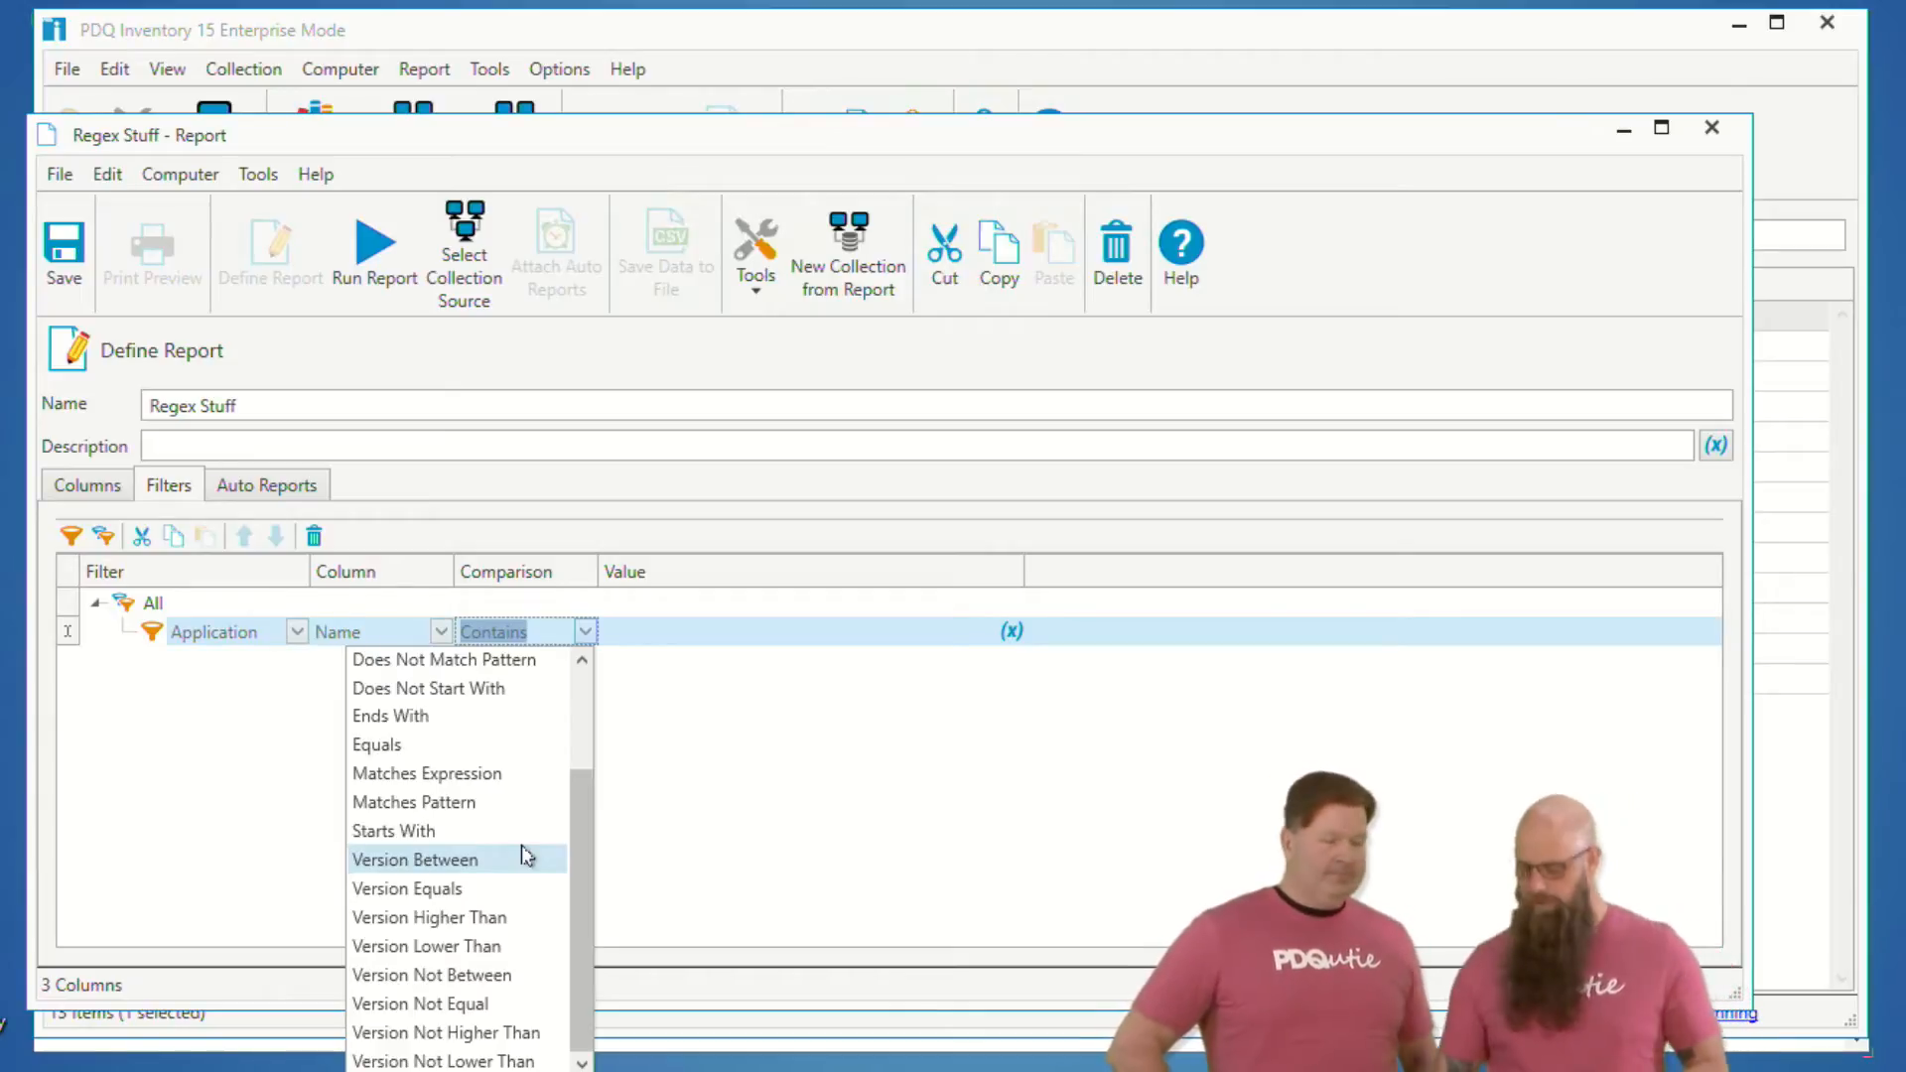
left_click(467, 777)
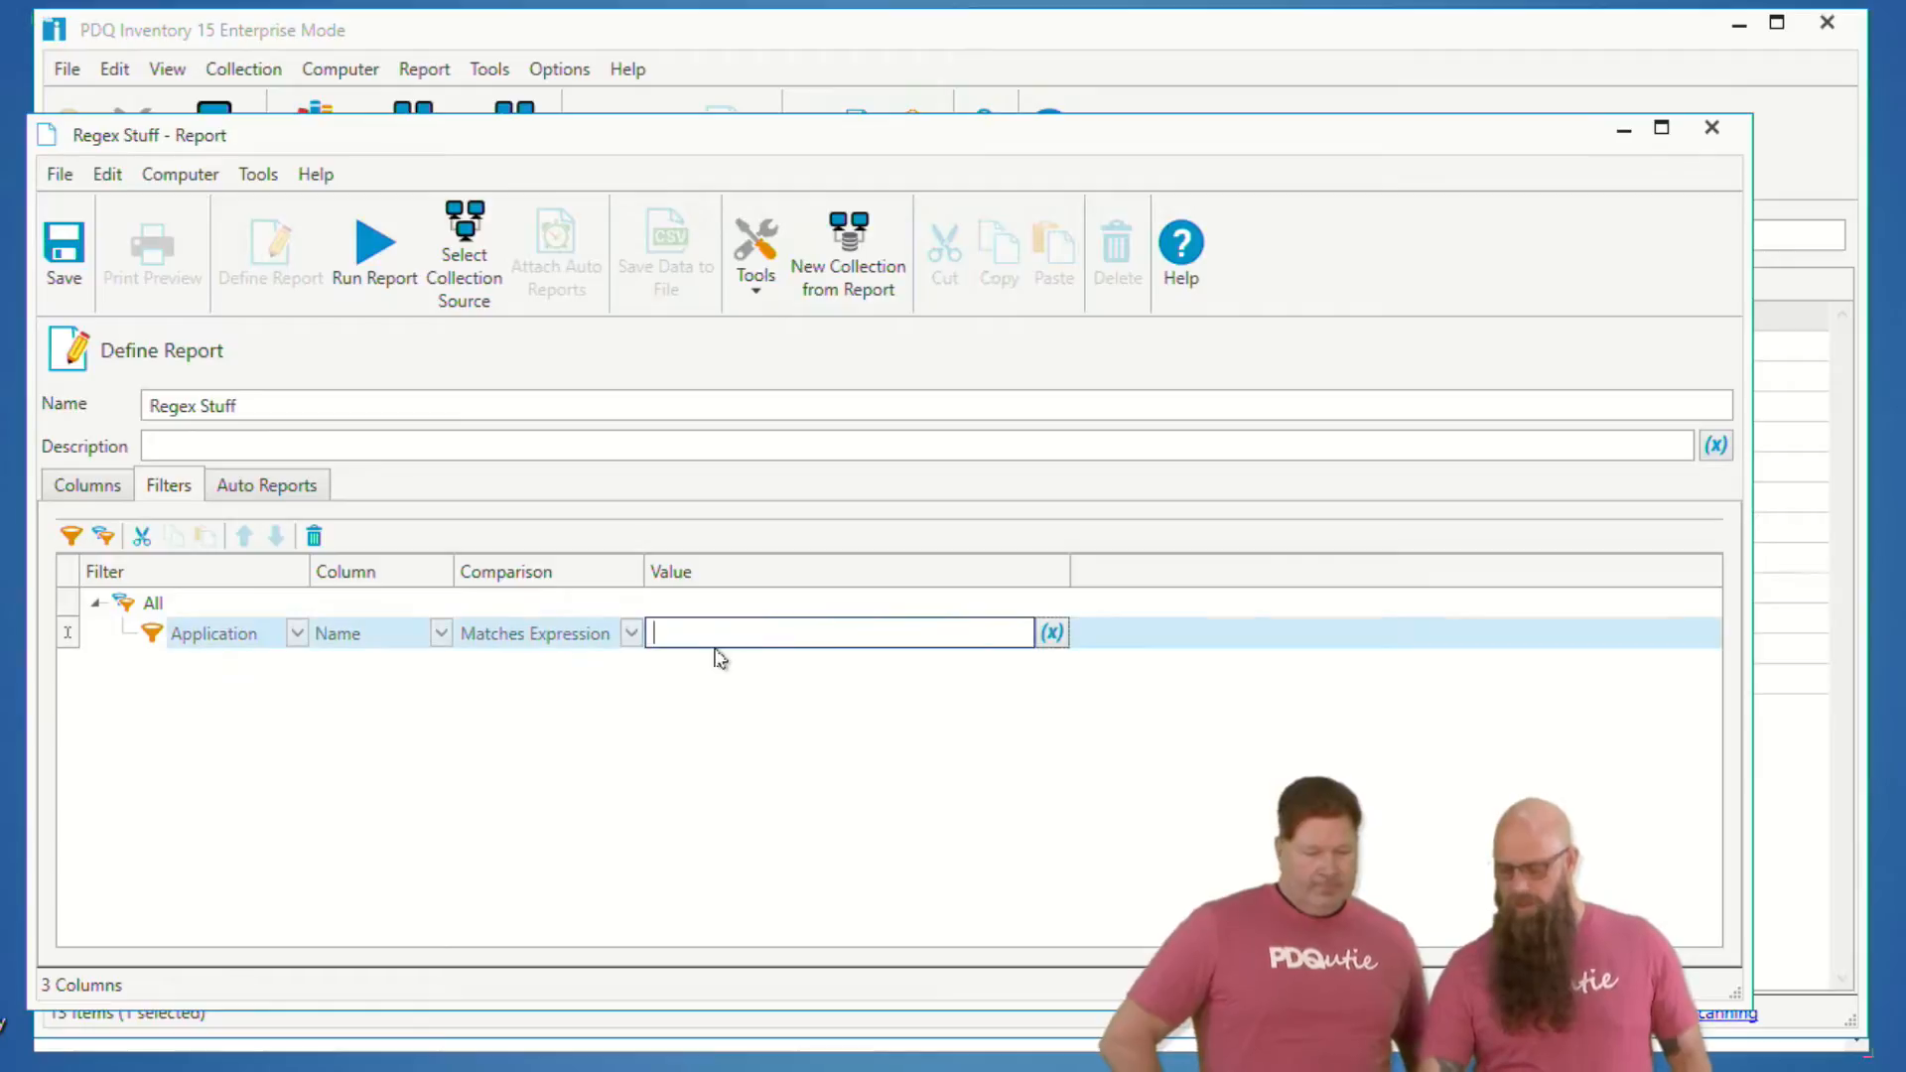
- Set the filter's value to ^Mozilla and run the report
left_click(718, 641)
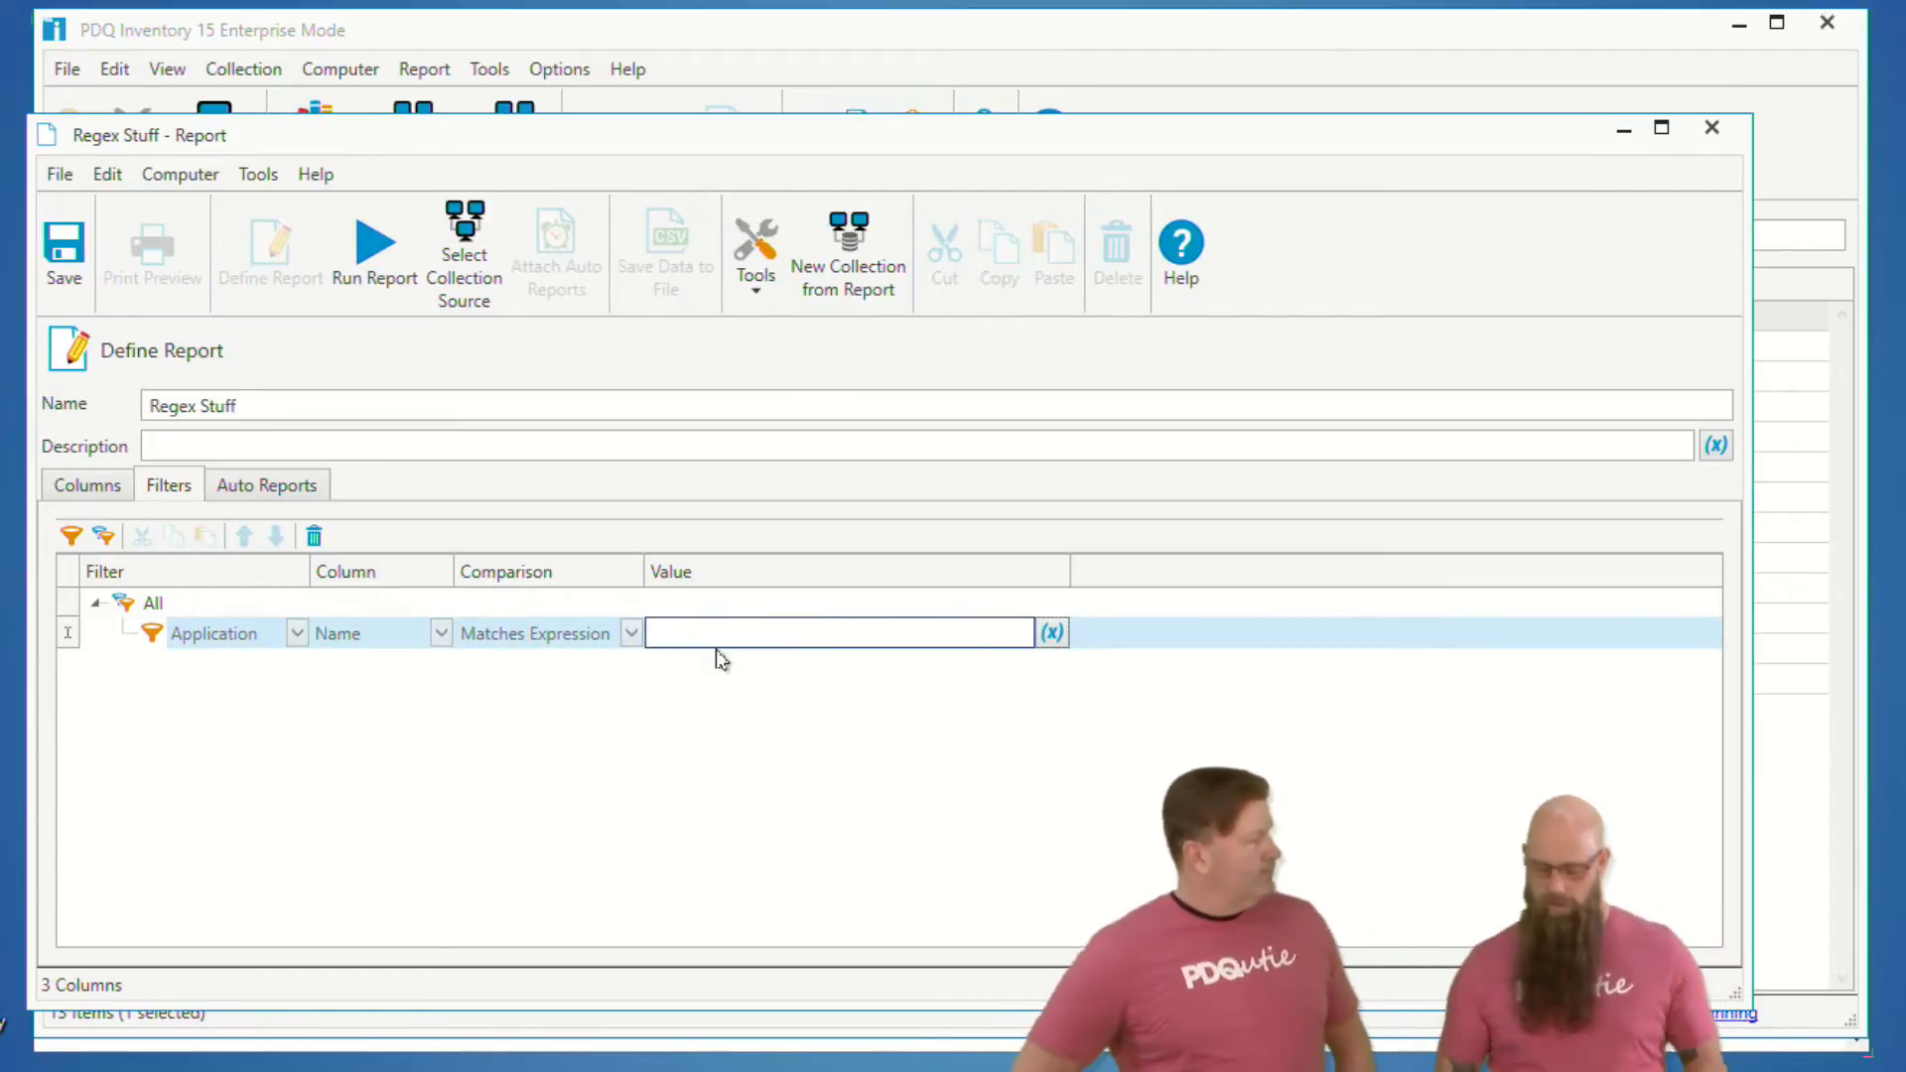
type("^")
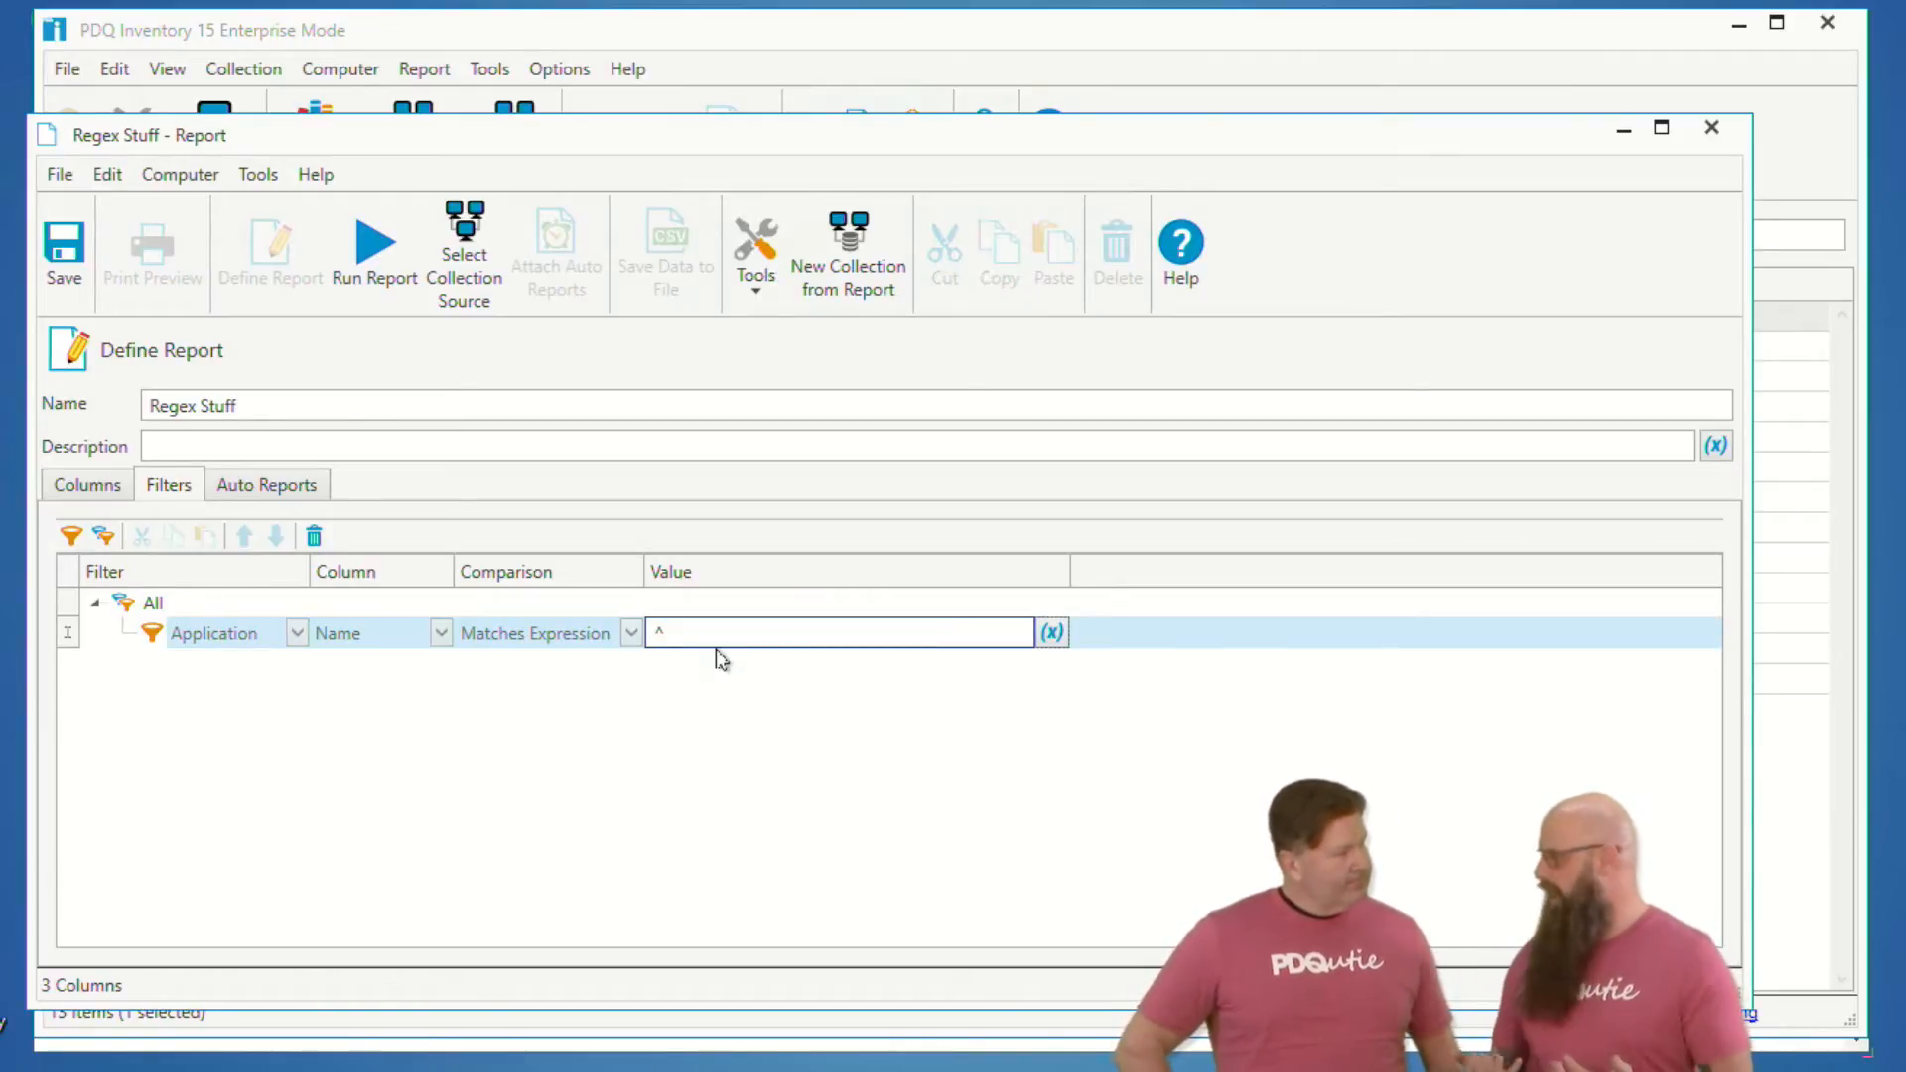
type("Mozilla")
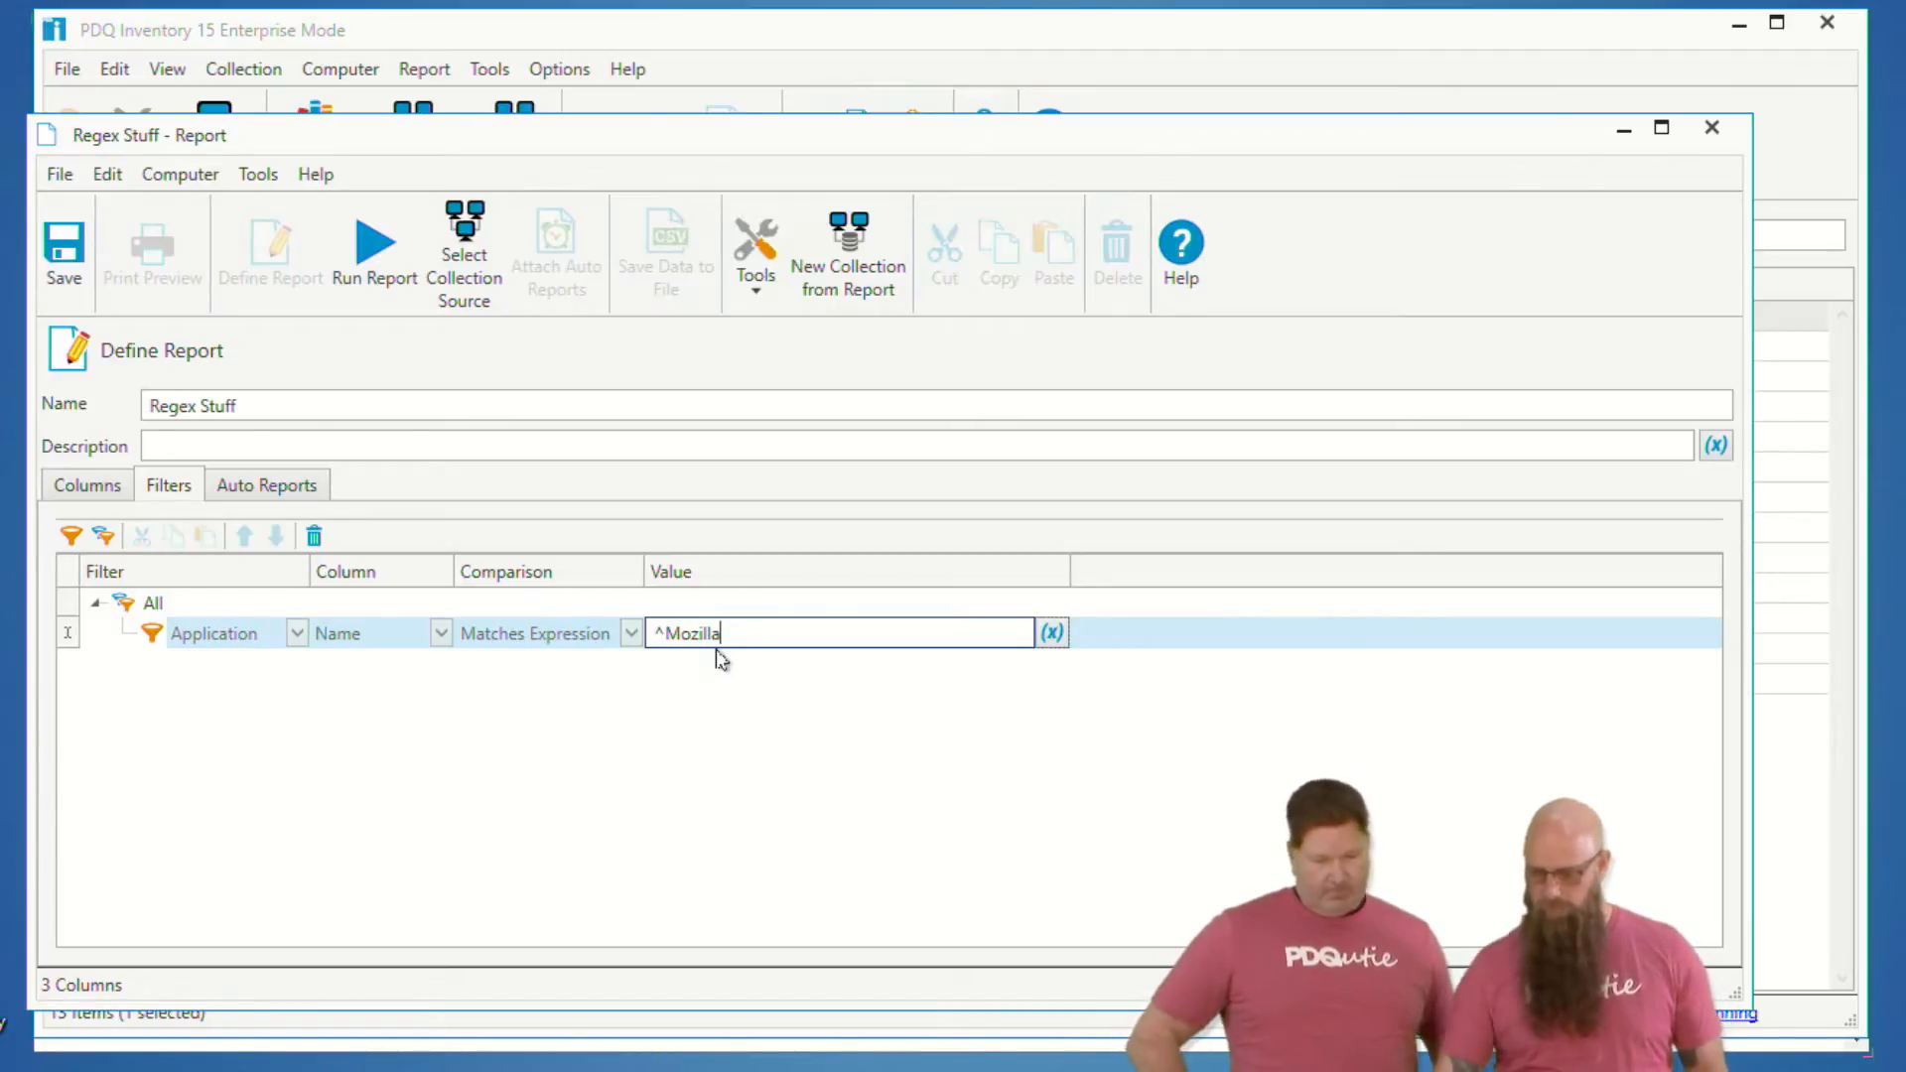
left_click(383, 253)
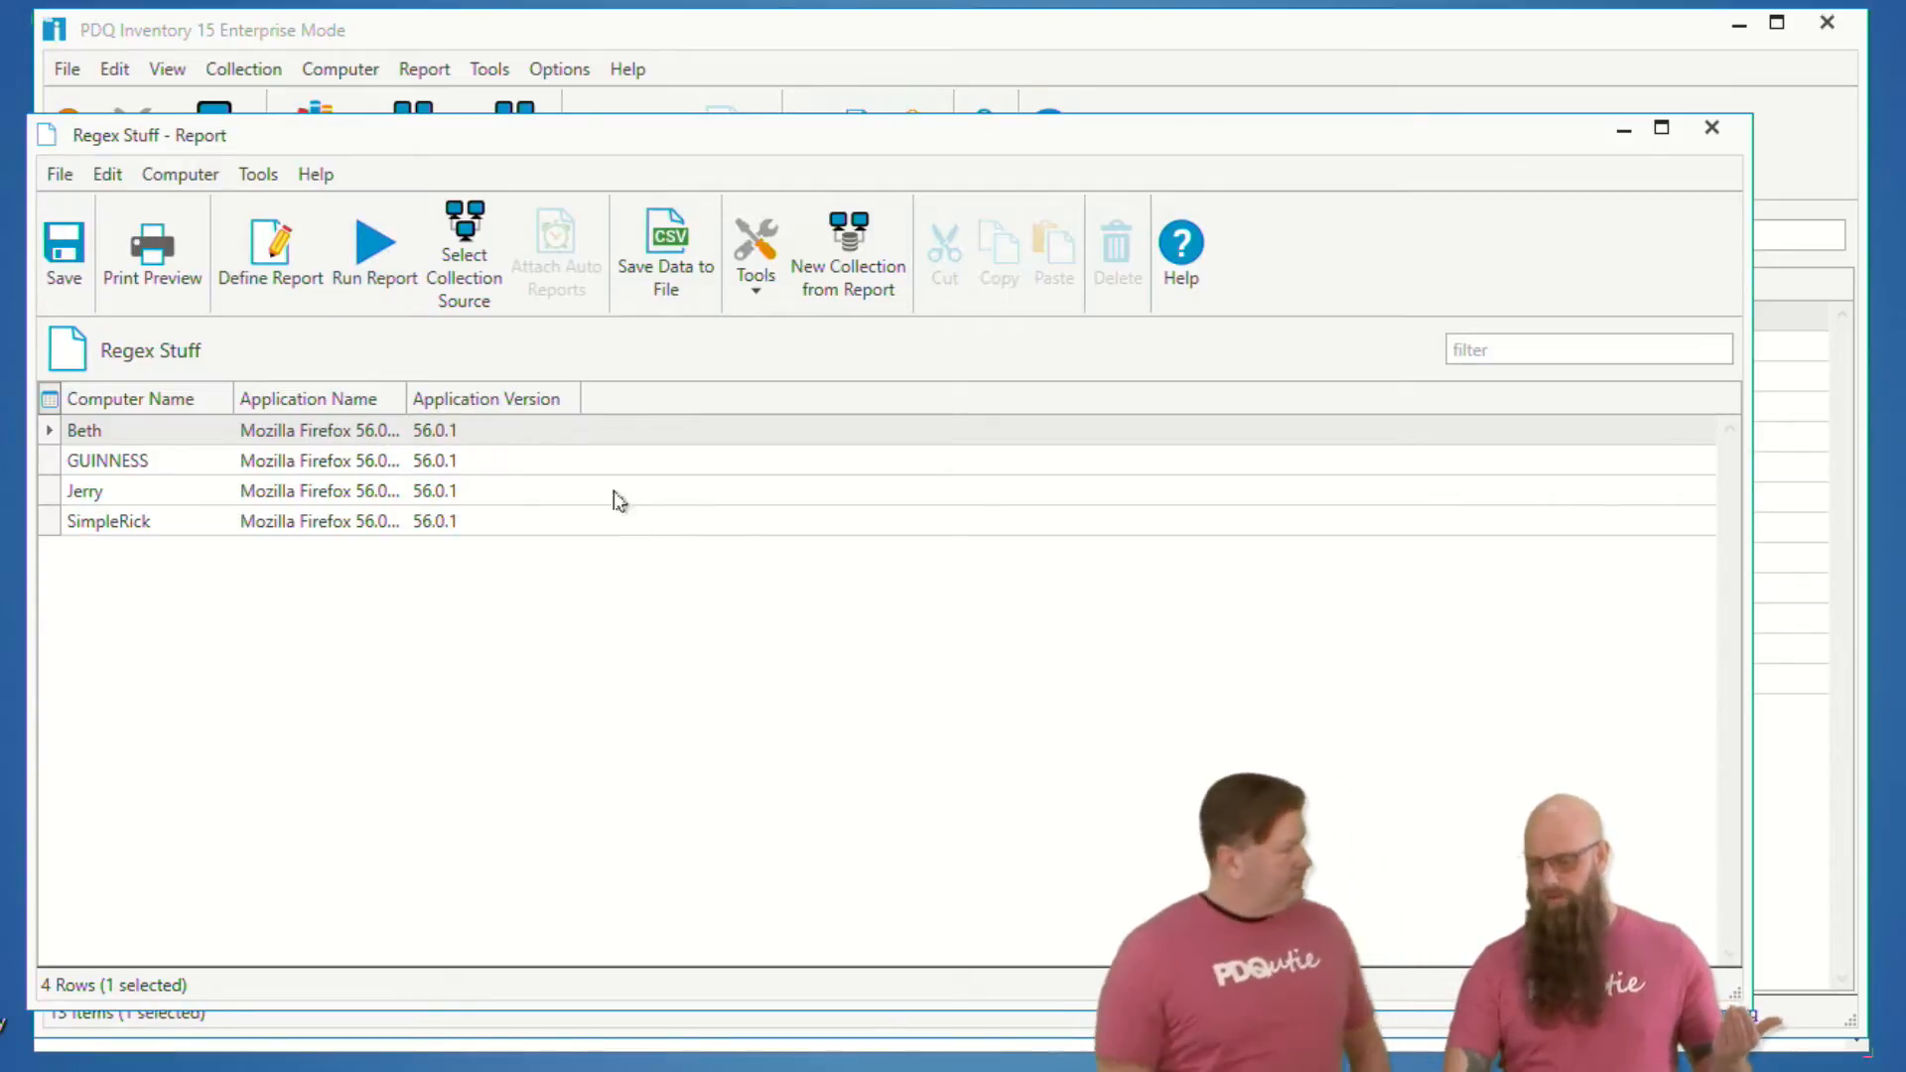
left_click(273, 260)
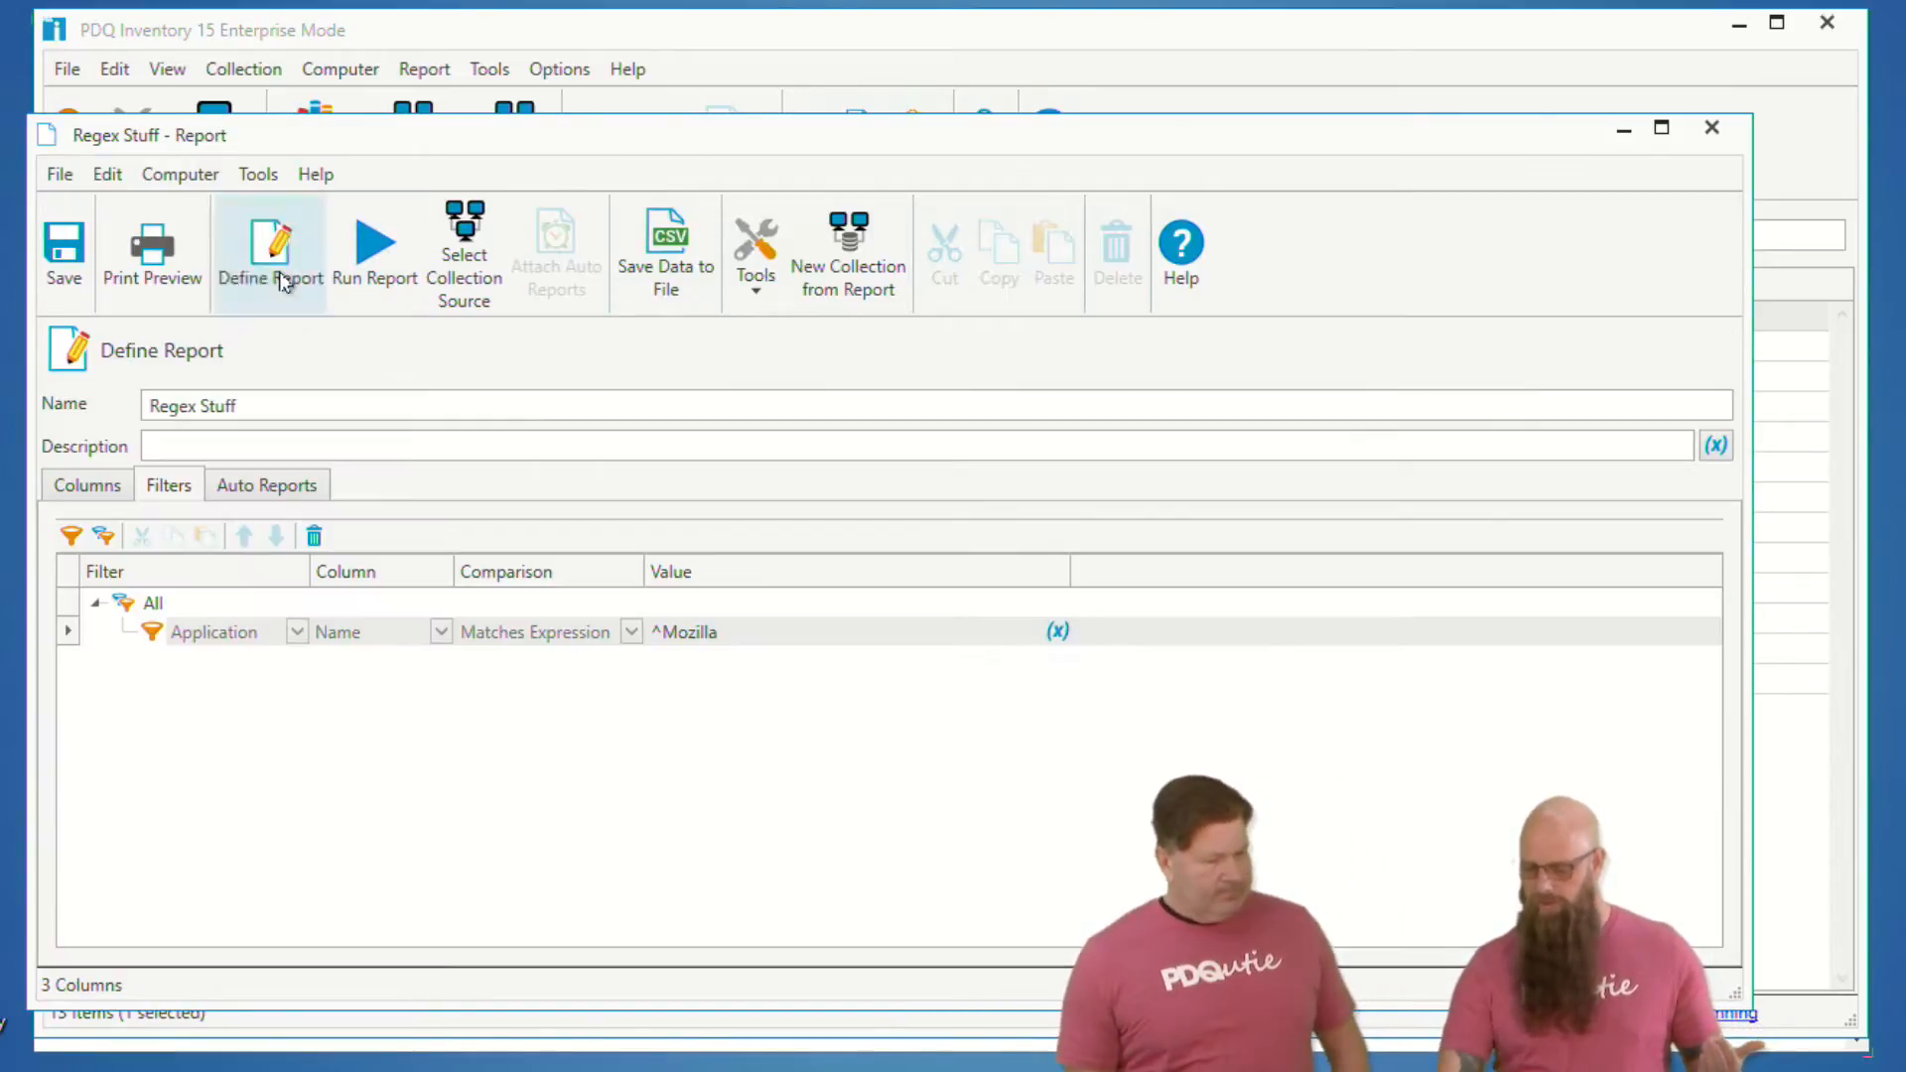
left_click(760, 632)
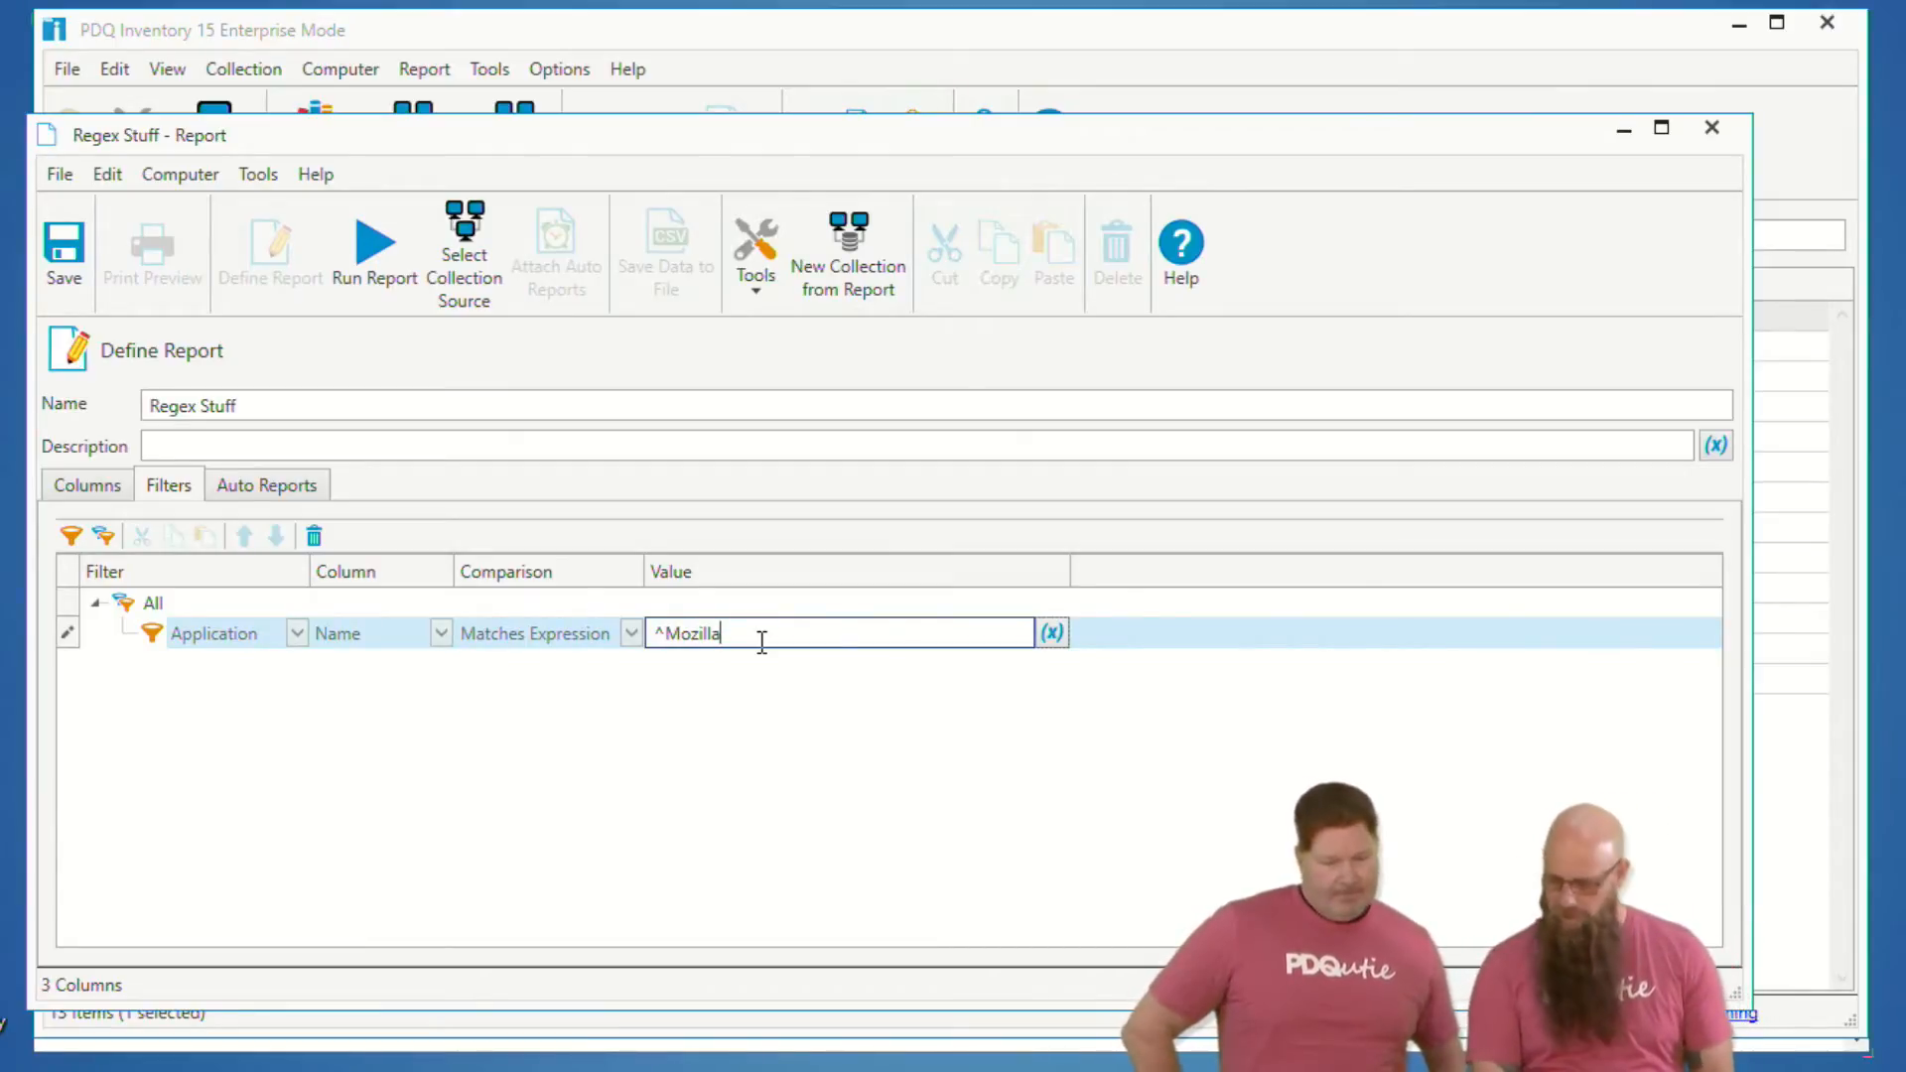
type("Fir")
key("BackSpace")
key("BackSpace")
key("BackSpace")
key("BackSpace")
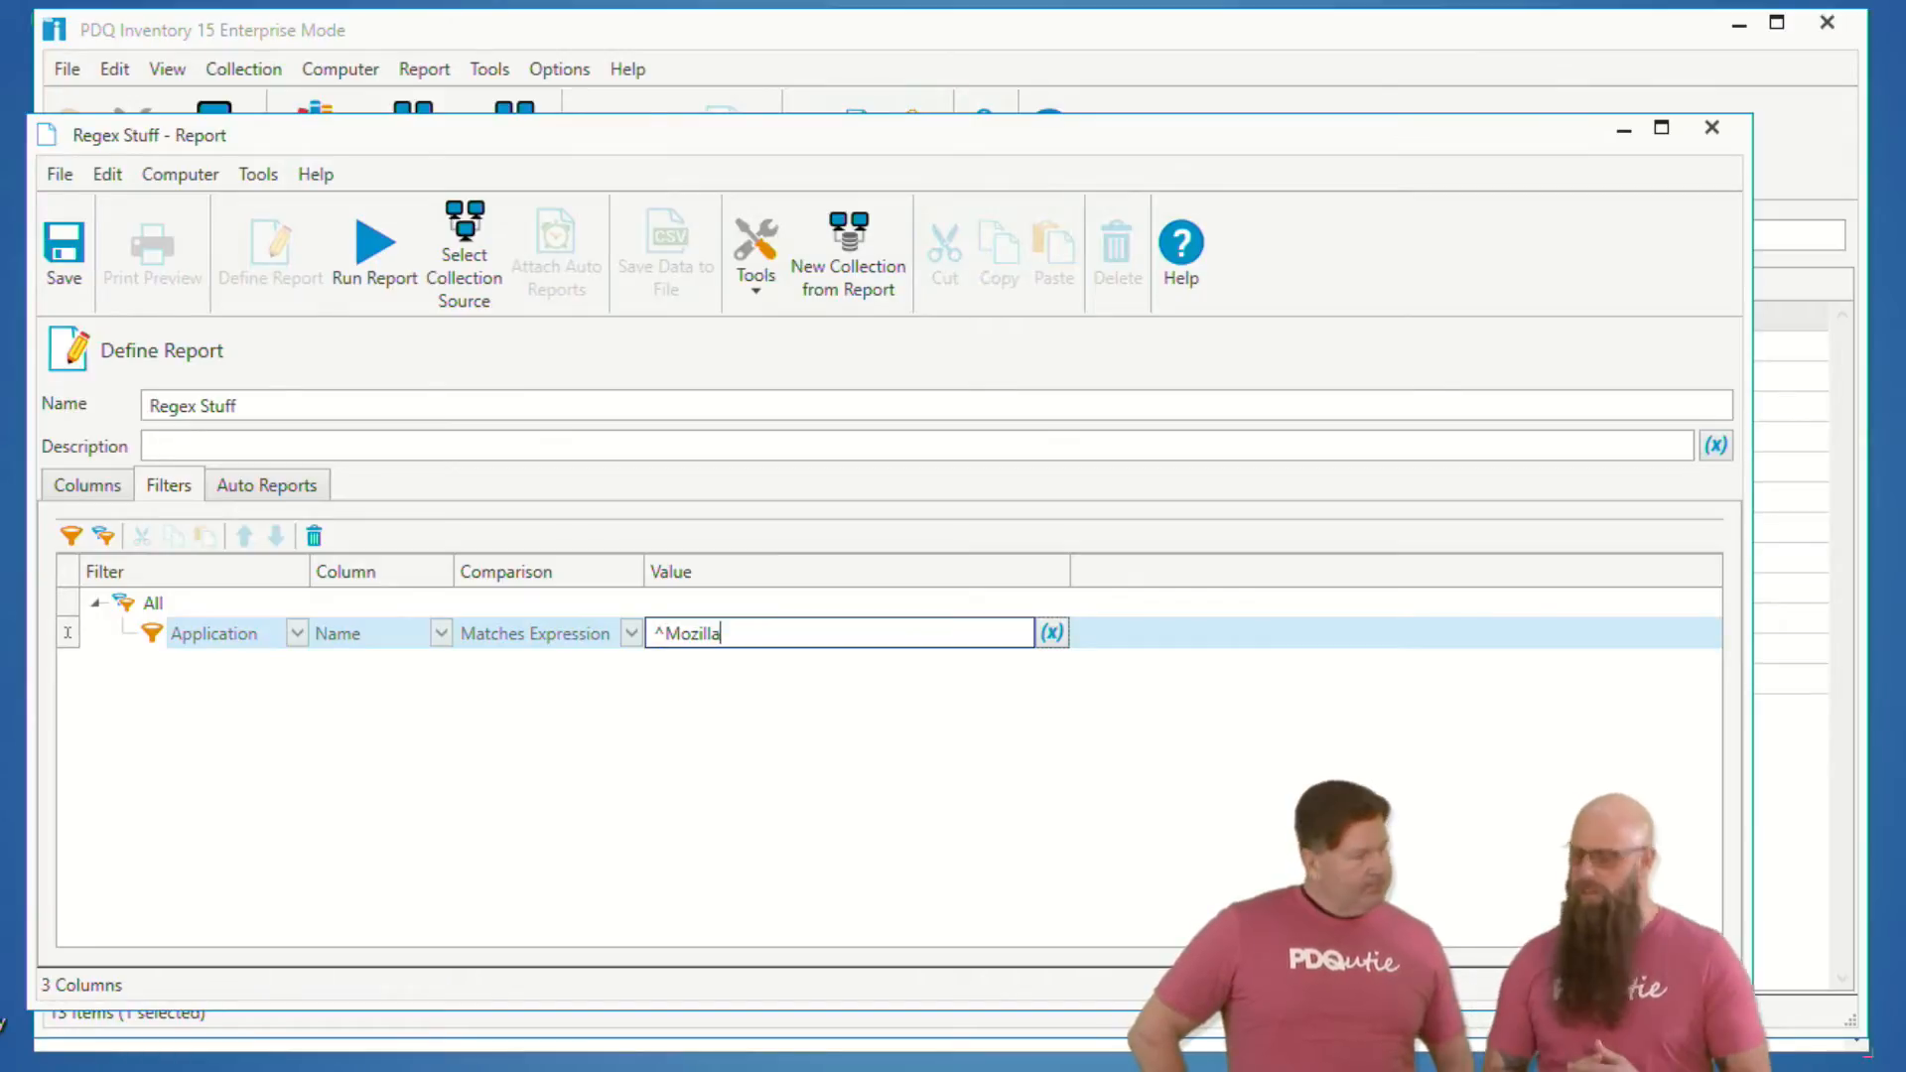
- Try appending .* and .+ to the ^Mozilla filter expression, and remove them again
type(".")
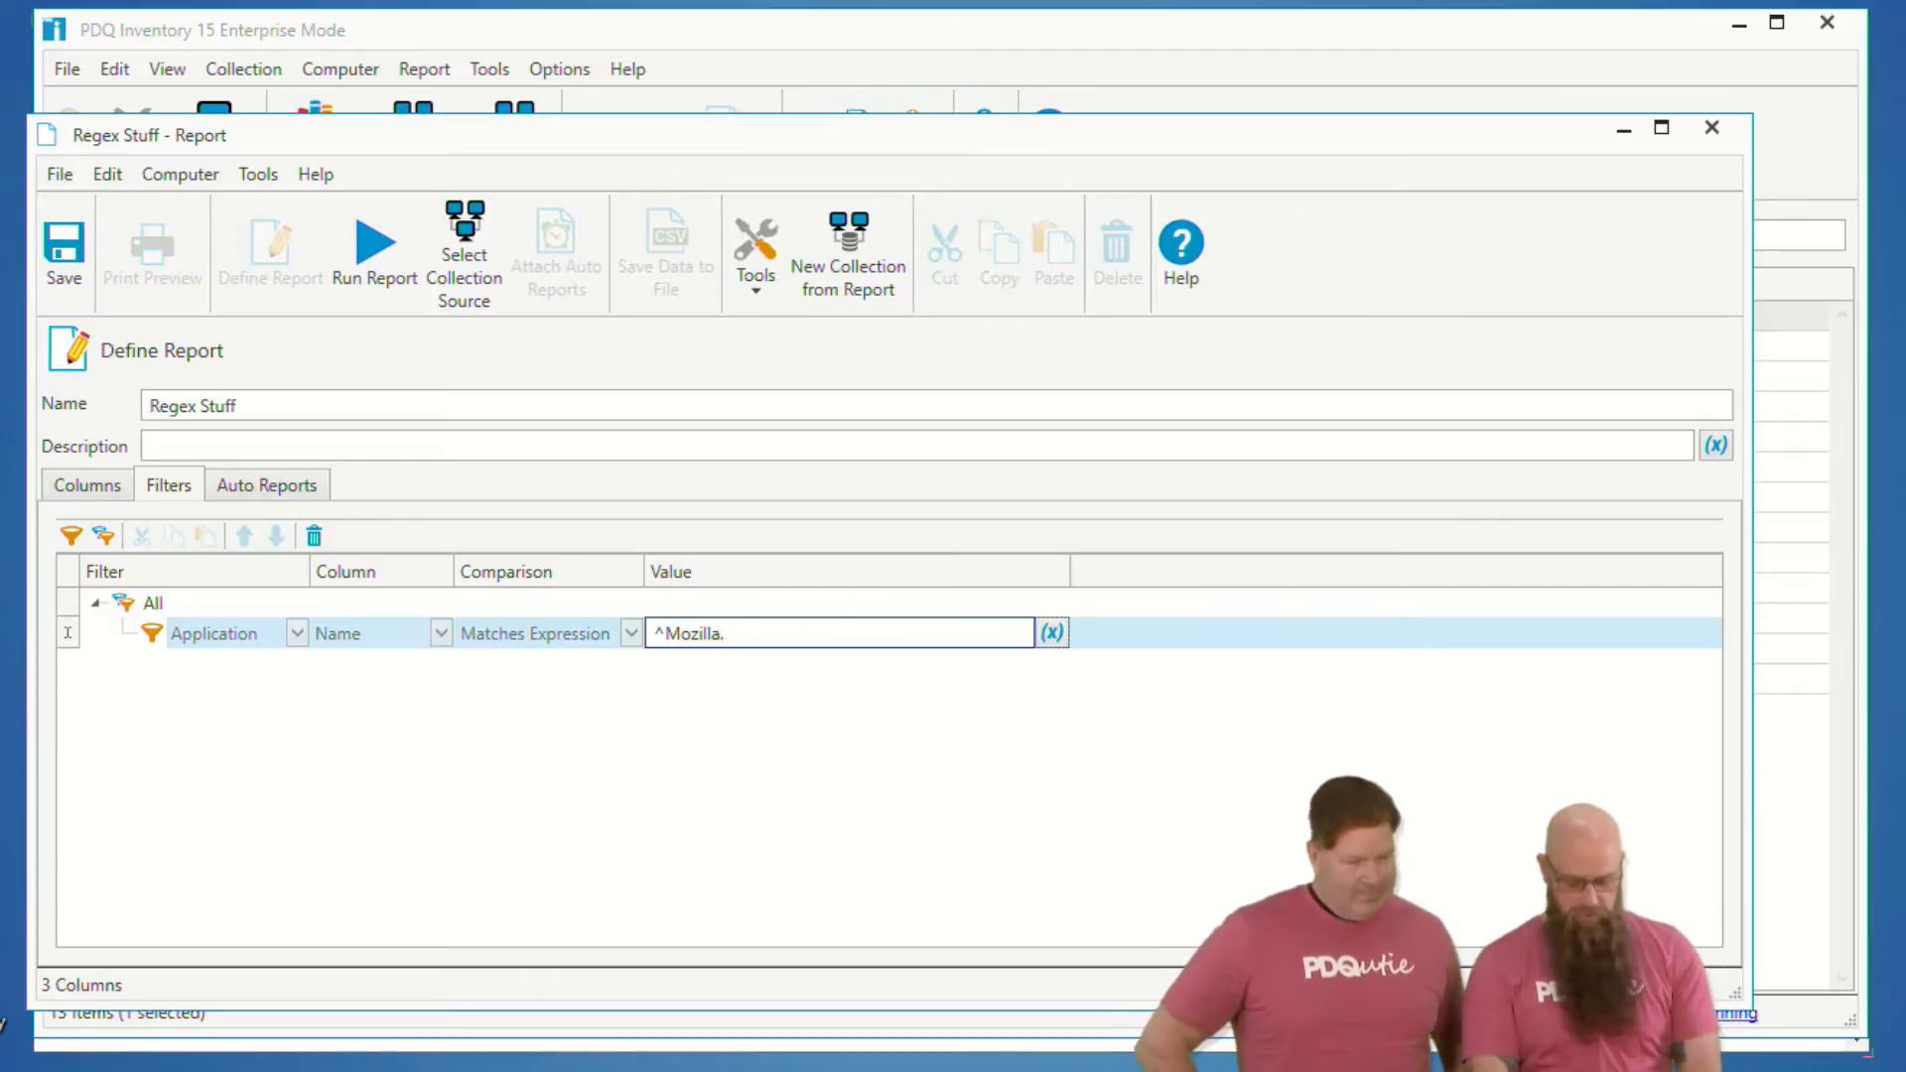
type("*")
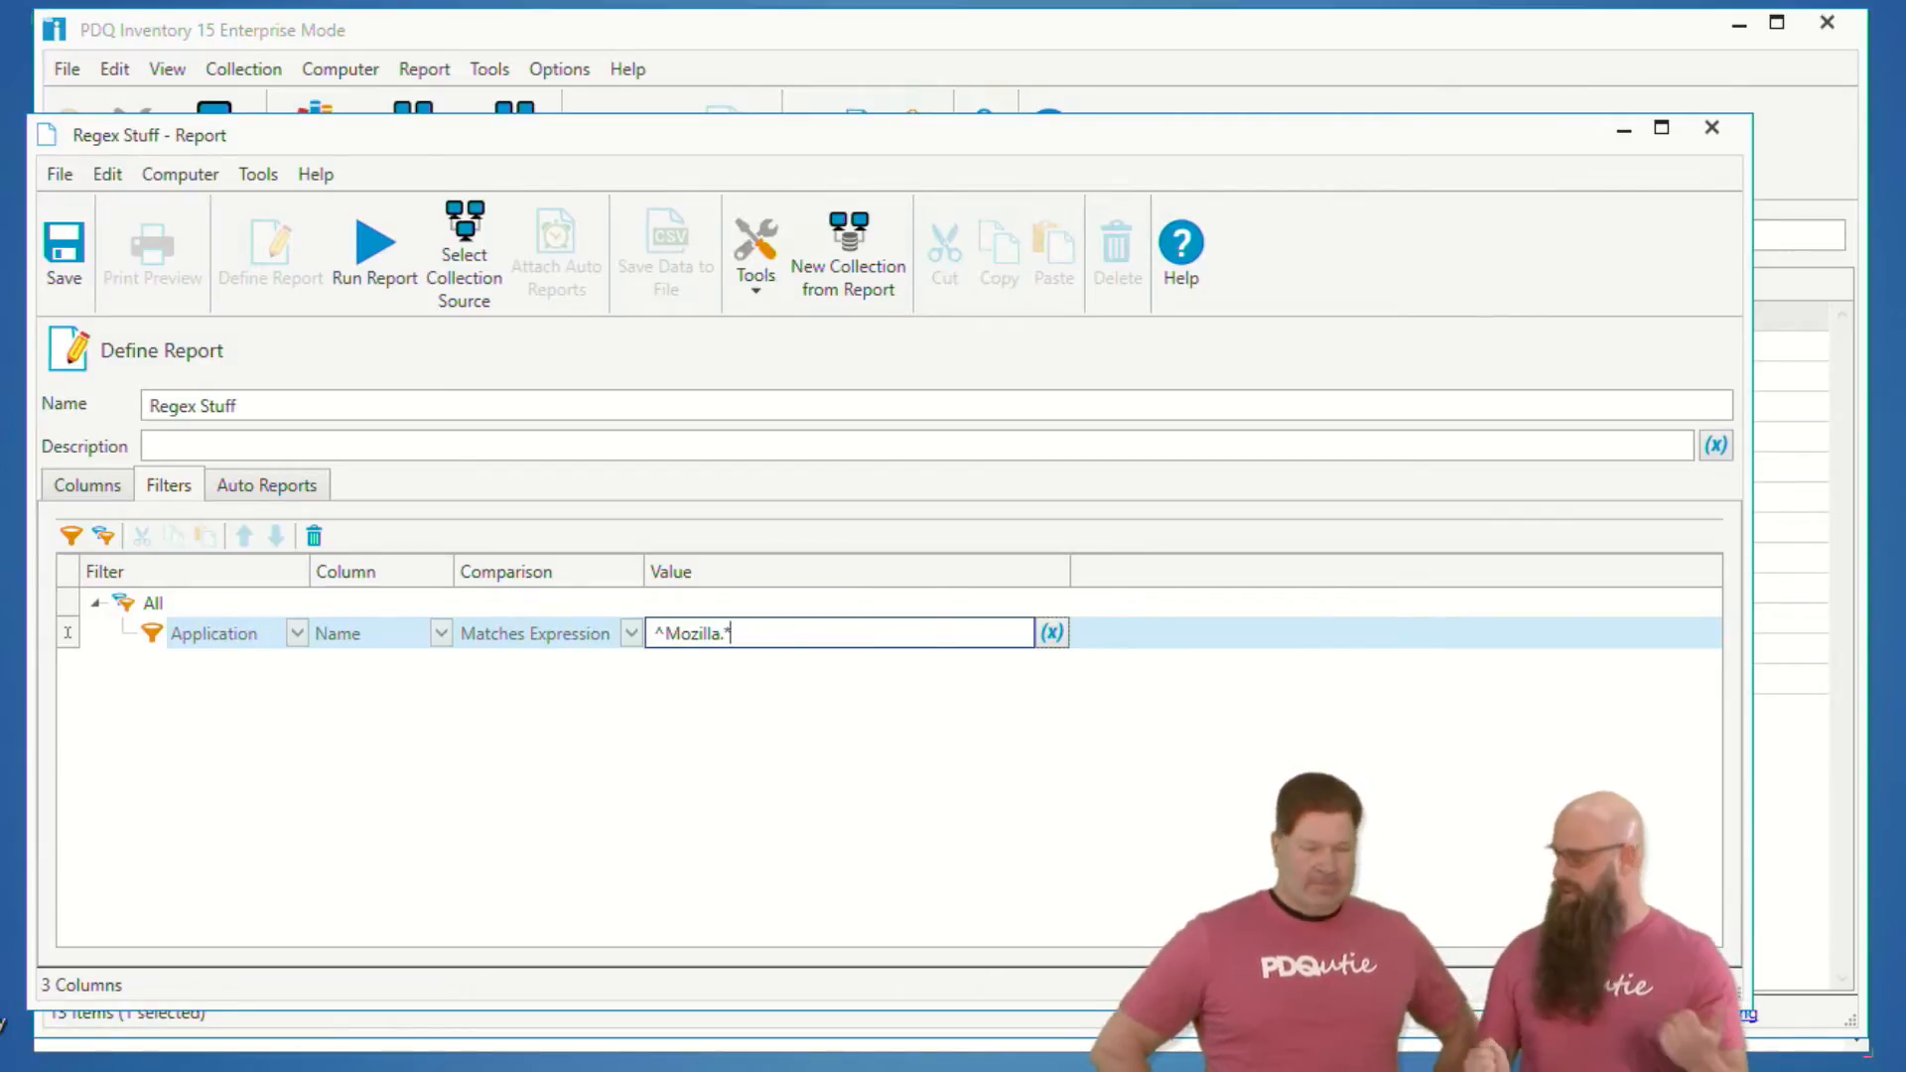
key("BackSpace")
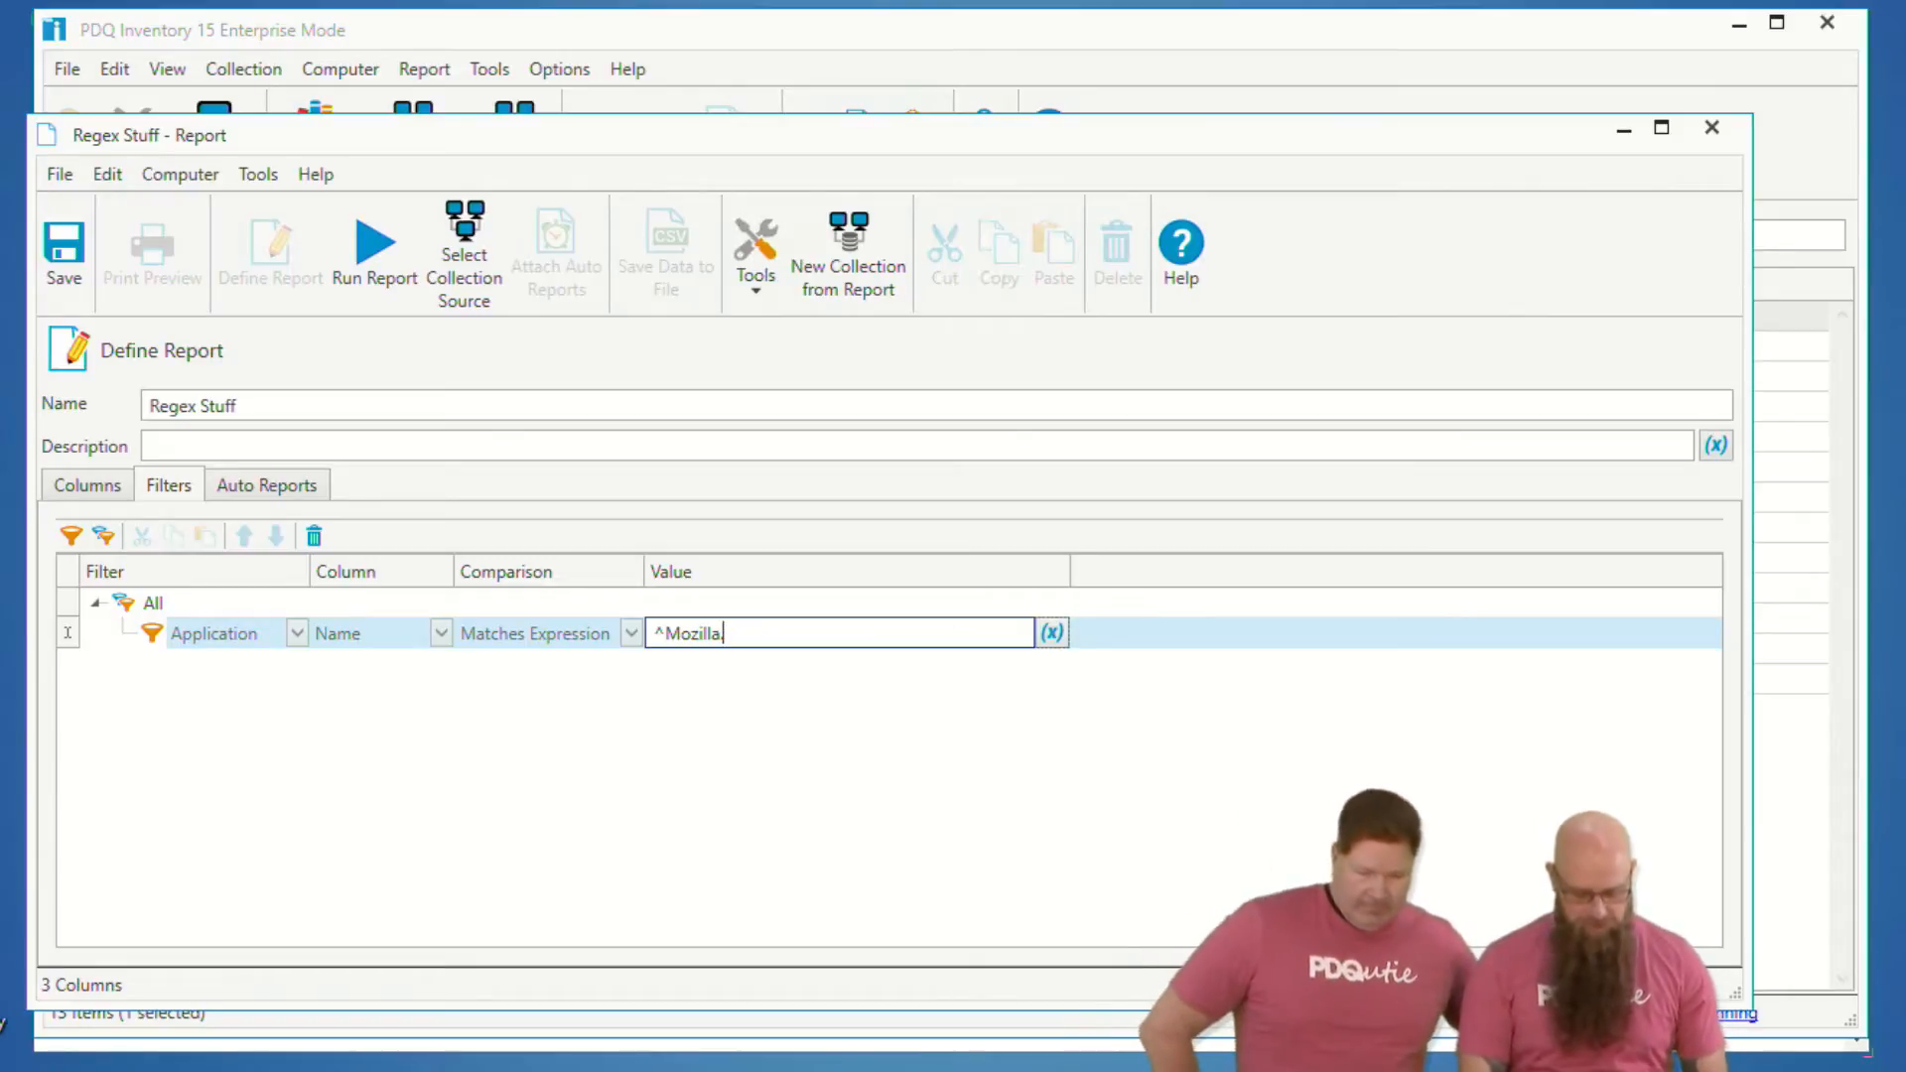
type("+")
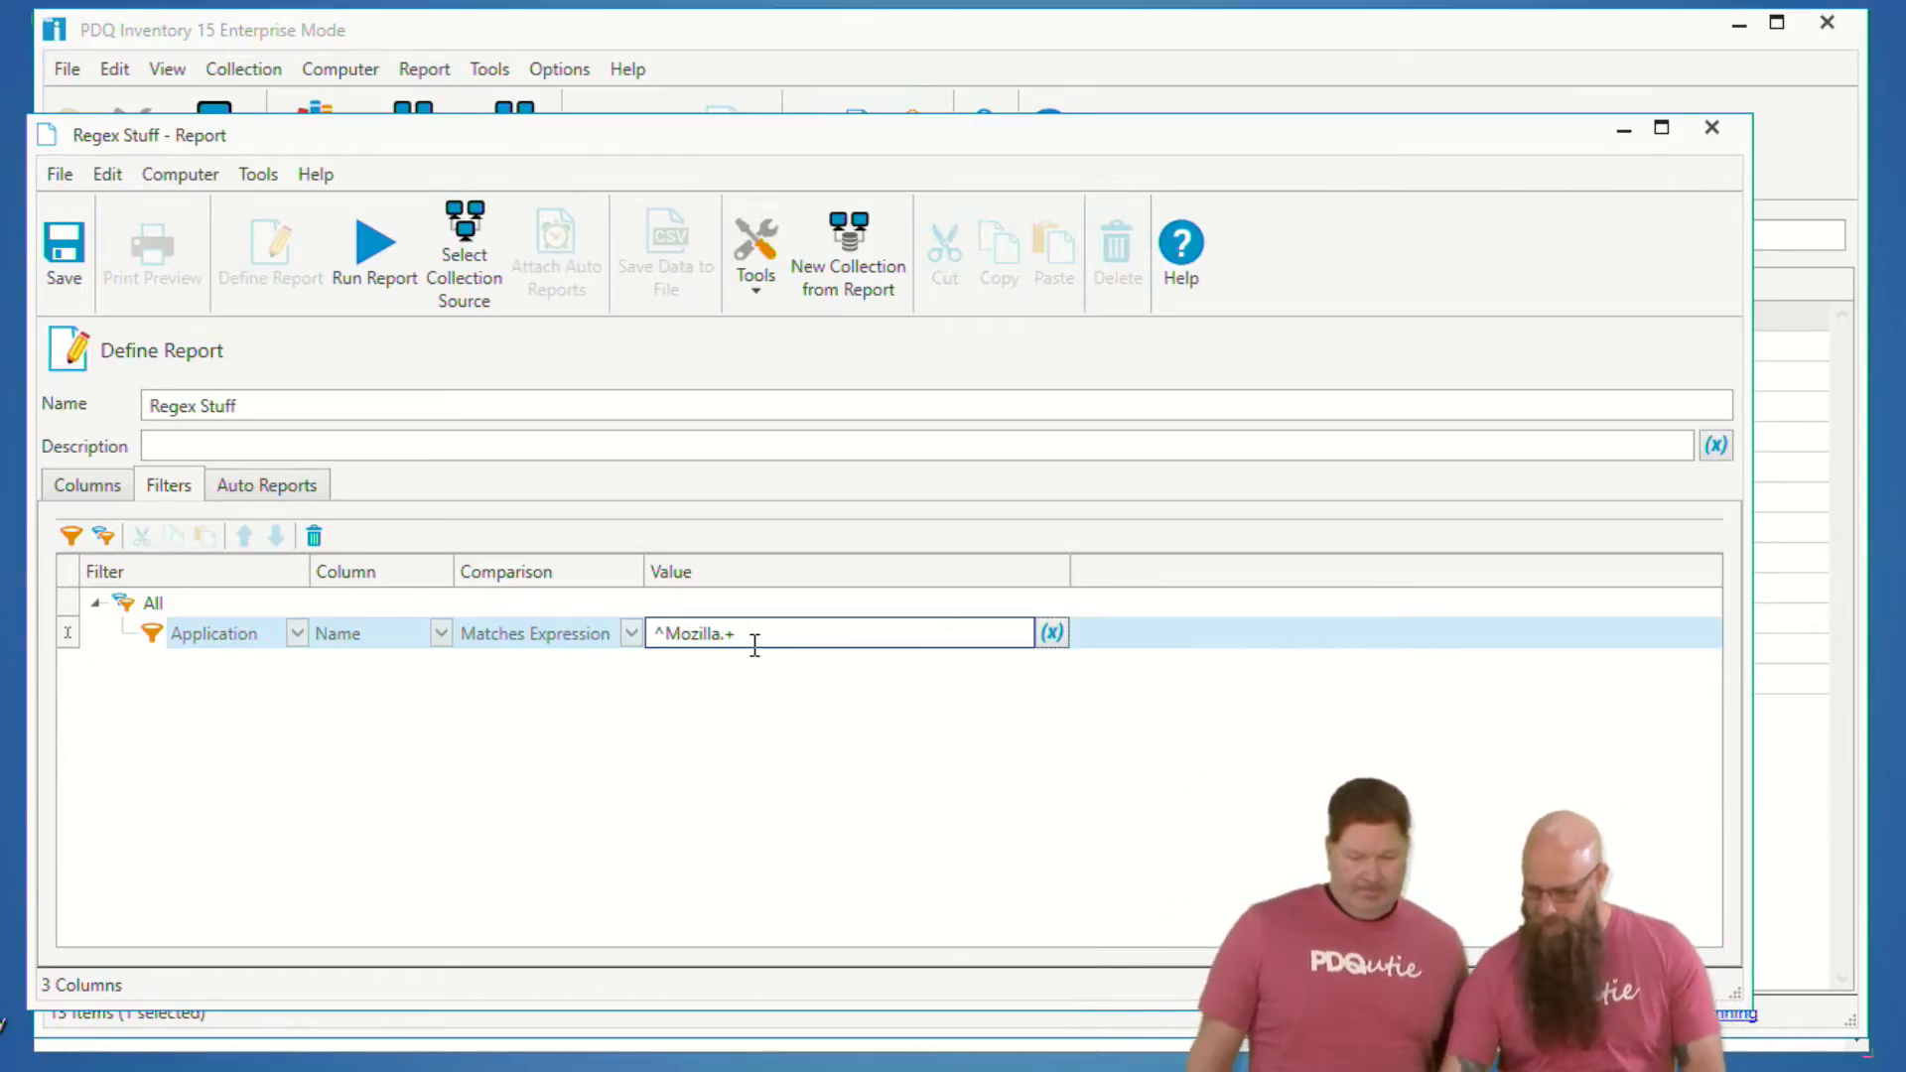
key("BackSpace")
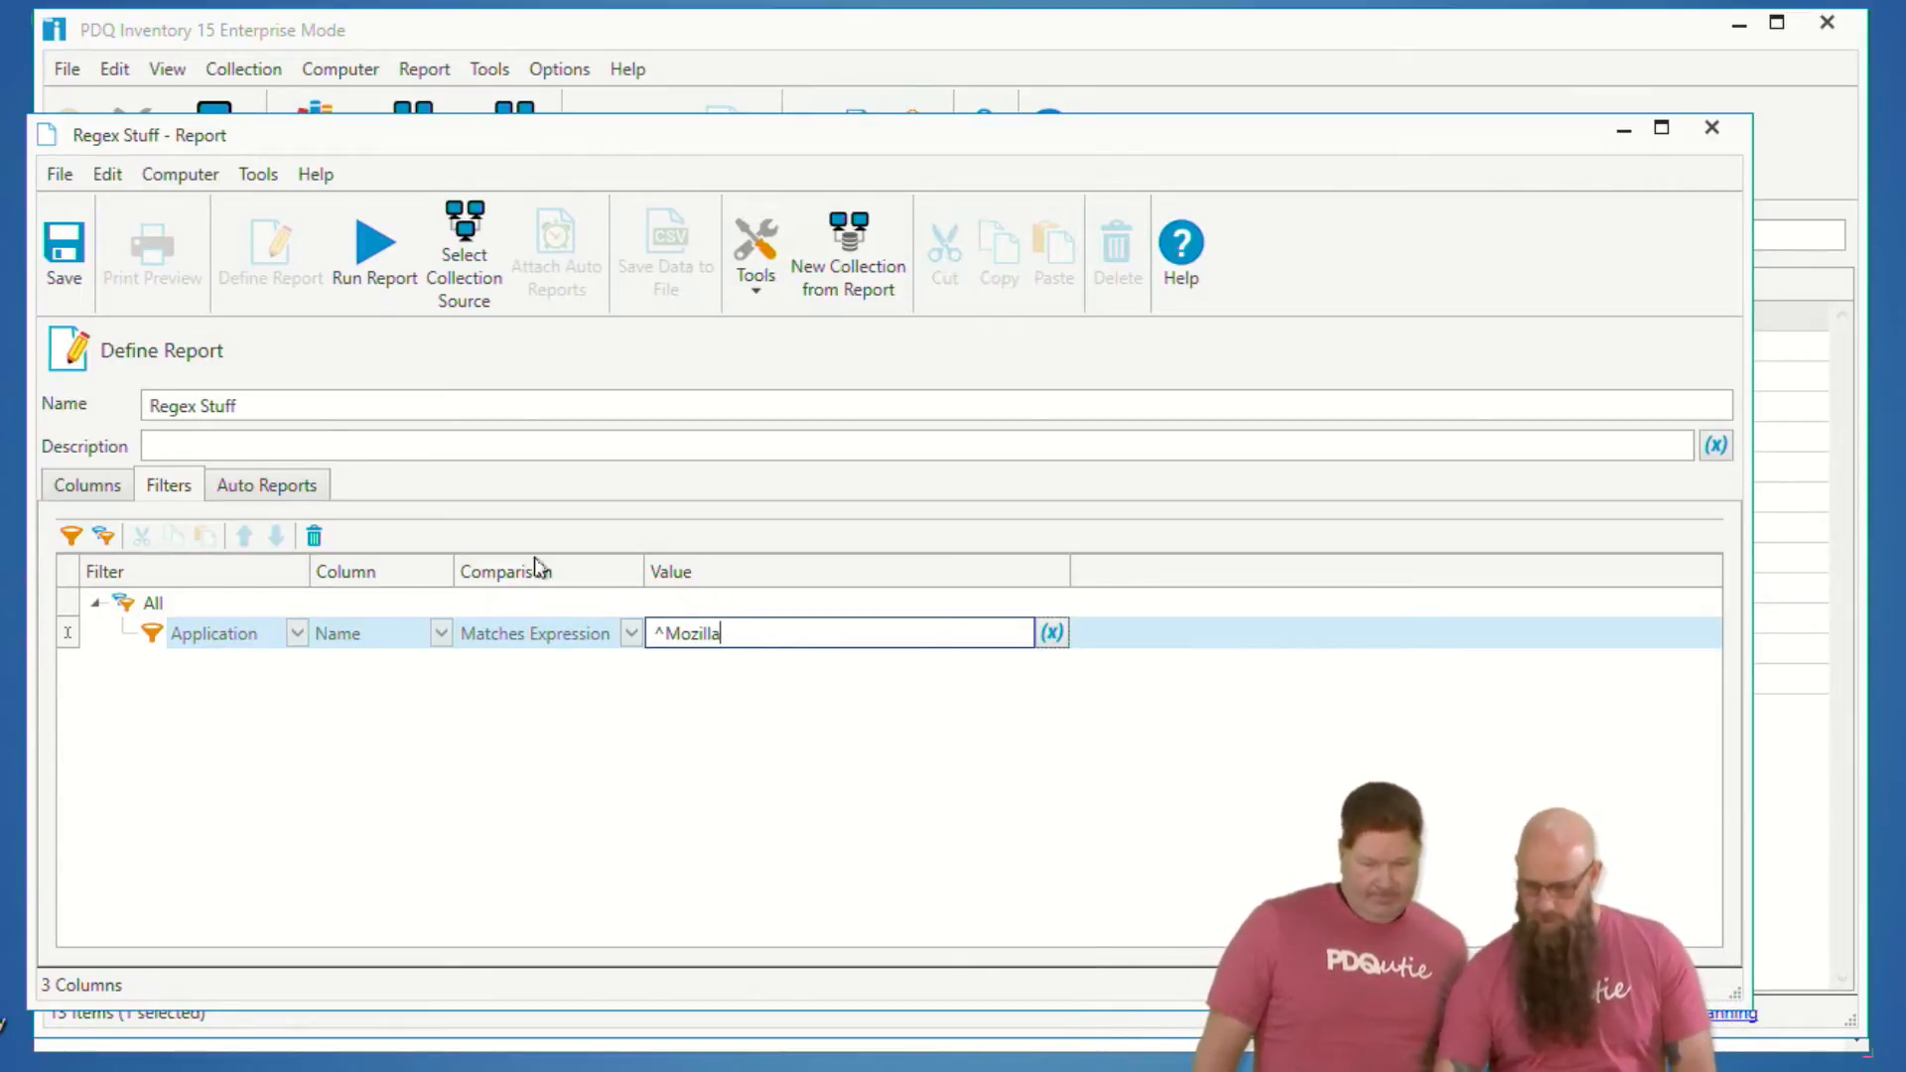
- Run the report and widen the Application Name column to show the full names
left_click(378, 294)
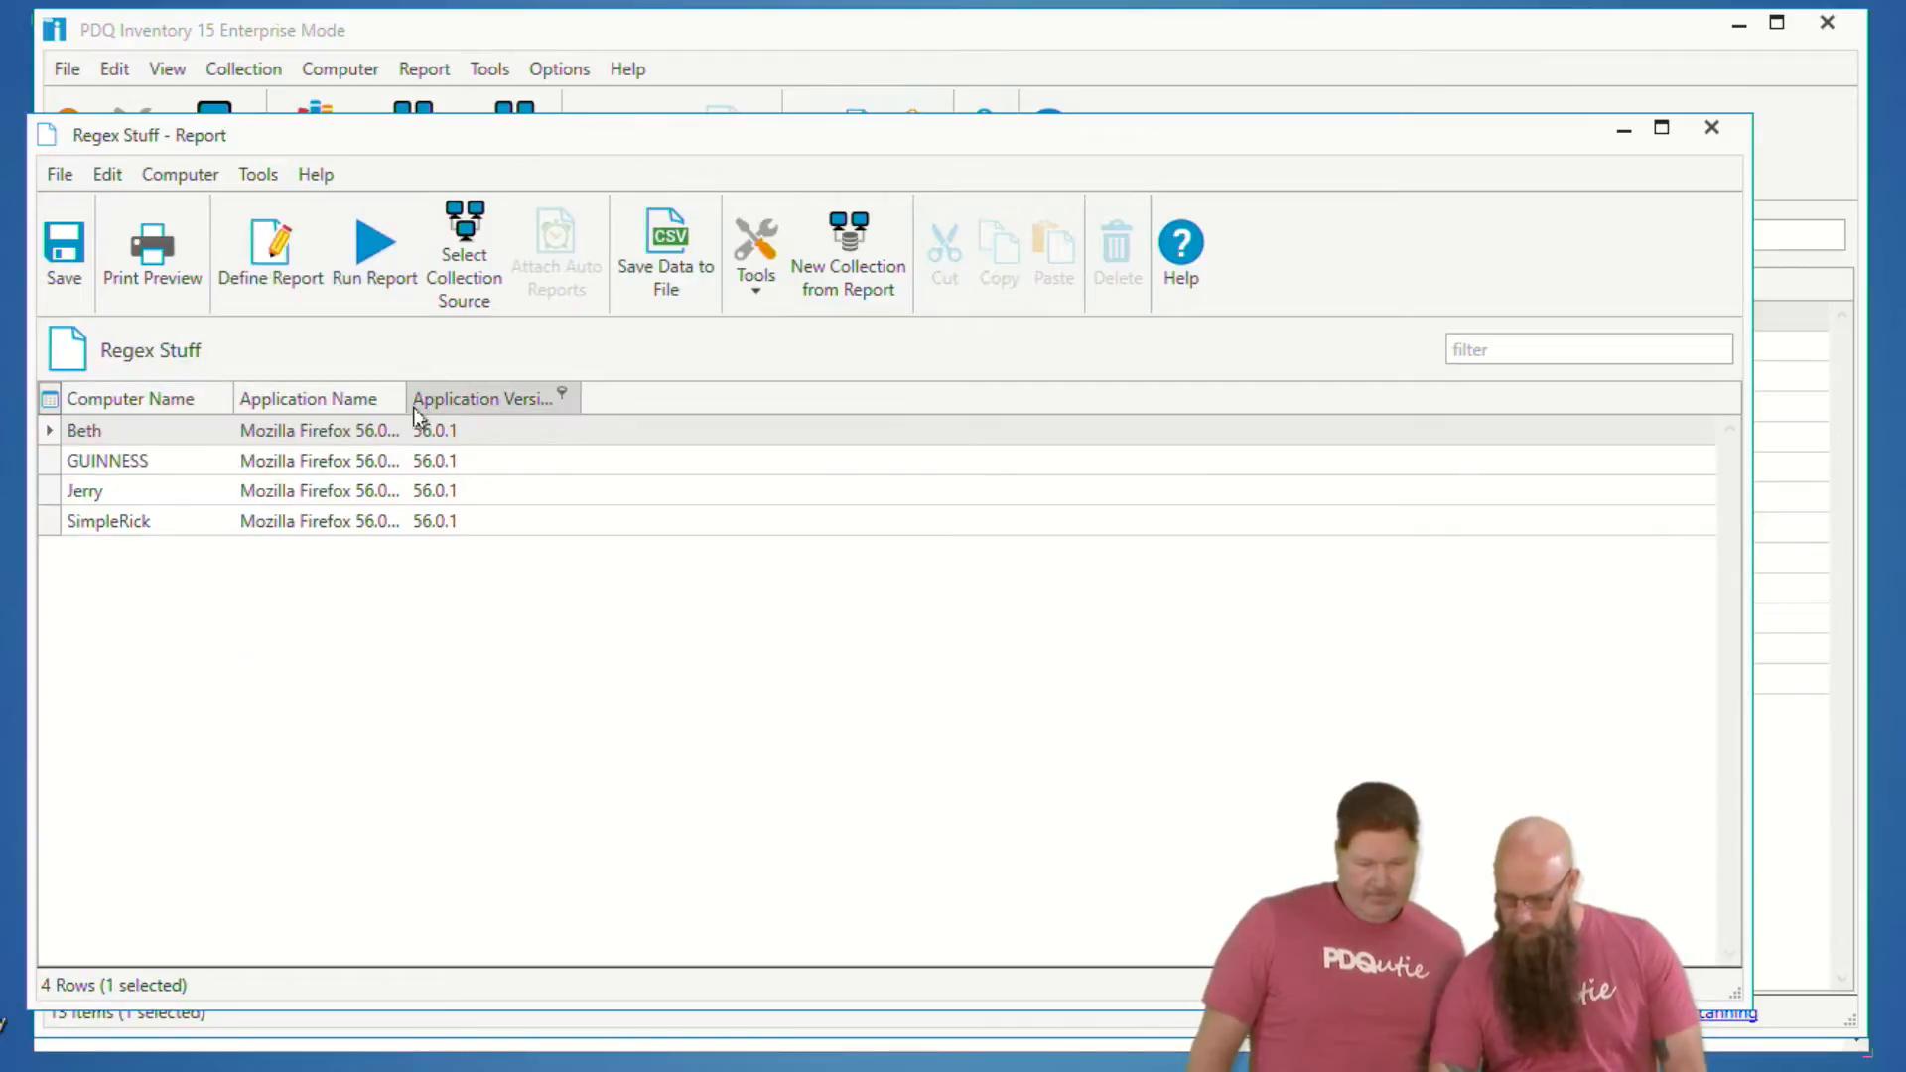
left_click_drag(406, 397, 512, 394)
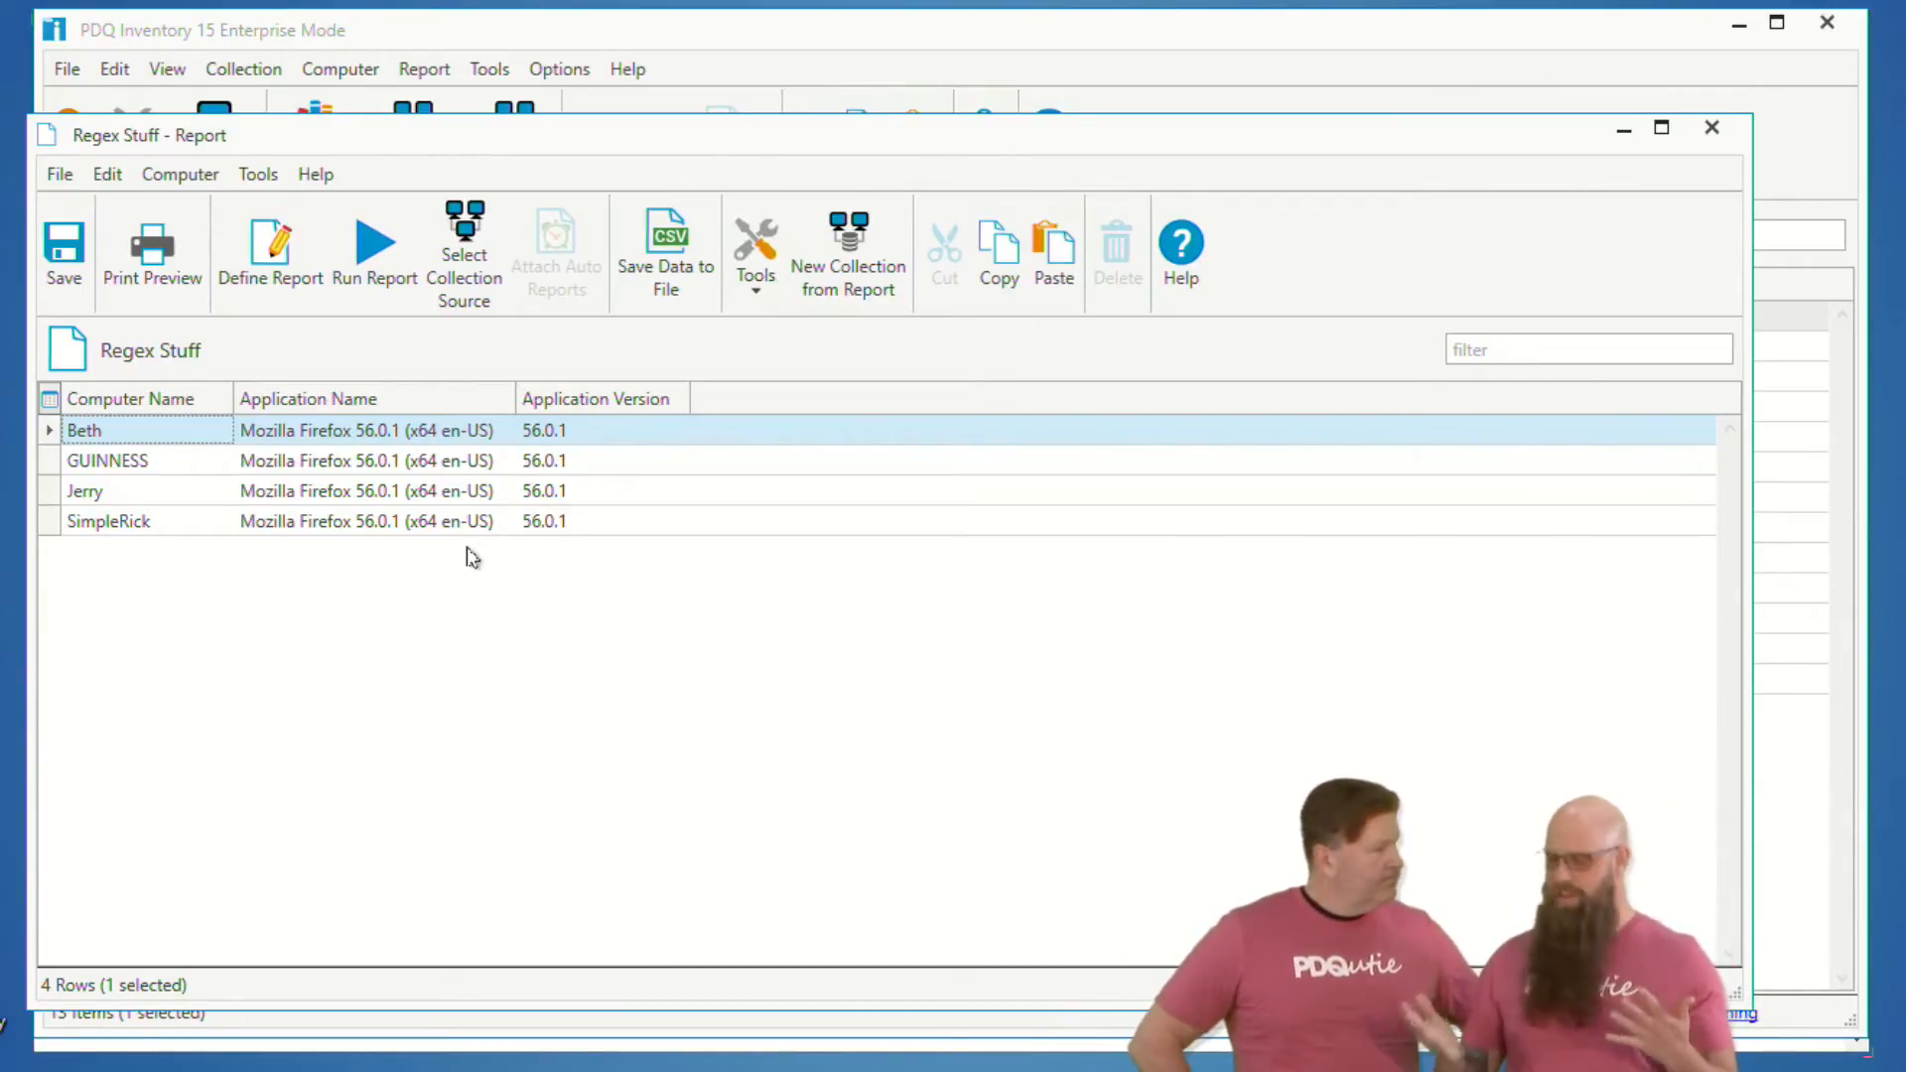
- Extend the filter expression to ^Mozilla.+en.+, run the report and widen the Application Name column to show the full names
left_click(300, 254)
left_click(759, 637)
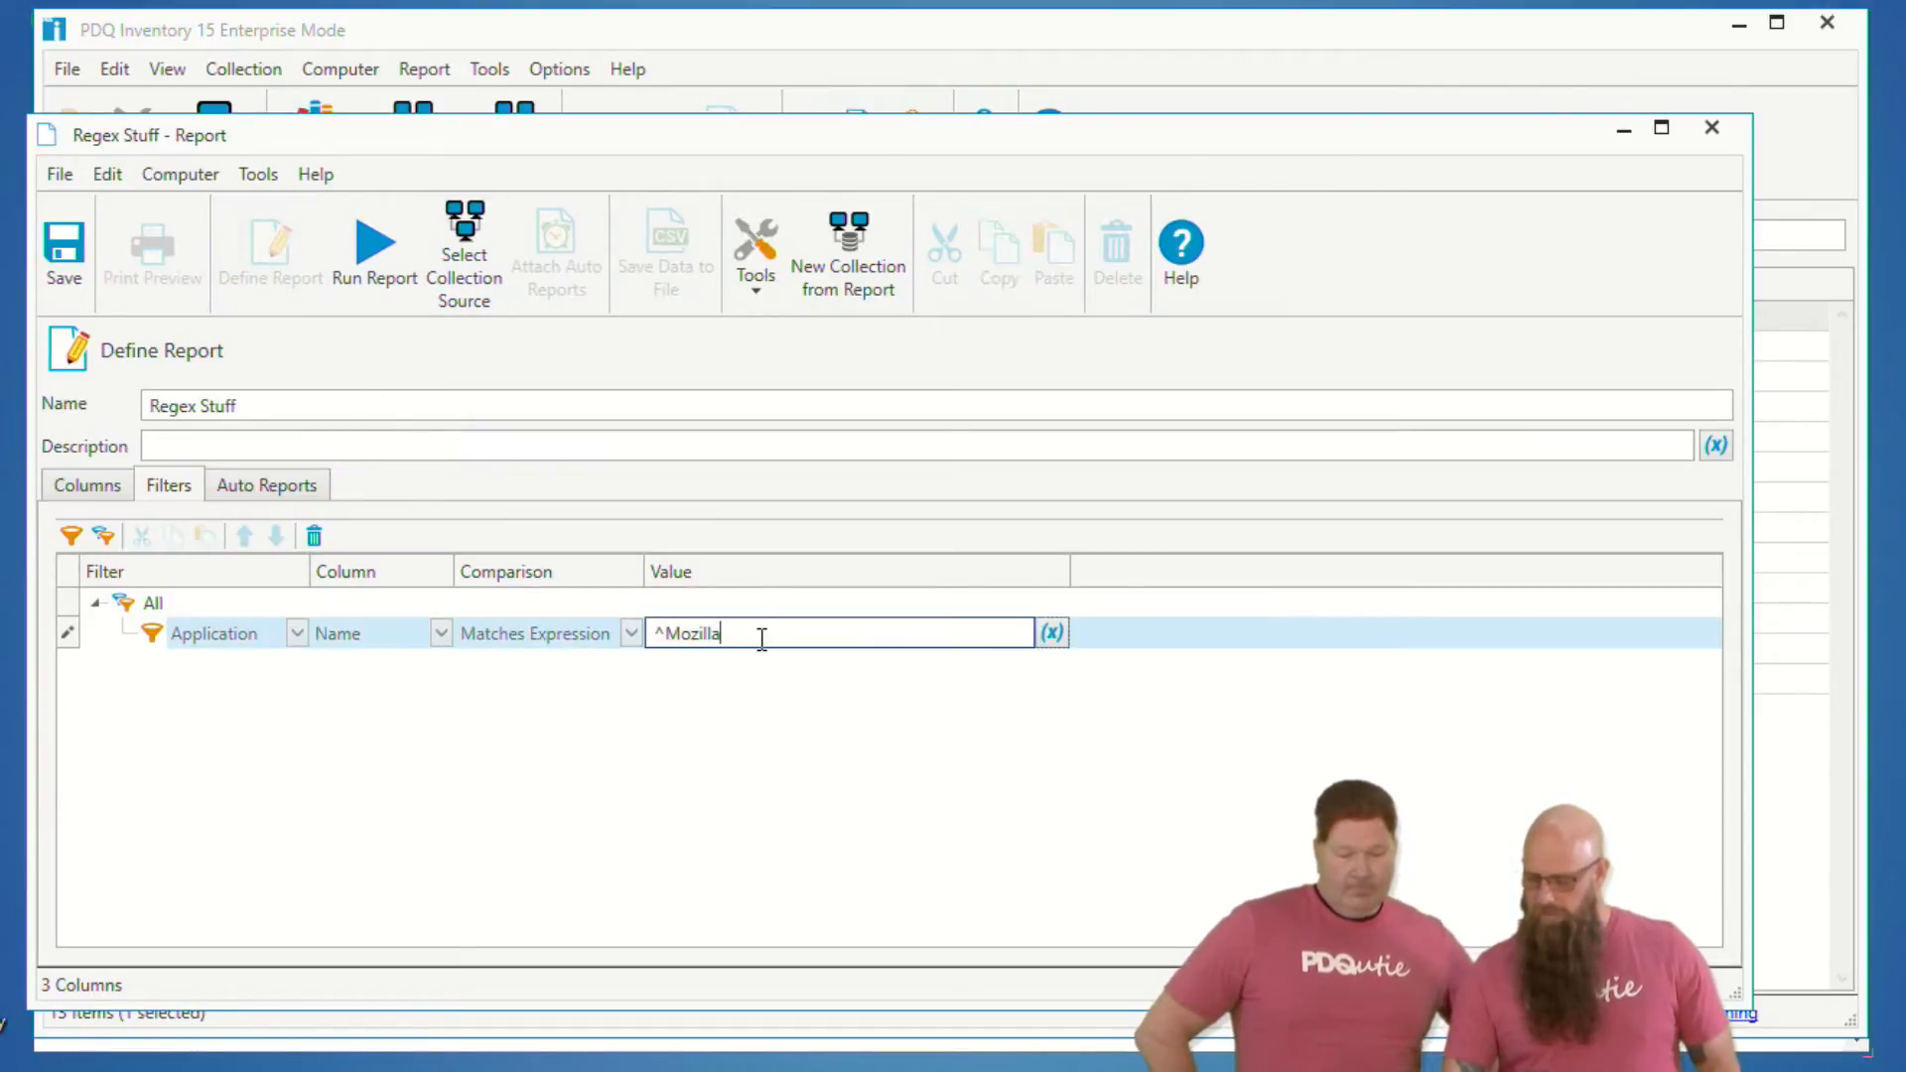
type(".+")
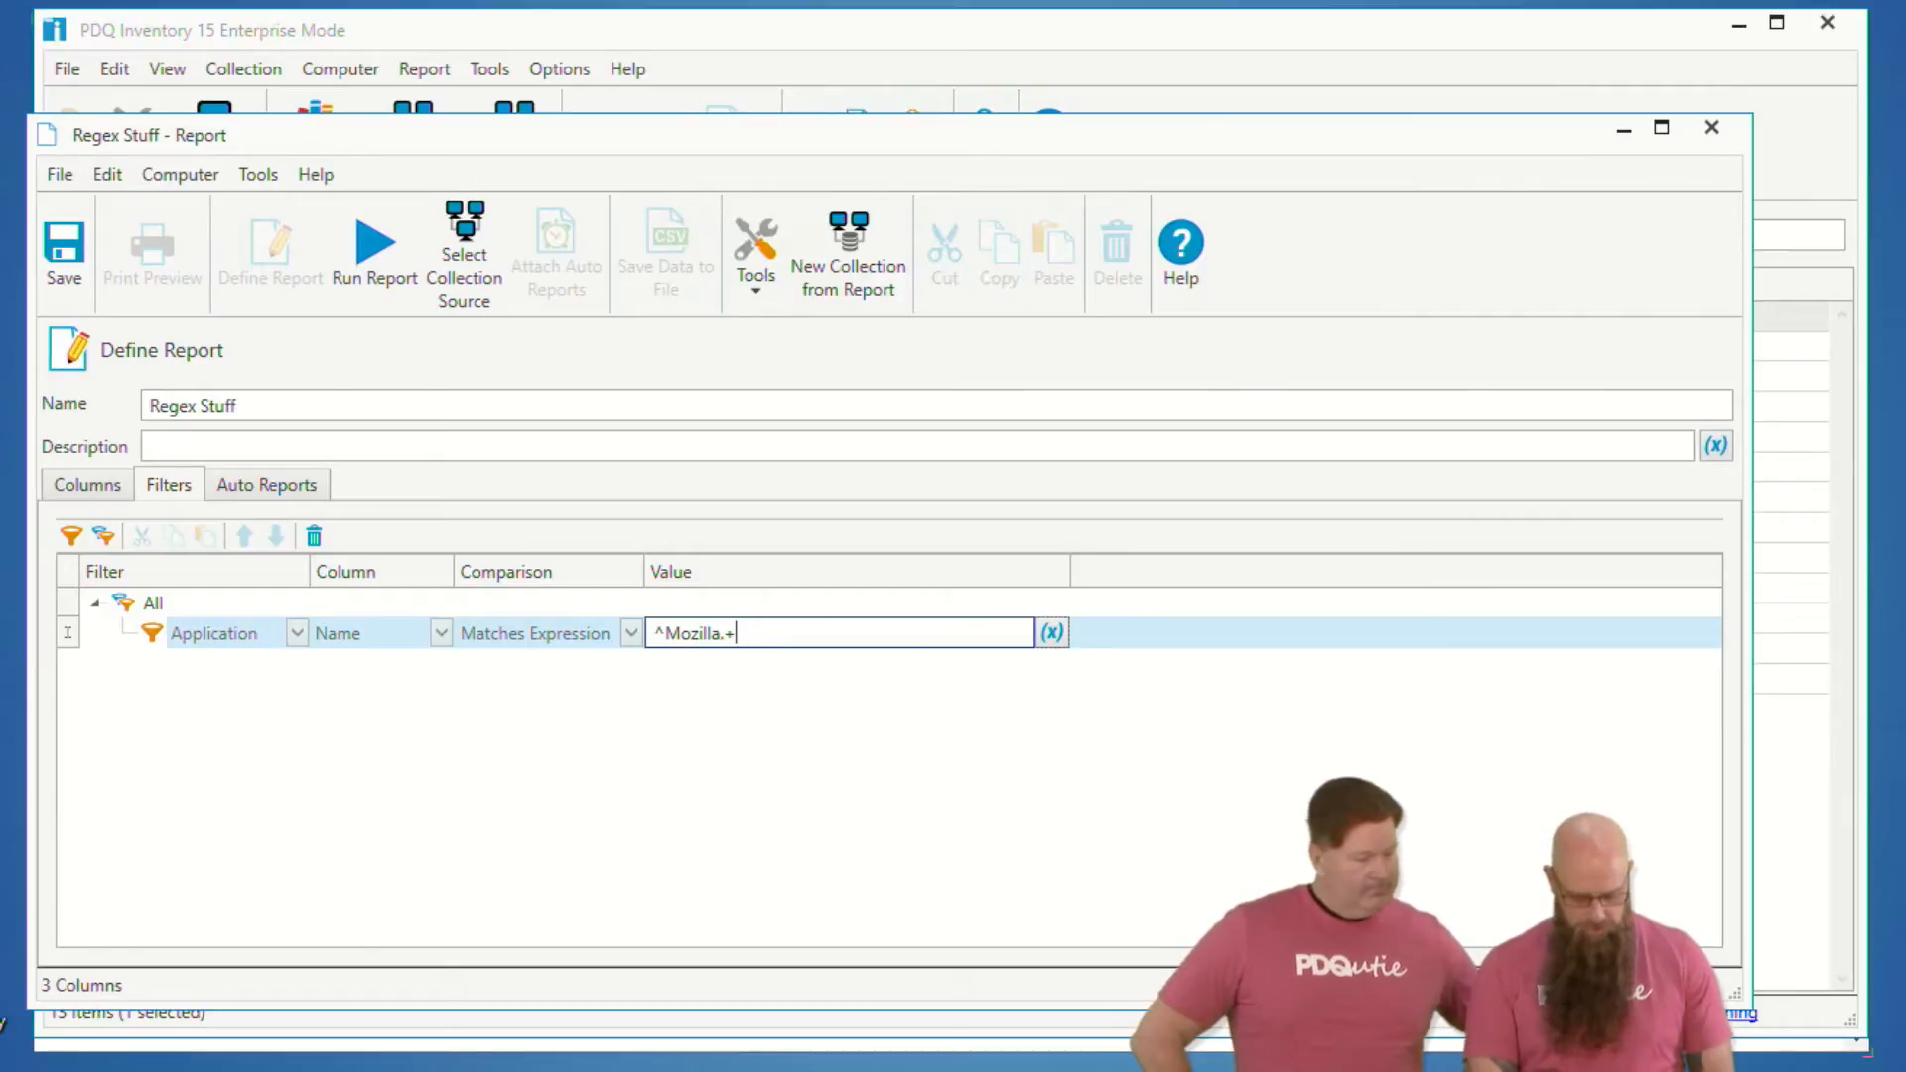
type("en")
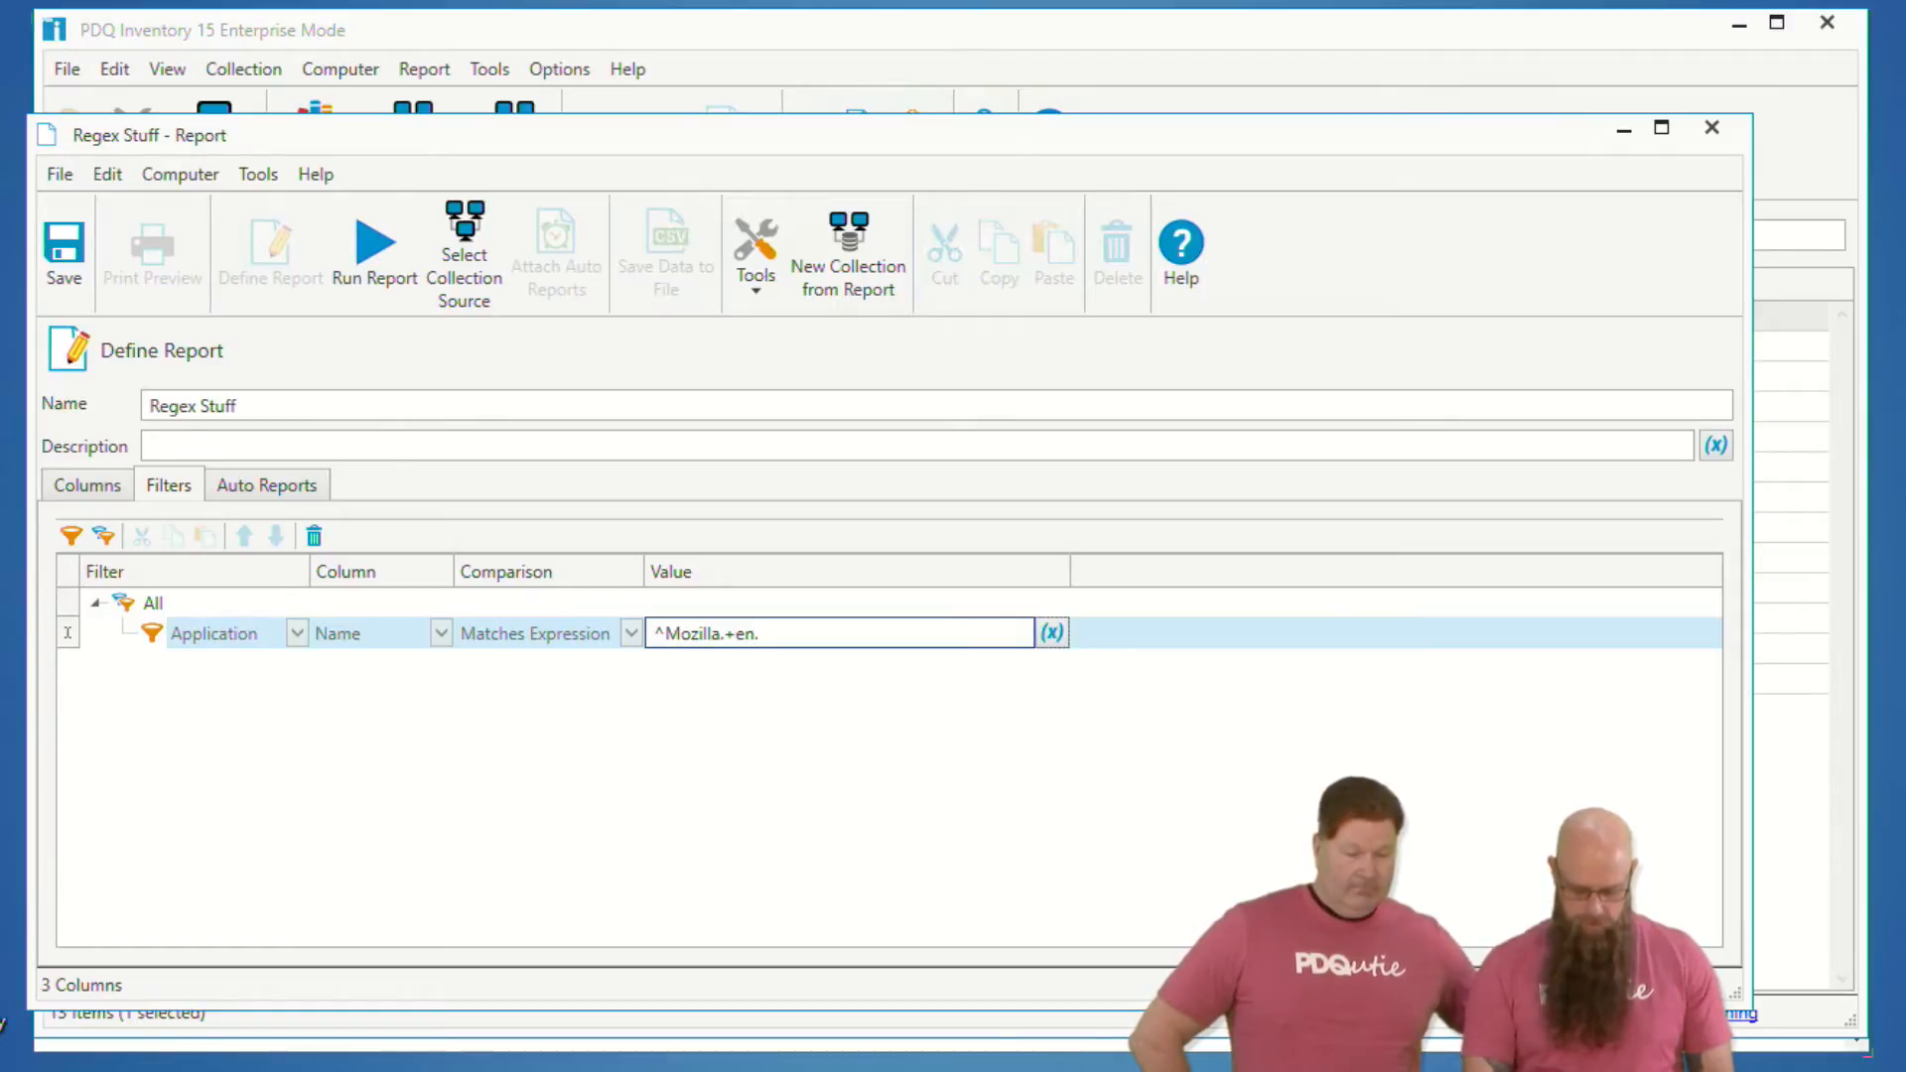
type(".+")
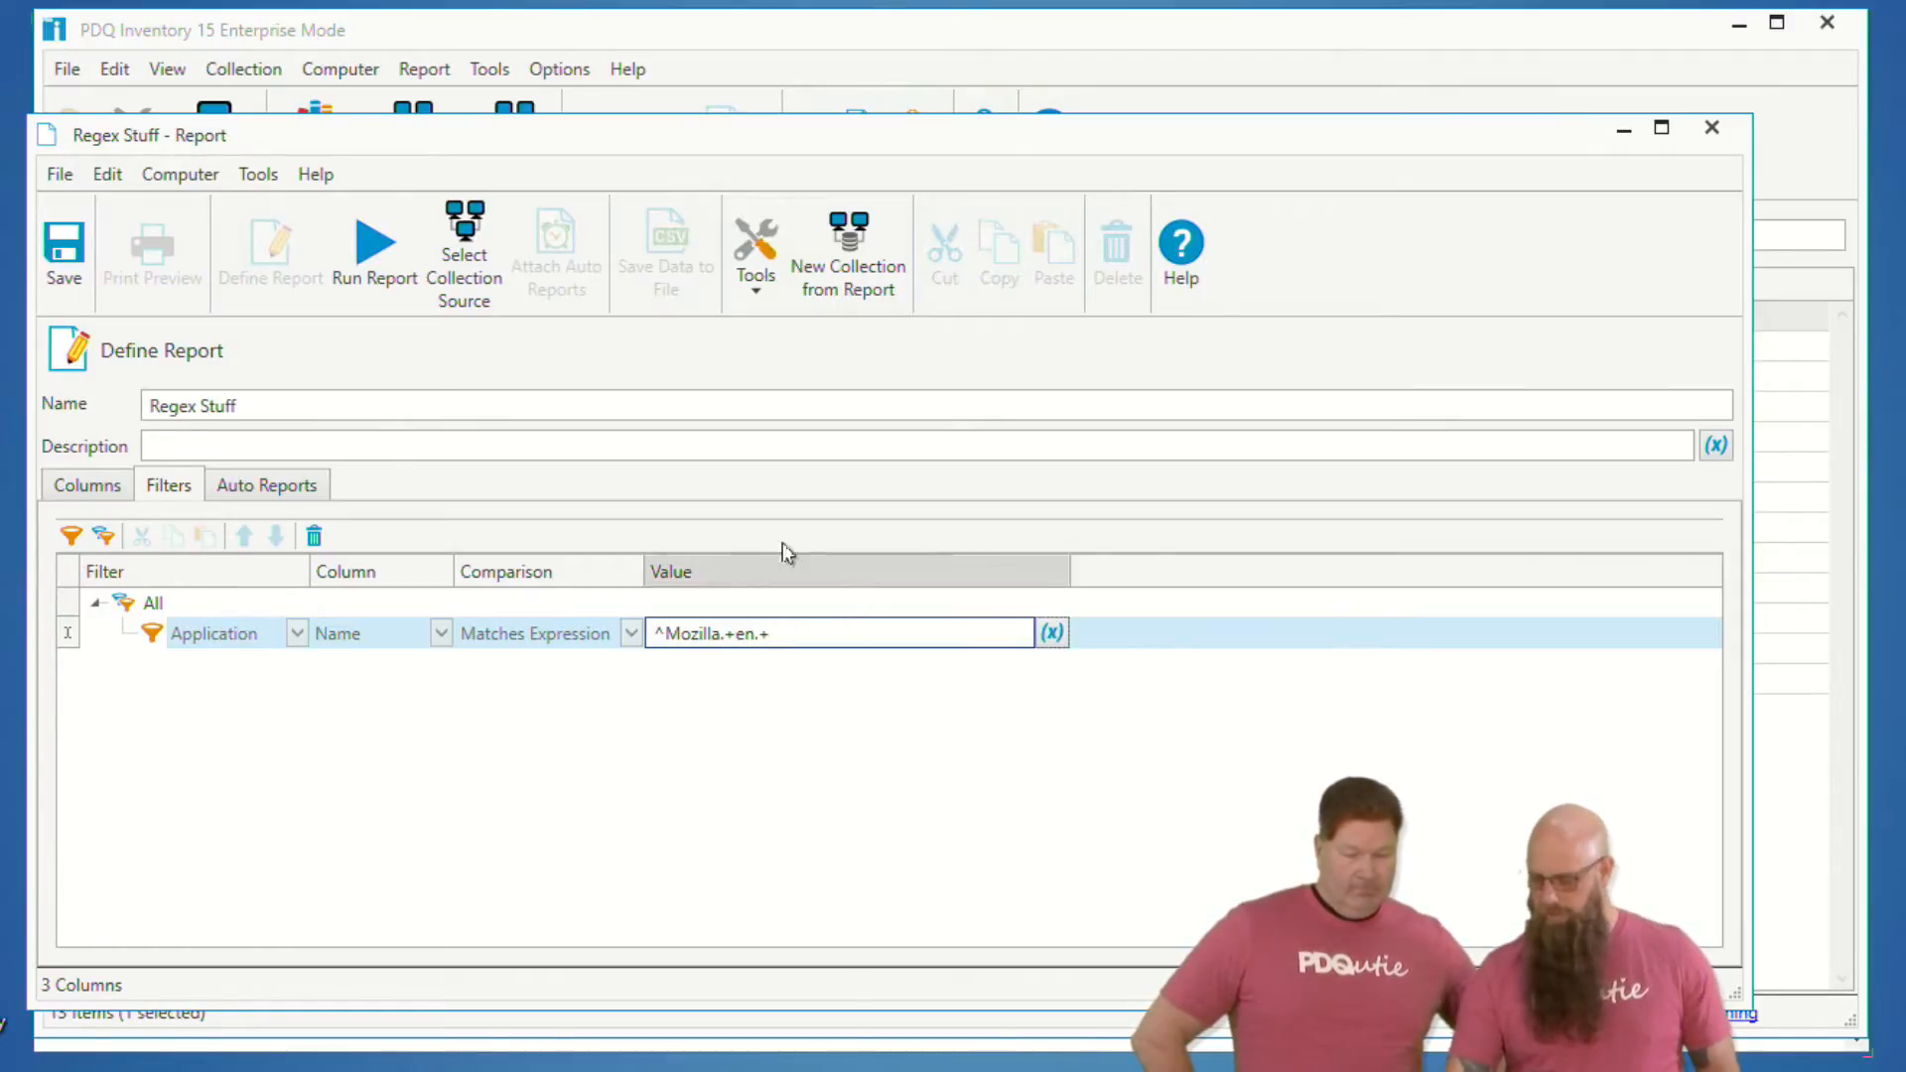
left_click(385, 262)
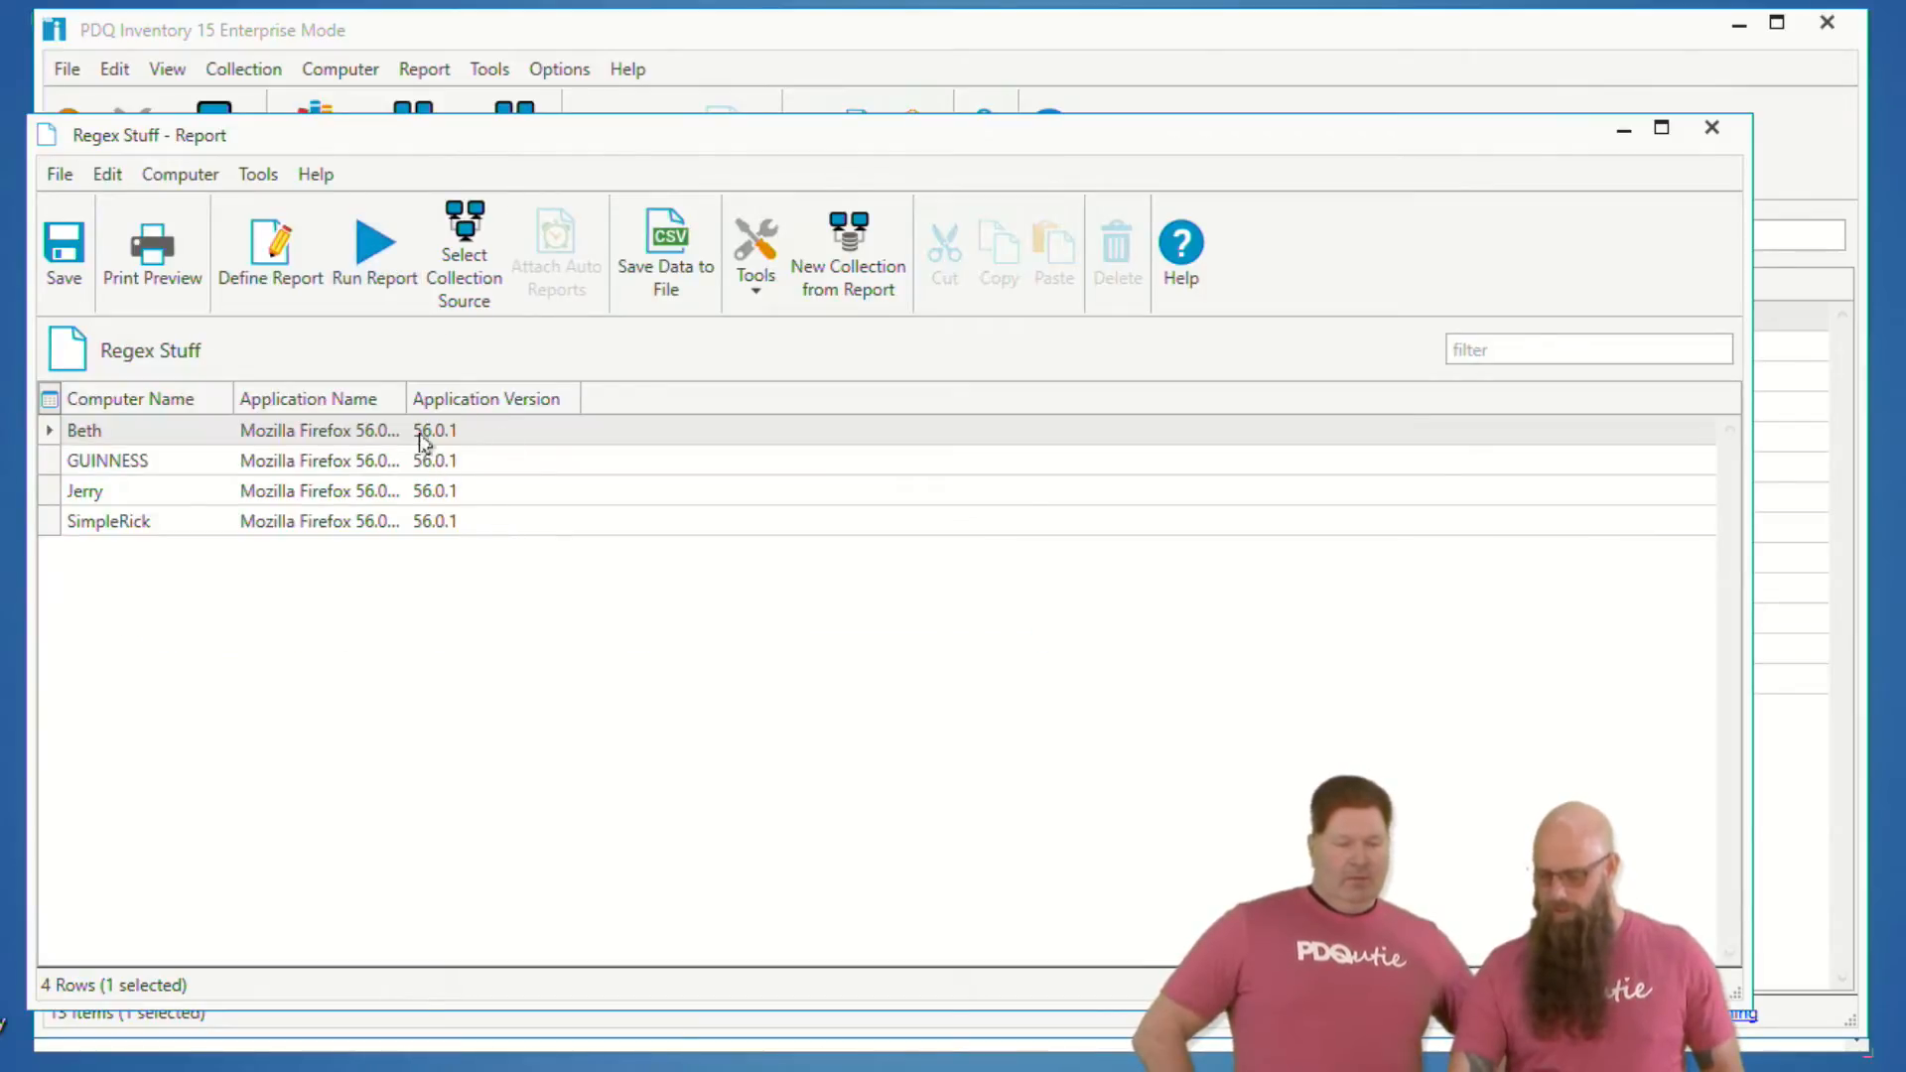
left_click_drag(406, 390, 491, 392)
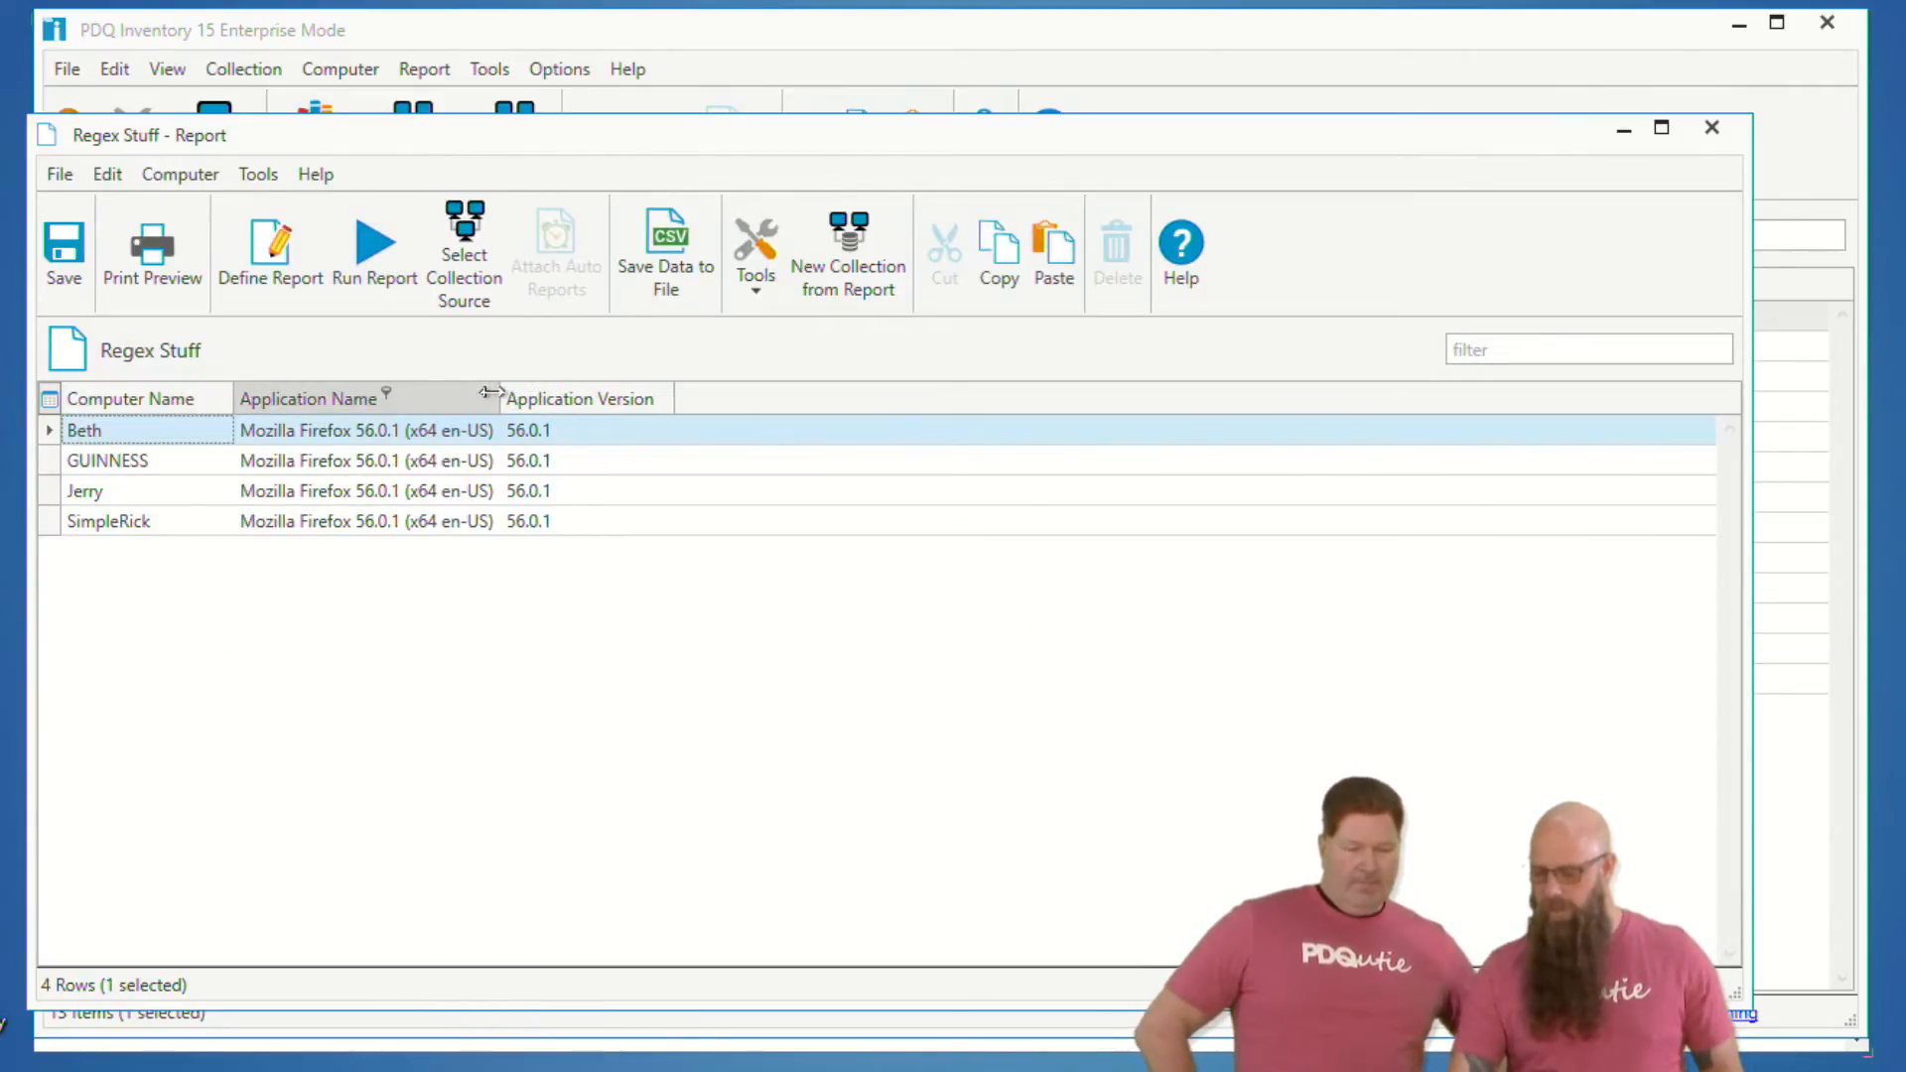
- Try the filter expression with de in place of en, as ^Mozilla.+de.+, and run the report
left_click(307, 279)
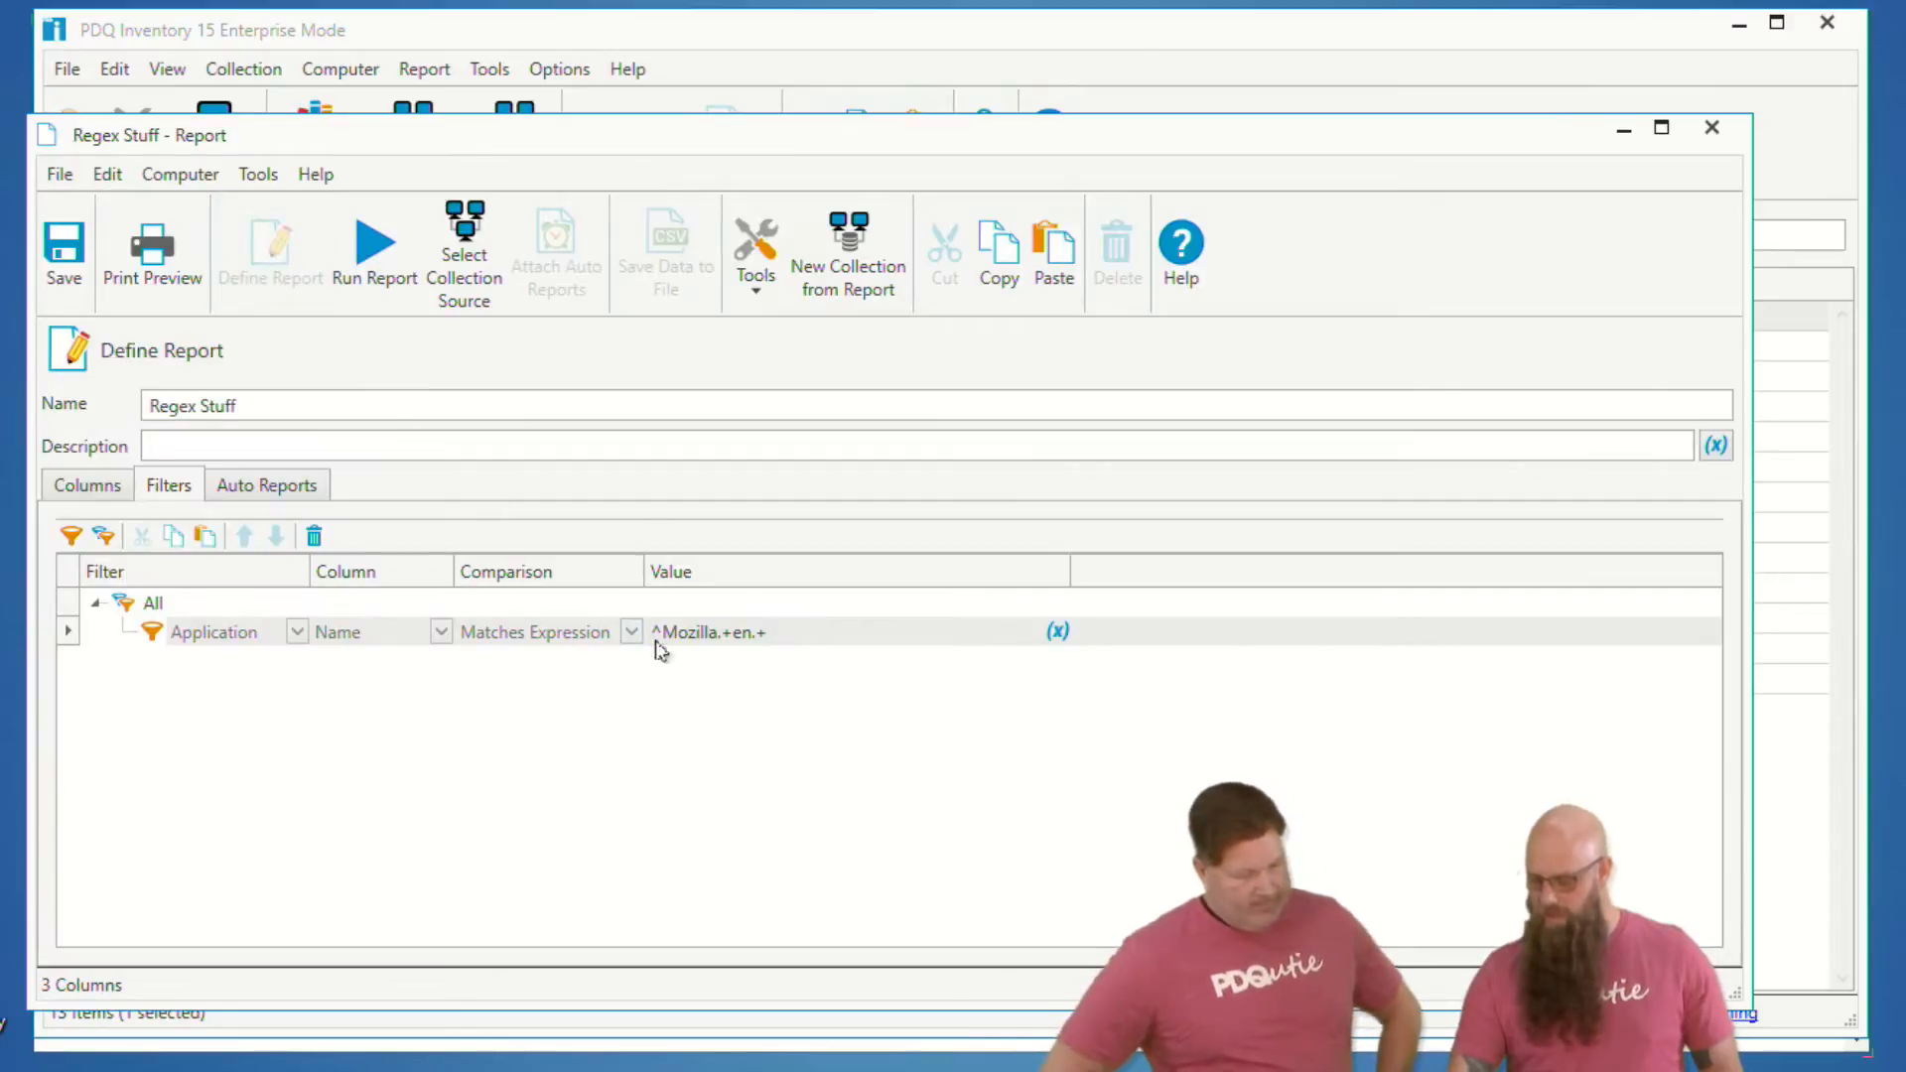
left_click(752, 640)
key("BackSpace")
key("BackSpace")
type("de")
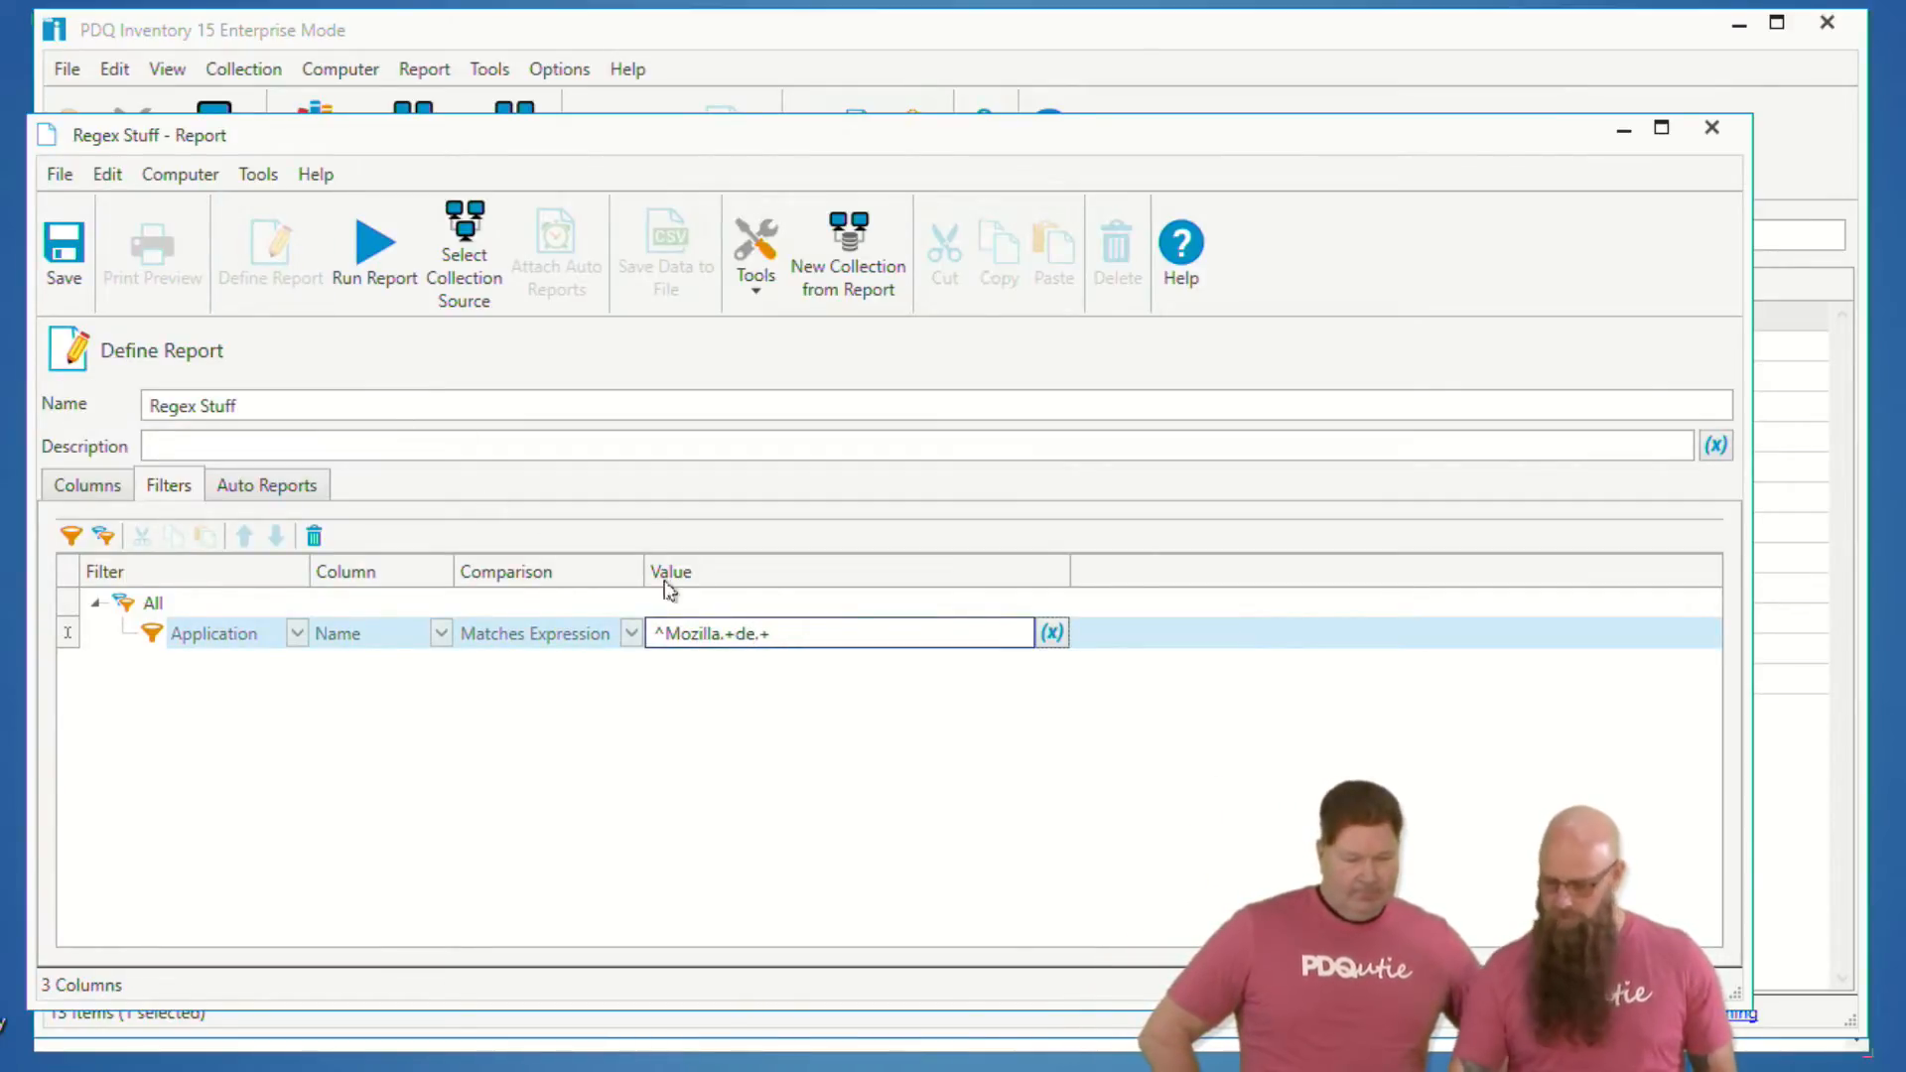
left_click(401, 261)
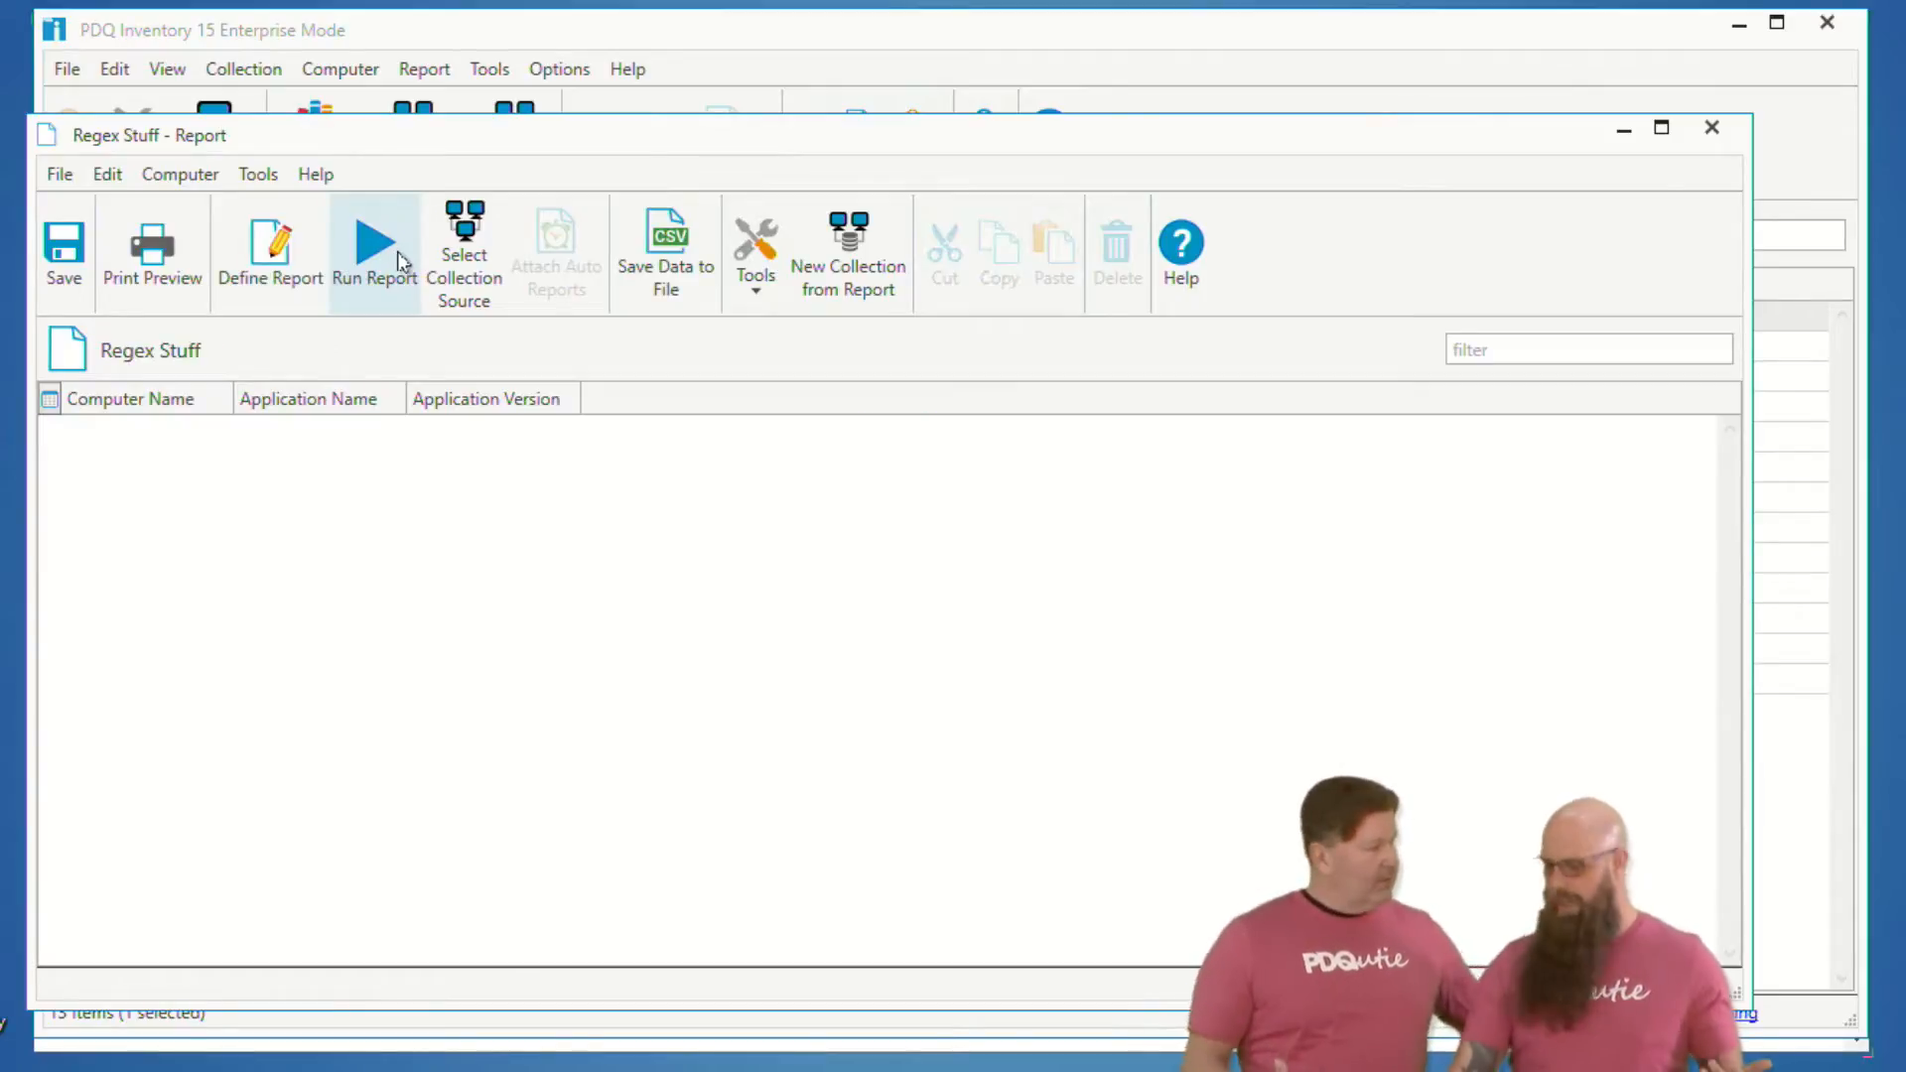
- Set the filter expression back to ^Mozilla.+en.+, run the report and widen the Application Name column
left_click(274, 254)
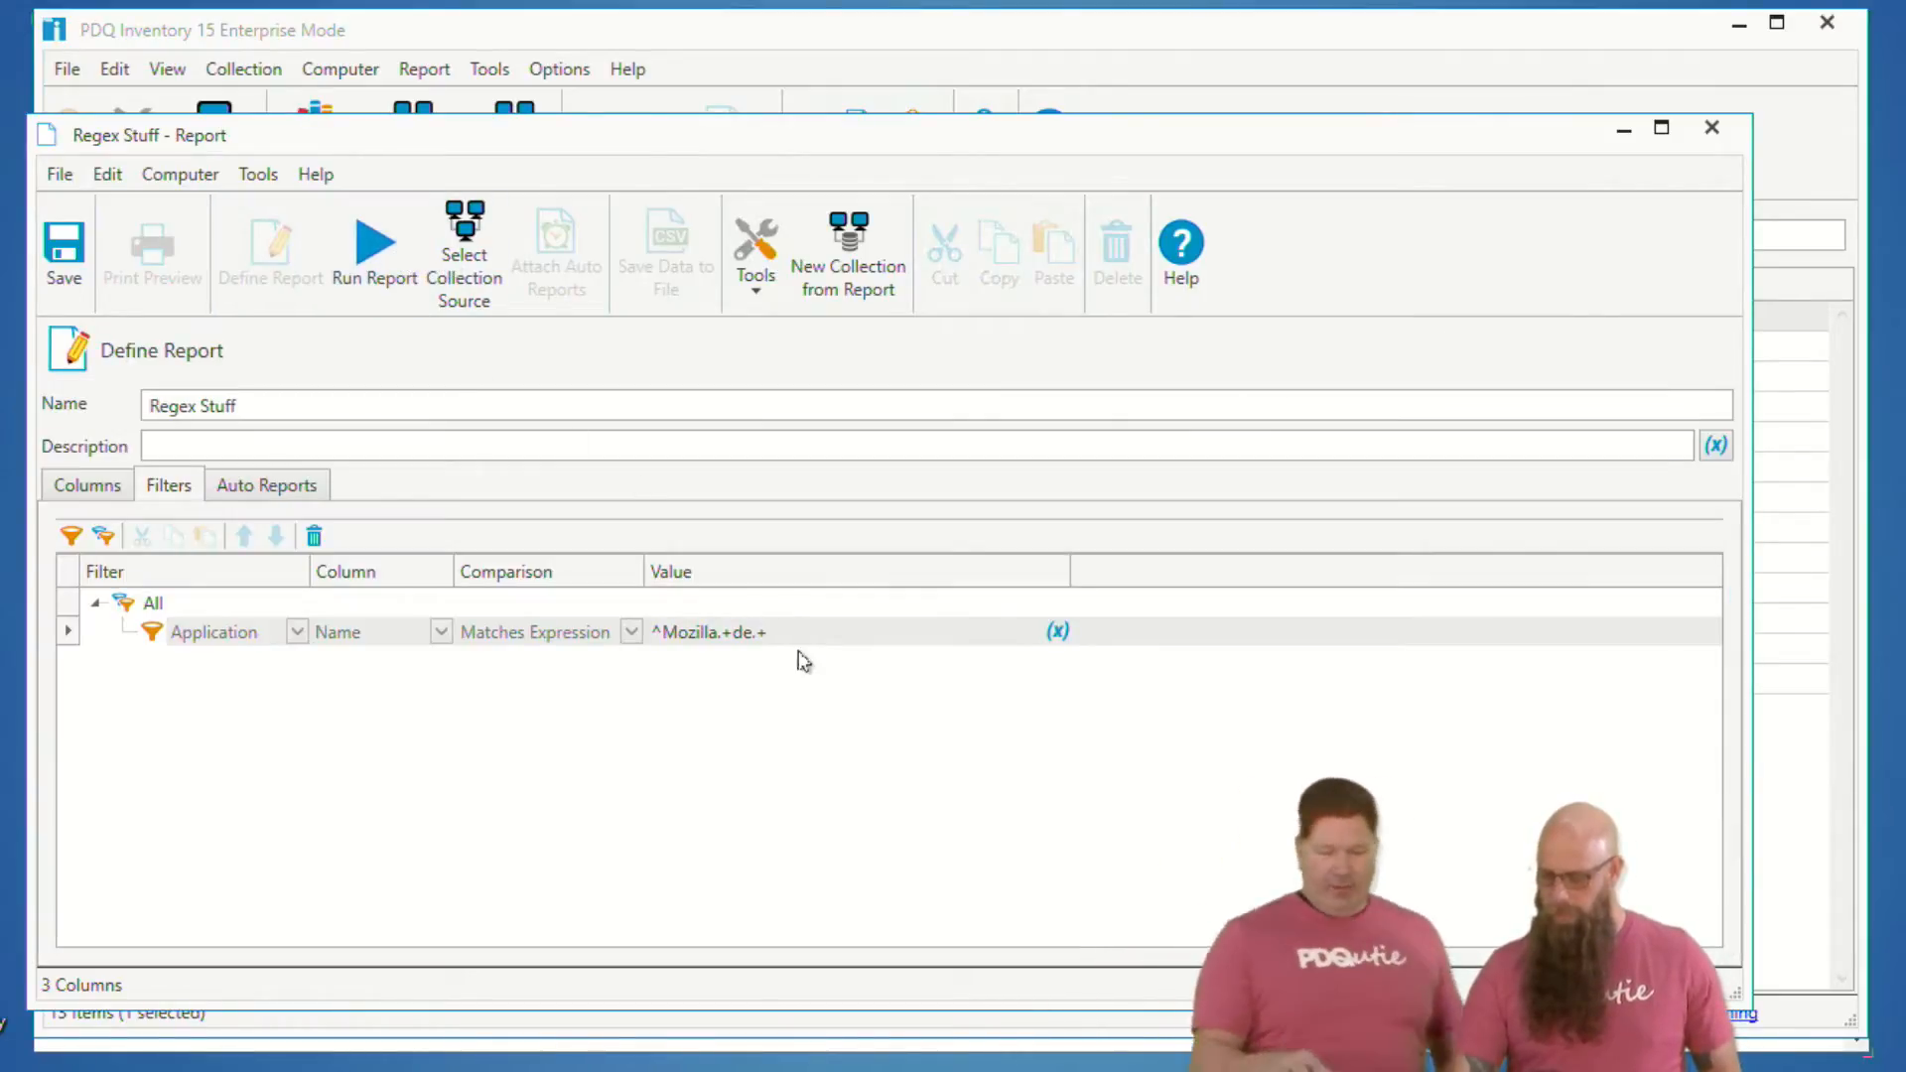
left_click(752, 633)
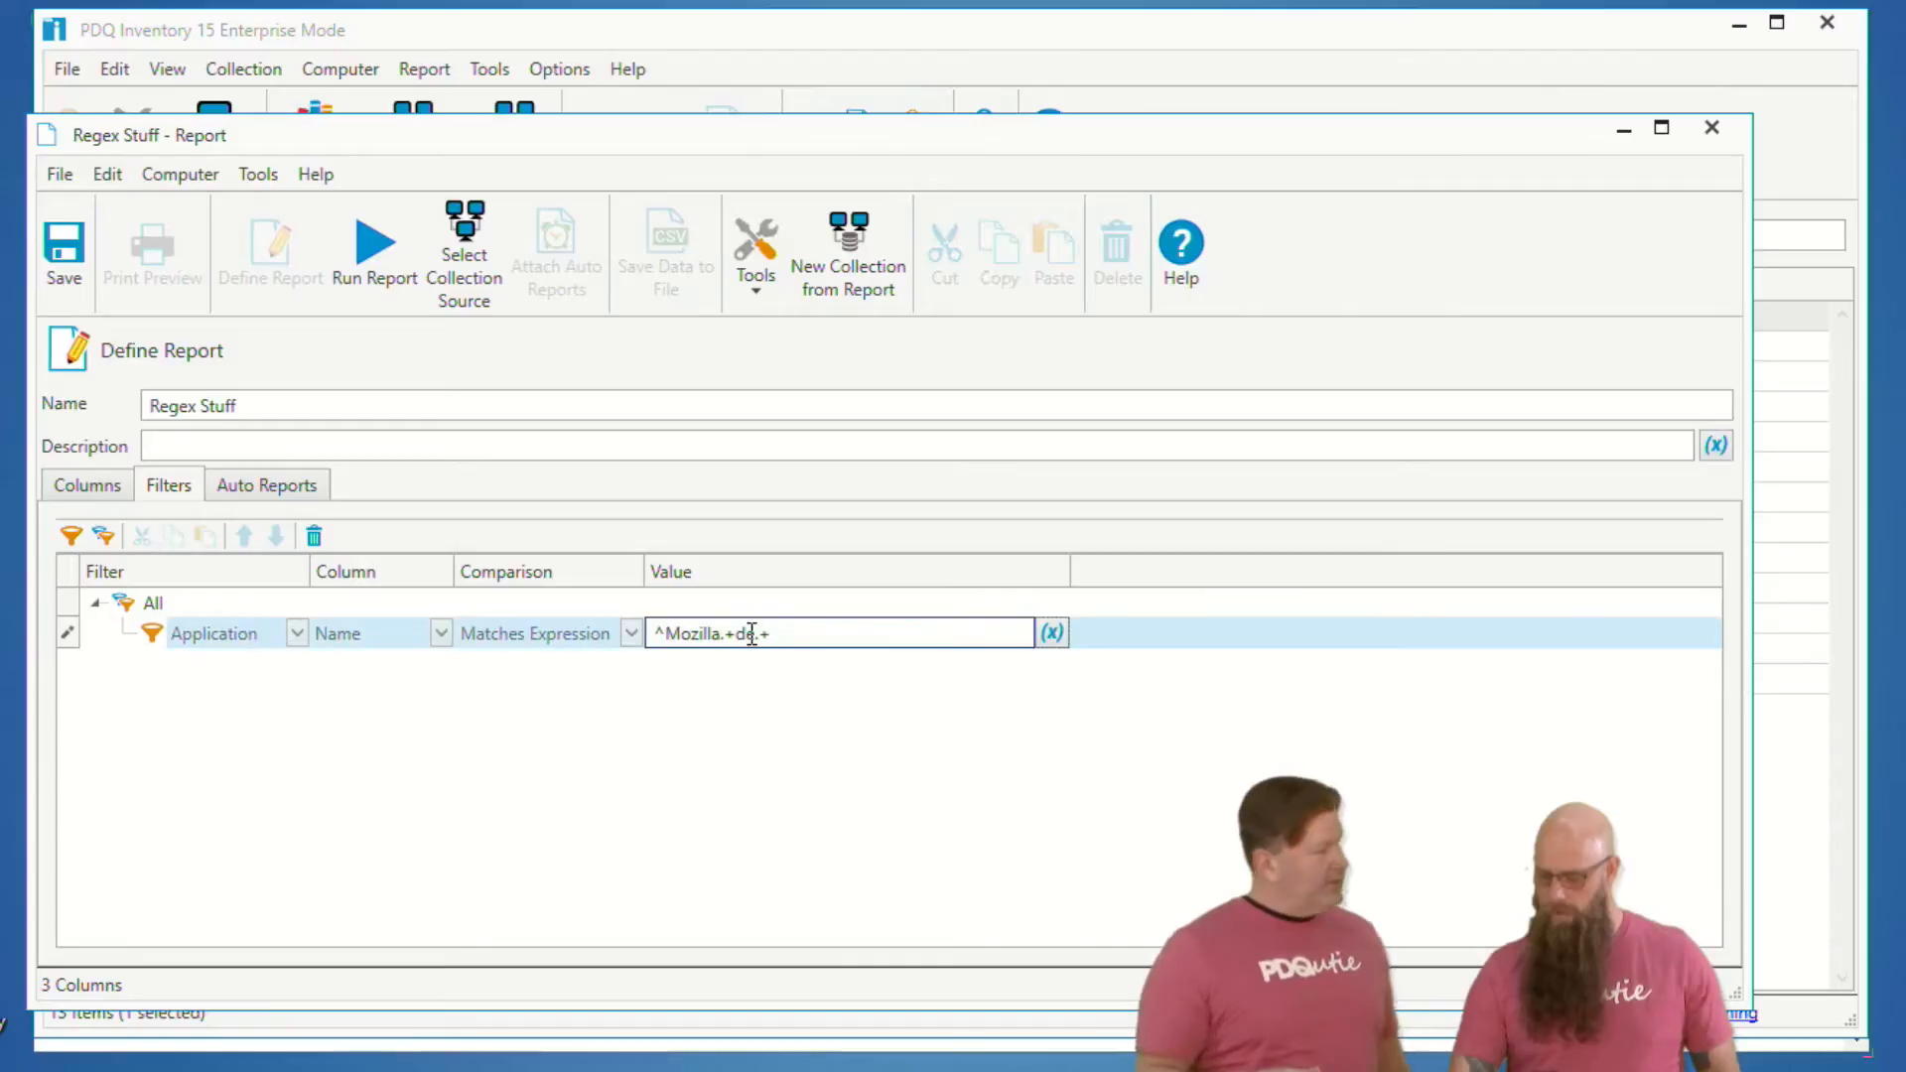
key("BackSpace")
key("BackSpace")
key("BackSpace")
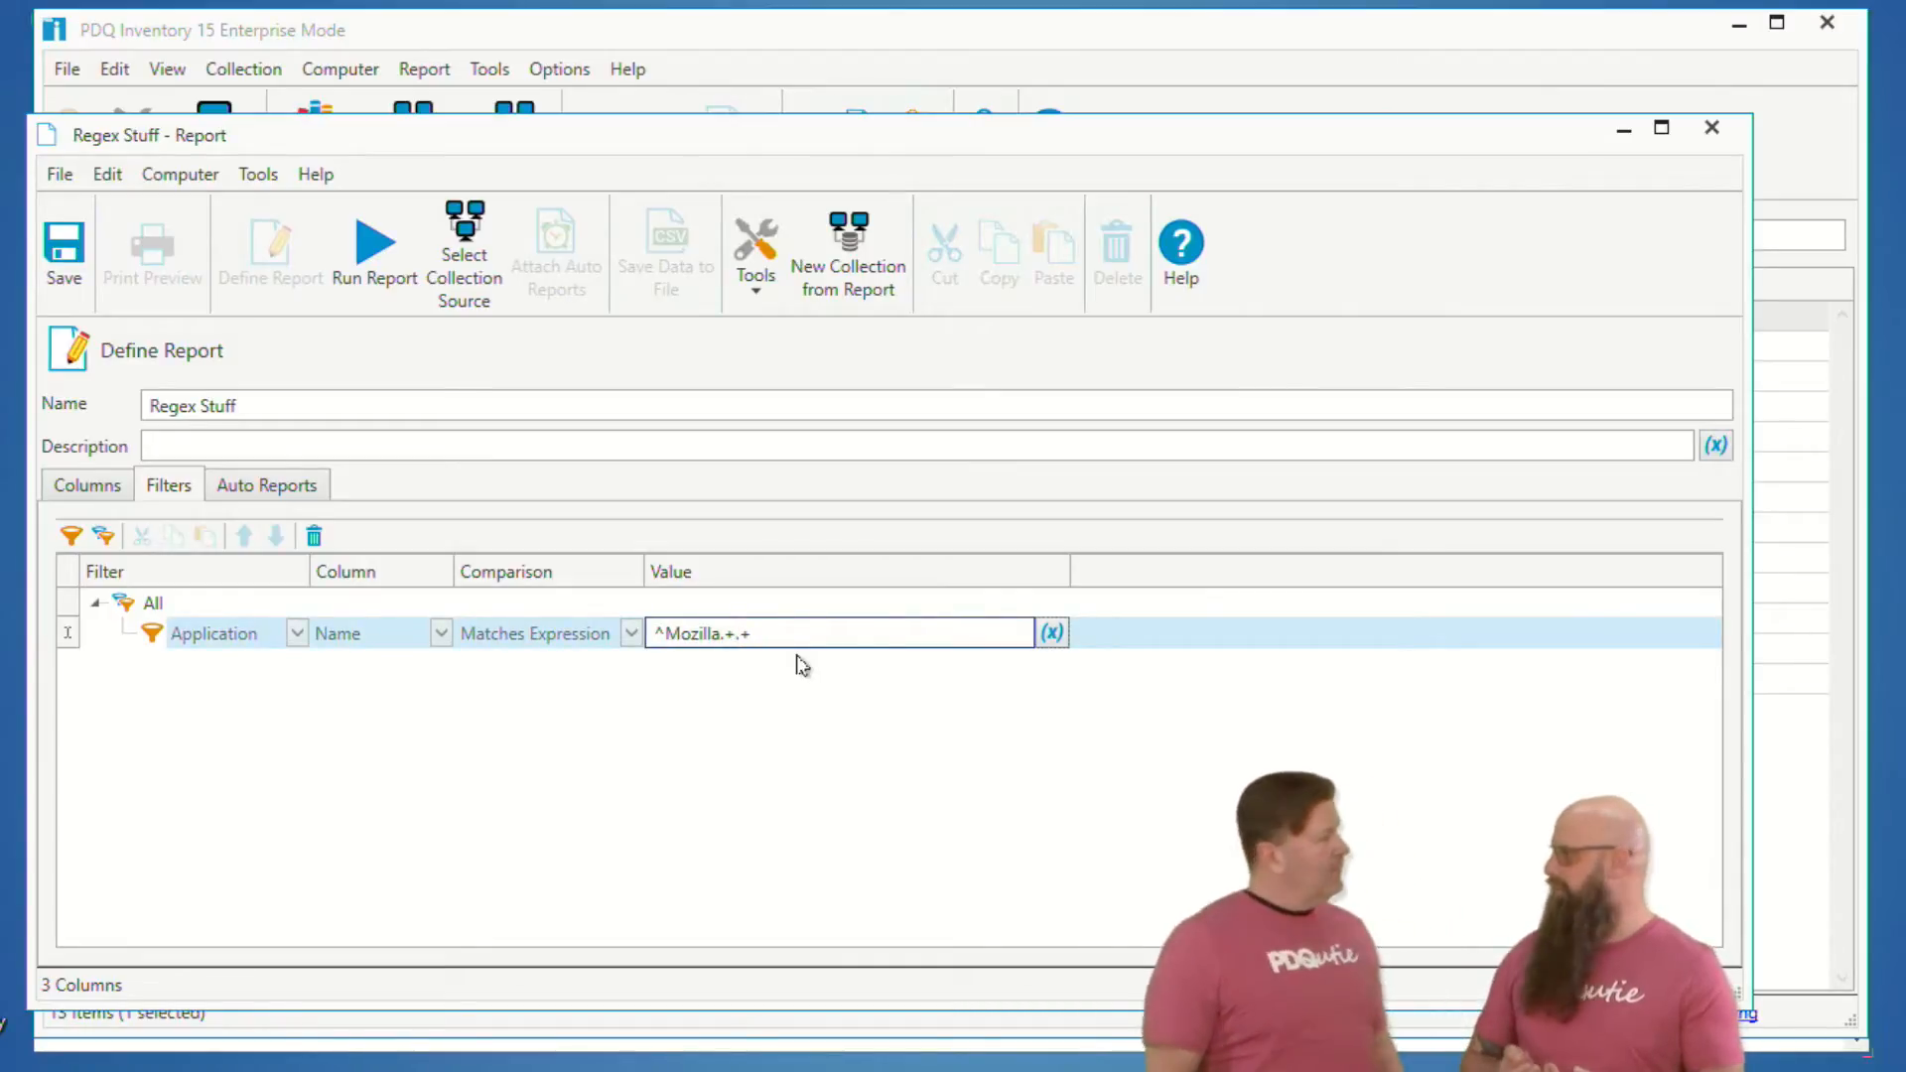
key("BackSpace")
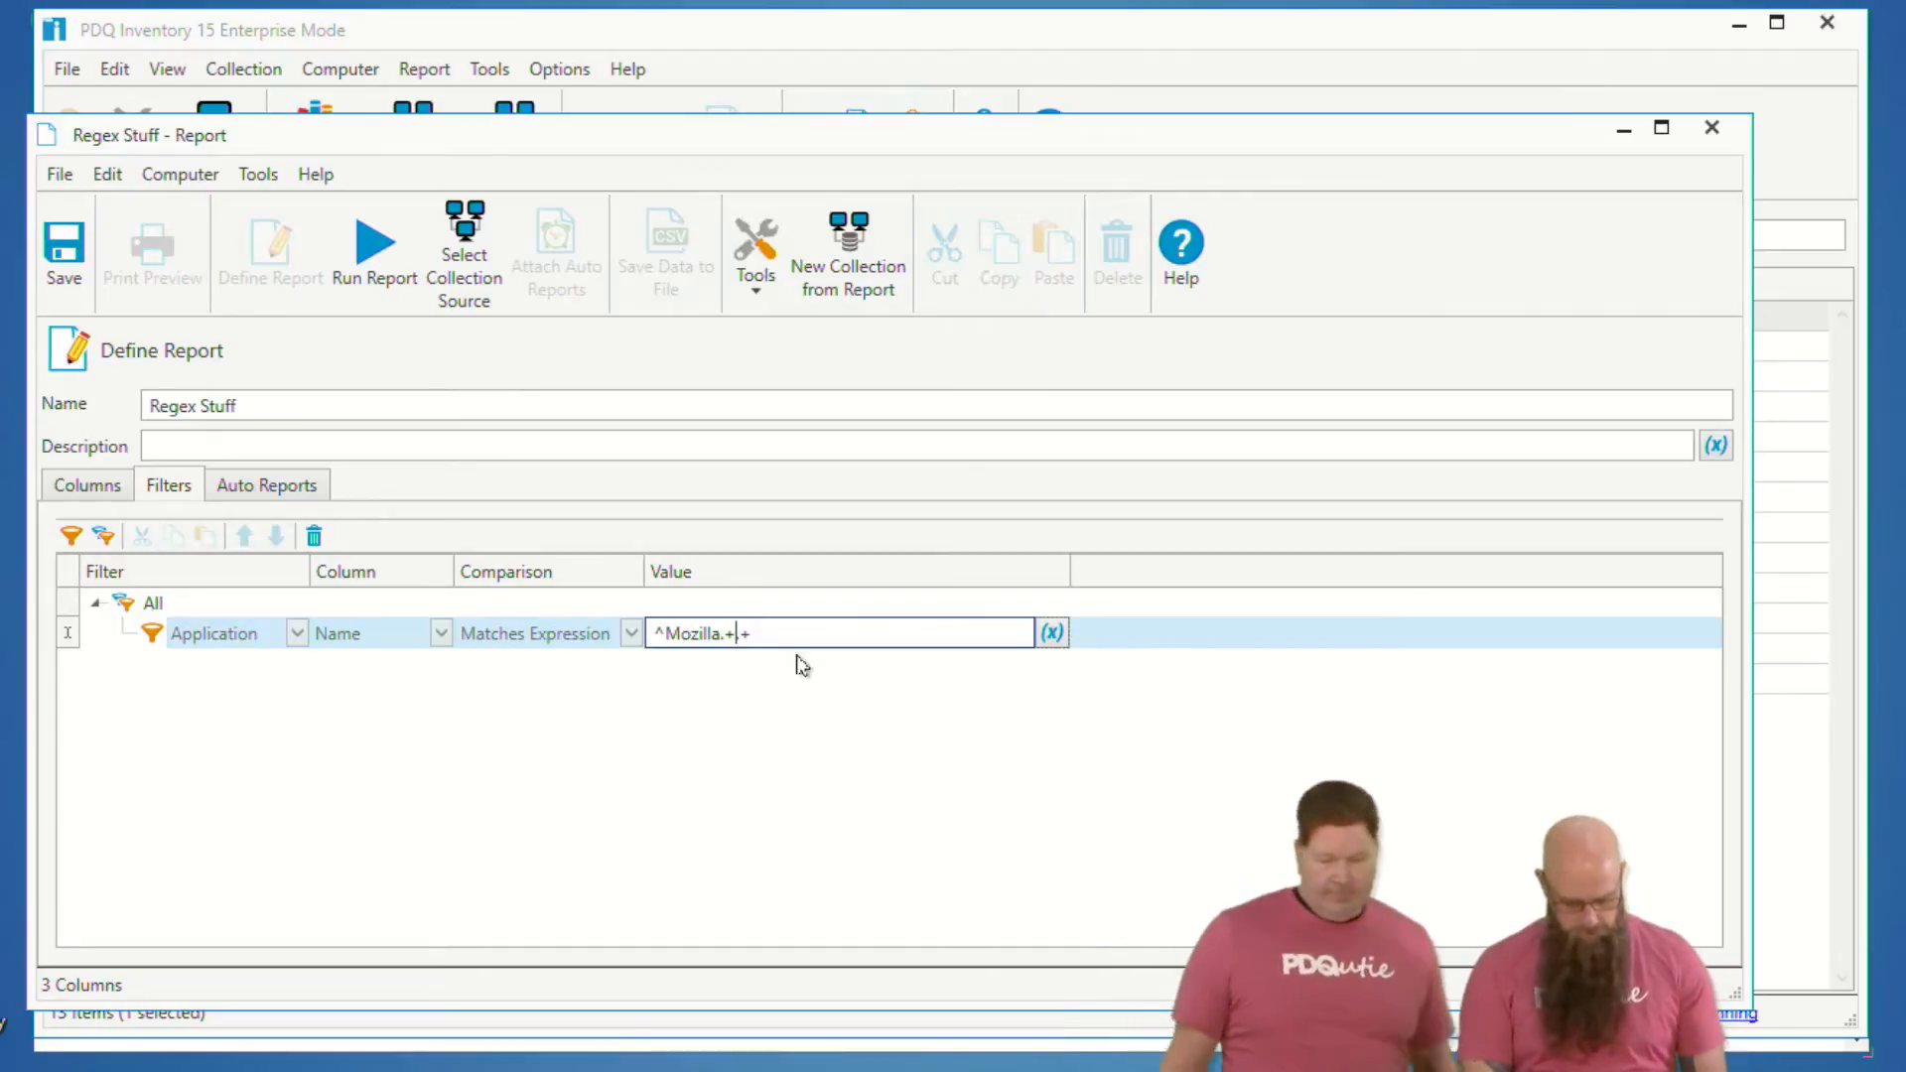
type("en")
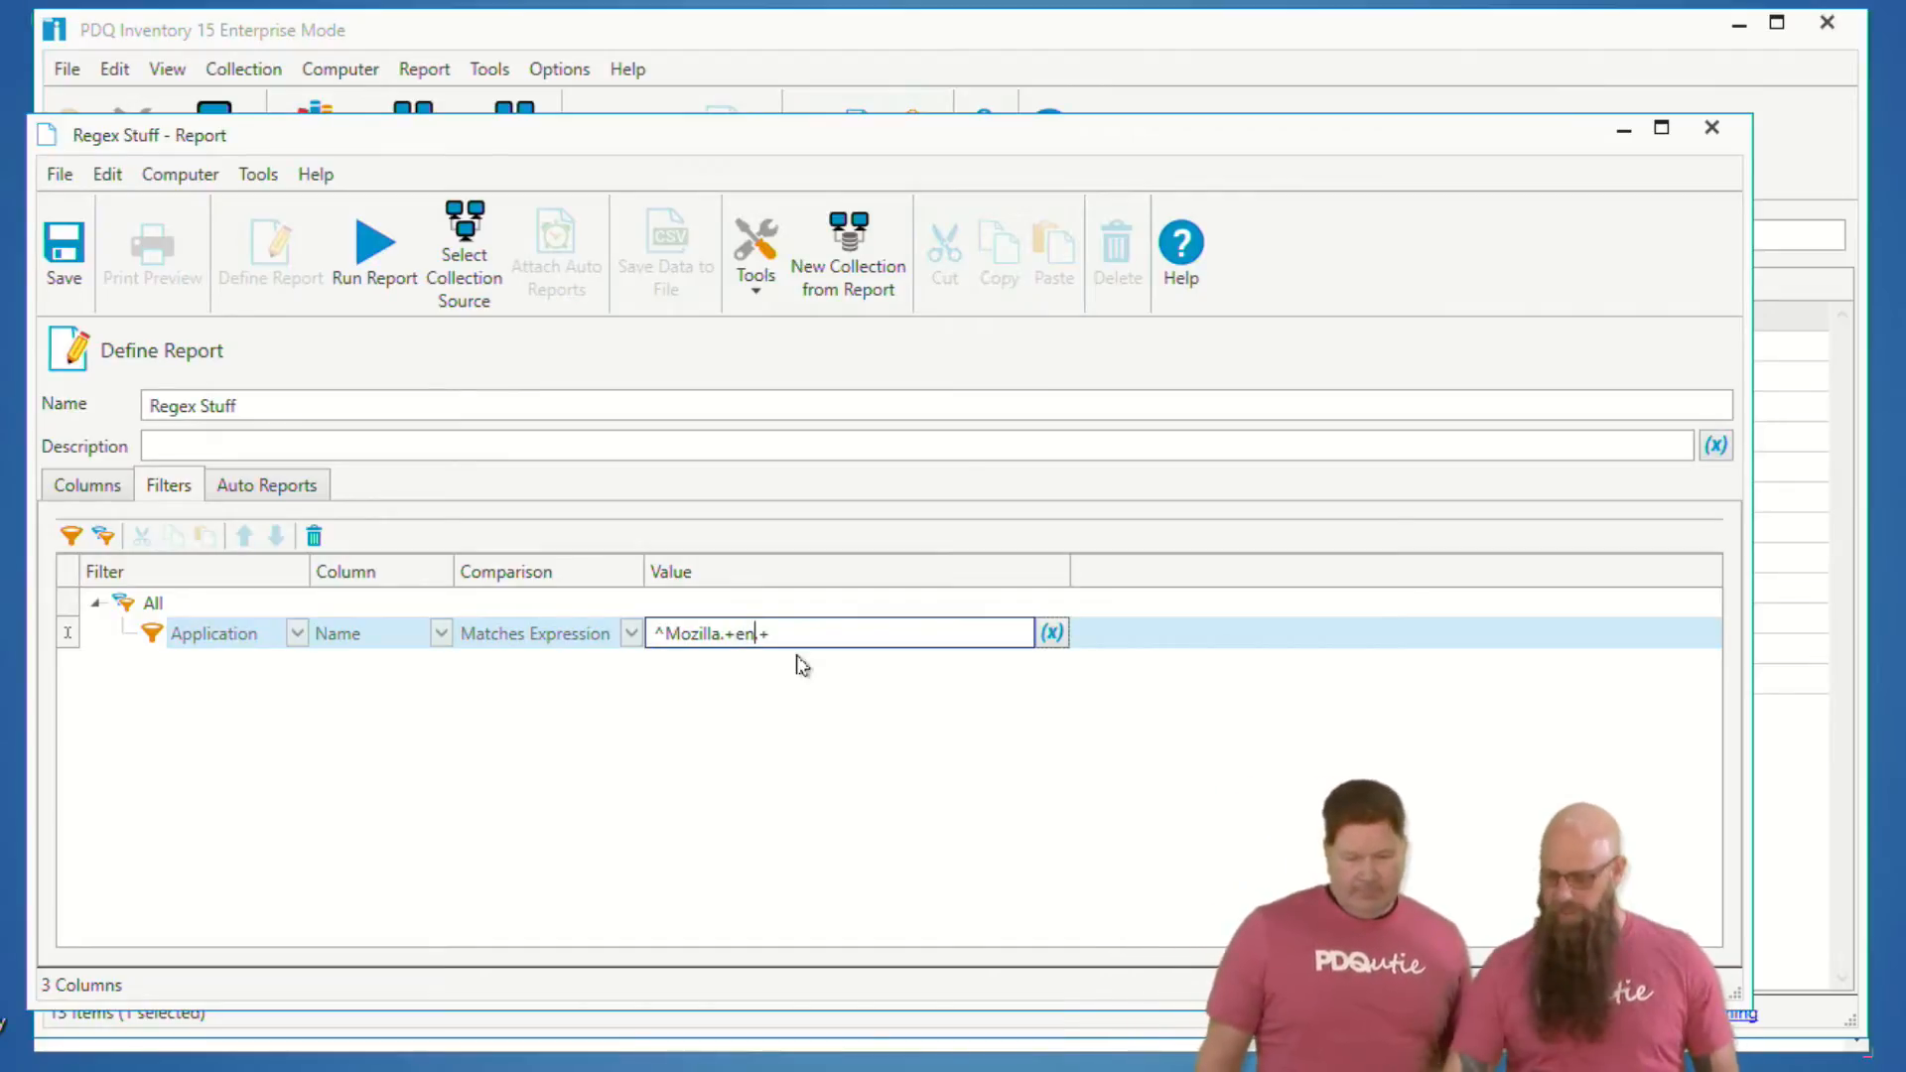
left_click(386, 278)
left_click_drag(405, 396, 512, 396)
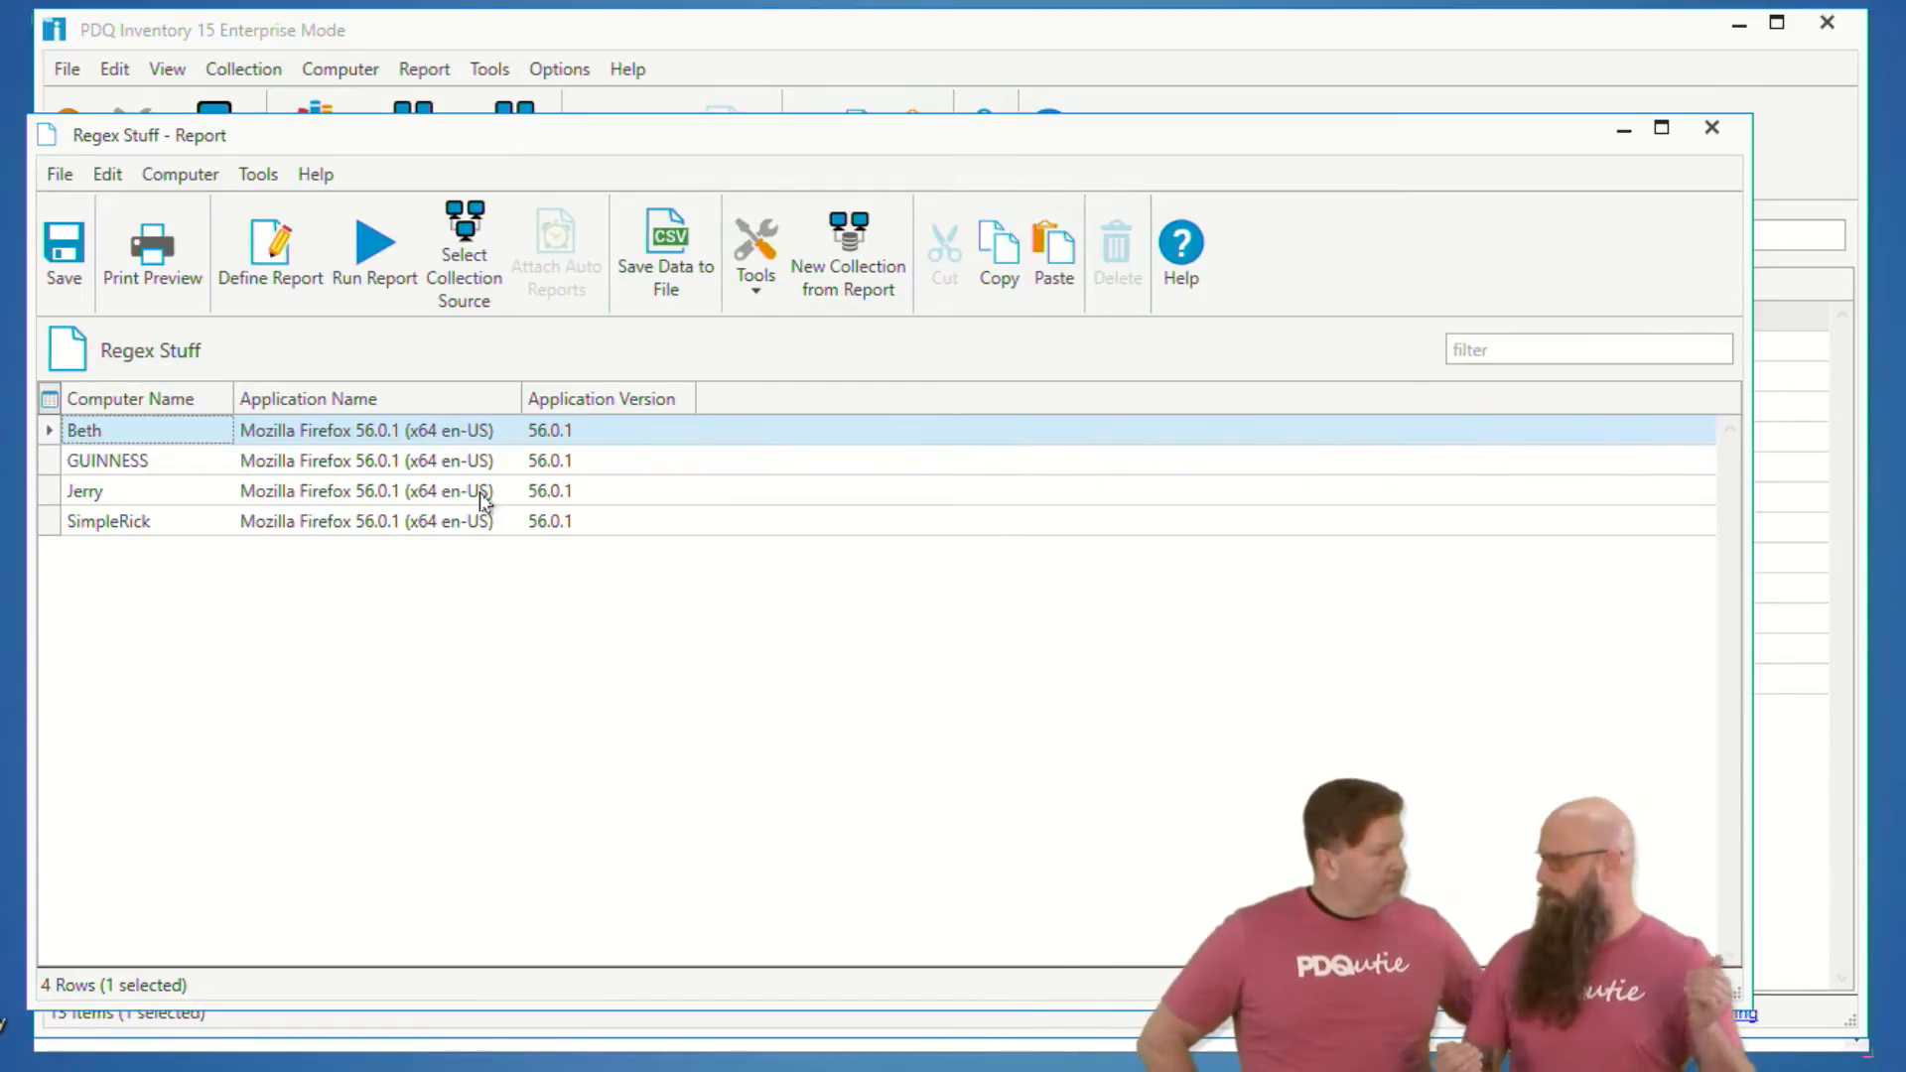
- Review the filter expression in the report definition, then rerun the report with the Application Name column widened
left_click(283, 288)
left_click(779, 641)
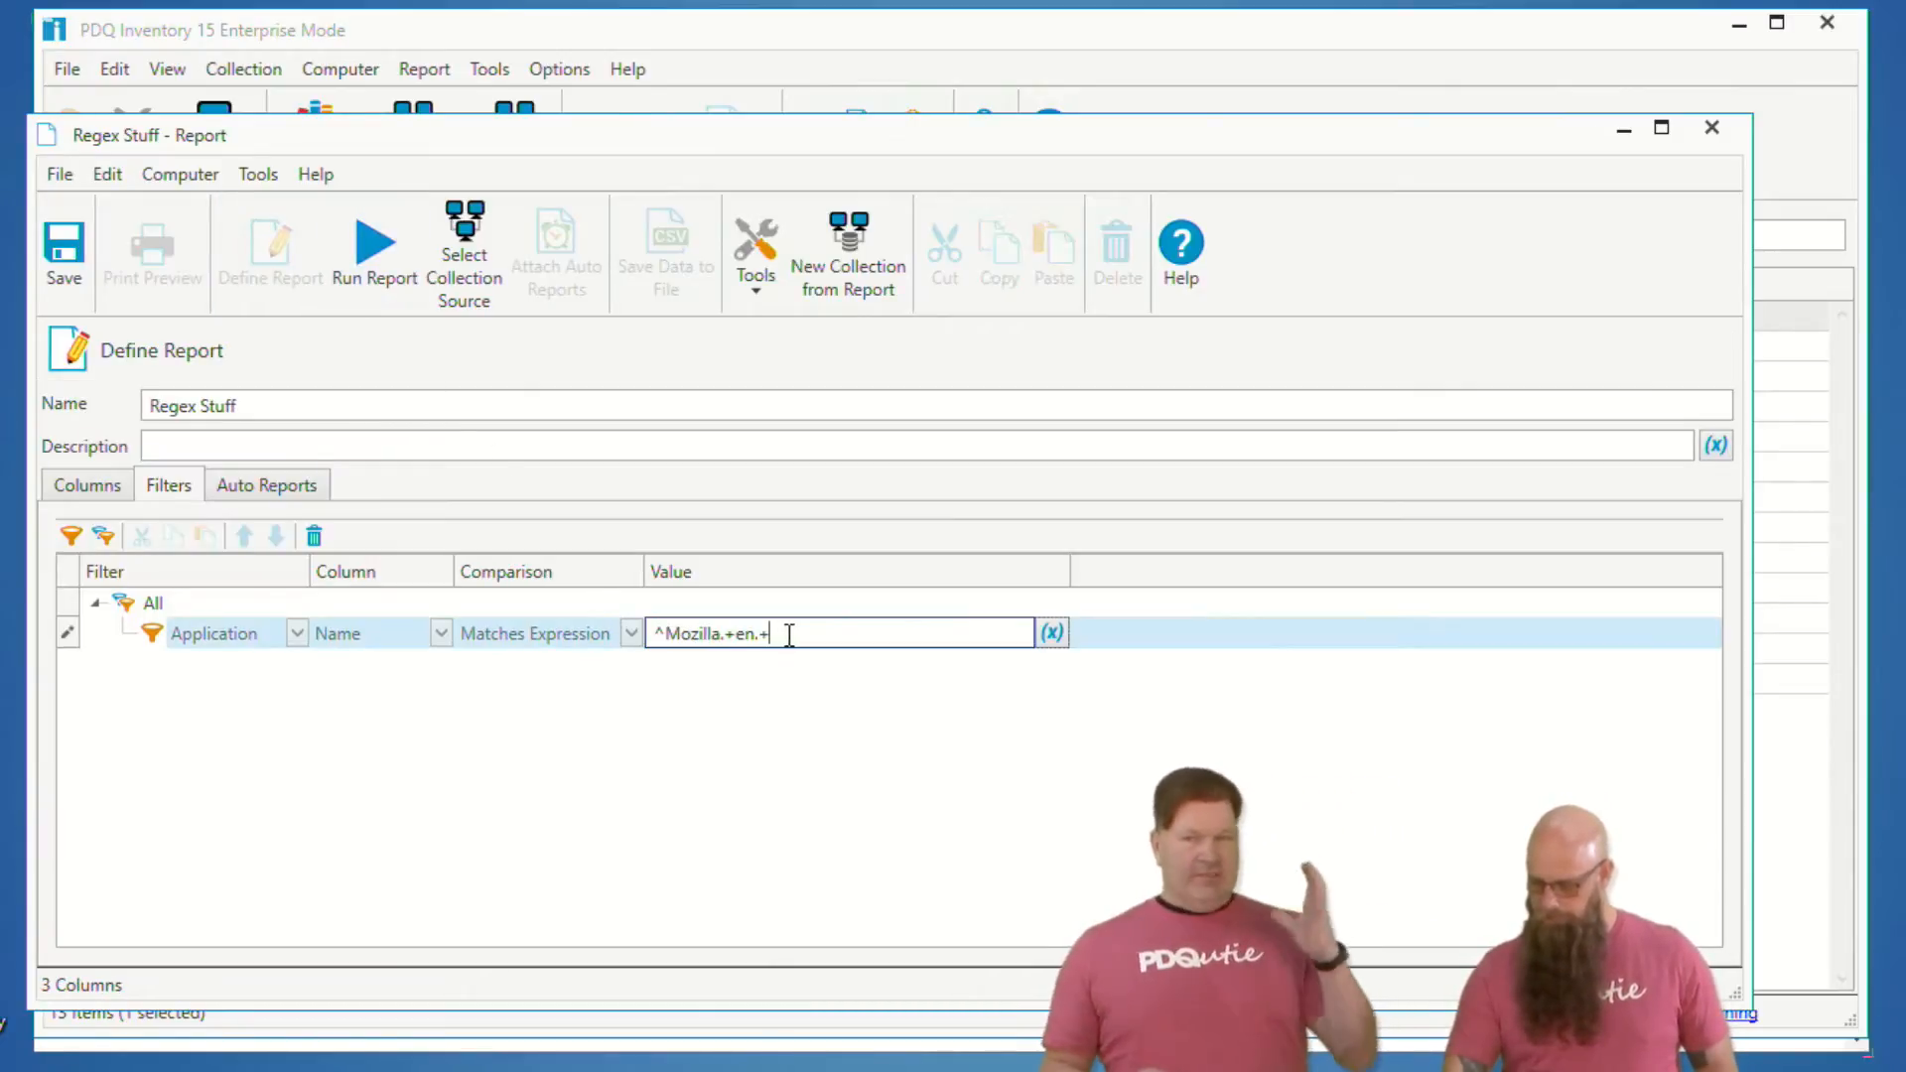
left_click(737, 633)
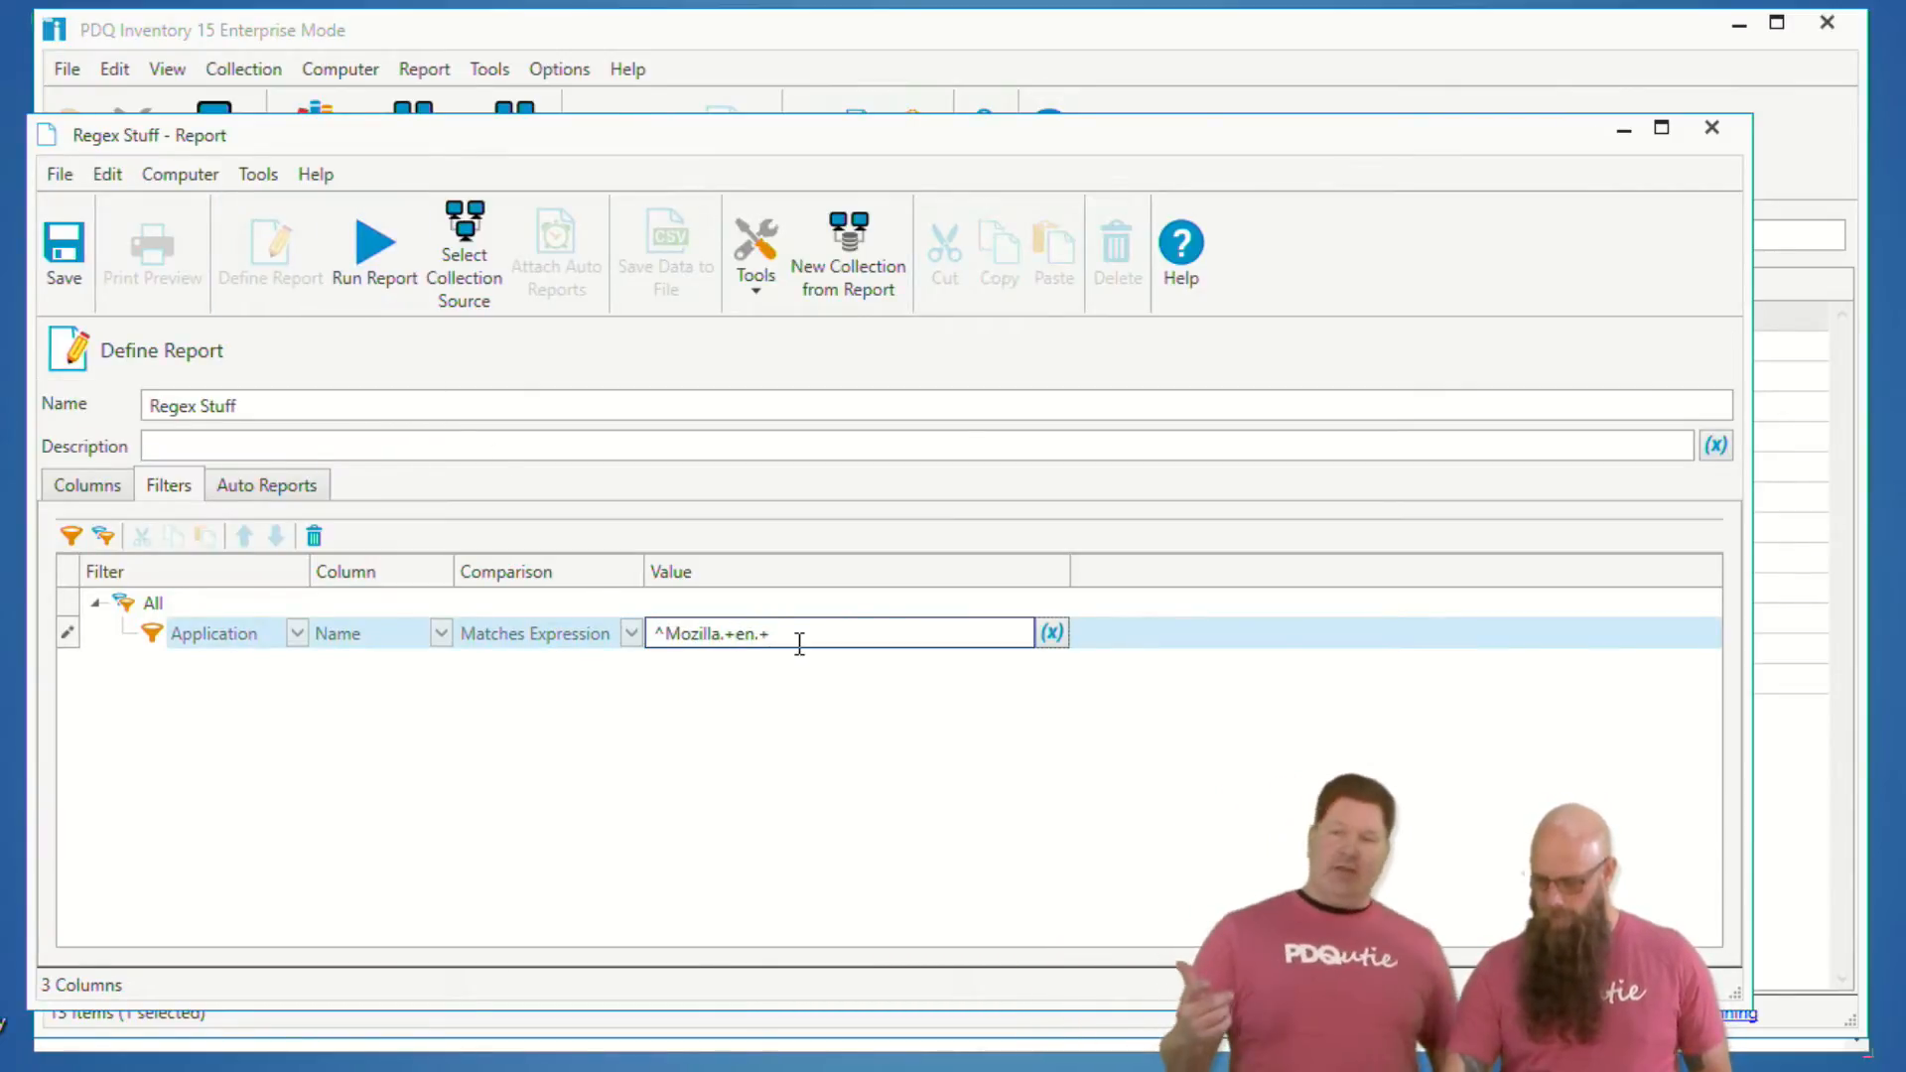
left_click(376, 282)
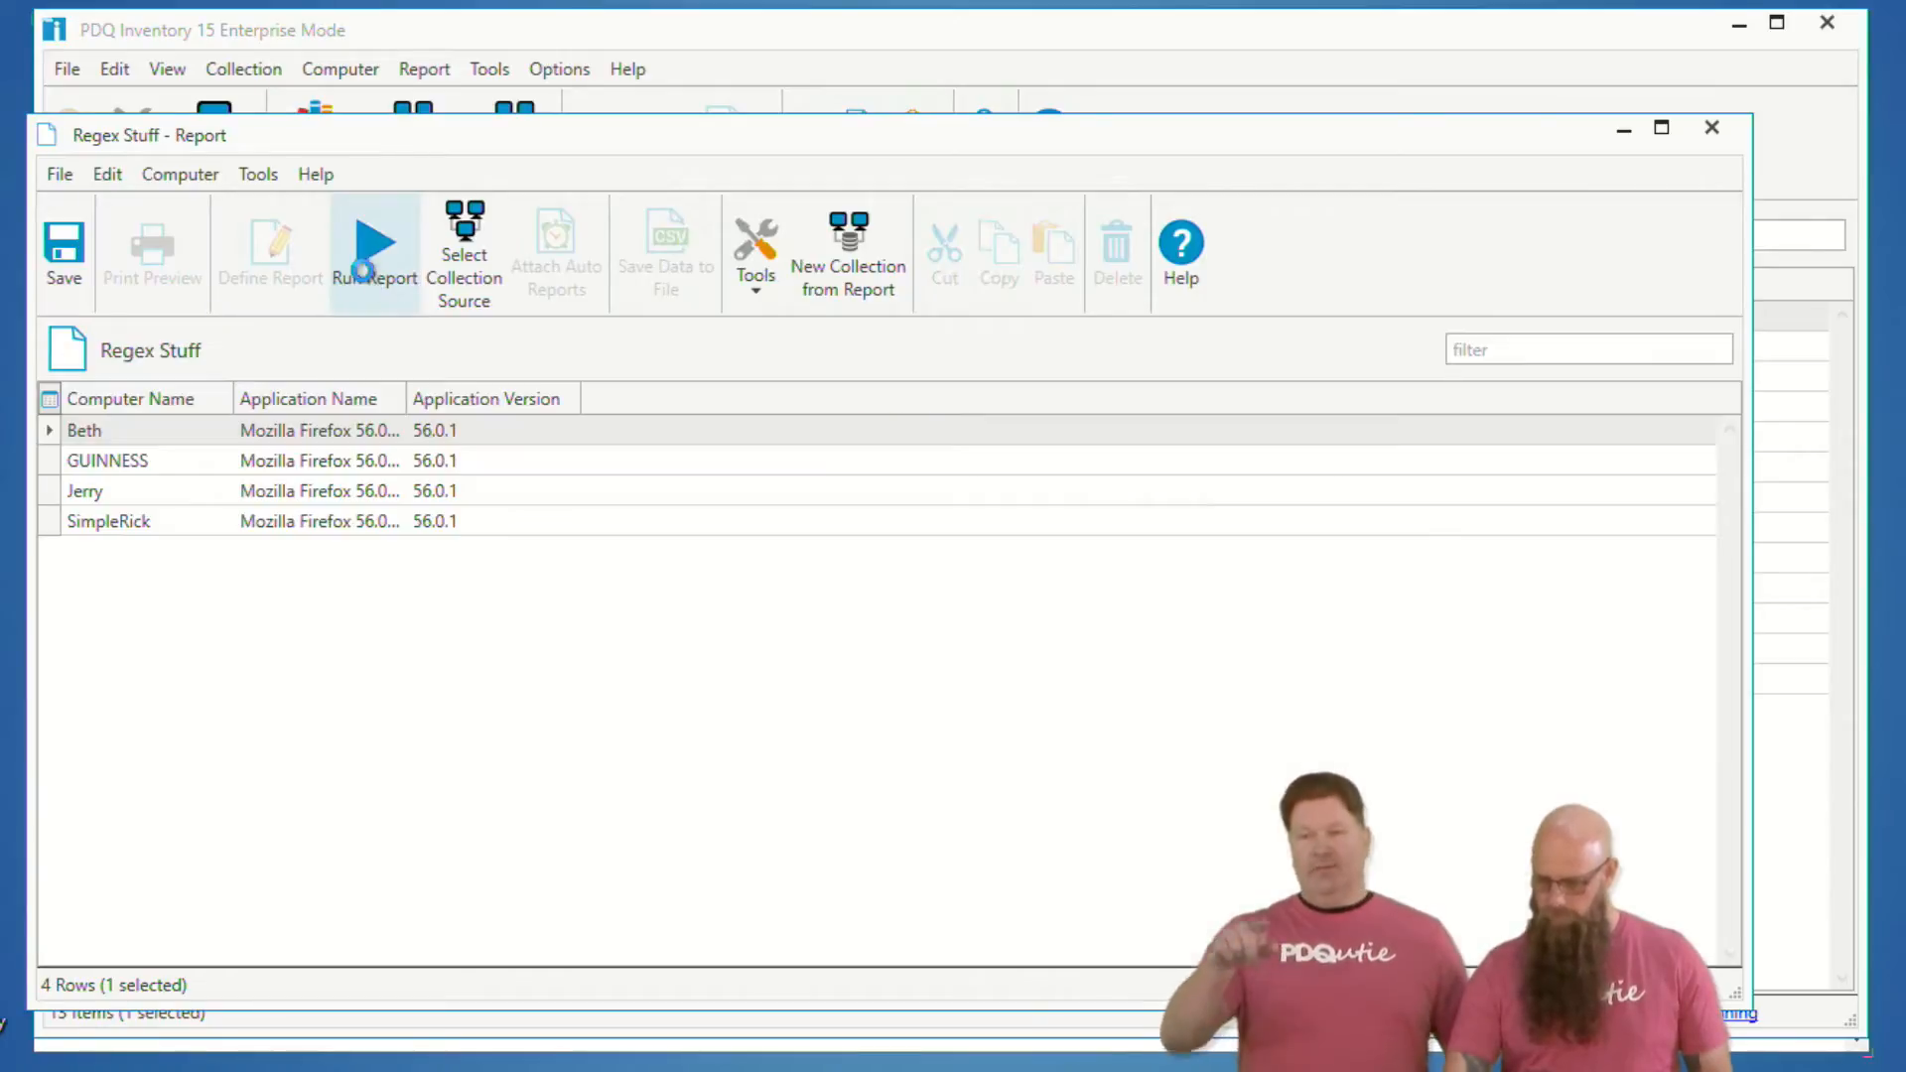
left_click_drag(407, 393, 497, 389)
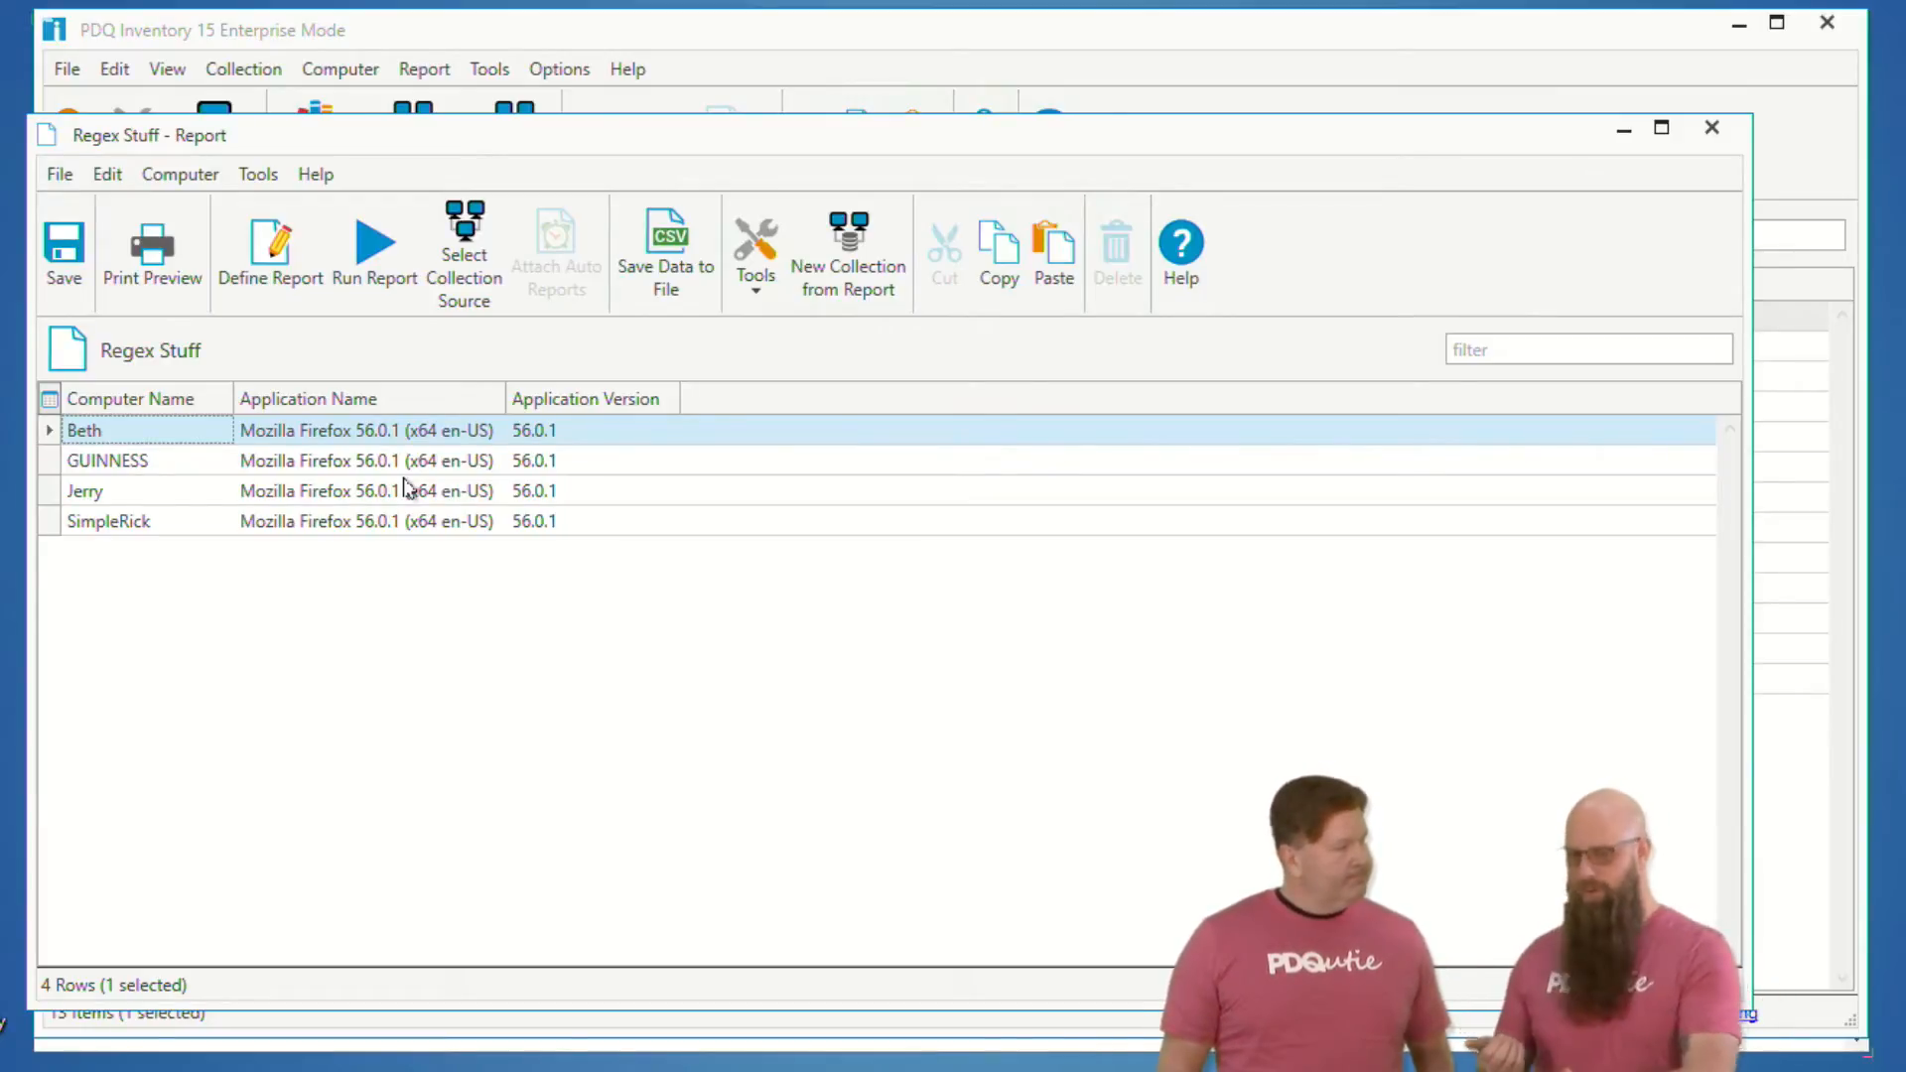
- Shorten the filter expression in the report definition to ^Mozilla.+ by removing its en.+ ending
left_click(271, 268)
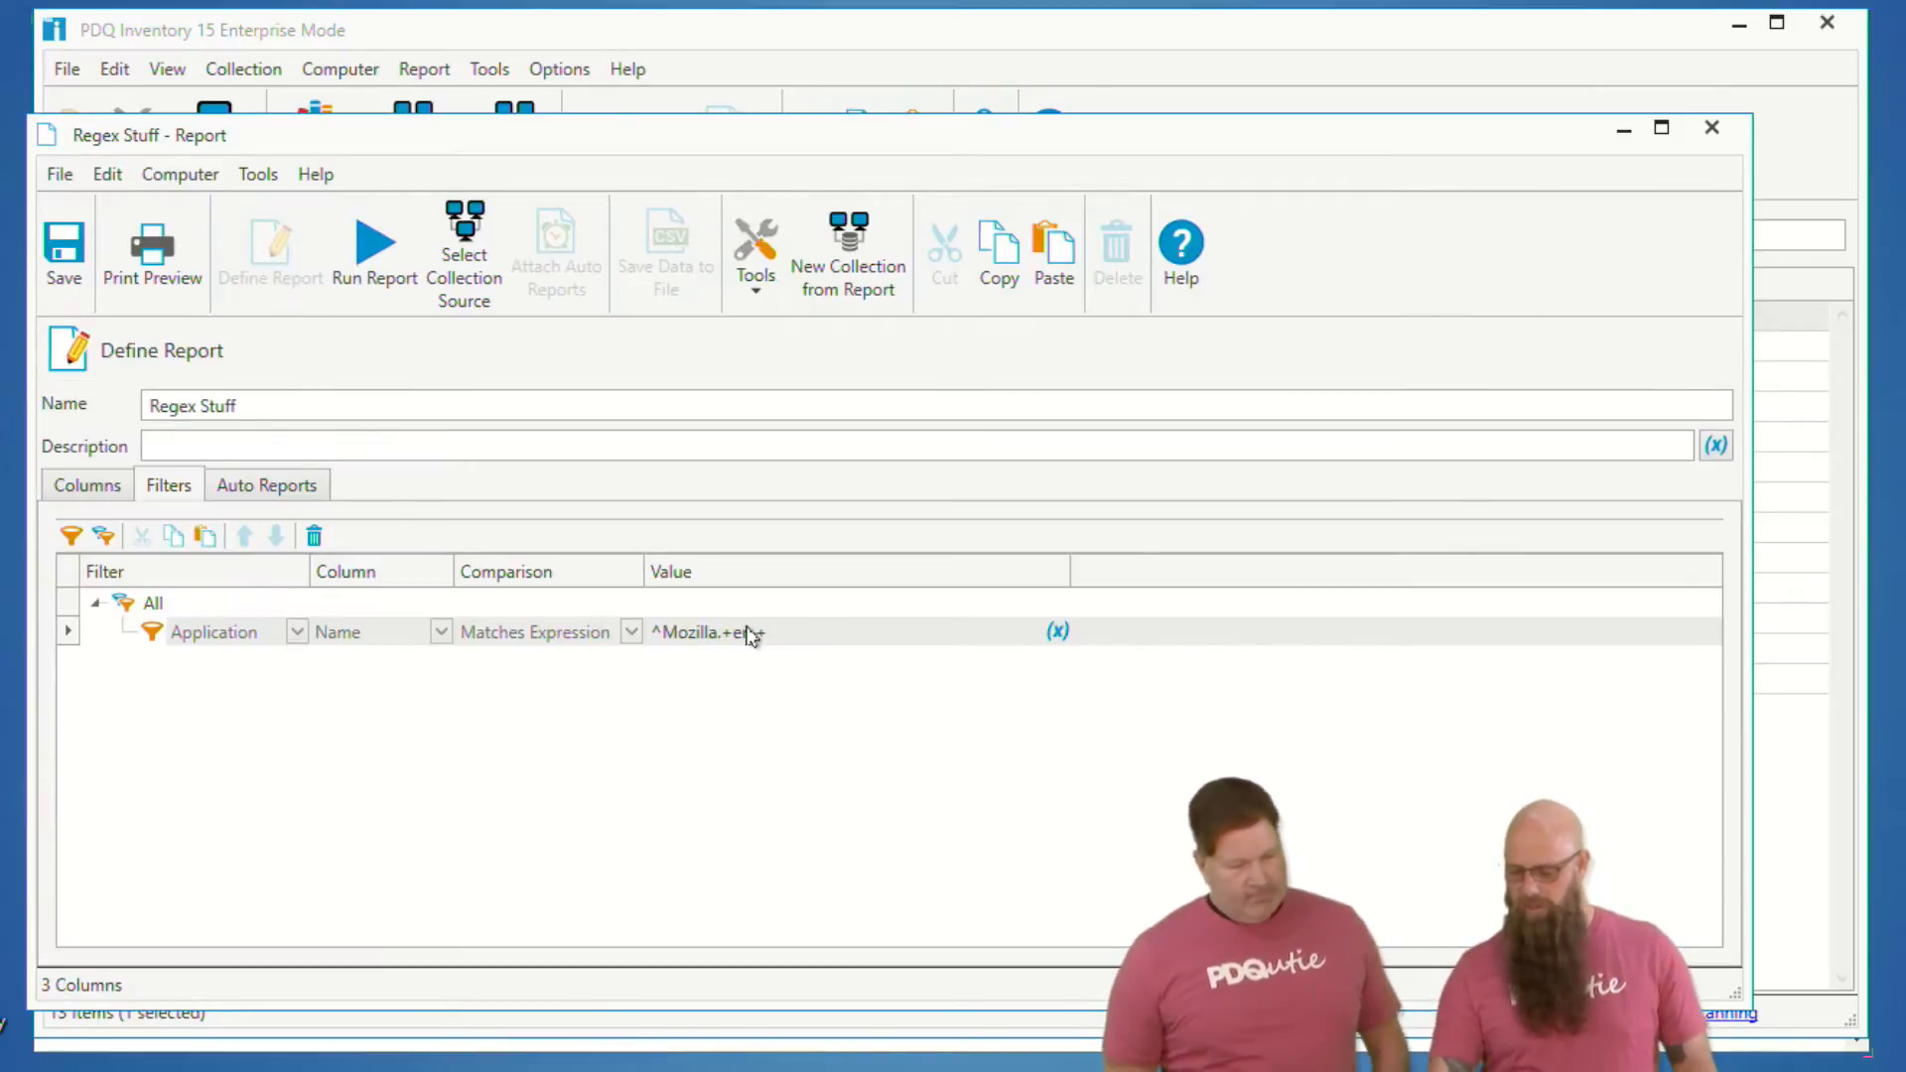
left_click(784, 635)
key("BackSpace")
key("BackSpace")
key("BackSpace")
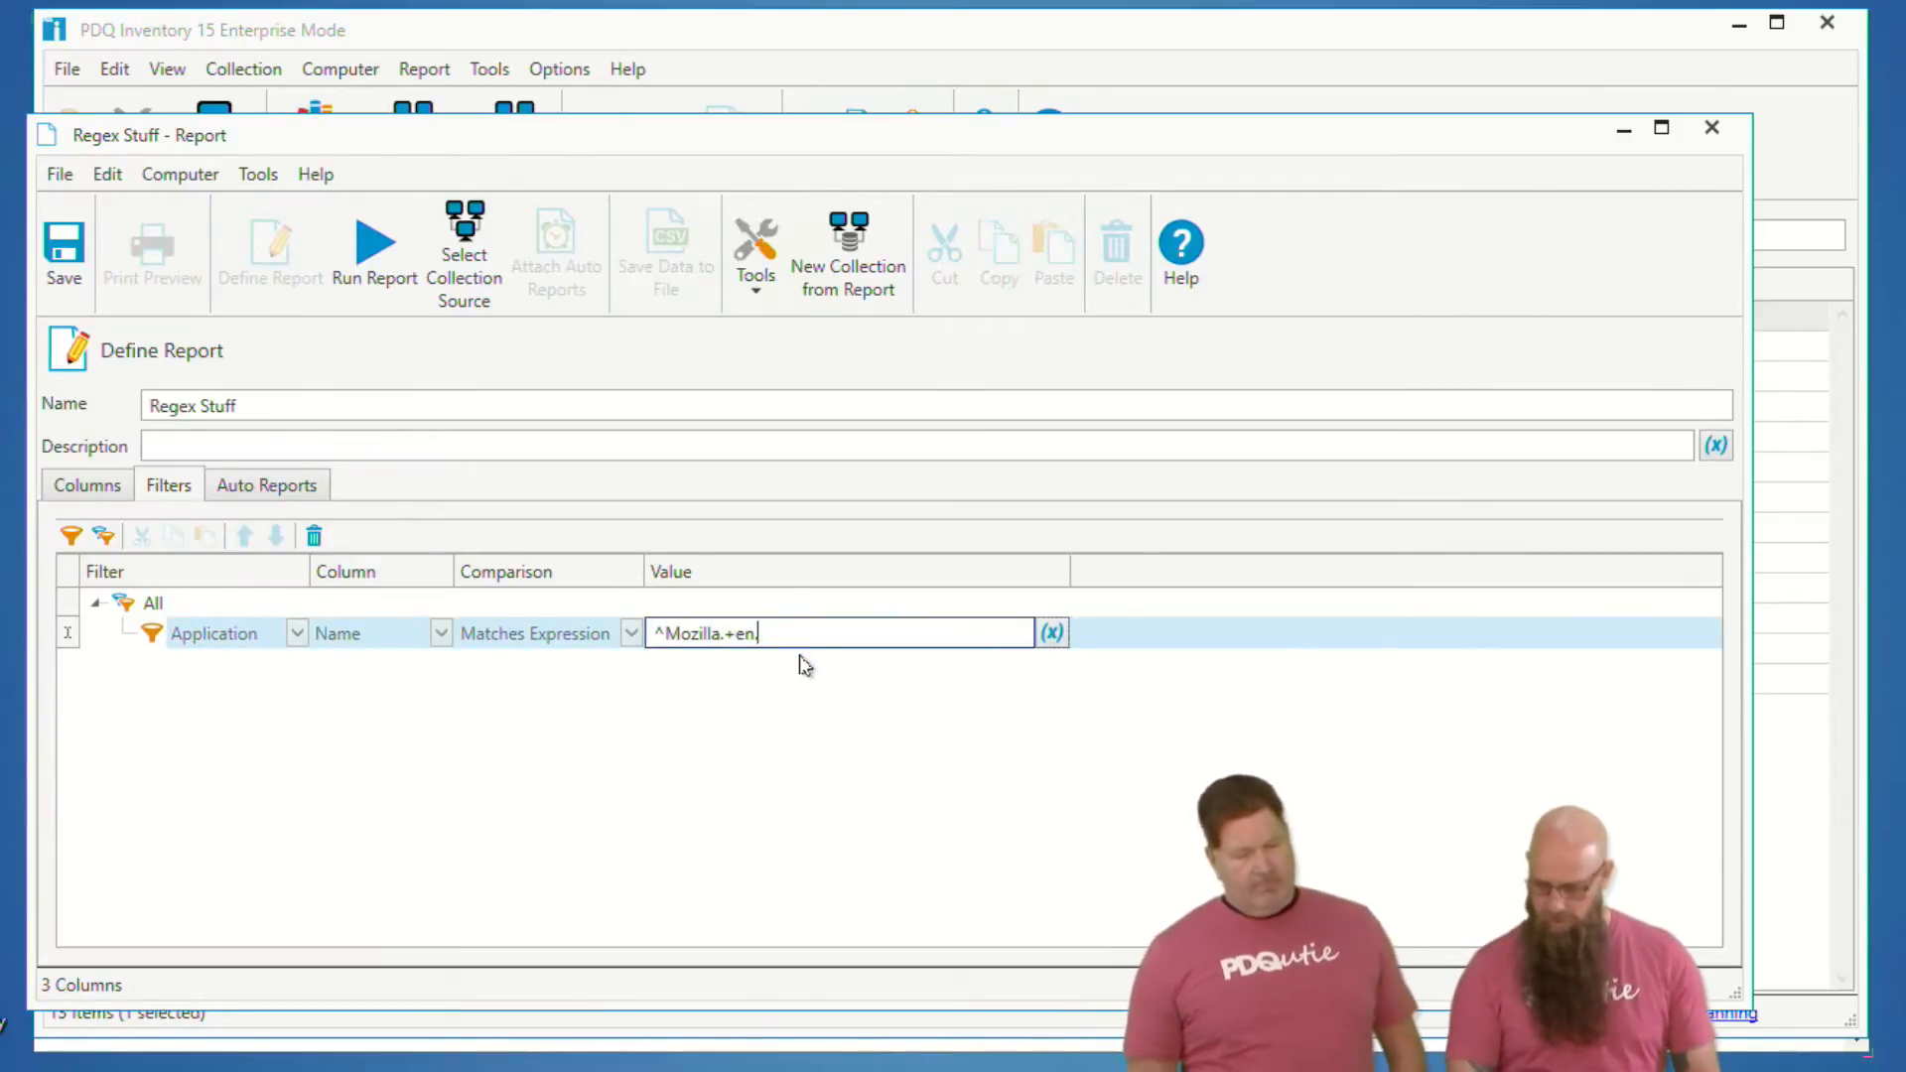
key("BackSpace")
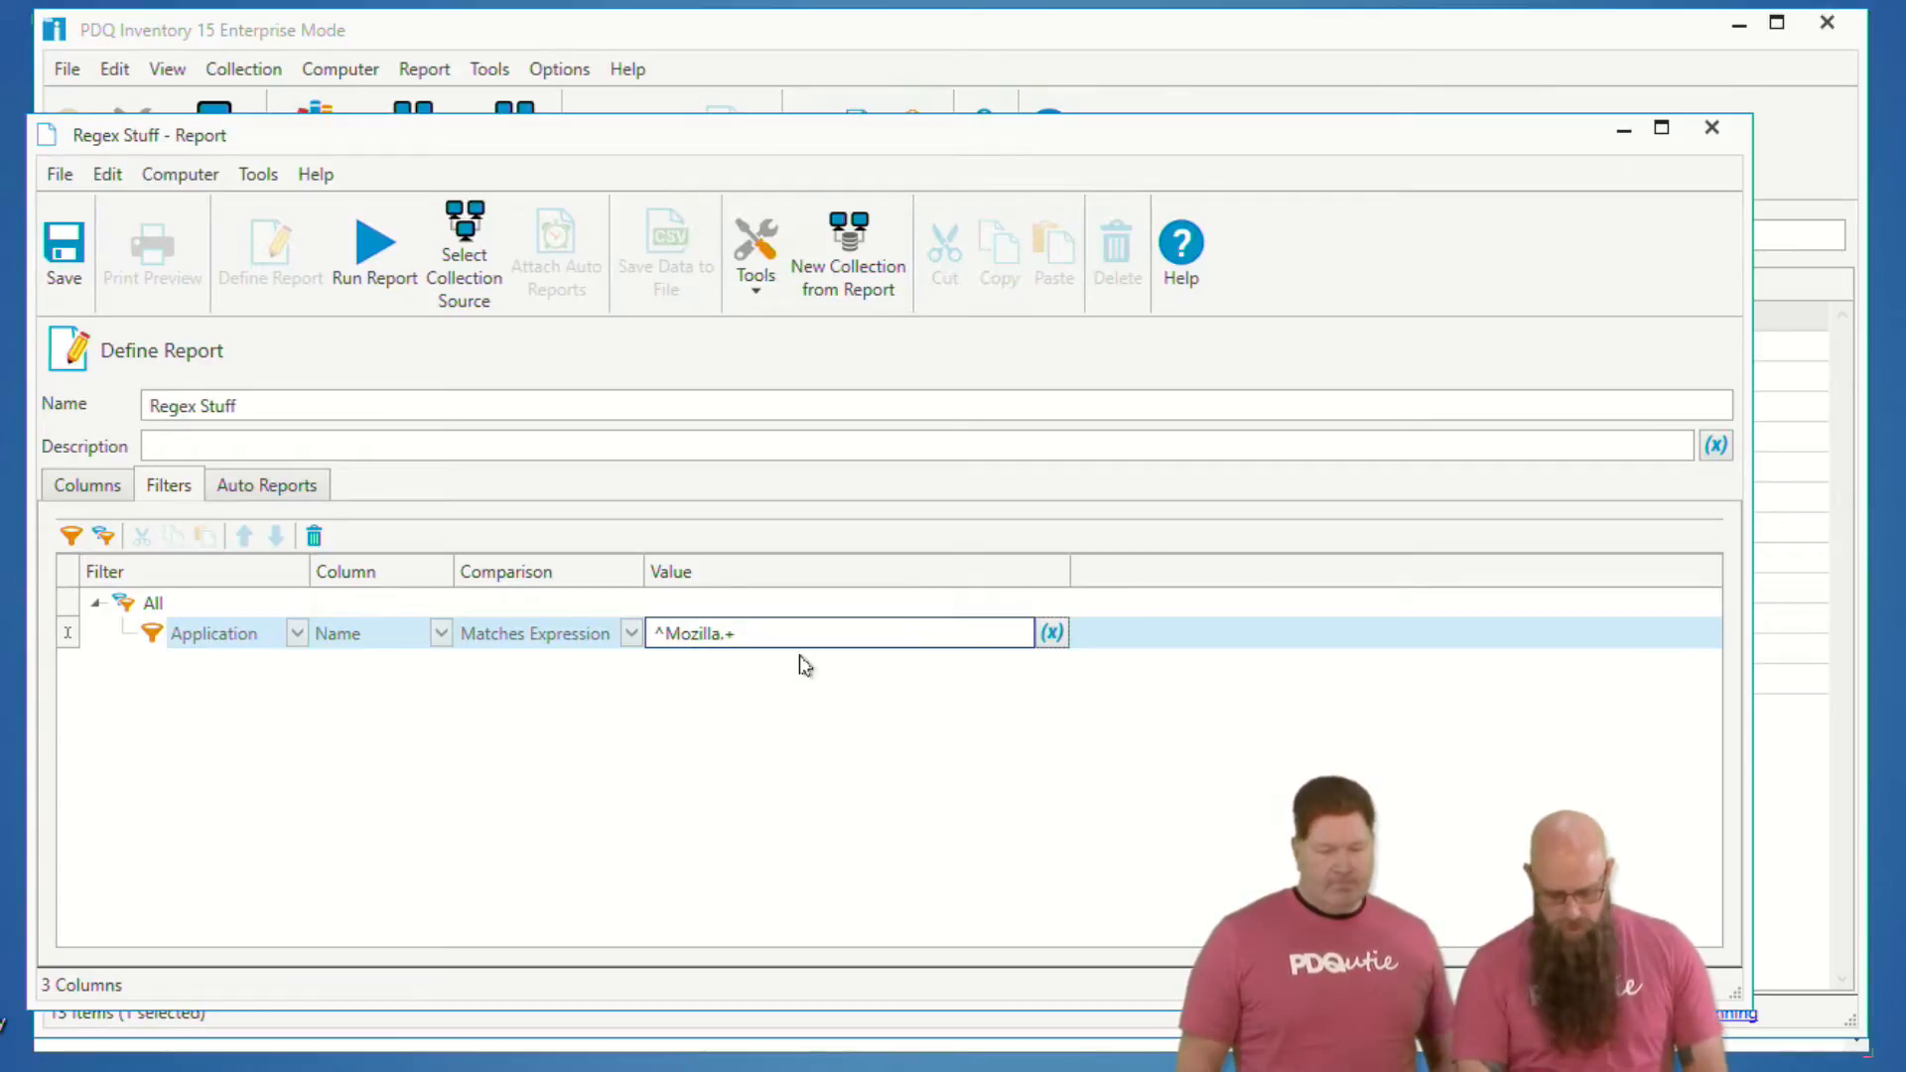
- Append an escaped opening parenthesis and x64 to make the filter expression ^Mozilla.+\(x64.+, and run the report
type("(")
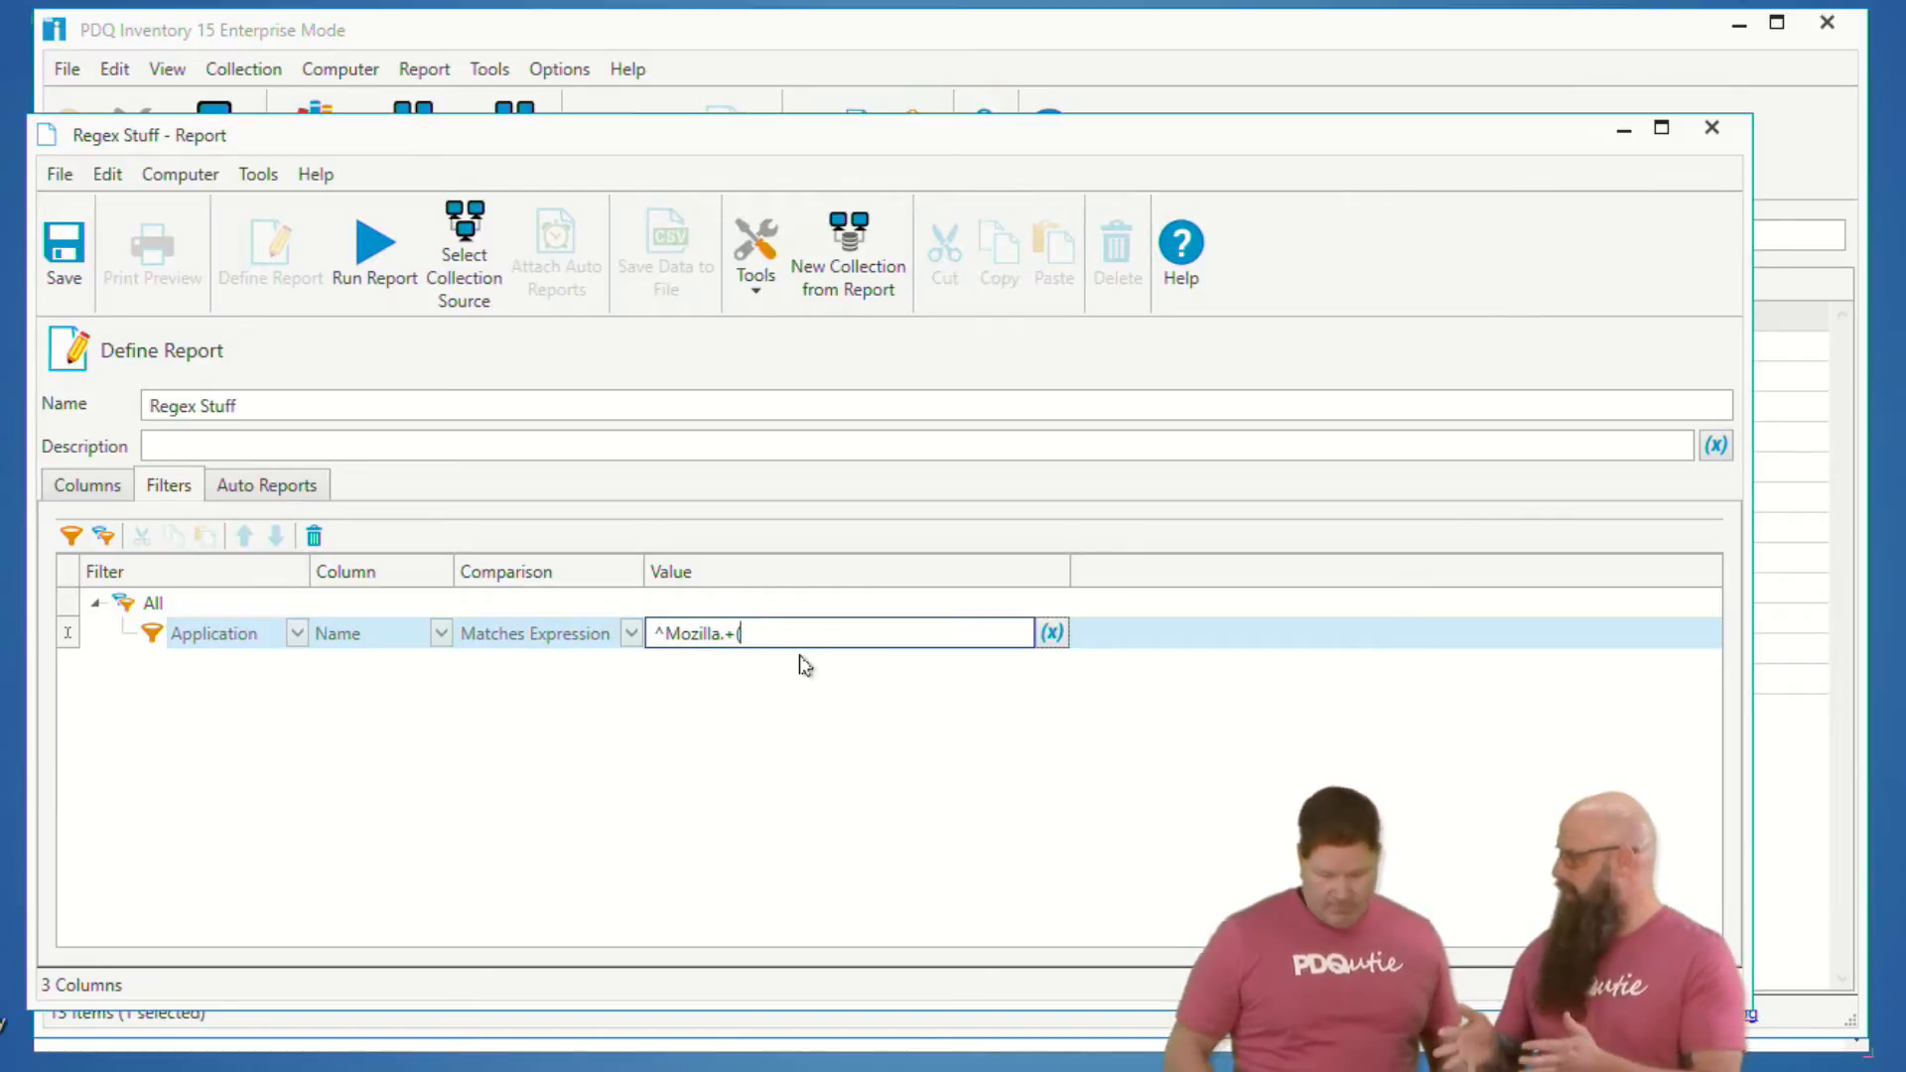
type("\\")
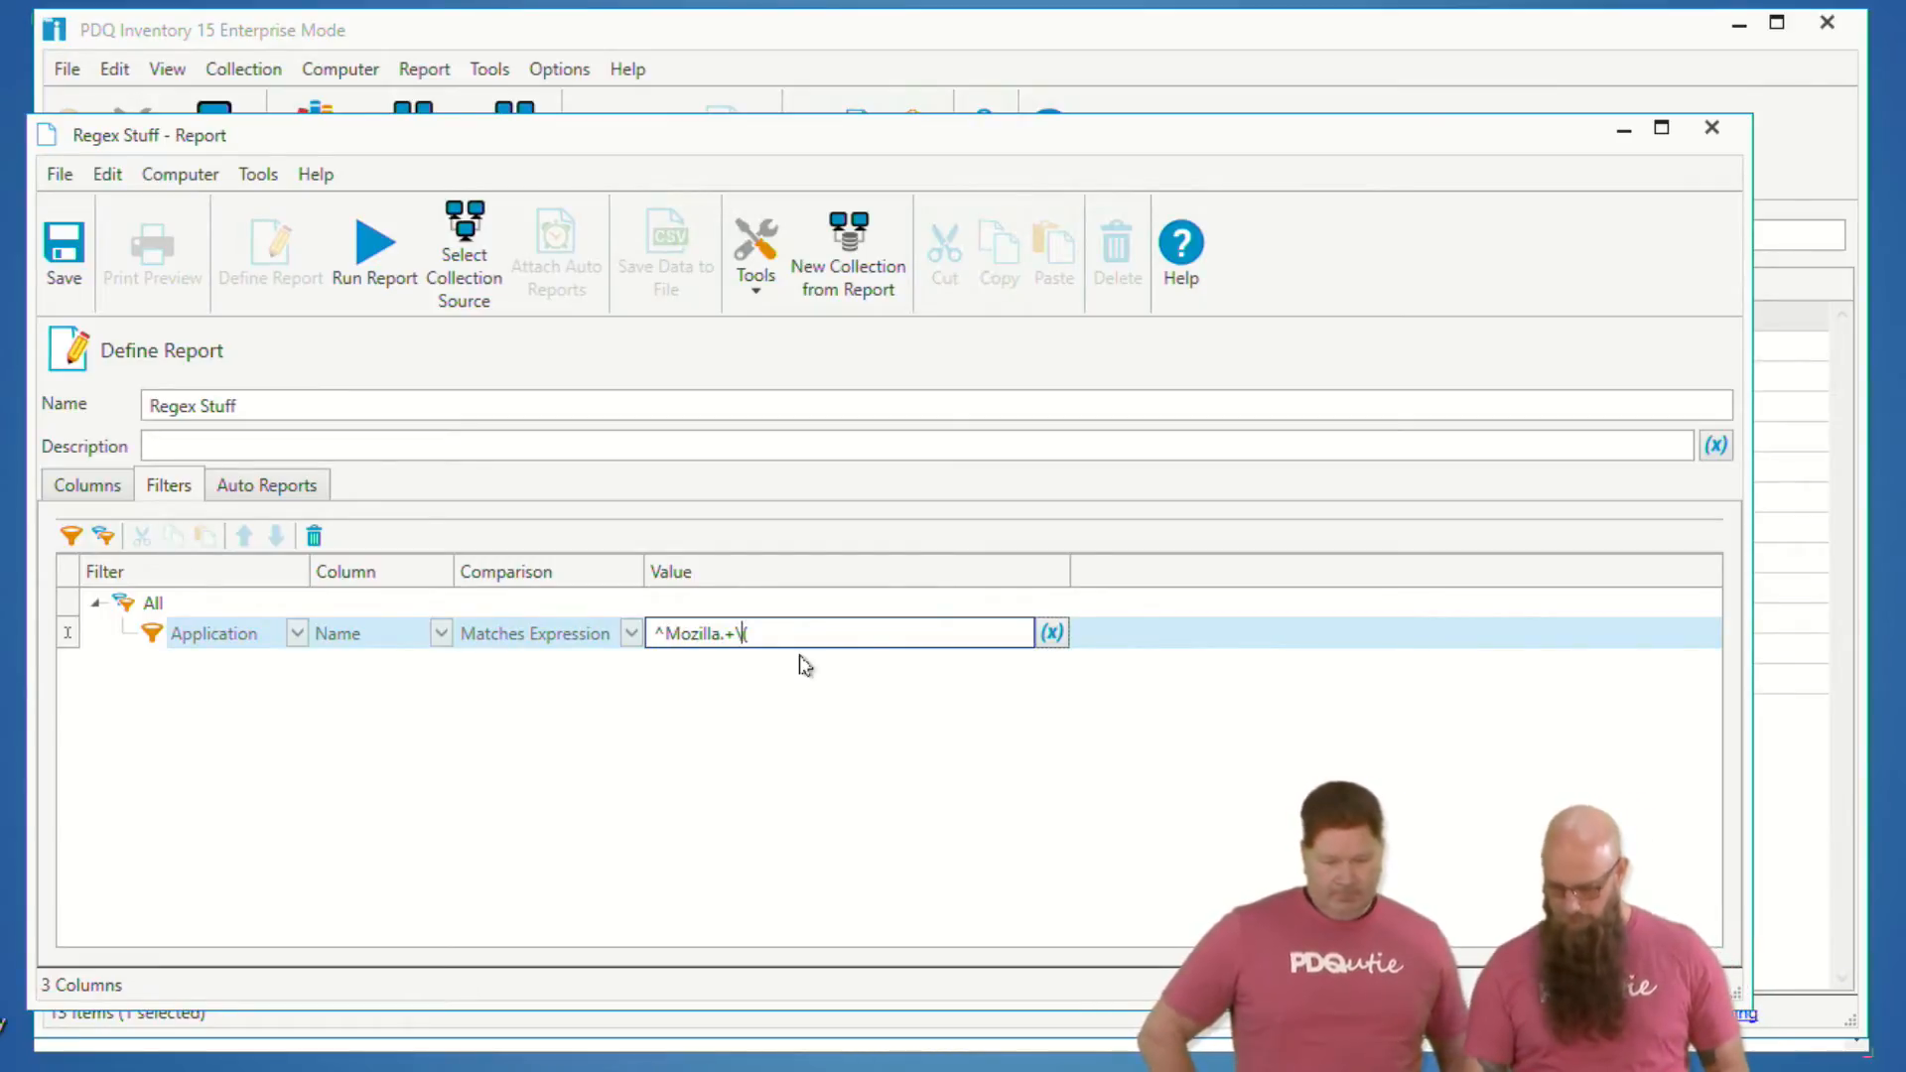
type("x")
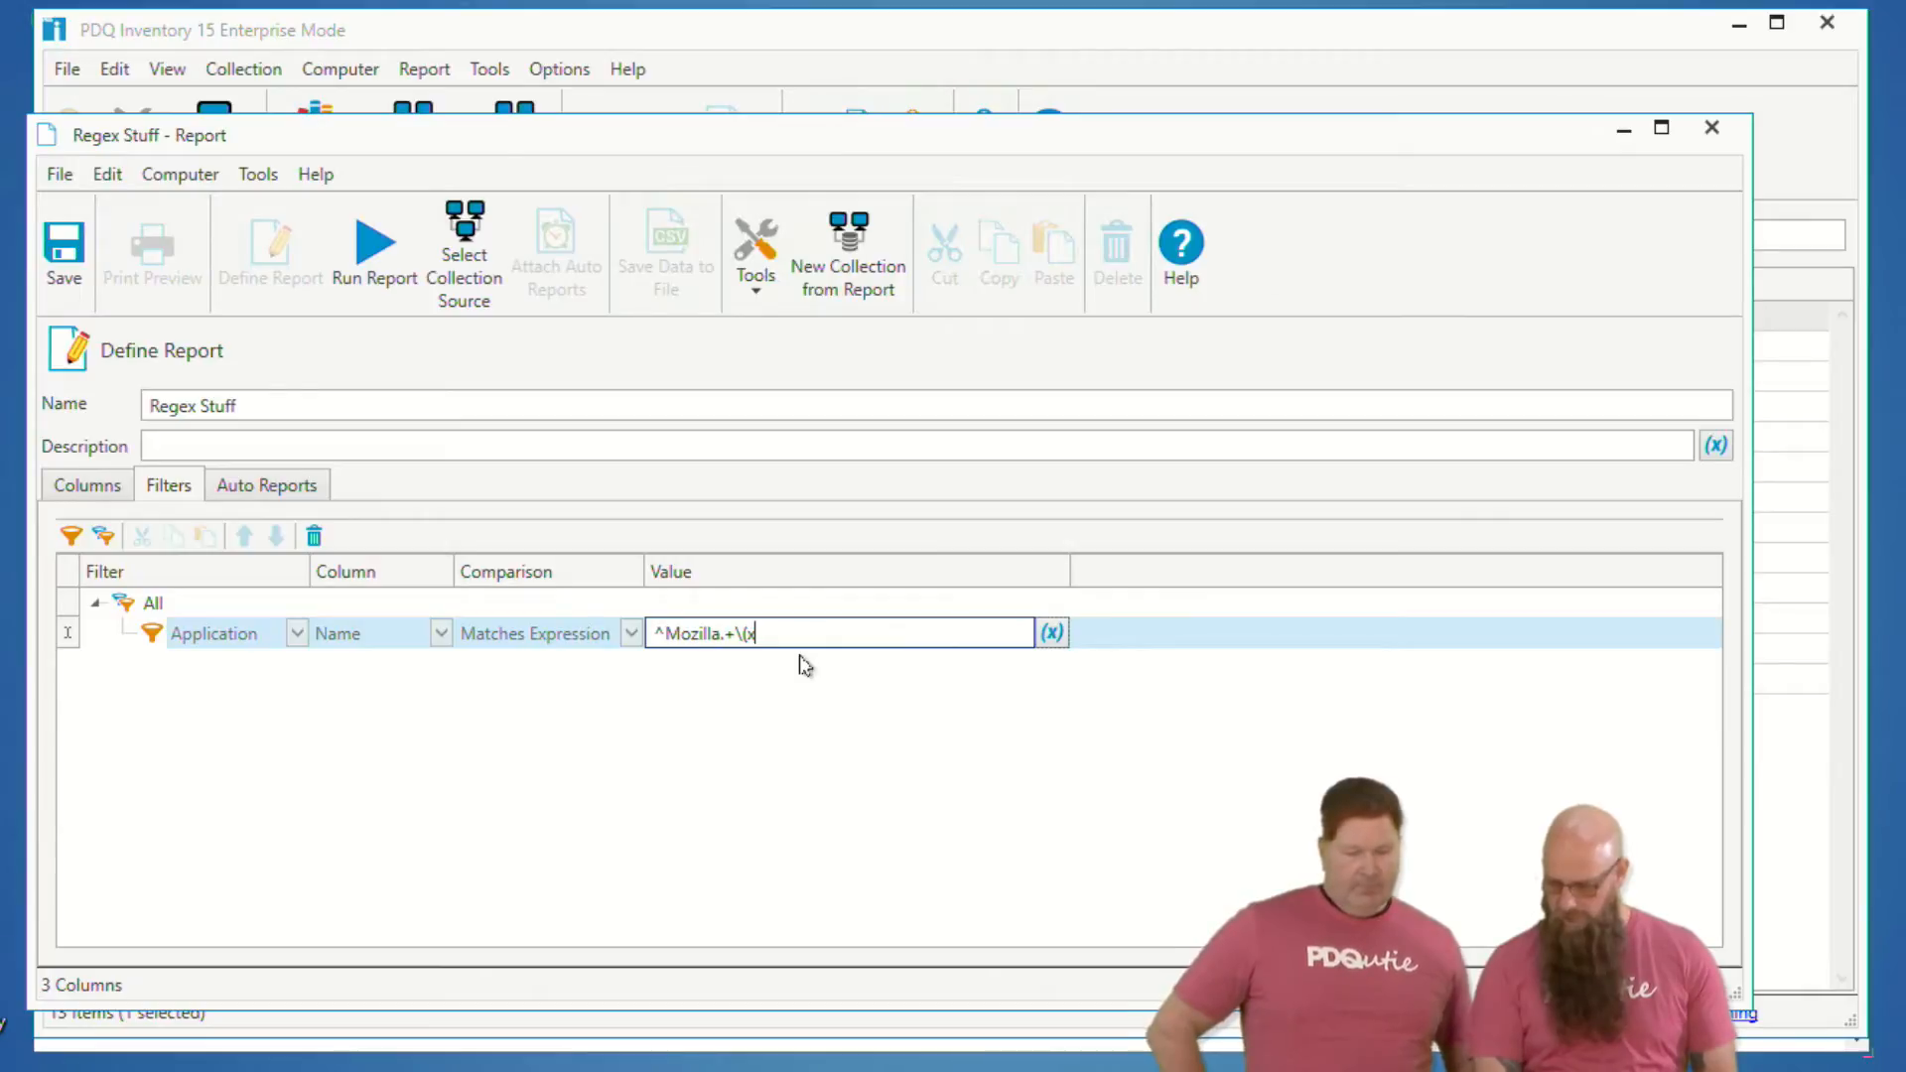
type("64")
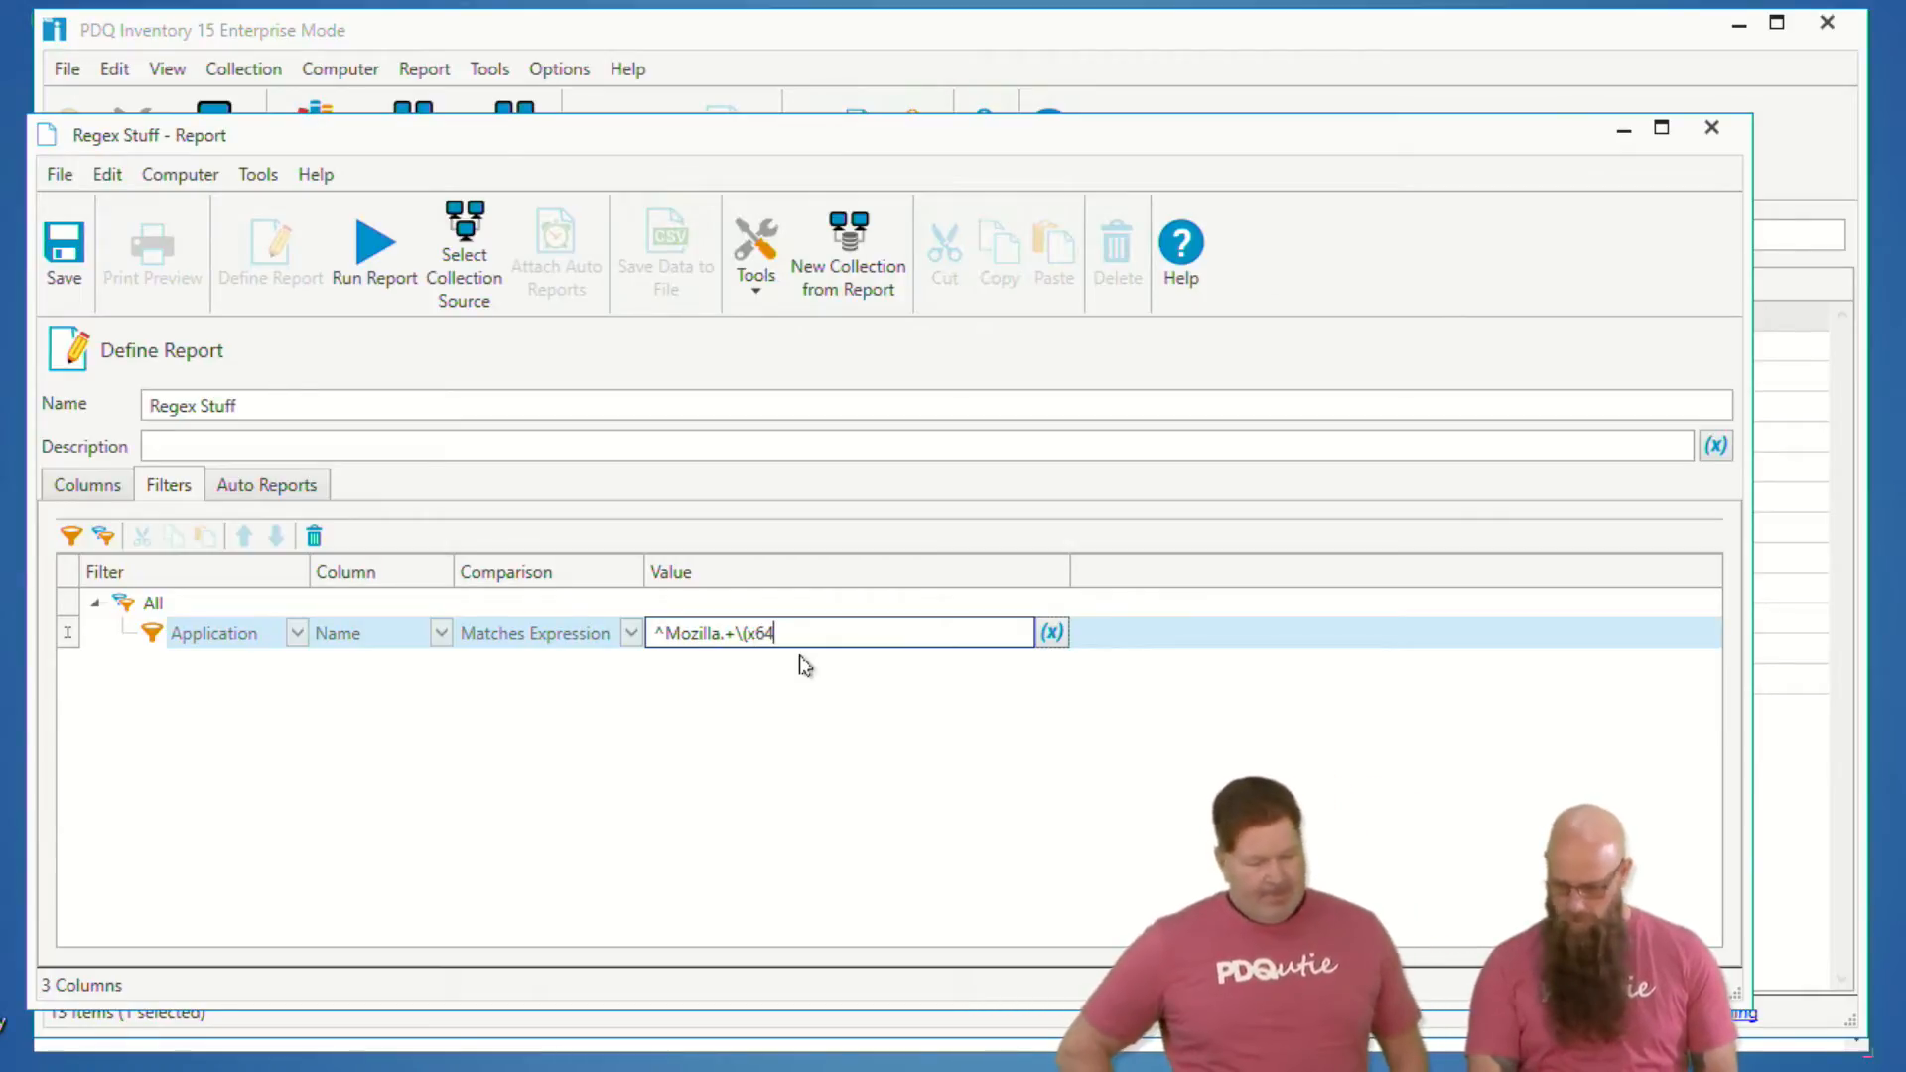
type(".+")
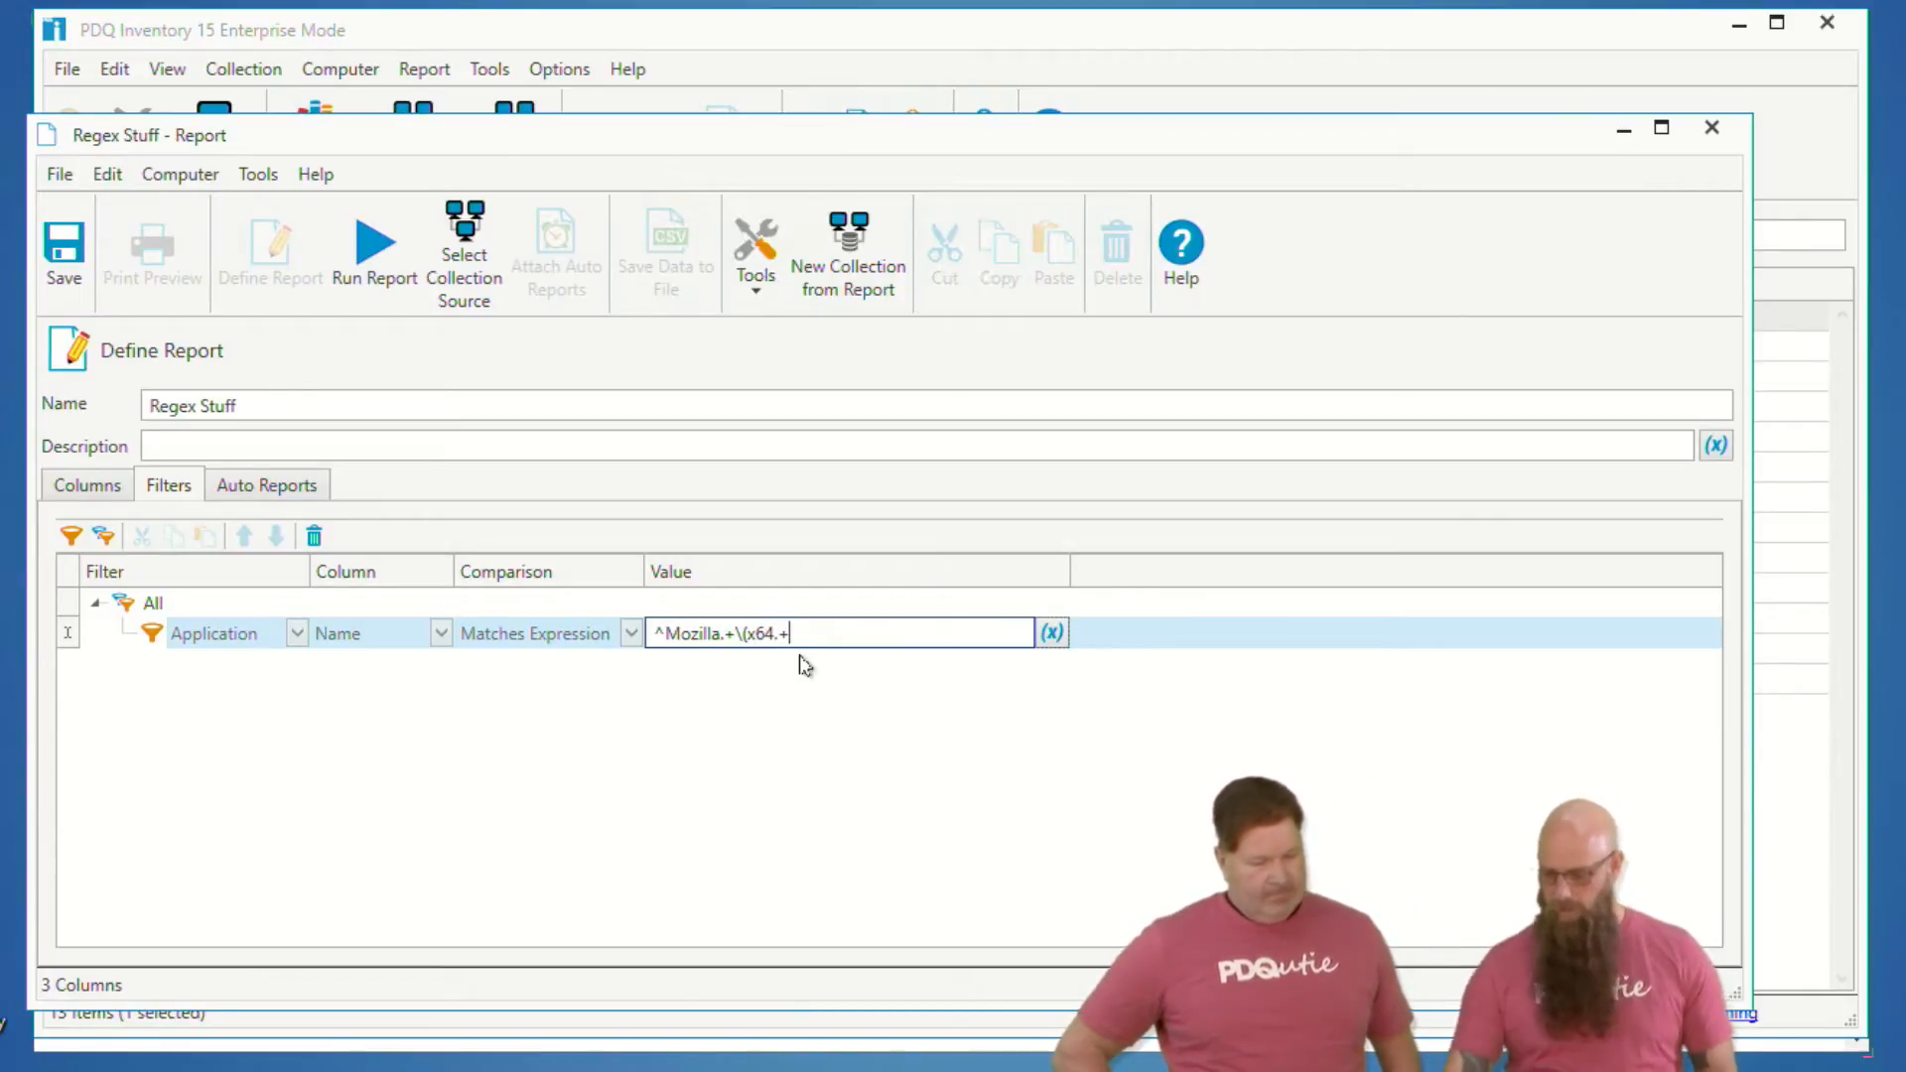
left_click(390, 298)
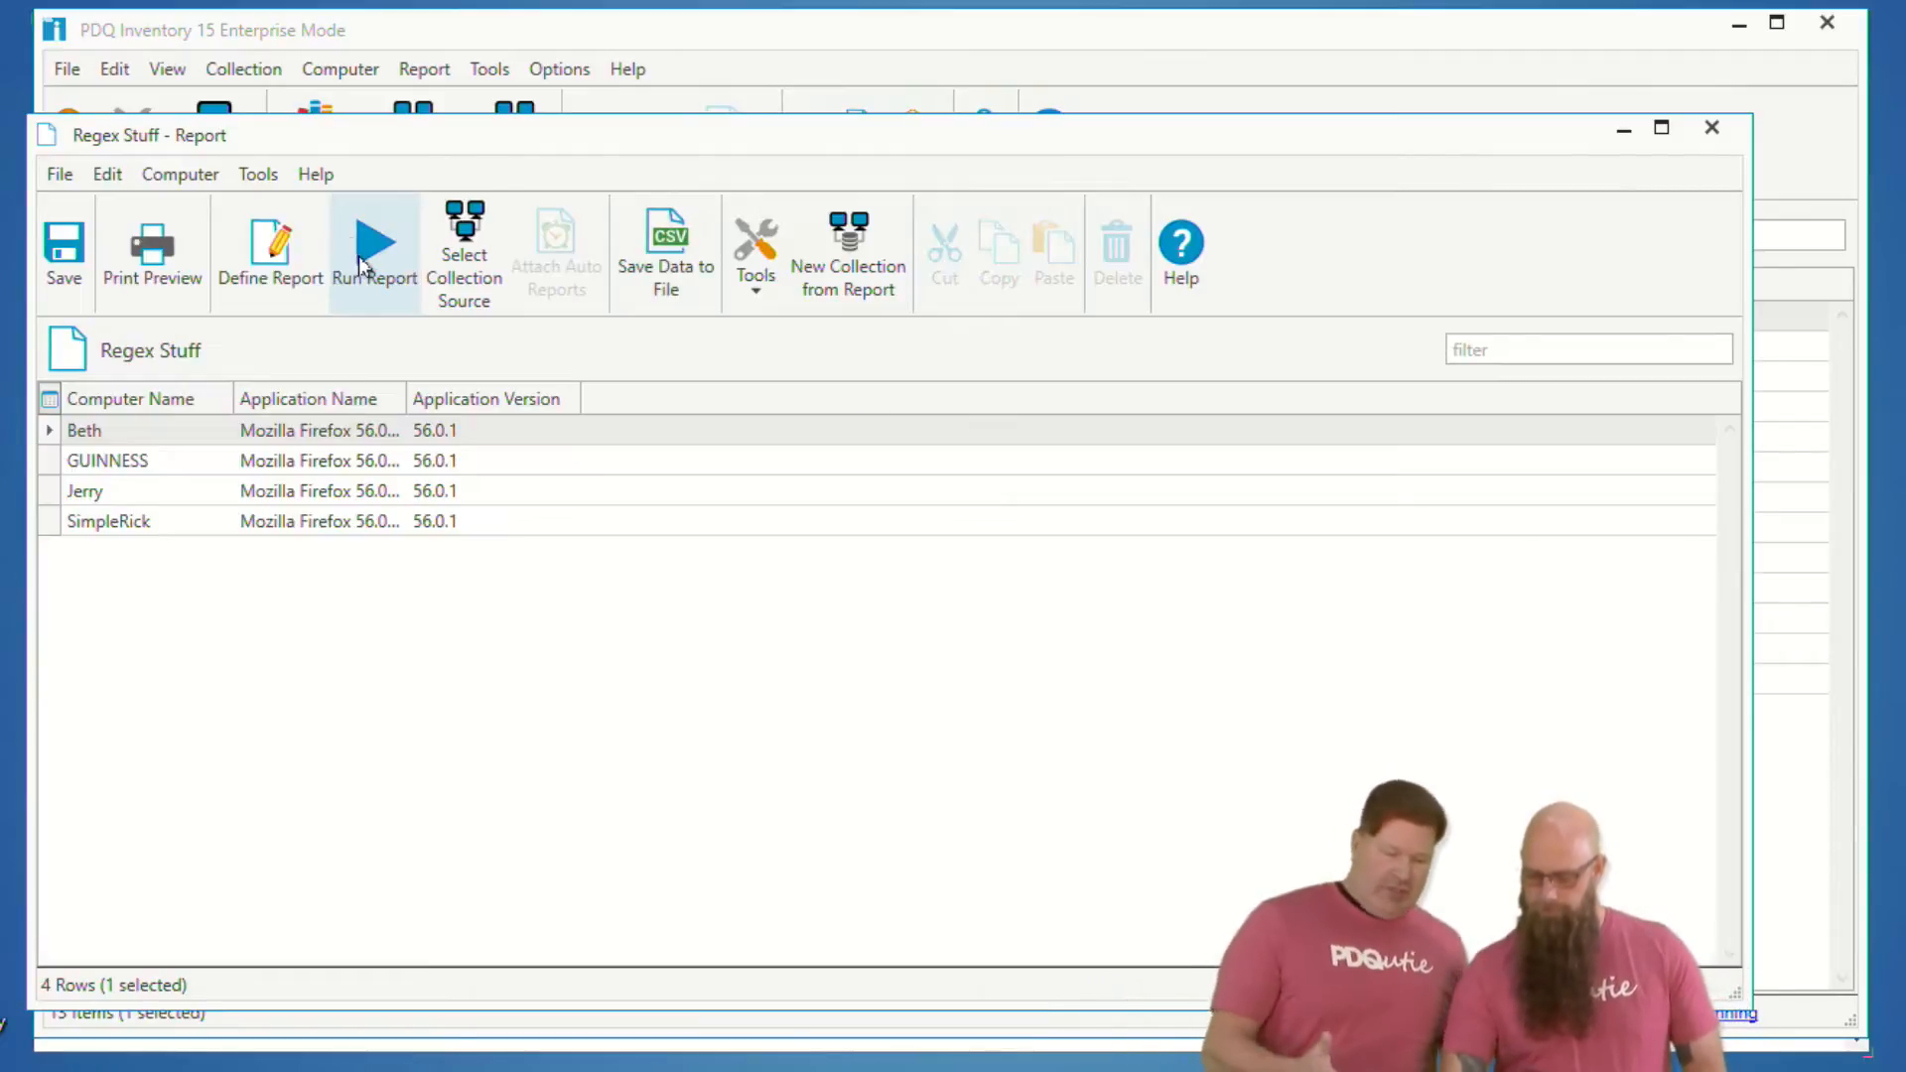
- Set the filter expression to ^Mozilla.+\(x64+, run the report and widen the Application Name column
left_click(278, 260)
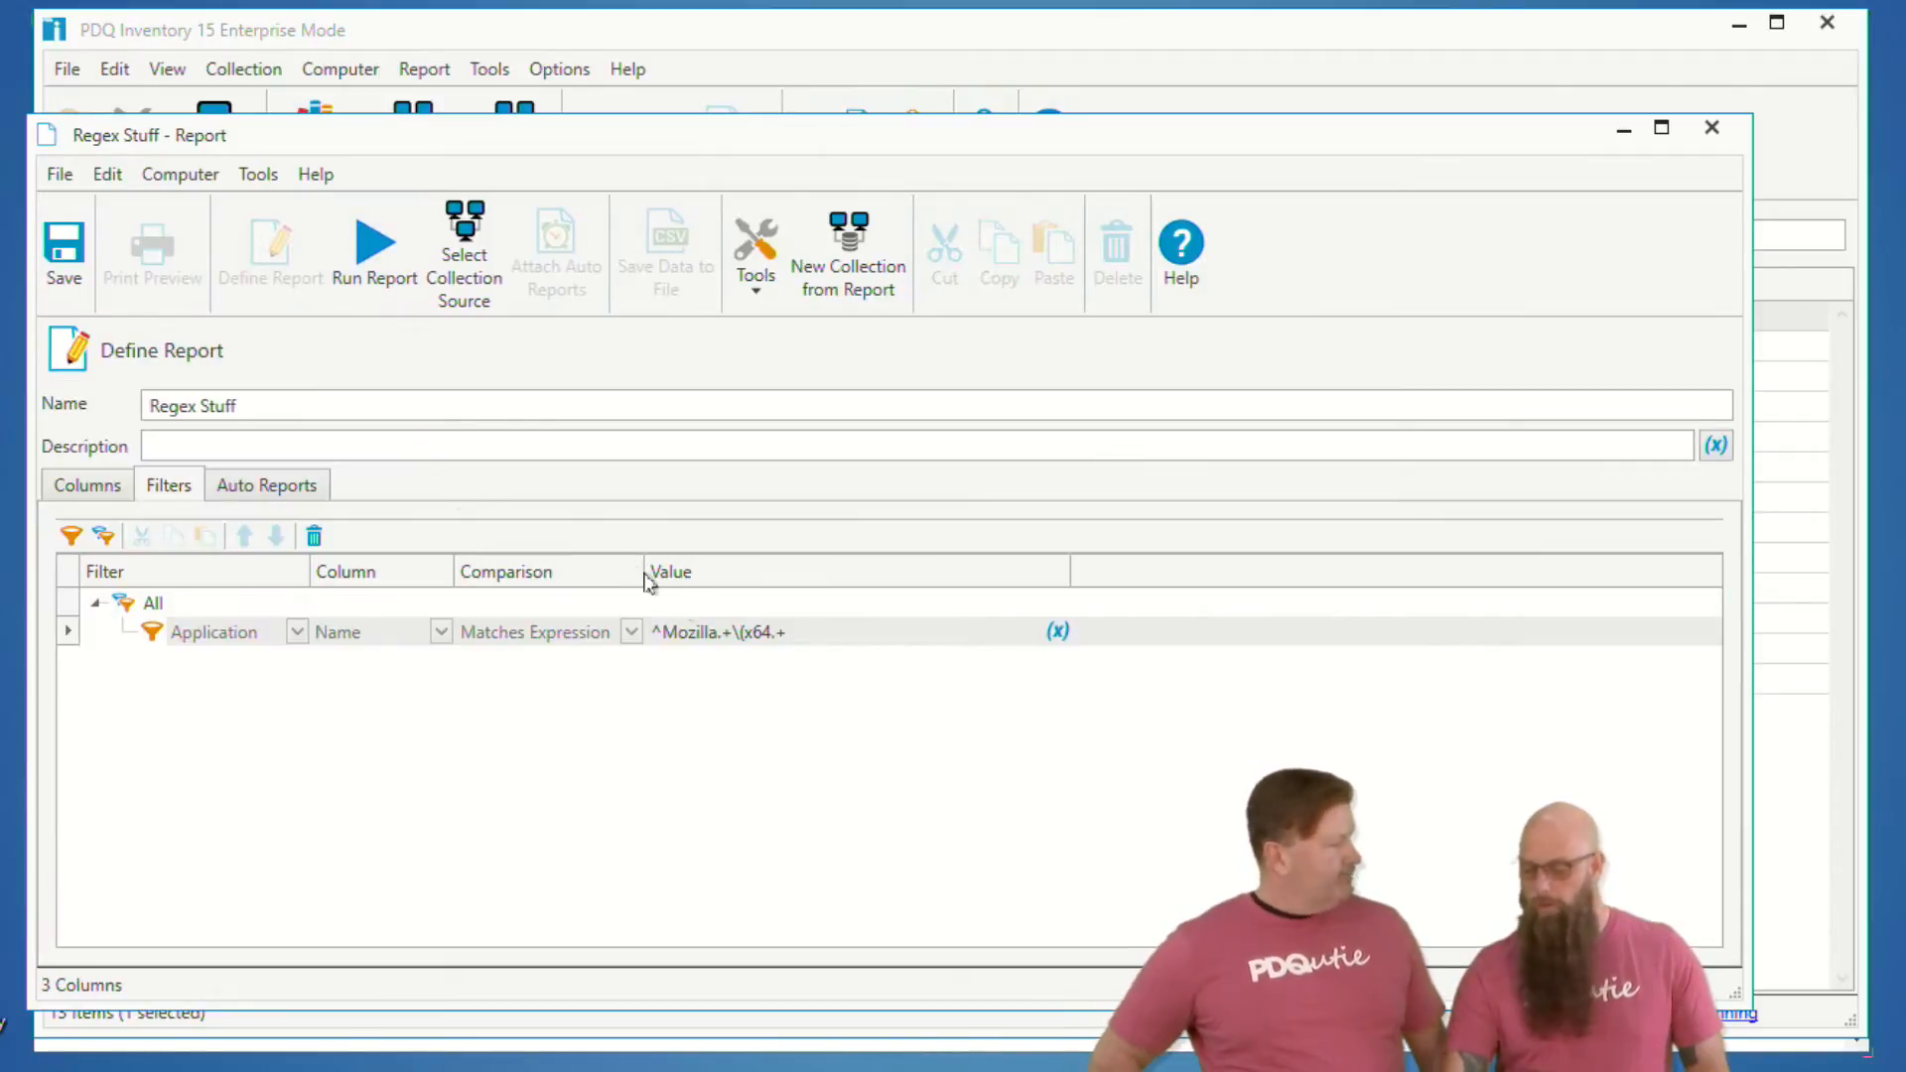
left_click(807, 643)
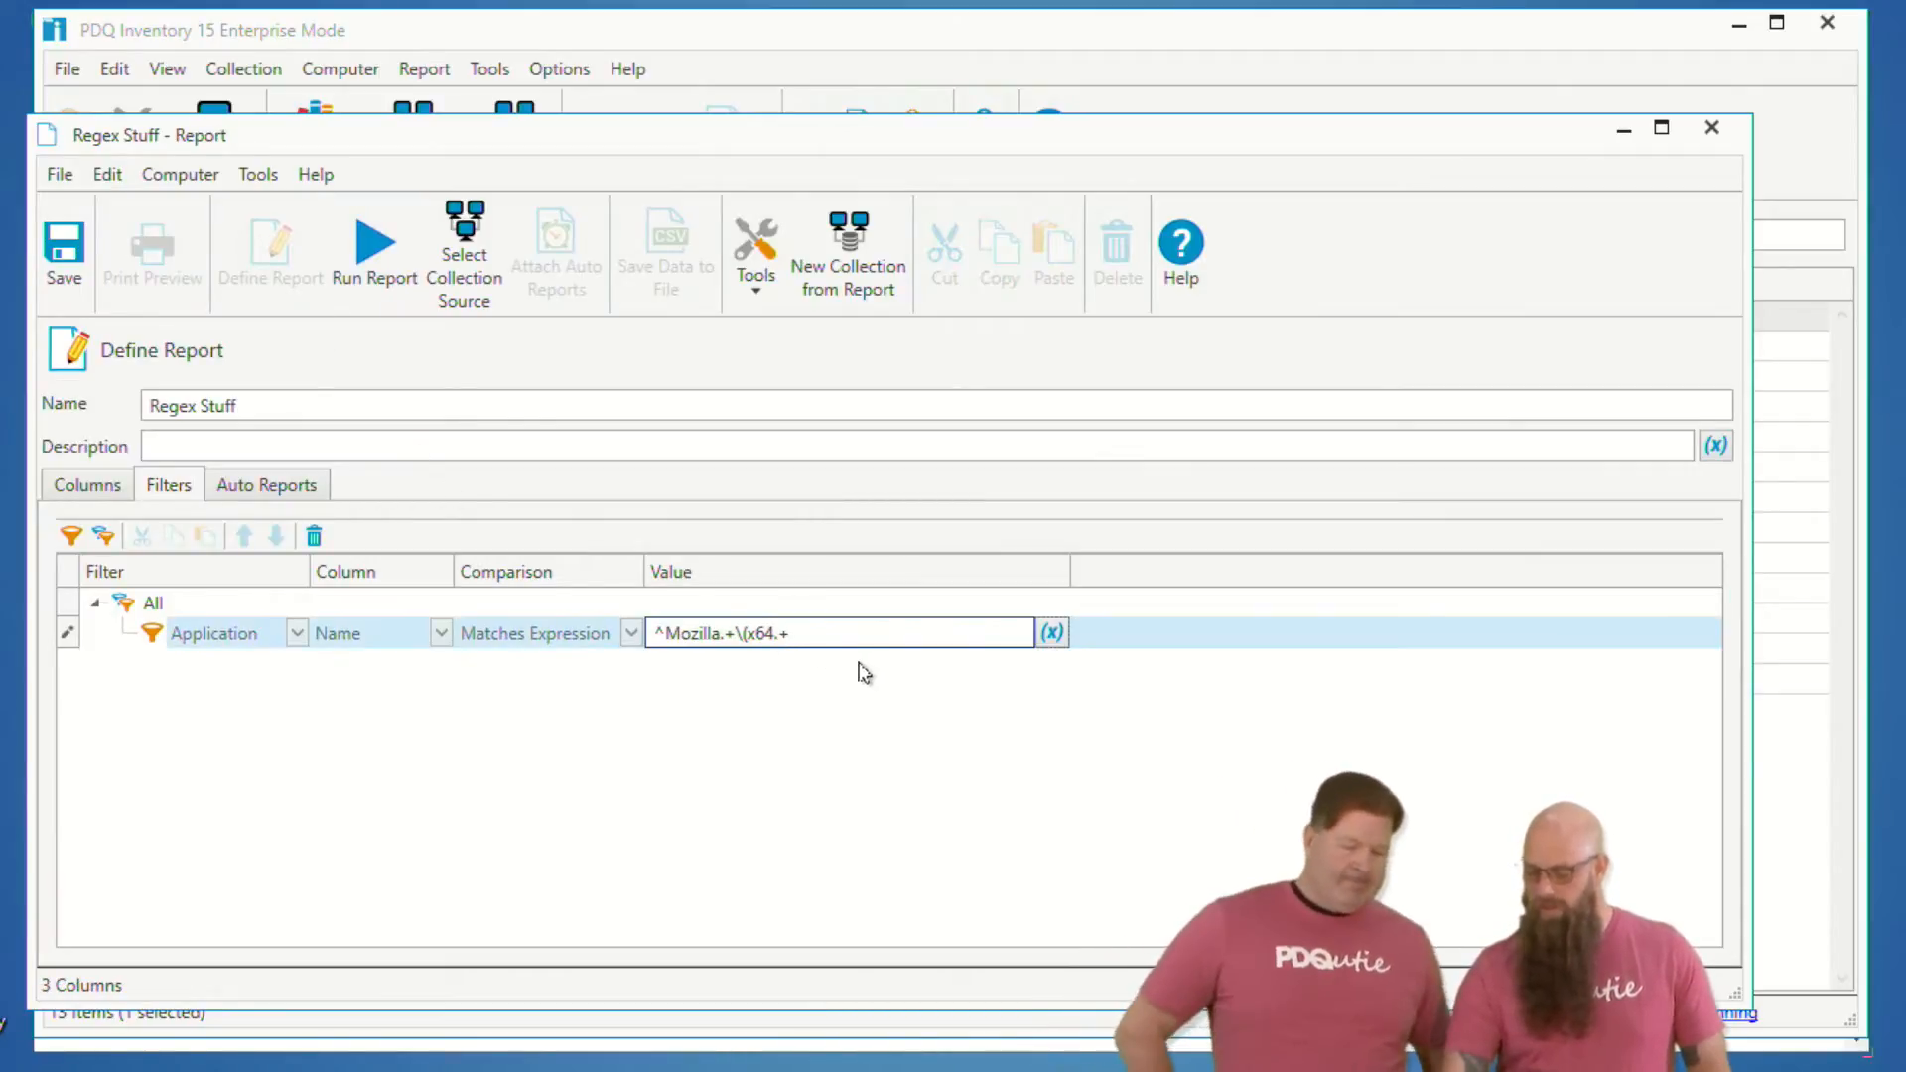
key("BackSpace")
key("BackSpace")
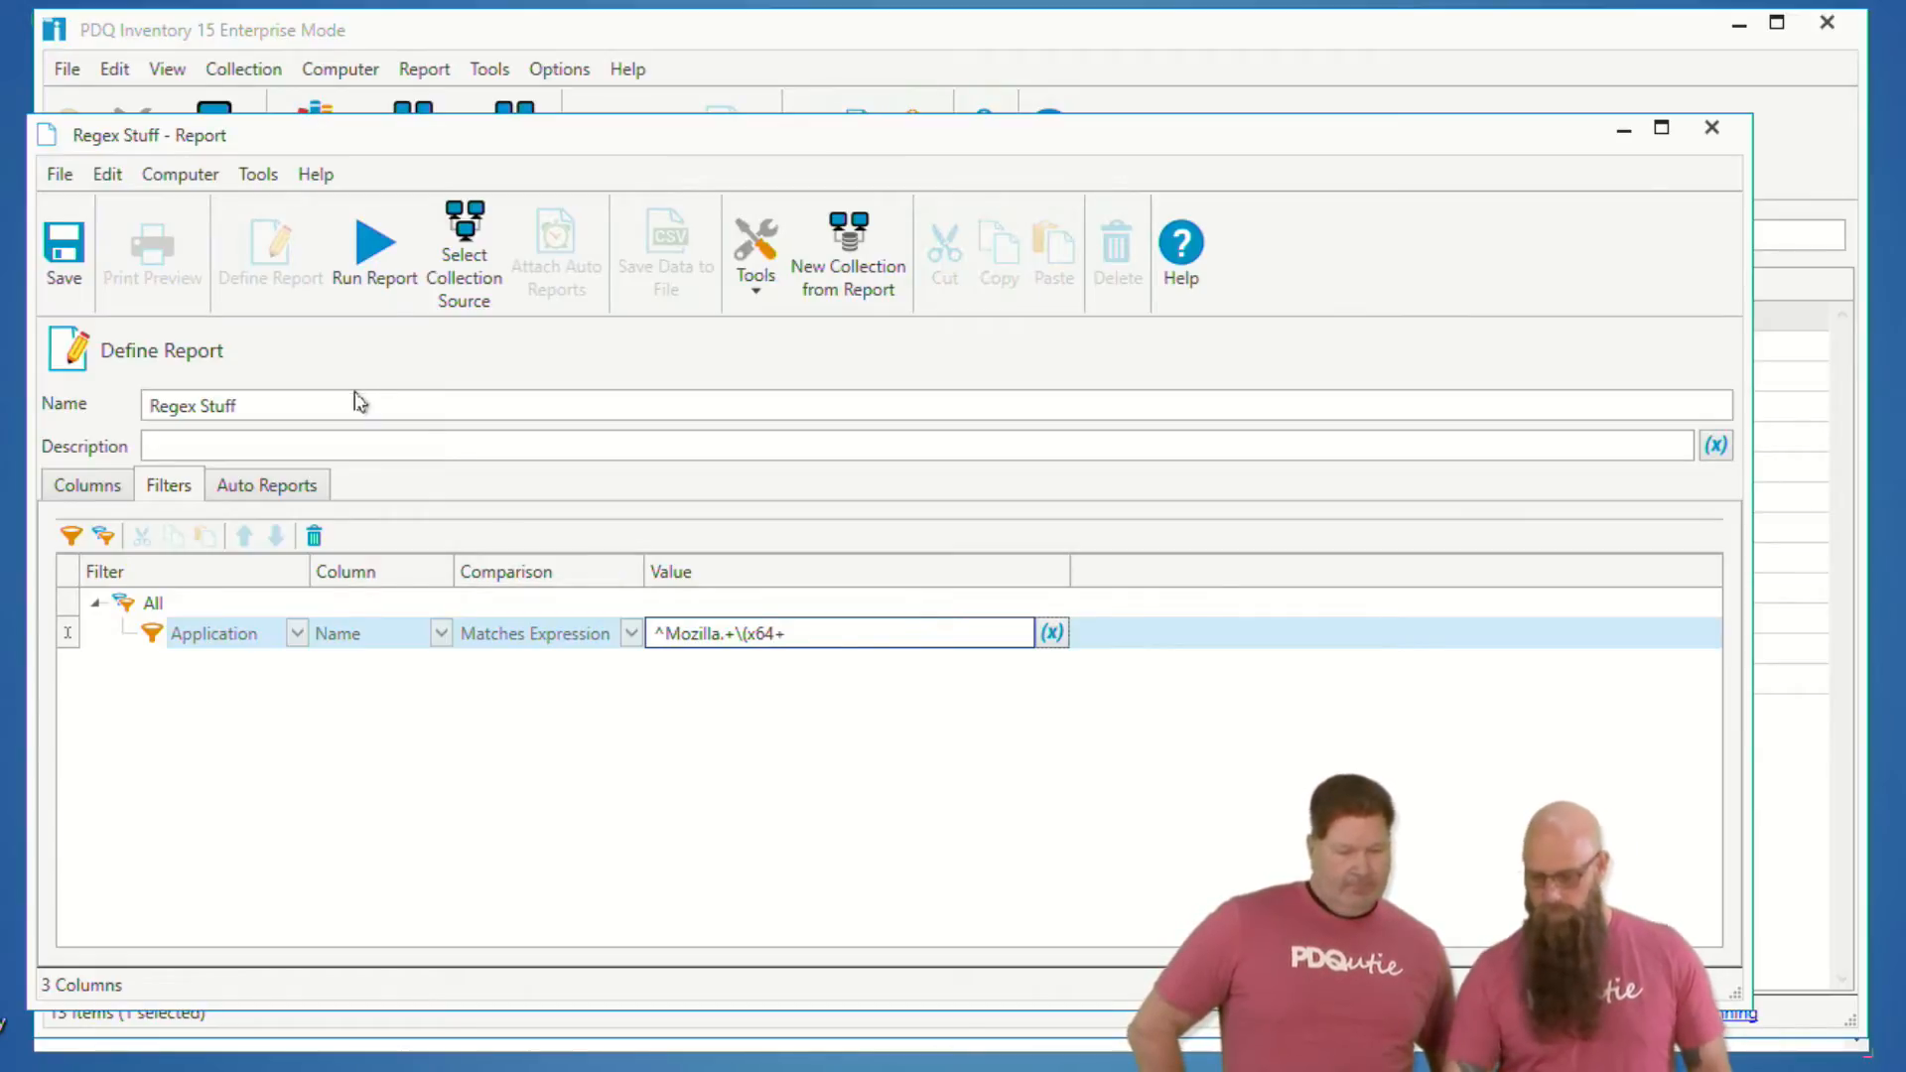
left_click(375, 260)
left_click_drag(405, 397, 497, 397)
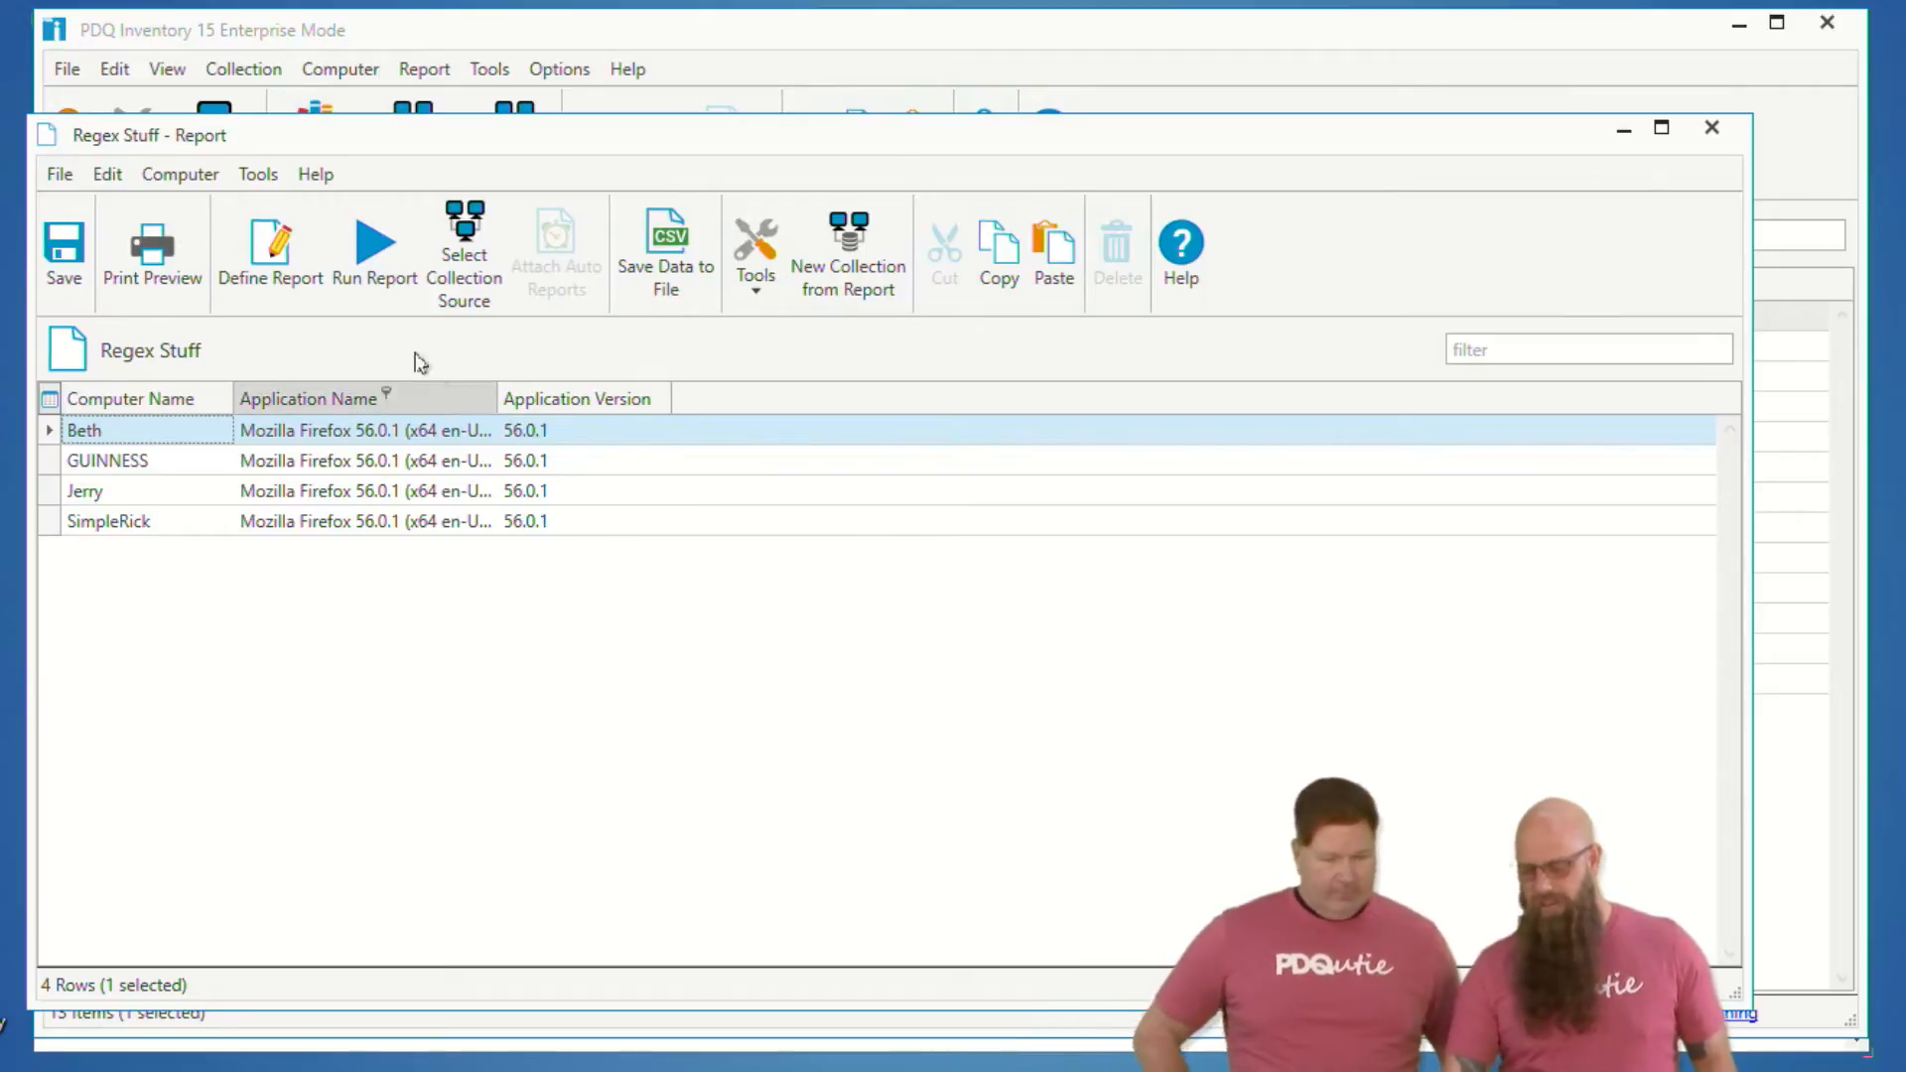
- Check the x64 filter expression in the report definition, and rerun the report with full application names shown
left_click(306, 280)
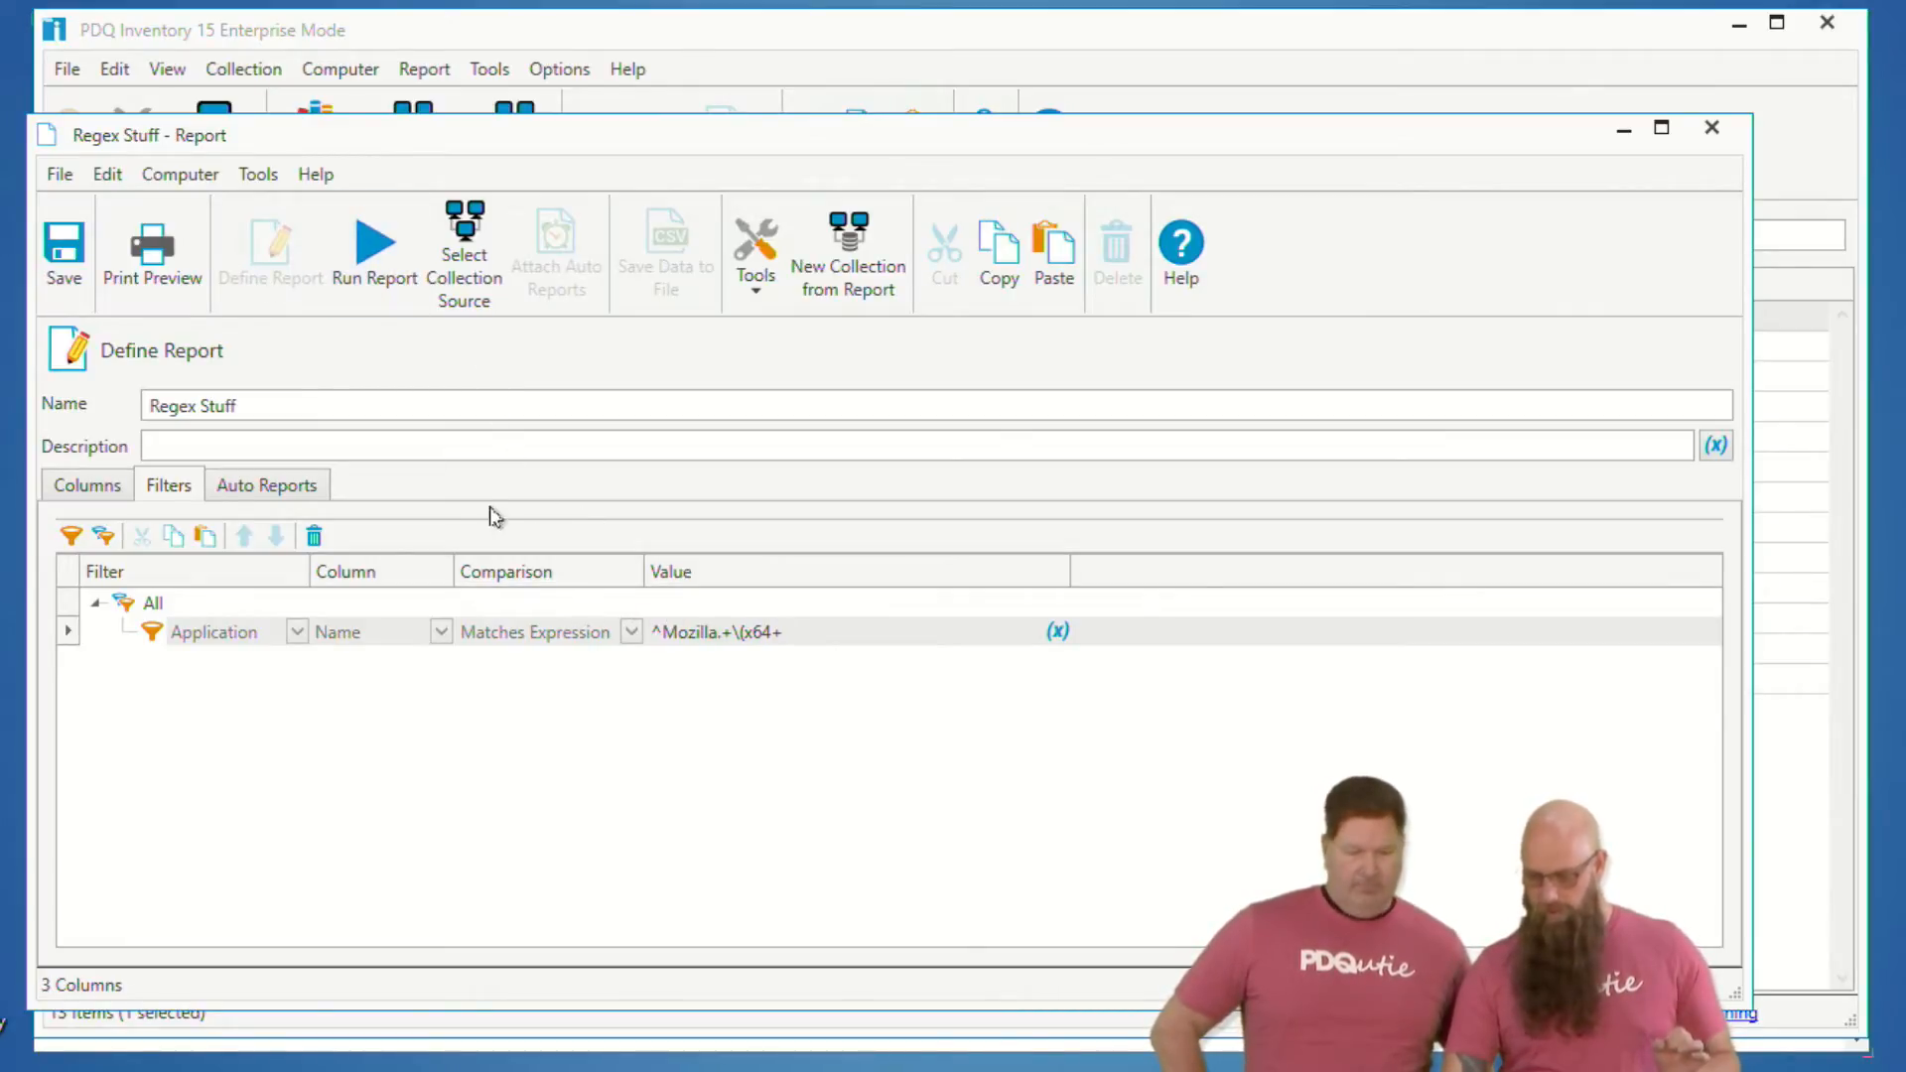
left_click(380, 266)
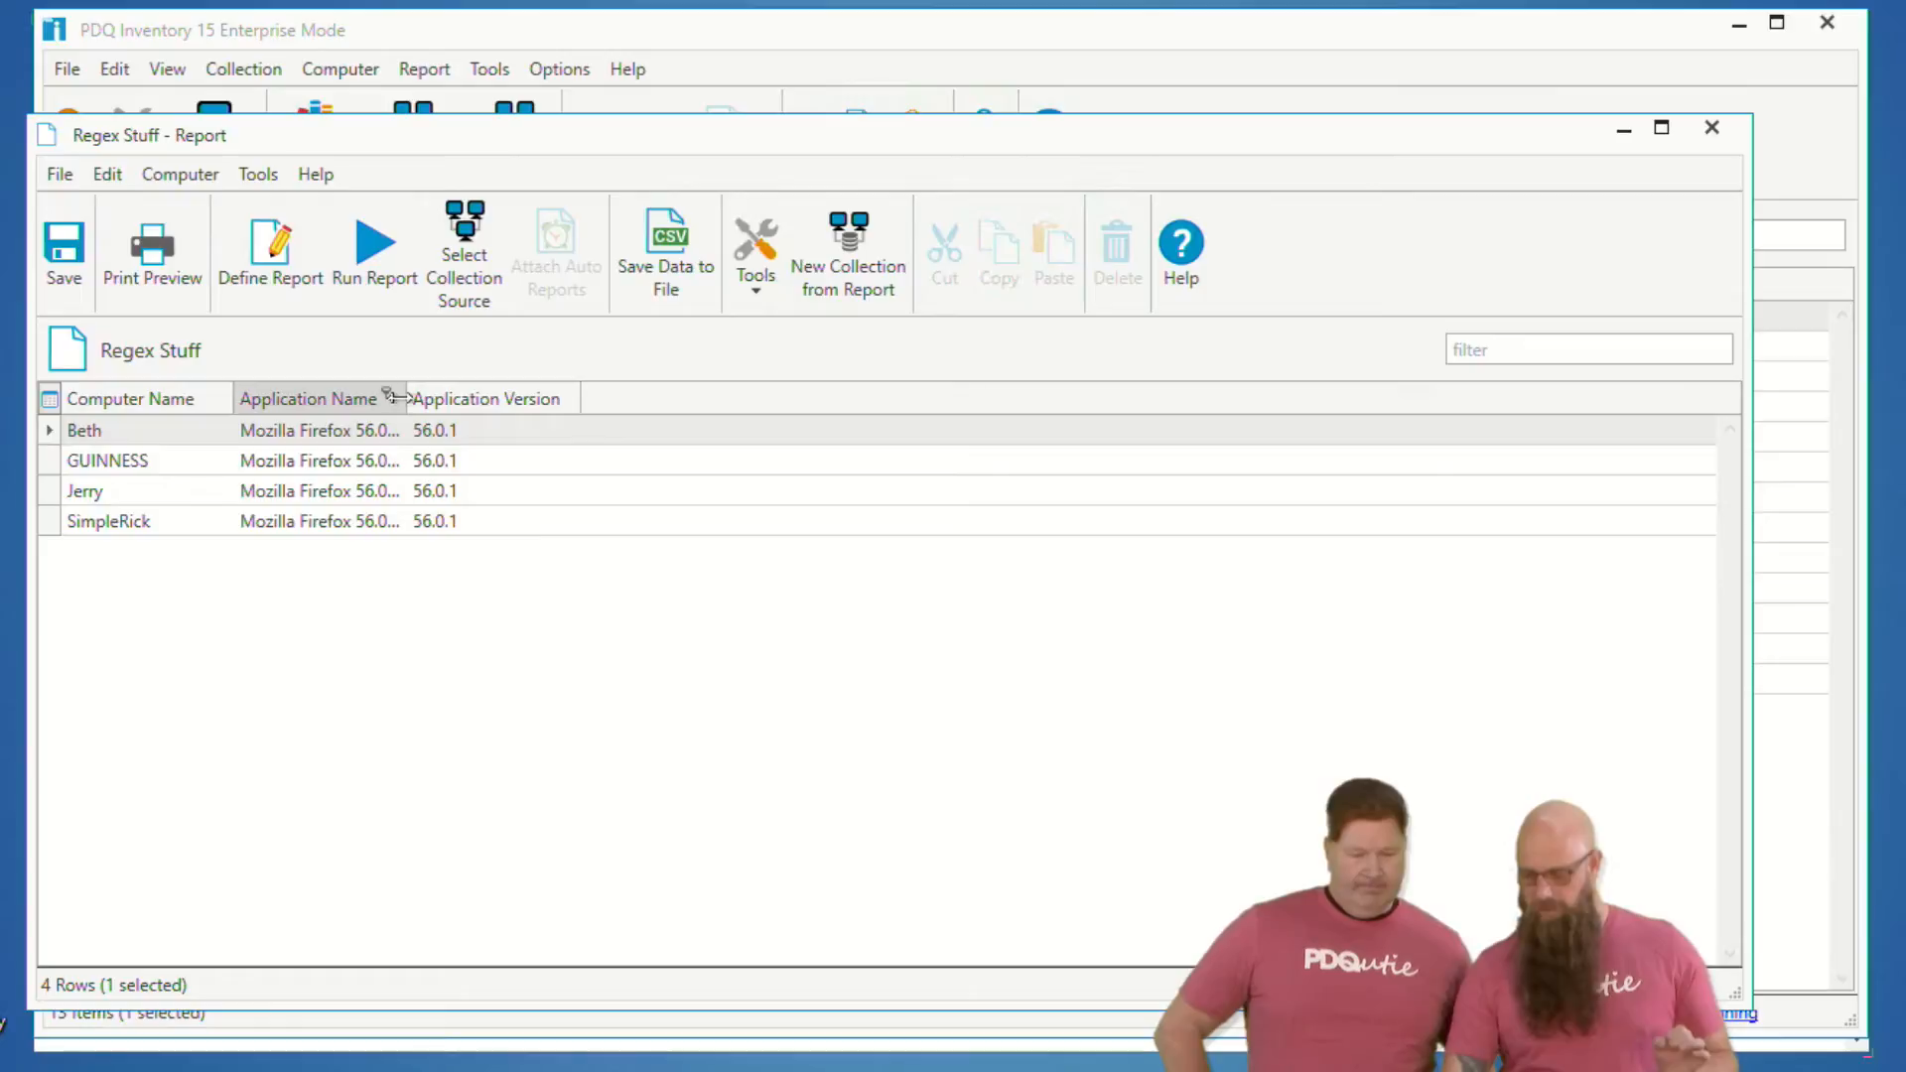
left_click_drag(407, 395, 524, 399)
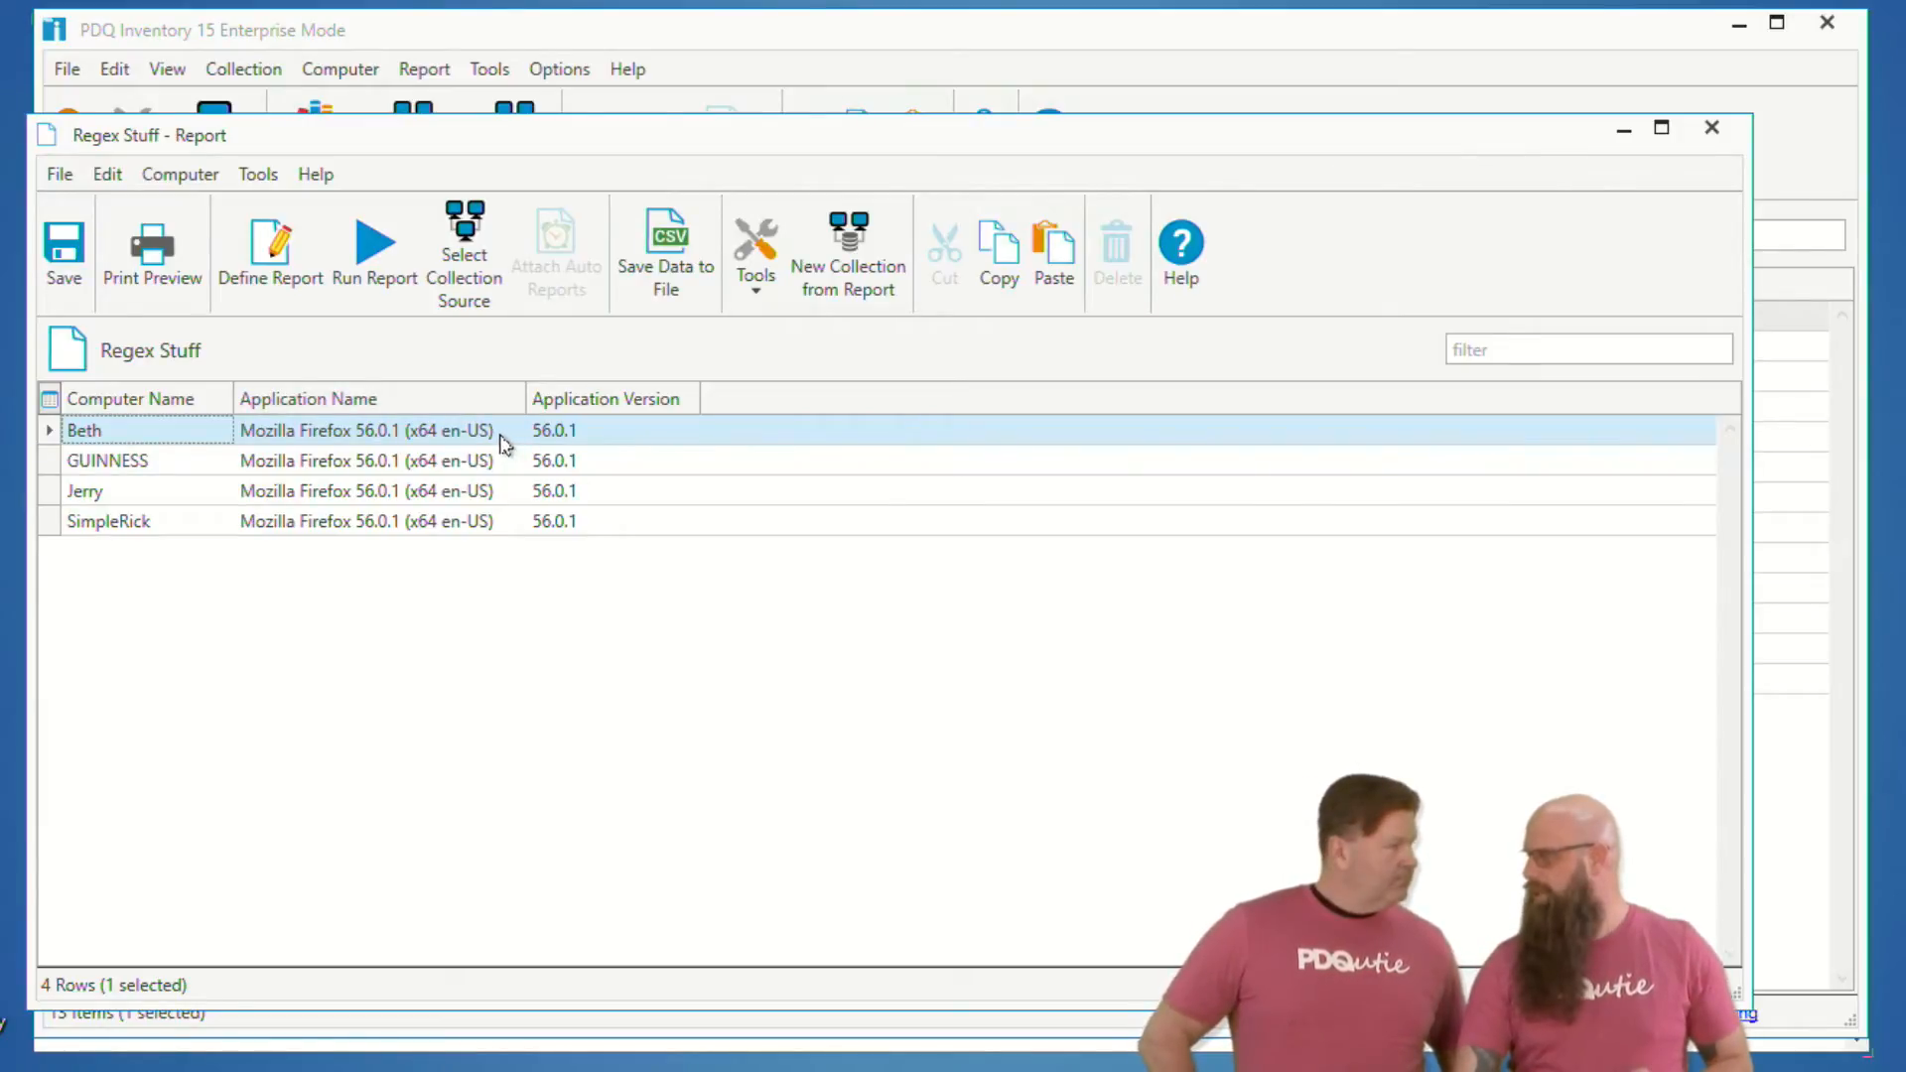
- Set the report's filter expression to ^Mozilla.+\(x64.+\)$ in the report definition and run the report
left_click(288, 285)
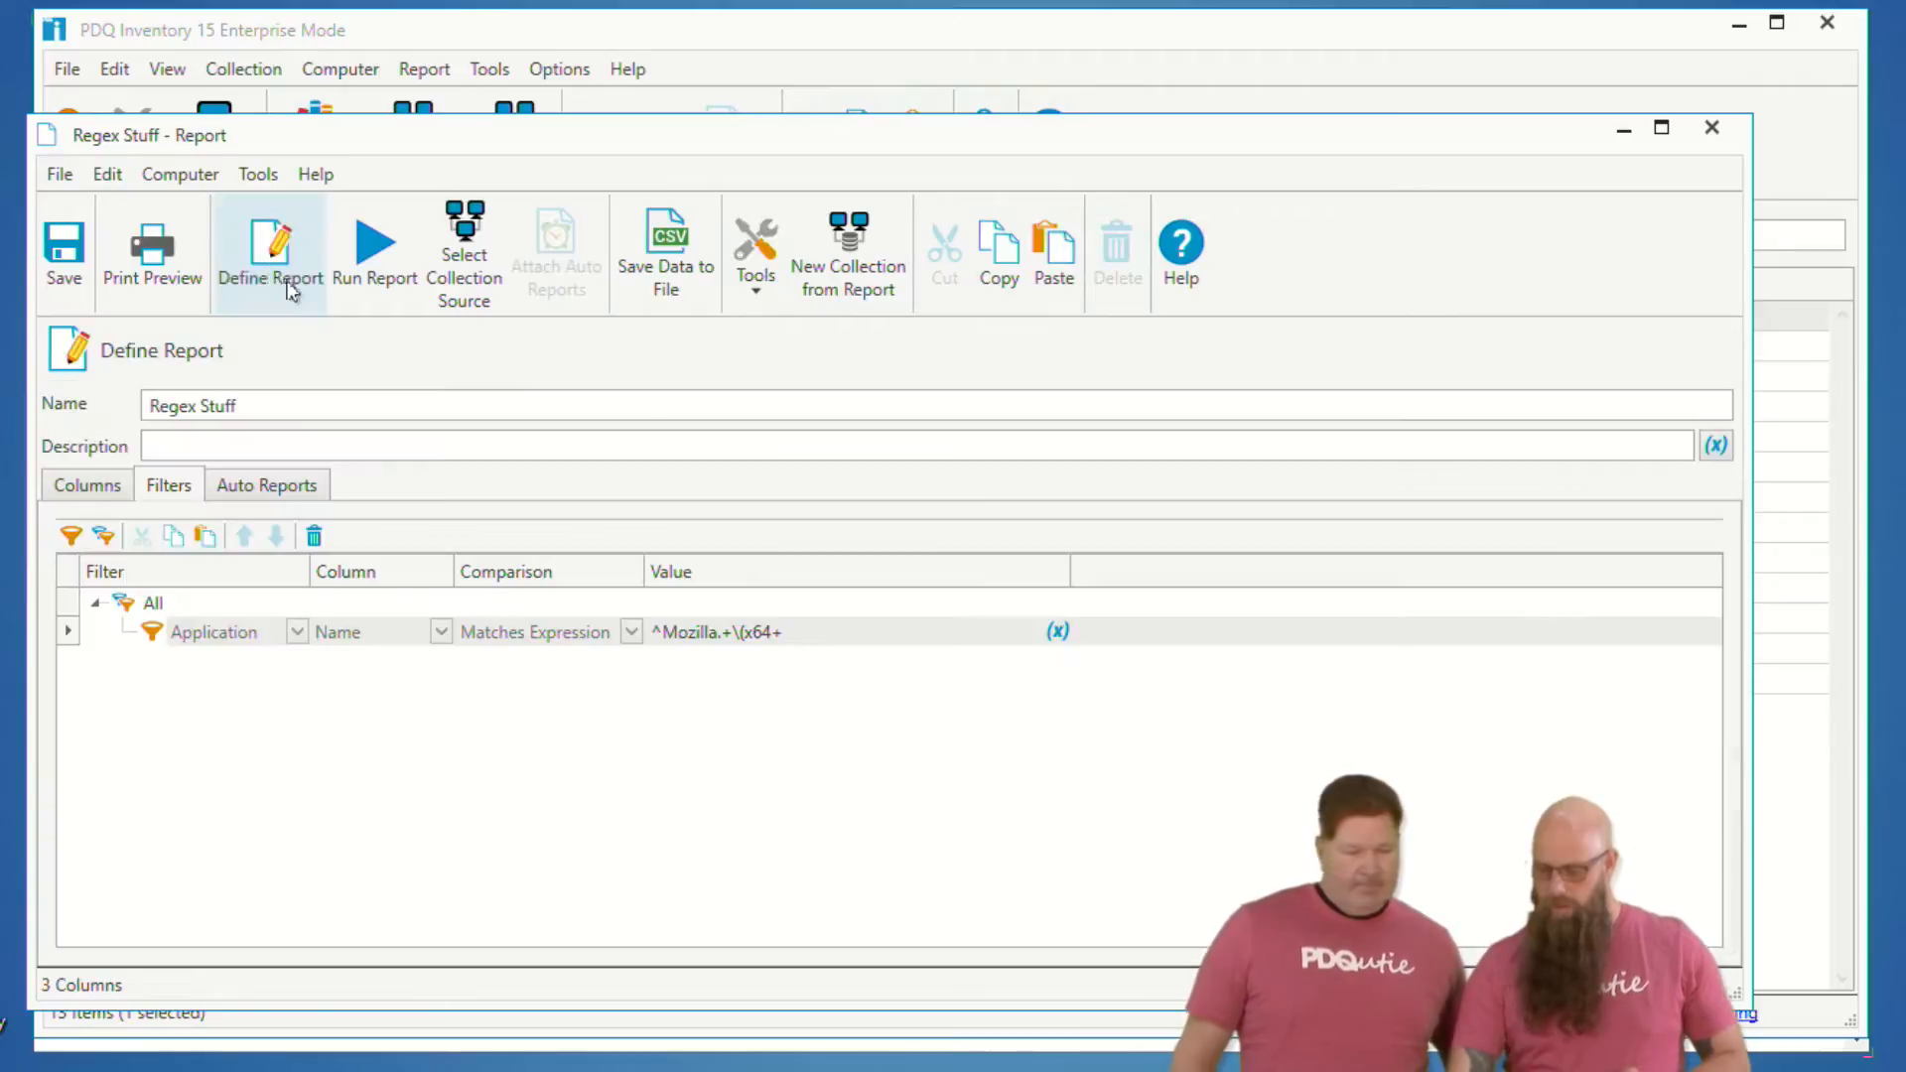
left_click(784, 634)
key("BackSpace")
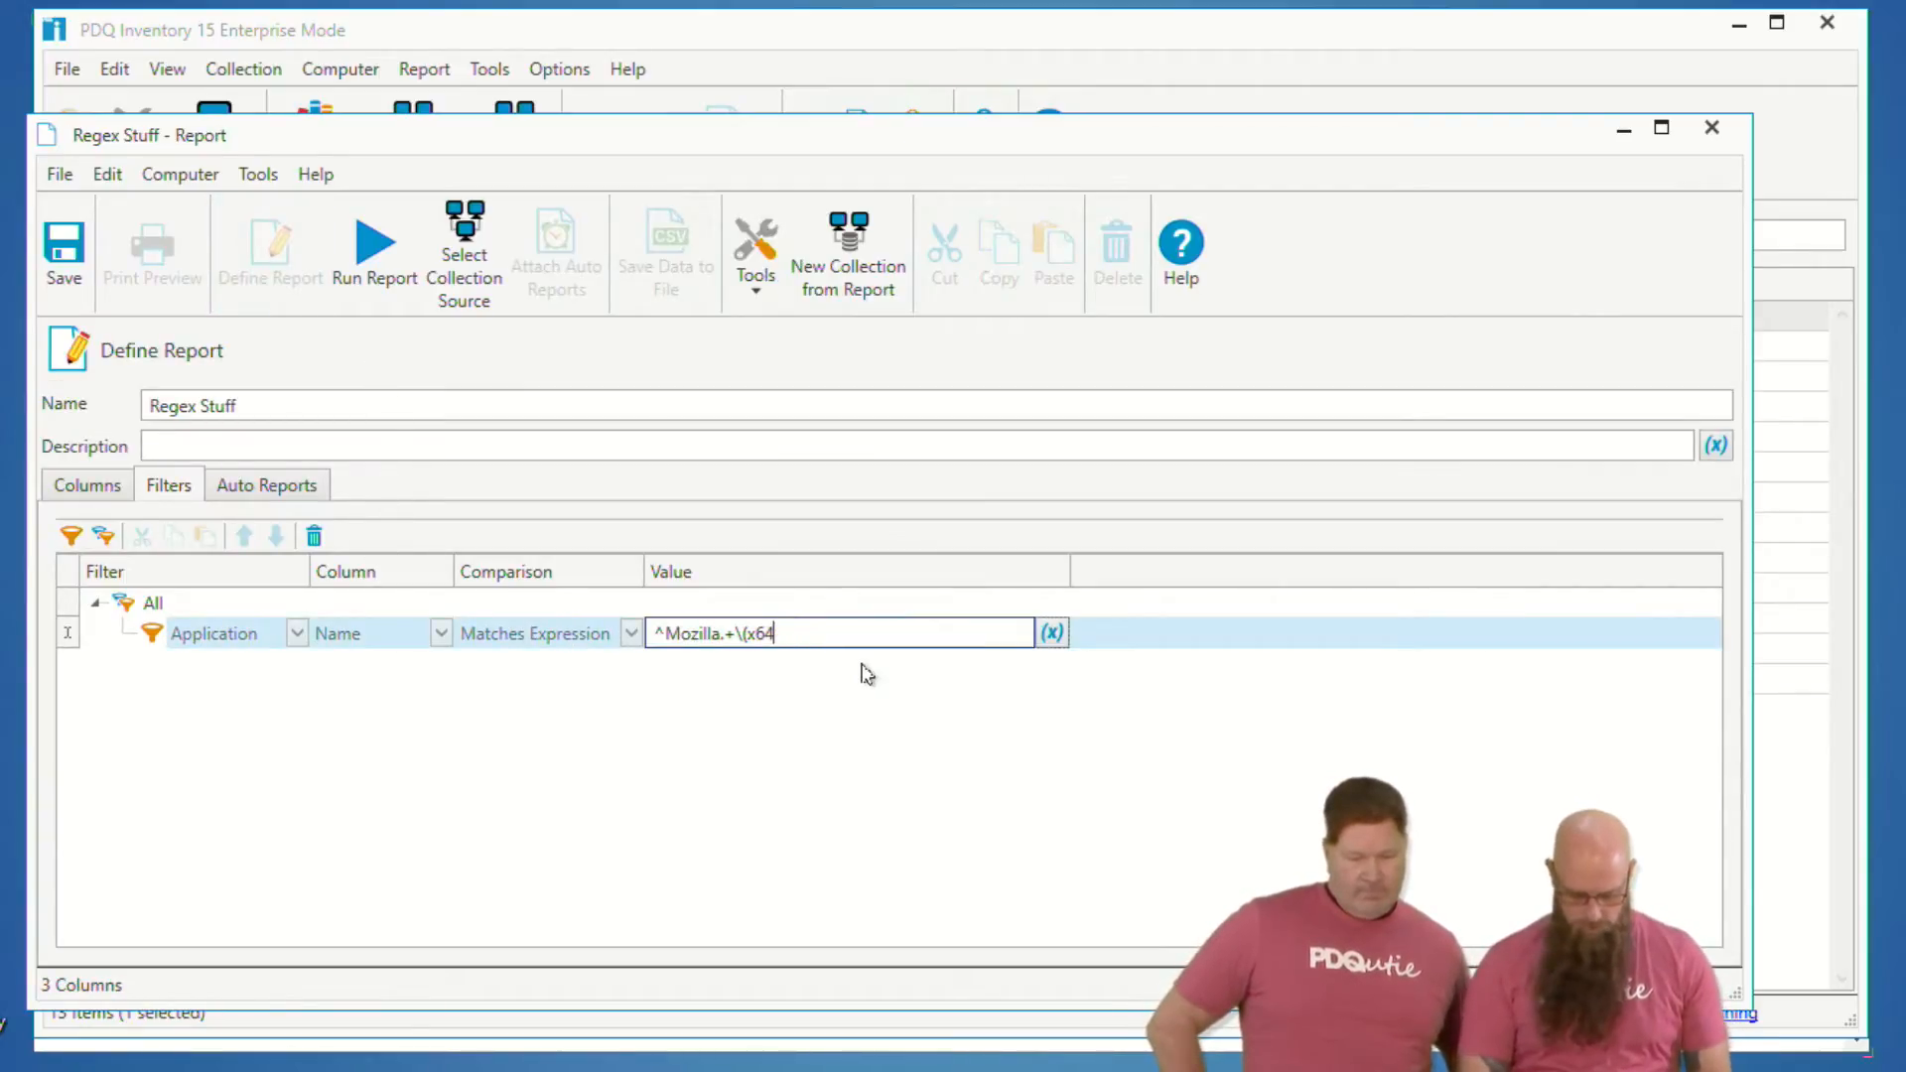
type(".+\\)$")
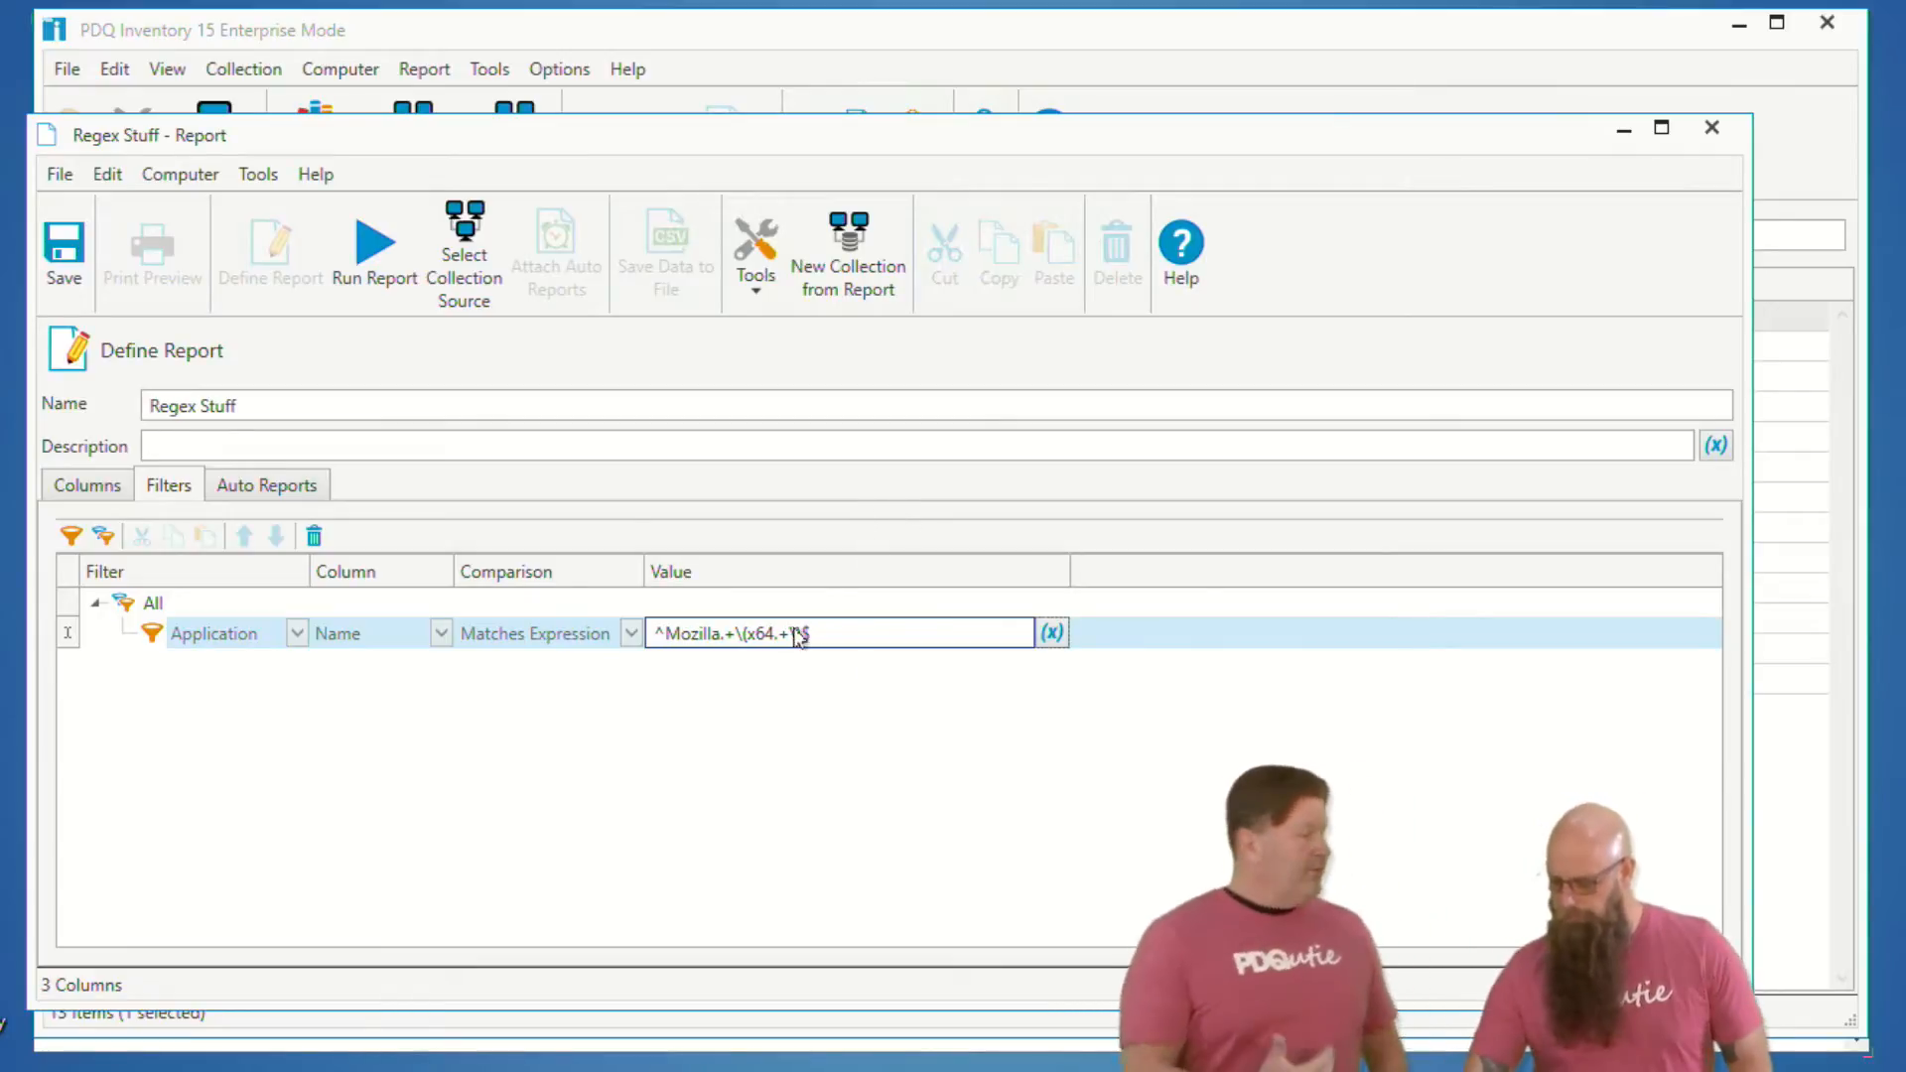
left_click(402, 273)
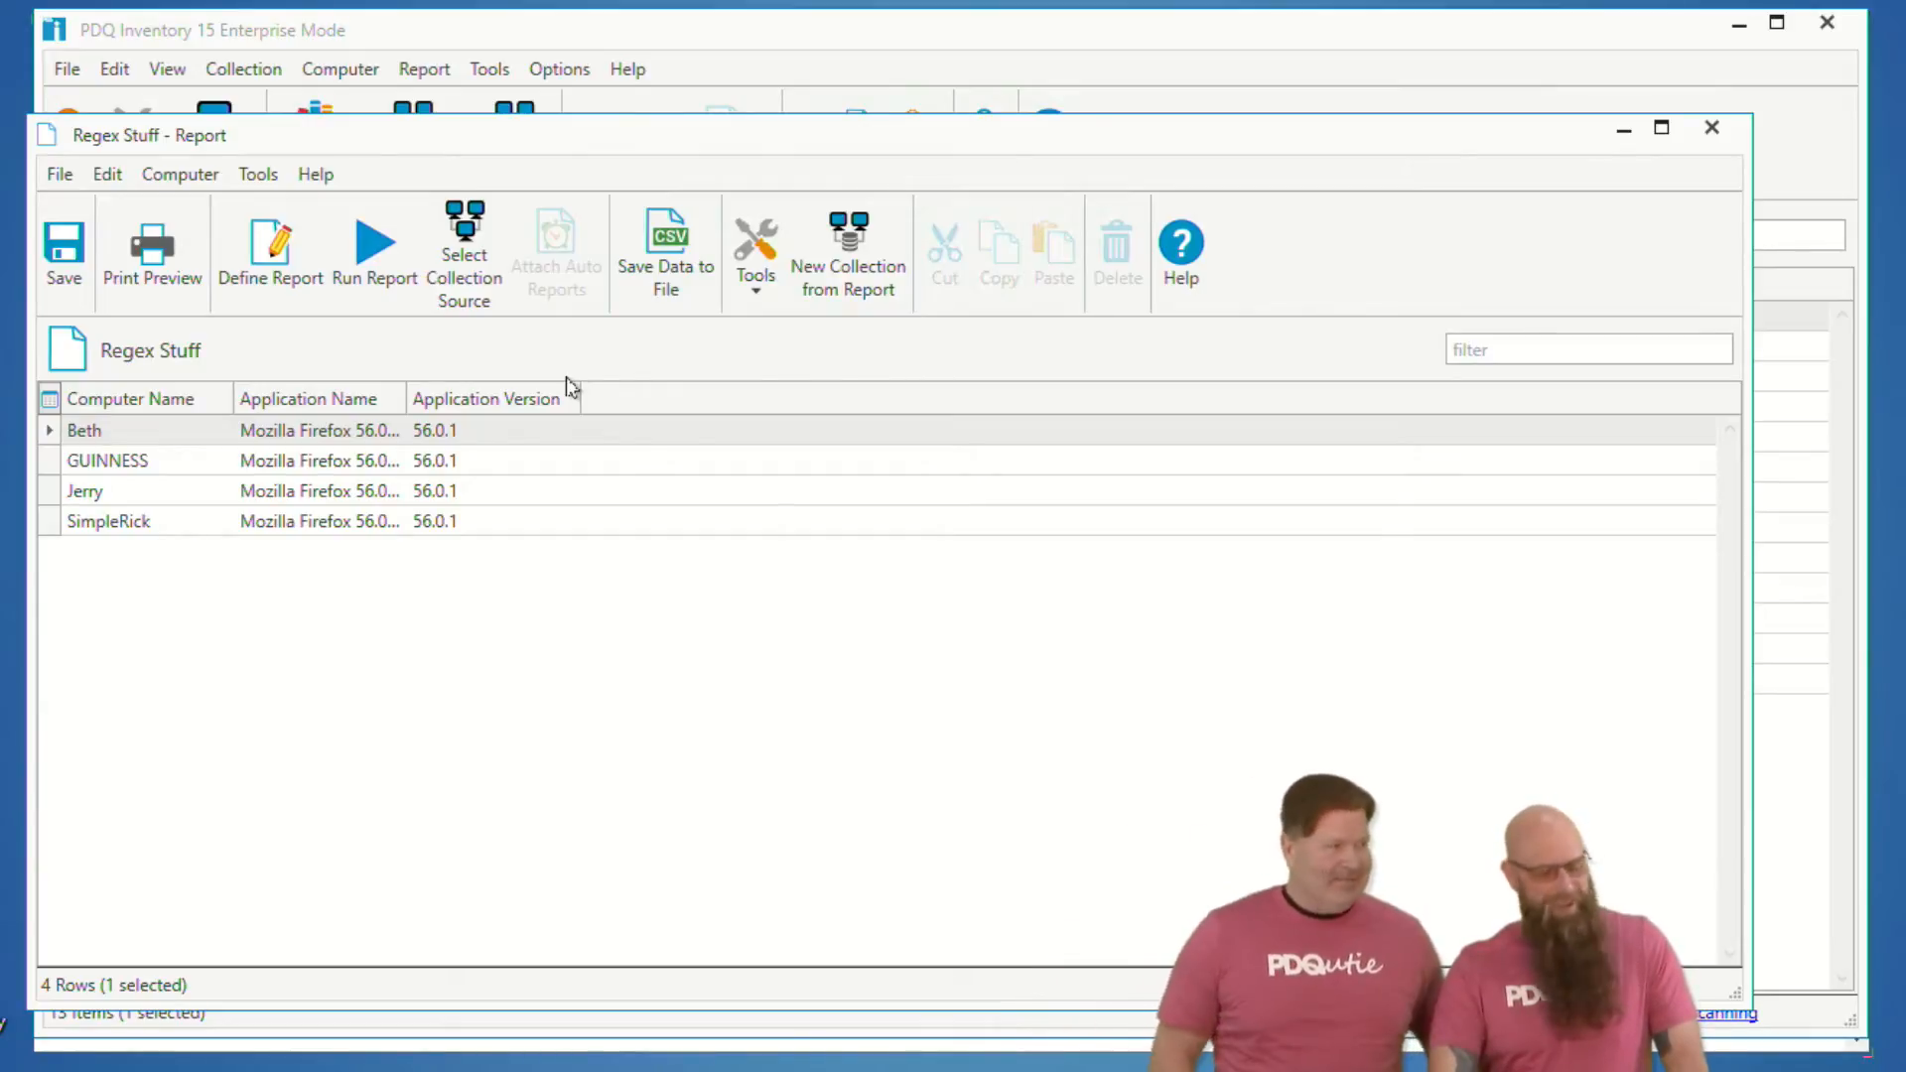
- Reopen the report definition, try a backslash before the leading caret of the filter expression, and remove it again
left_click(261, 256)
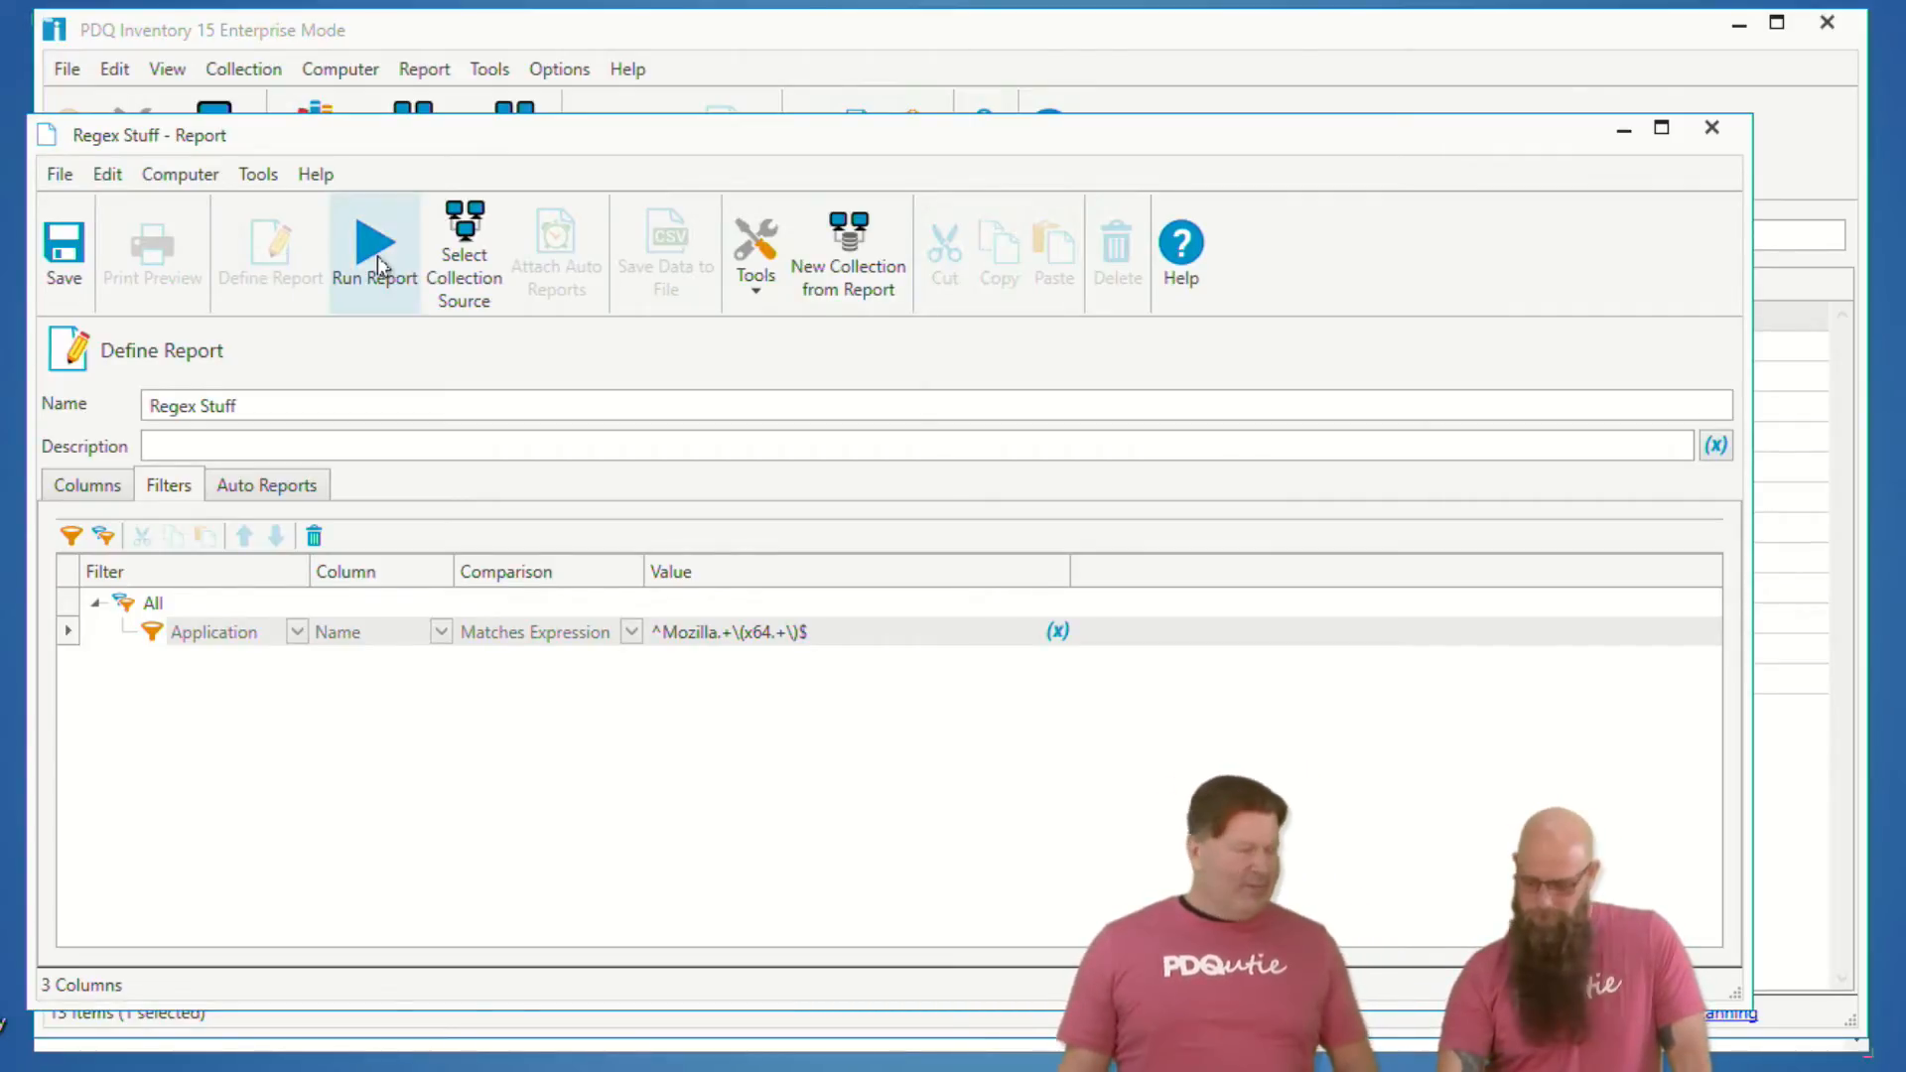
left_click(661, 644)
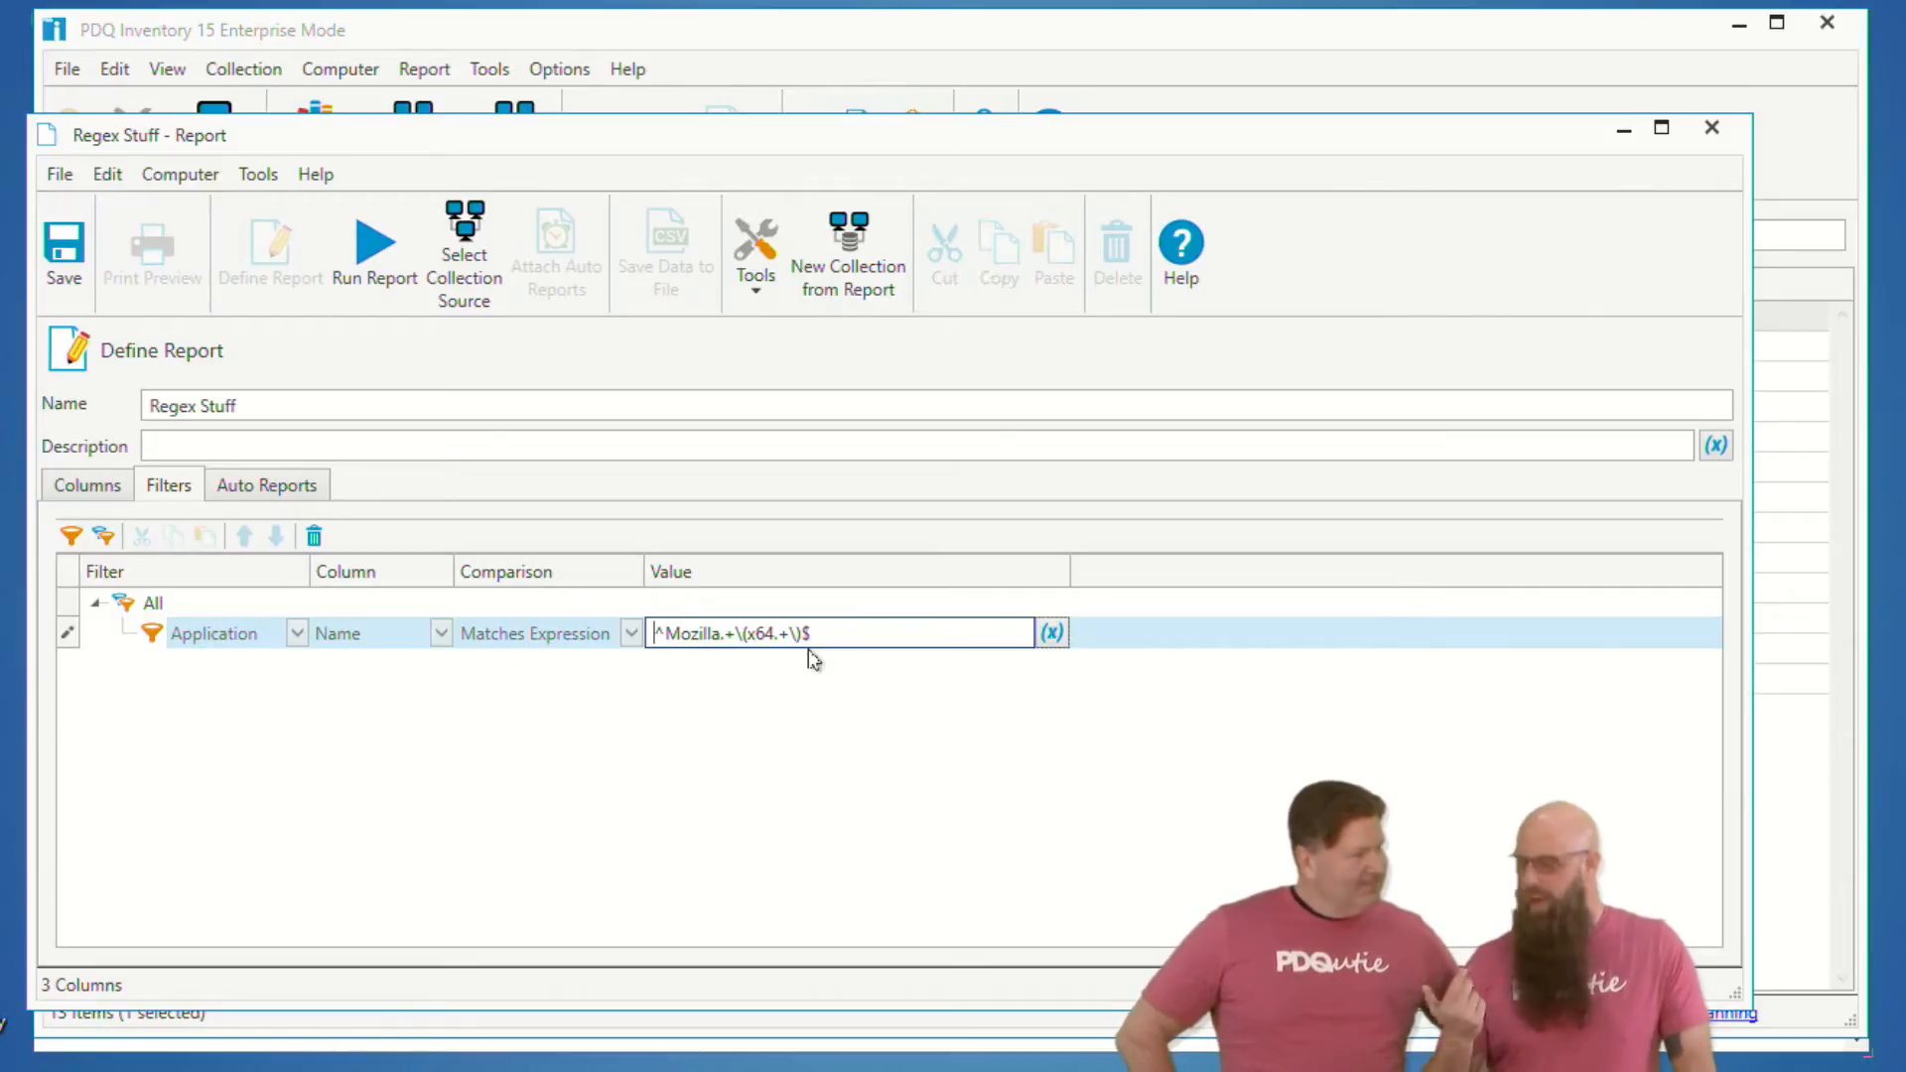
type("\\")
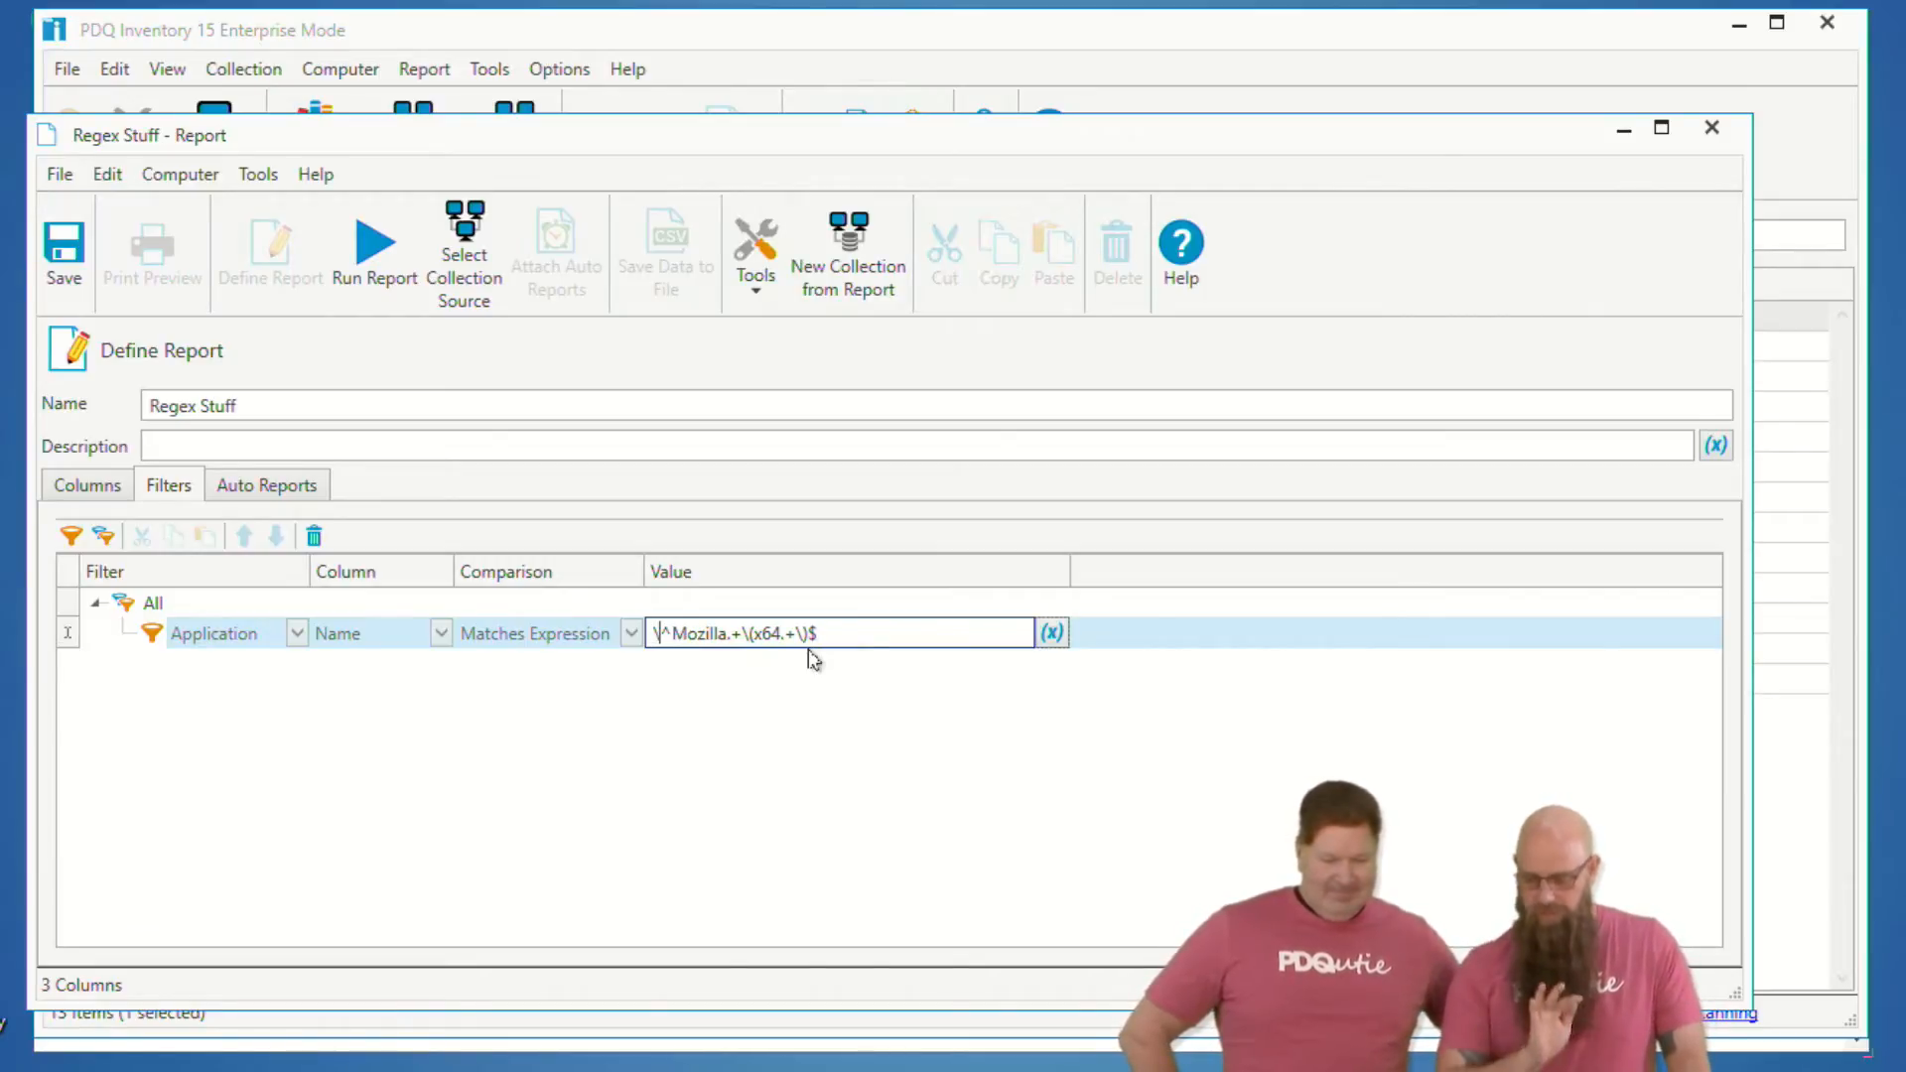
key("BackSpace")
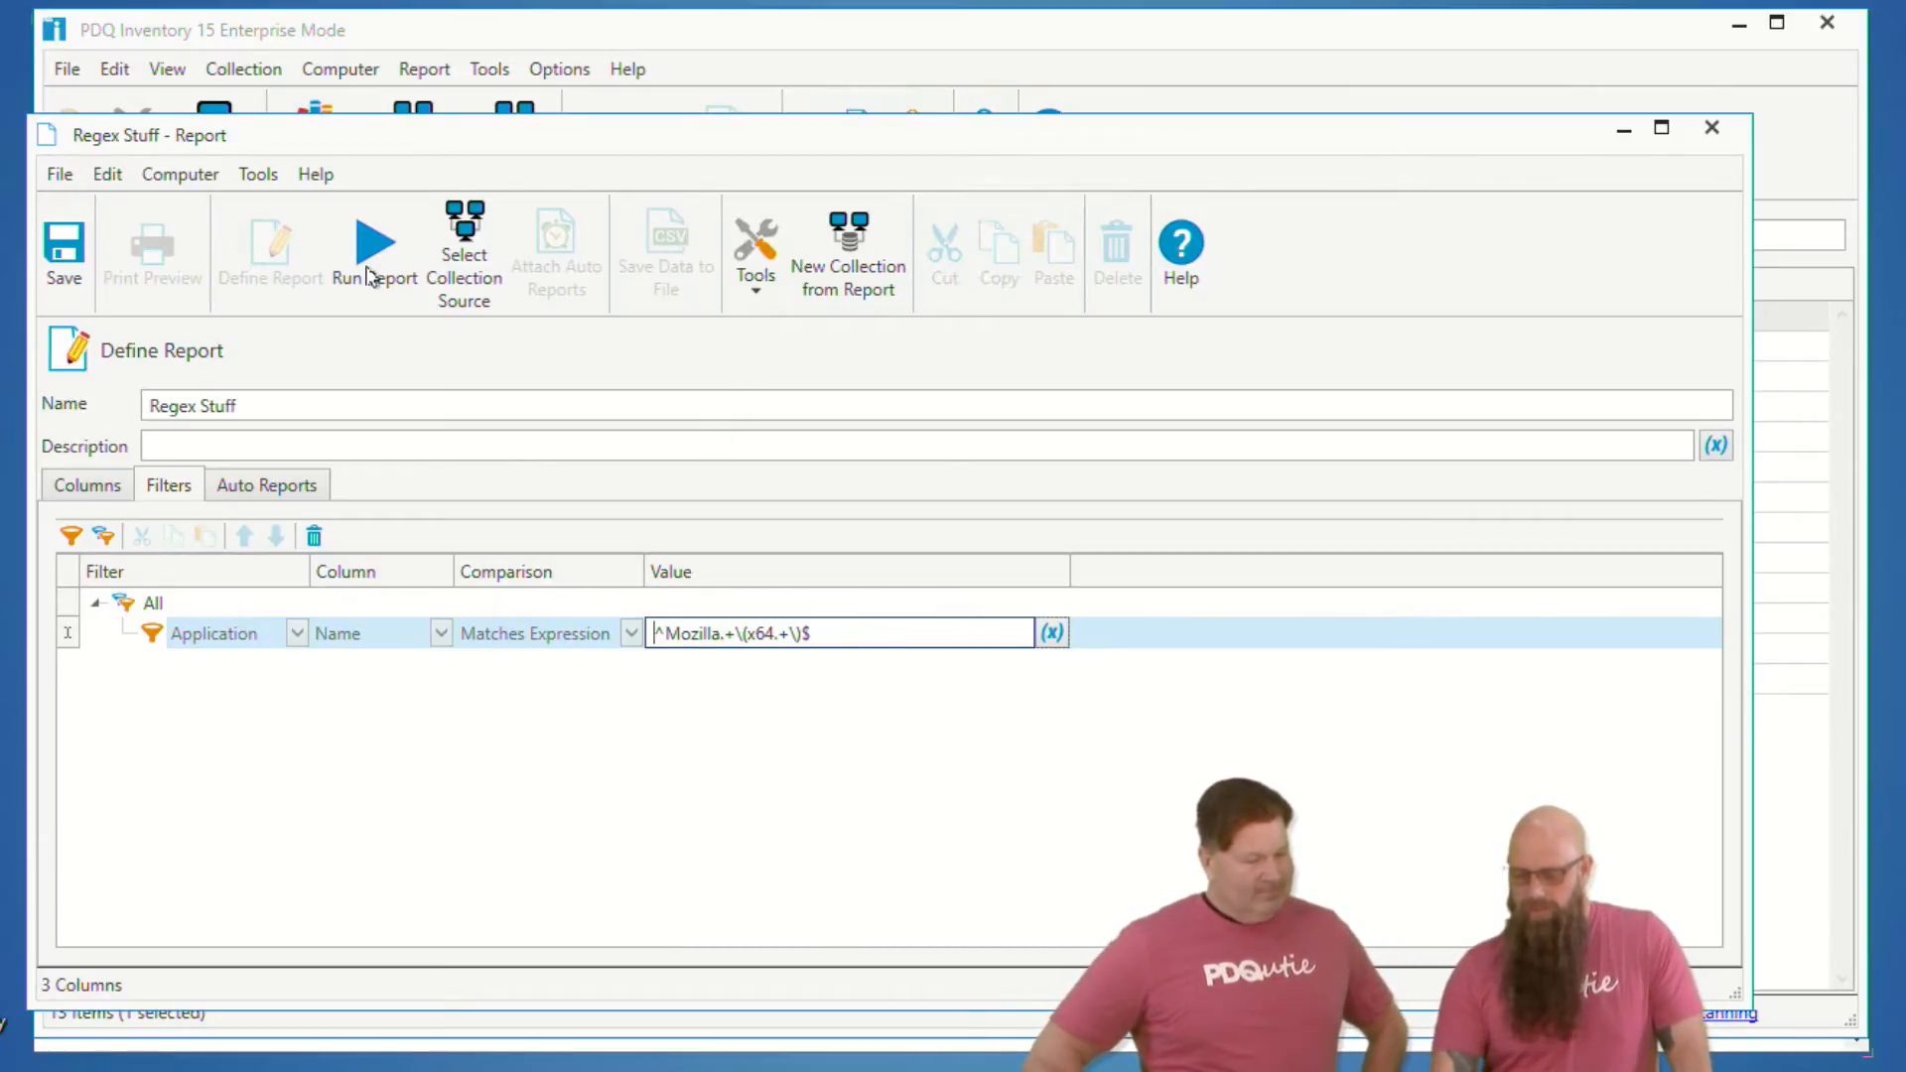
- Save the Regex Stuff report and close its window
left_click(61, 254)
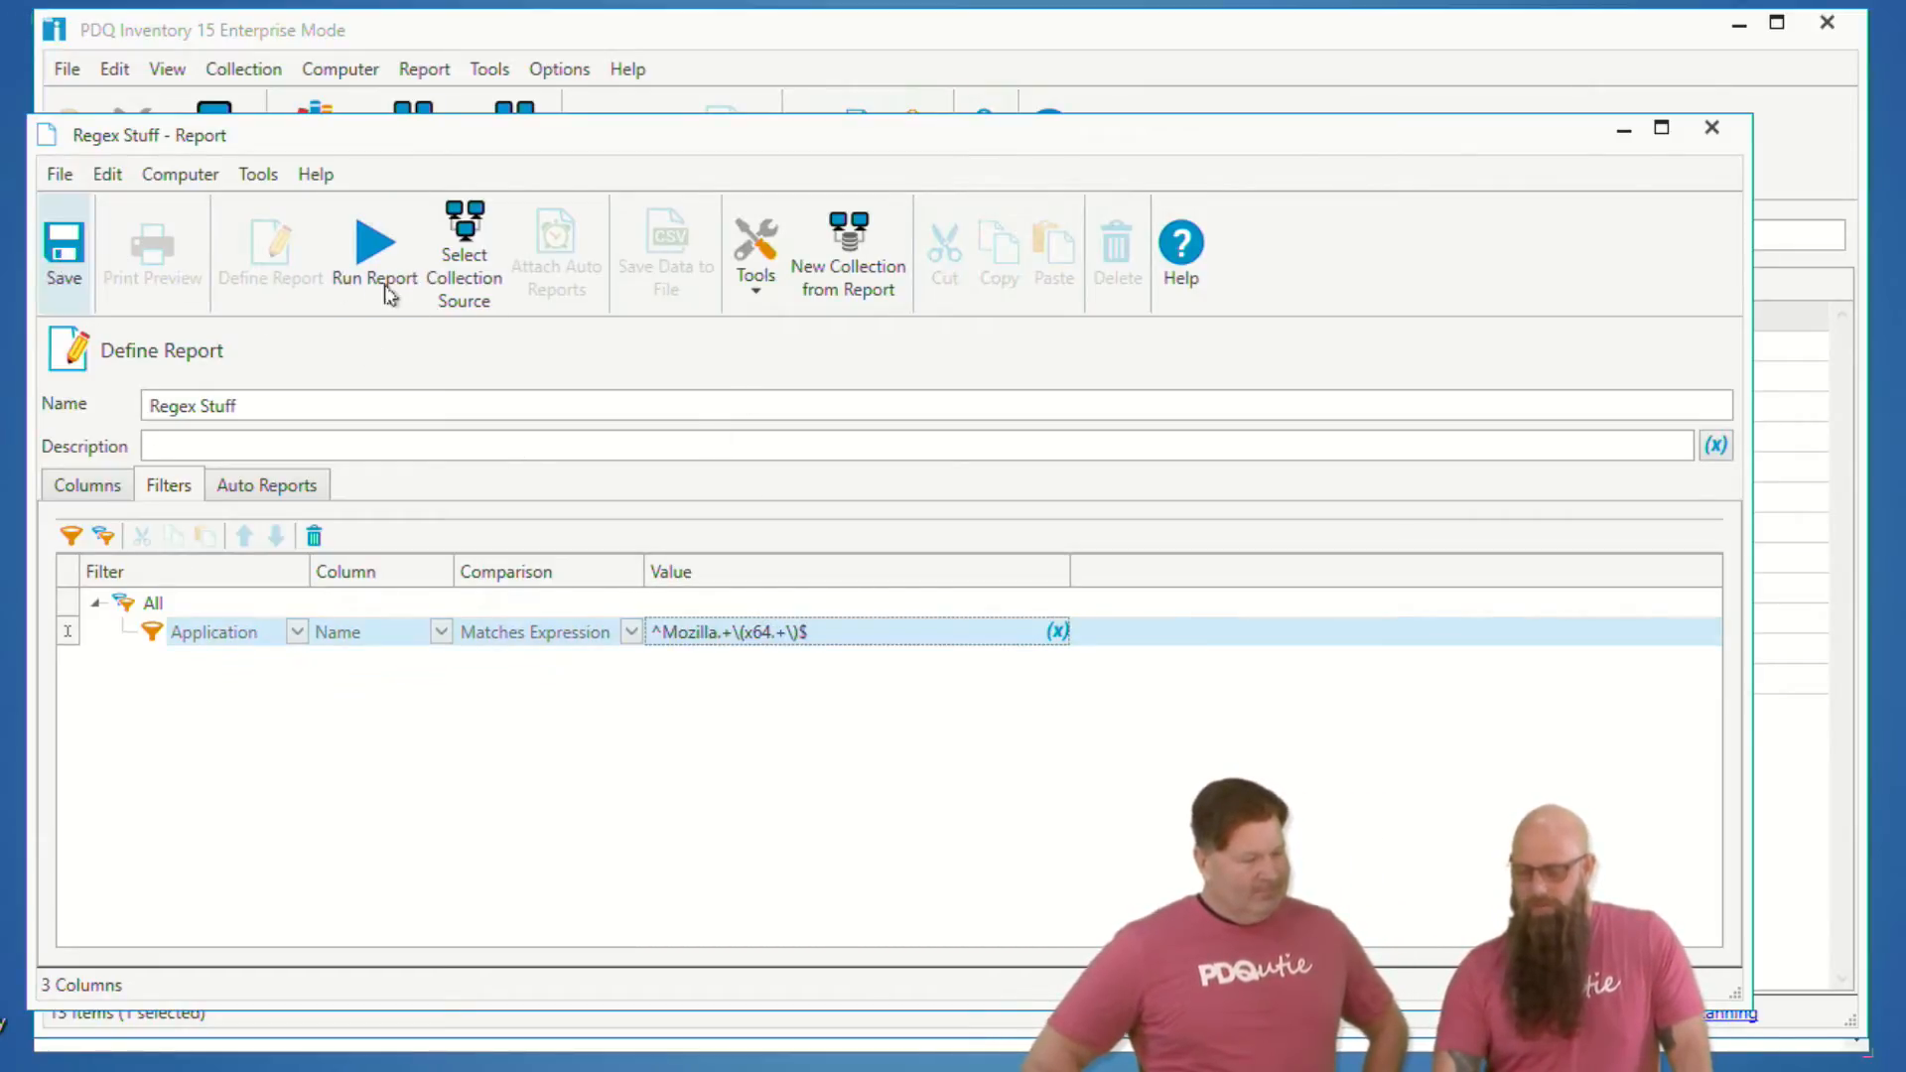
left_click(1711, 130)
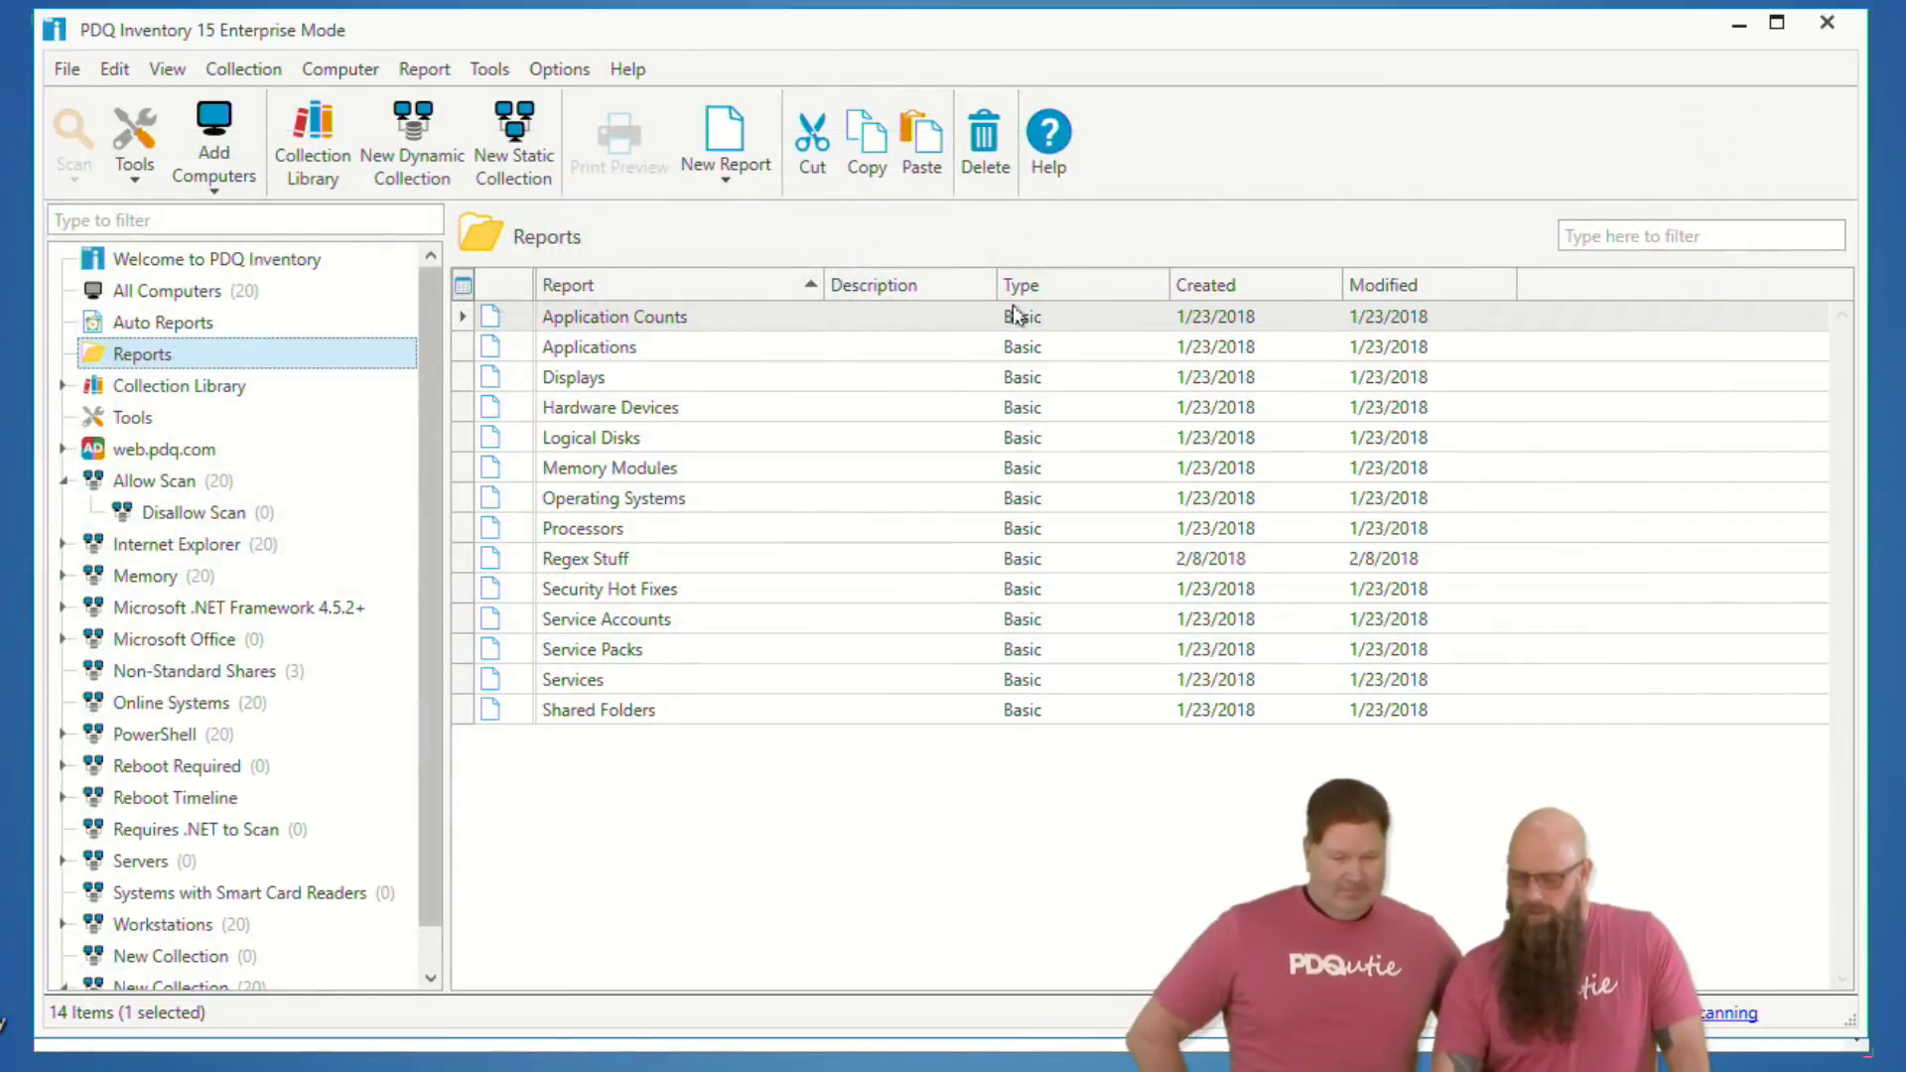
- Expand the Microsoft Office collections and open the Microsoft Office 2013 dynamic collection for editing
scroll(189, 715, "down", 1)
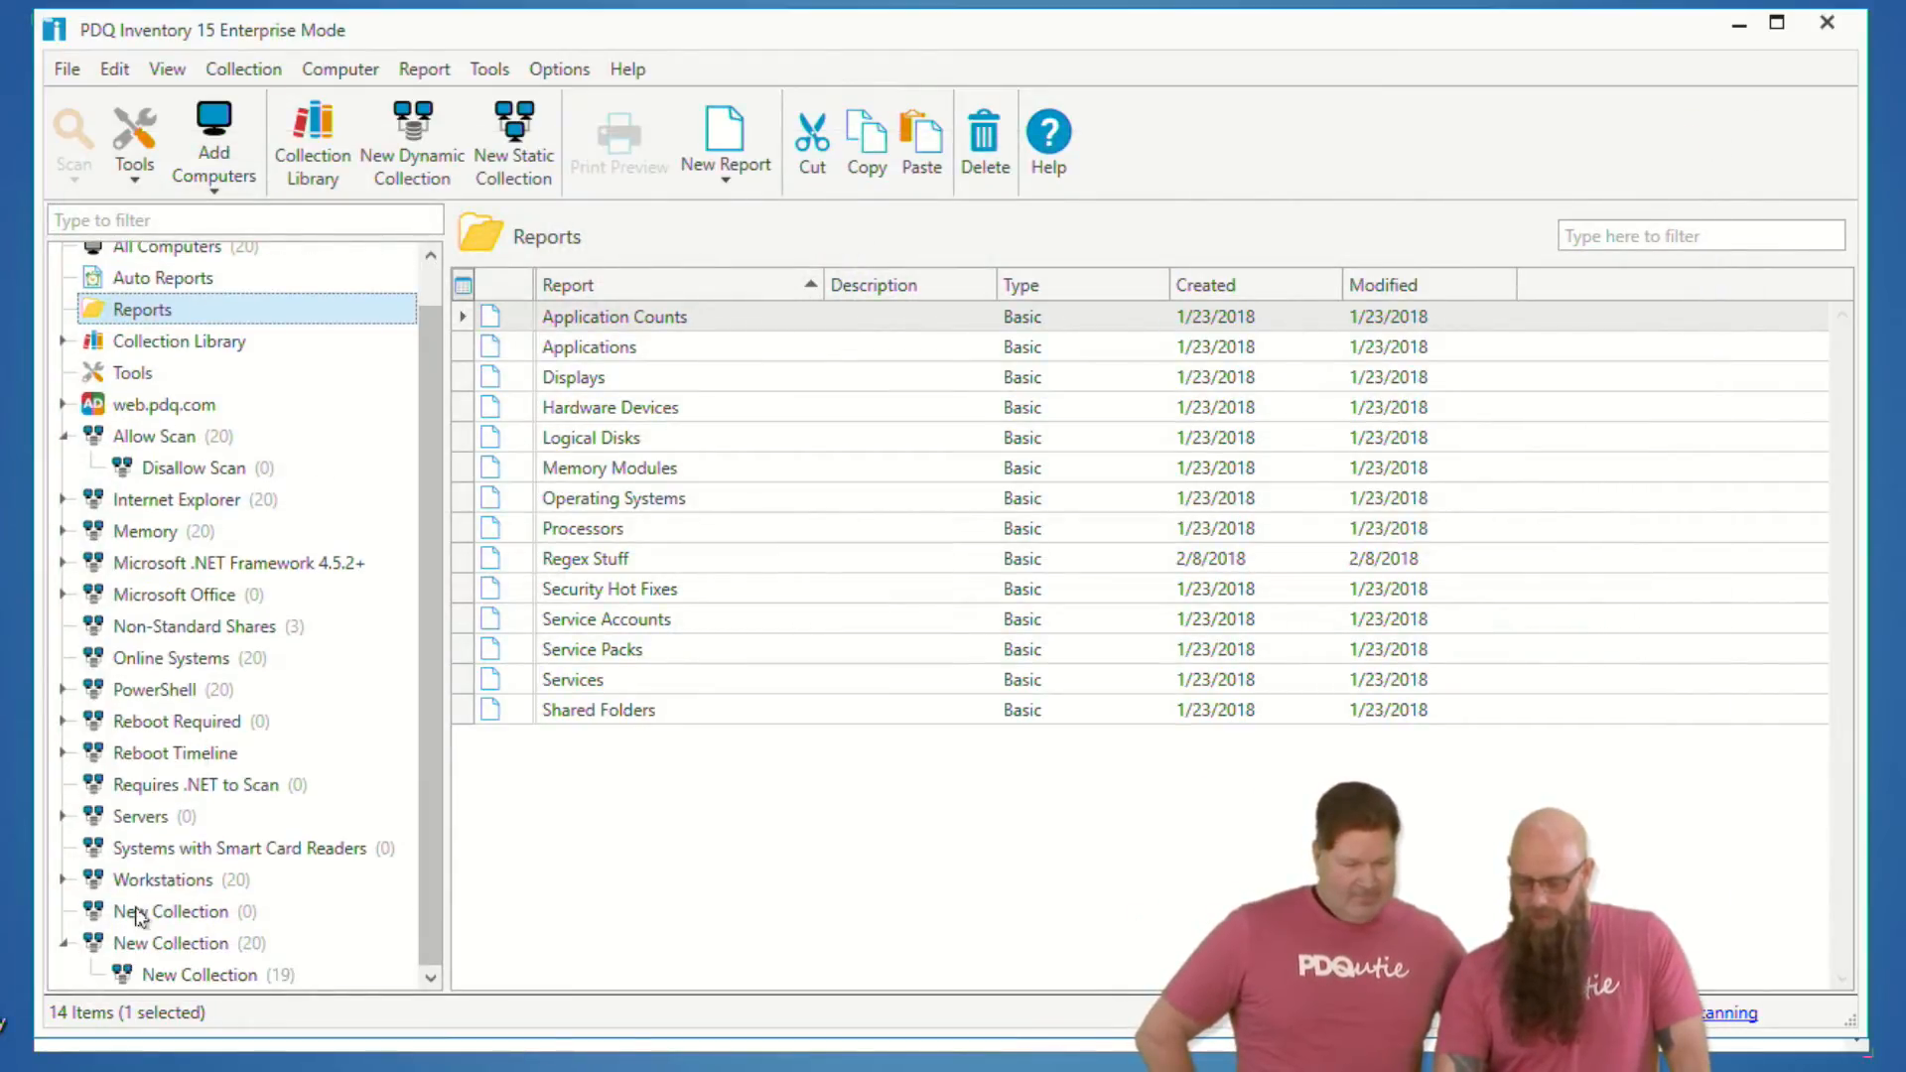
left_click(63, 595)
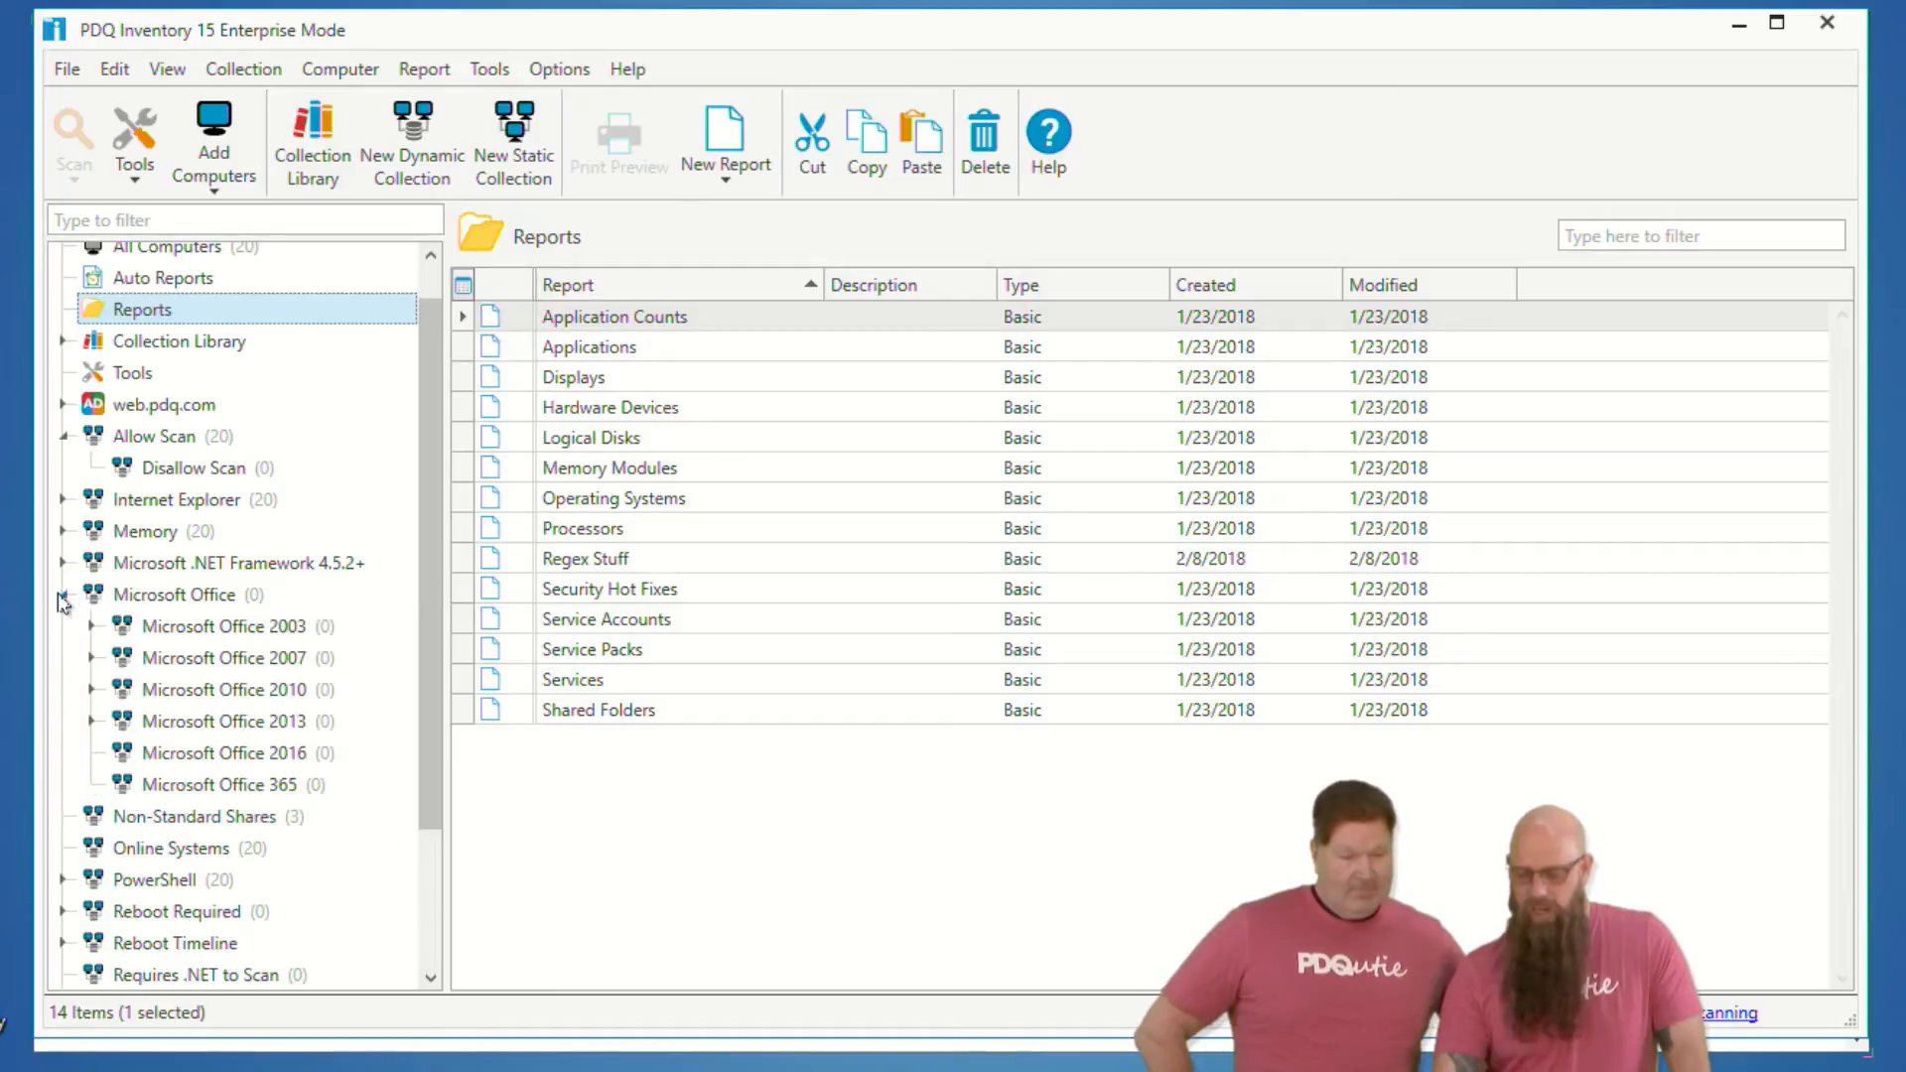
left_click(91, 721)
left_click(204, 757)
left_click(214, 725)
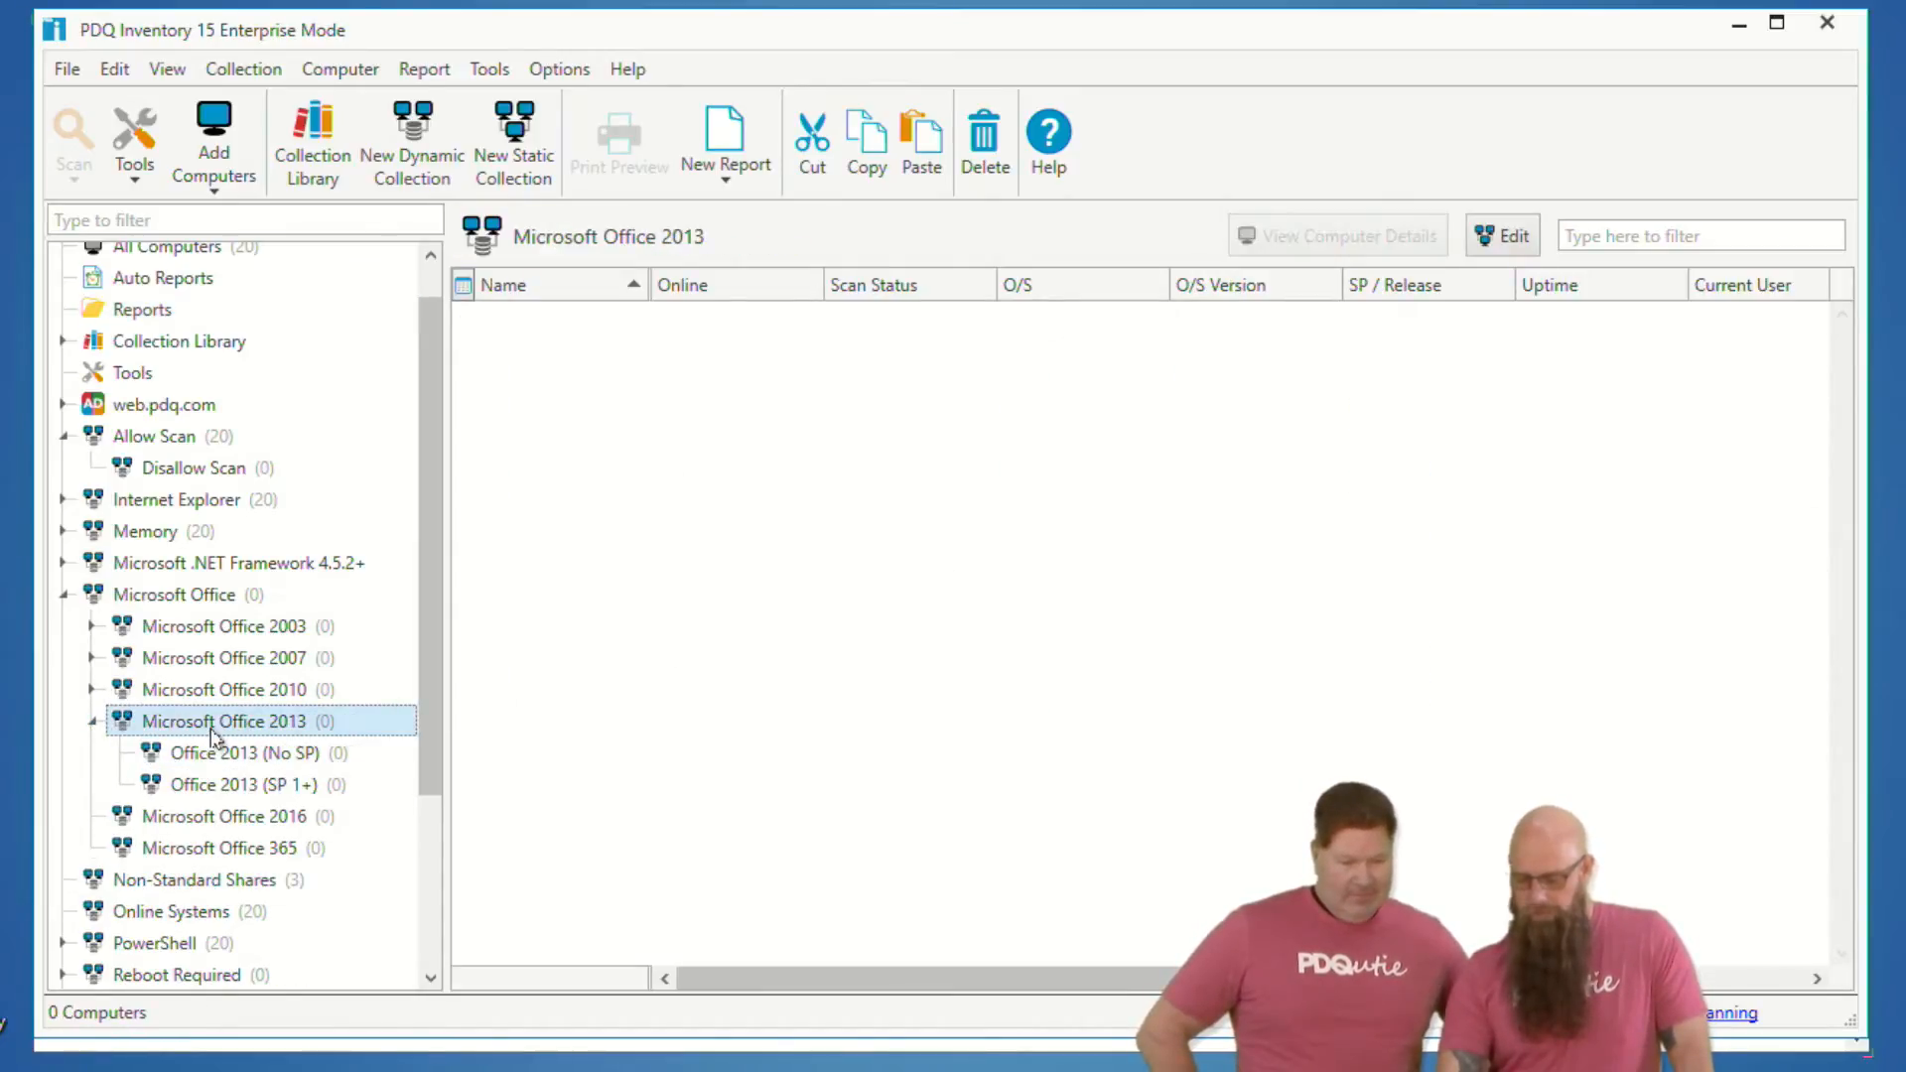
left_click(205, 723)
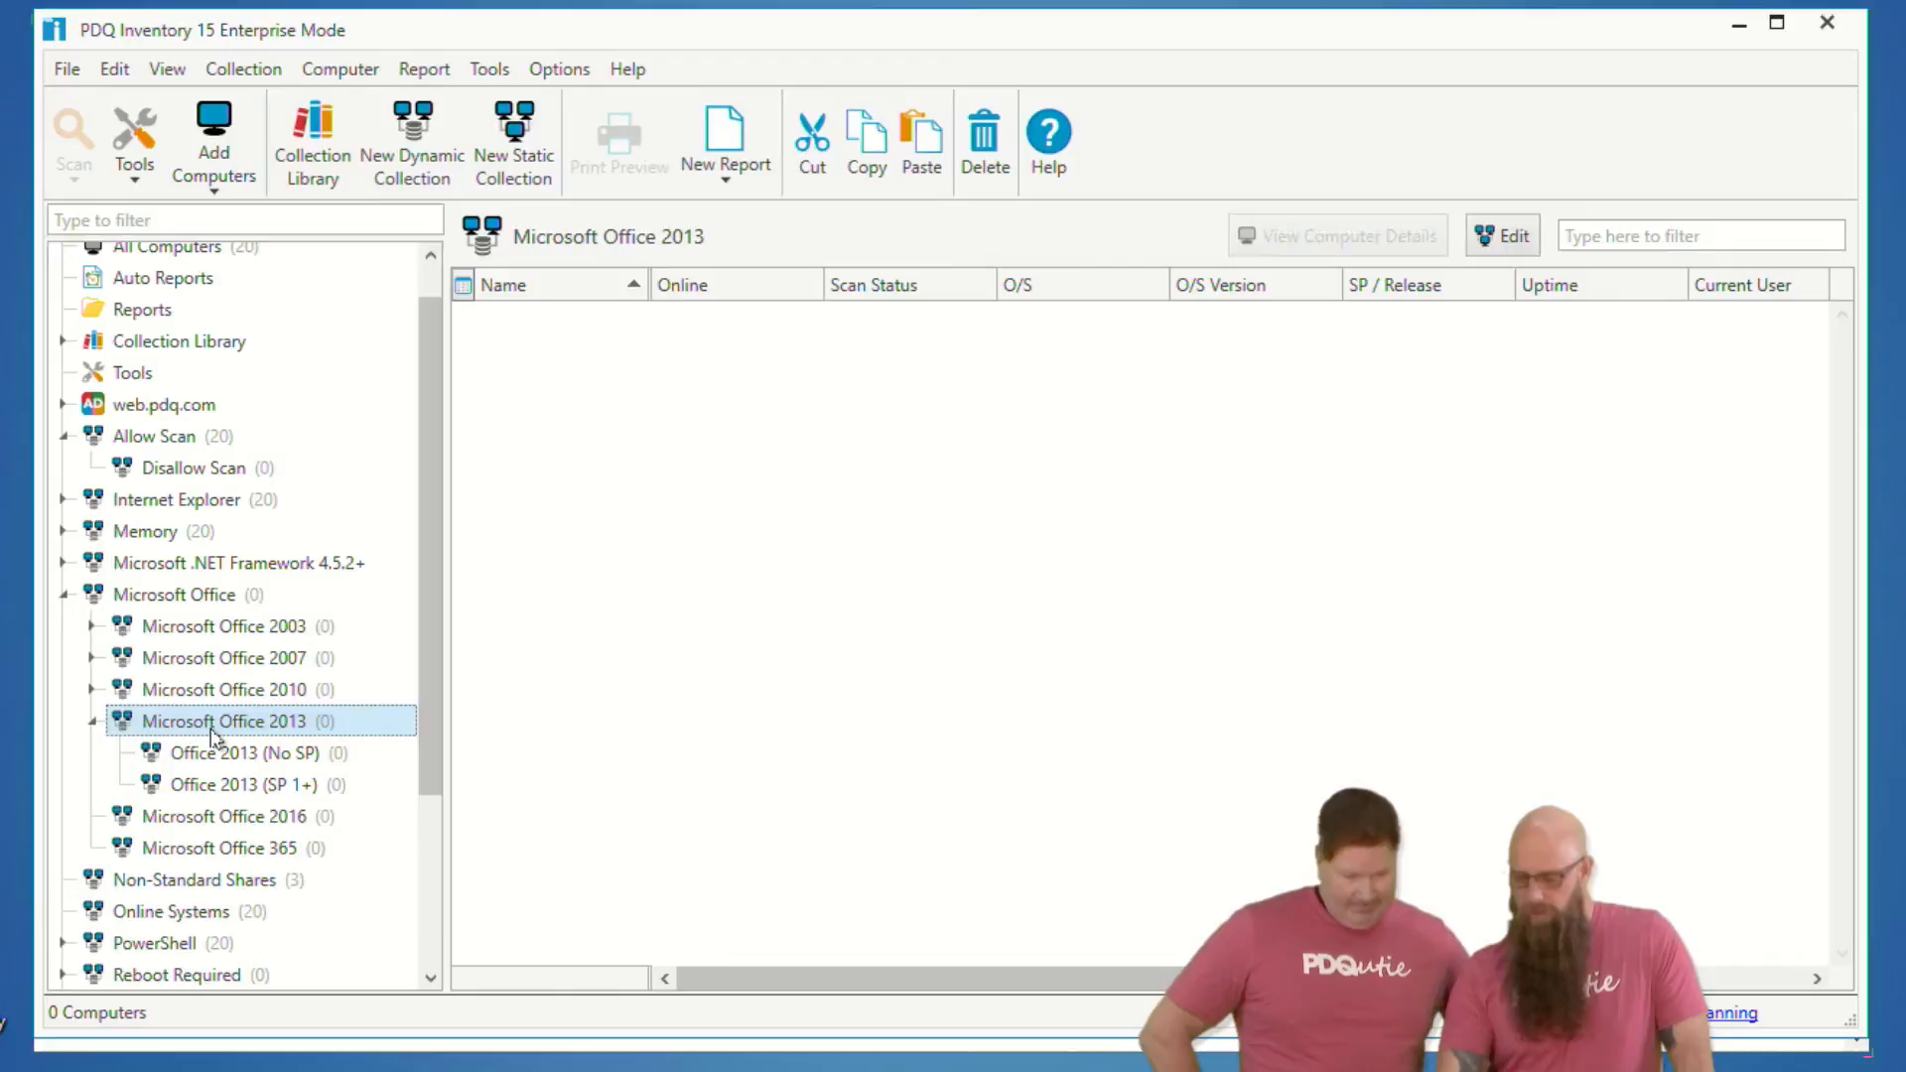
double_click(205, 722)
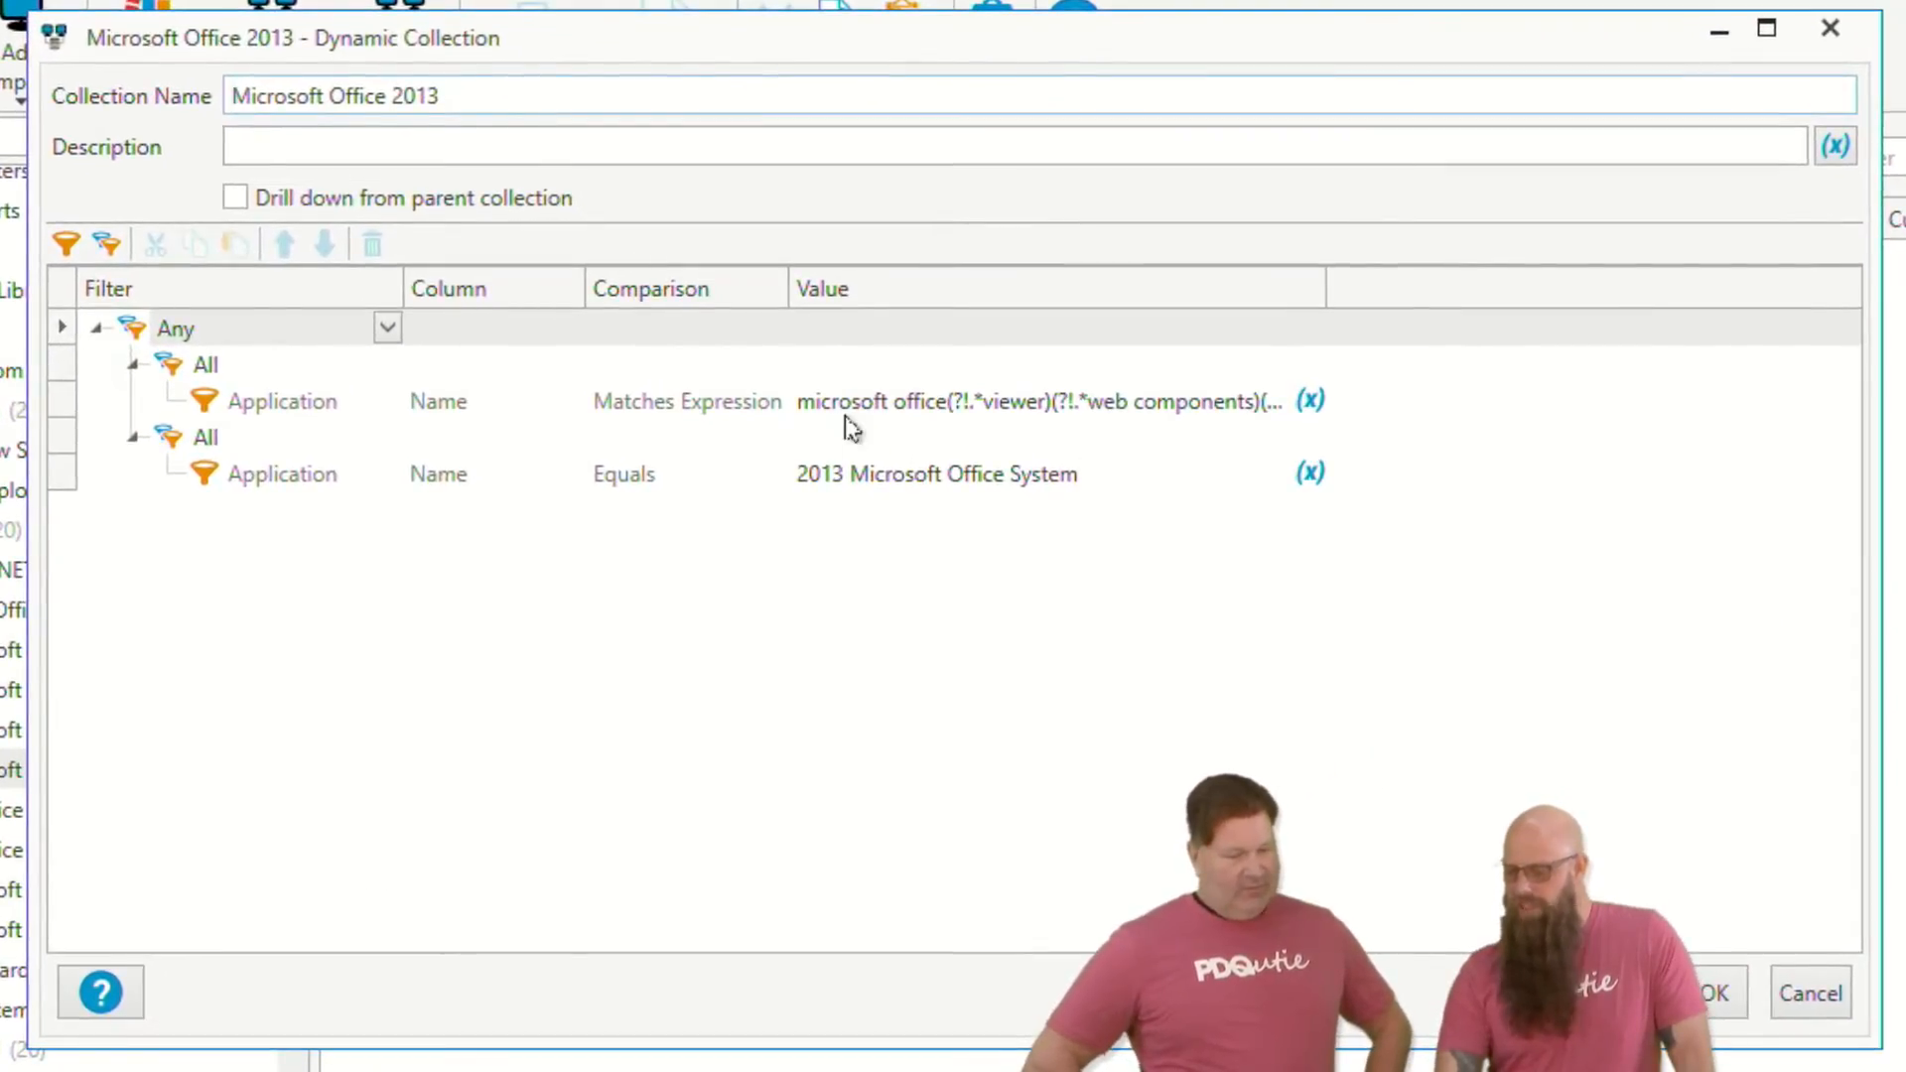
- Copy the whole Matches Expression value of the application name filter and paste it into a new Notepad document
left_click(956, 403)
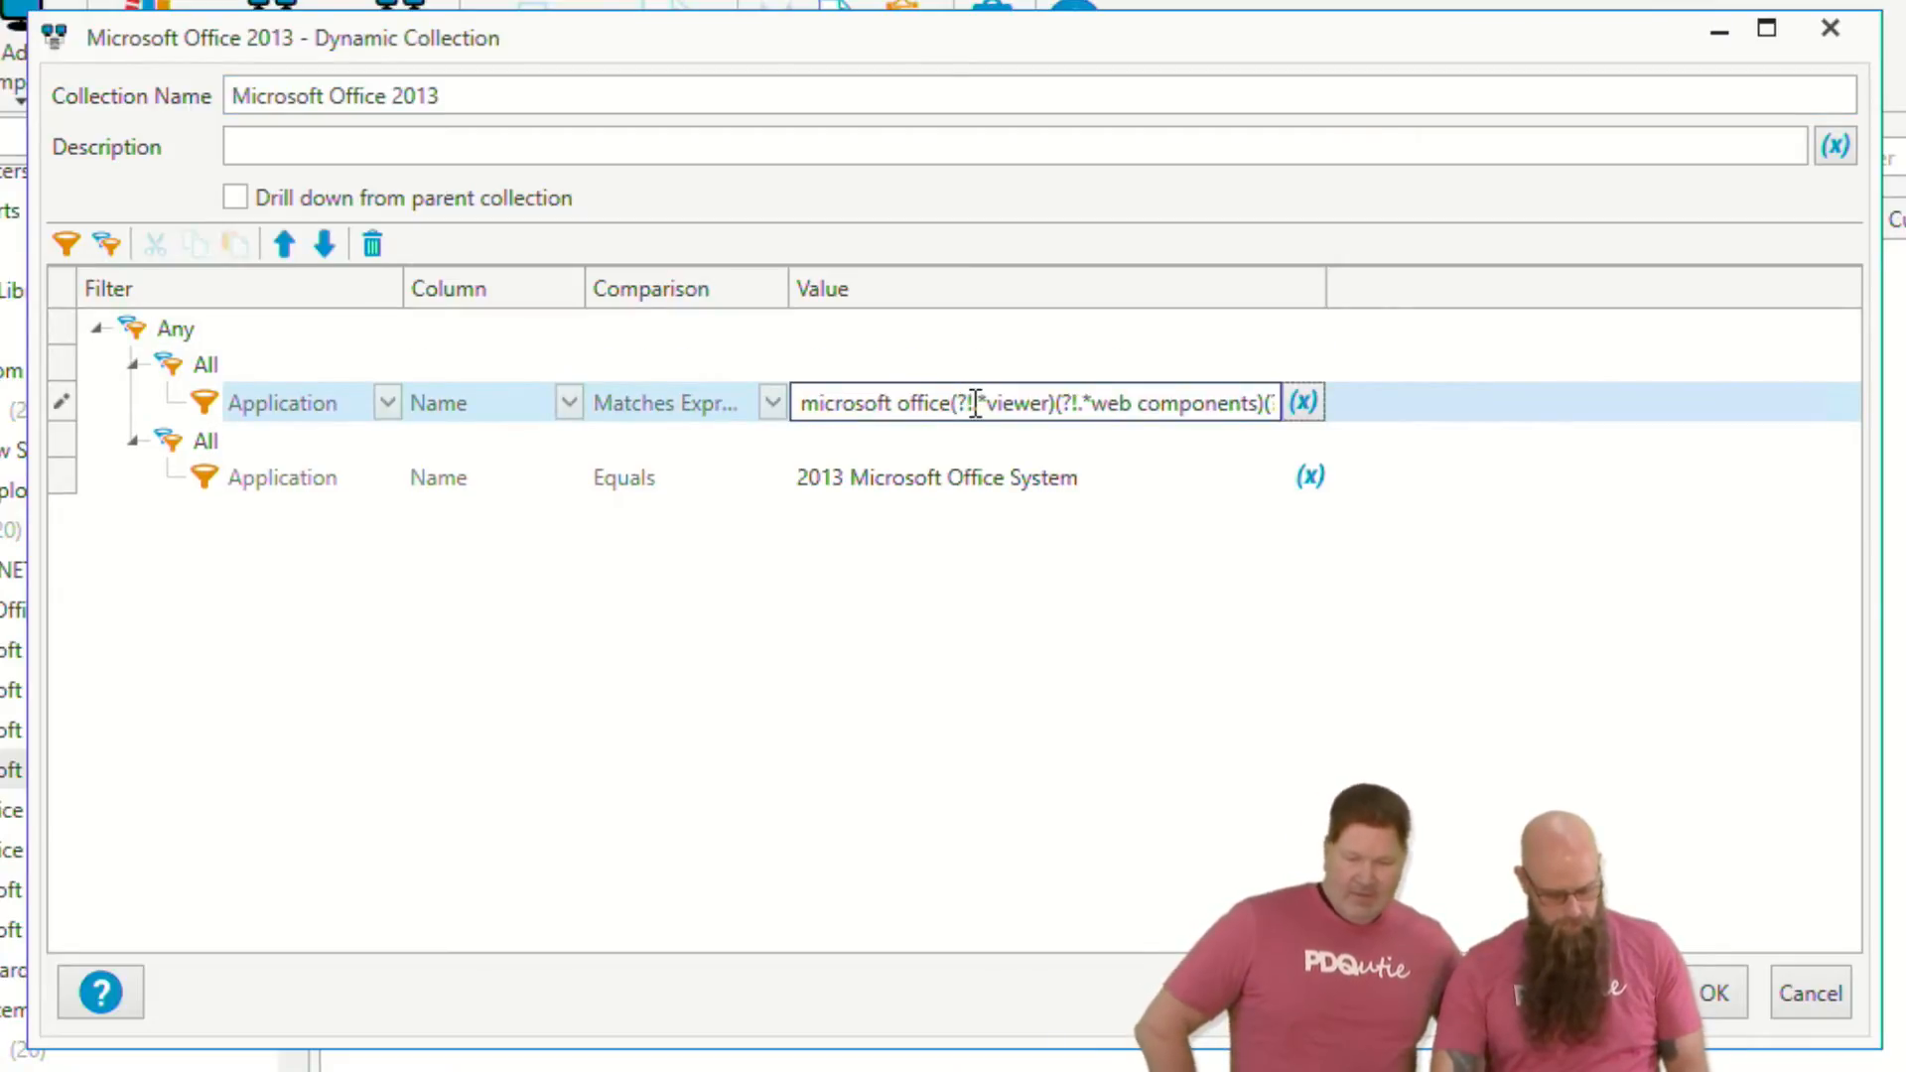
key("ctrl+a")
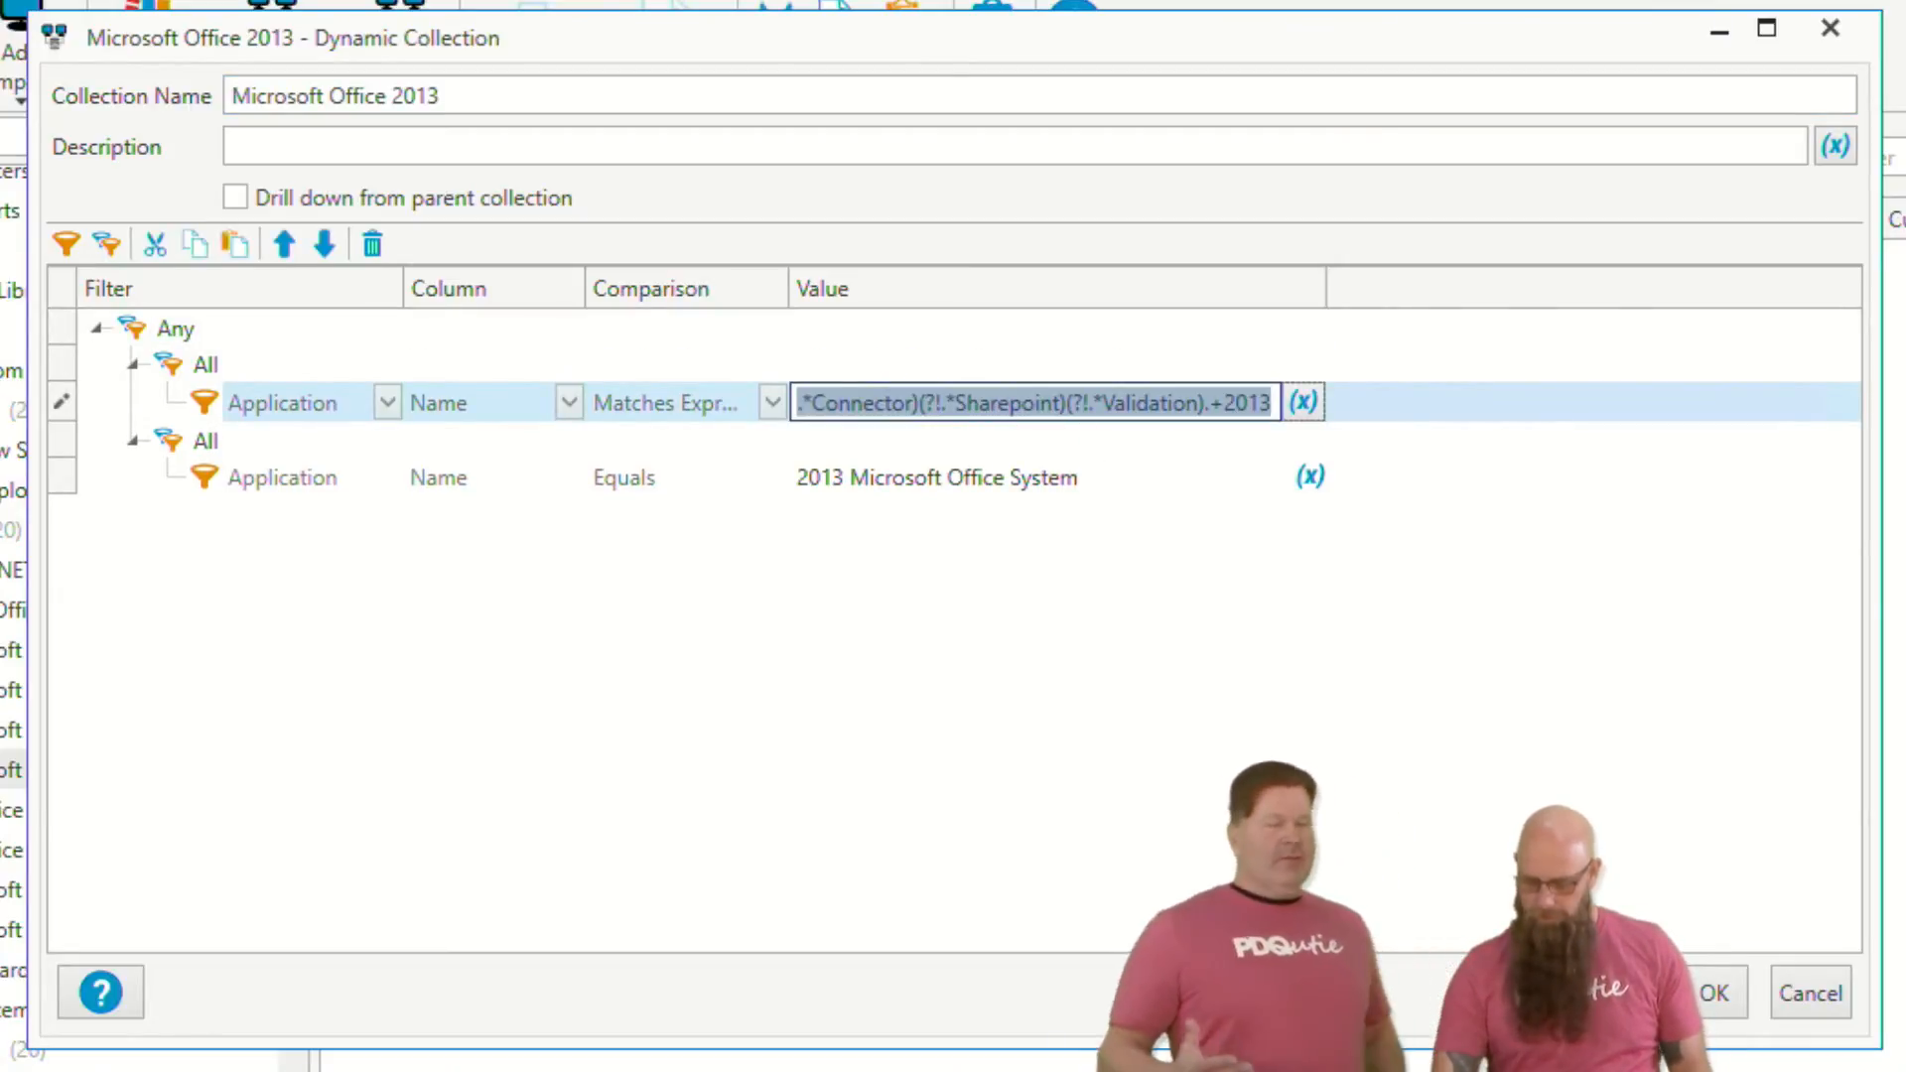
key("super")
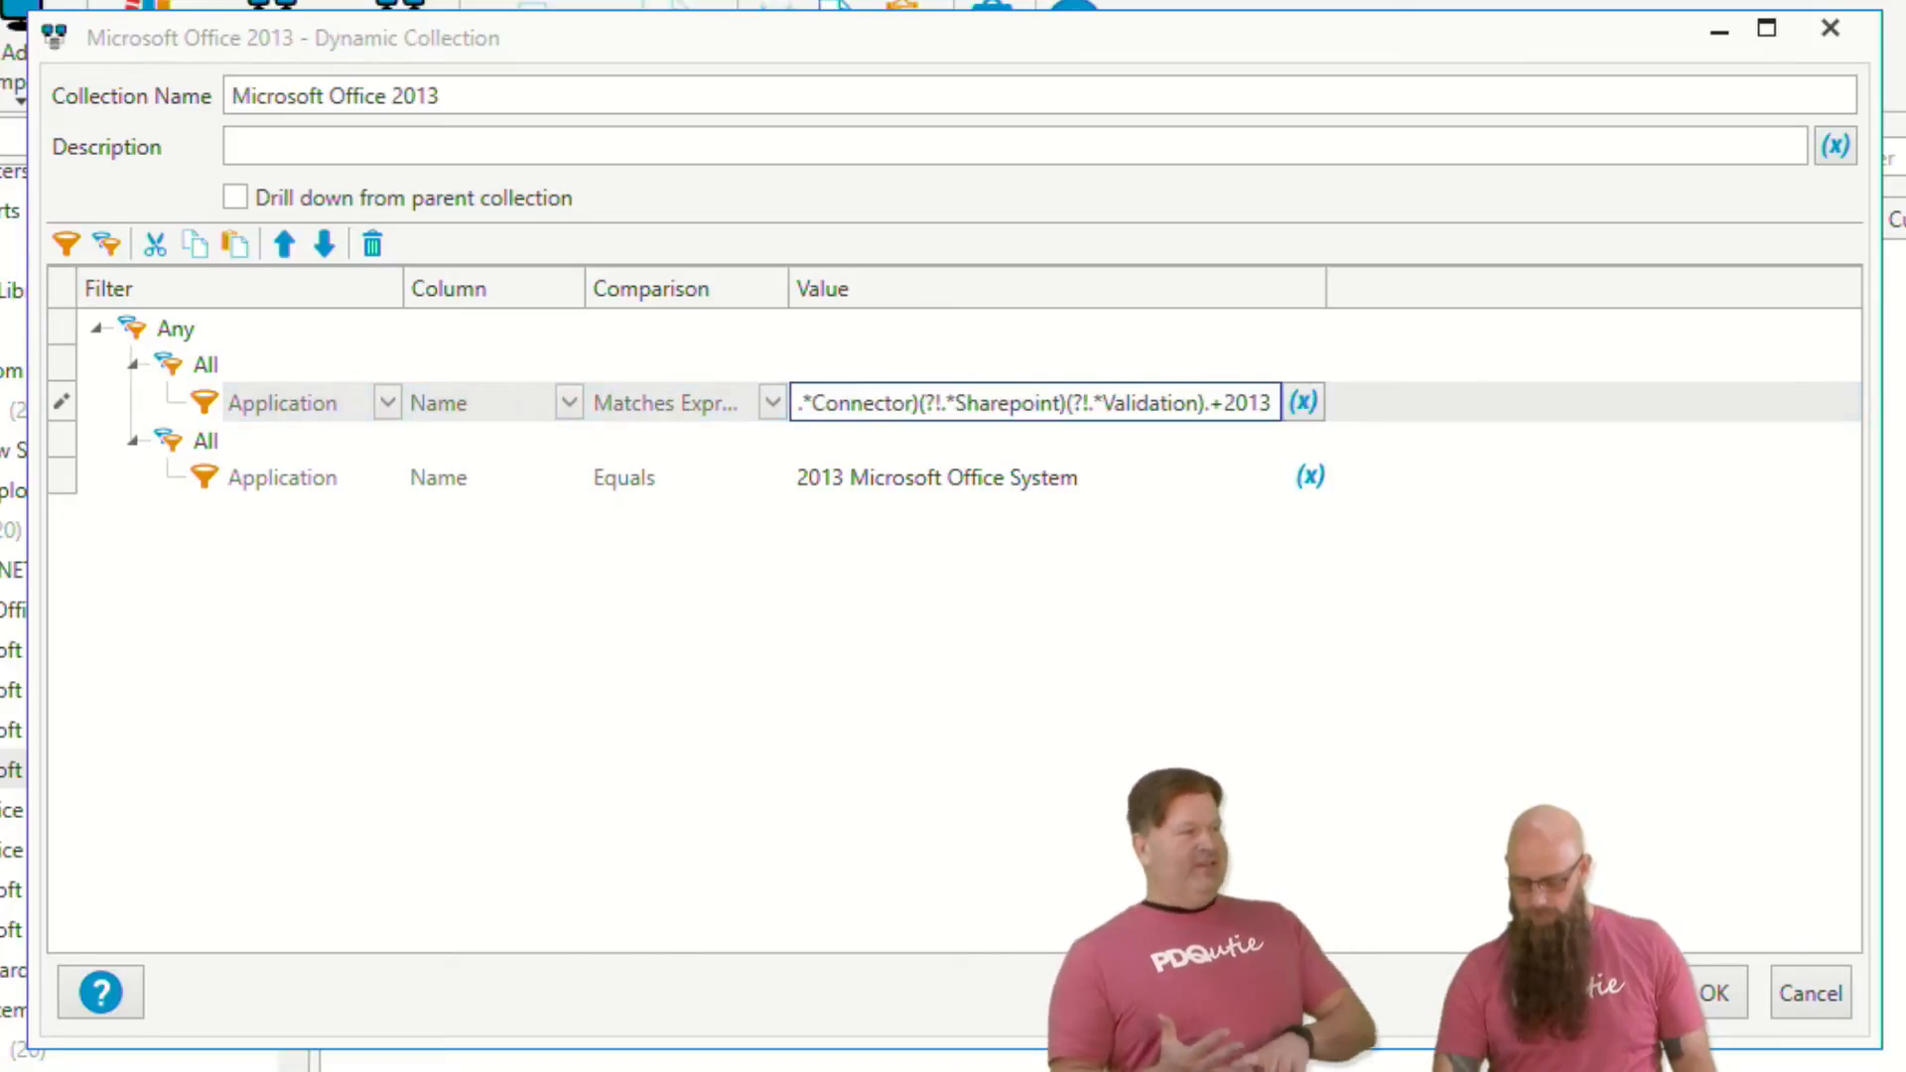
key("super+r")
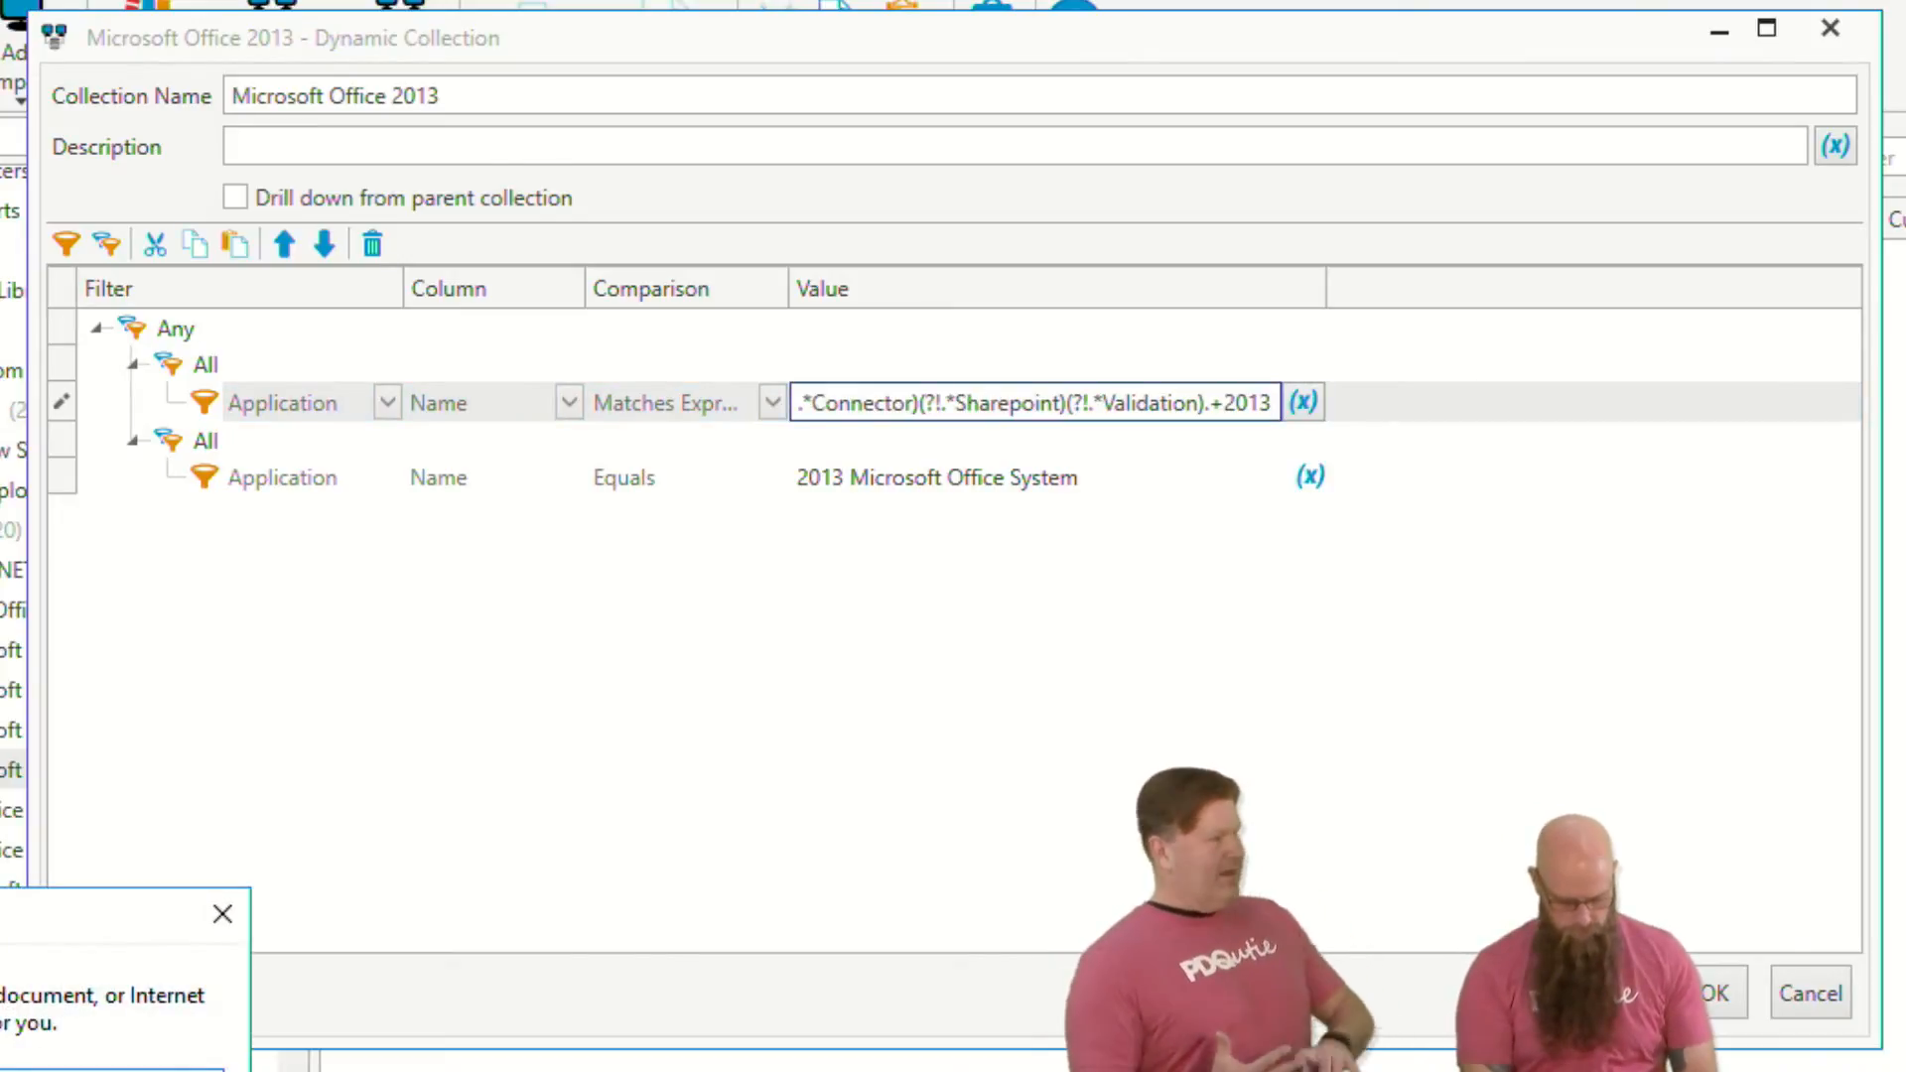
key("Return")
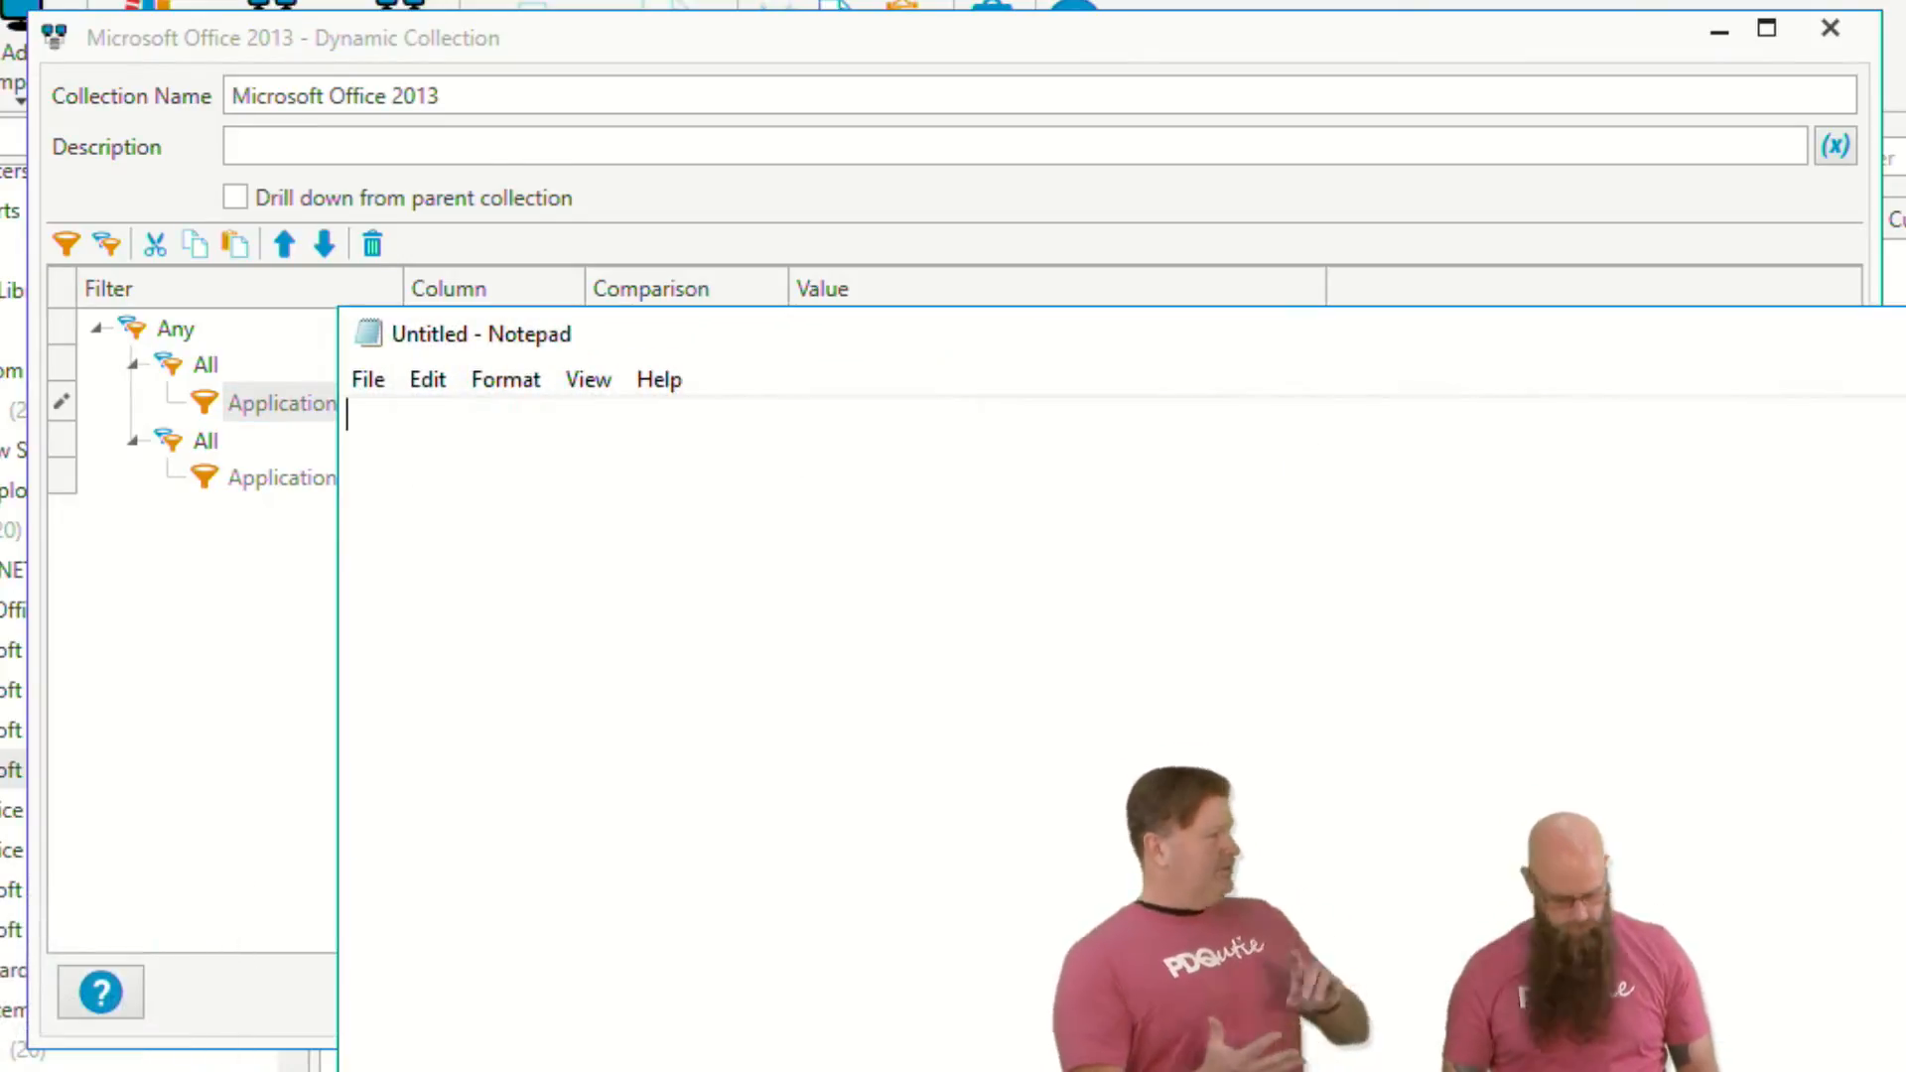
key("ctrl+v")
- Move and widen the Notepad window so the entire pasted expression fits on one line
left_click_drag(977, 333, 648, 139)
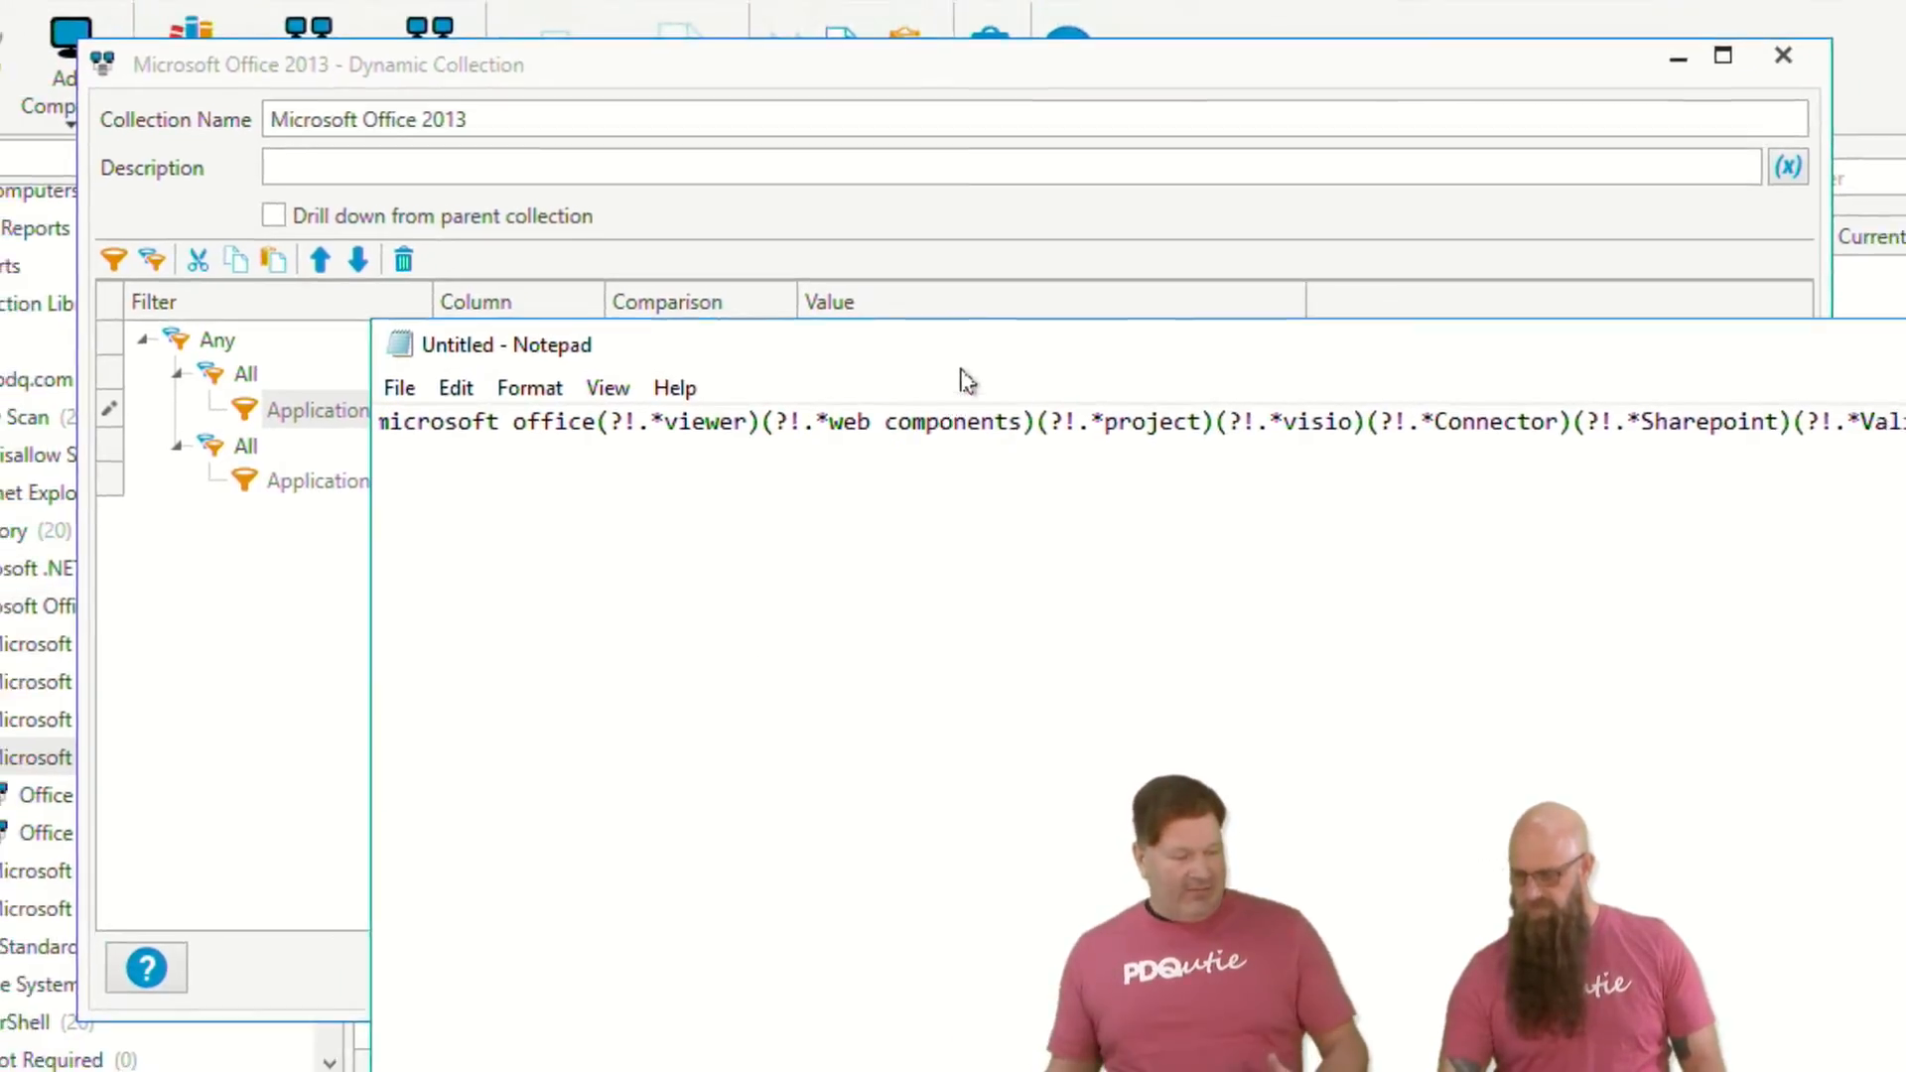
left_click_drag(716, 221, 711, 195)
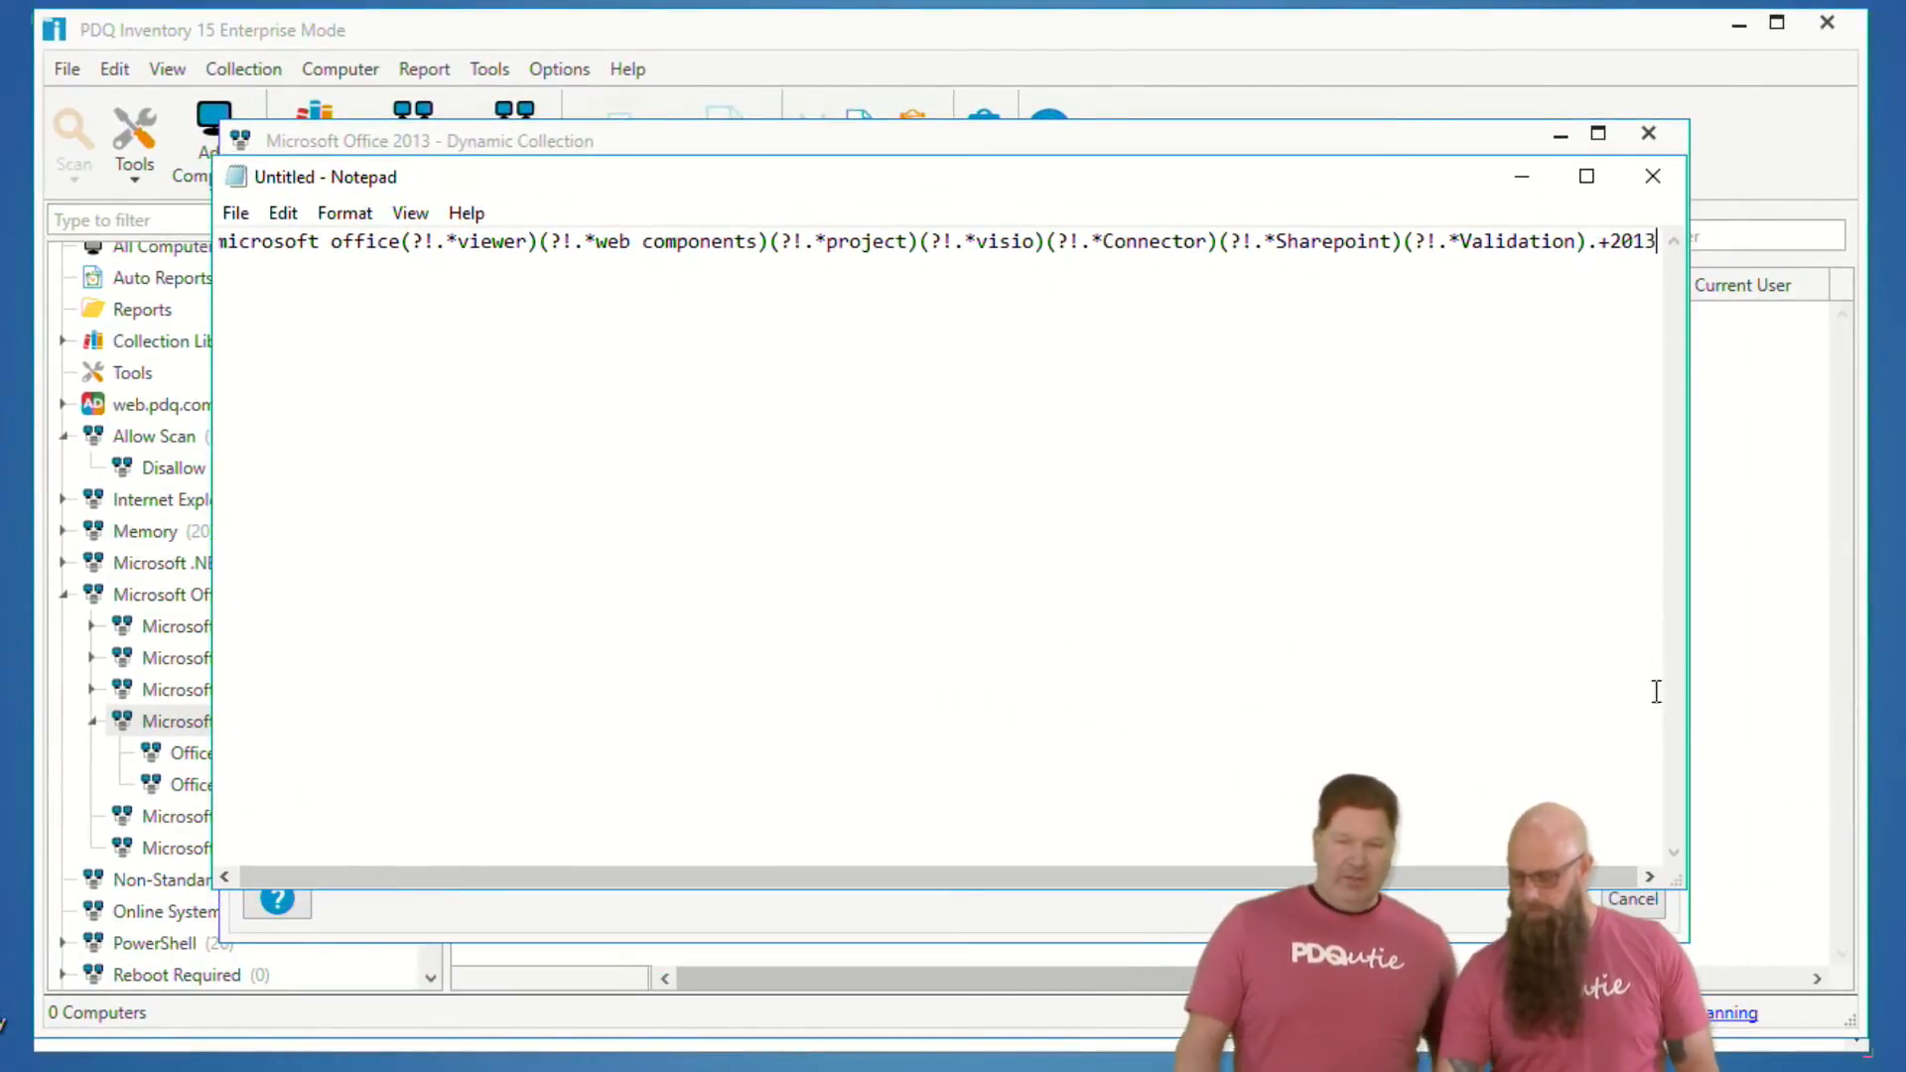
left_click_drag(1685, 672, 1820, 675)
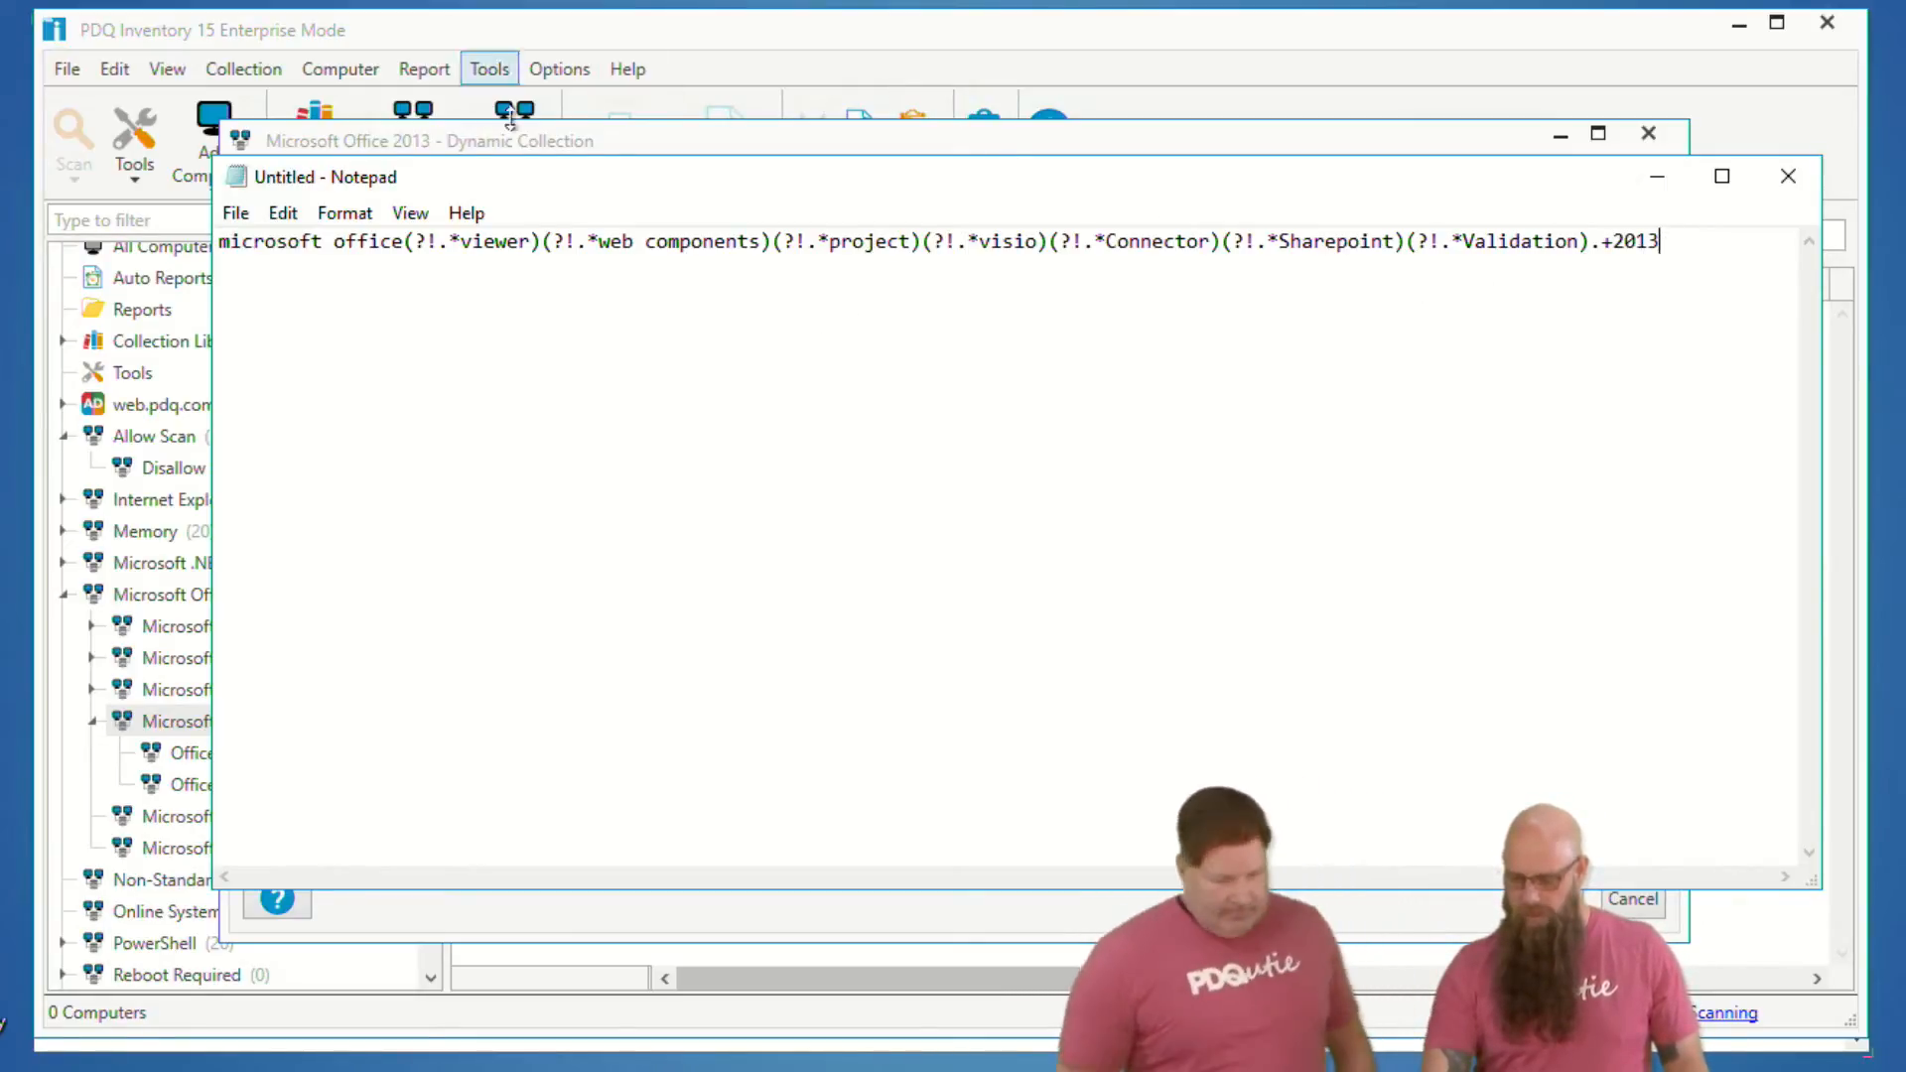
- Cancel editing of the Microsoft Office 2013 collection in PDQ Inventory and select the parent Microsoft Office collection
left_click(556, 139)
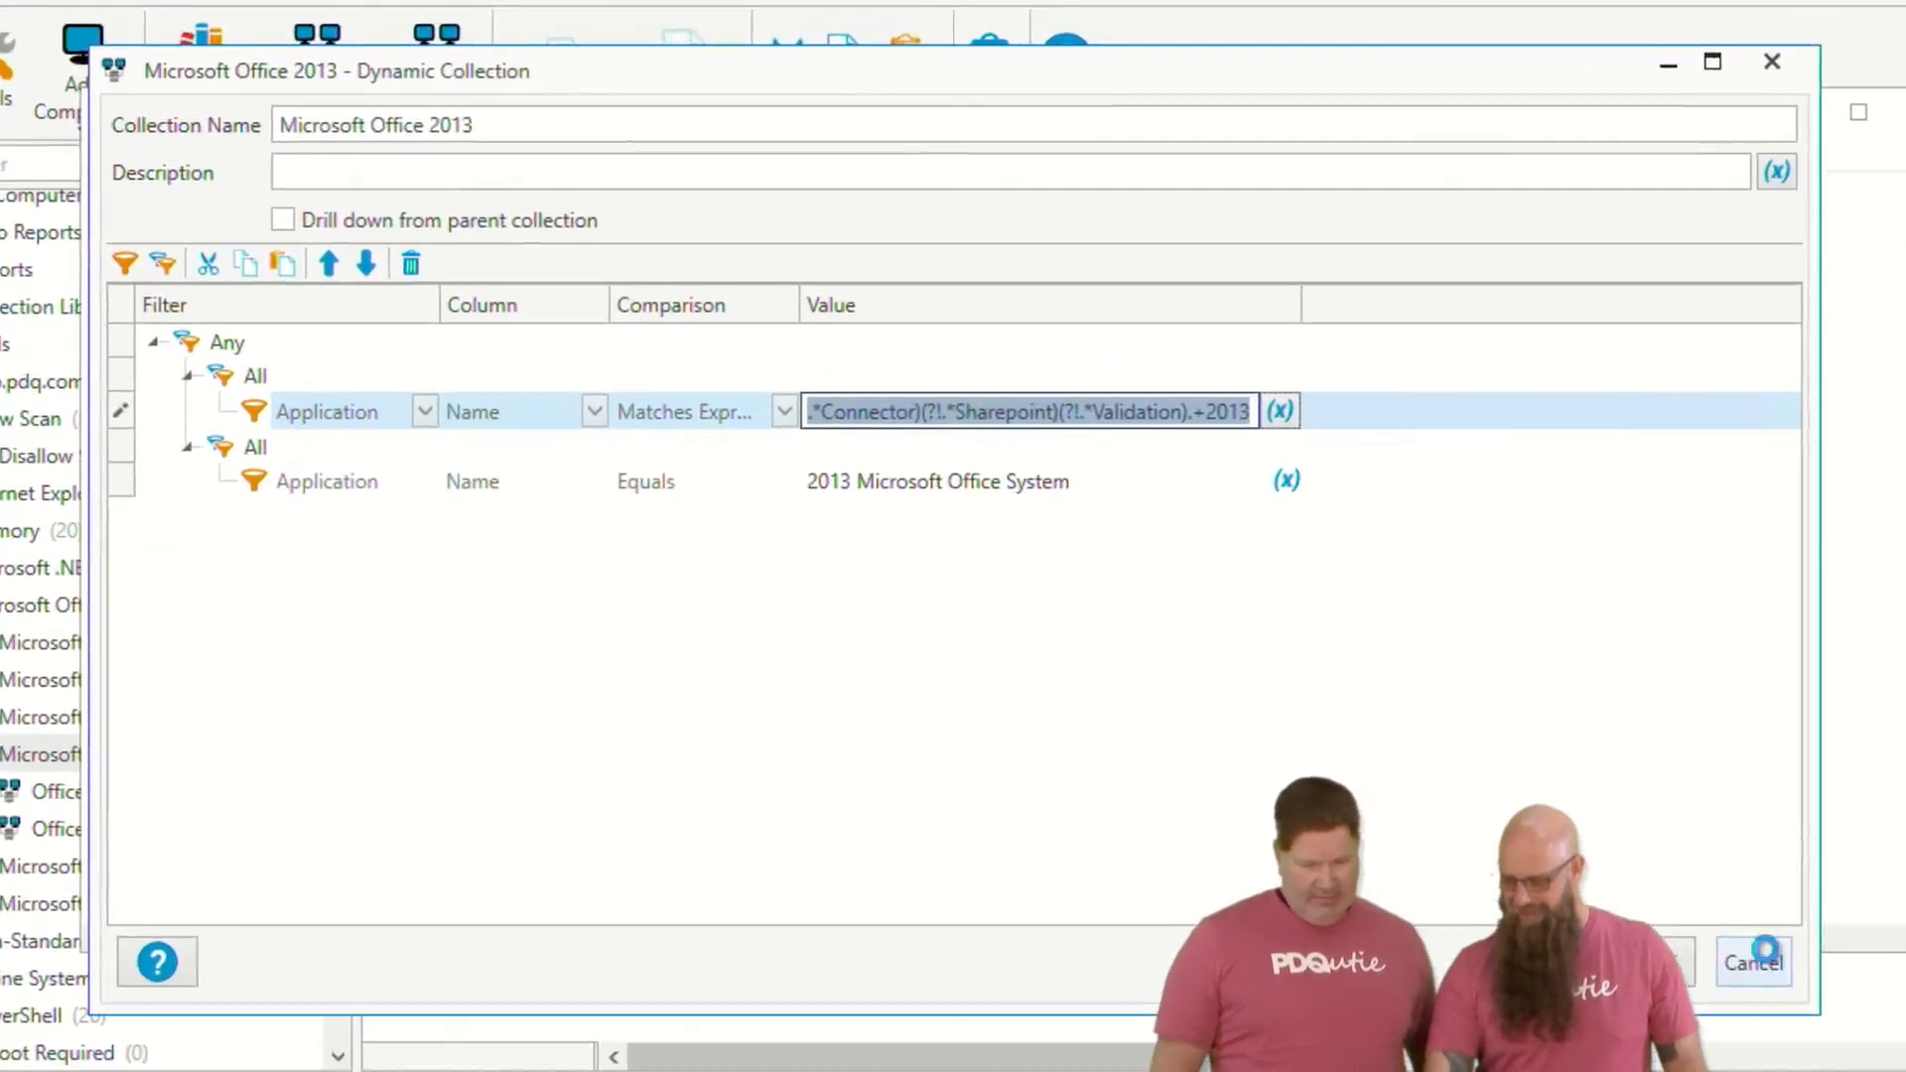
left_click(1634, 897)
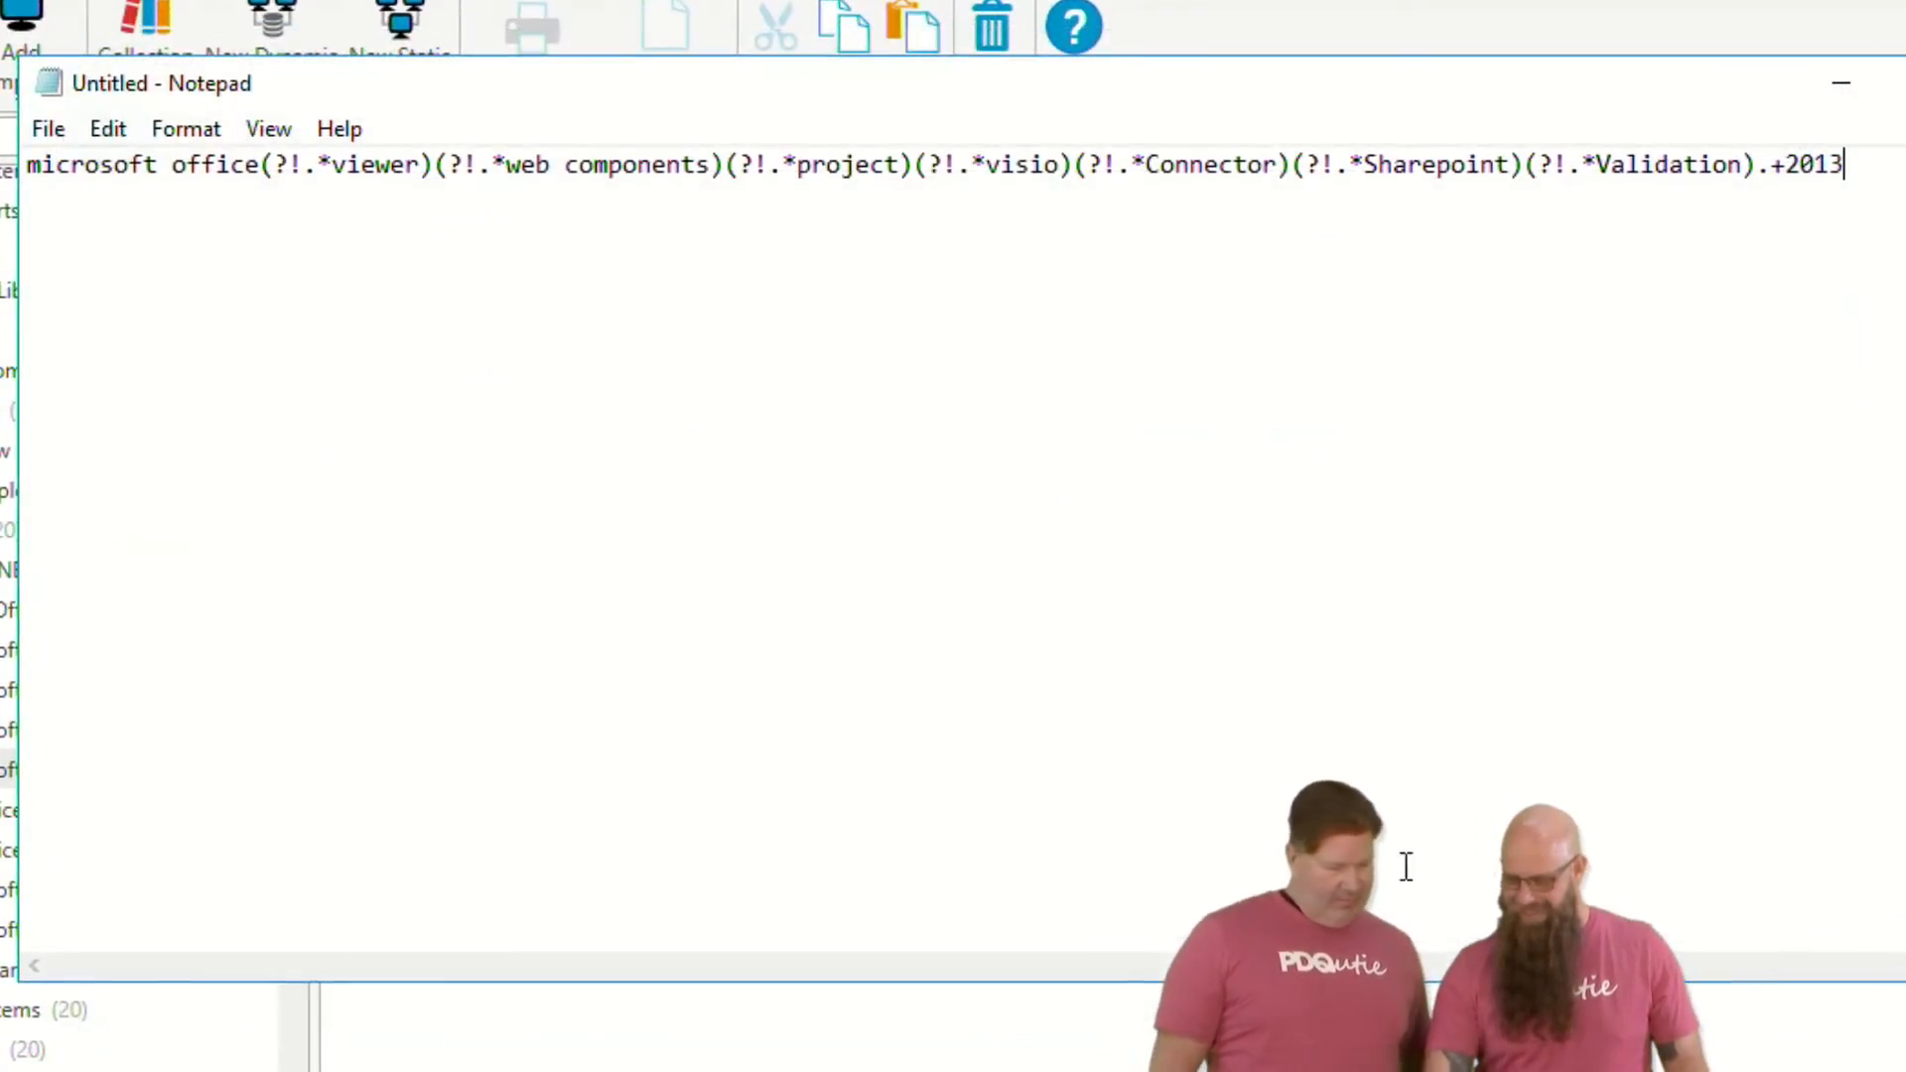
left_click(8, 769)
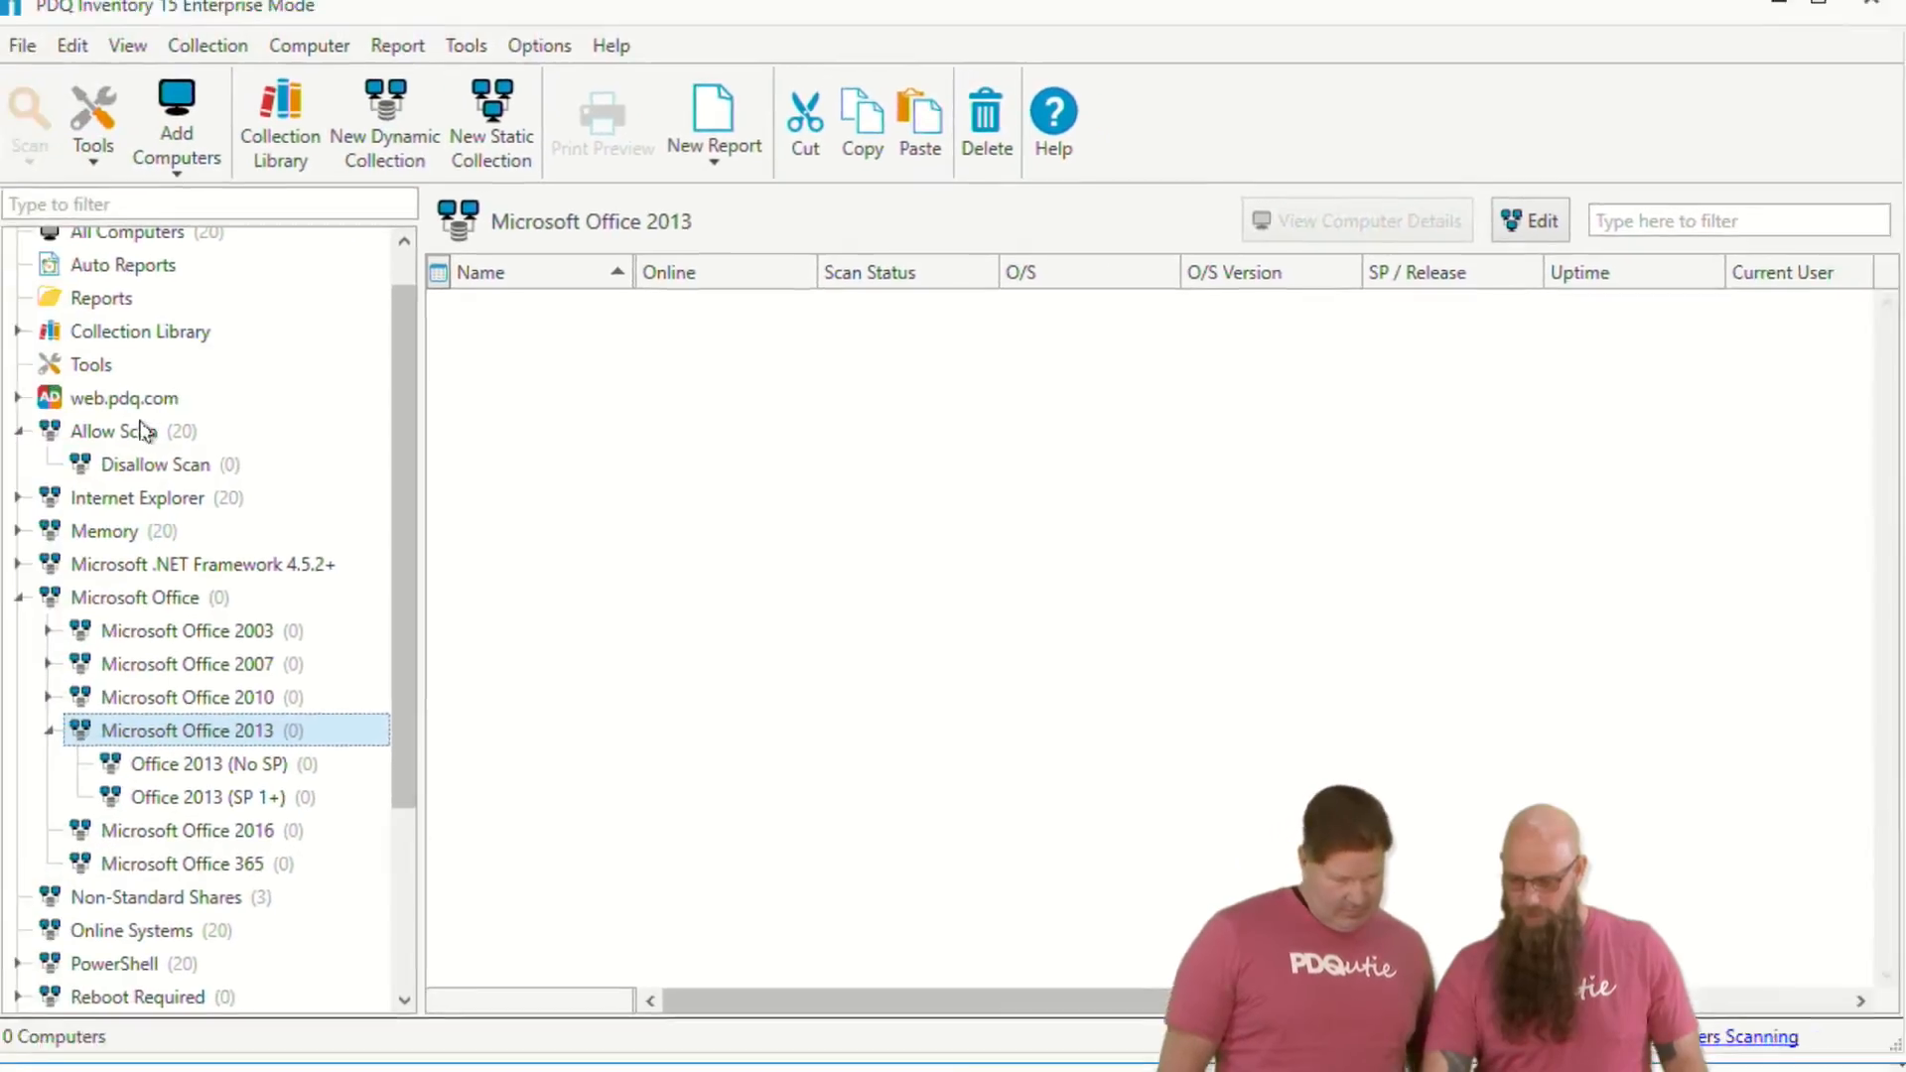
left_click(217, 600)
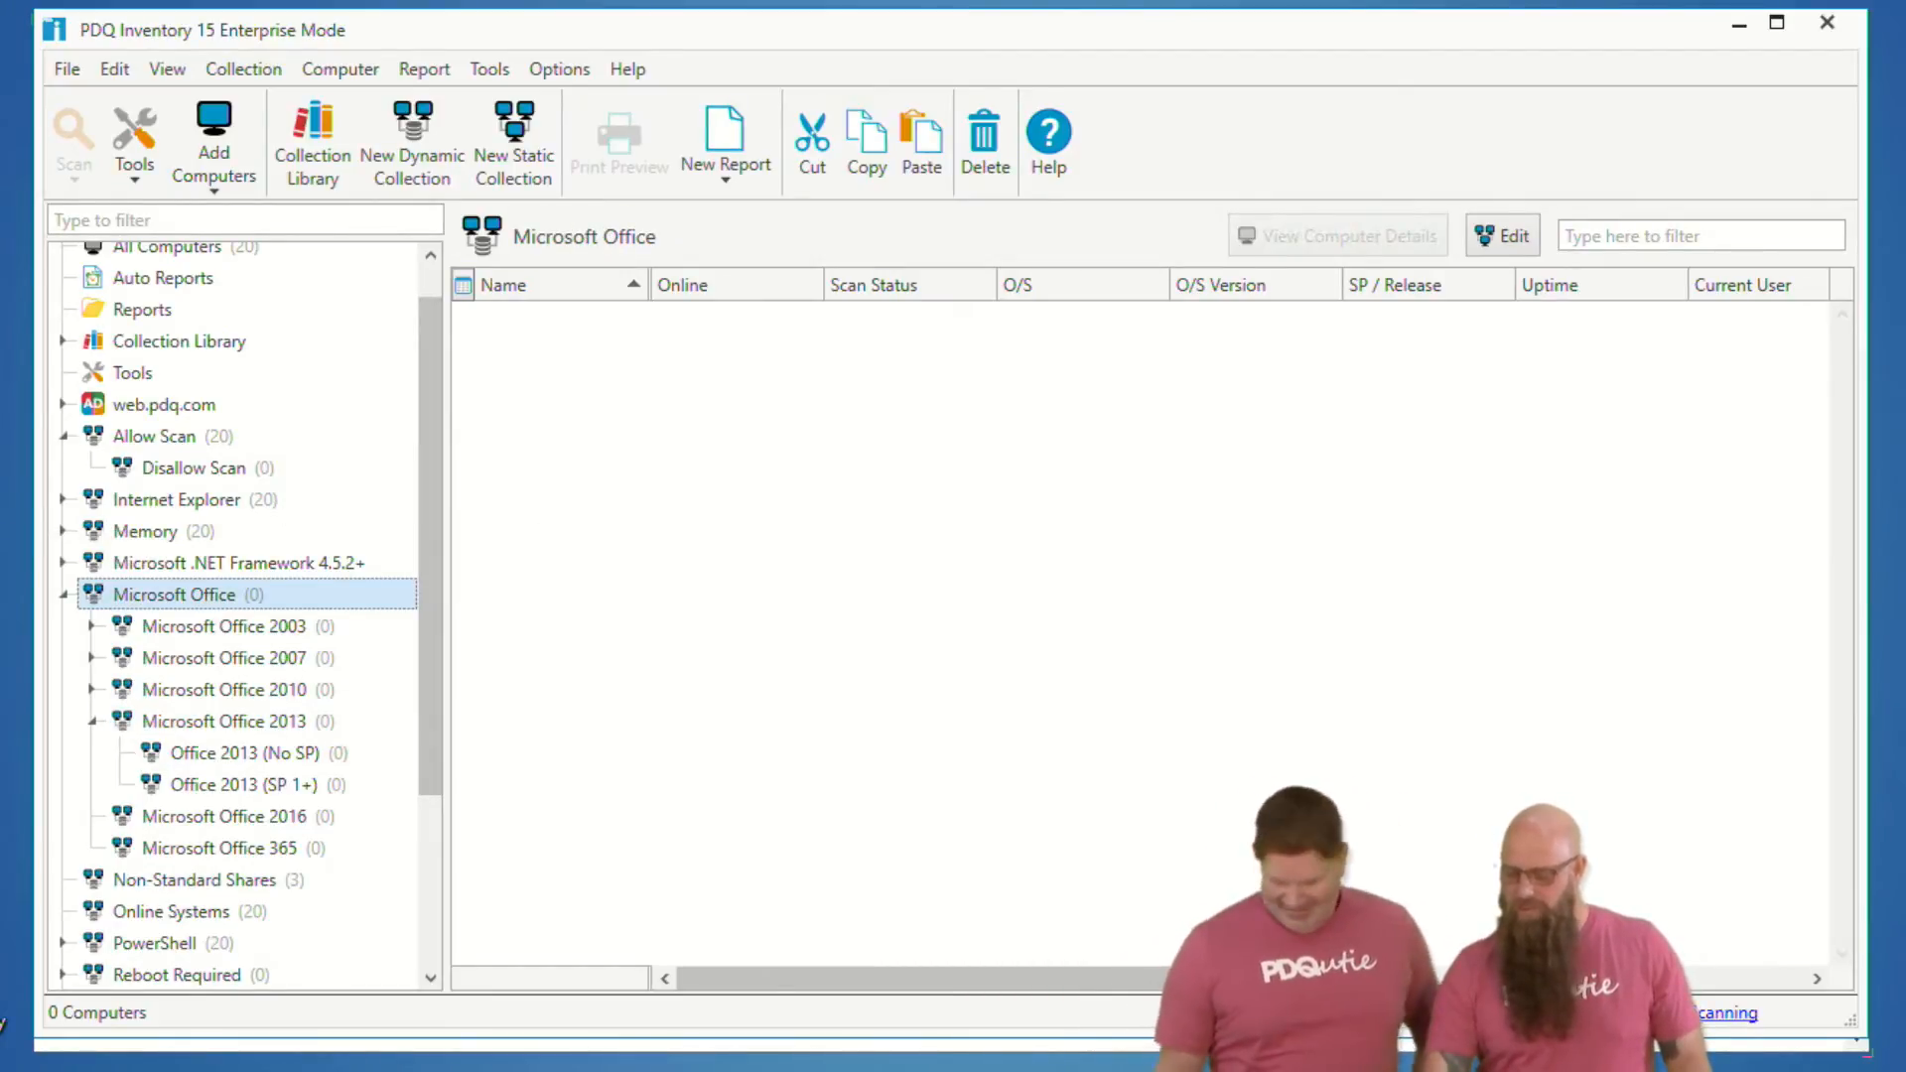
- Switch to the Online Regex Tester in Chrome and choose PCRE as the regular expression flavor
left_click(268, 1050)
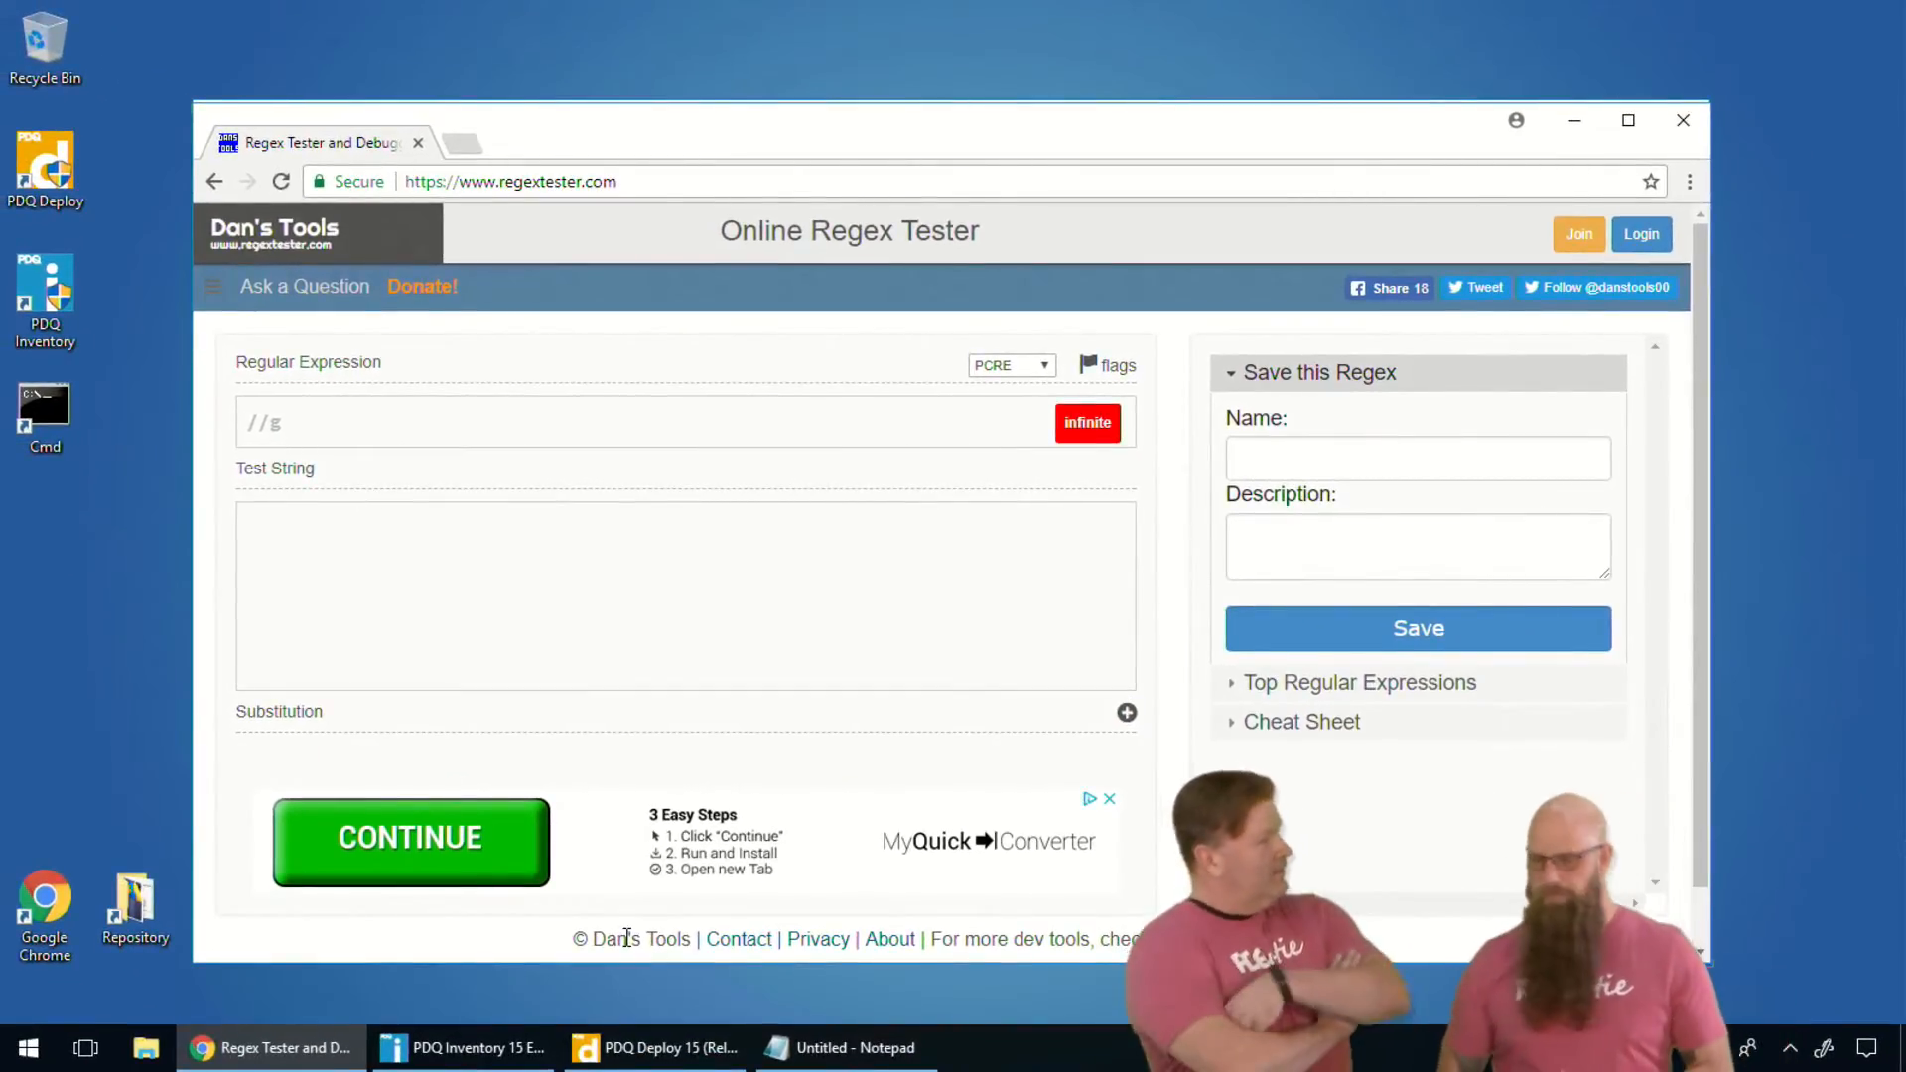
left_click(1037, 366)
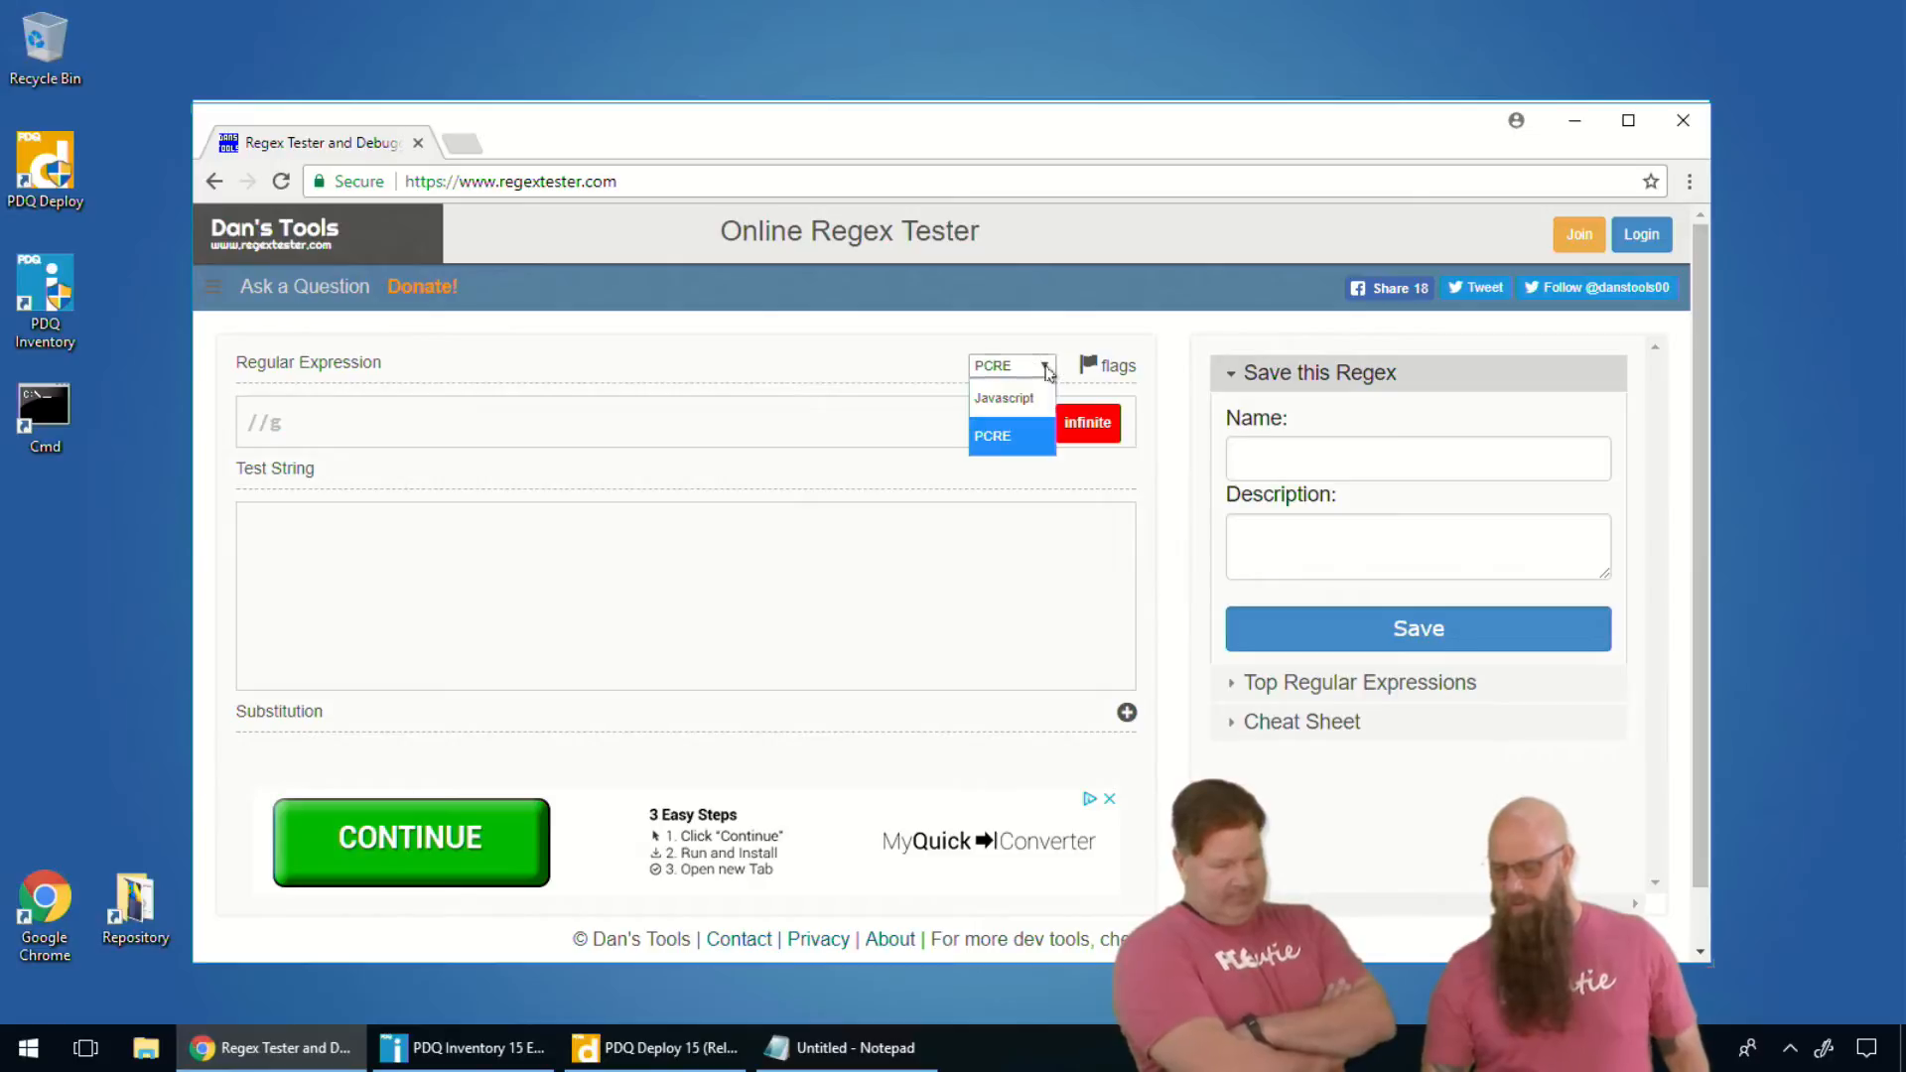
left_click(1009, 437)
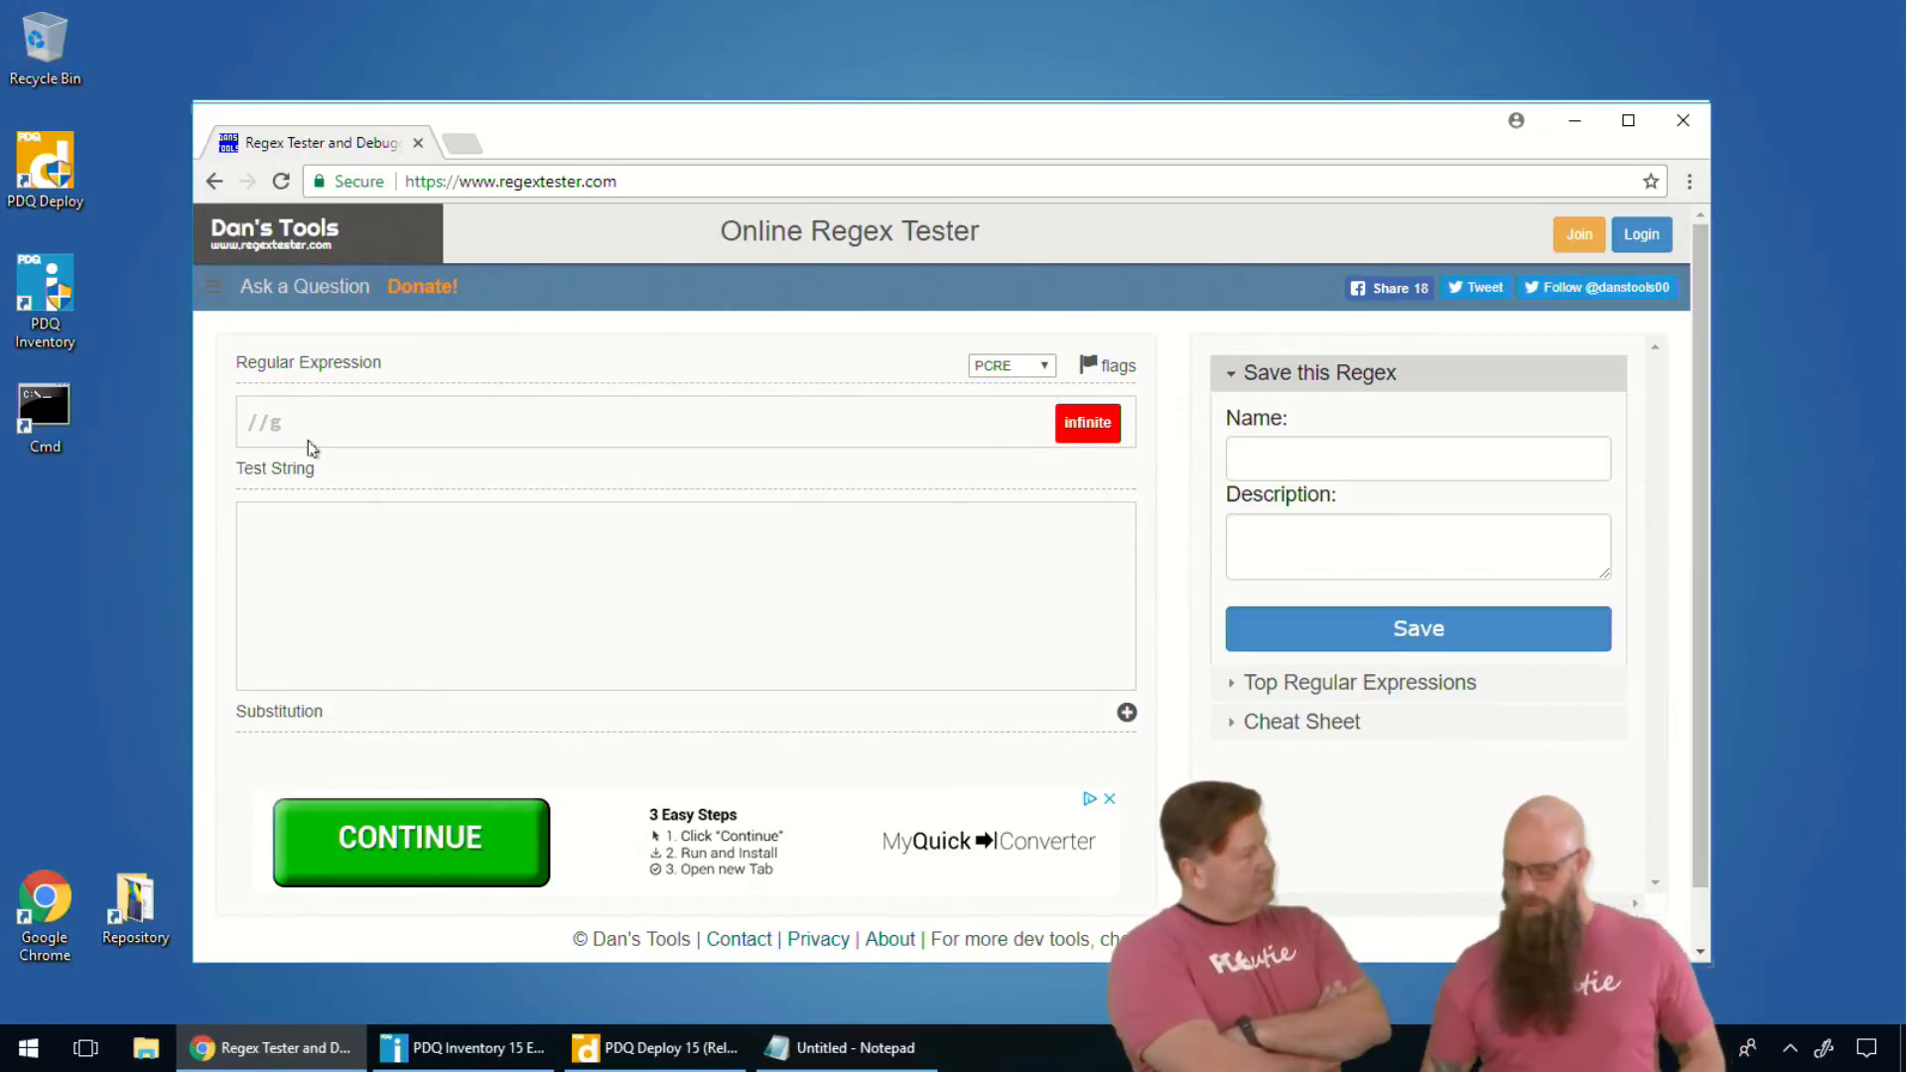
- Enter "microsoft office professional 2013" as the test string in the regex tester
left_click(328, 537)
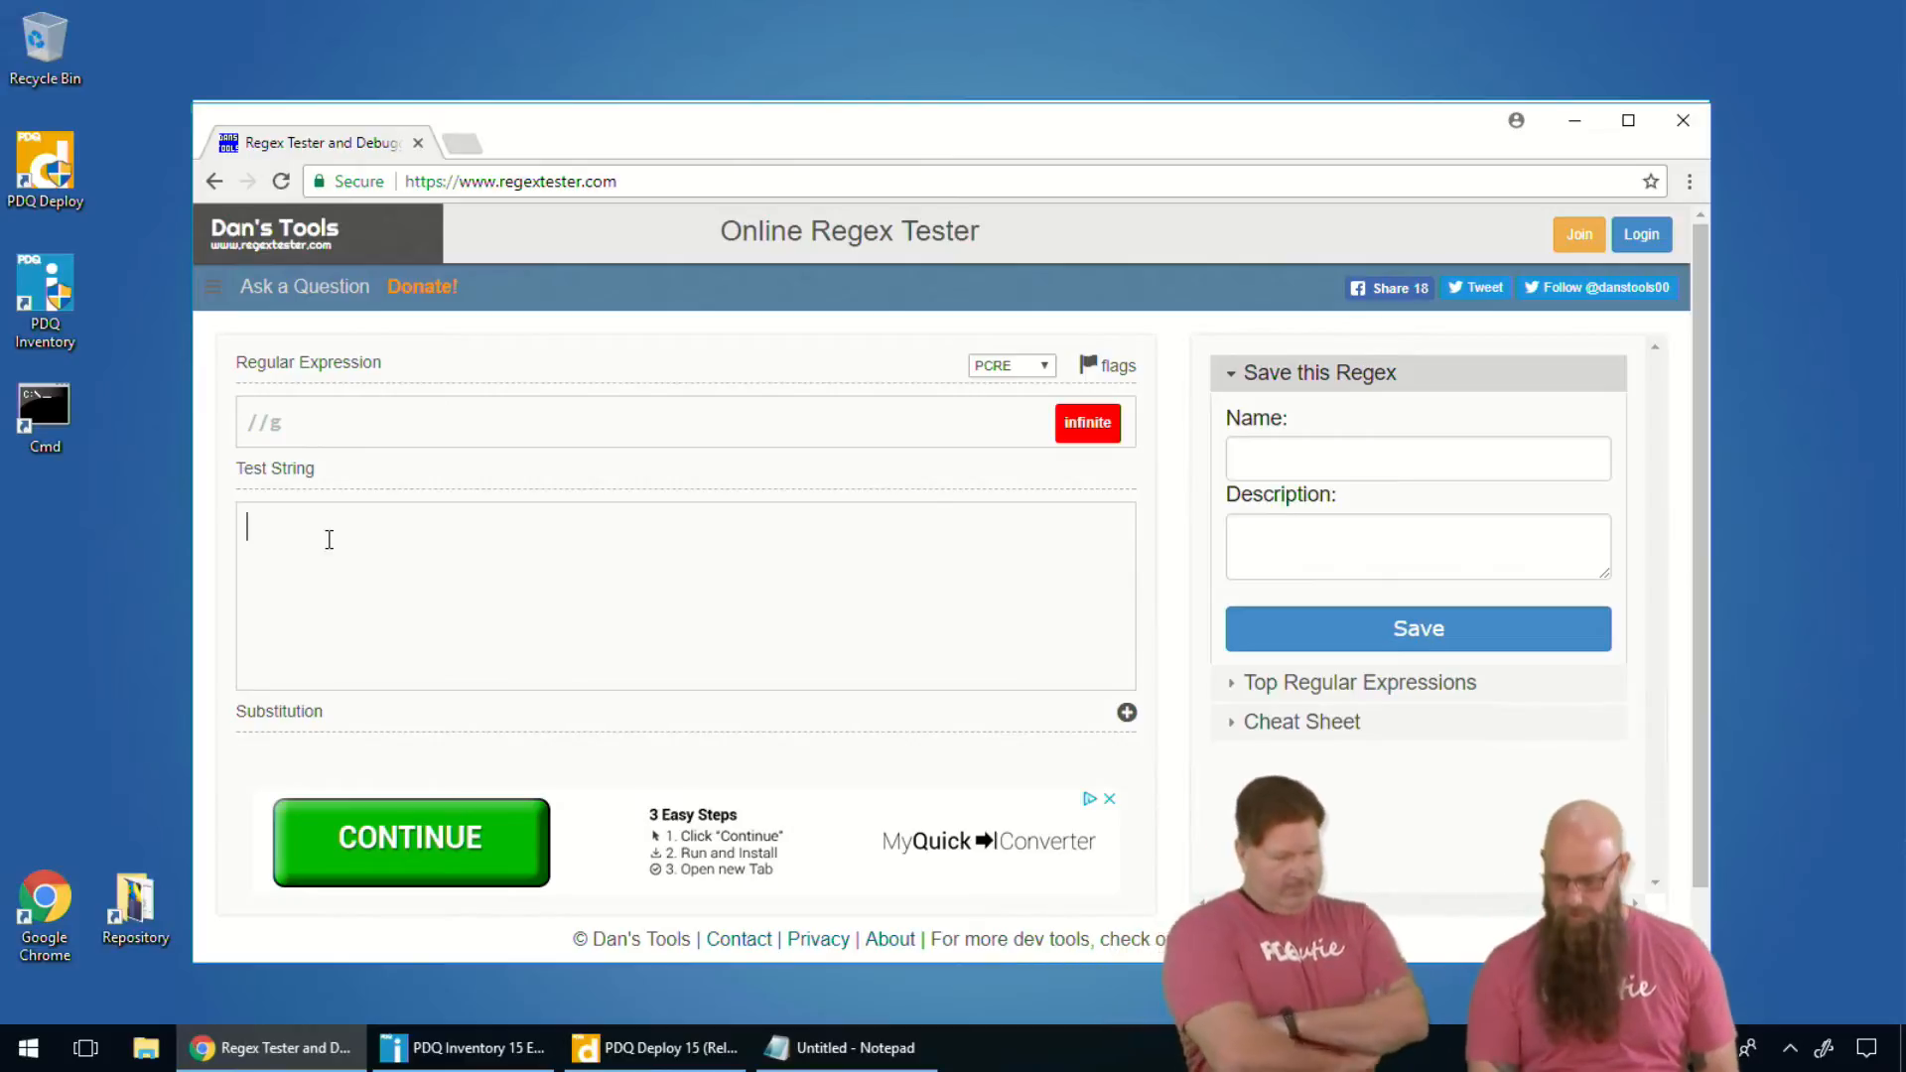
type("micro")
key("BackSpace")
key("BackSpace")
type("rosoft")
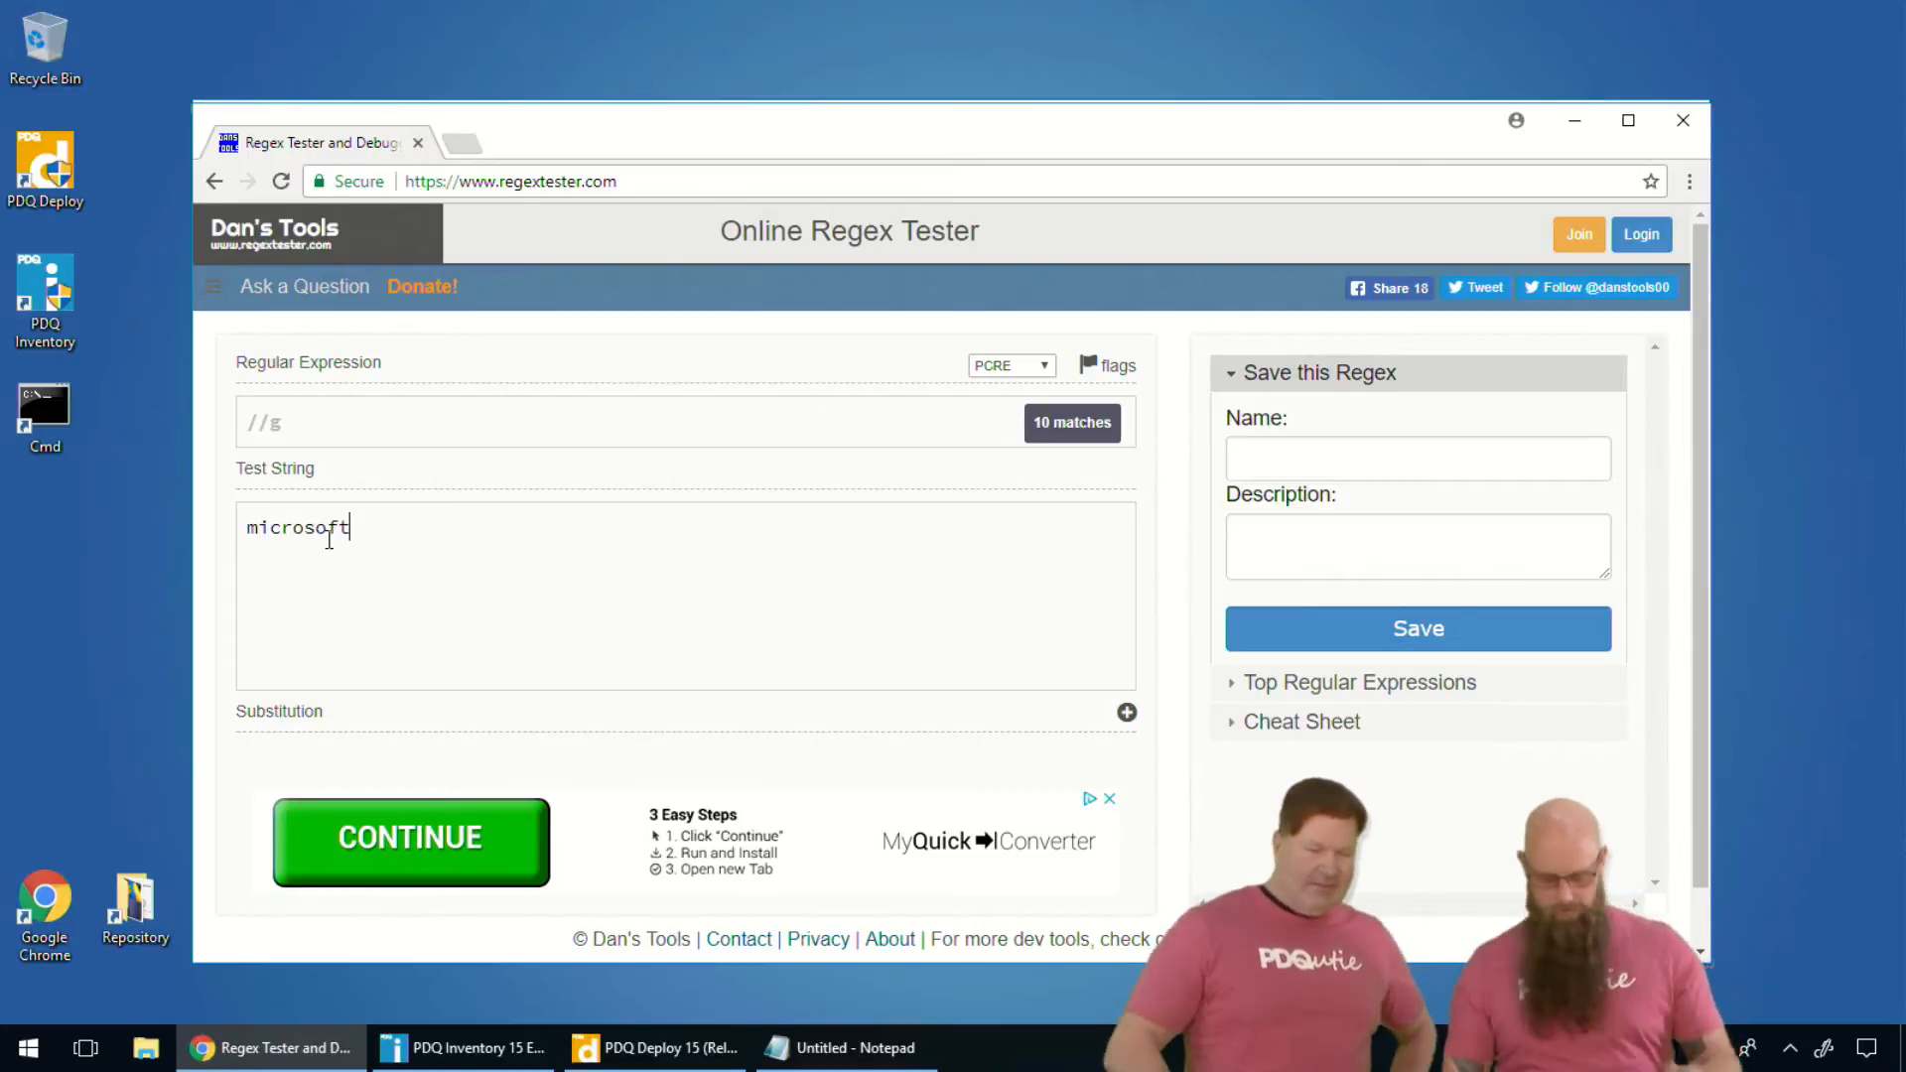
type(" officew")
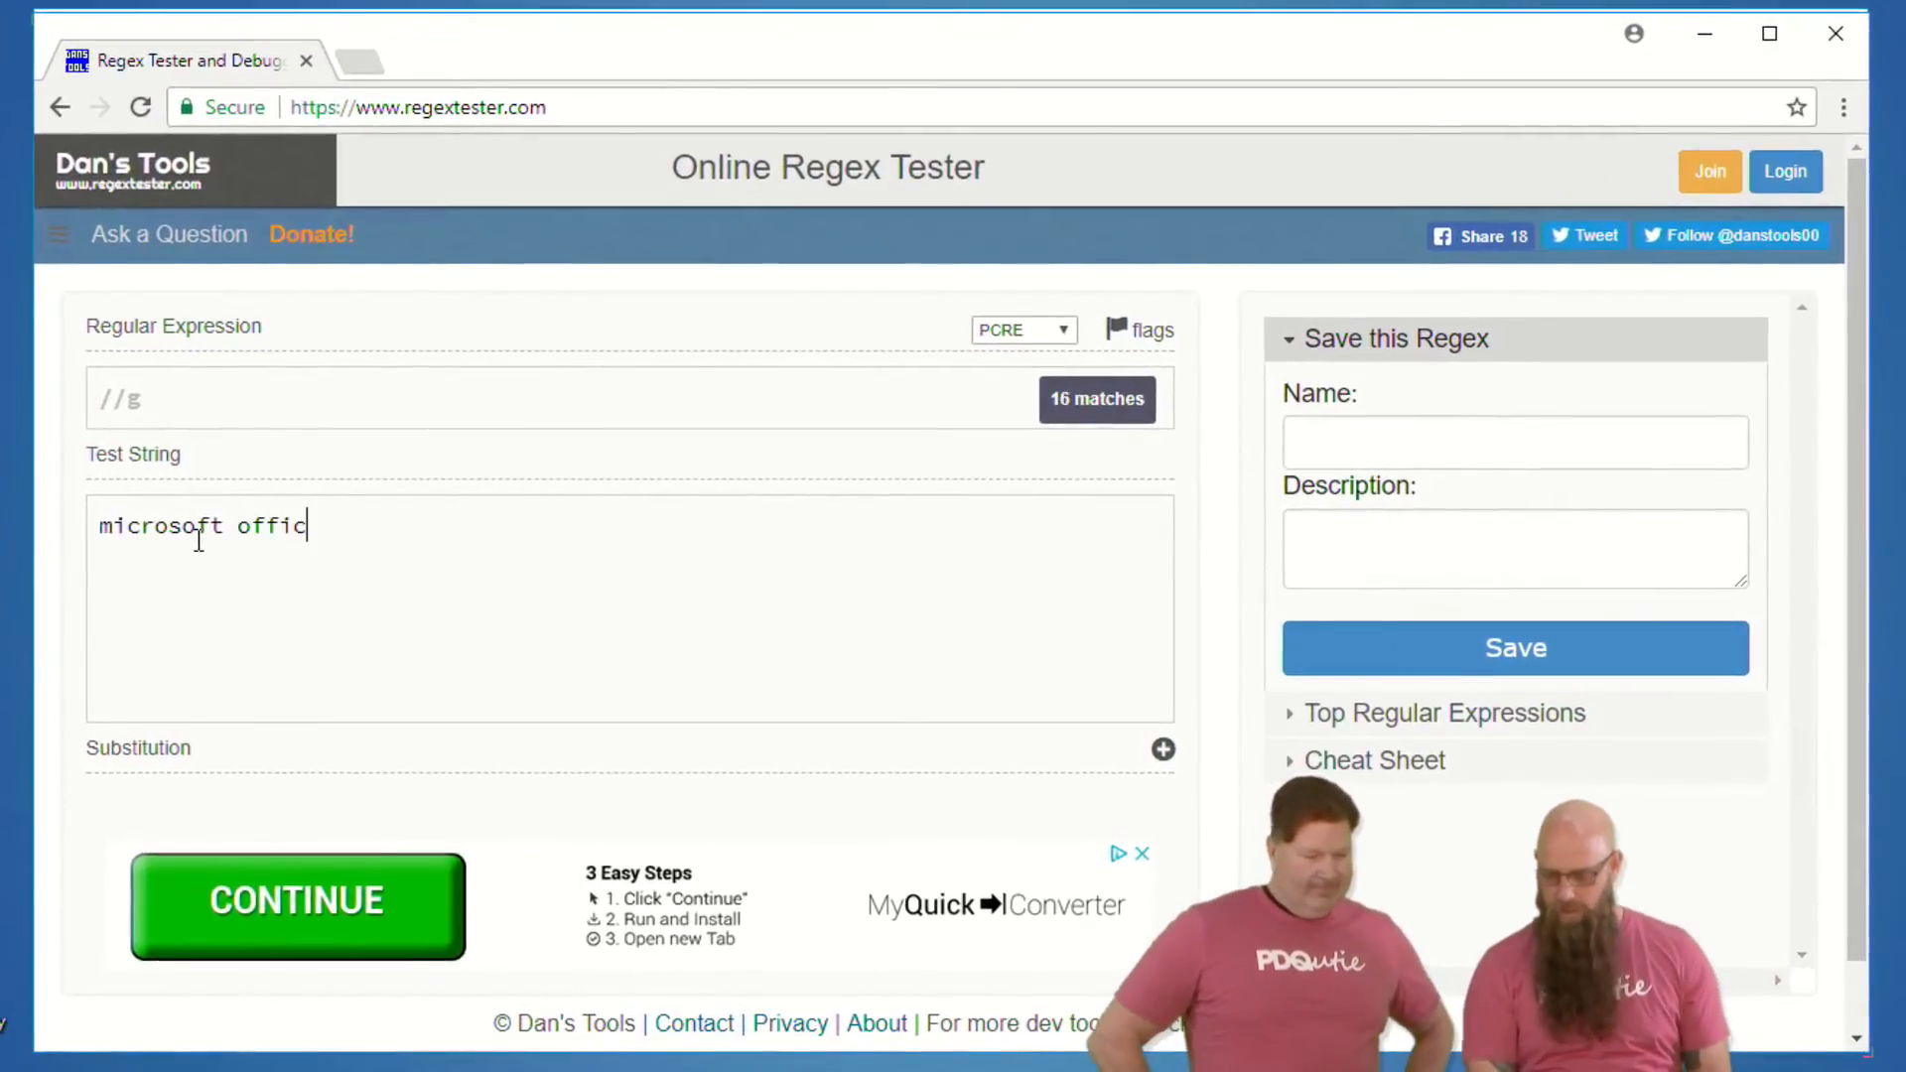
key("BackSpace")
type("profes")
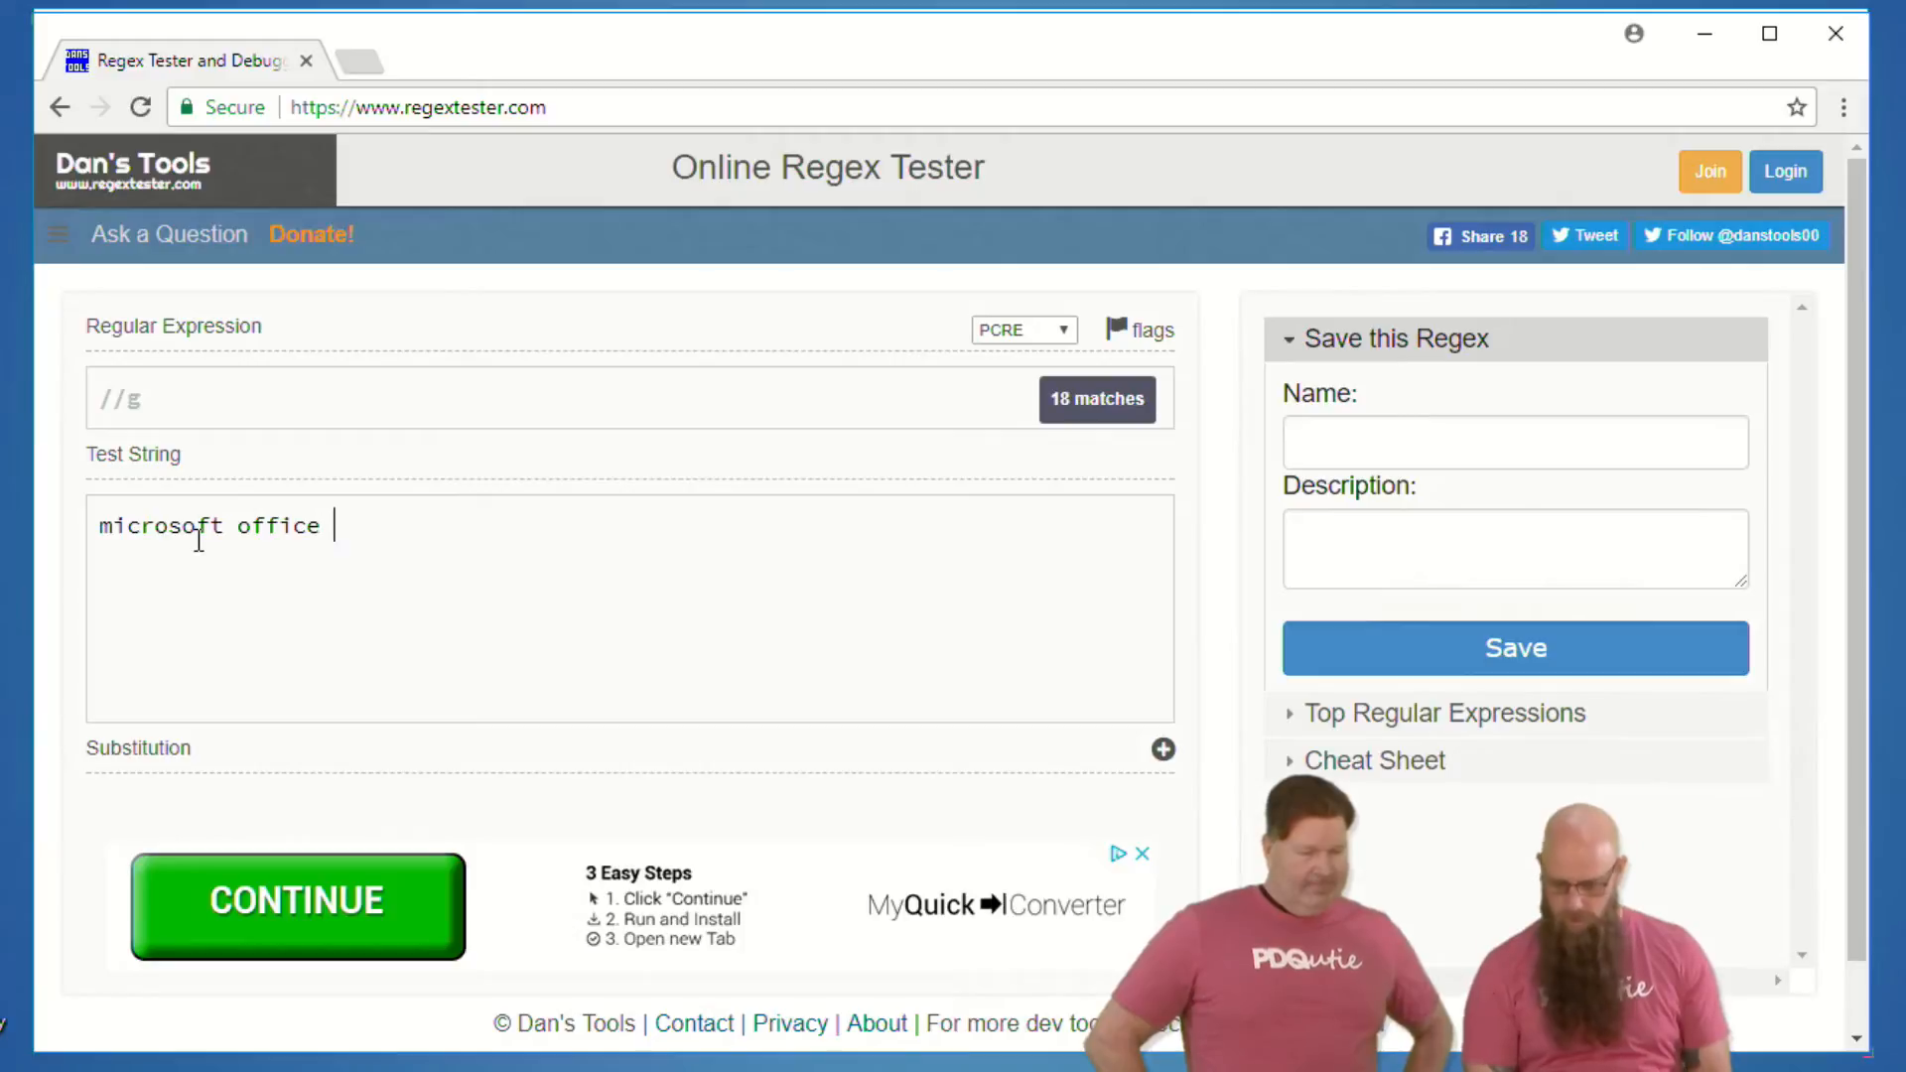
type("sional ")
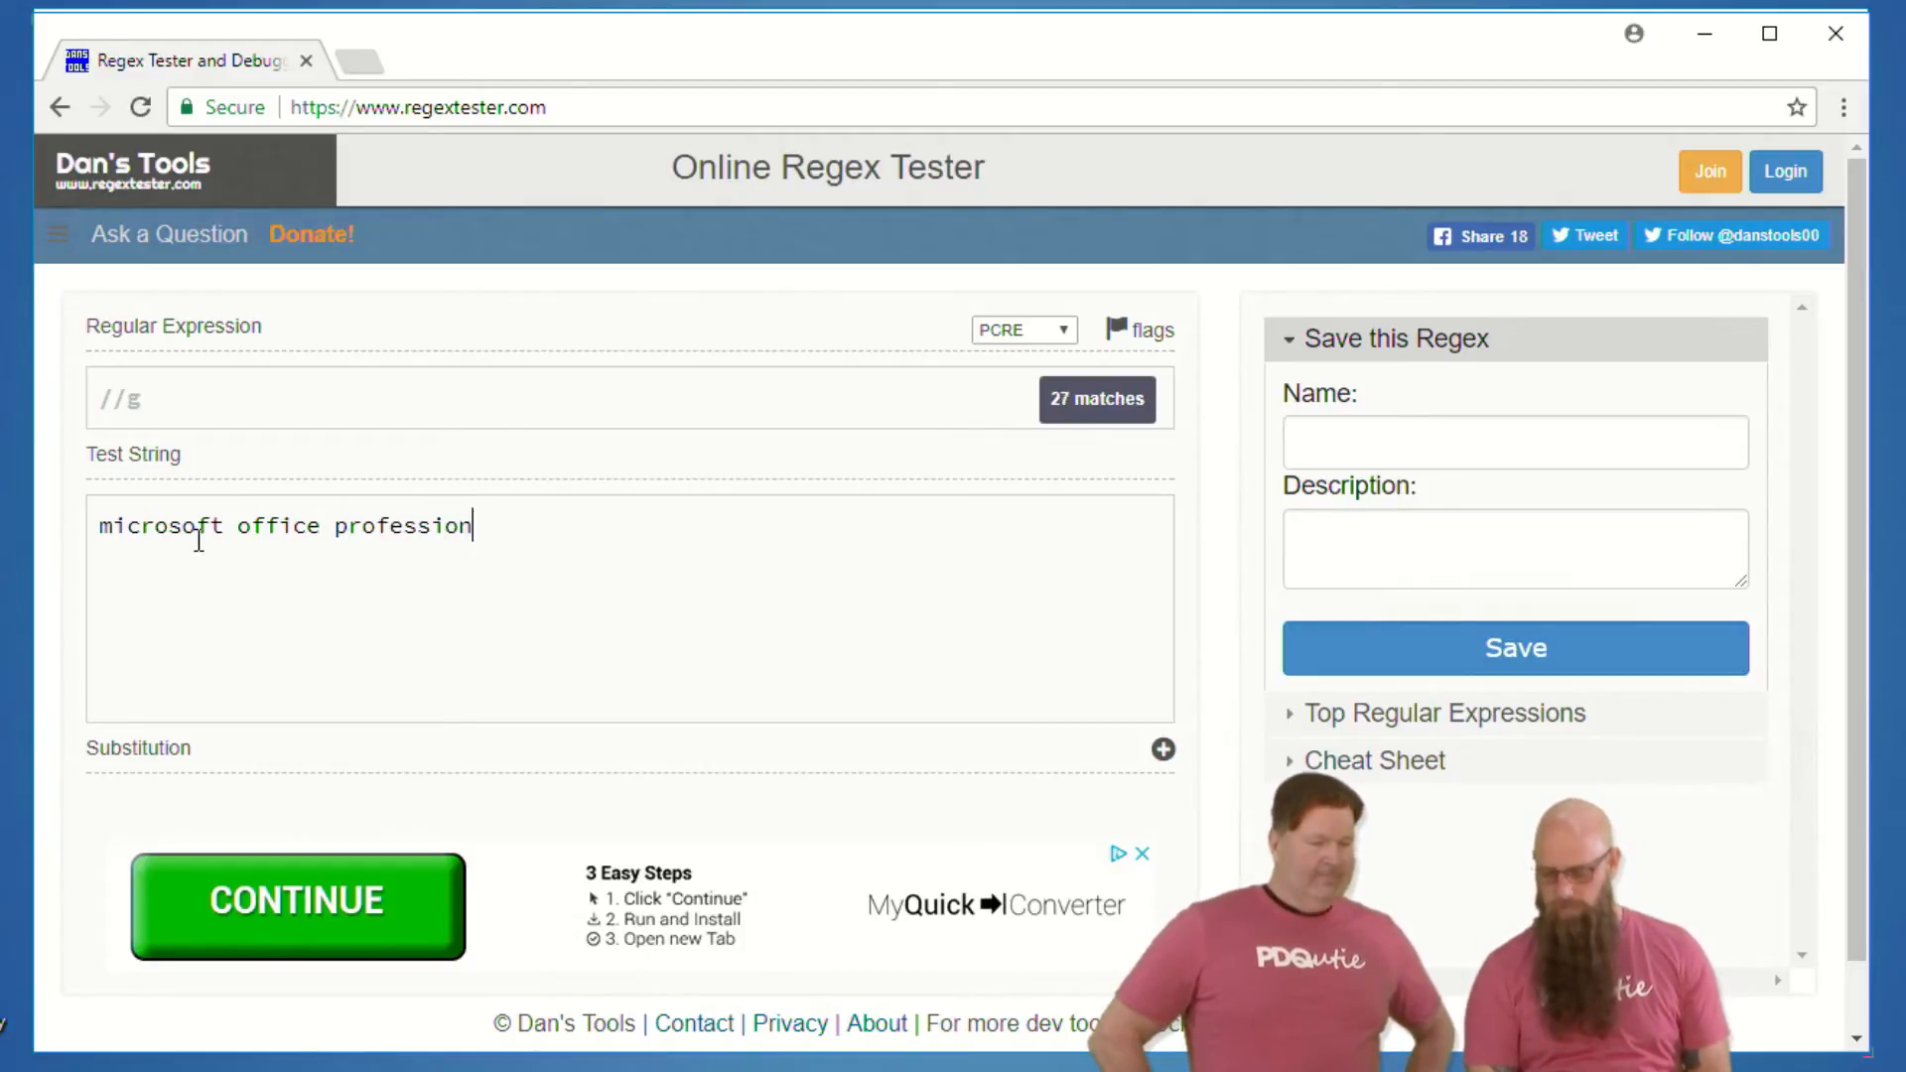
type("2013")
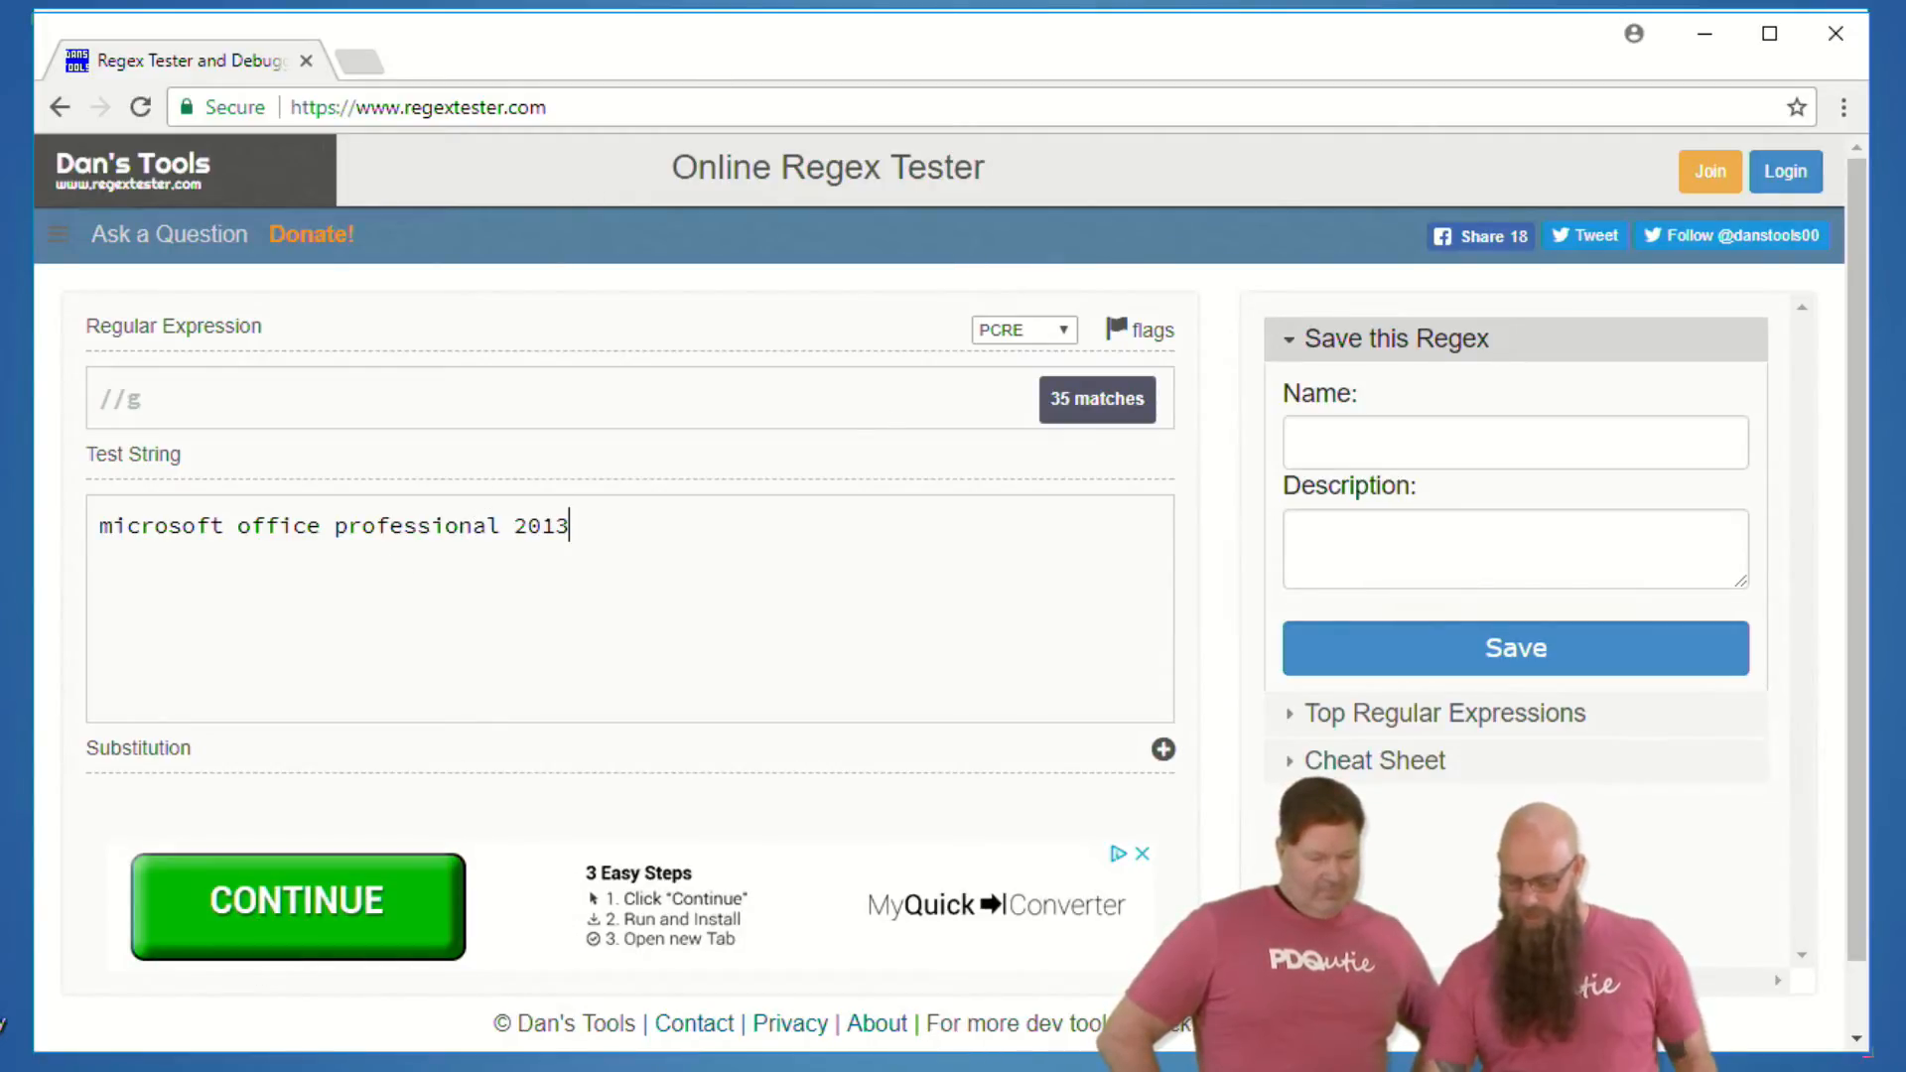
- Copy the whole Office expression from the Notepad document and paste it into the tester as the regular expression
left_click(796, 1065)
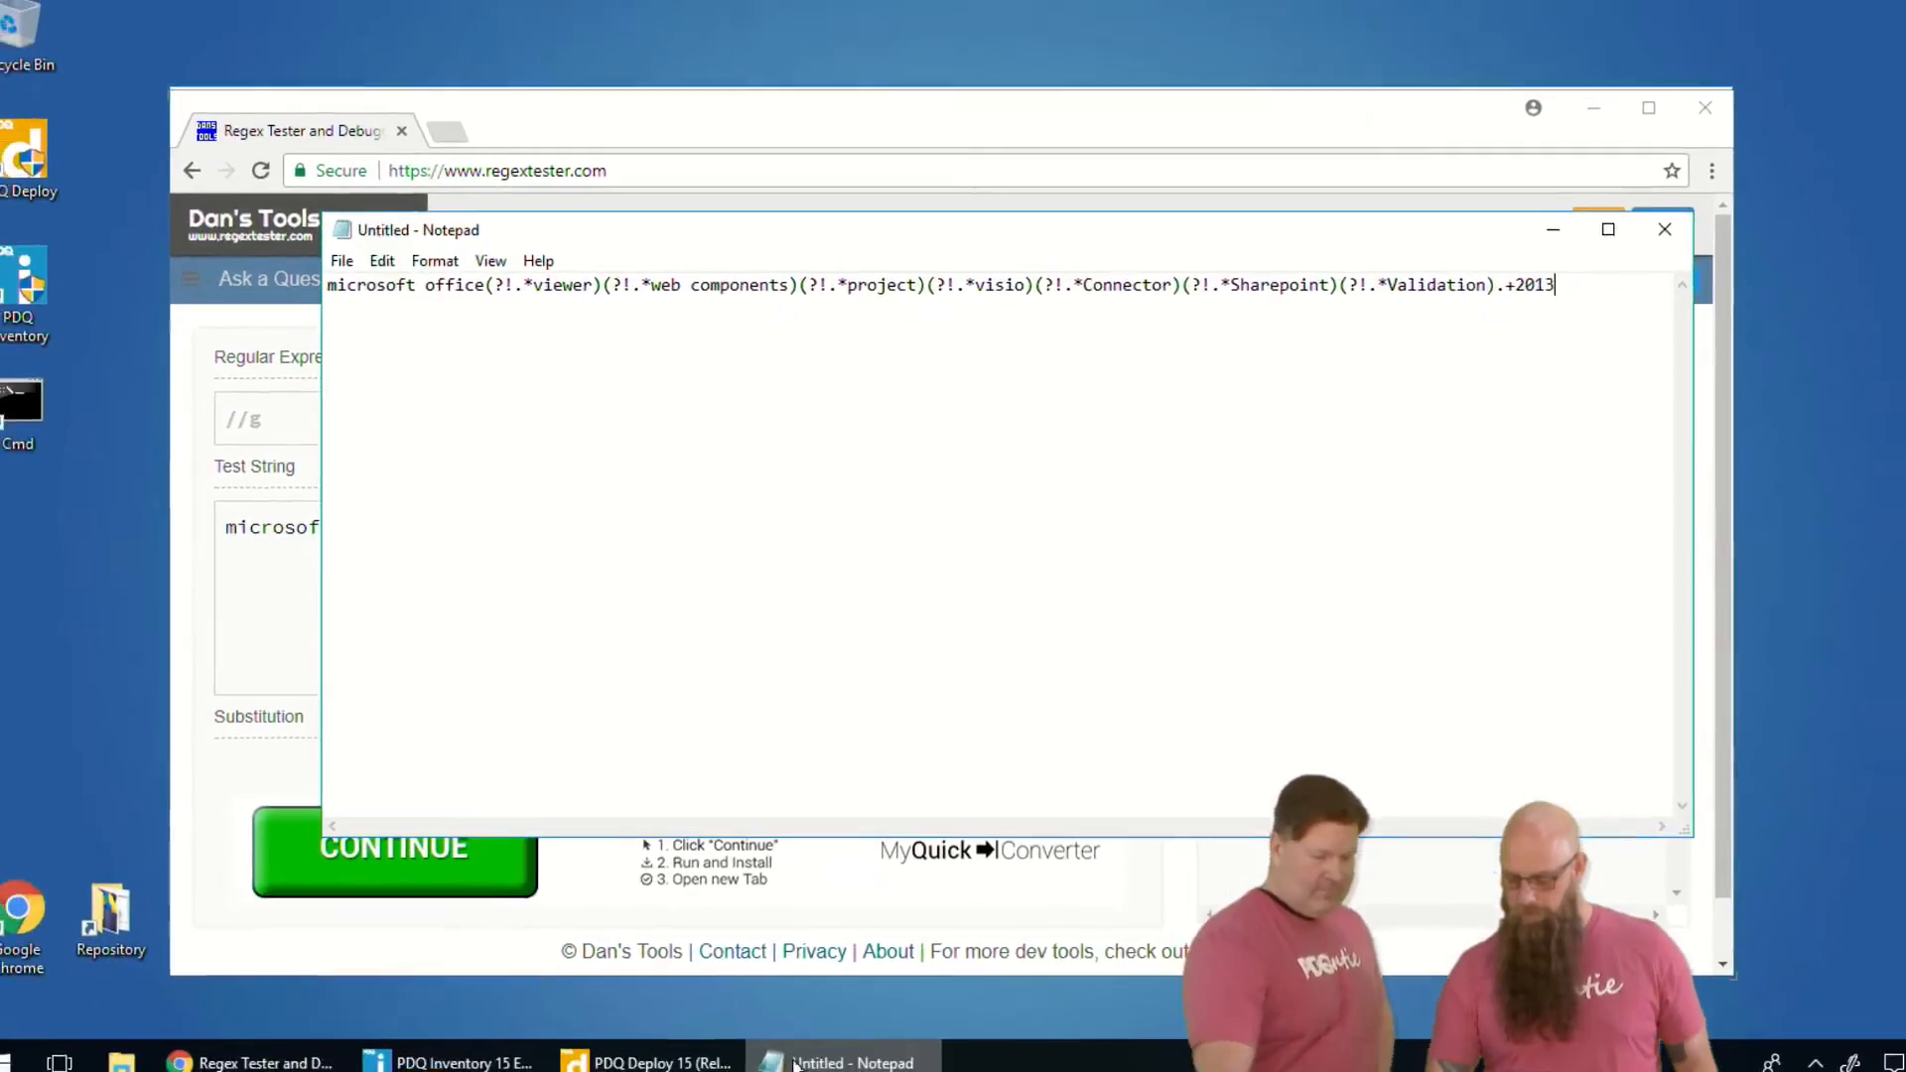
left_click(794, 1062)
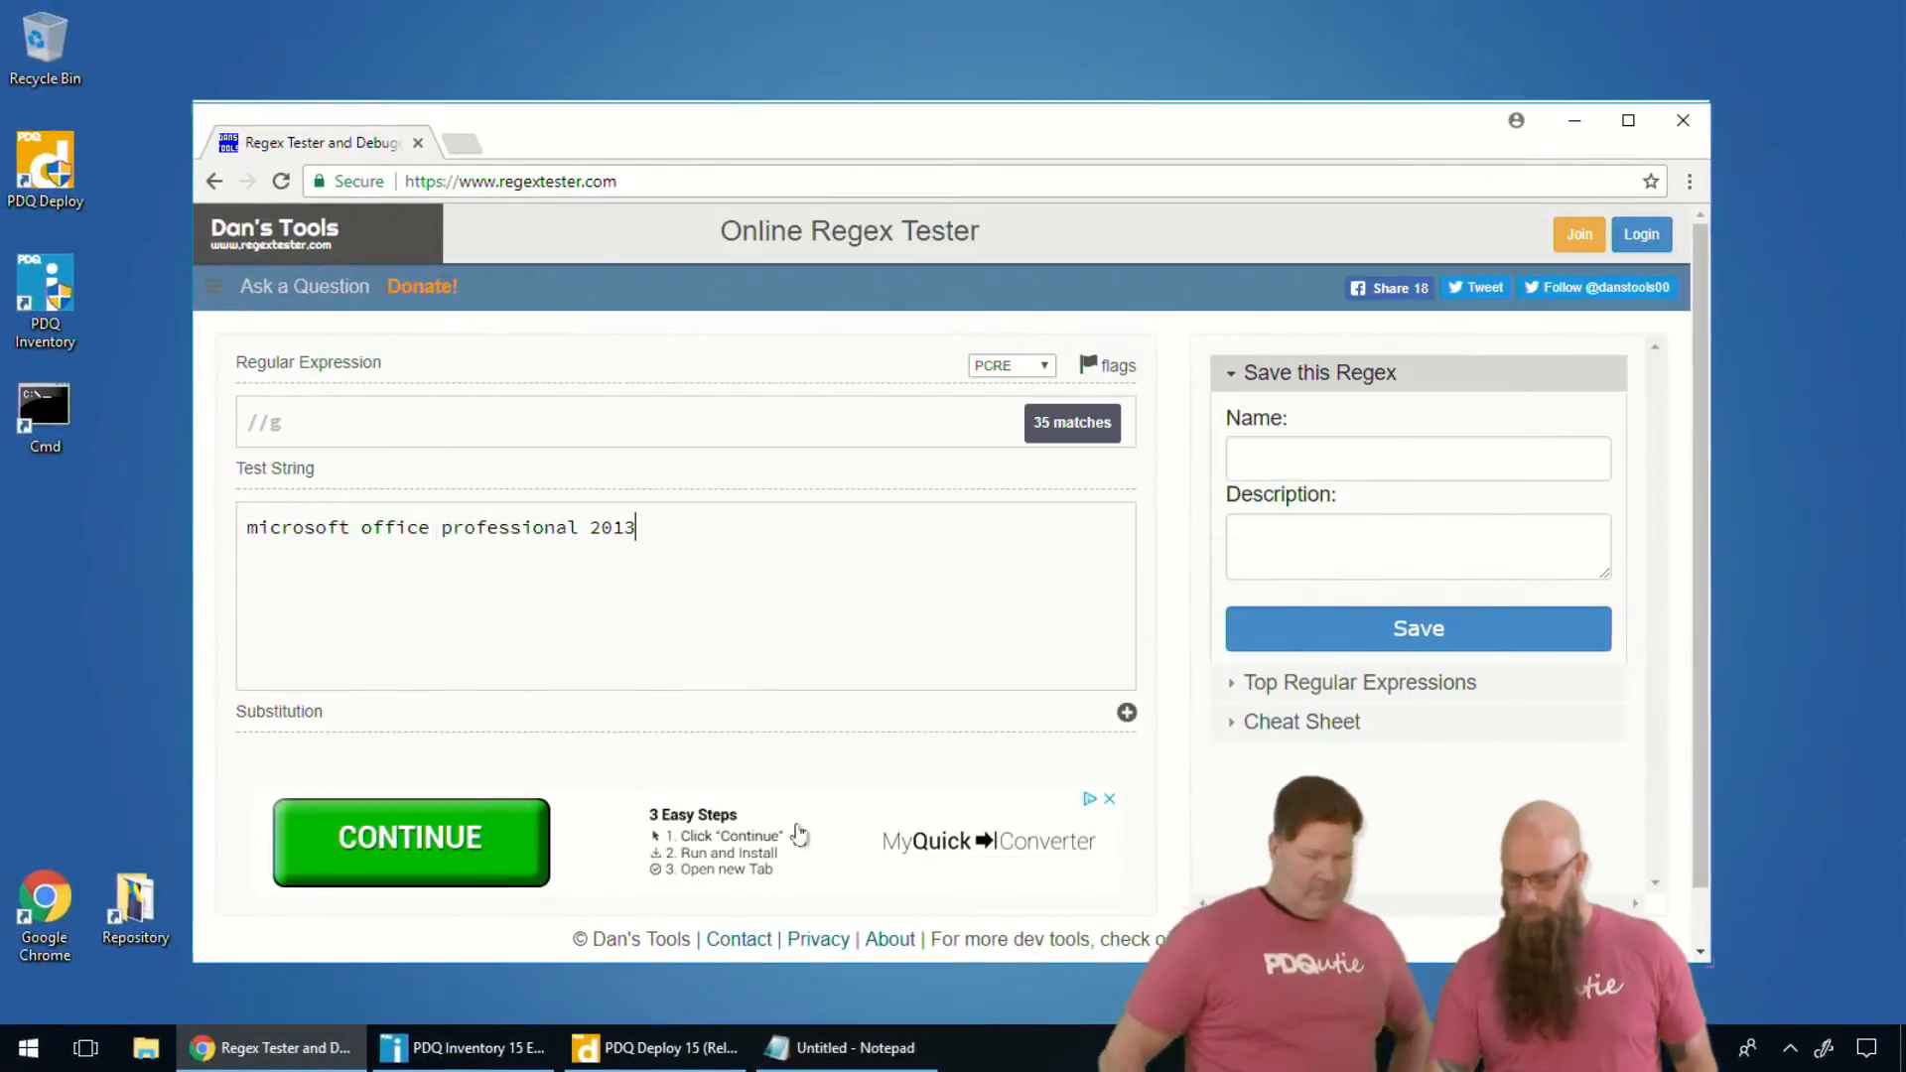
left_click(854, 1059)
key("ctrl+a")
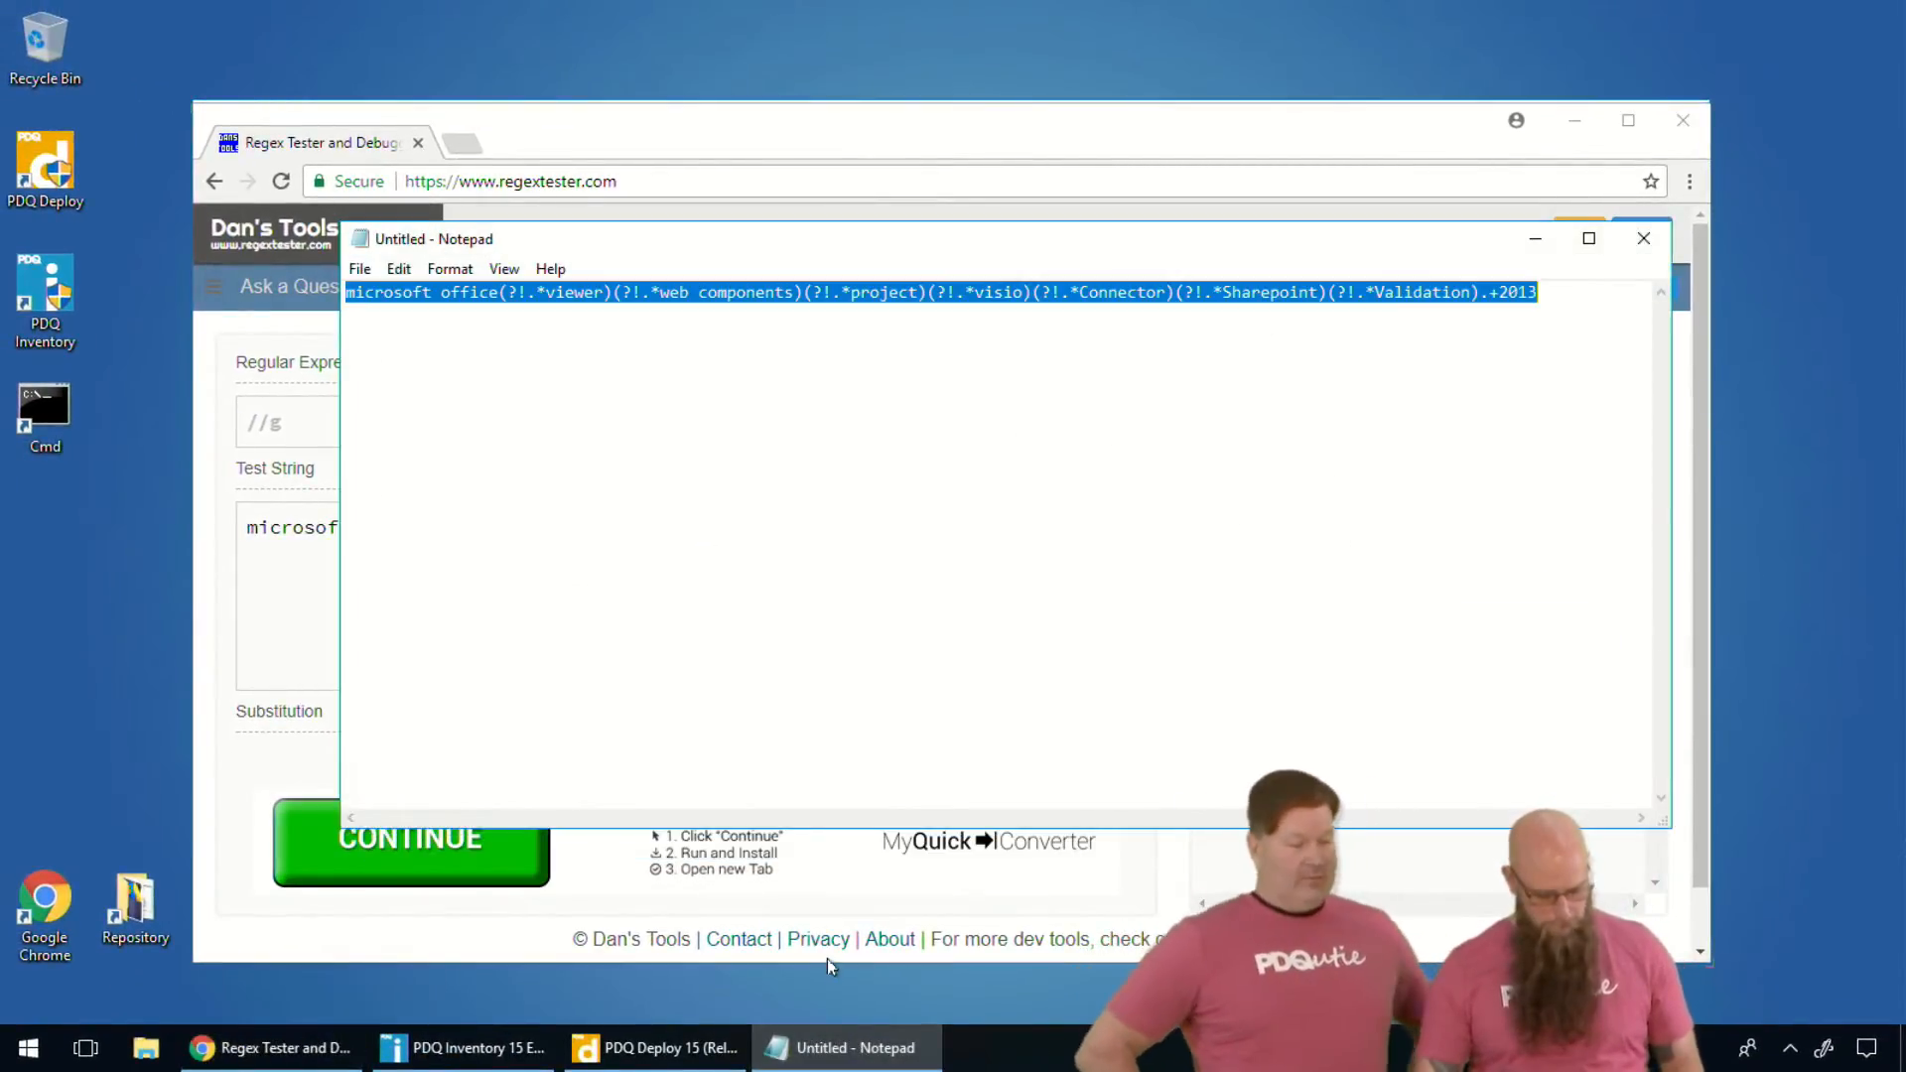
left_click(1537, 242)
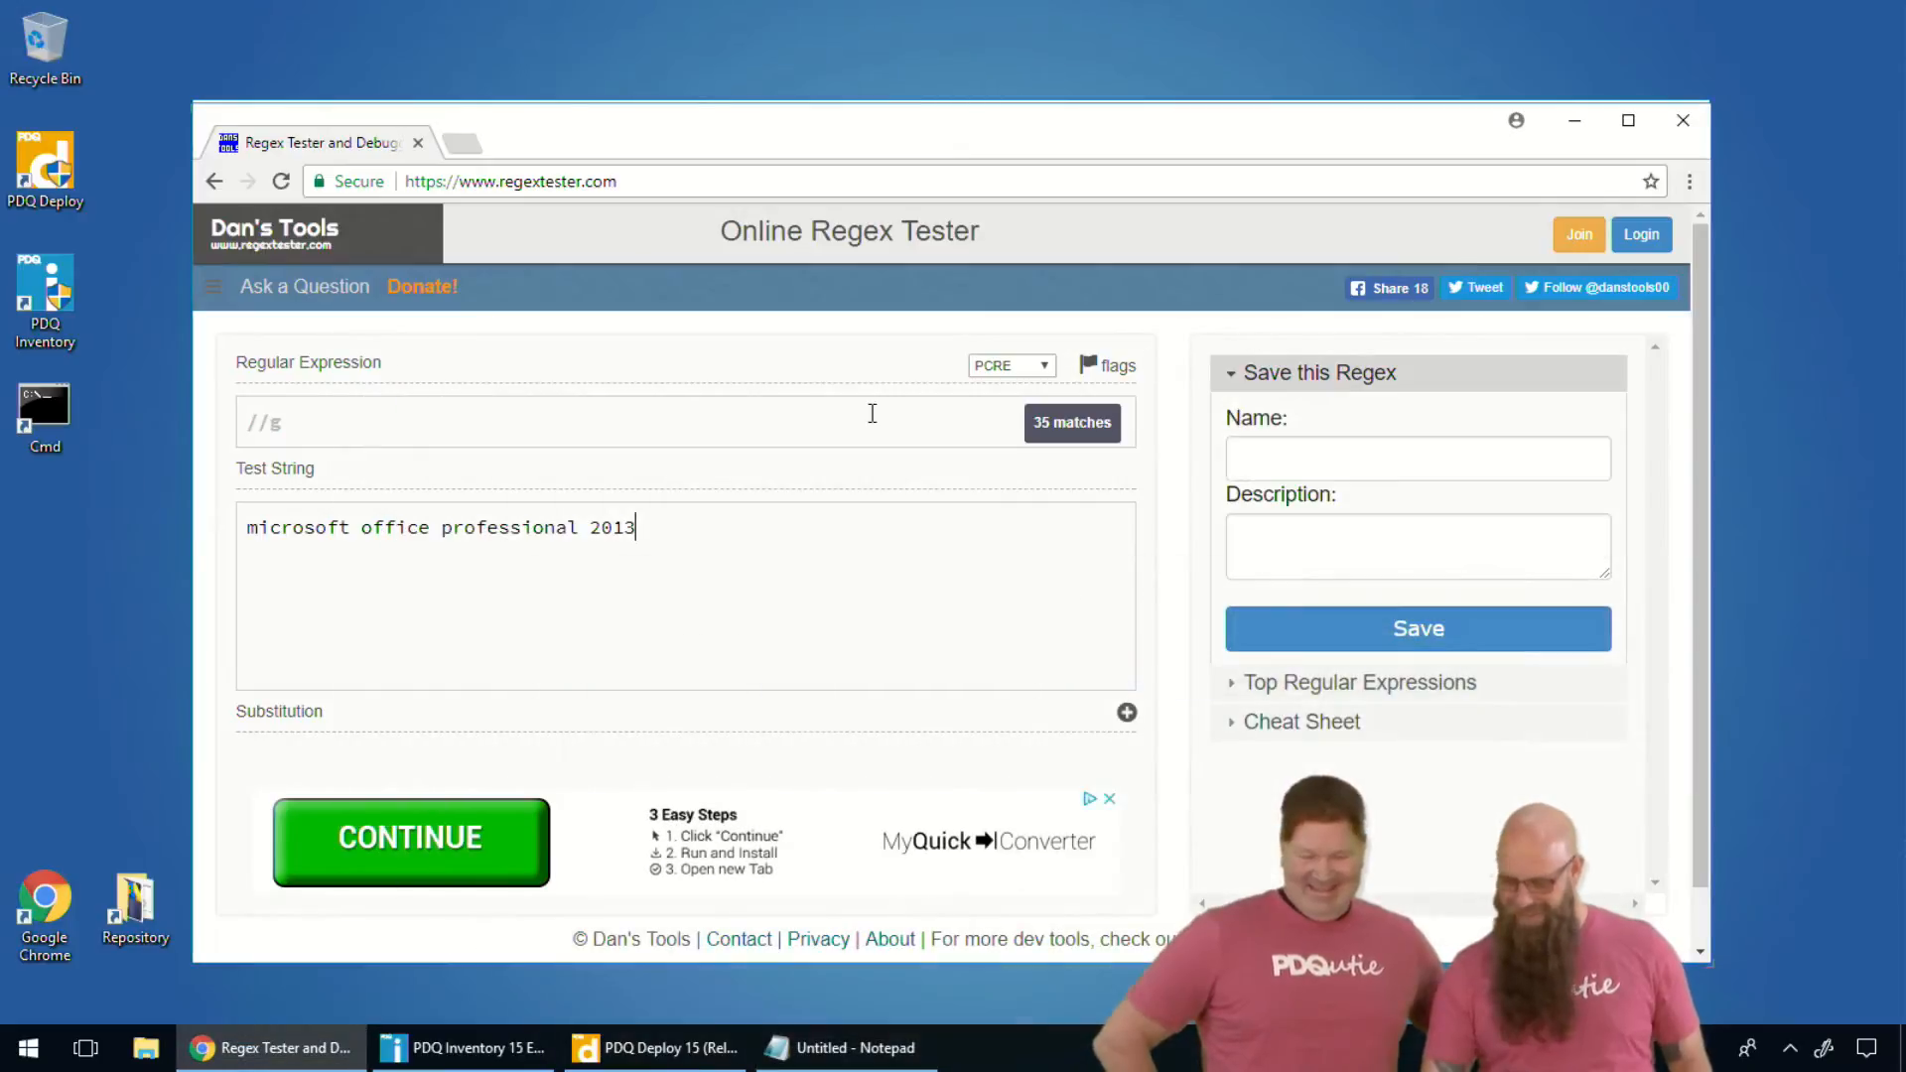
left_click(362, 447)
key("ctrl+v")
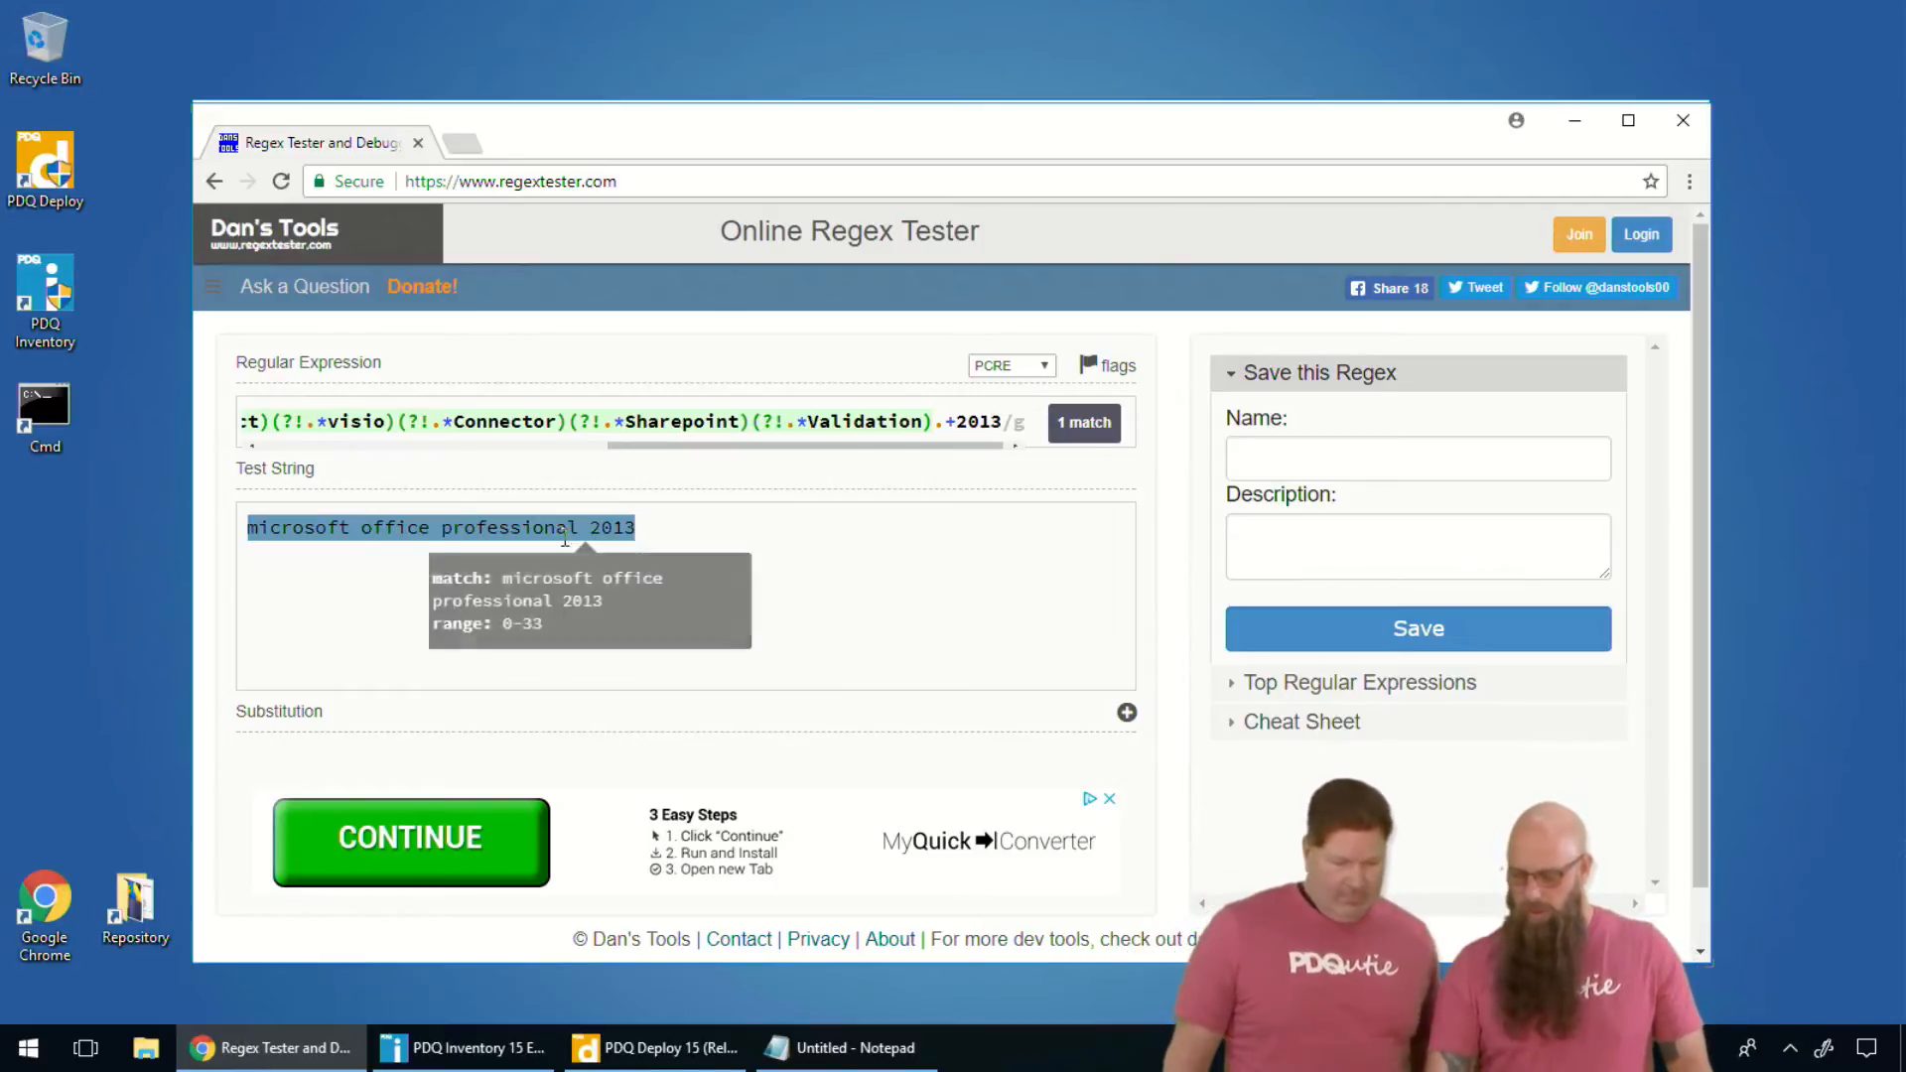
- Replace the word Validation with professional in the expression's last negative lookahead
double_click(851, 422)
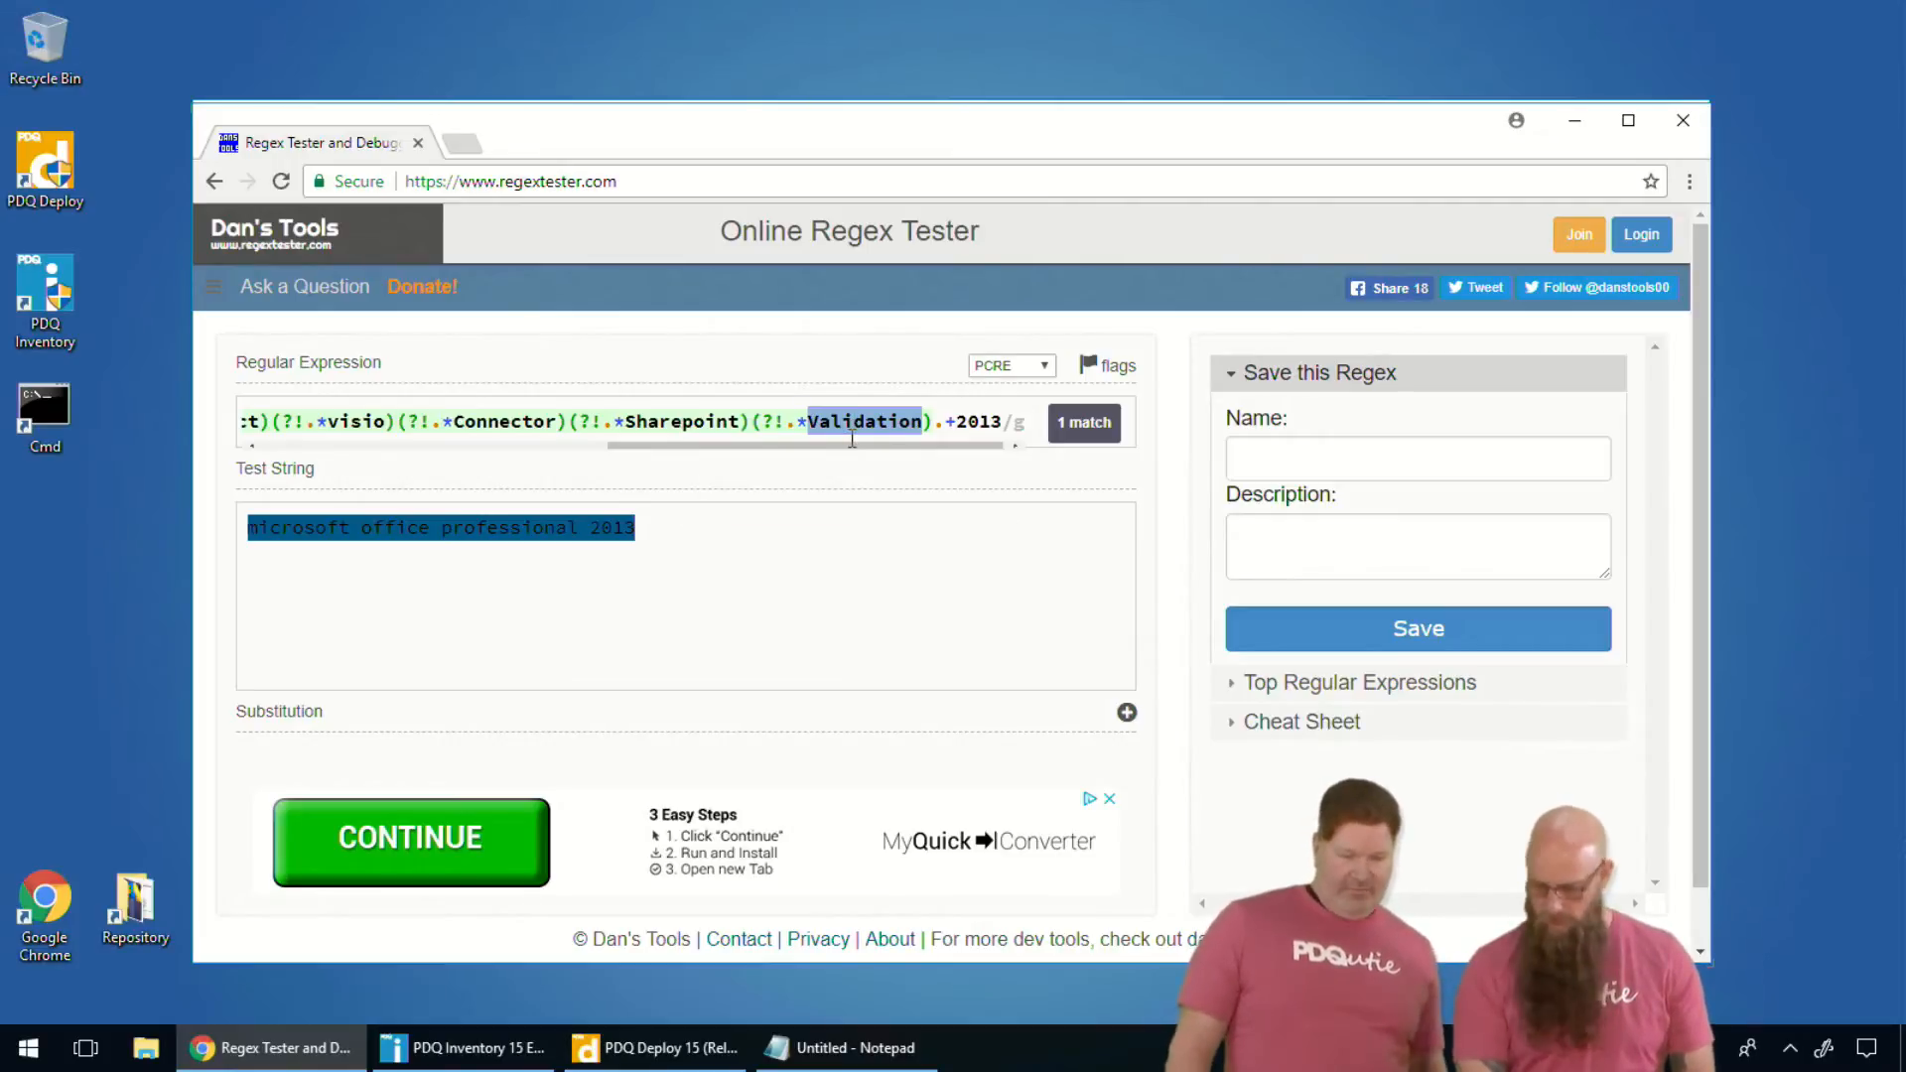
type("pr")
type("ofession")
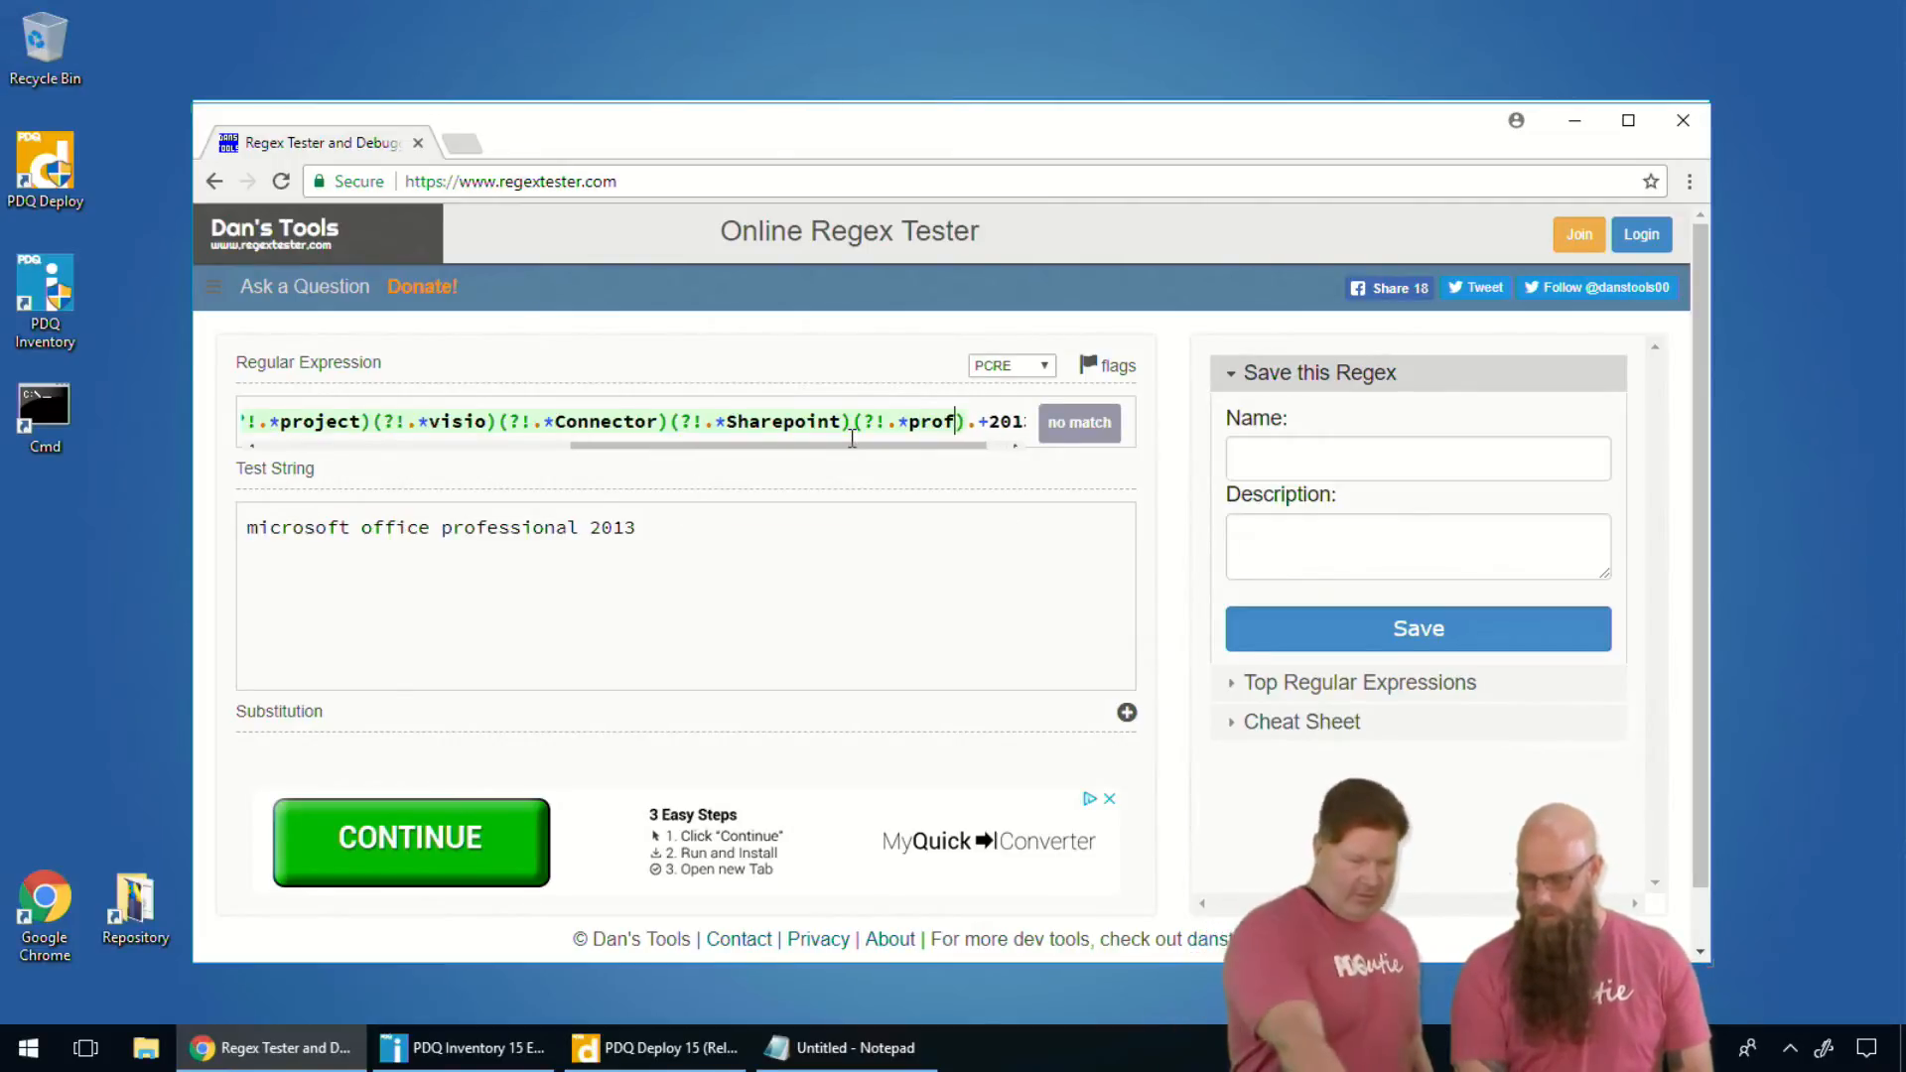
type("al")
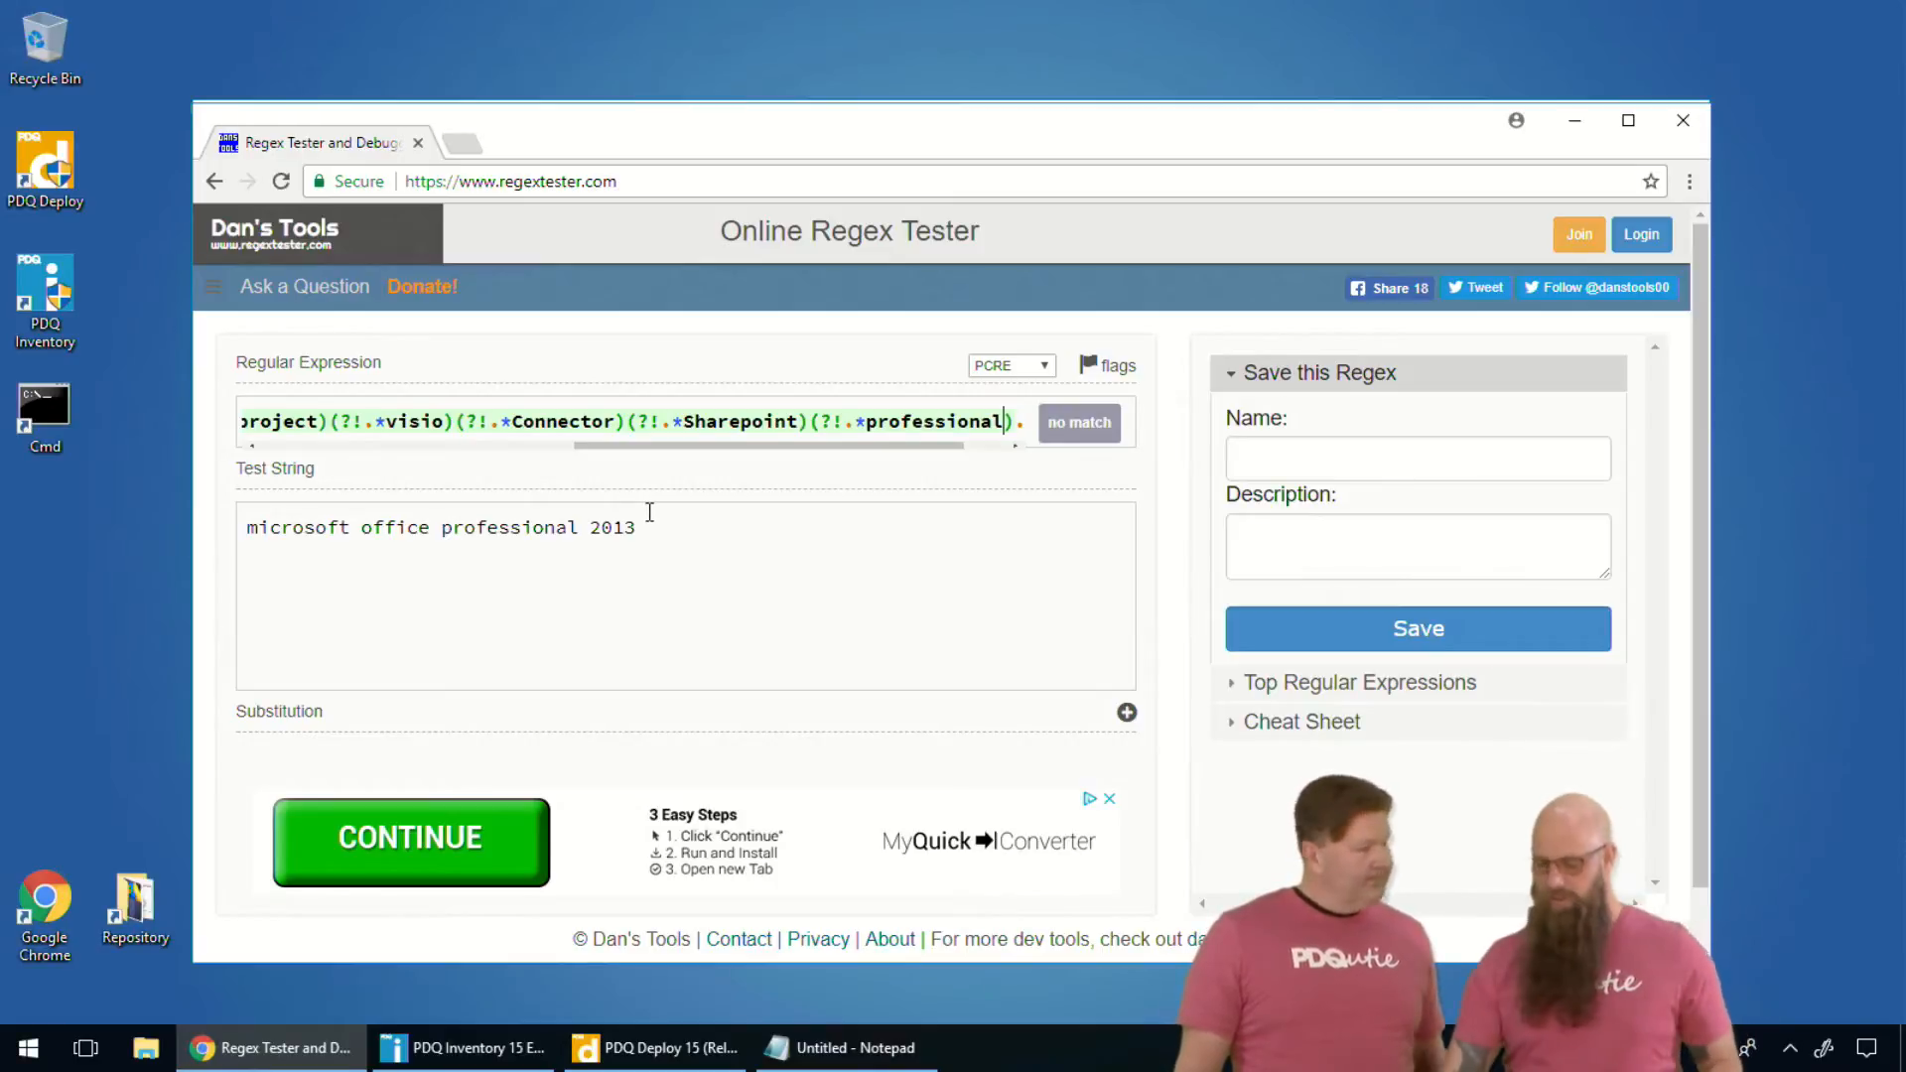
- Replace the word in the expression's last negative lookahead with viewer
left_click(263, 526)
double_click(908, 422)
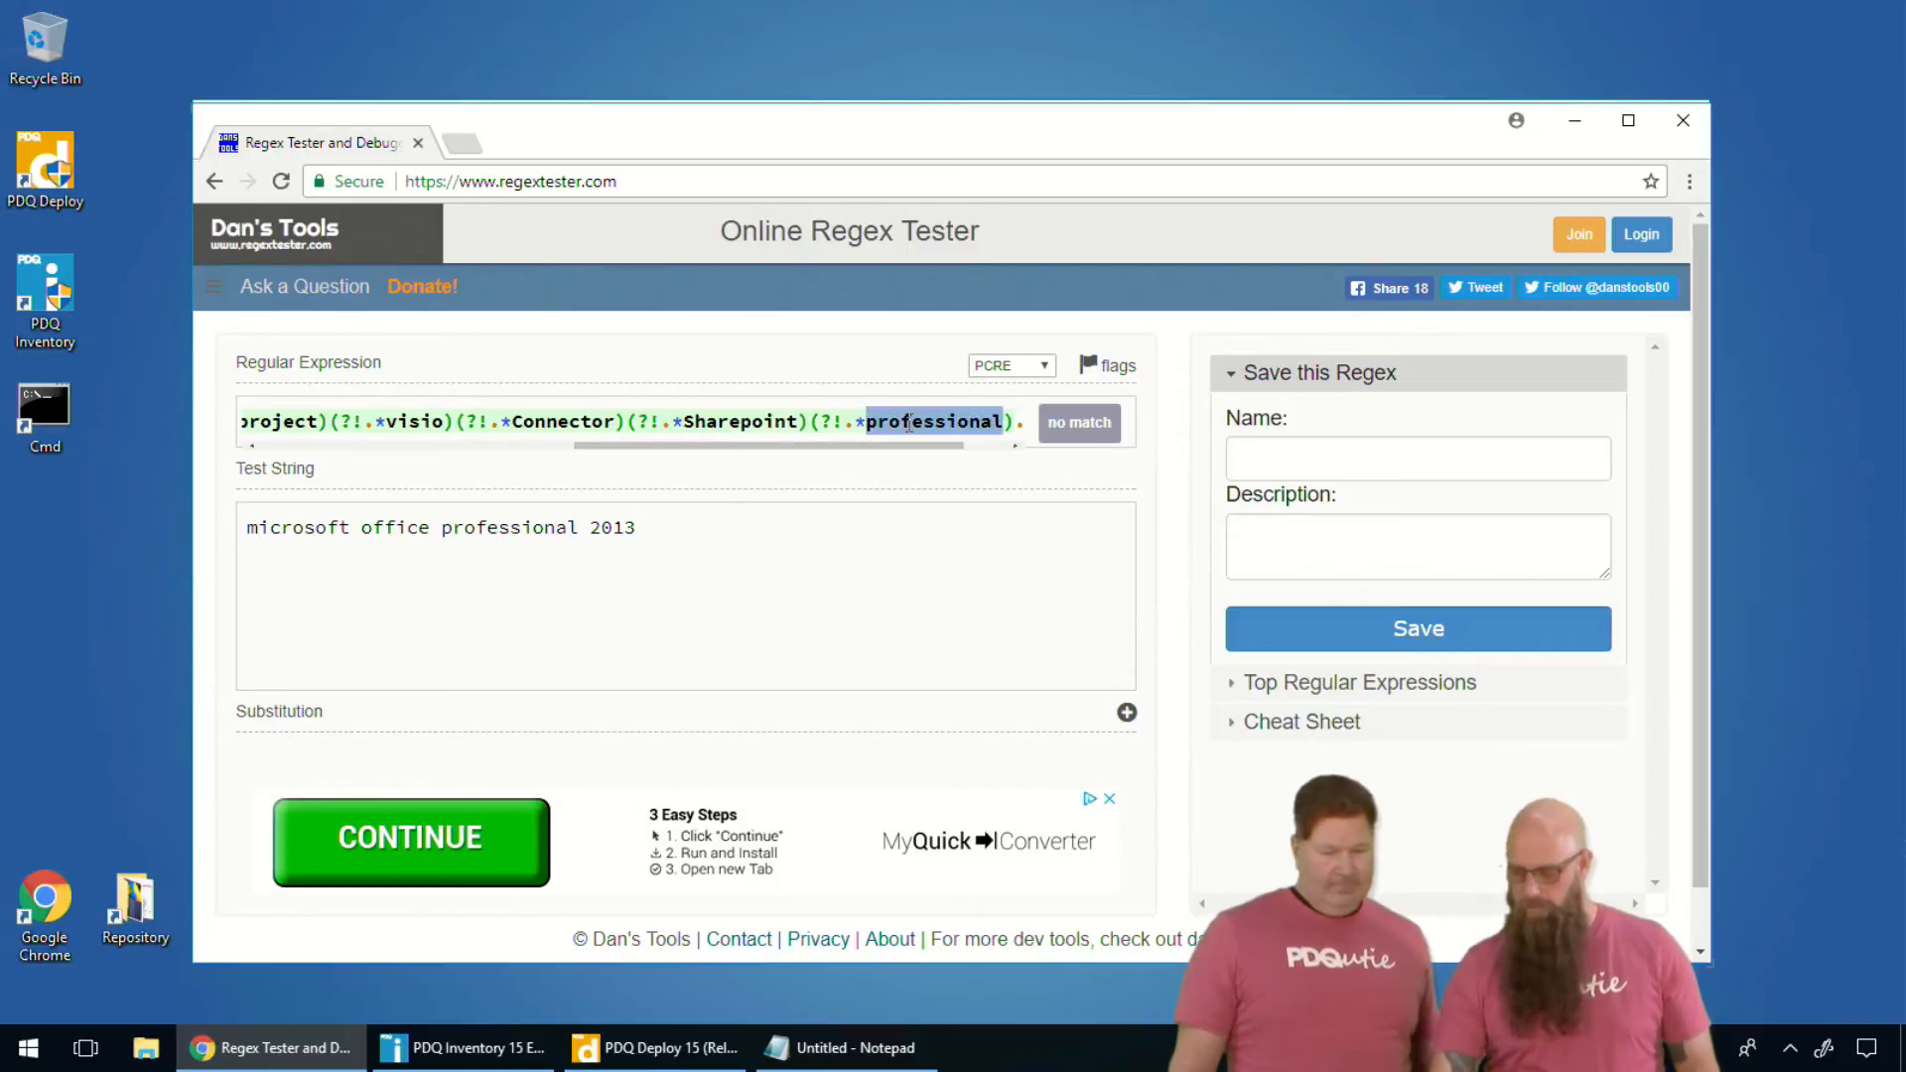
type("vie")
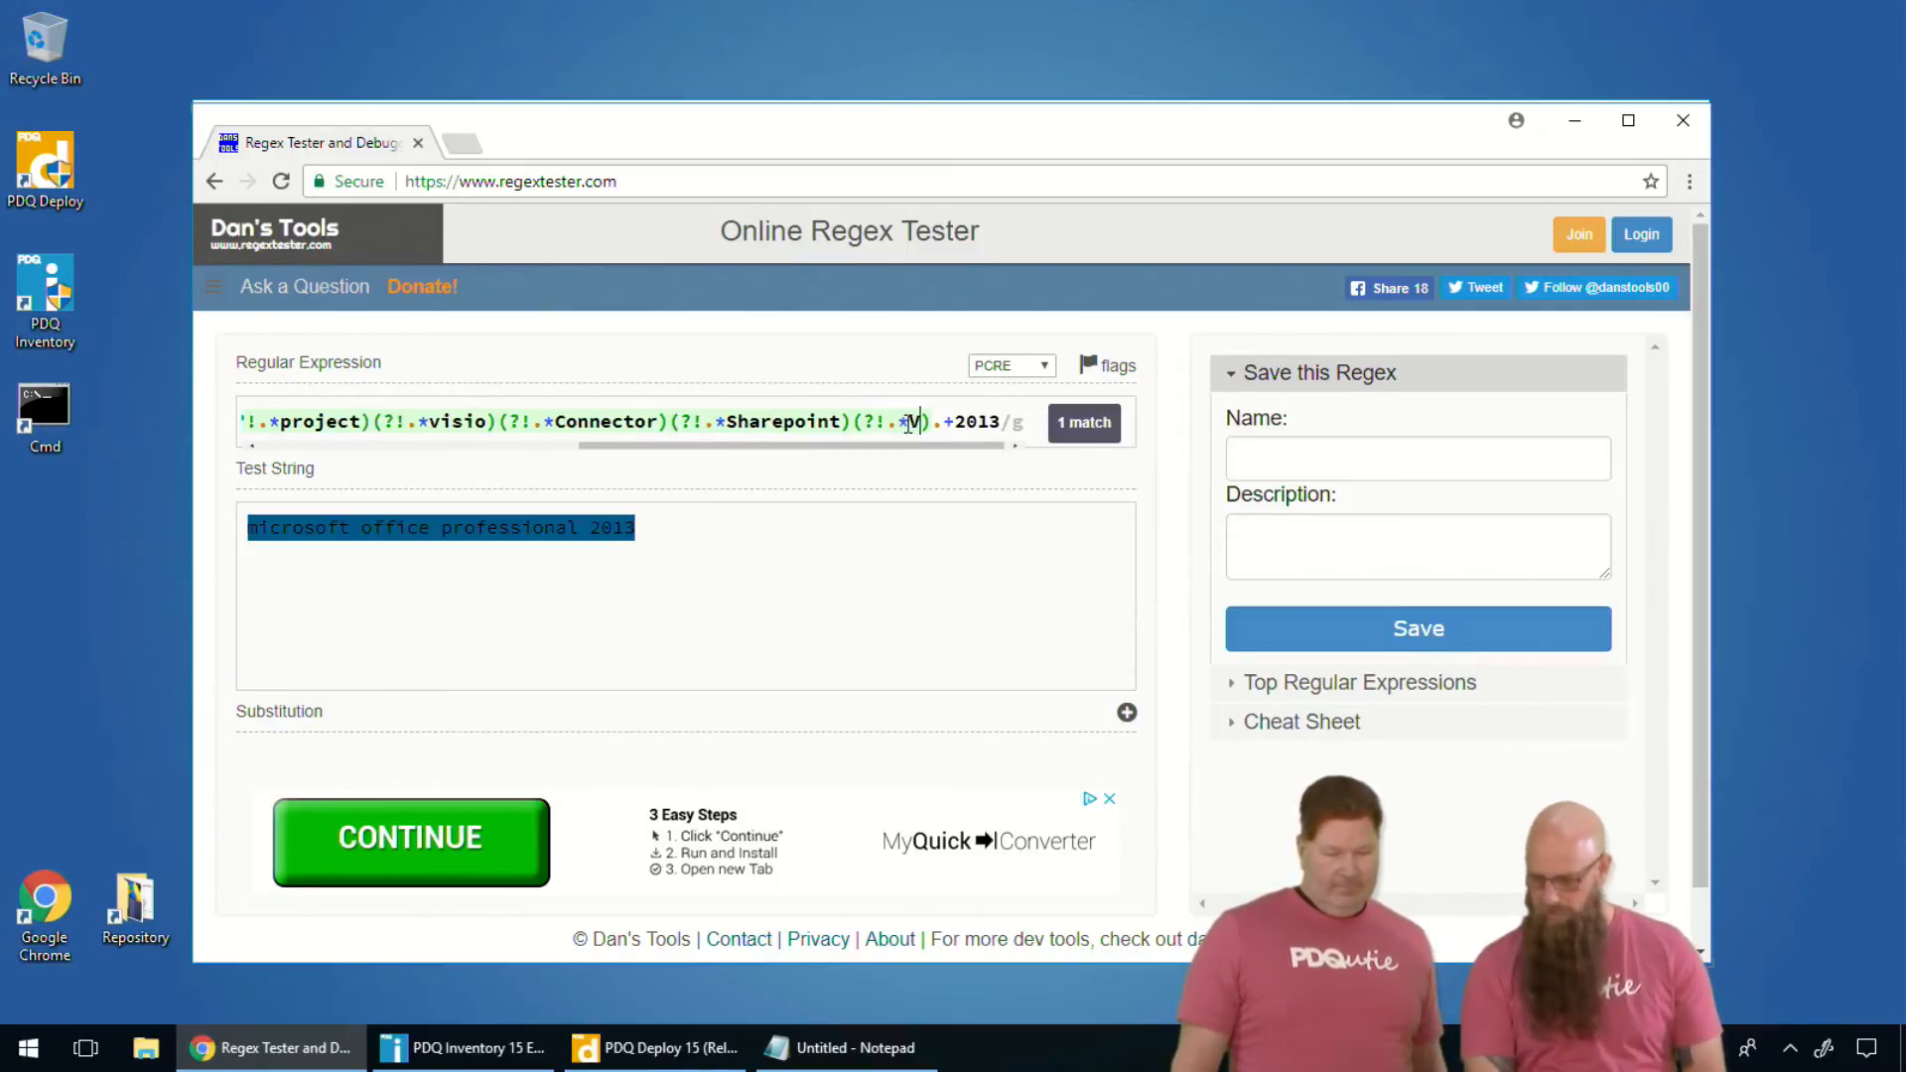
type("wer")
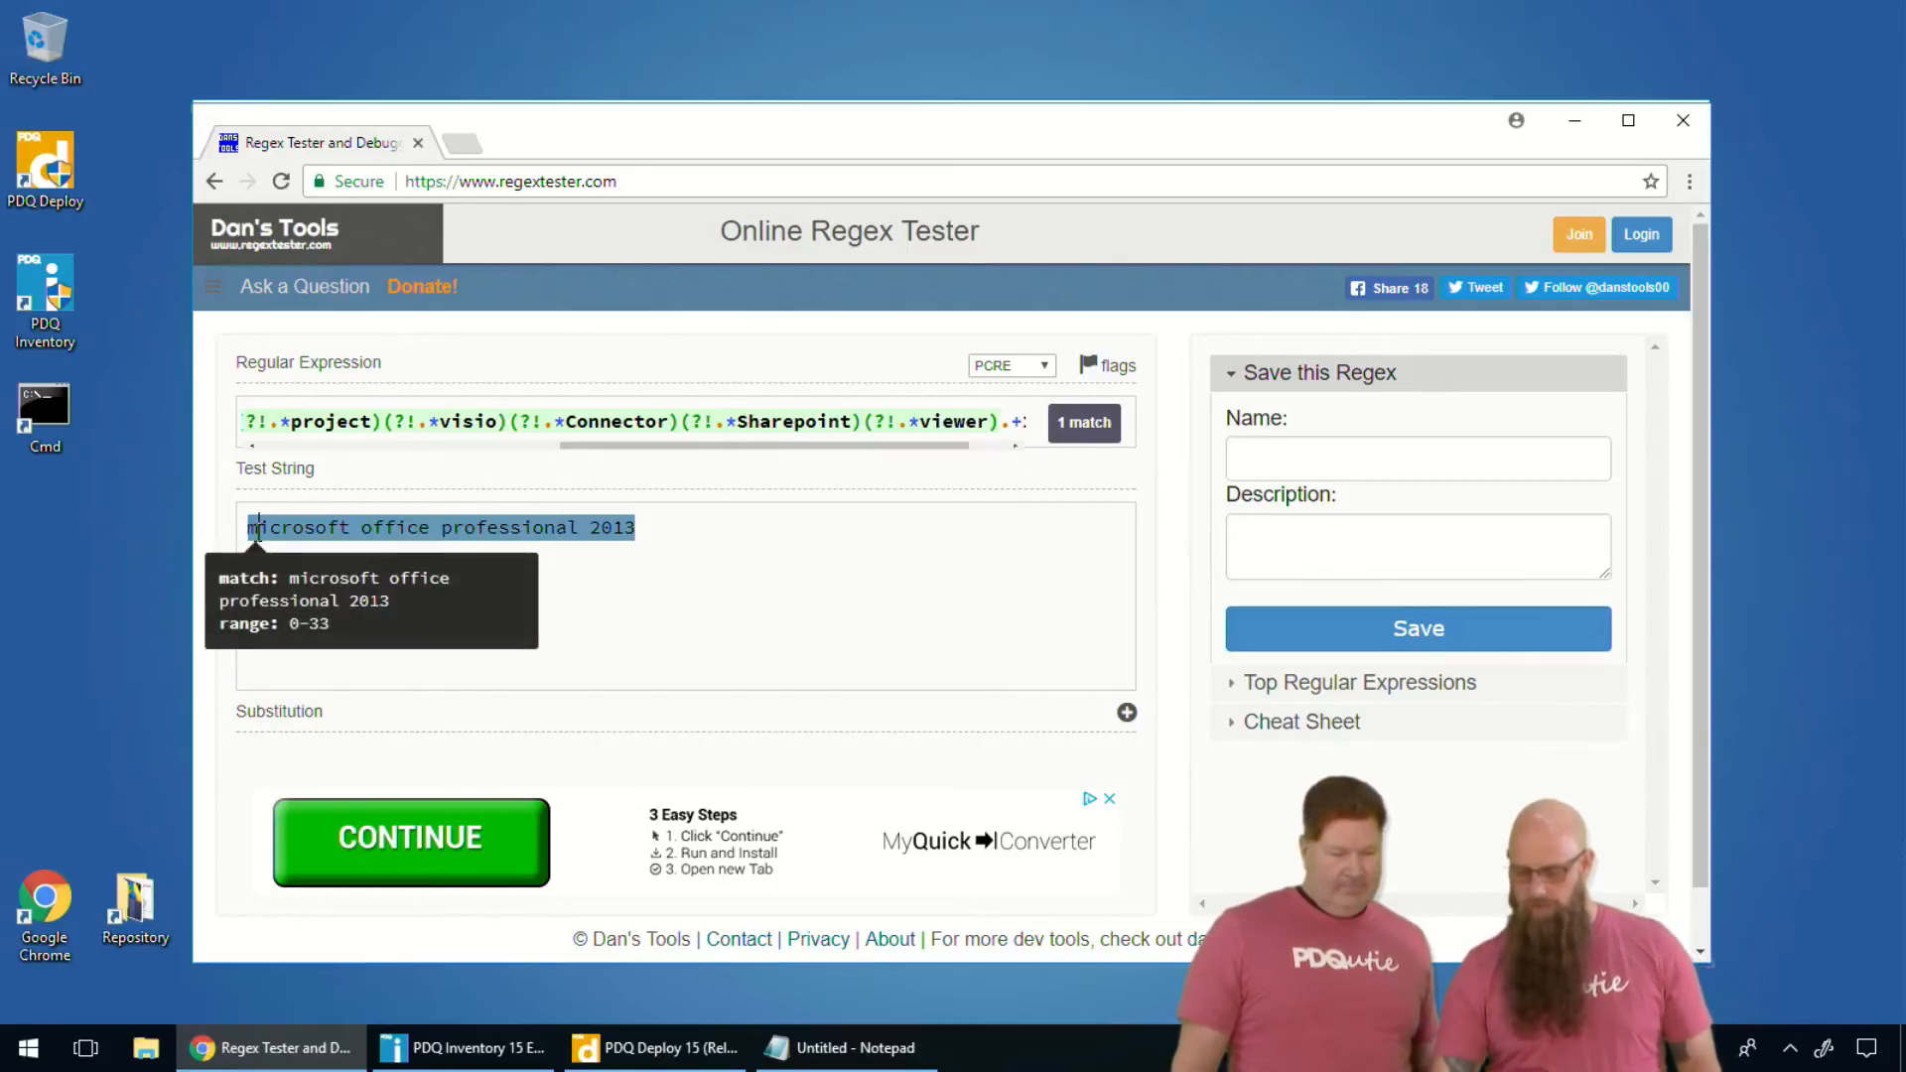
- Capitalize the first letter of the test string so it begins with "Microsoft"
left_click(322, 561)
key("Home")
key("Delete")
type("M")
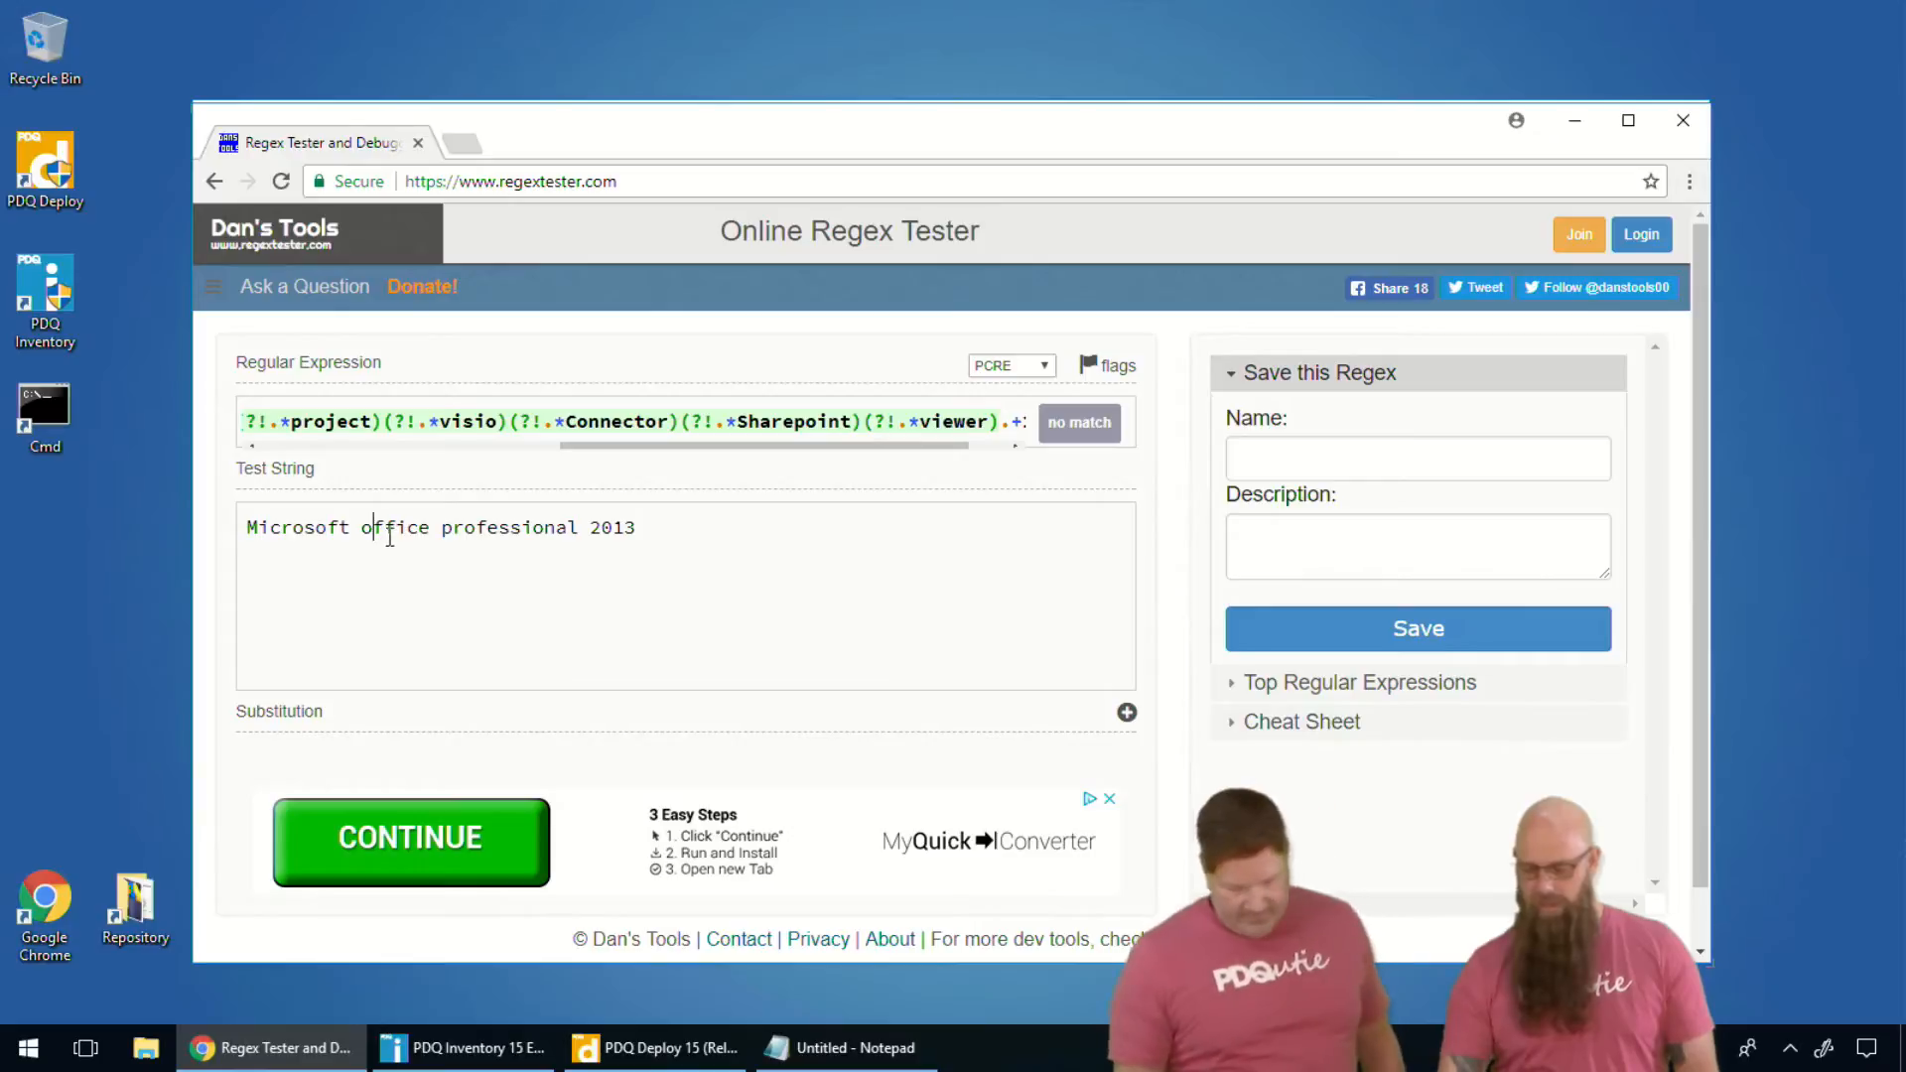
- Capitalize the first letter of the regular expression so it starts with "Microsoft office"
left_click(506, 427)
key("Home")
key("Delete")
type("M")
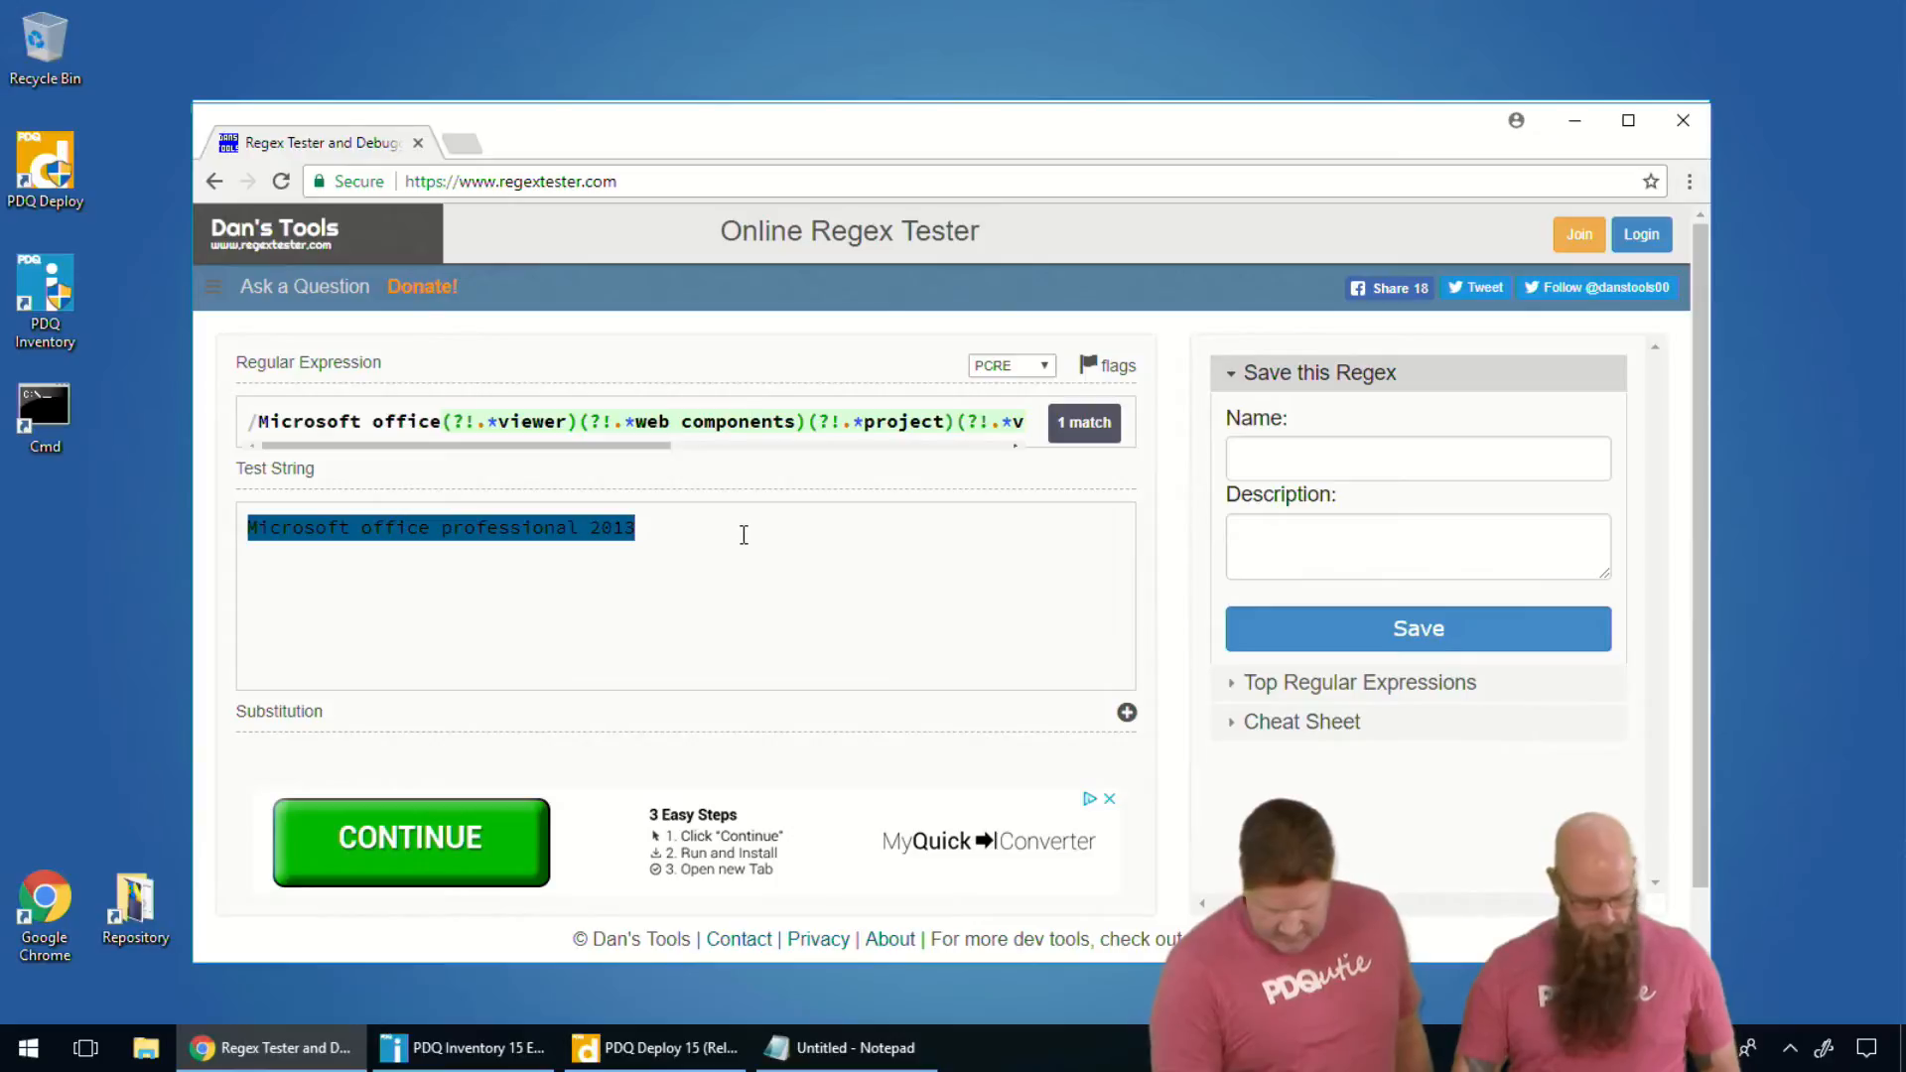
- Clear the regular expression and replace the test string with "Microsoft 123.456"
key("ctrl+a")
key("BackSpace")
left_click_drag(719, 542, 223, 550)
key("ctrl+a")
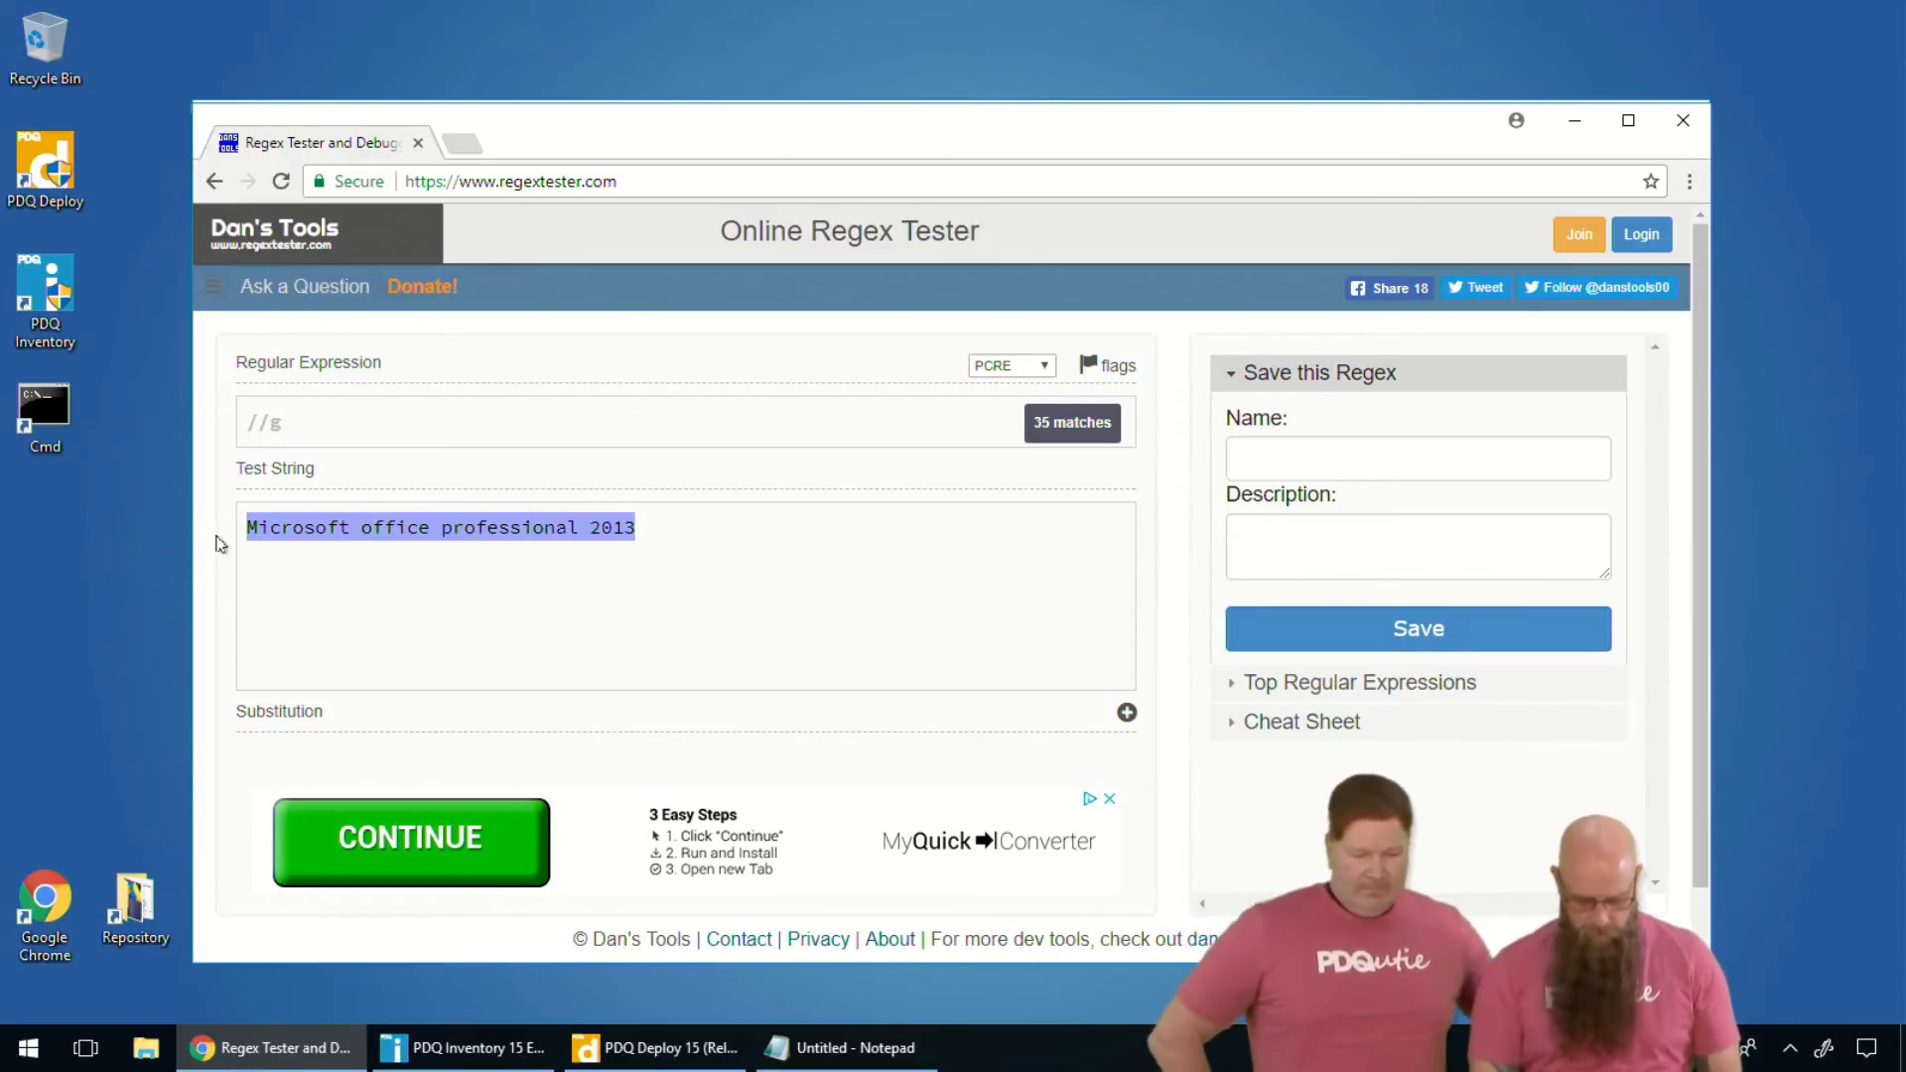
type("Microsoft 123.456")
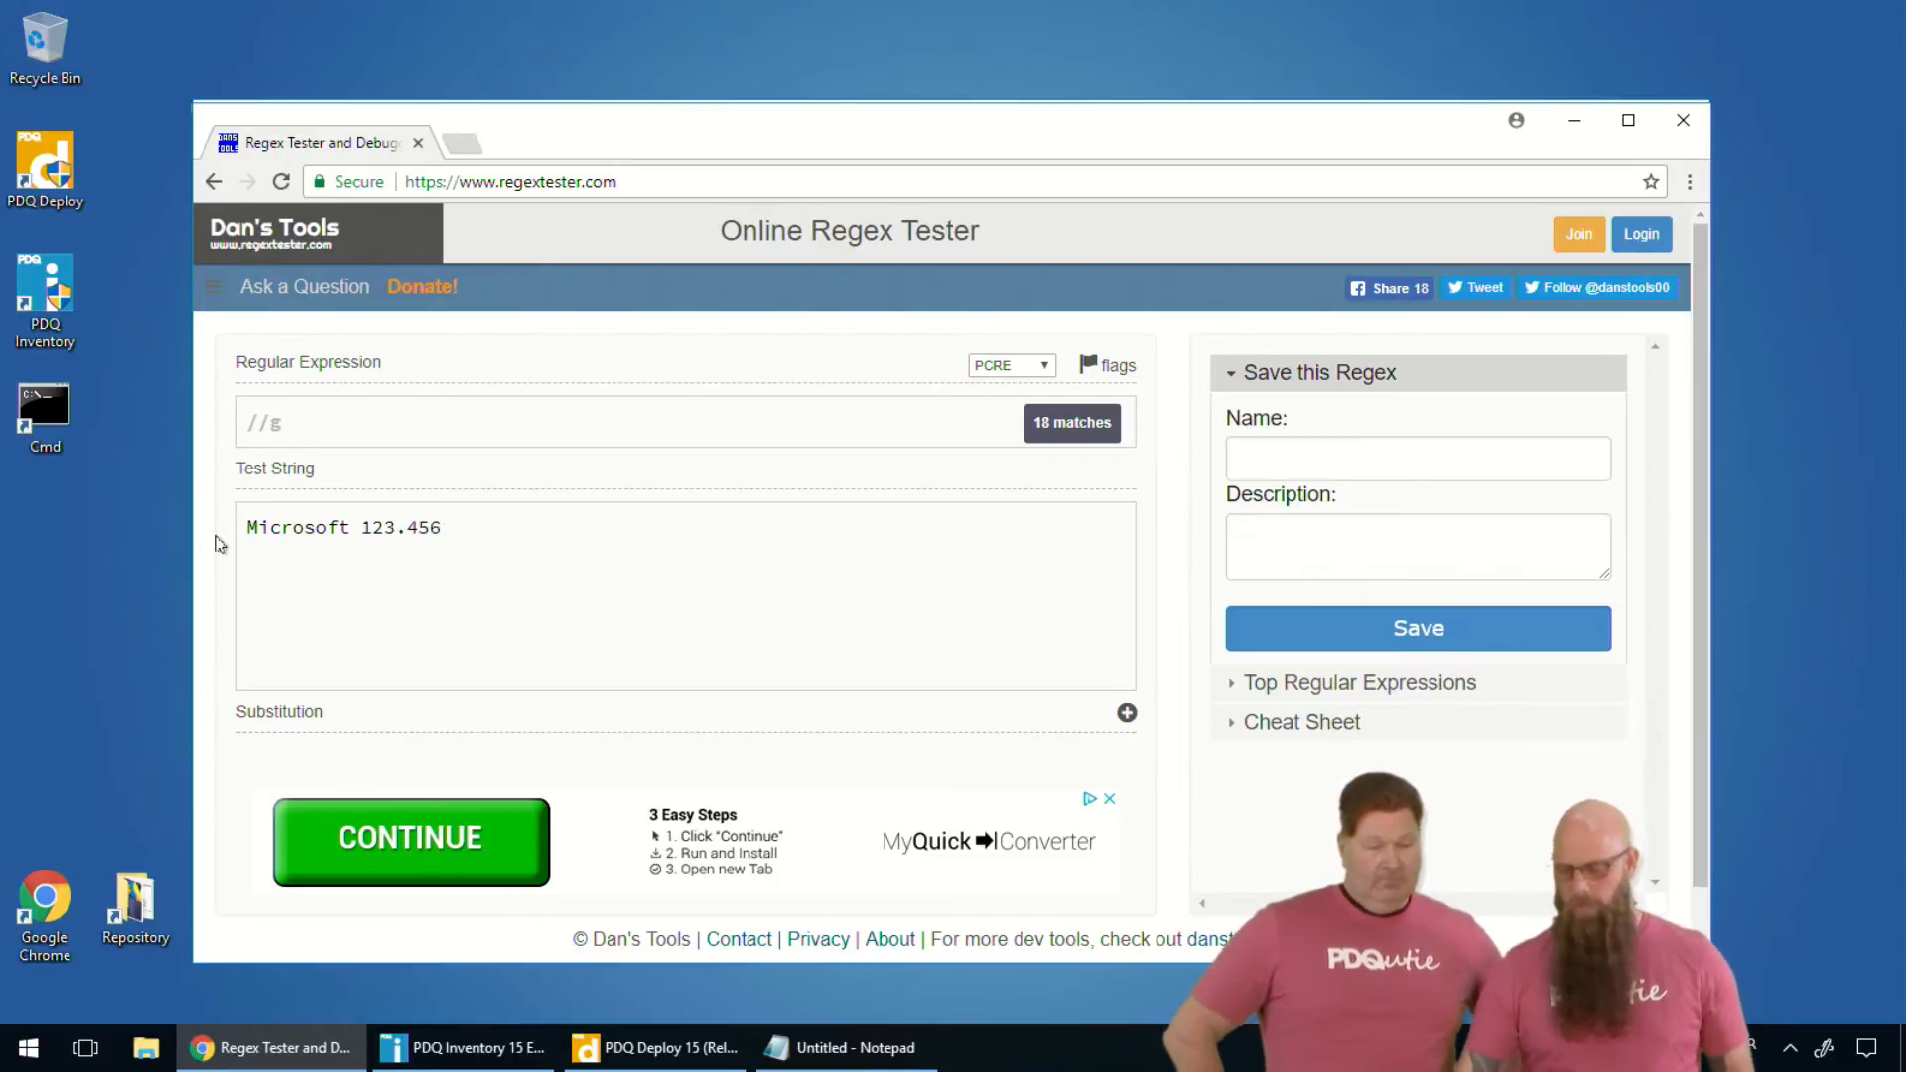
- Enter \d as the regular expression and extend it to ^Microsoft.+\d
left_click(302, 437)
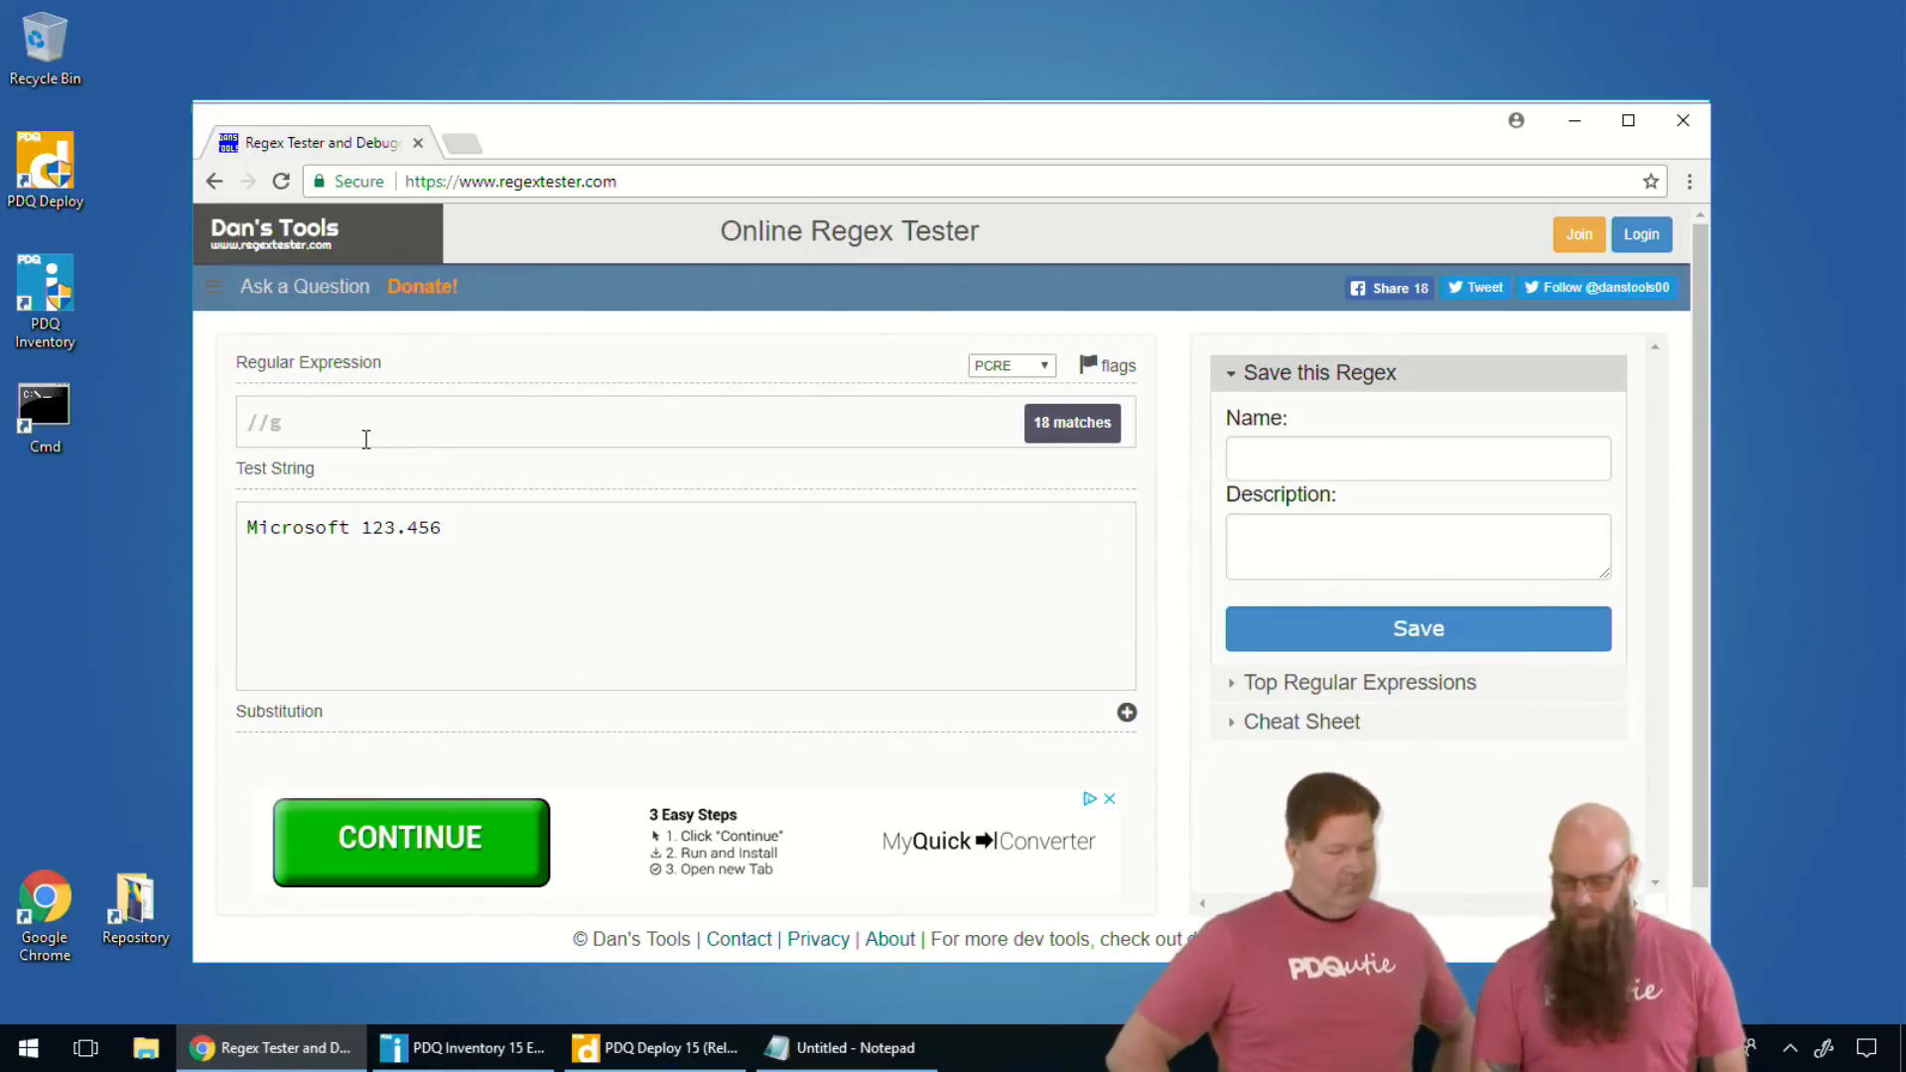
type("\\d")
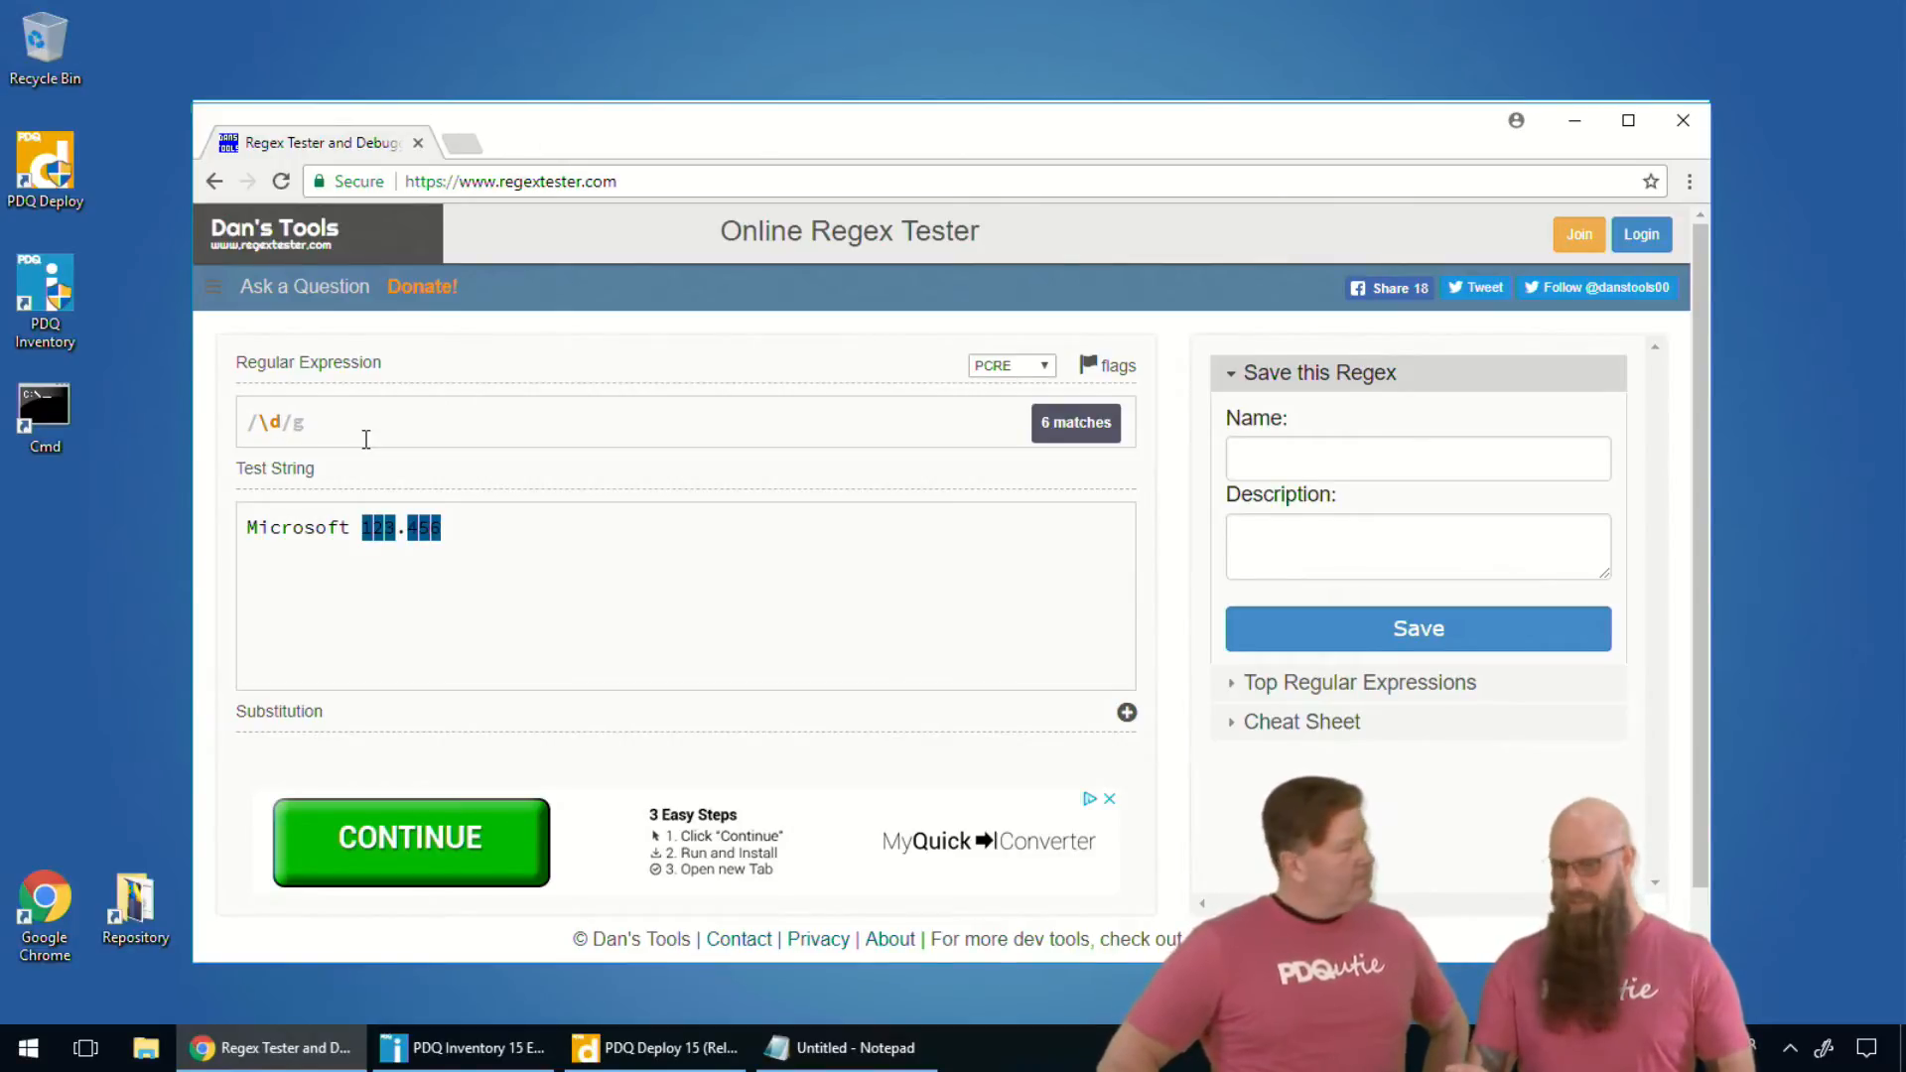
left_click(268, 425)
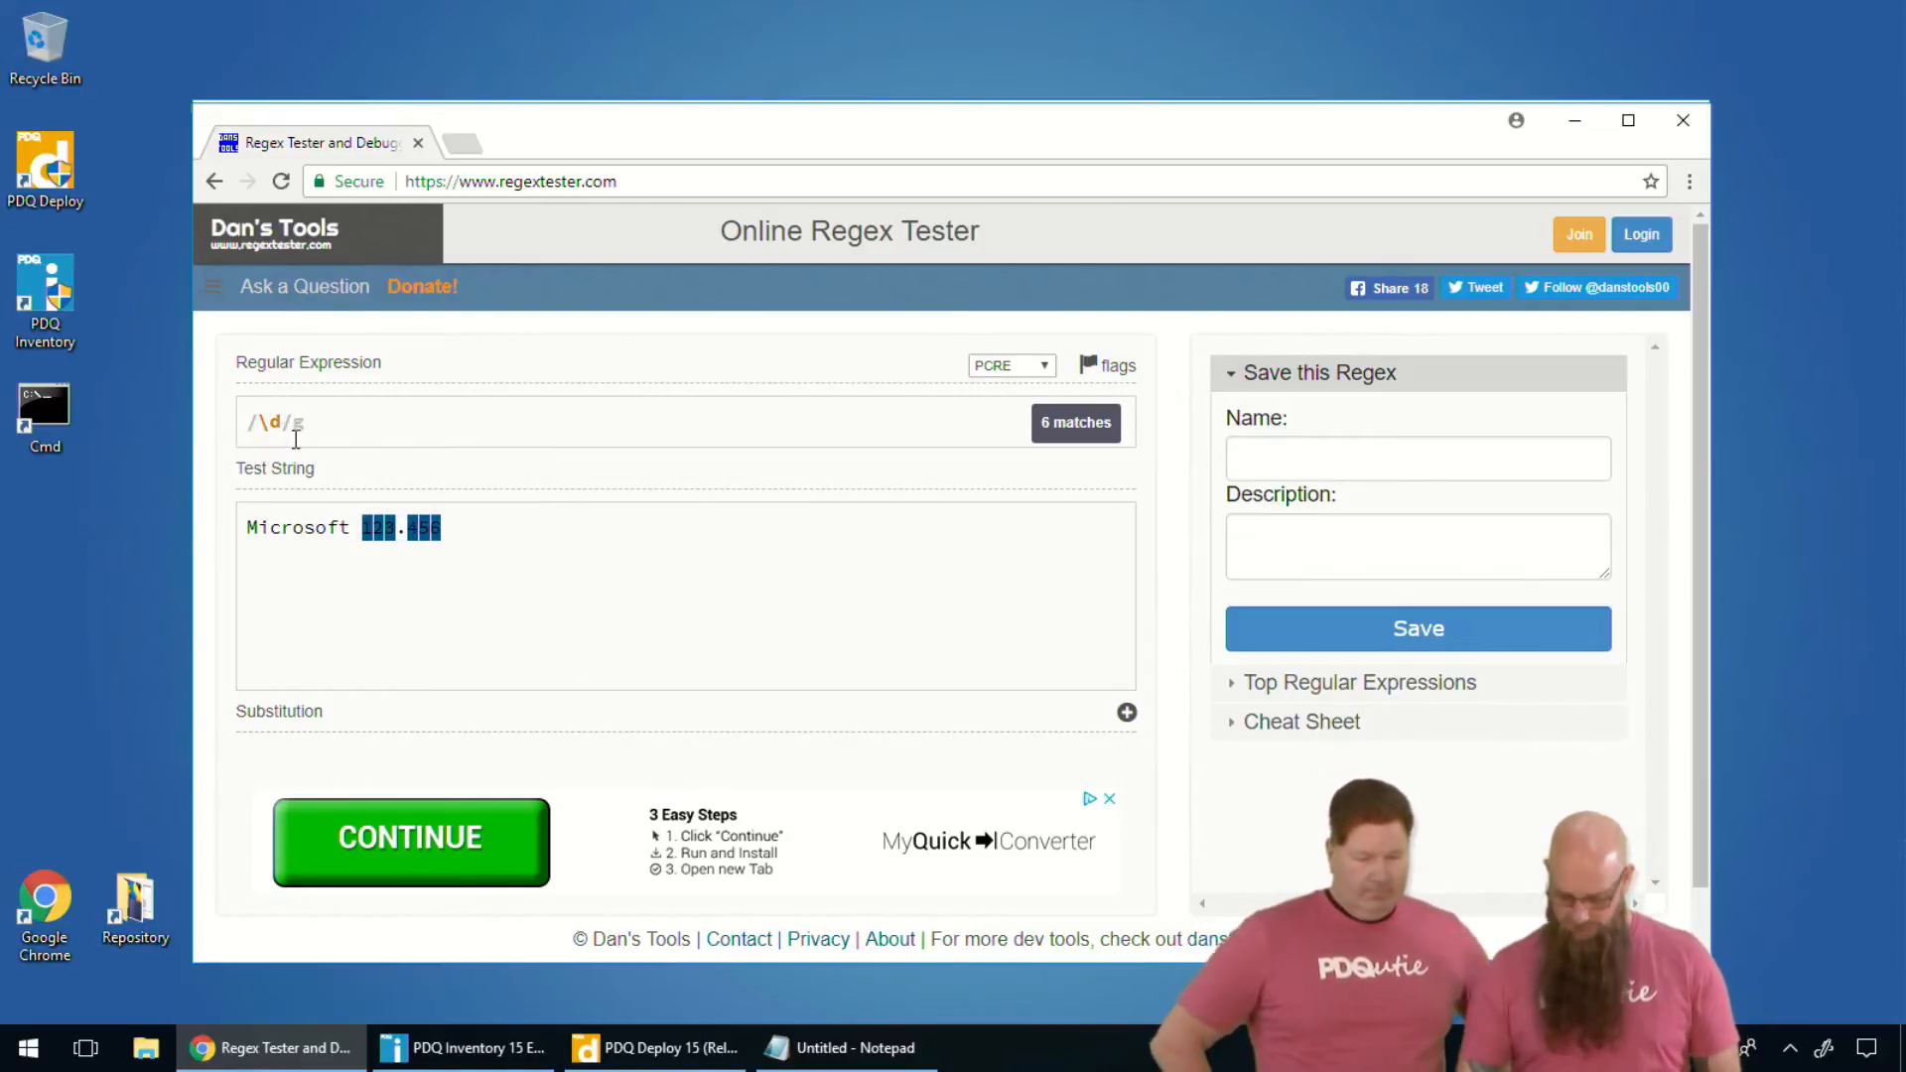
type("^")
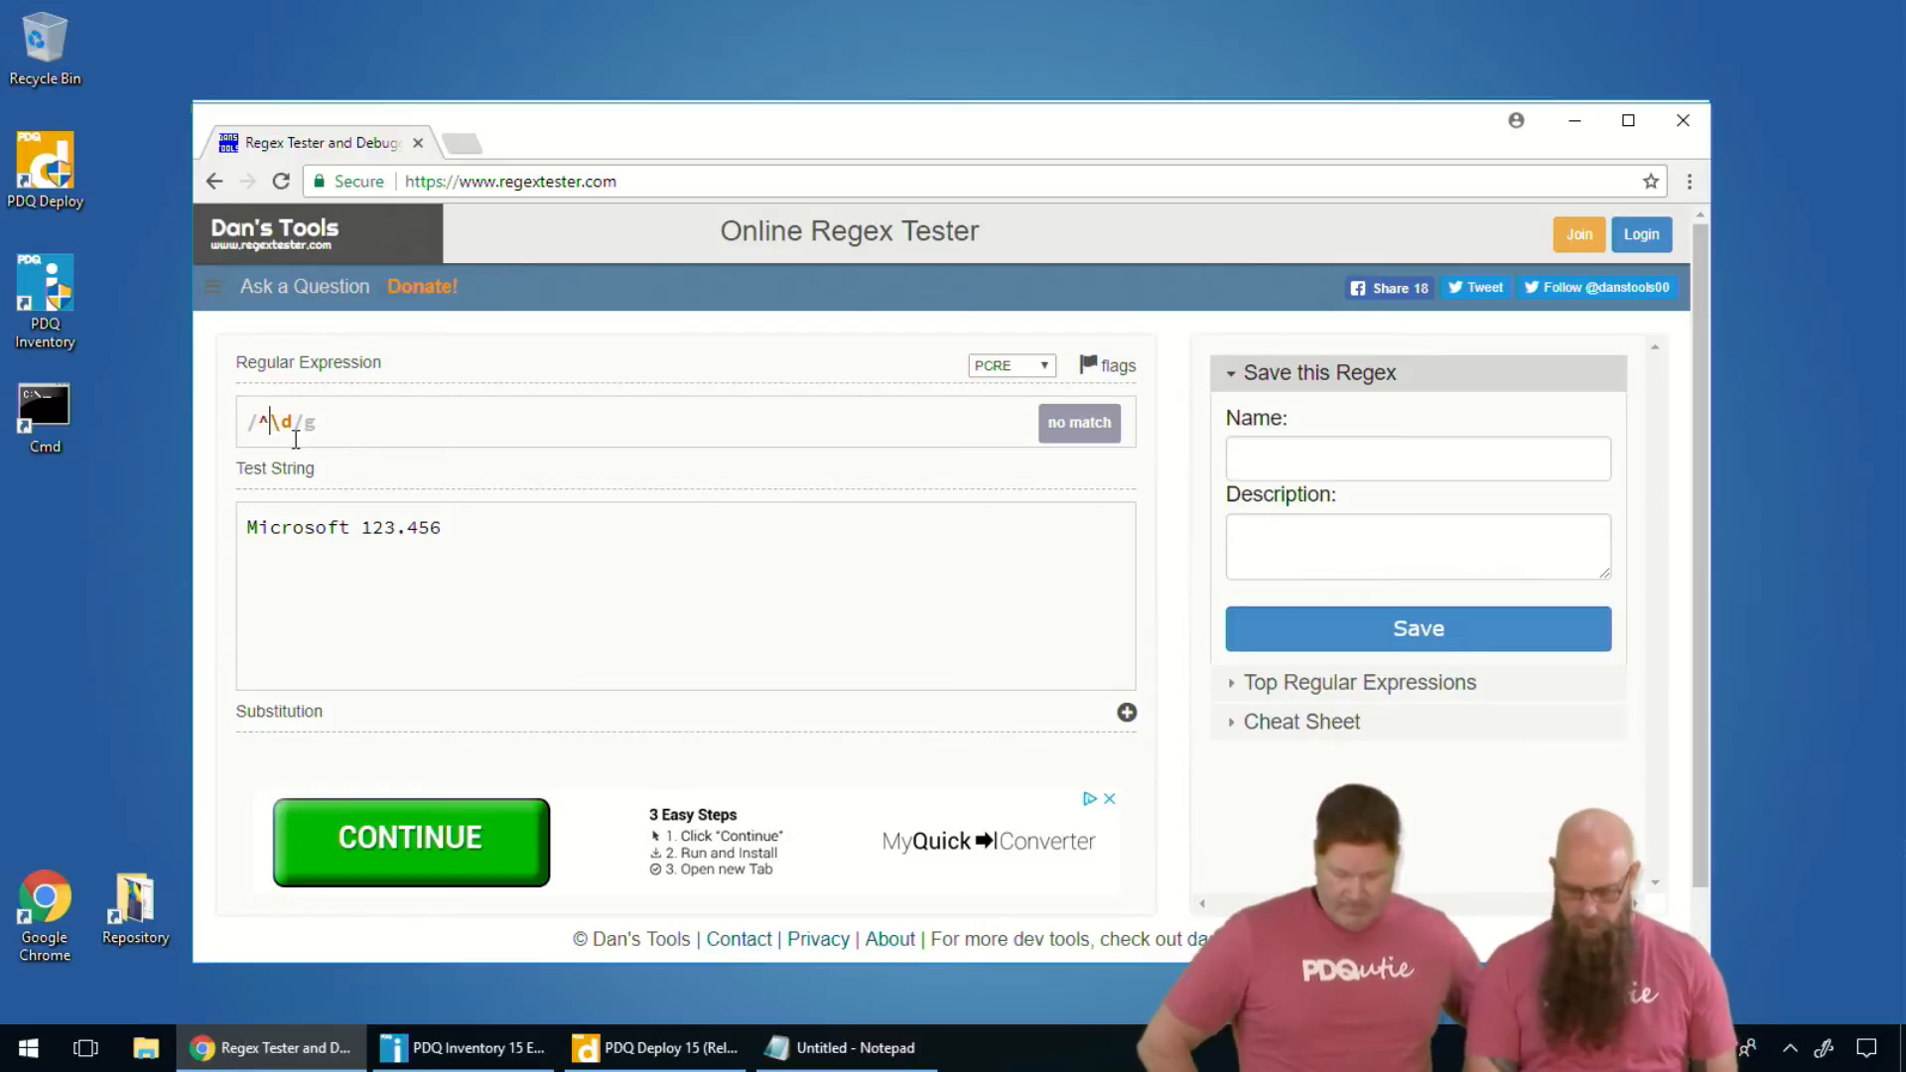
type("M")
type("icrosoft")
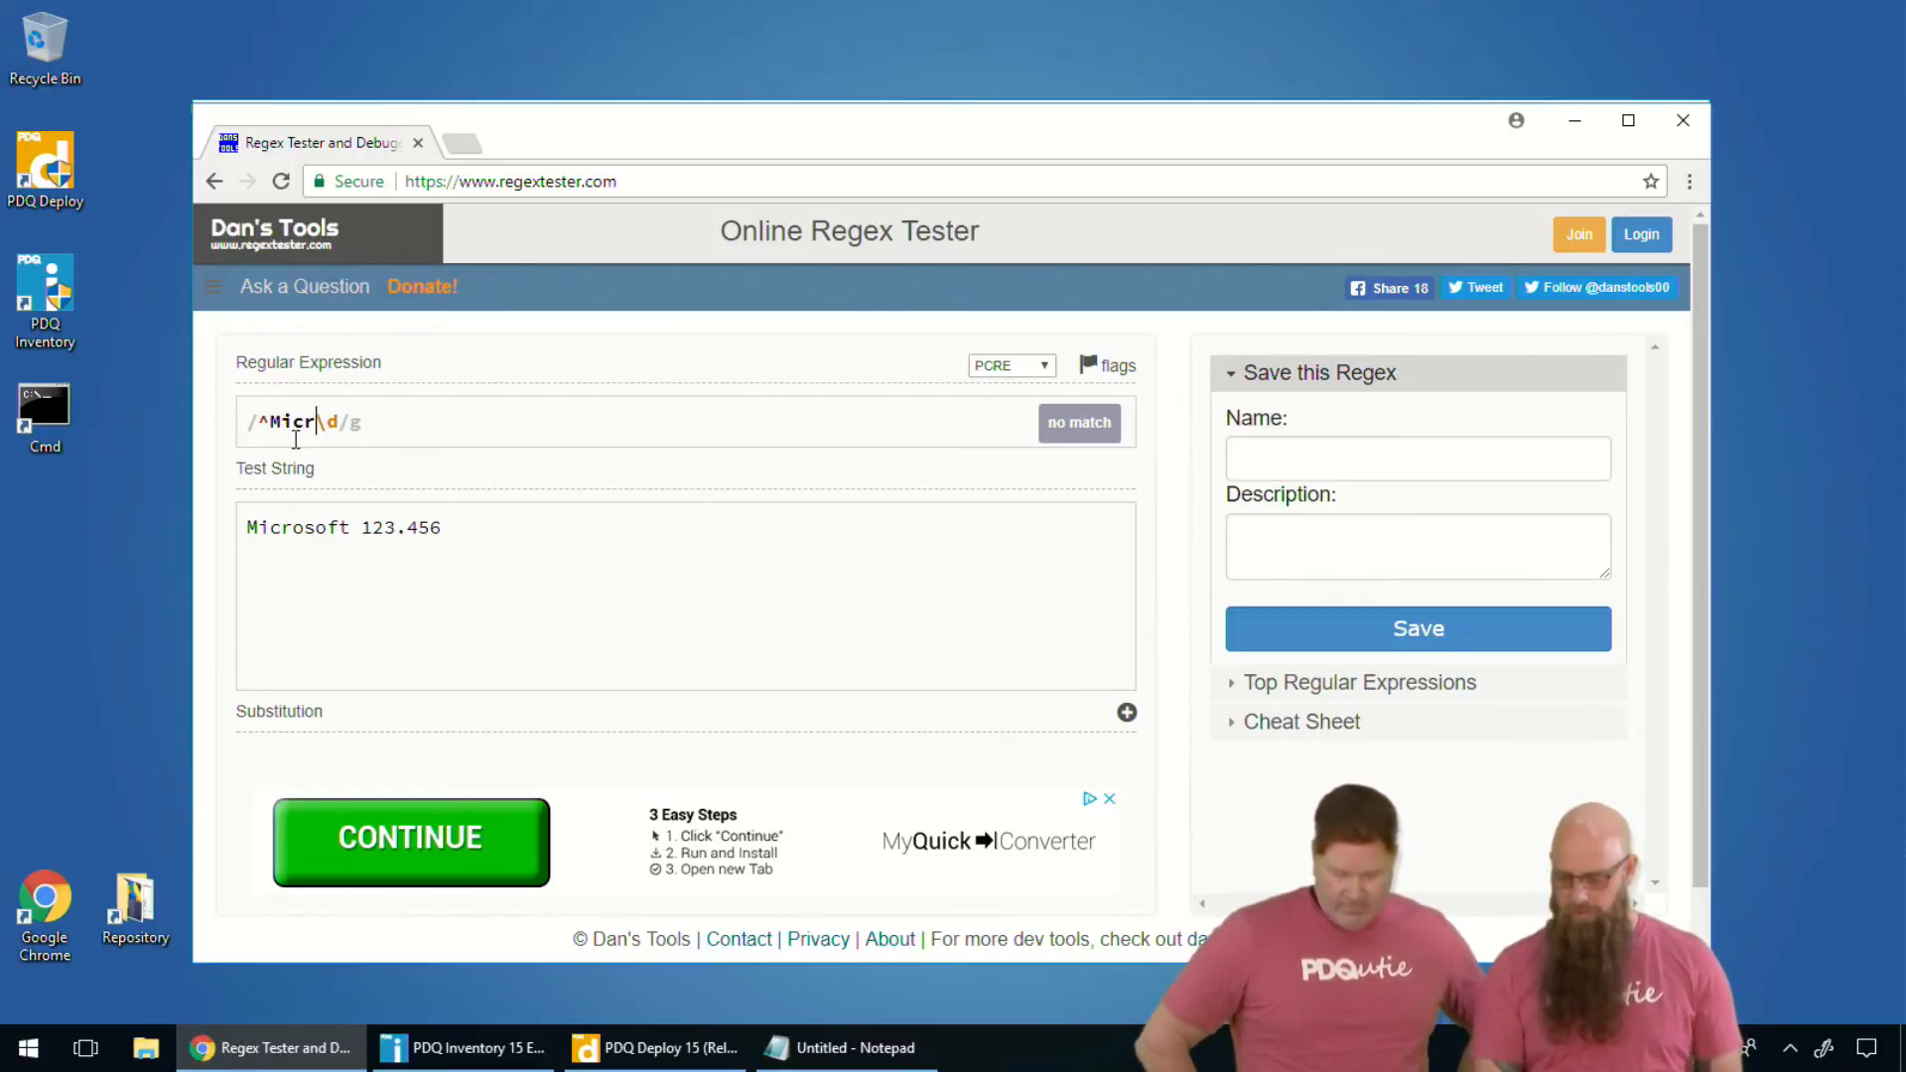
type(".+")
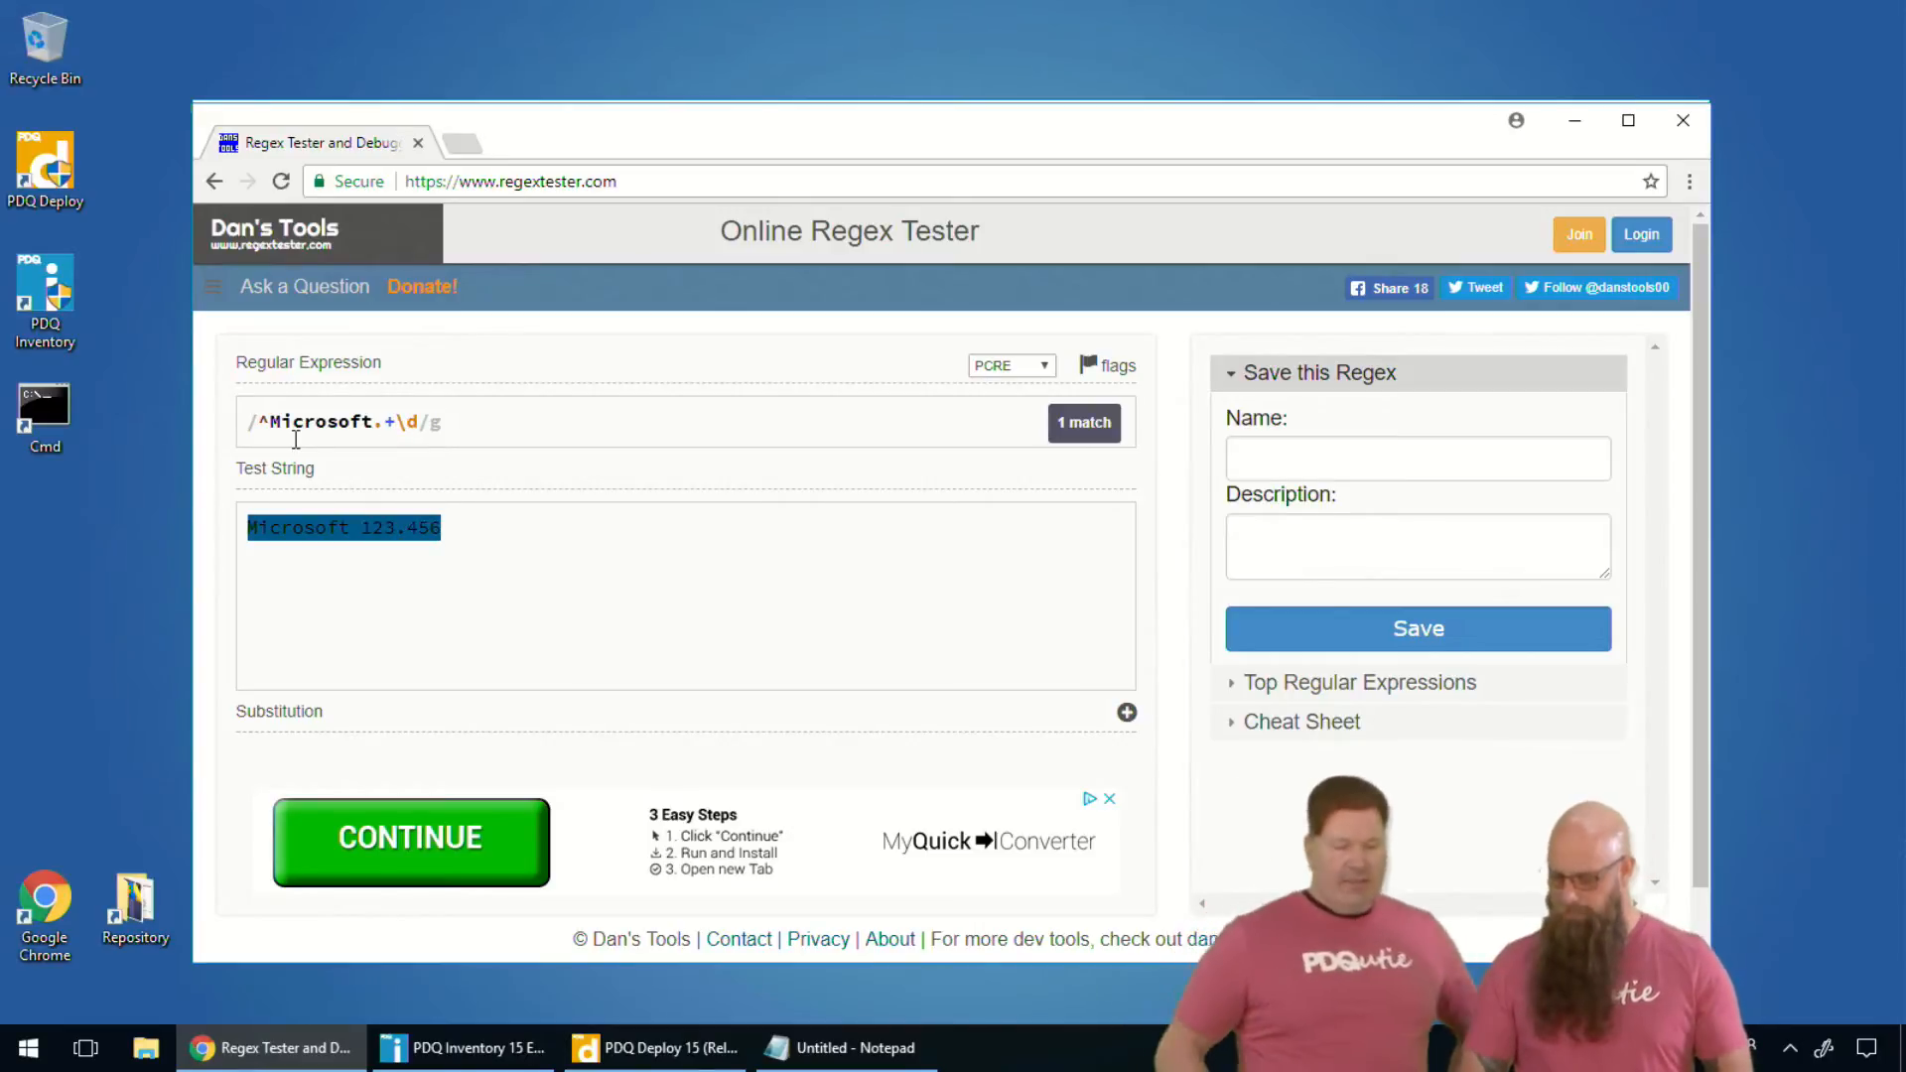
- Try +, * and . one at a time in place of .+ after Microsoft in the expression, and restore .+
key("BackSpace")
key("BackSpace")
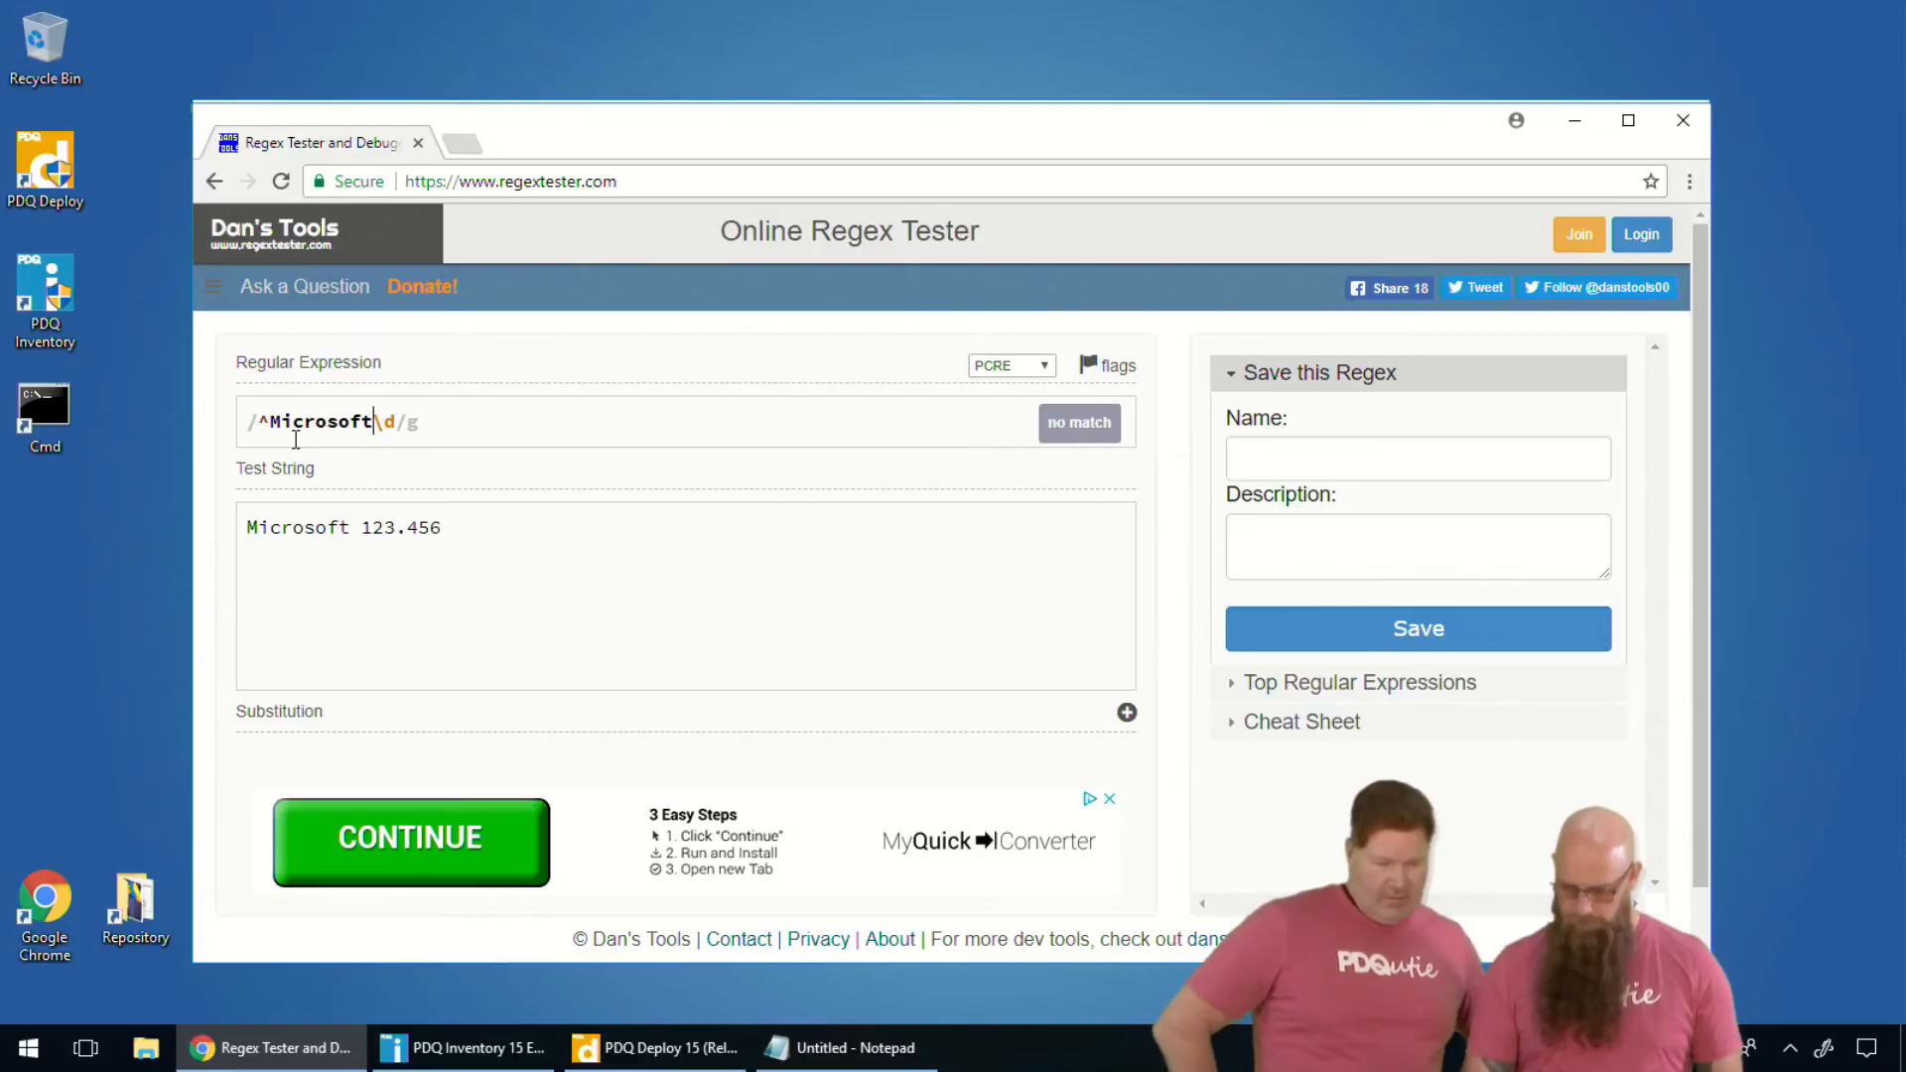
type("+")
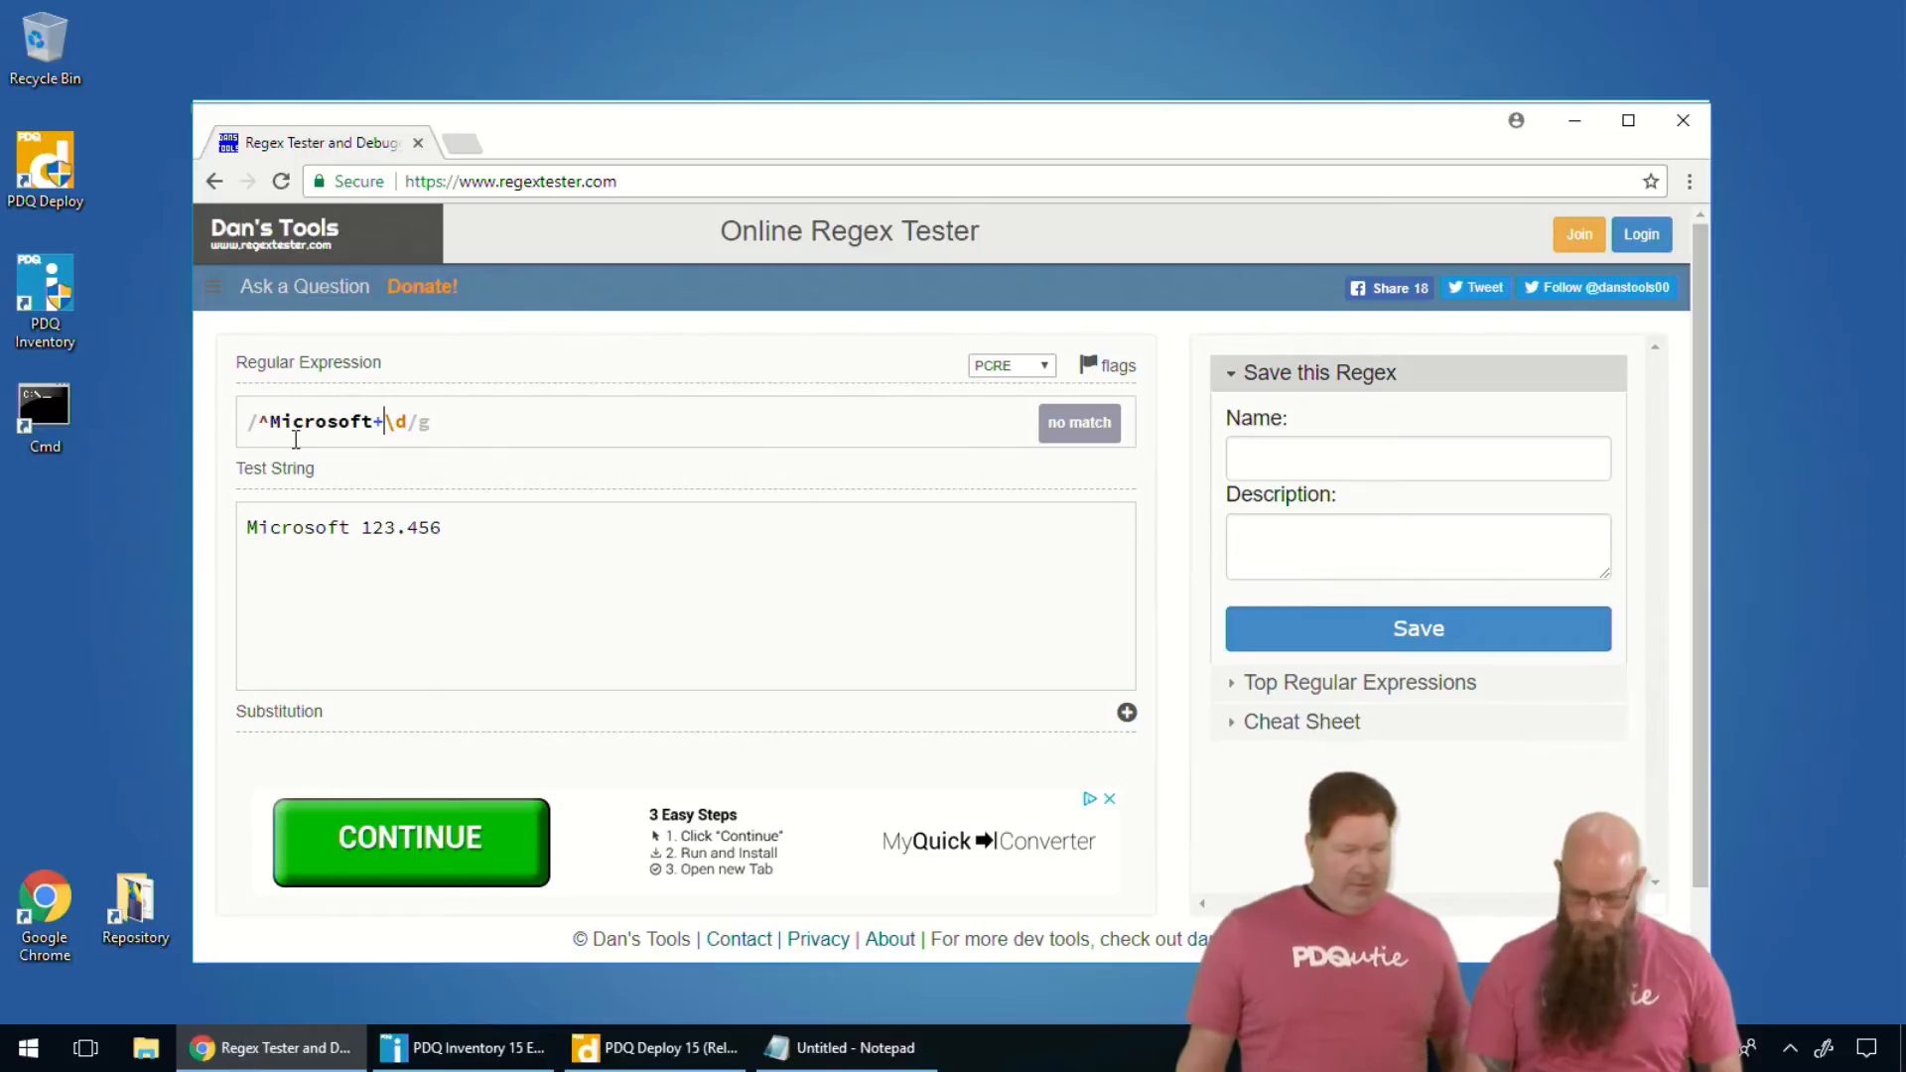
key("BackSpace")
type("*")
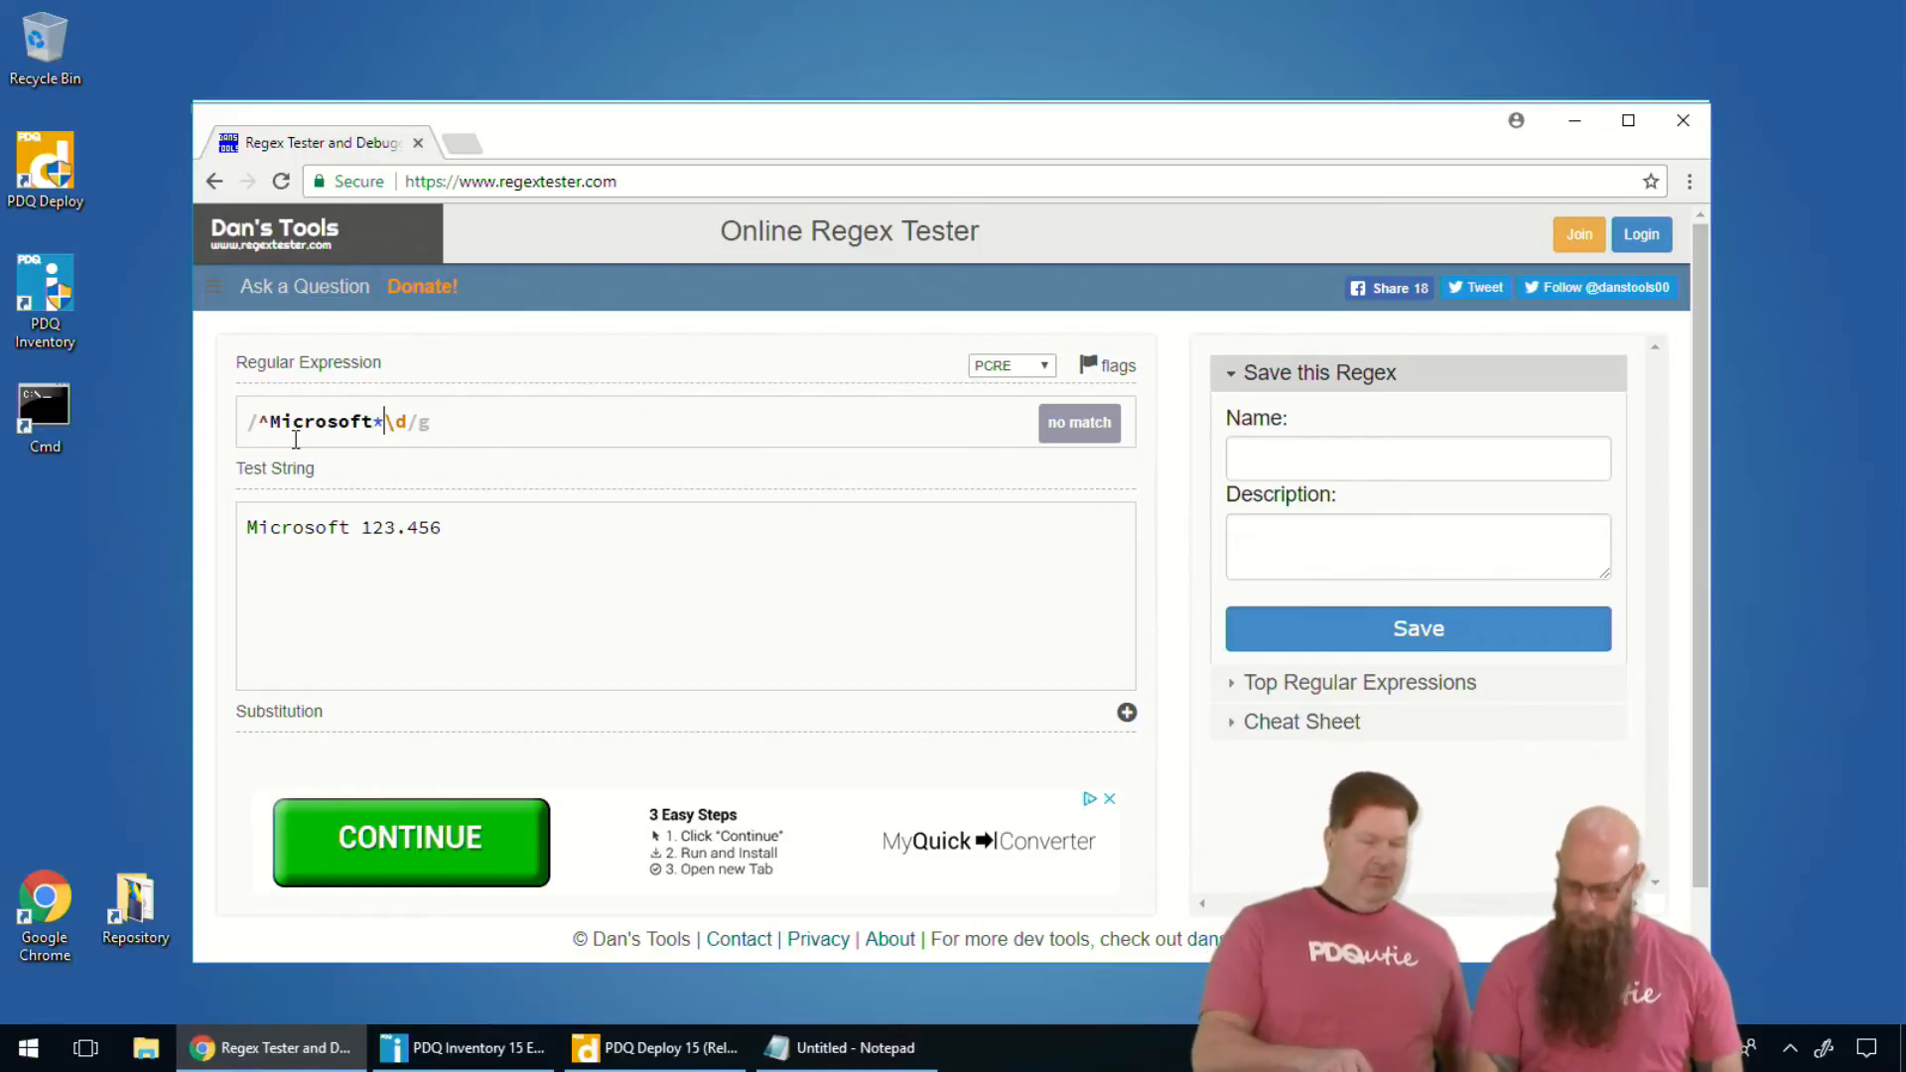
key("BackSpace")
type(".")
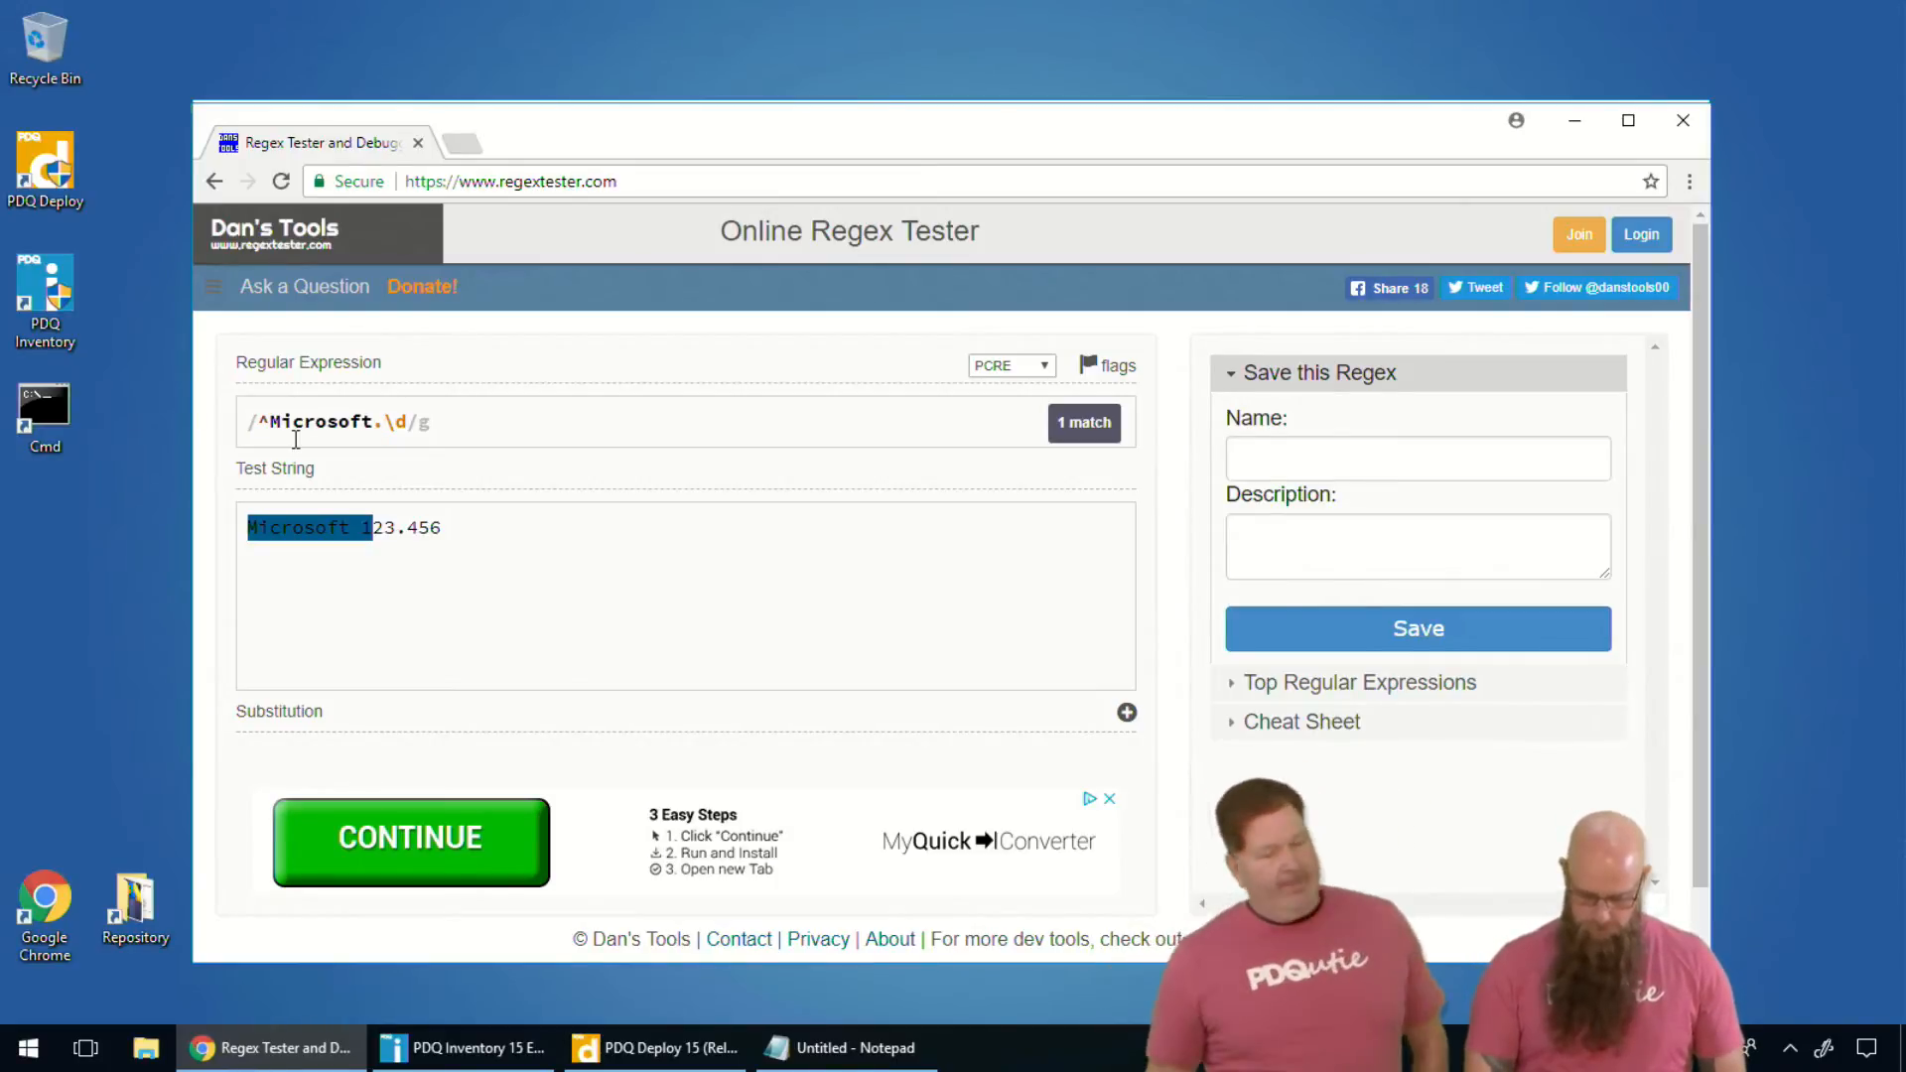
type("+")
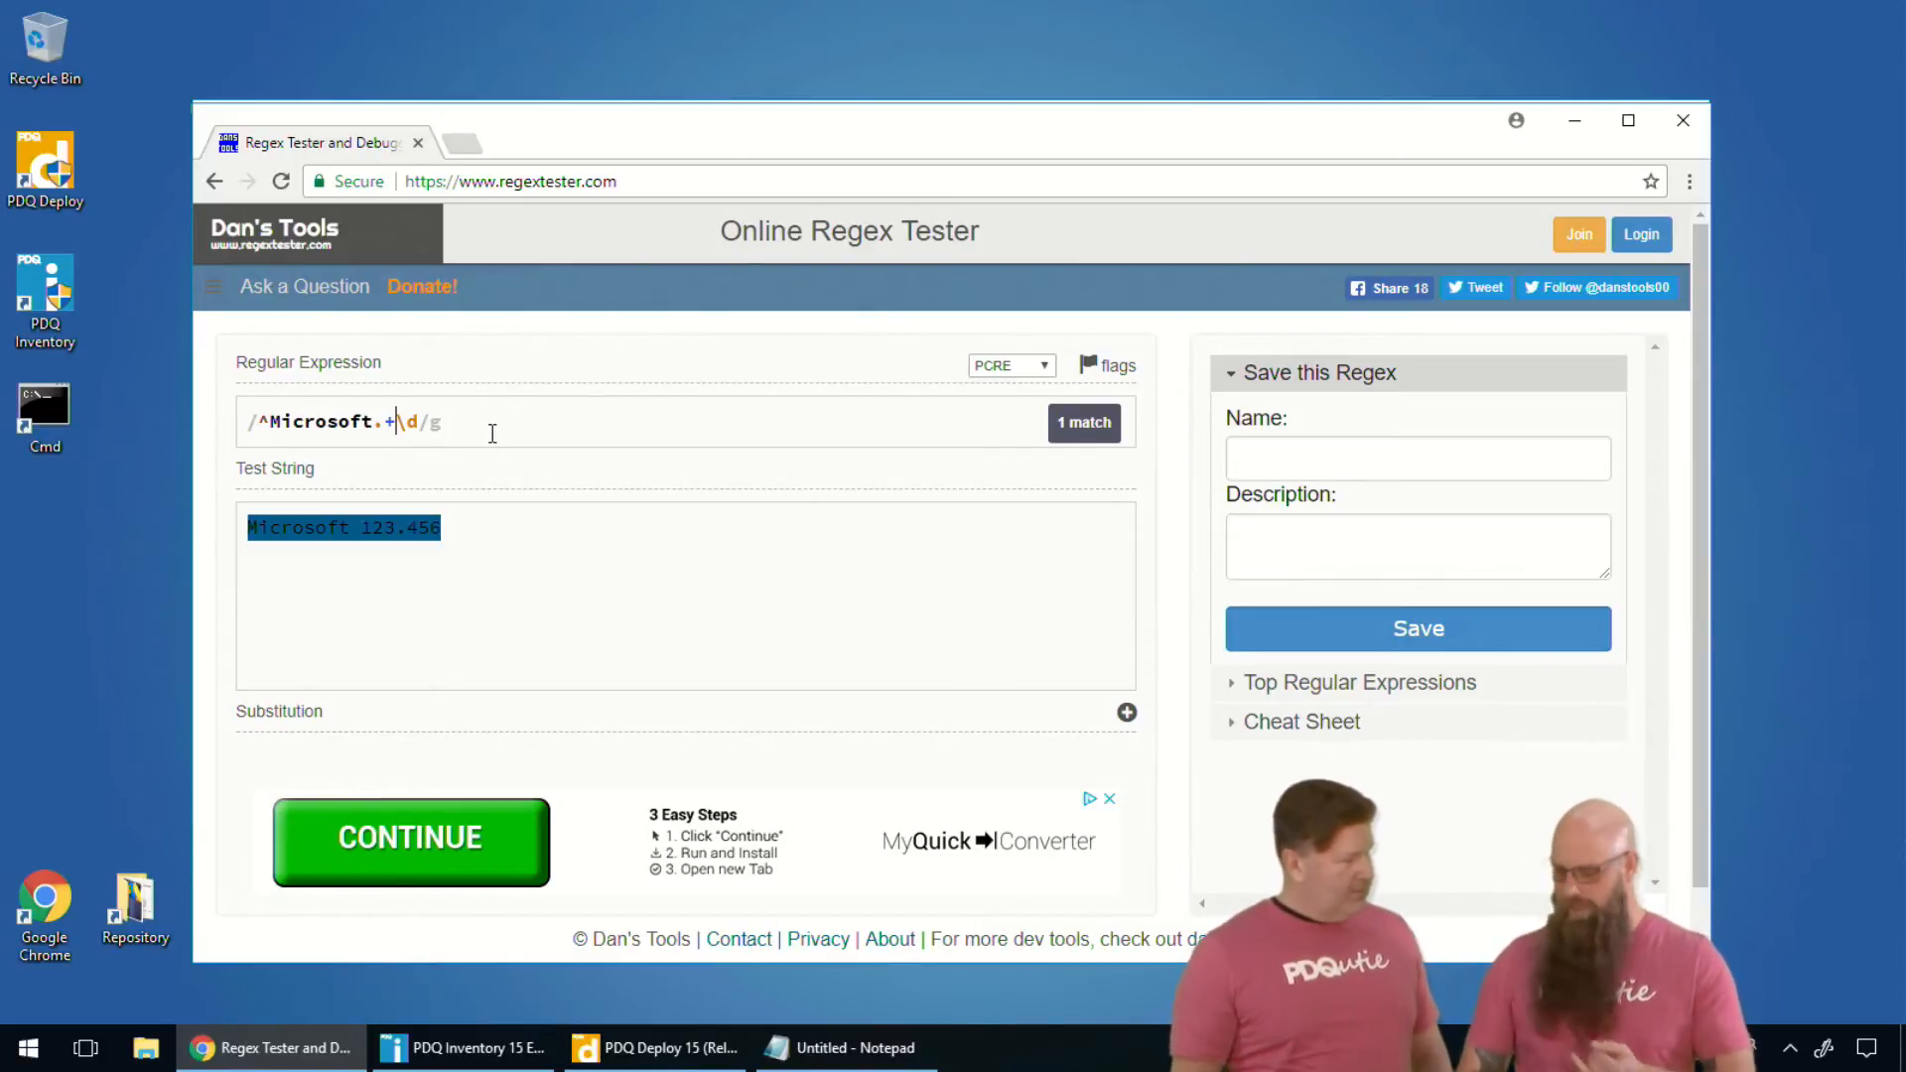
- Change the \d at the end of the expression to \D
mouse_move(411, 421)
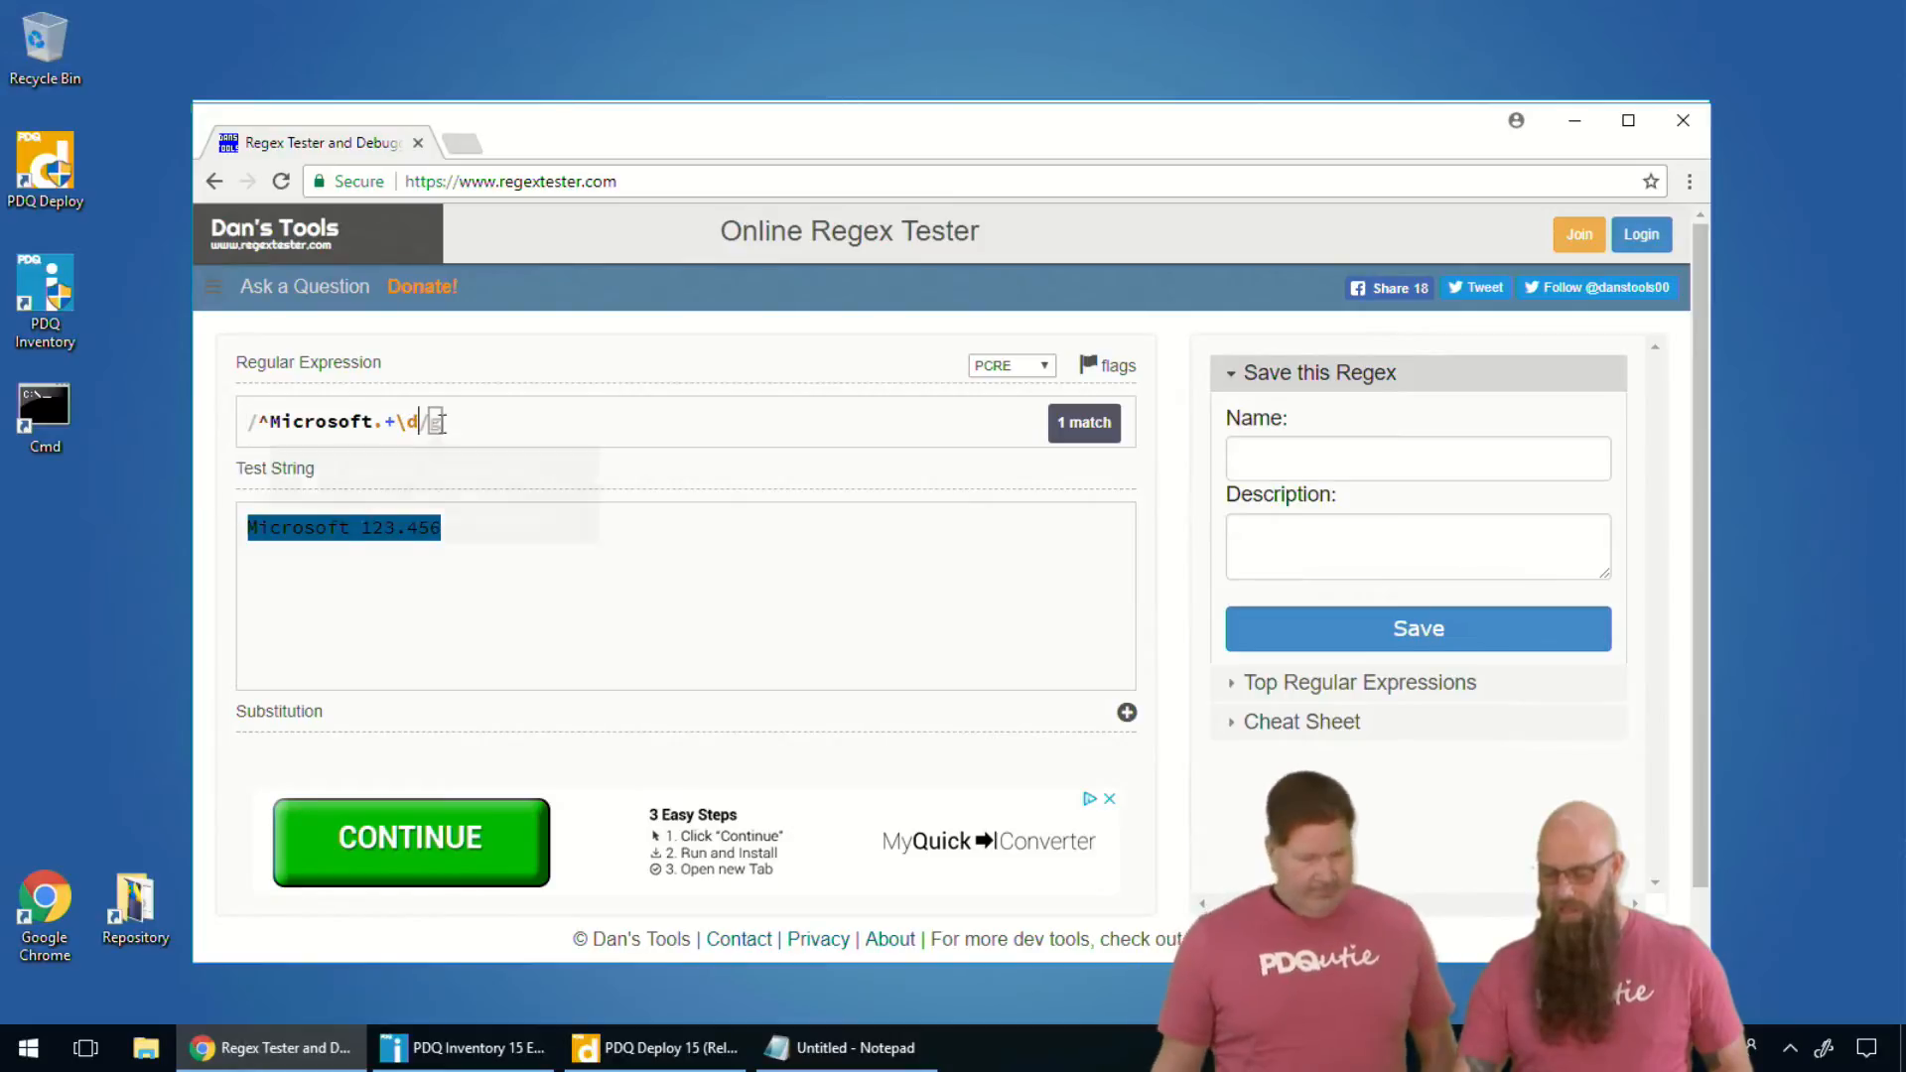
key("BackSpace")
type("D")
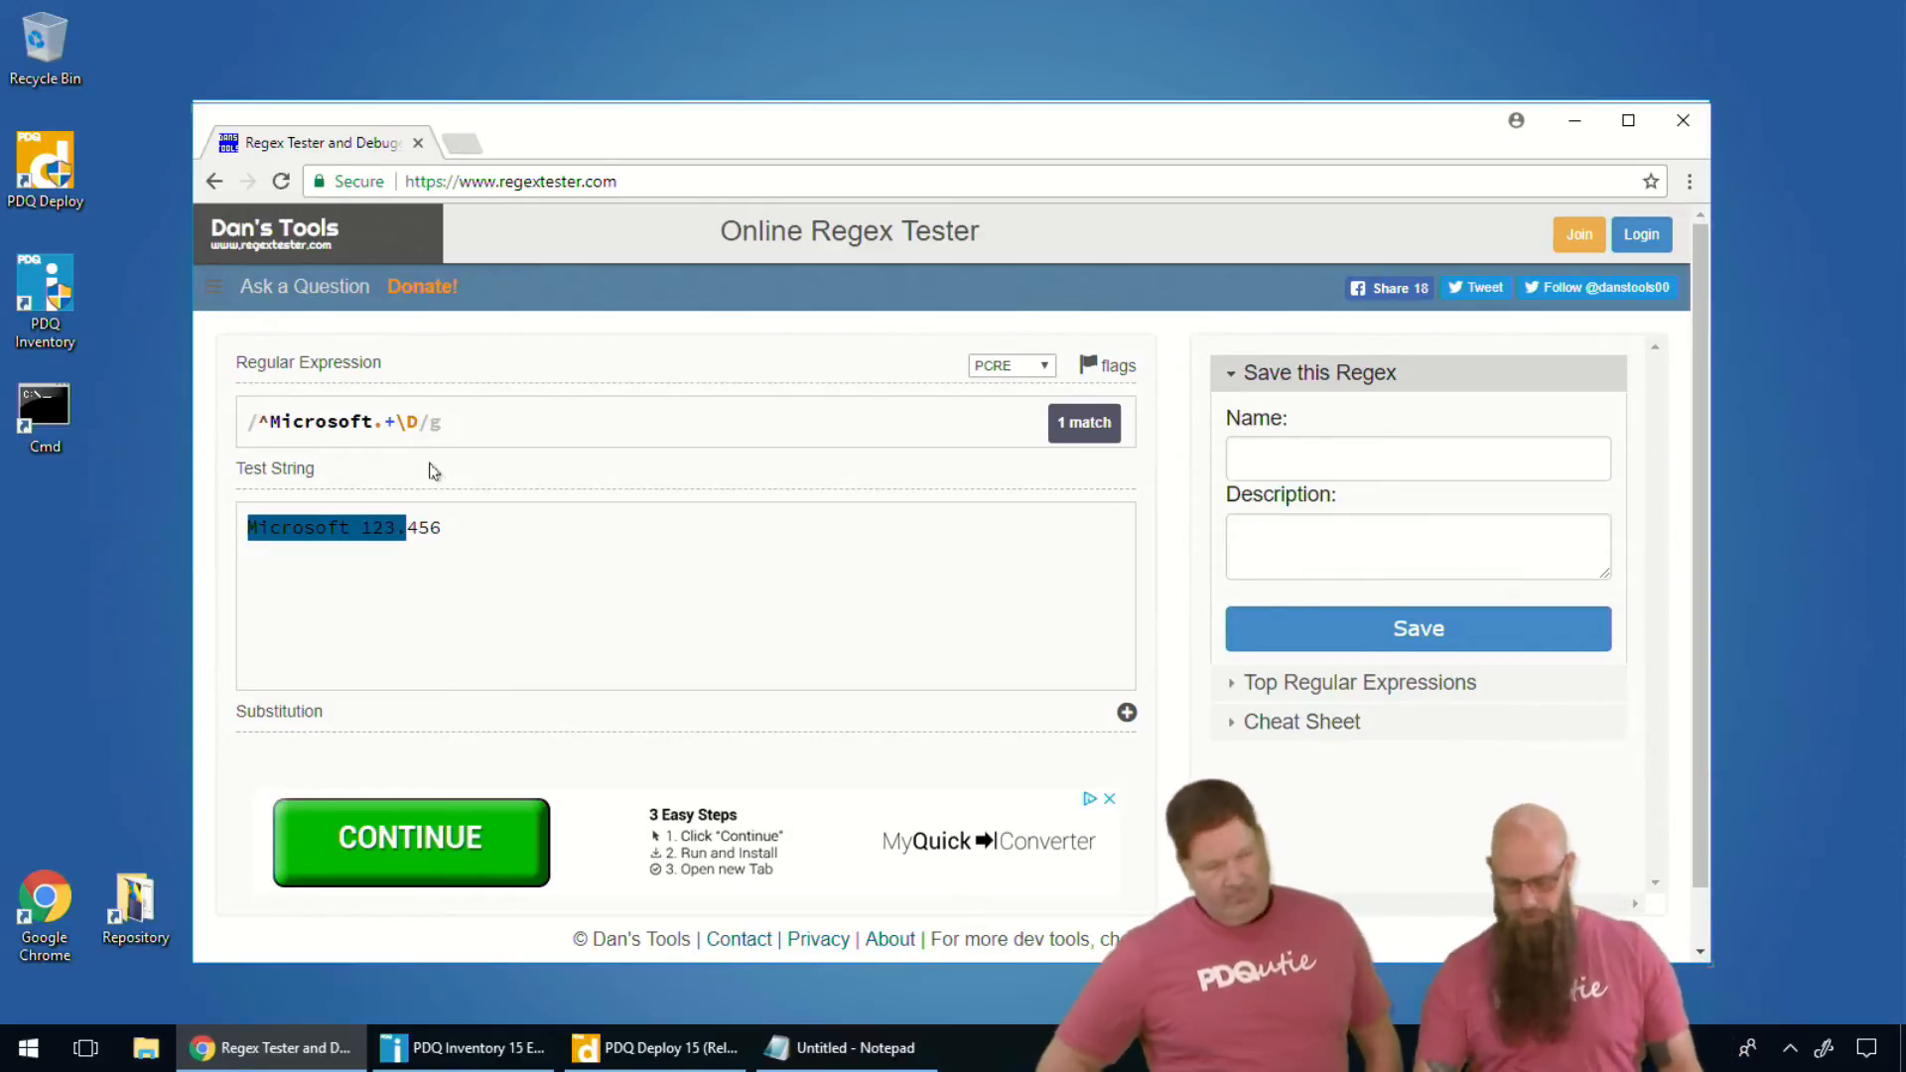
- Change the ending \D of the expression back to \d and try the quantifiers {3} and {2} after it
key("BackSpace")
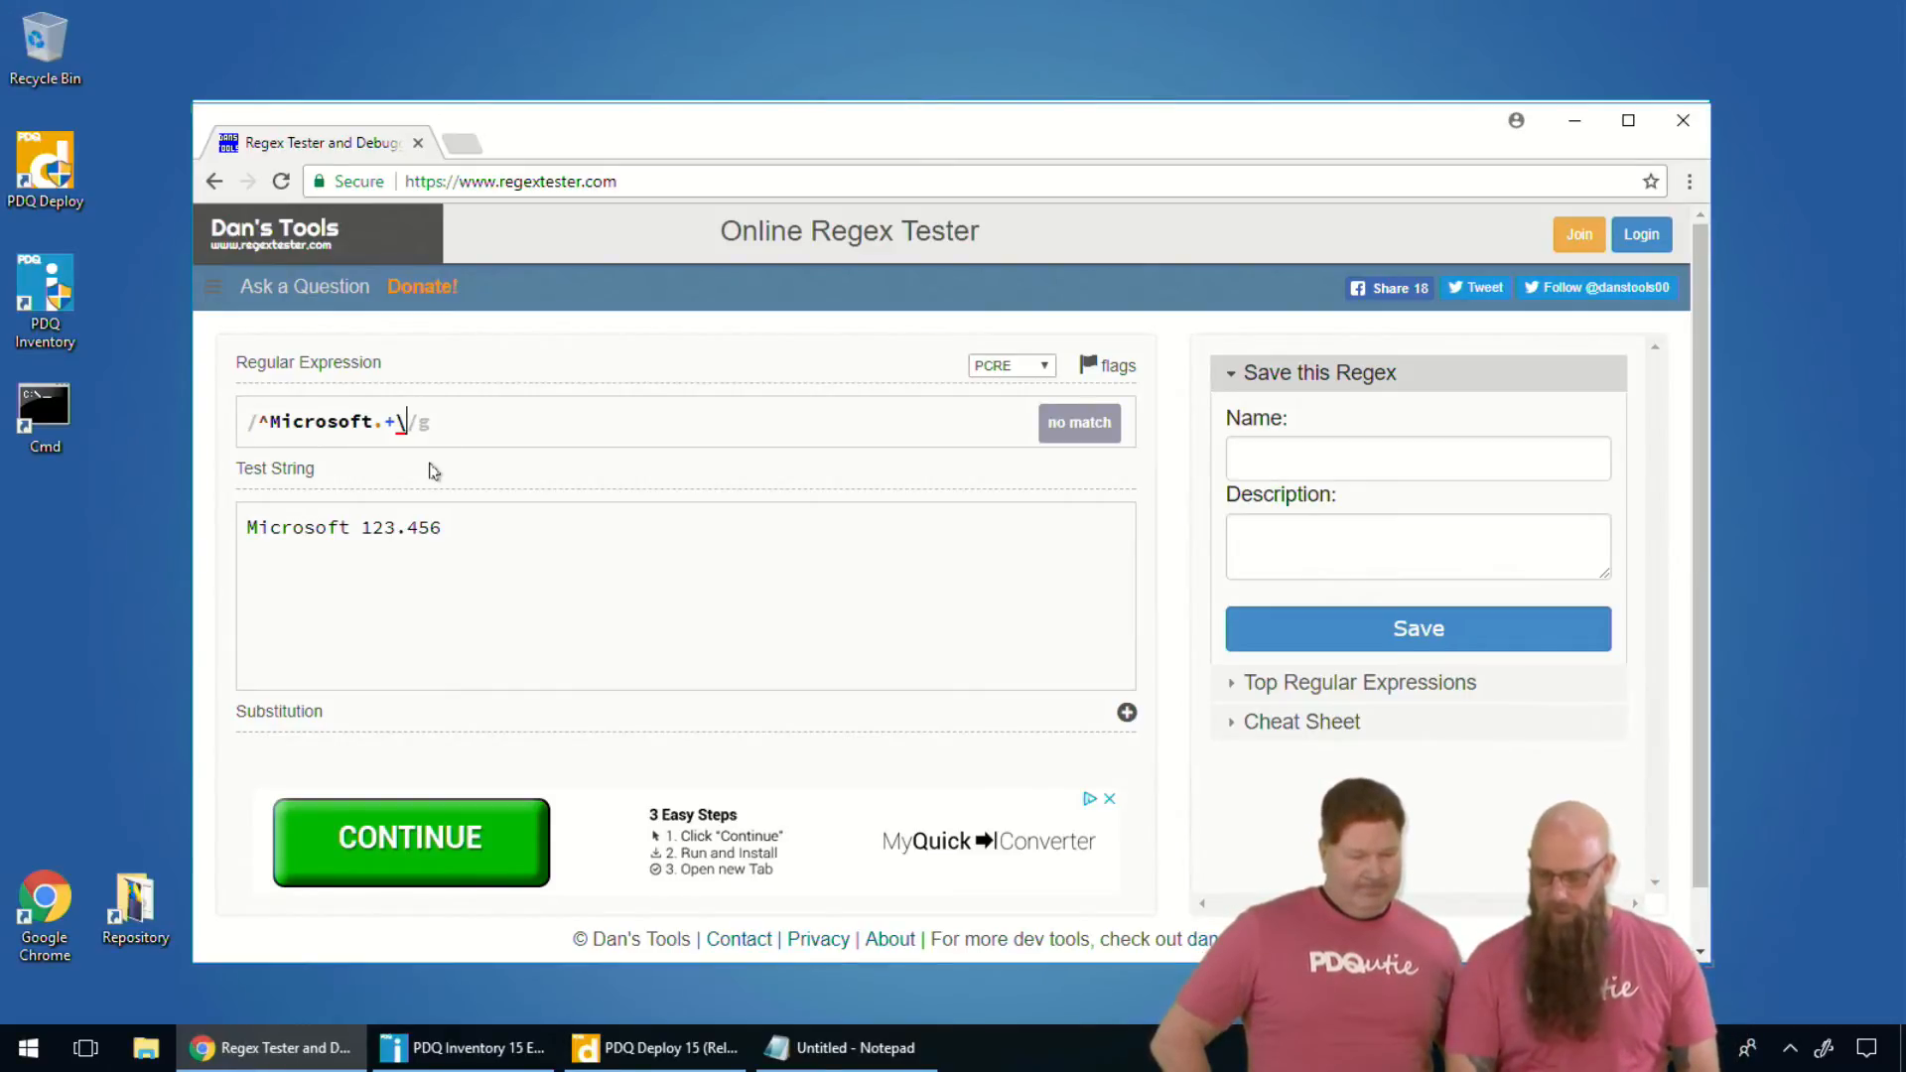
type("d")
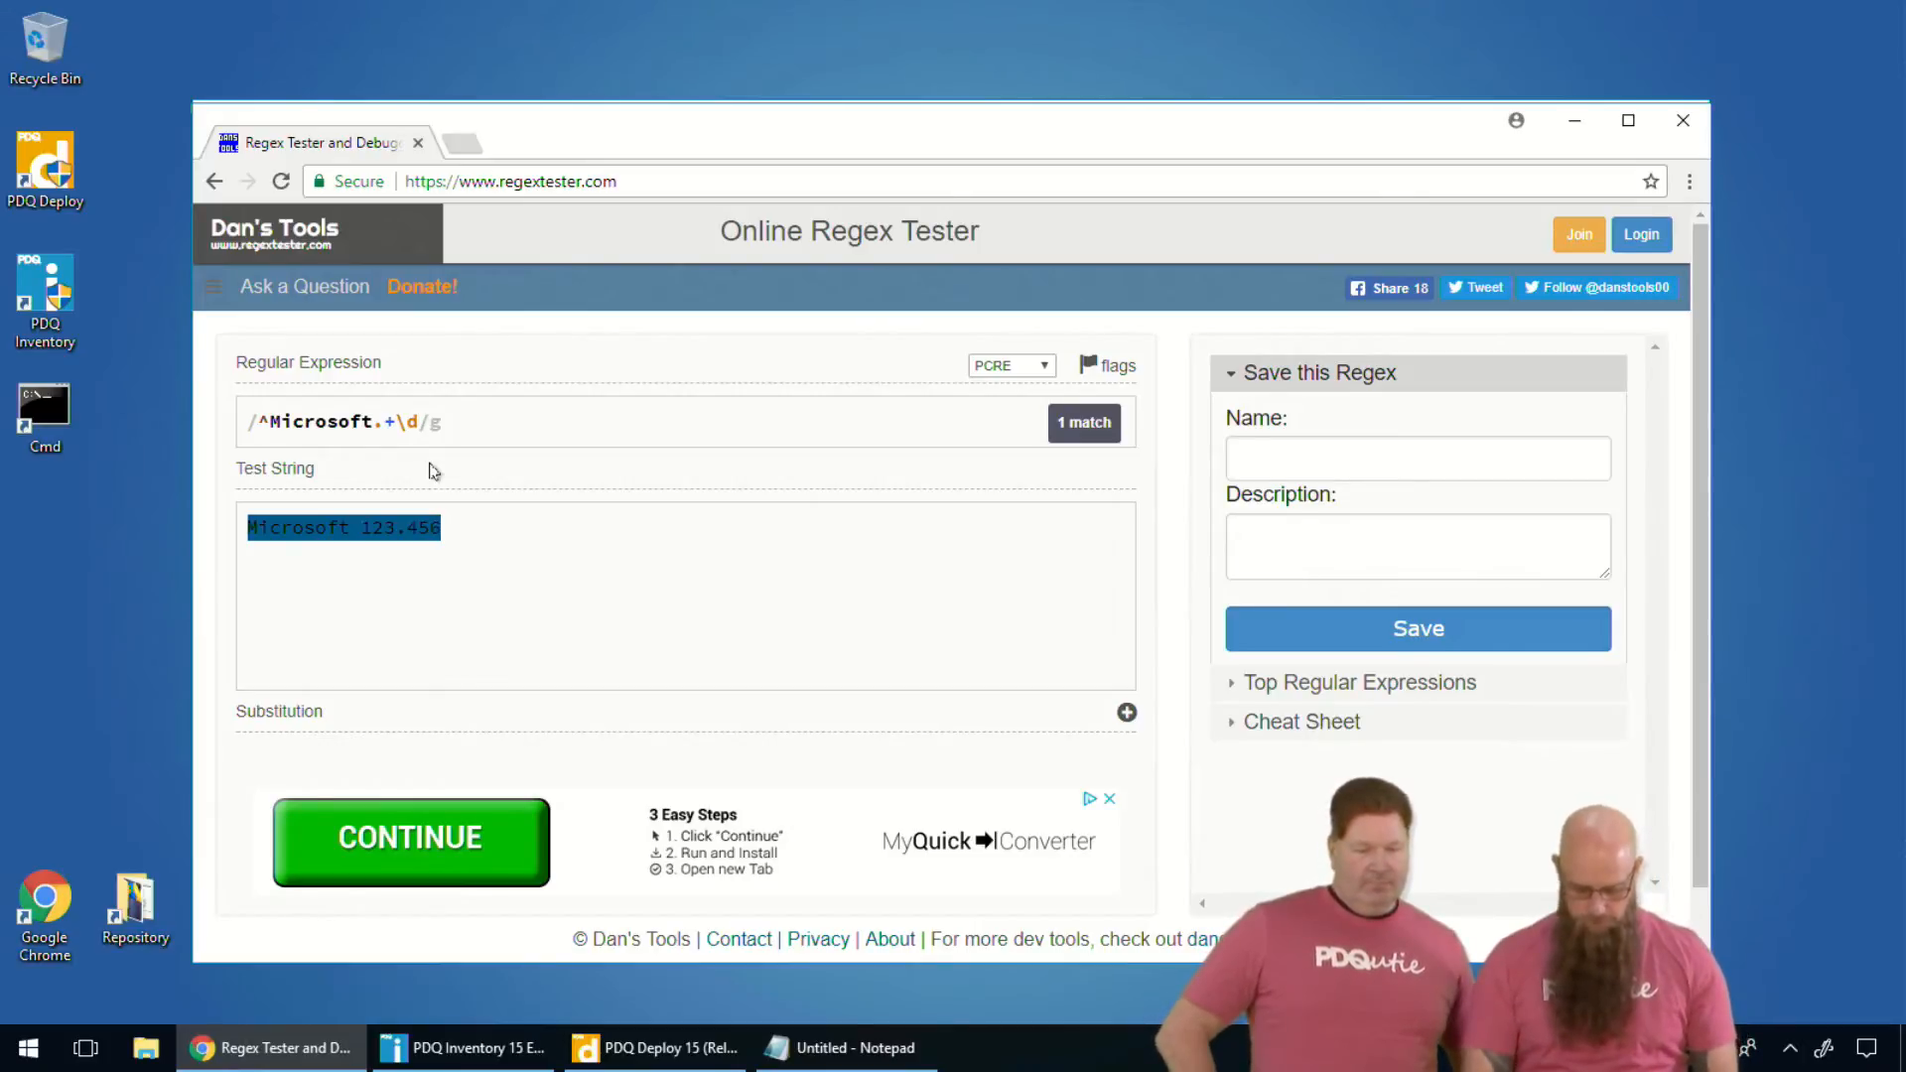
type("{3}")
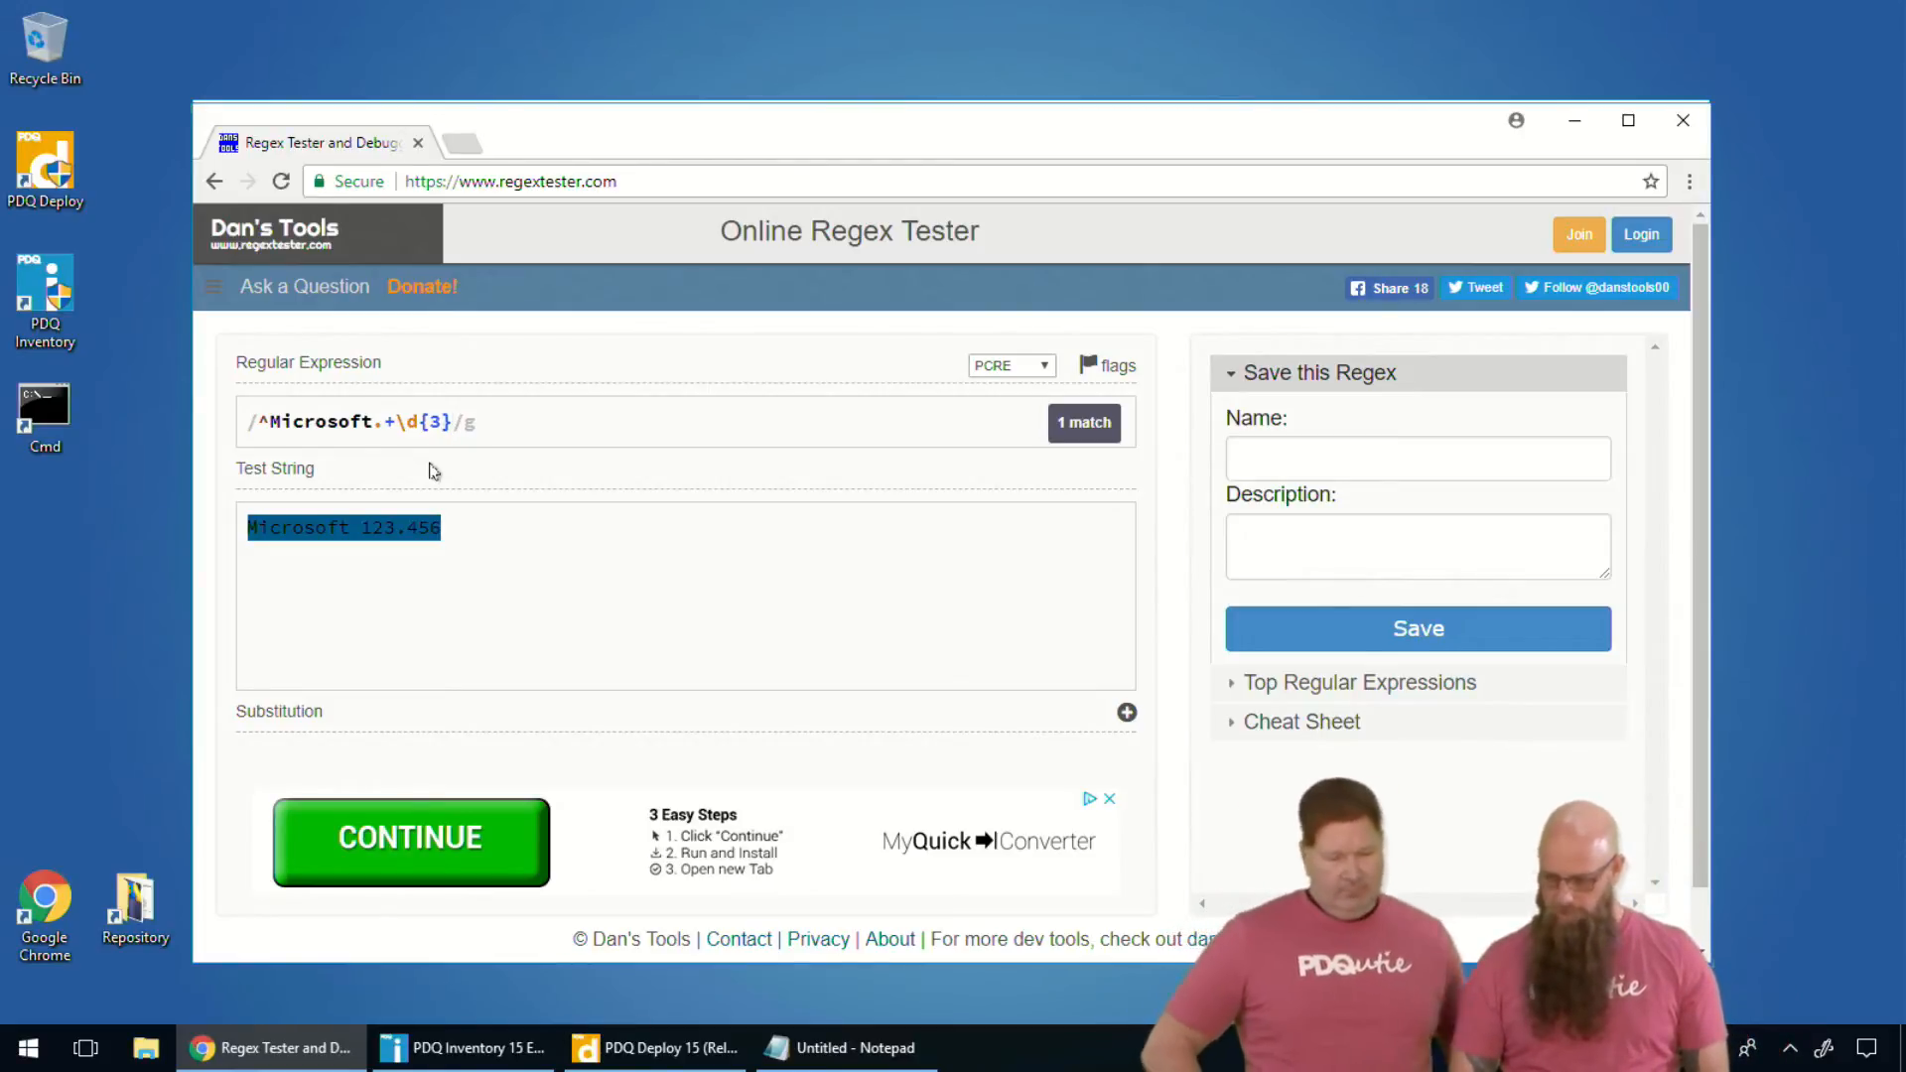
key("BackSpace")
type("2")
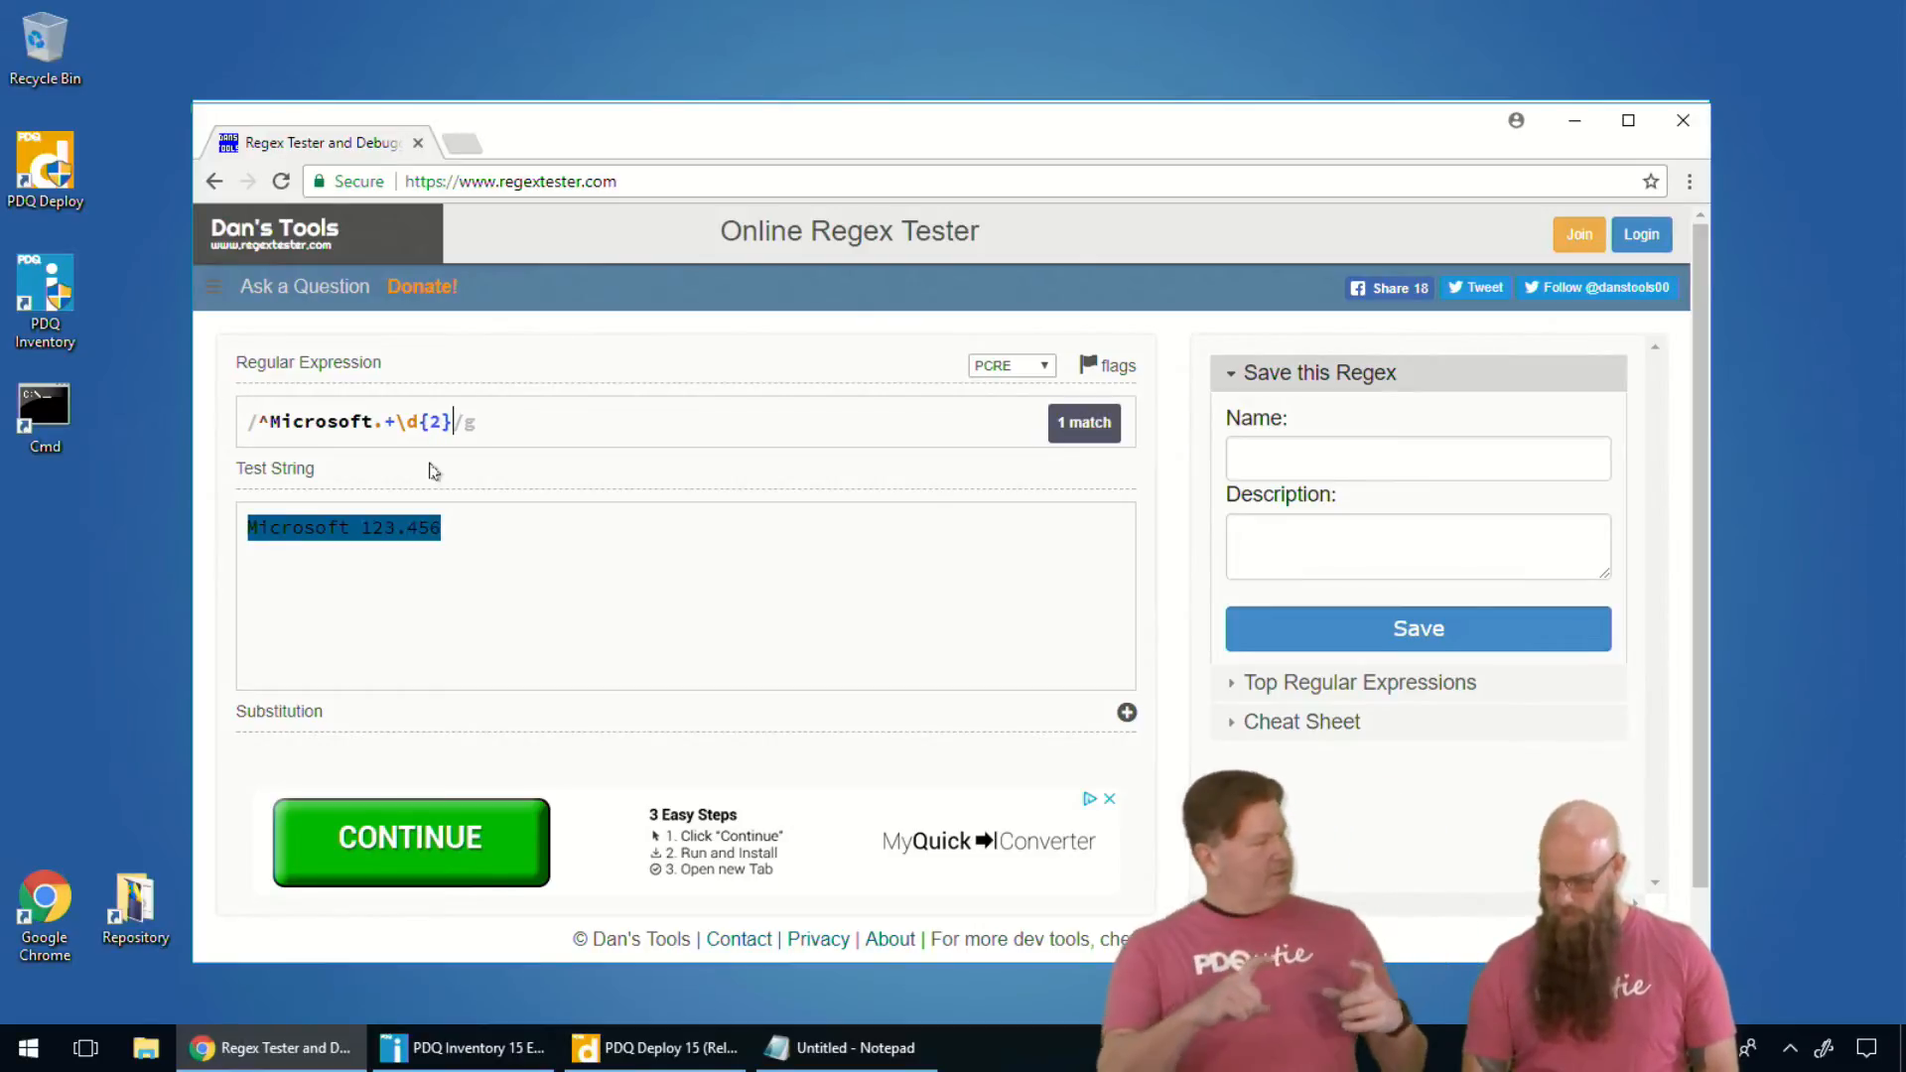
- Remove the {2} quantifier from the end of the expression
key("Delete")
key("BackSpace")
key("BackSpace")
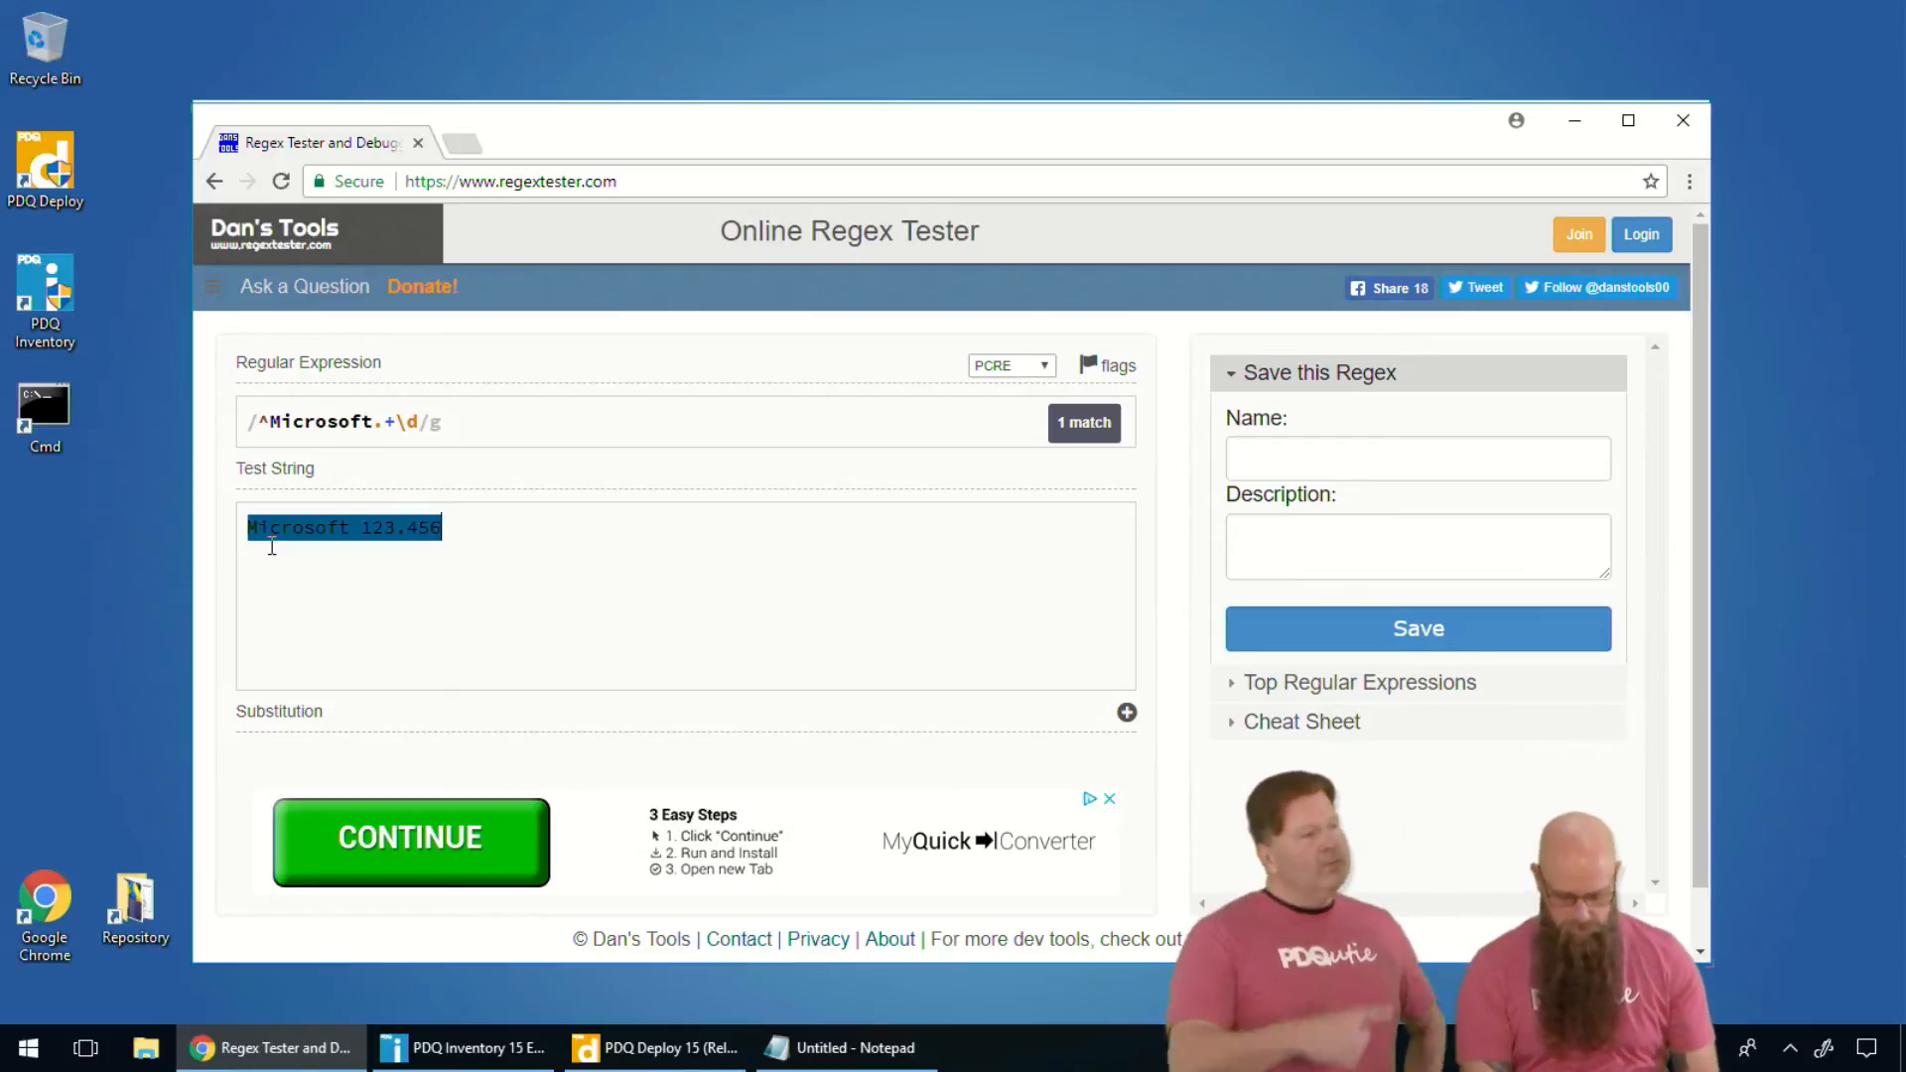
- Clear the test string and enter "Microsoft" in its place
key("BackSpace")
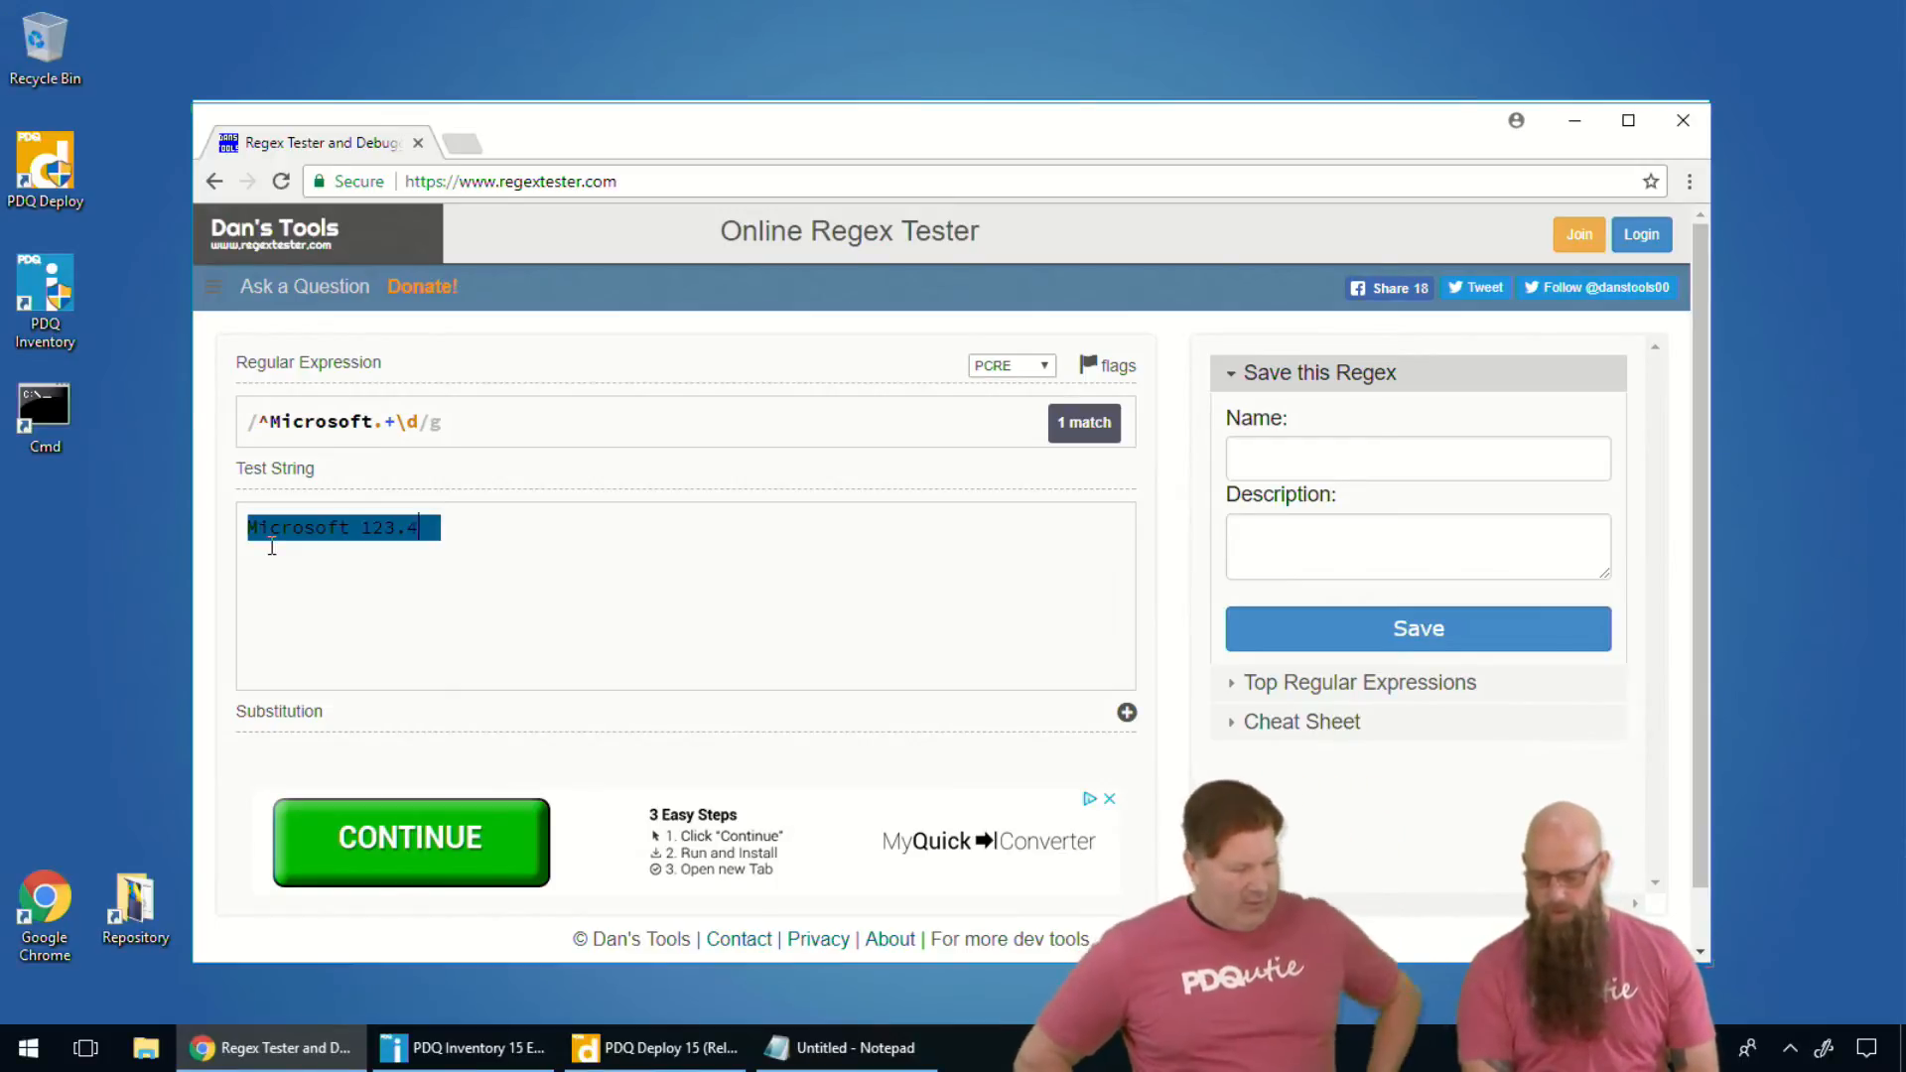
key("BackSpace")
key("BackSpace")
key("BackSpace")
key("BackSpace")
key("BackSpace")
key("BackSpace")
key("BackSpace")
key("BackSpace")
key("BackSpace")
key("BackSpace")
key("BackSpace")
key("BackSpace")
key("BackSpace")
key("BackSpace")
key("BackSpace")
key("BackSpace")
type("Microsoft")
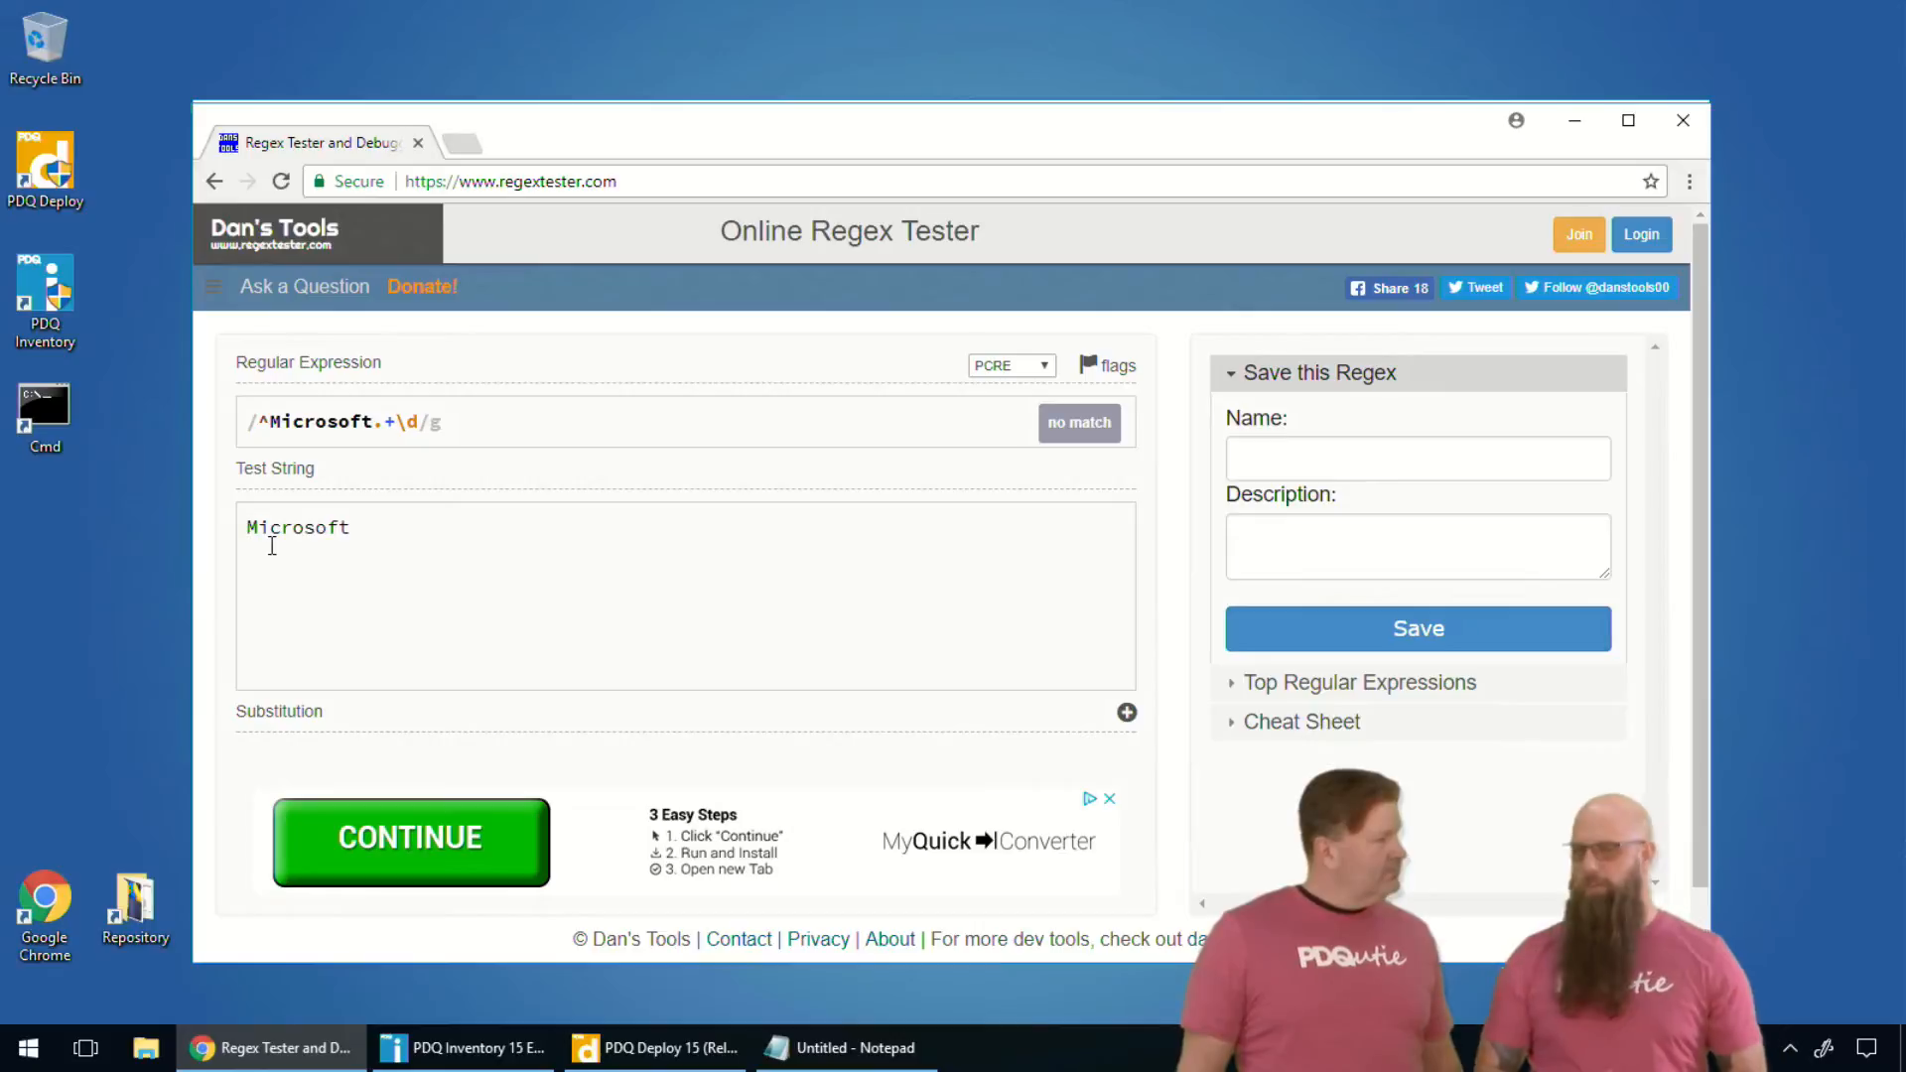
type("^")
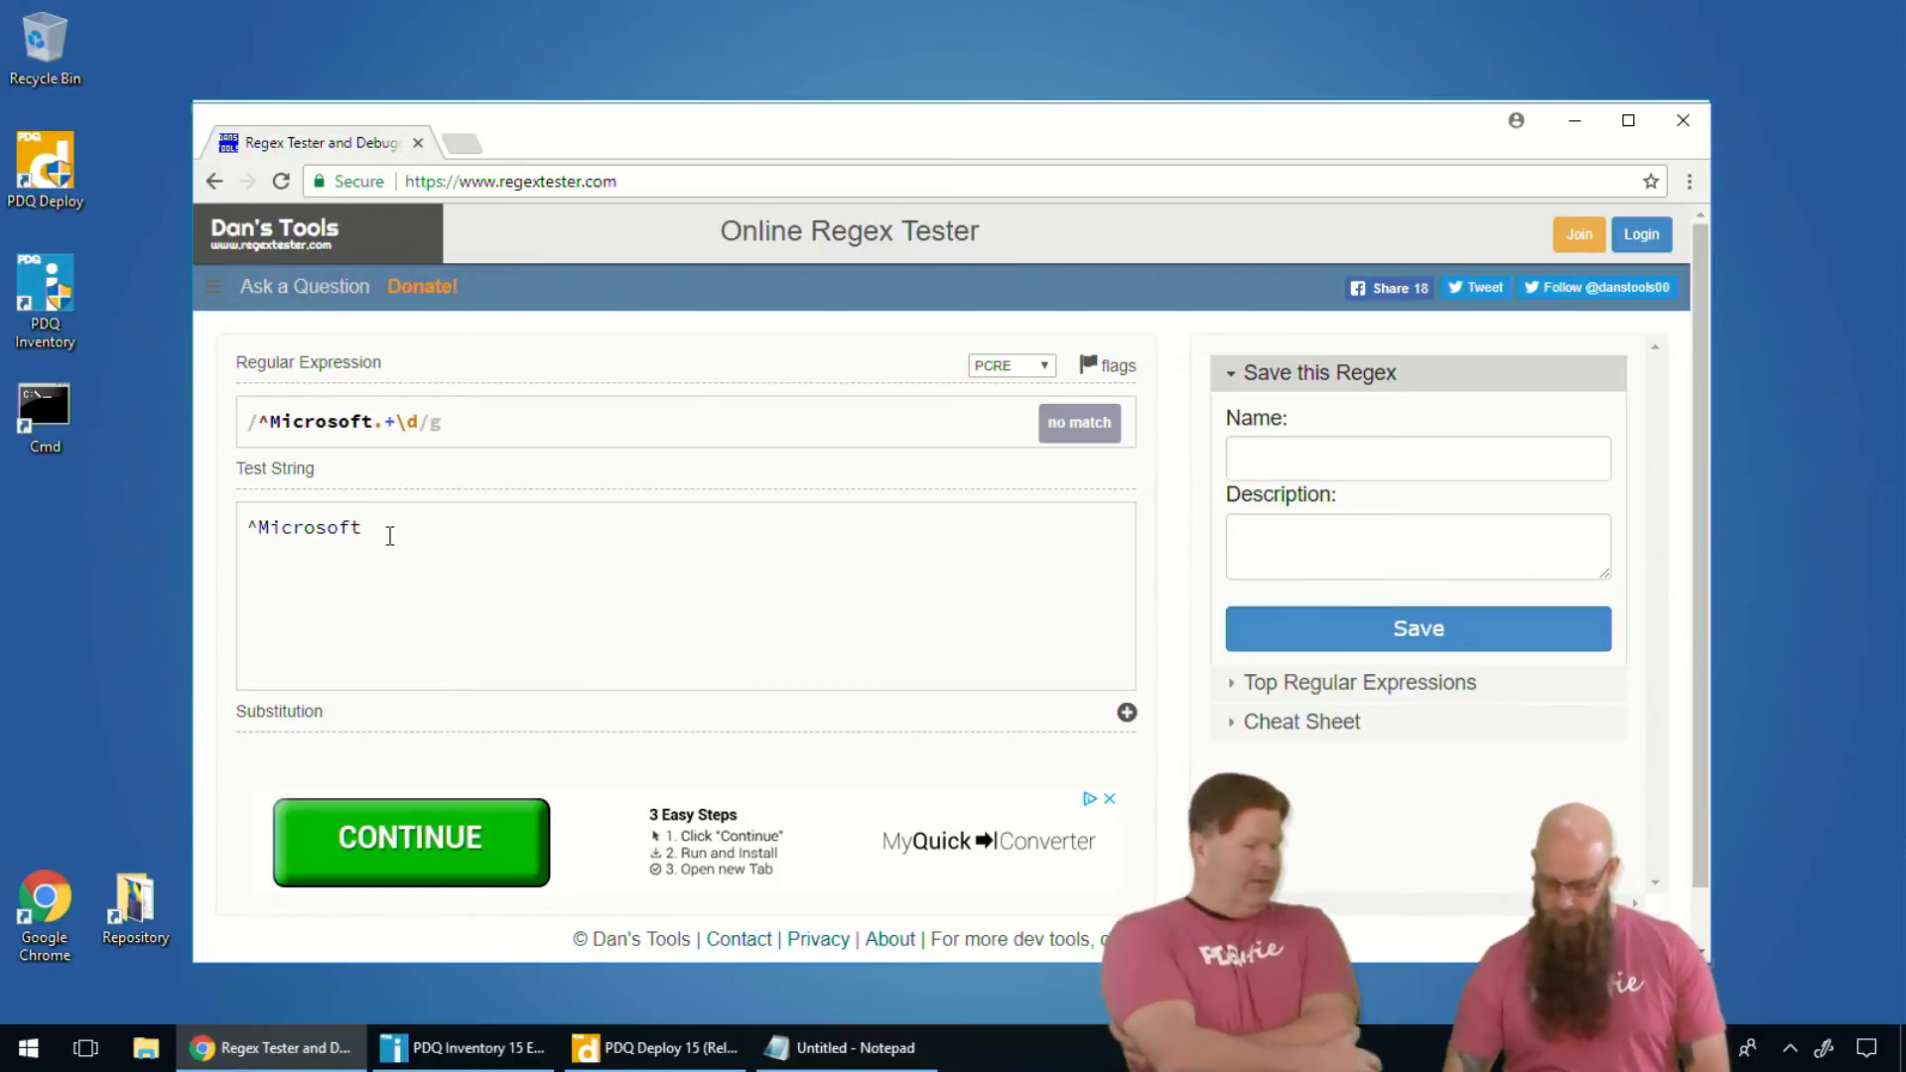
key("Home")
key("Delete")
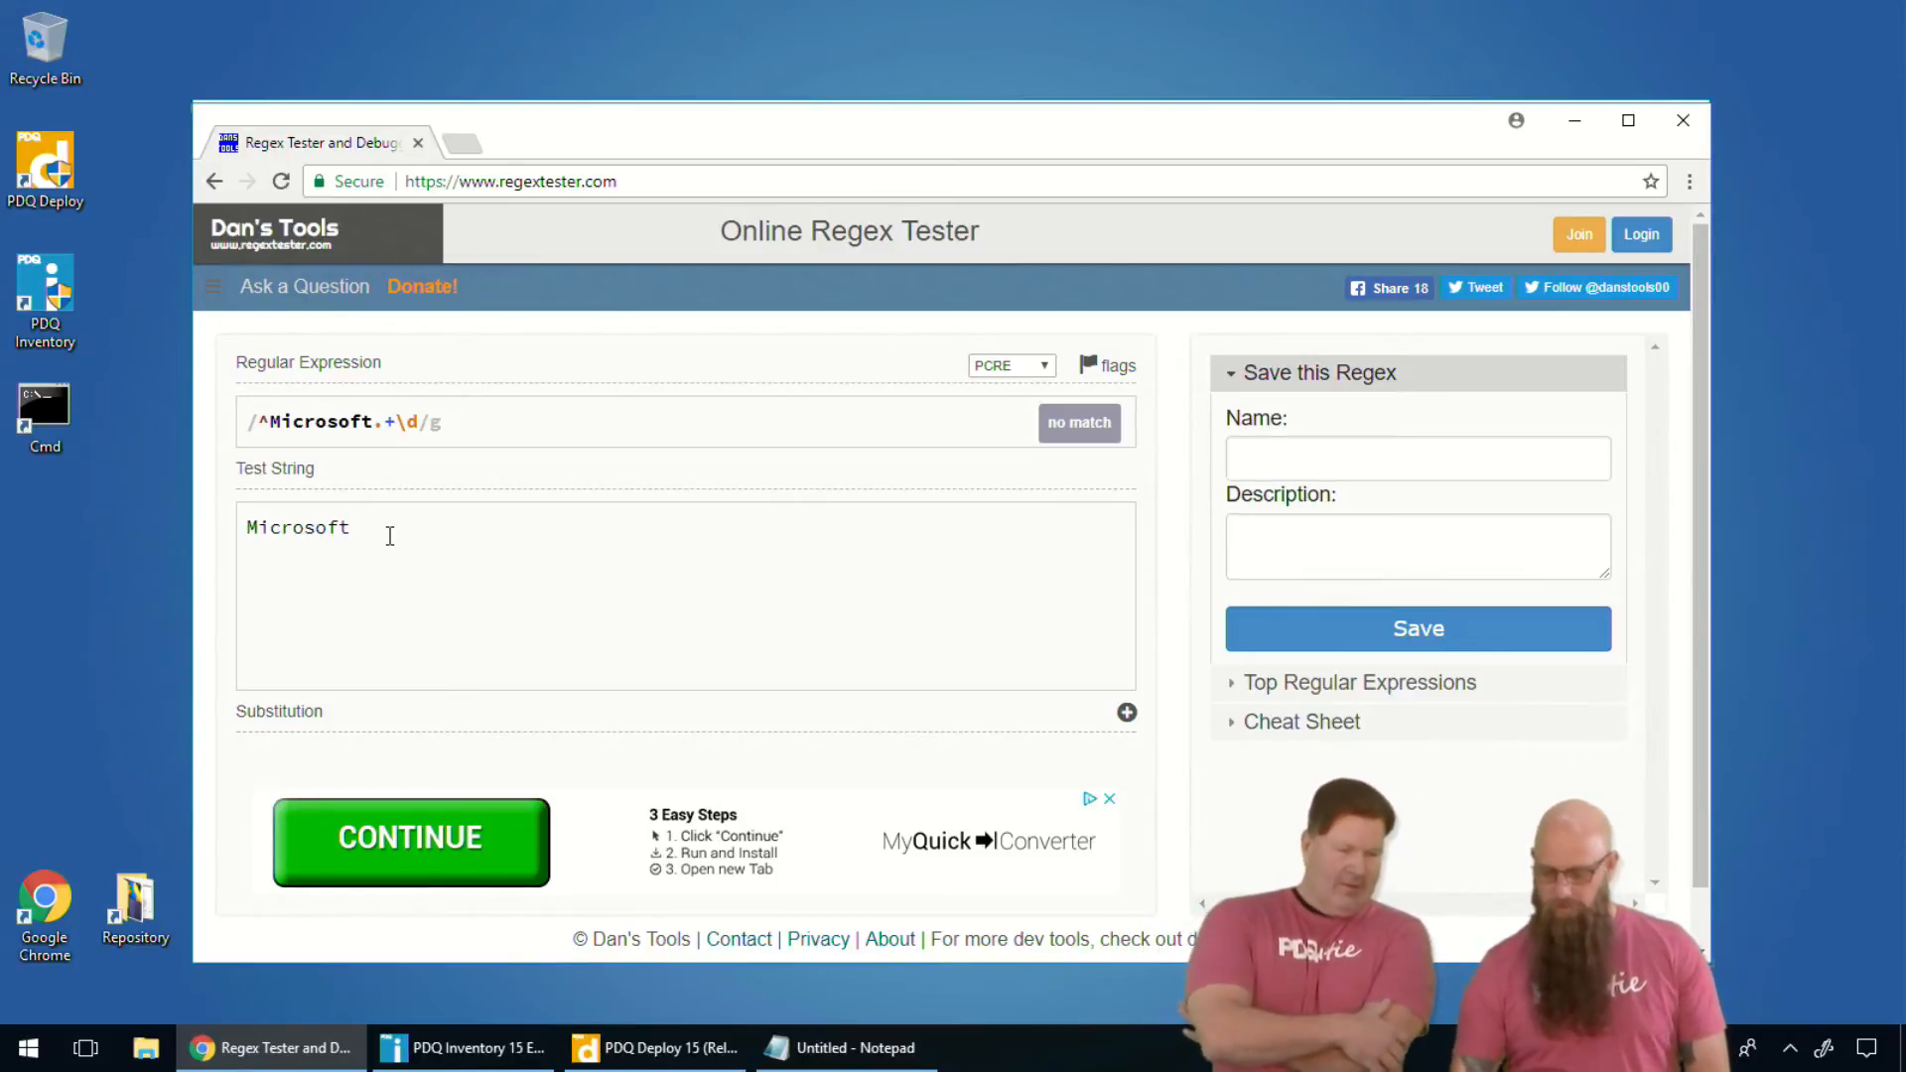
- Change the regular expression to ^Microsoft|^Oracle
left_click(424, 421)
key("BackSpace")
key("BackSpace")
key("BackSpace")
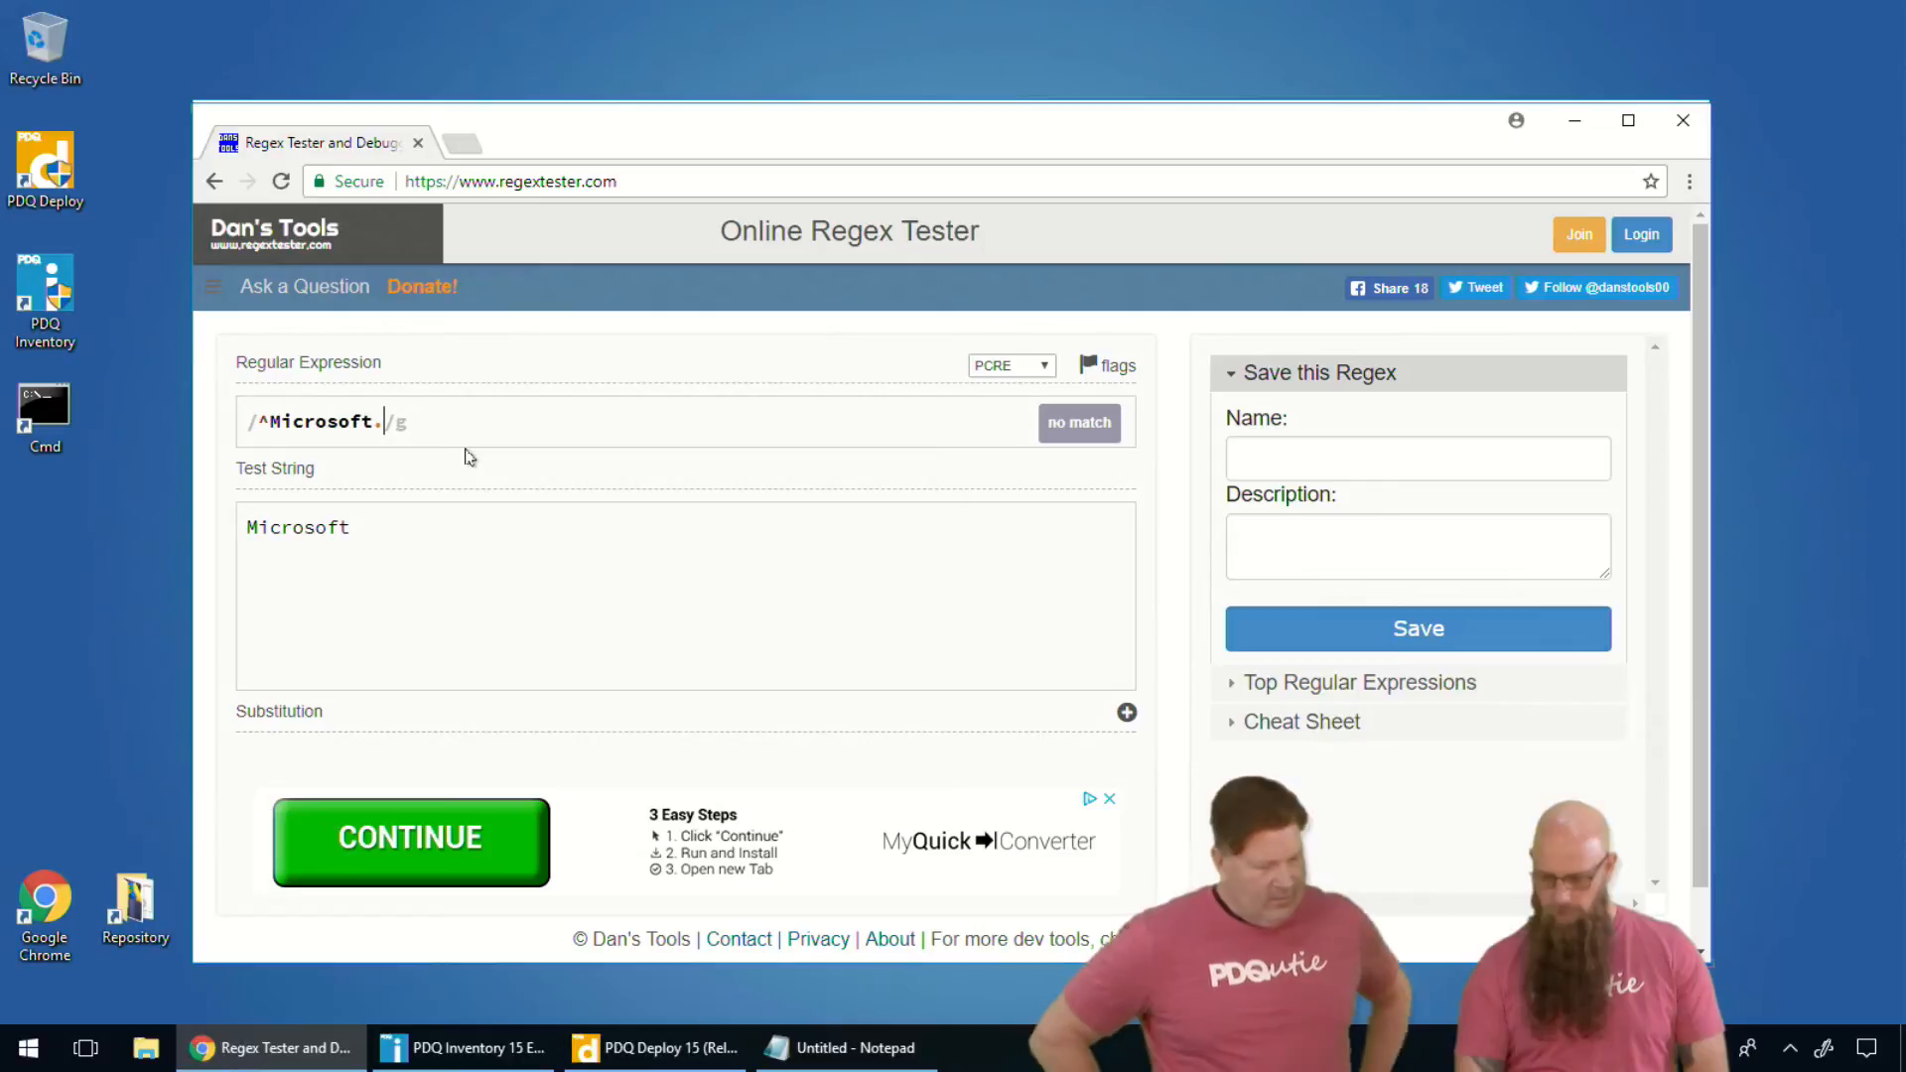
key("BackSpace")
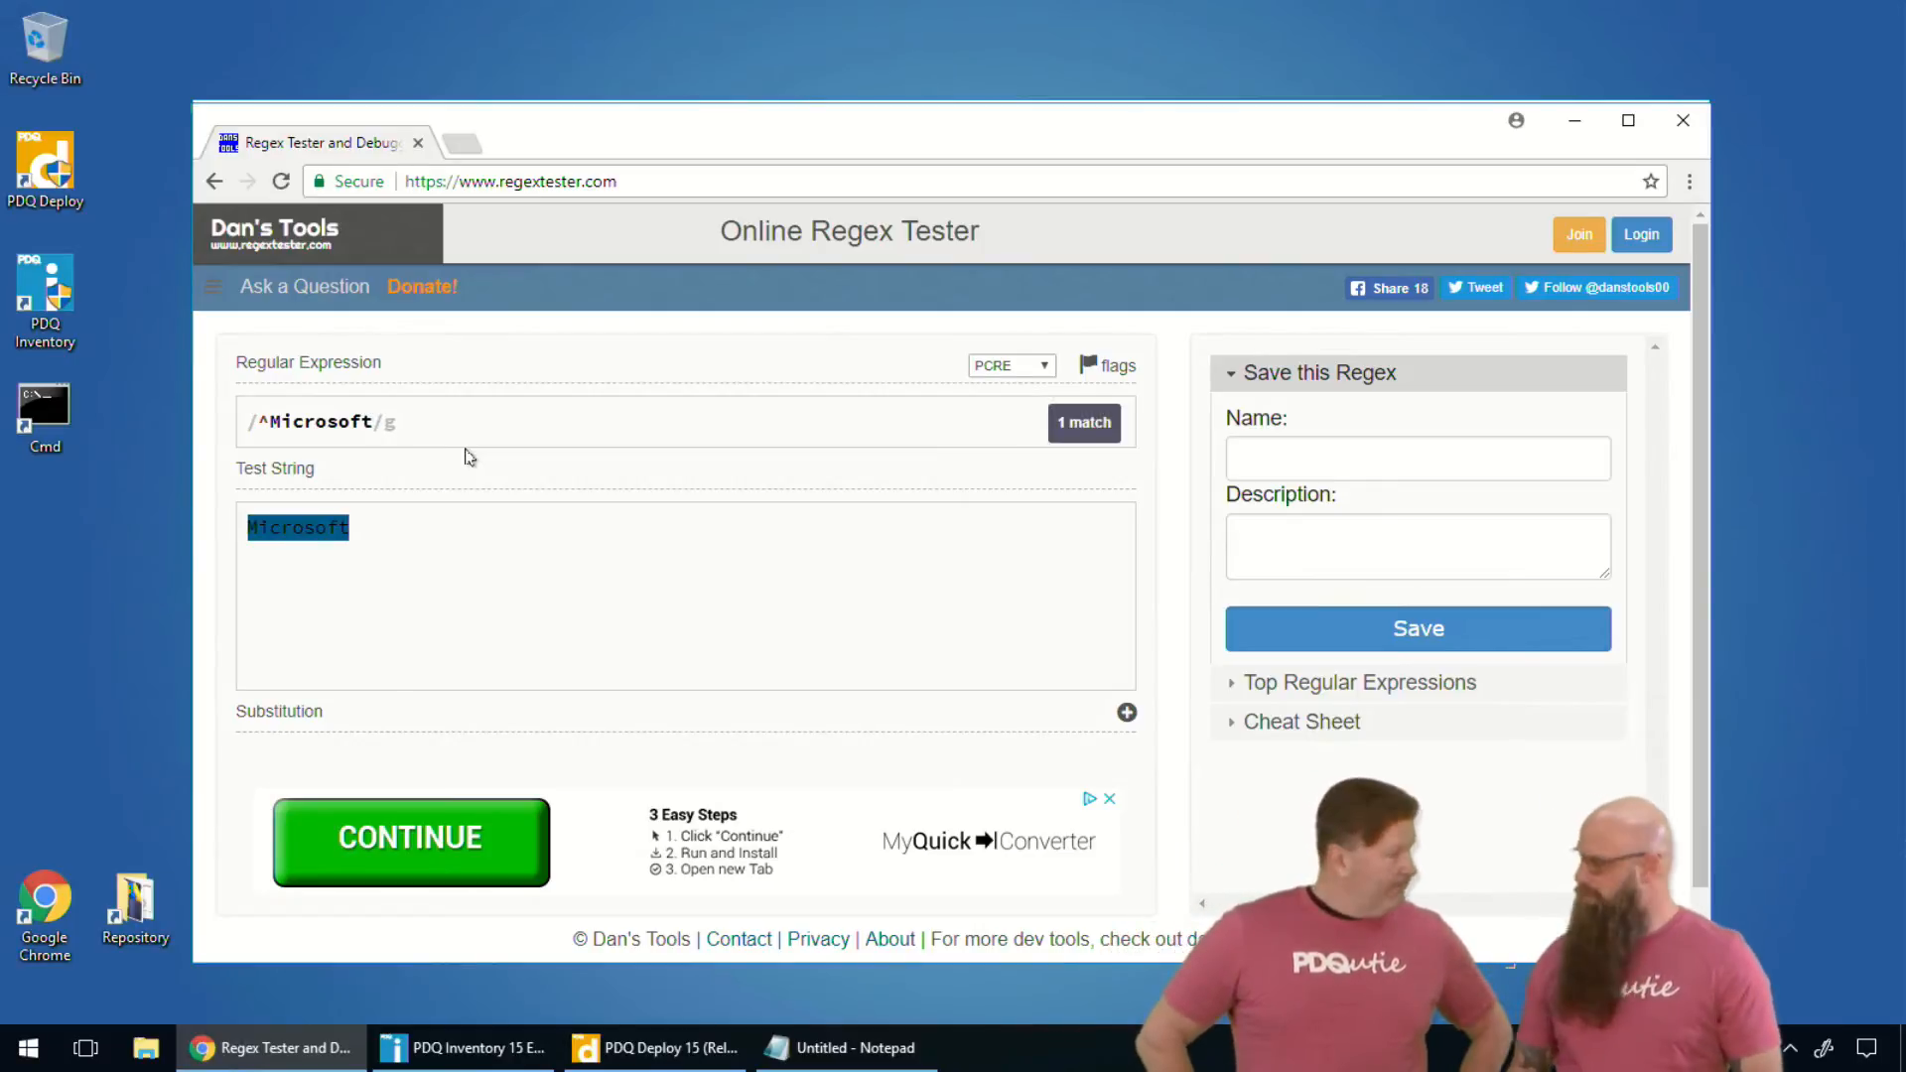
type("|")
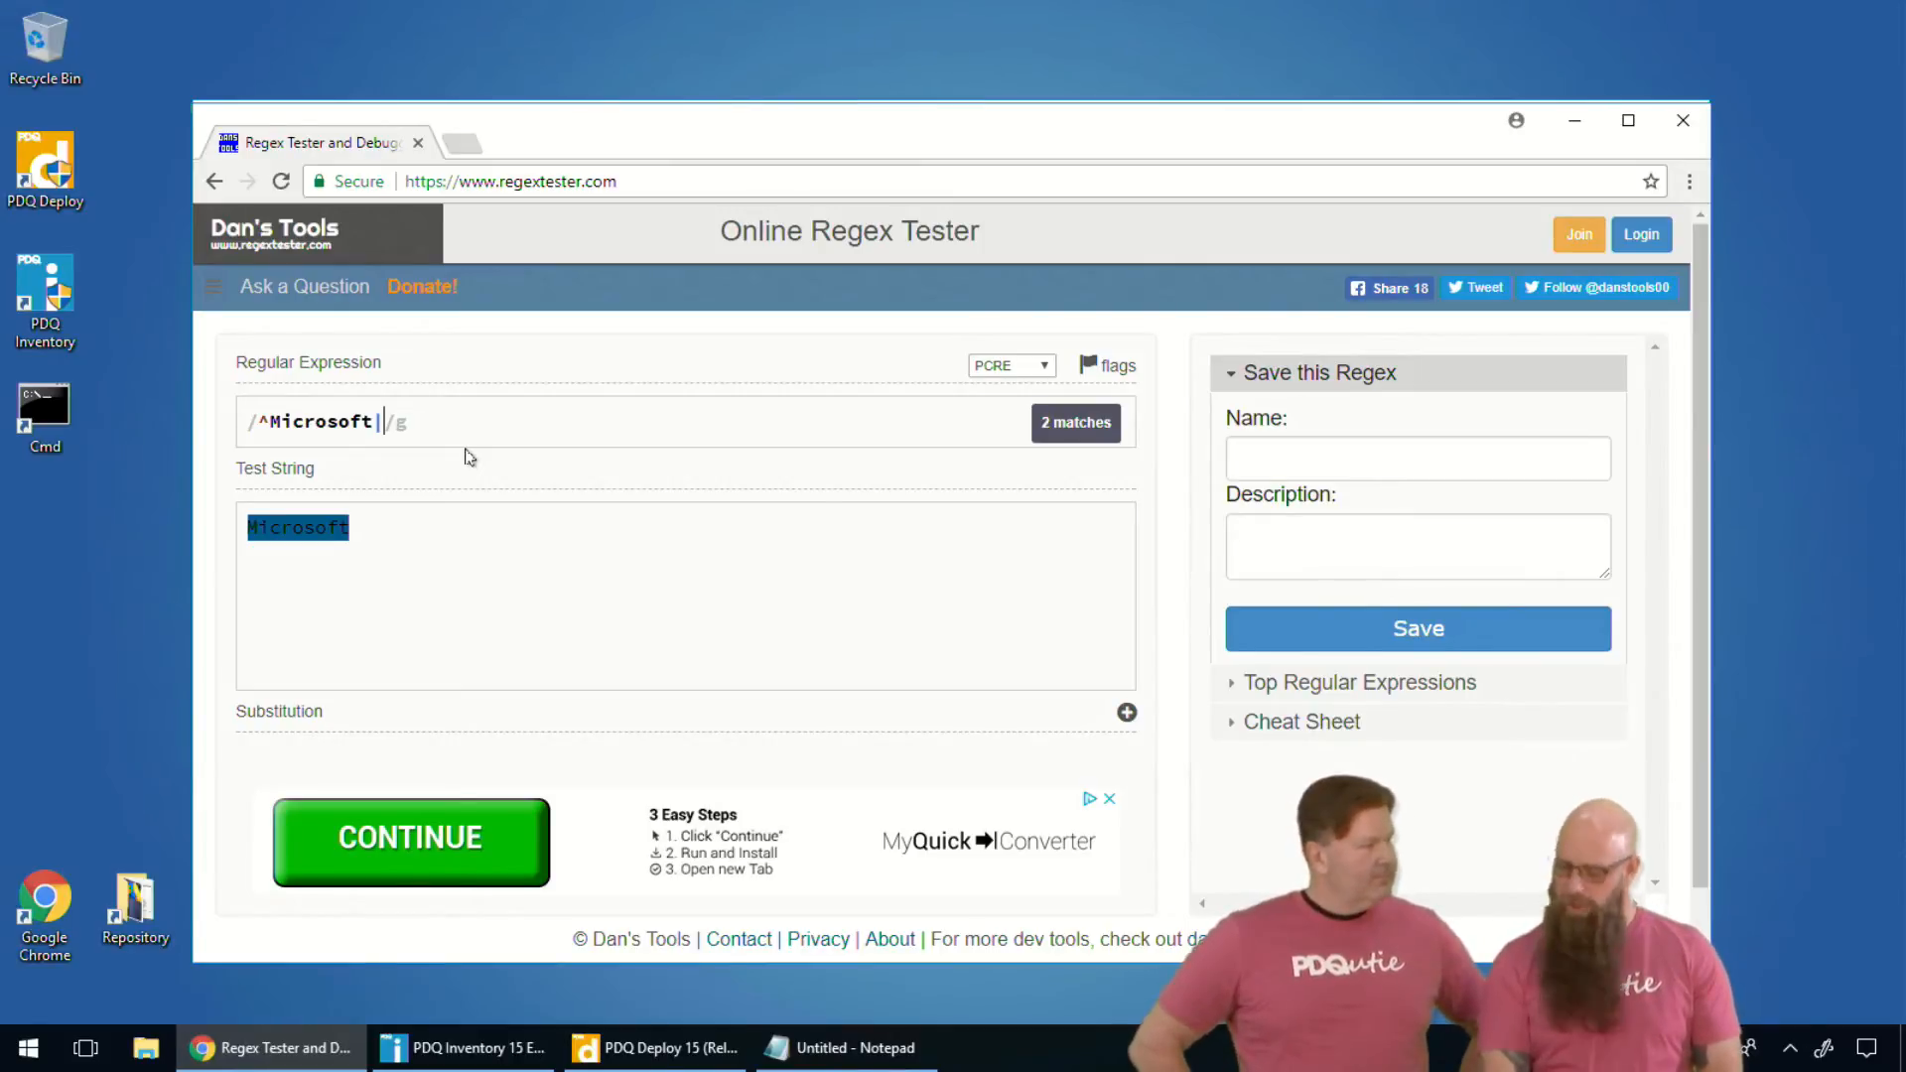
type("Oracle")
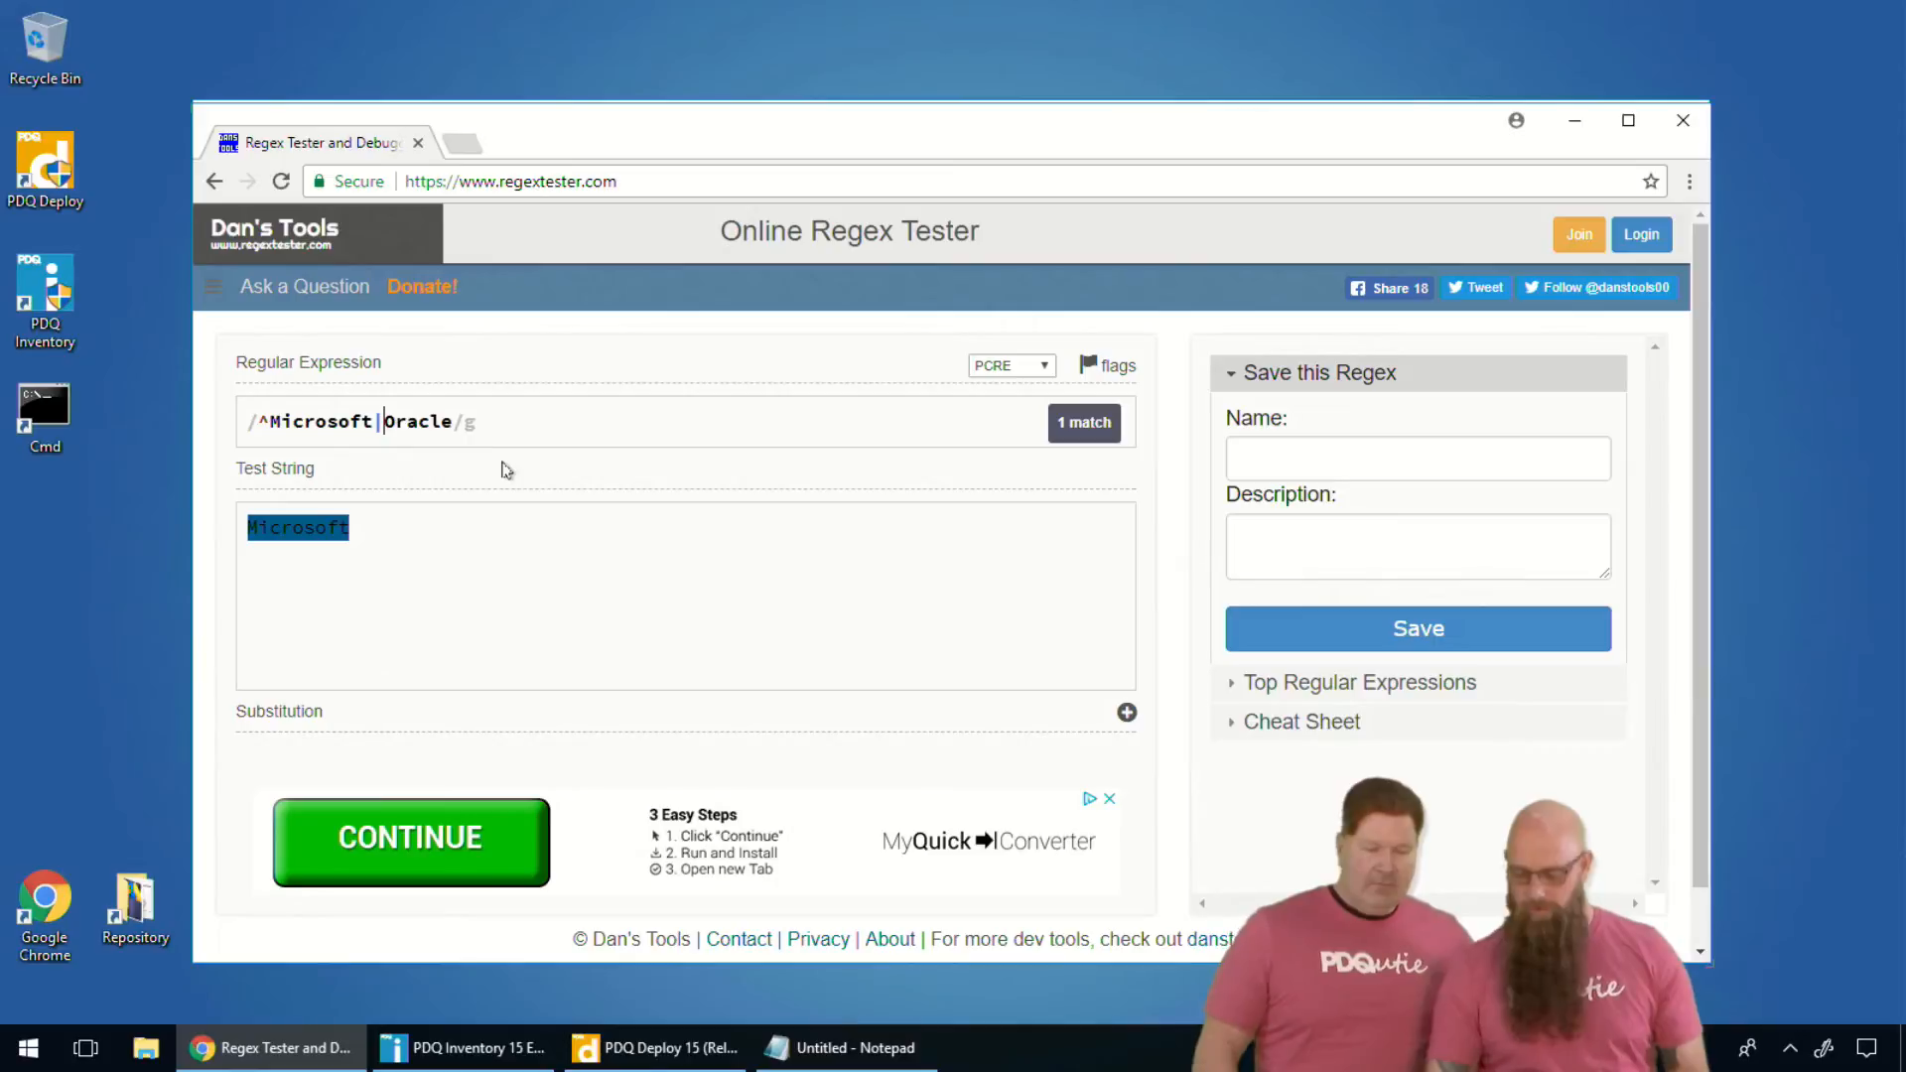
type("^")
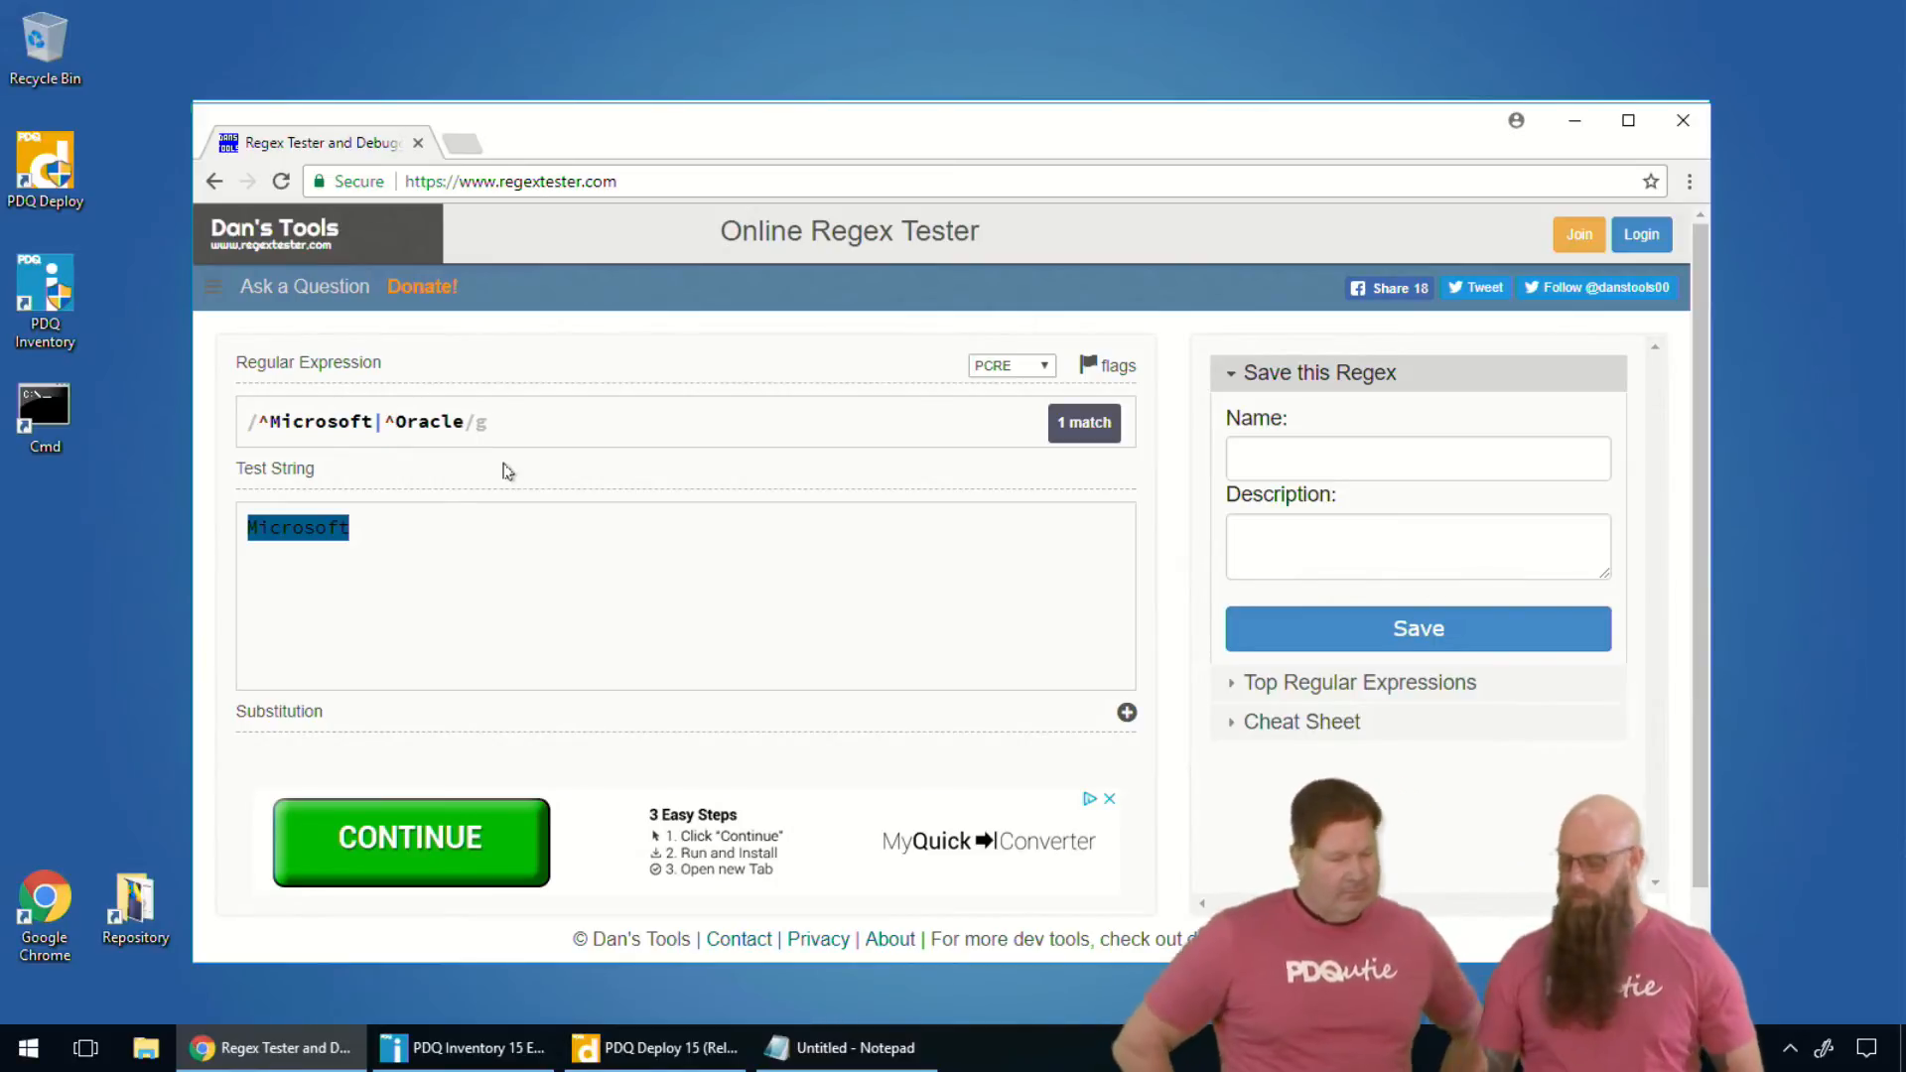
- Replace the test string with "Oracle" to test the second alternative of the expression
mouse_move(325, 526)
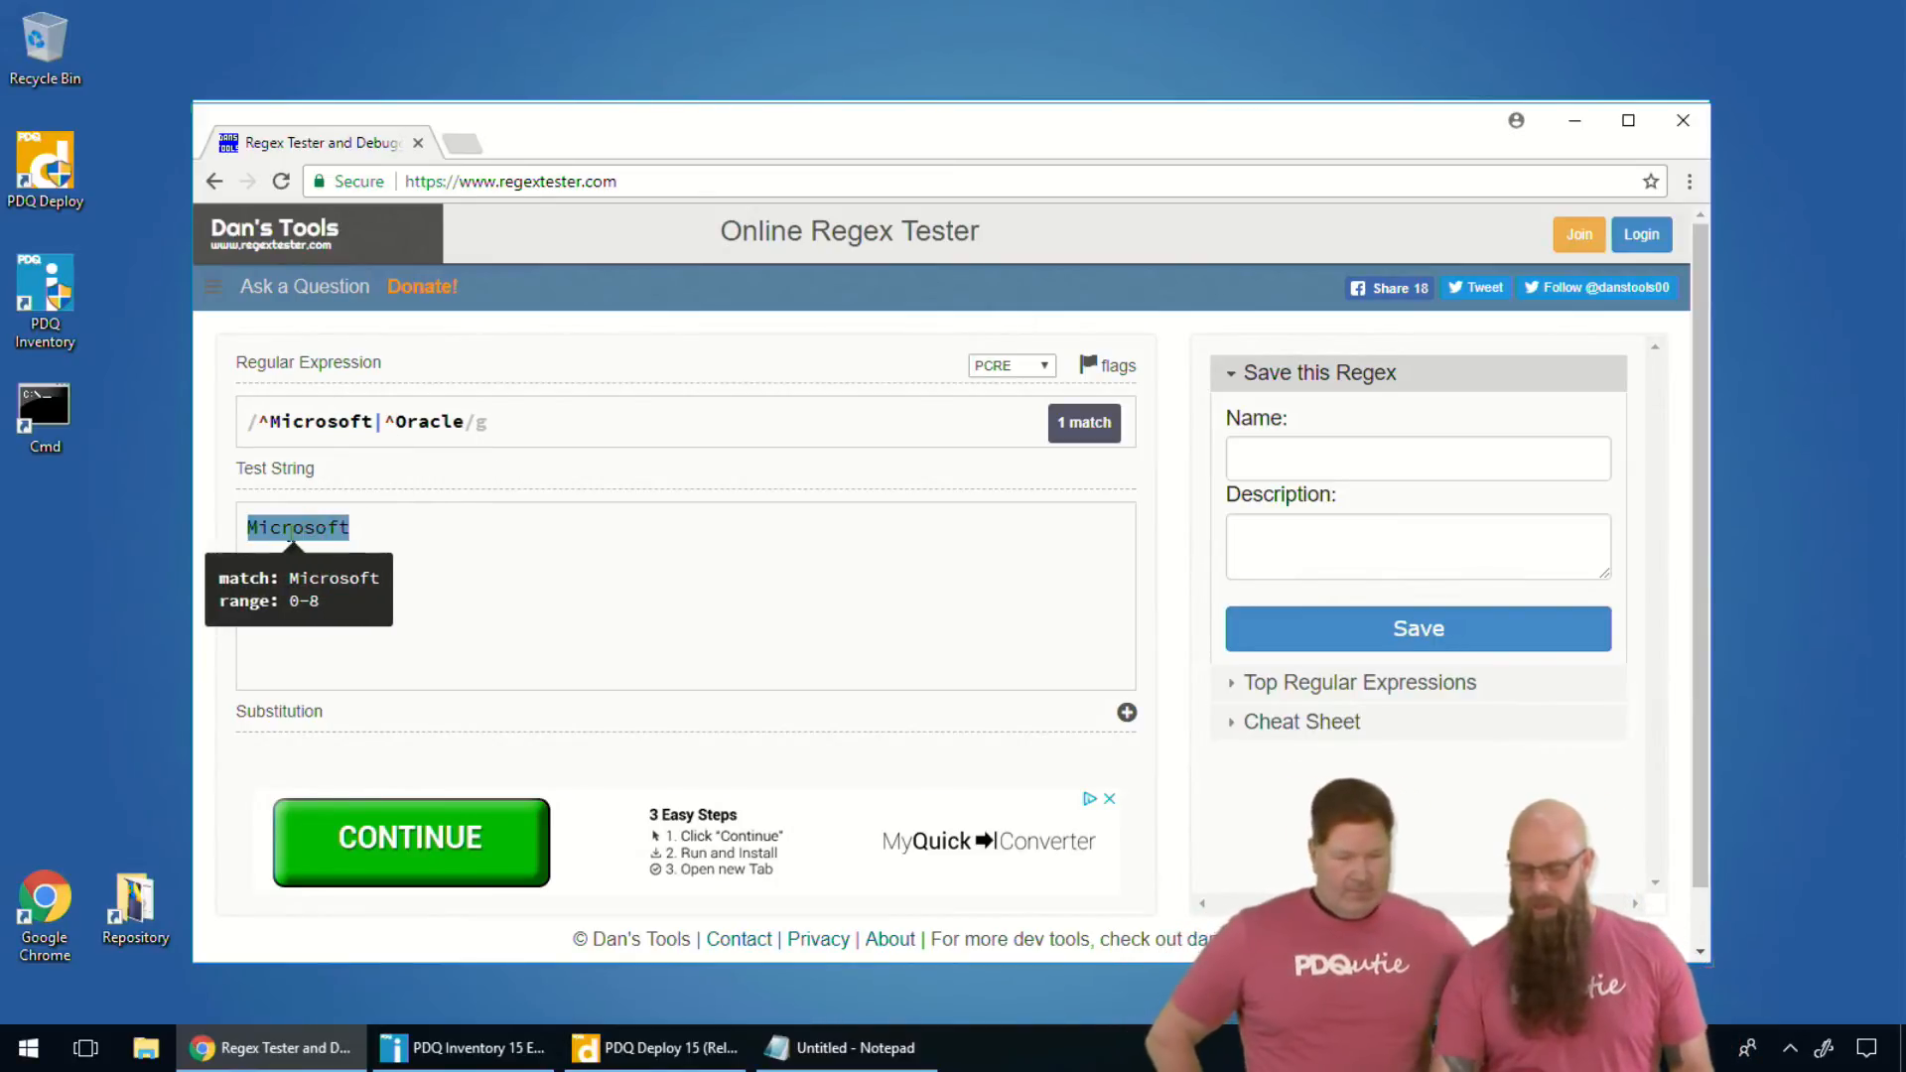
double_click(276, 526)
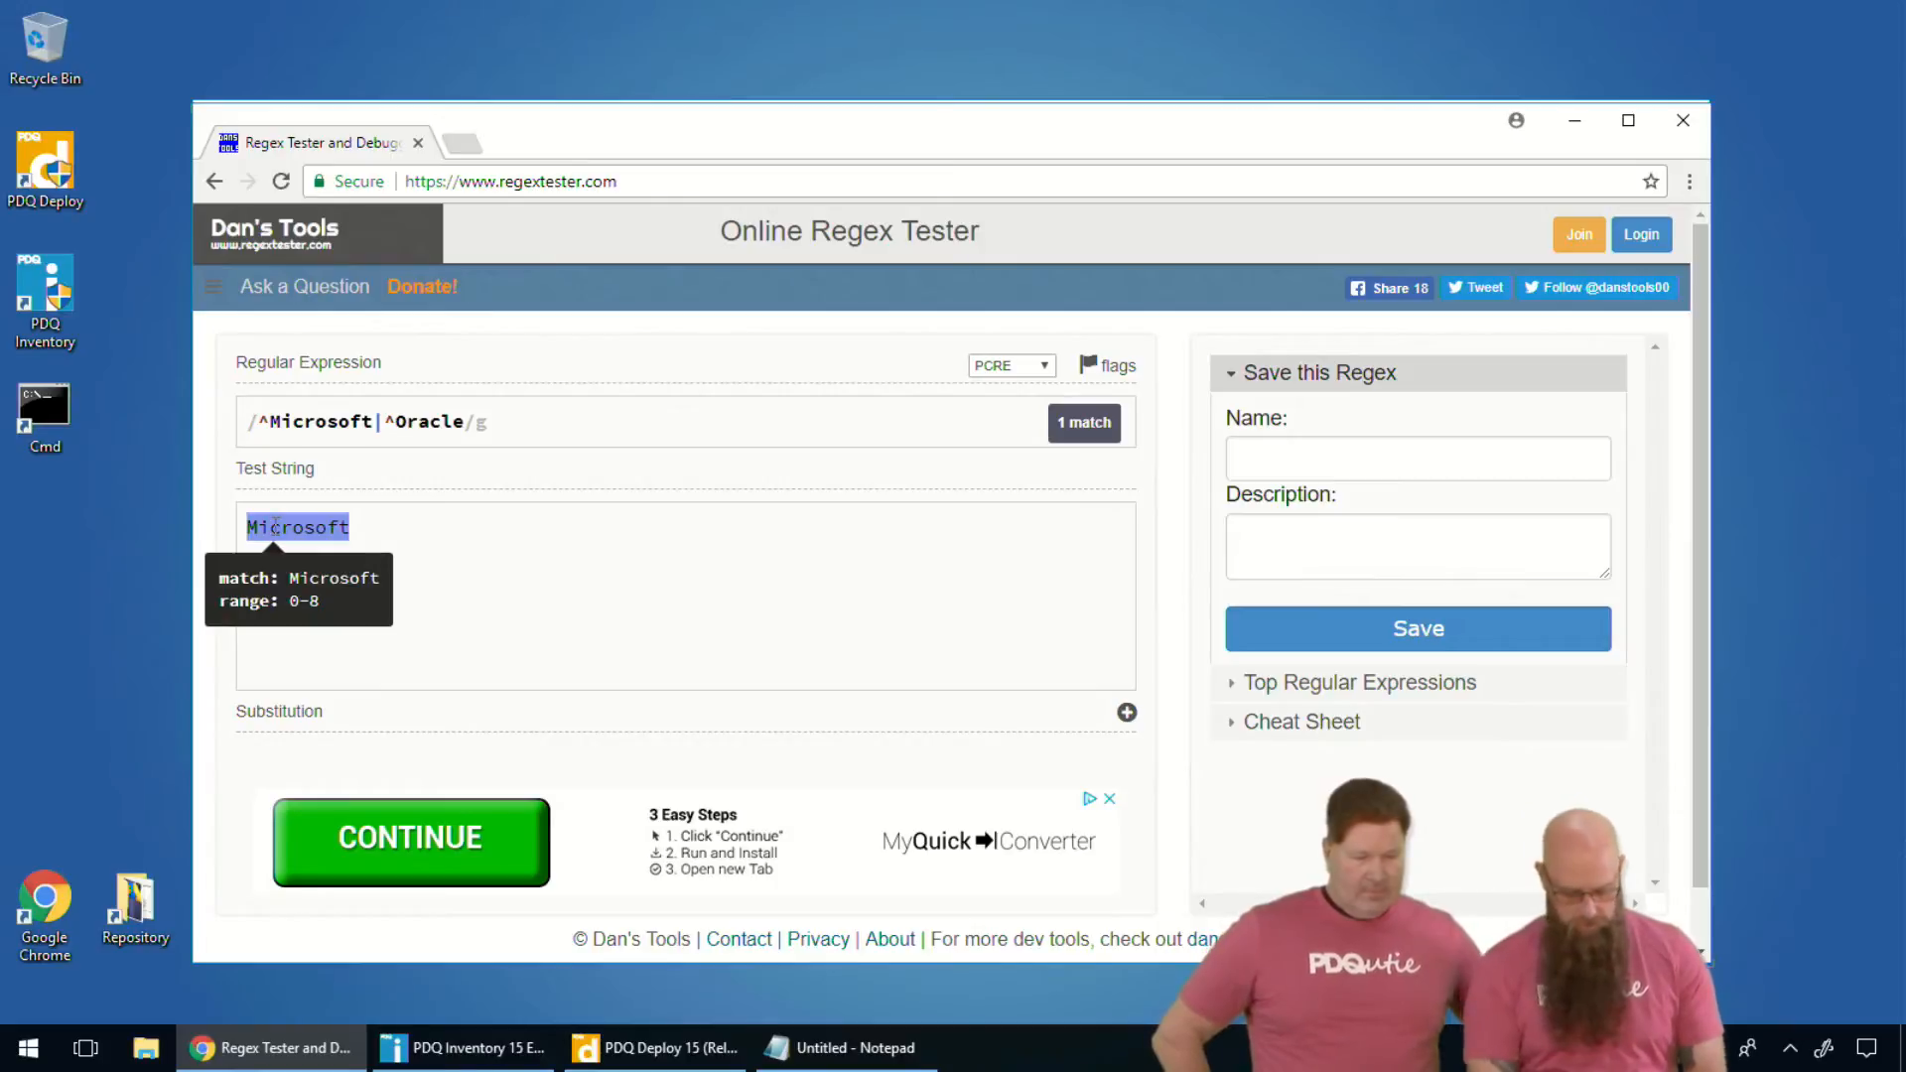
type("Oracle")
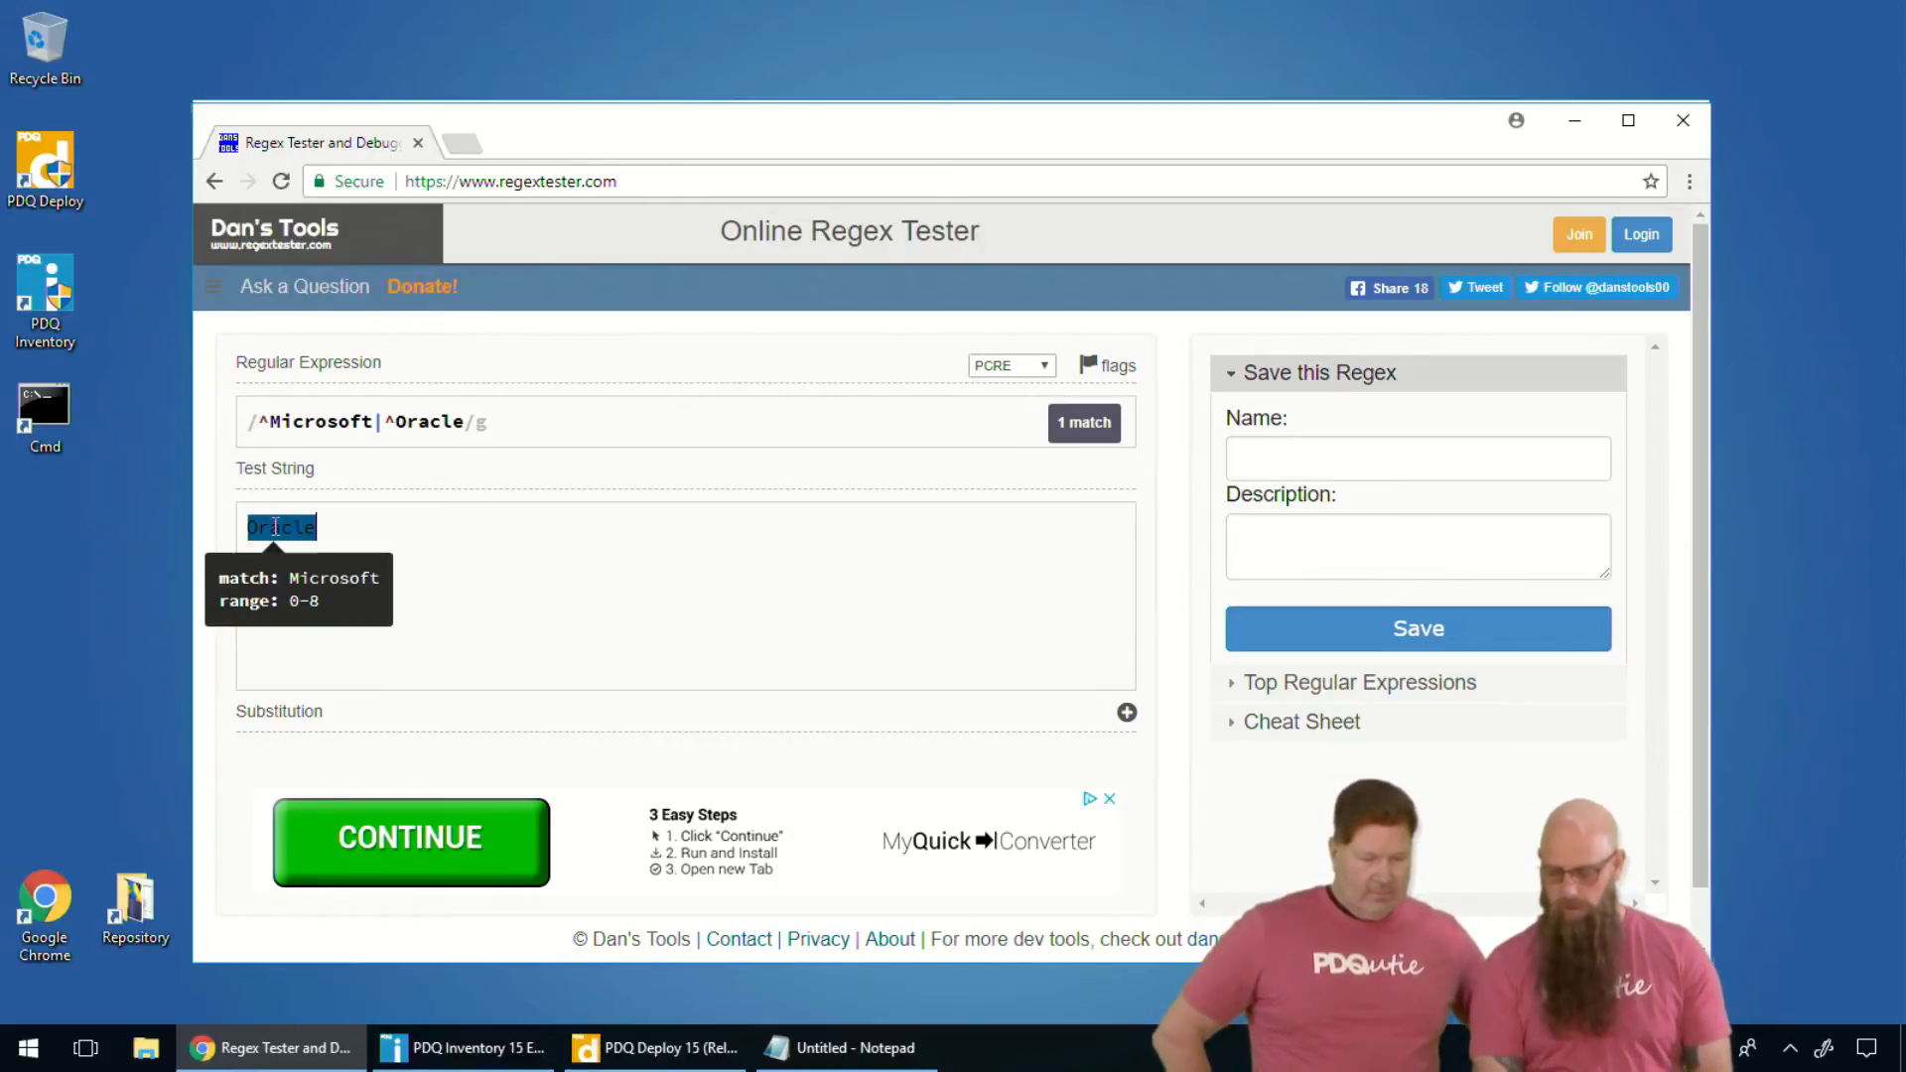
- Replace the test string with "Adobe" to test a name outside both alternatives
key("BackSpace")
key("BackSpace")
key("BackSpace")
key("BackSpace")
key("BackSpace")
key("BackSpace")
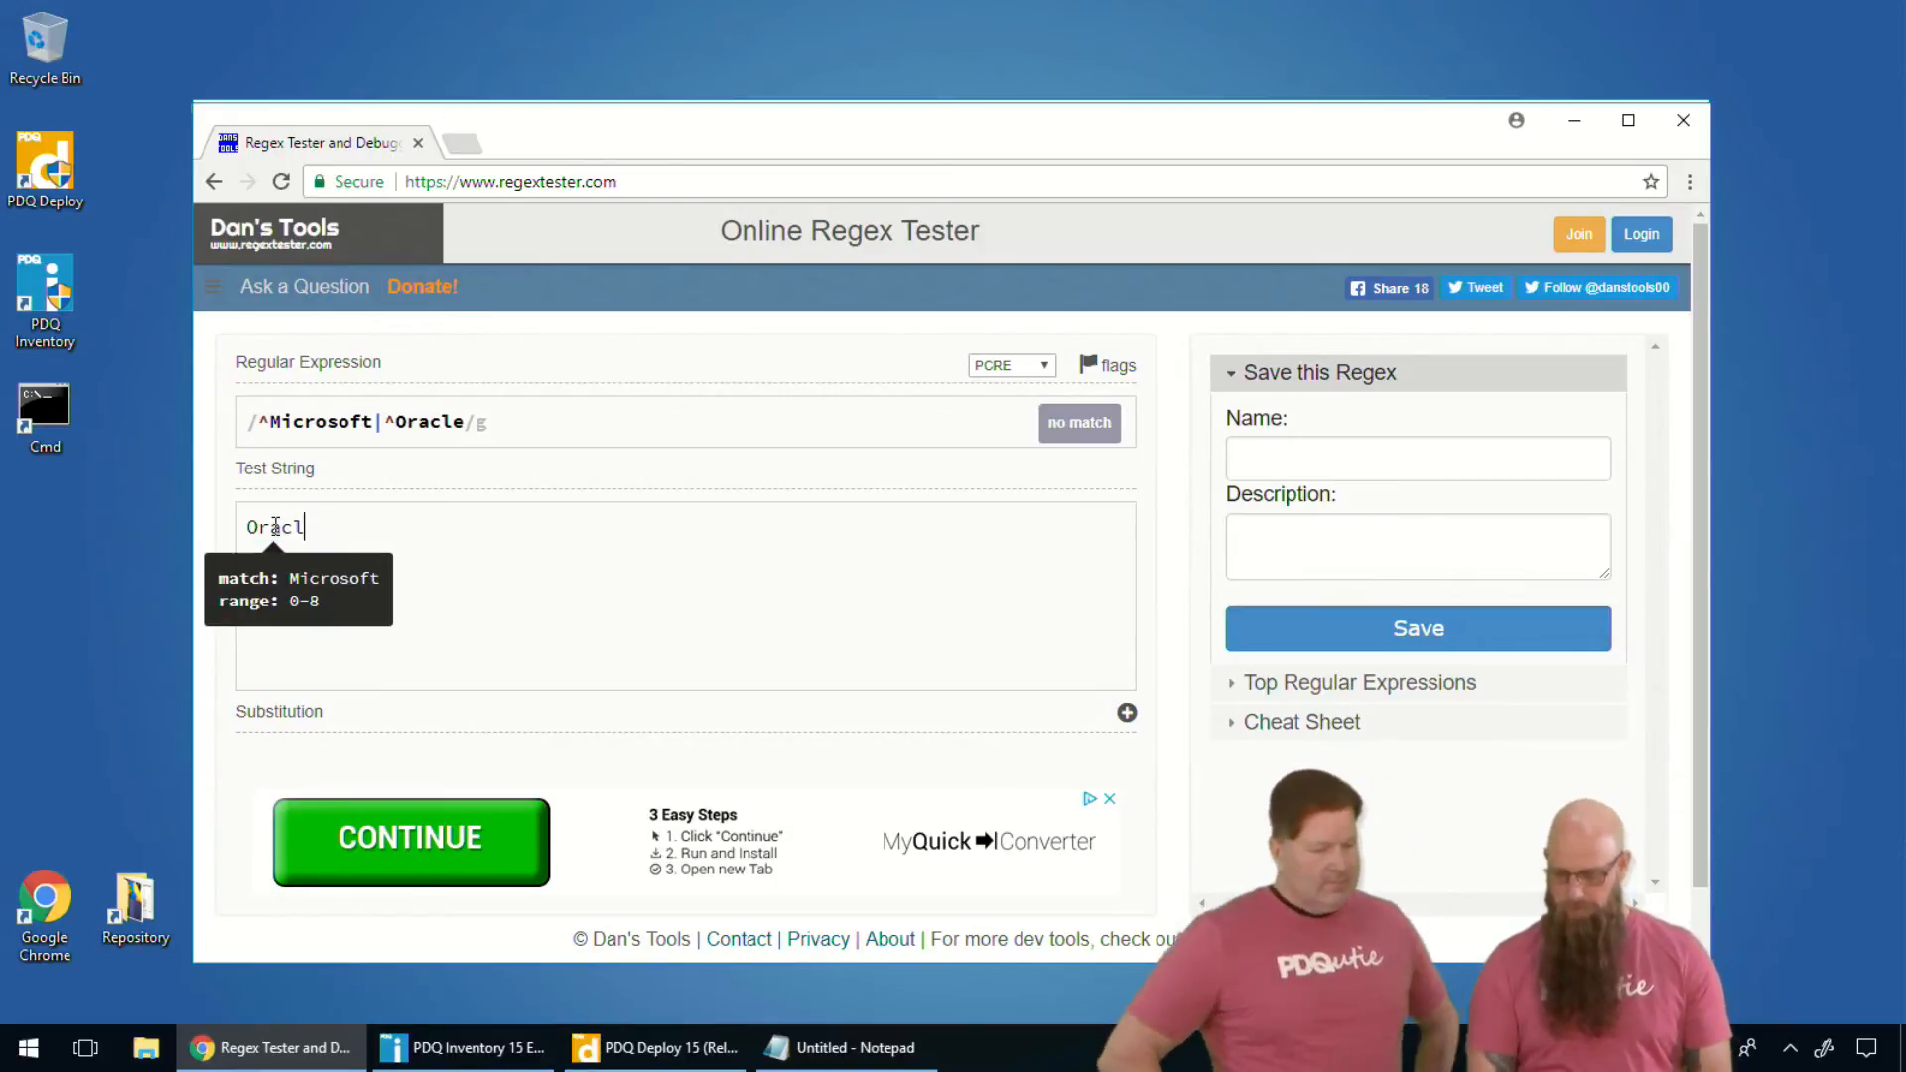
type("Adobew")
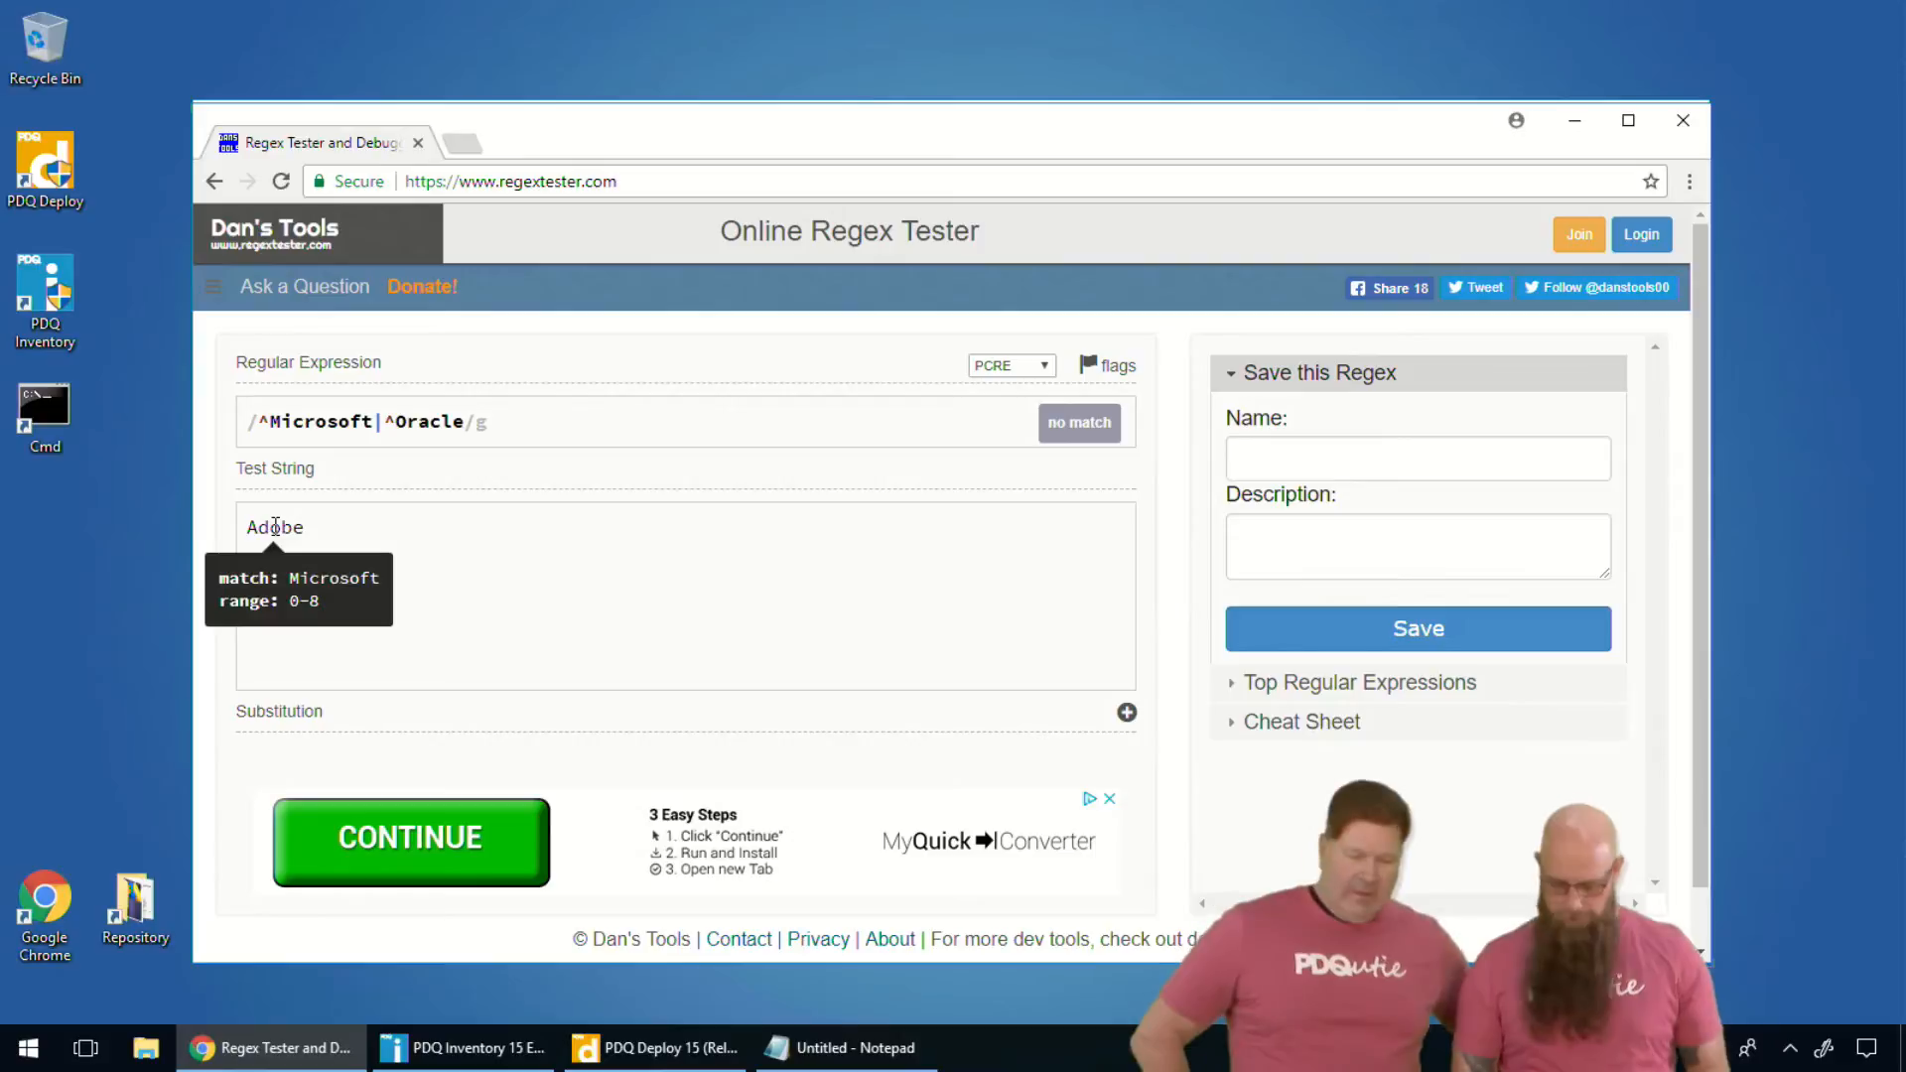
- Clear "Adobe" from the test string
key("BackSpace")
key("BackSpace")
key("BackSpace")
key("BackSpace")
key("BackSpace")
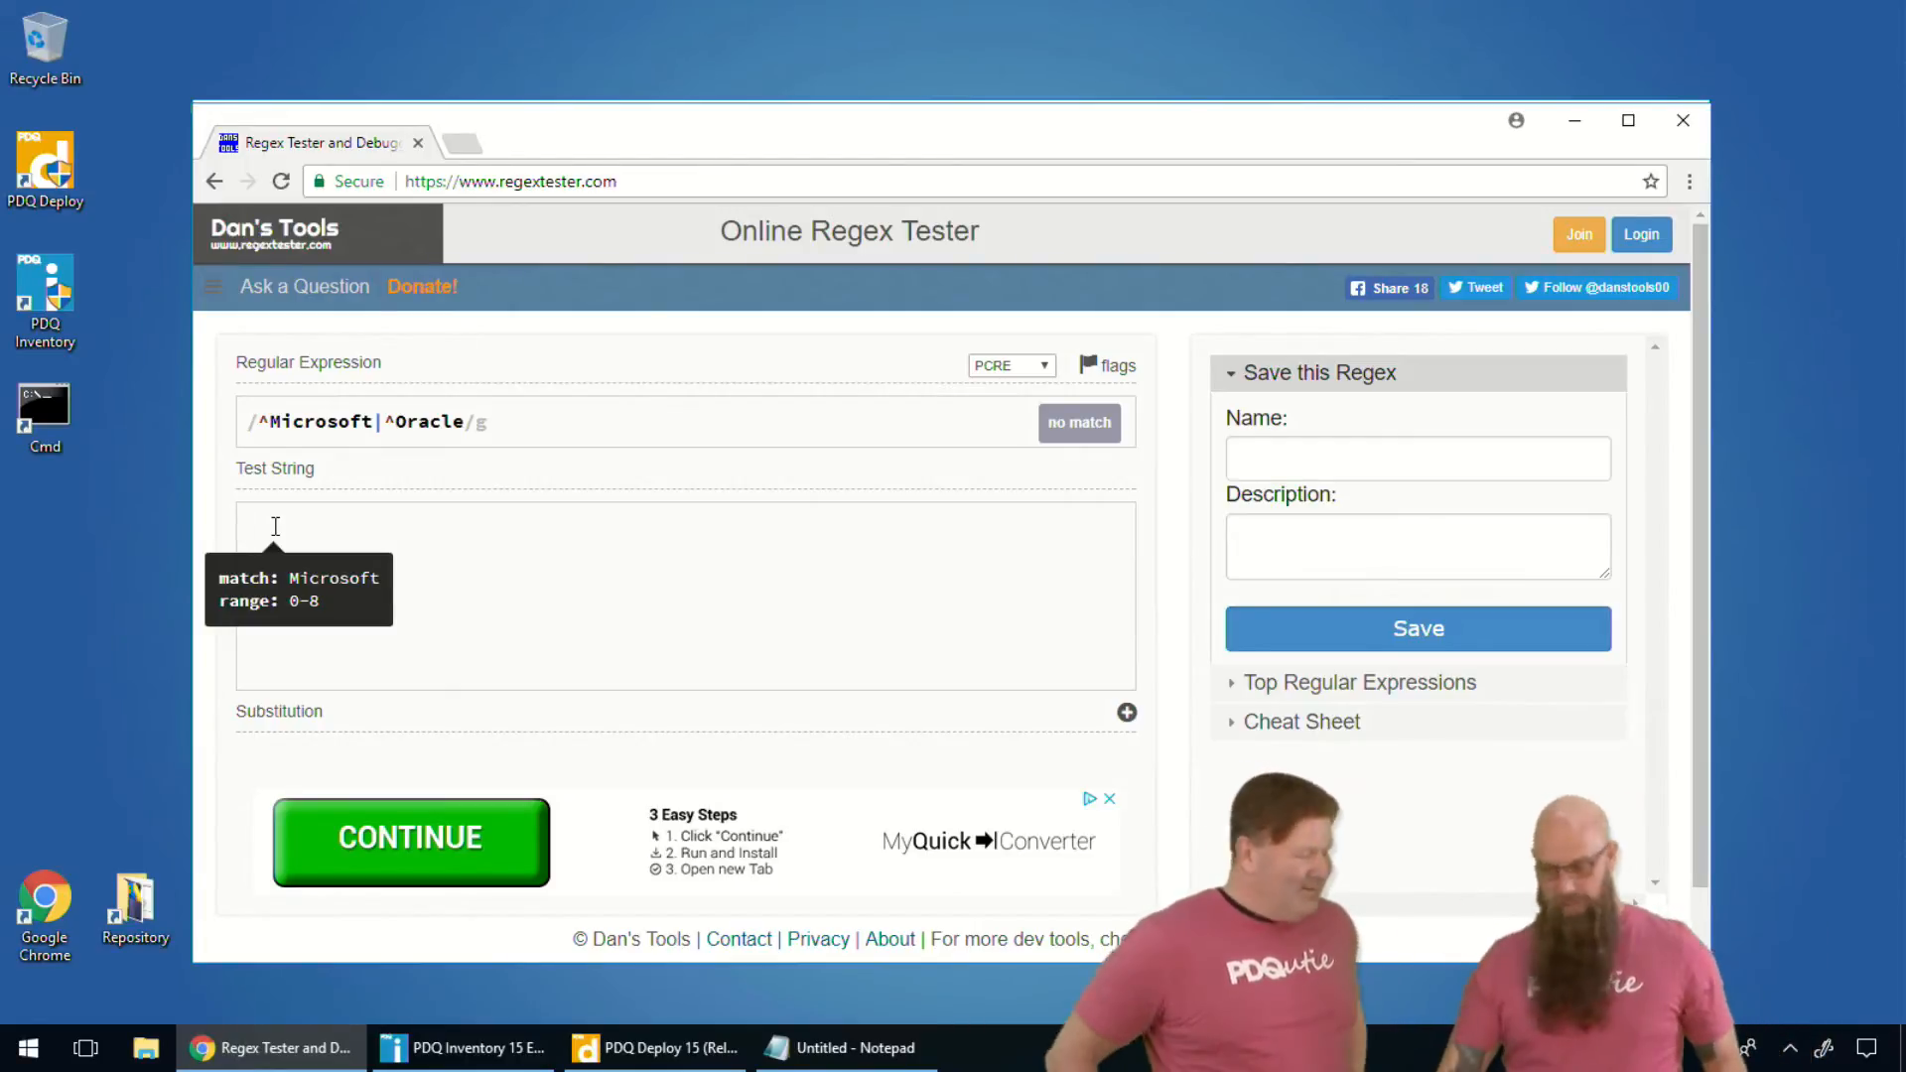
- Switch to PDQ Inventory, filter the collection tree by "java", and expand the Collection Library down to the Java 7 subcollections
left_click(1574, 120)
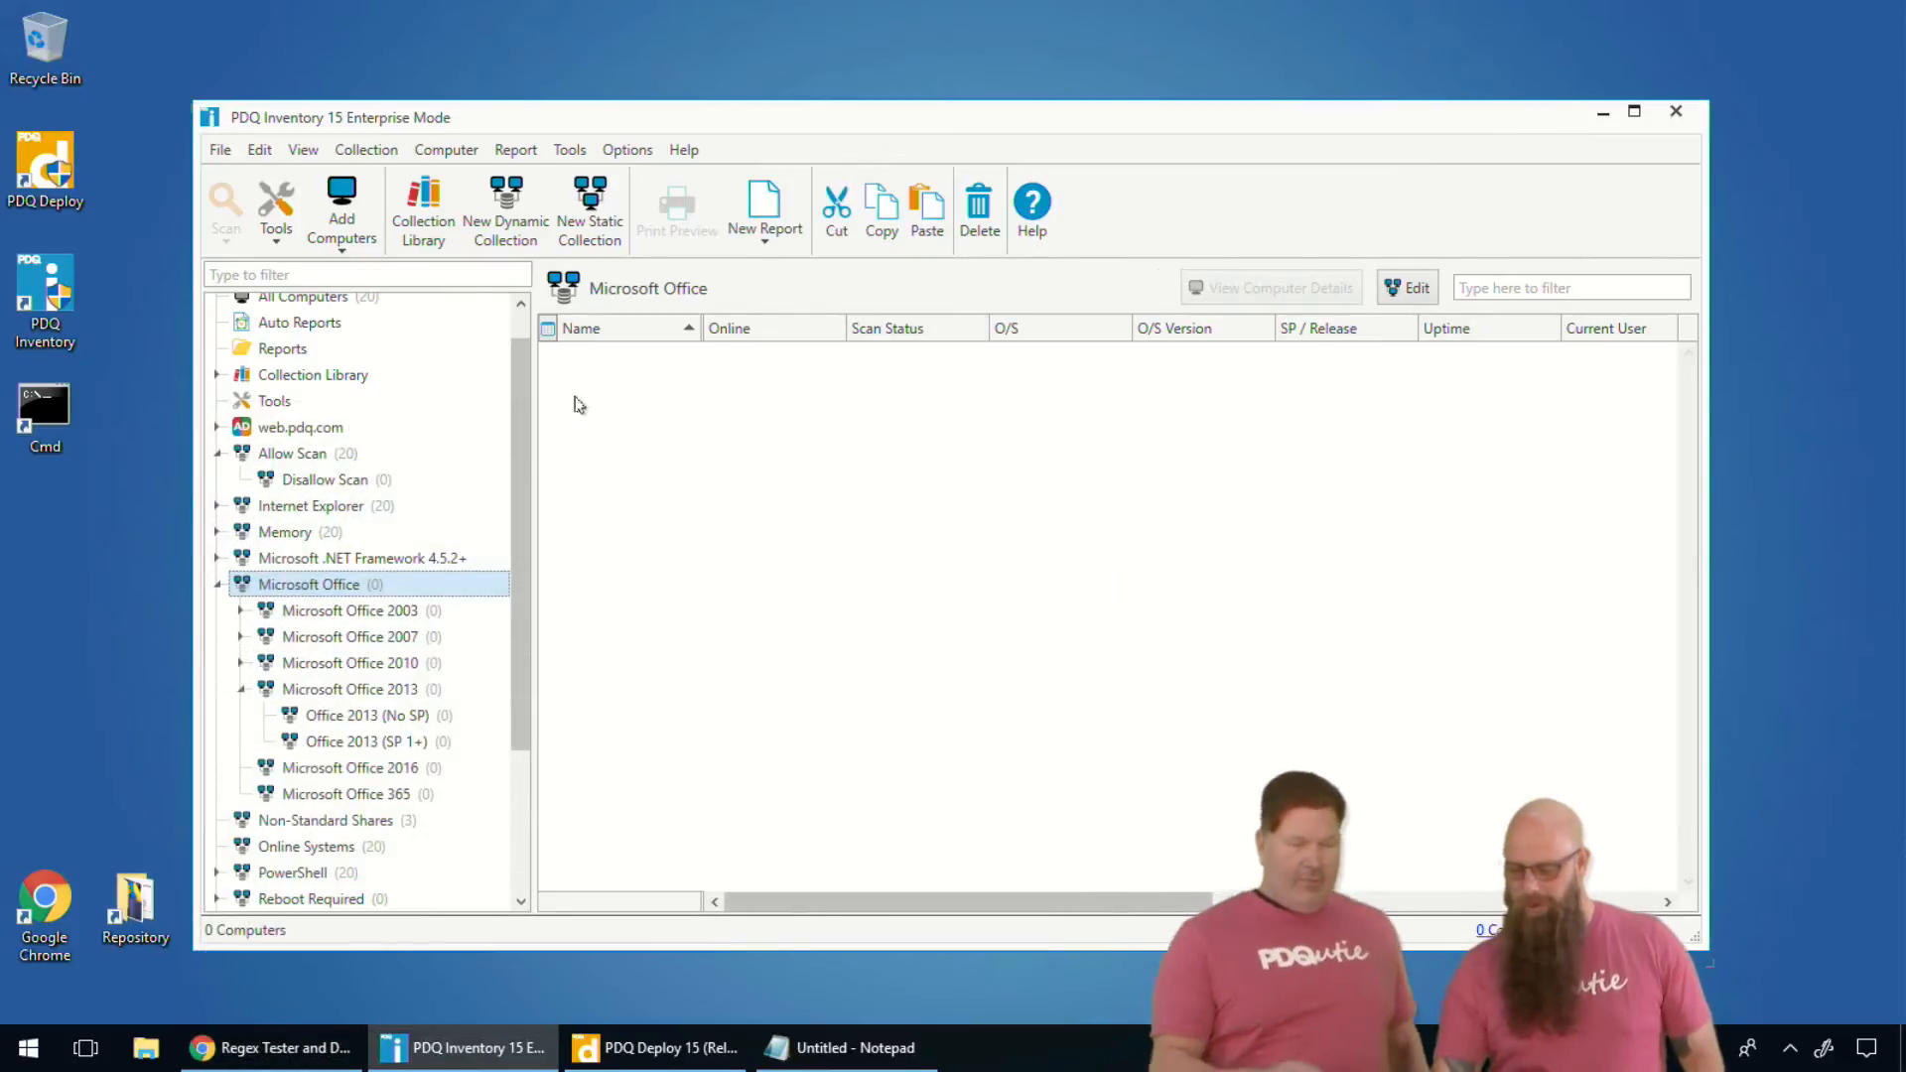
left_click(274, 275)
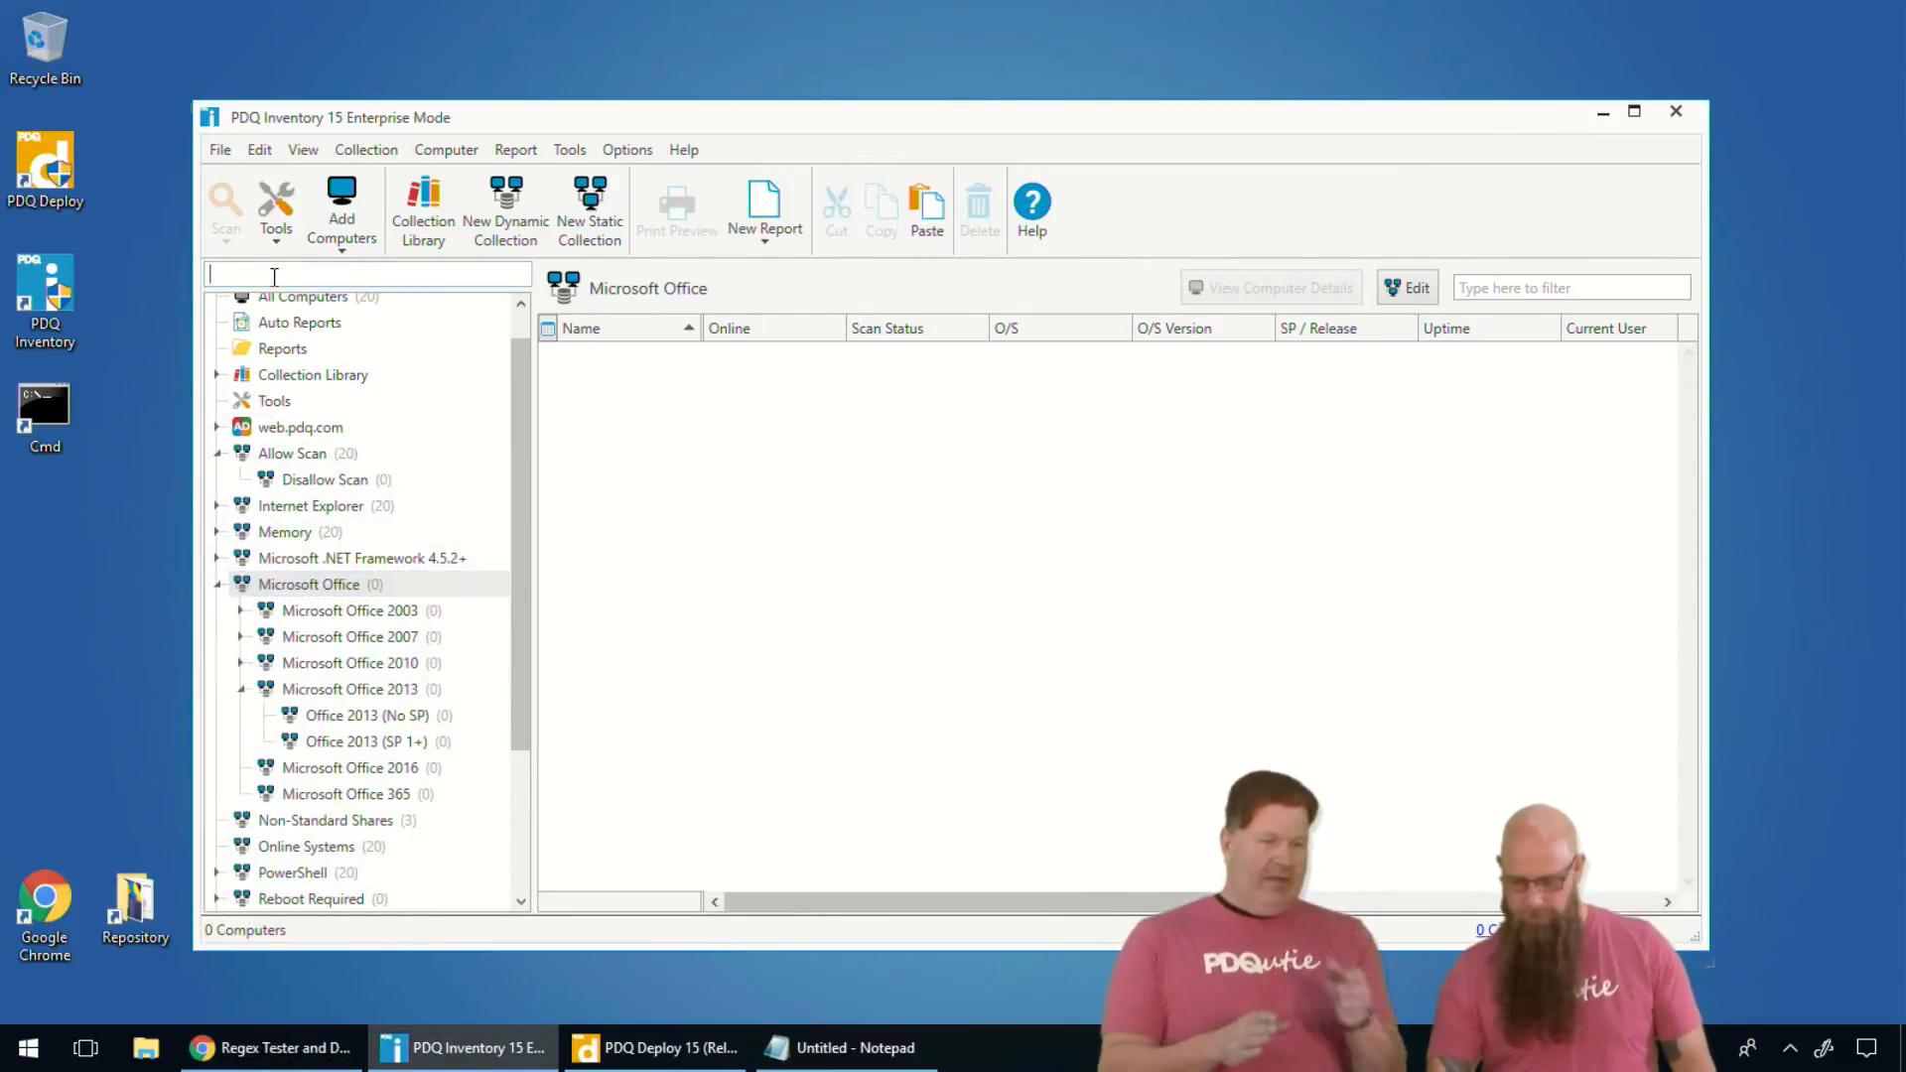
type("java")
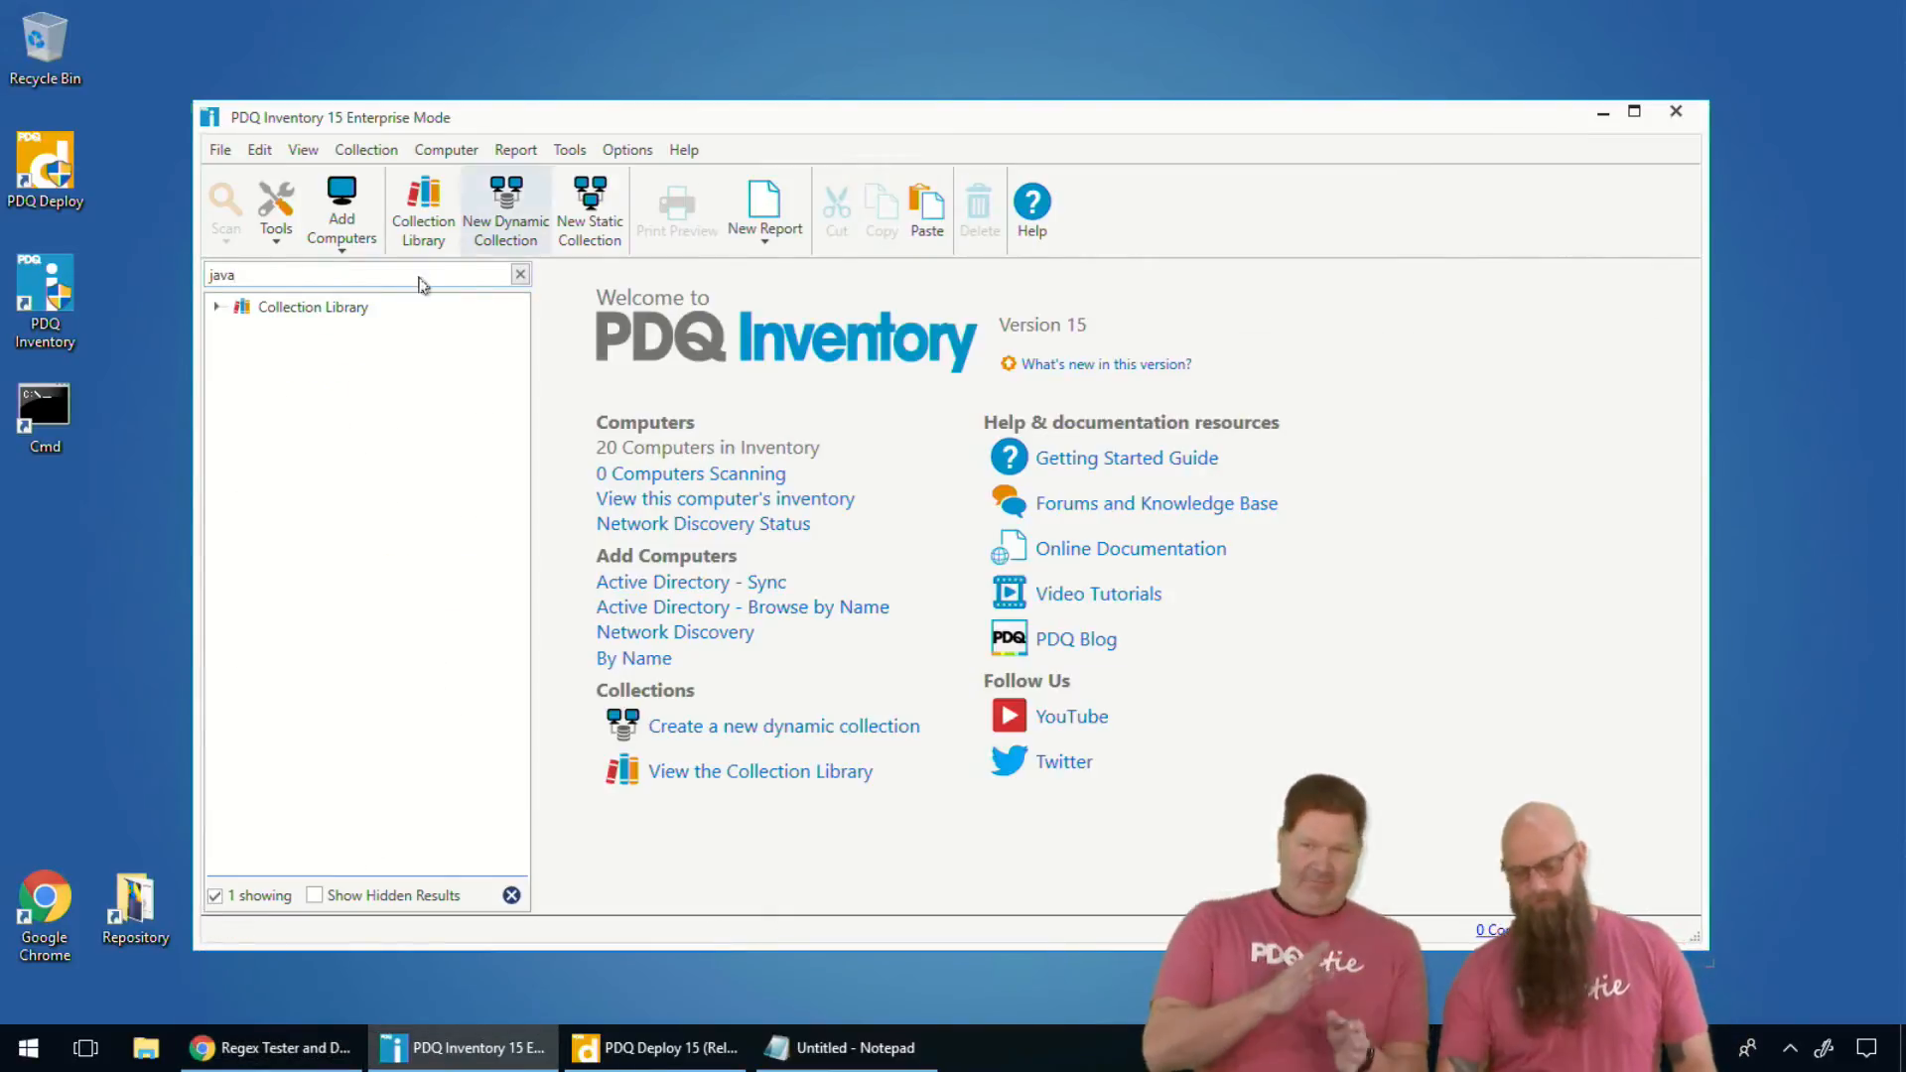
left_click(217, 307)
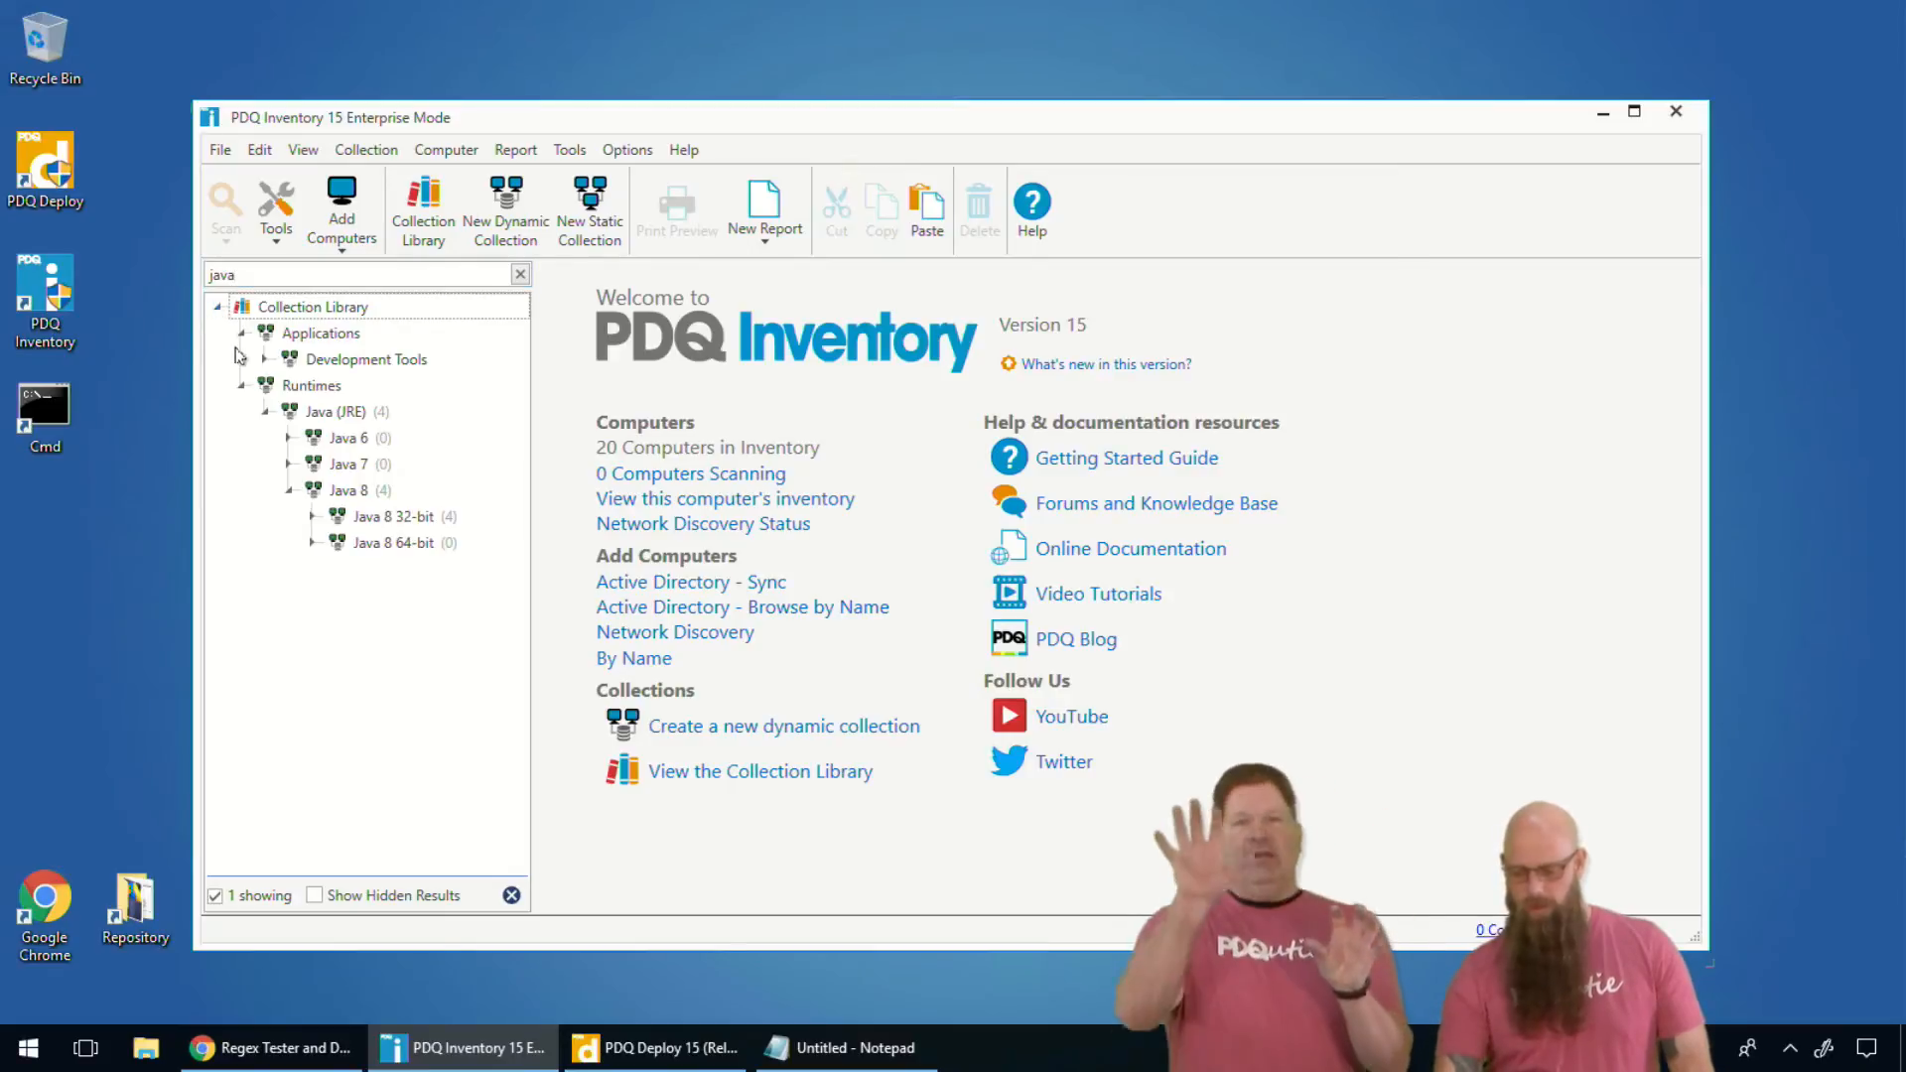
left_click(289, 463)
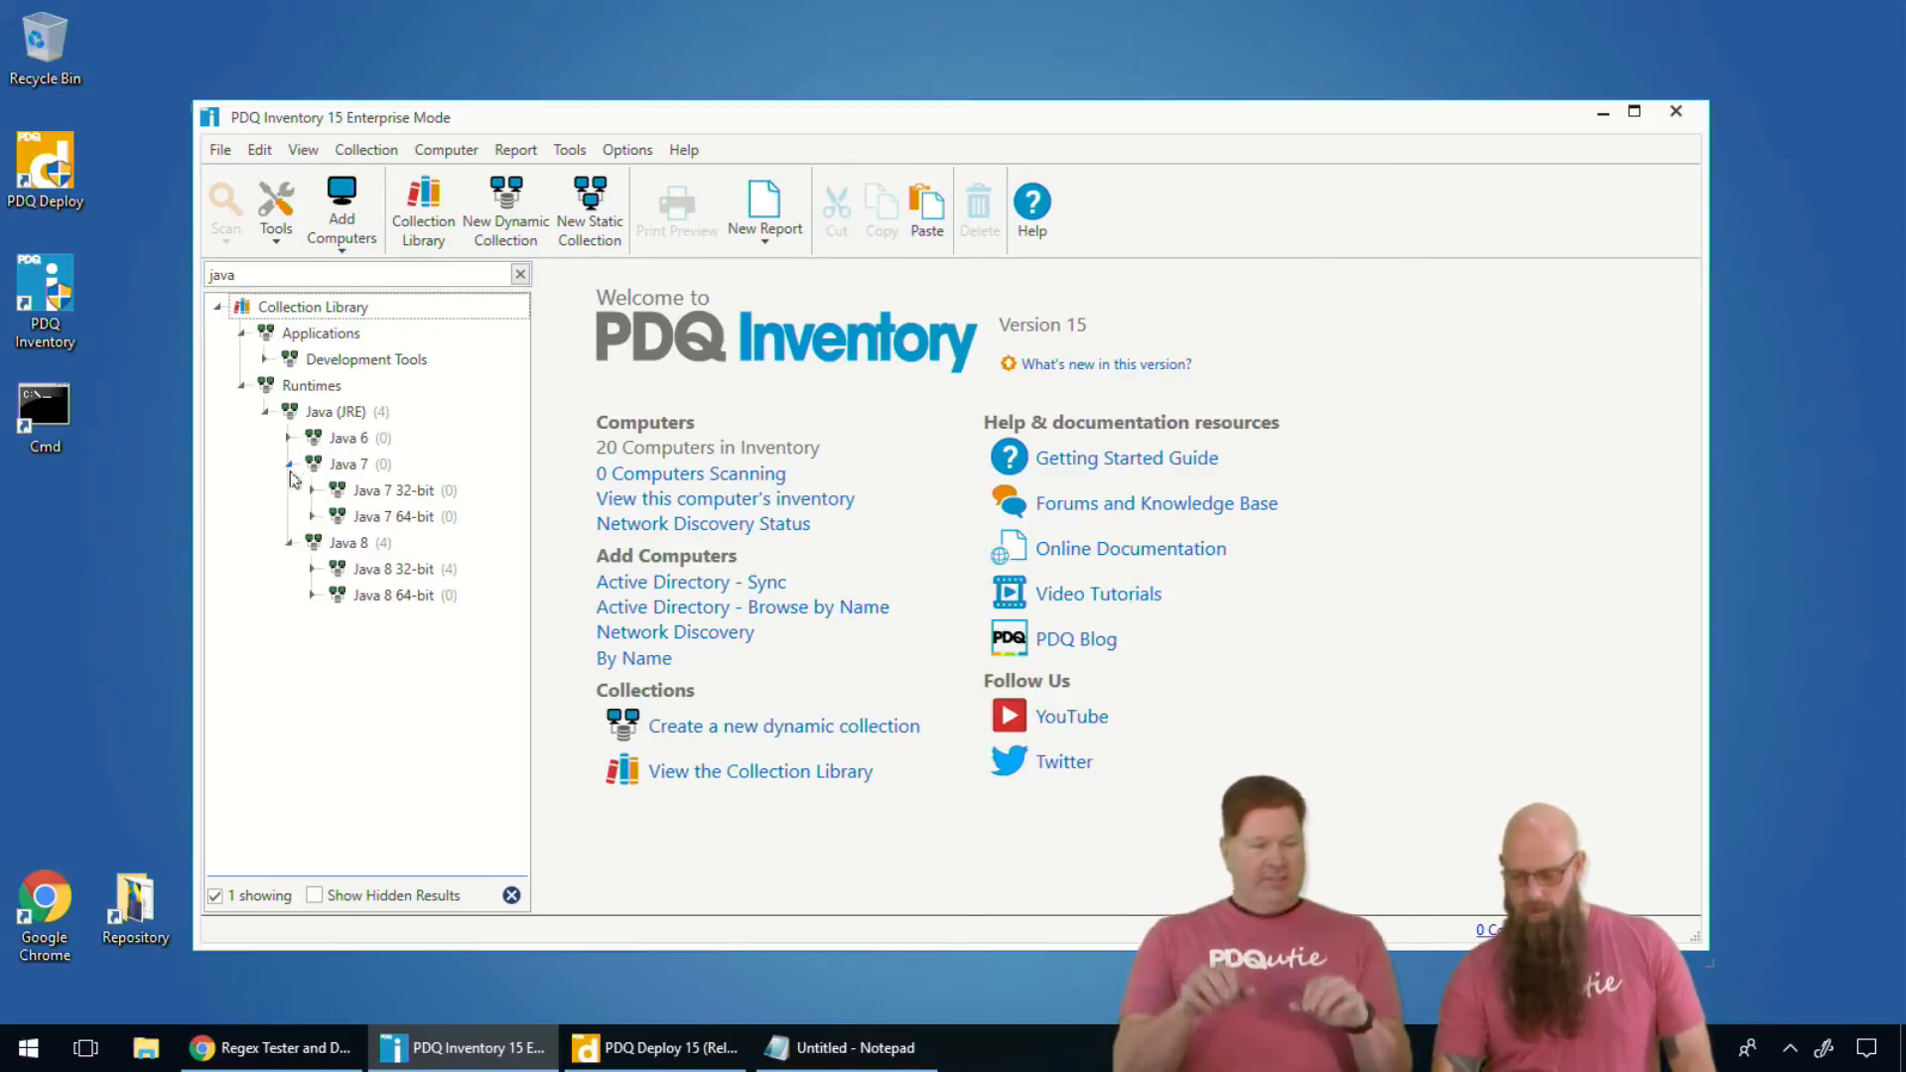
- View the filter definition of the Java 7 collection and close it
left_click(349, 463)
double_click(342, 463)
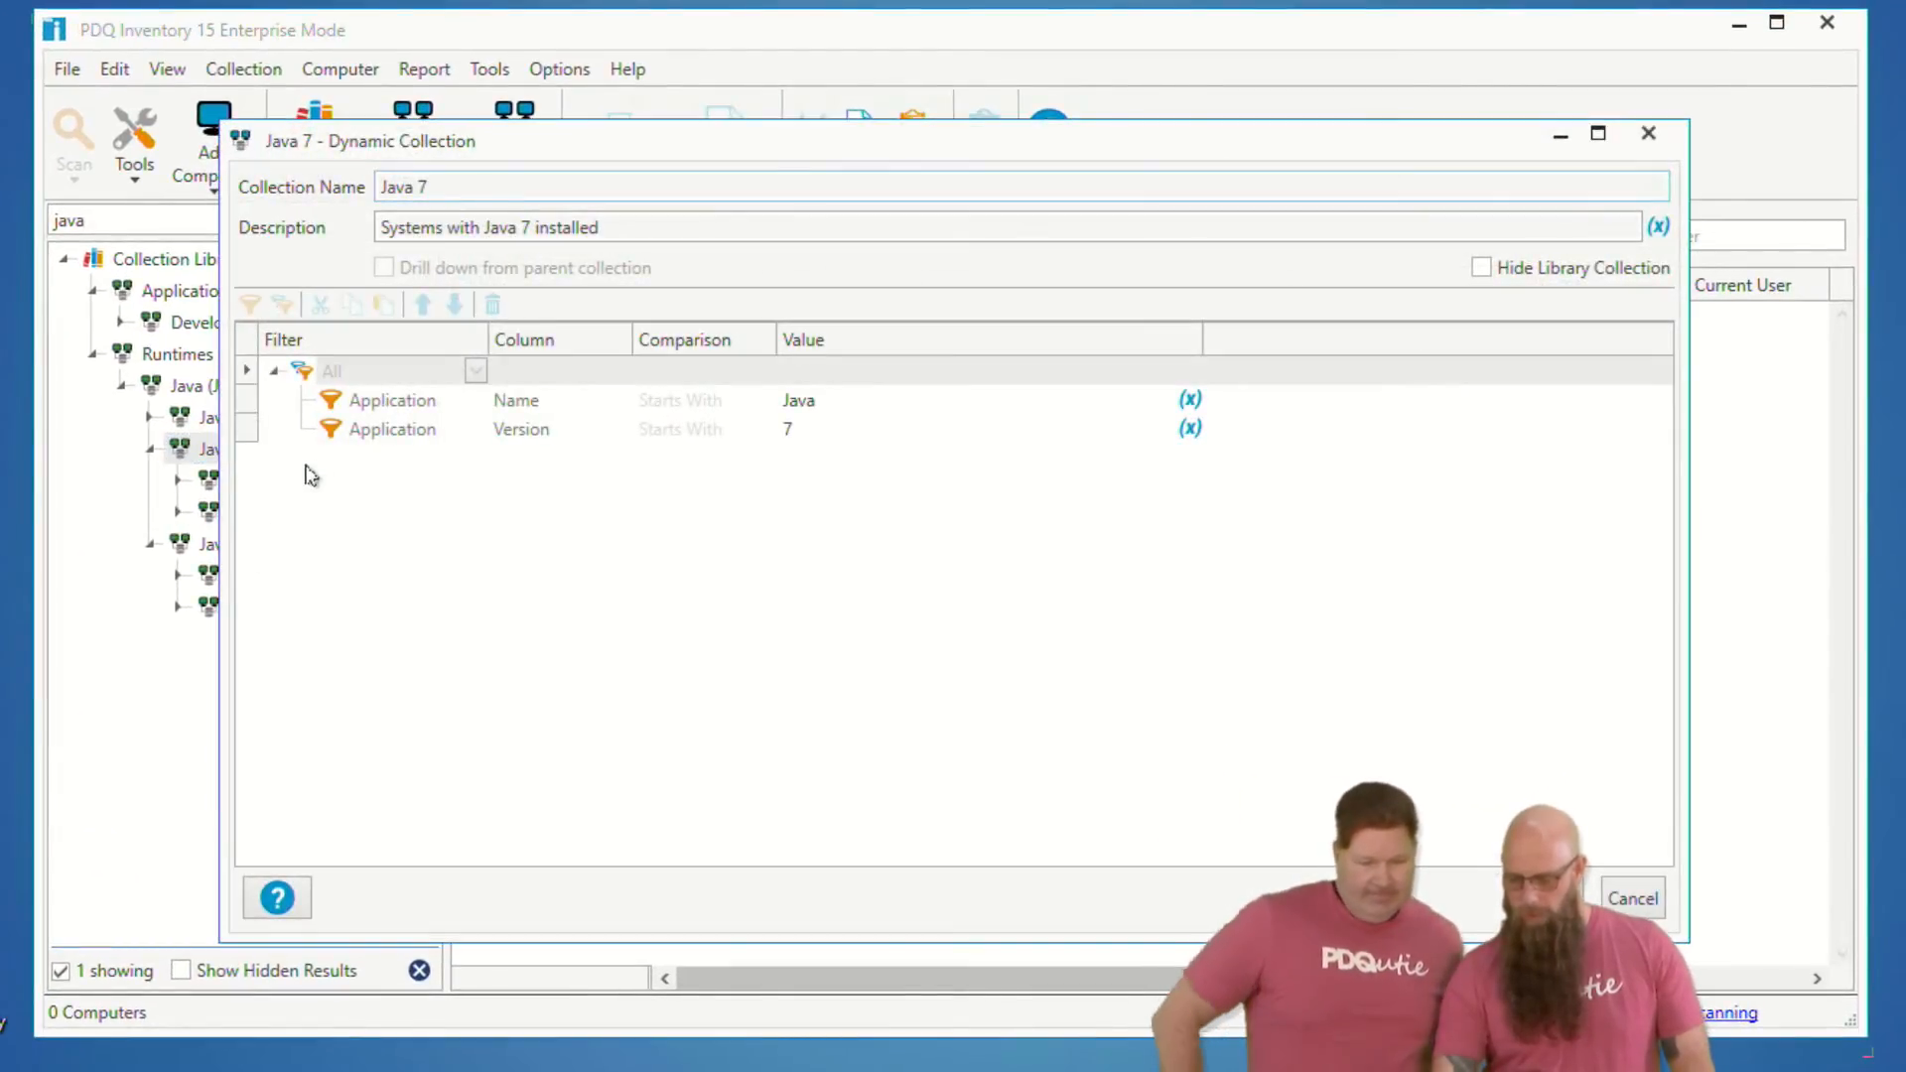
left_click(1646, 133)
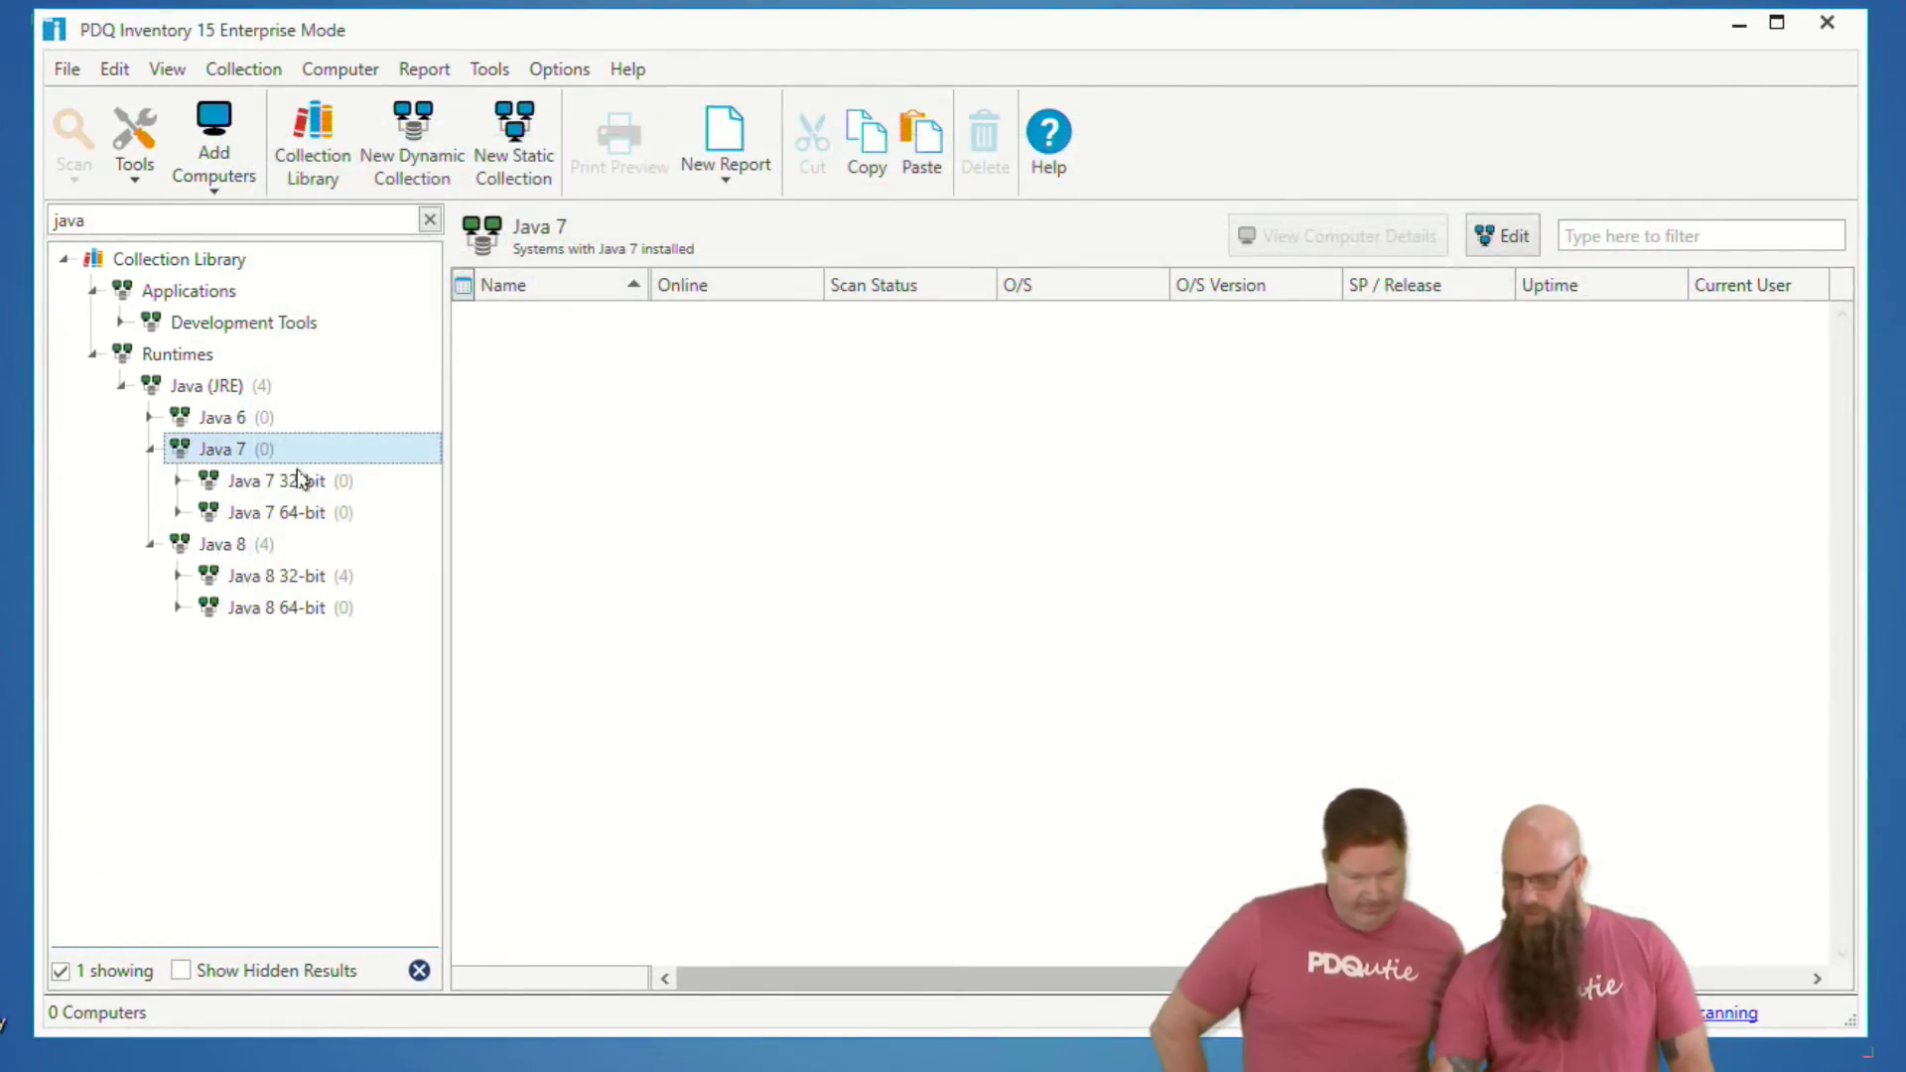
- Open the Java 7 32-bit collection under Java 7, examine the expression behind its $(RTNameJava732RegEx) variable, and close the definition
left_click(178, 480)
left_click(248, 487)
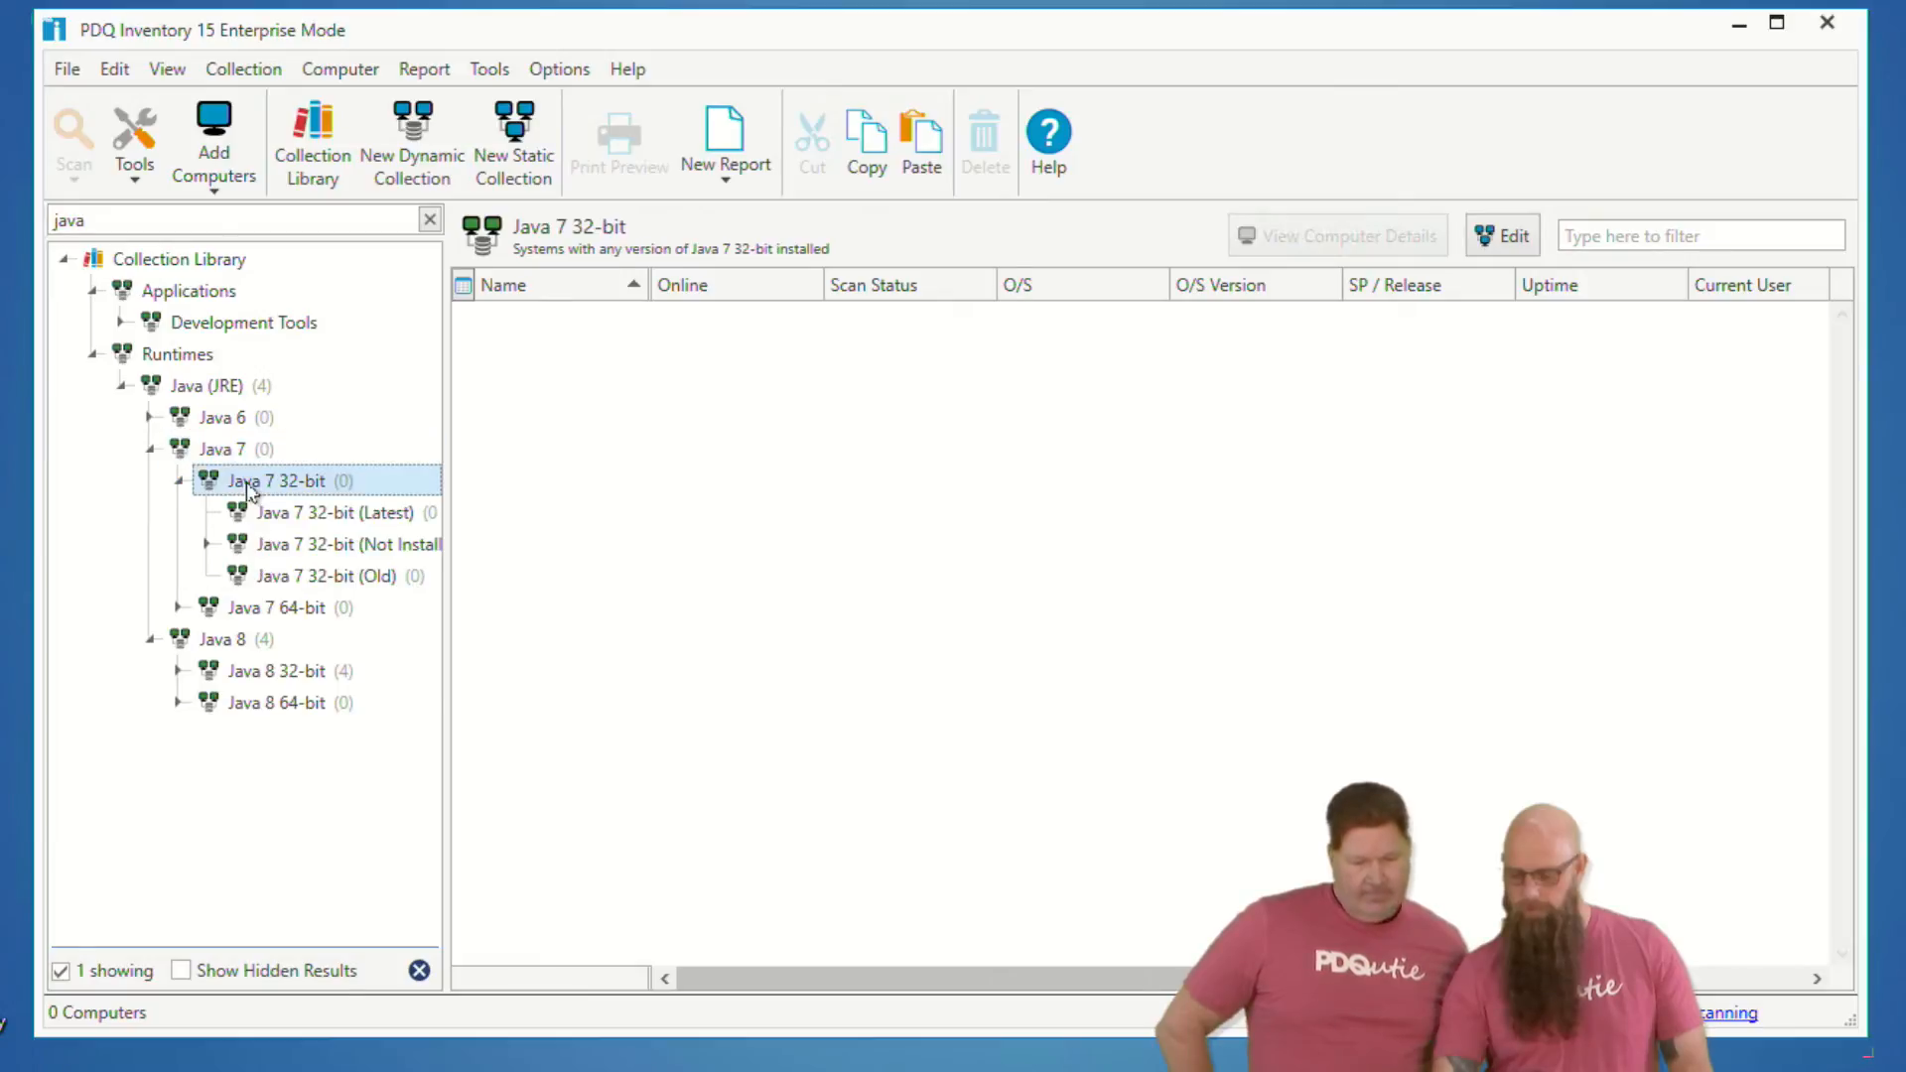
double_click(248, 485)
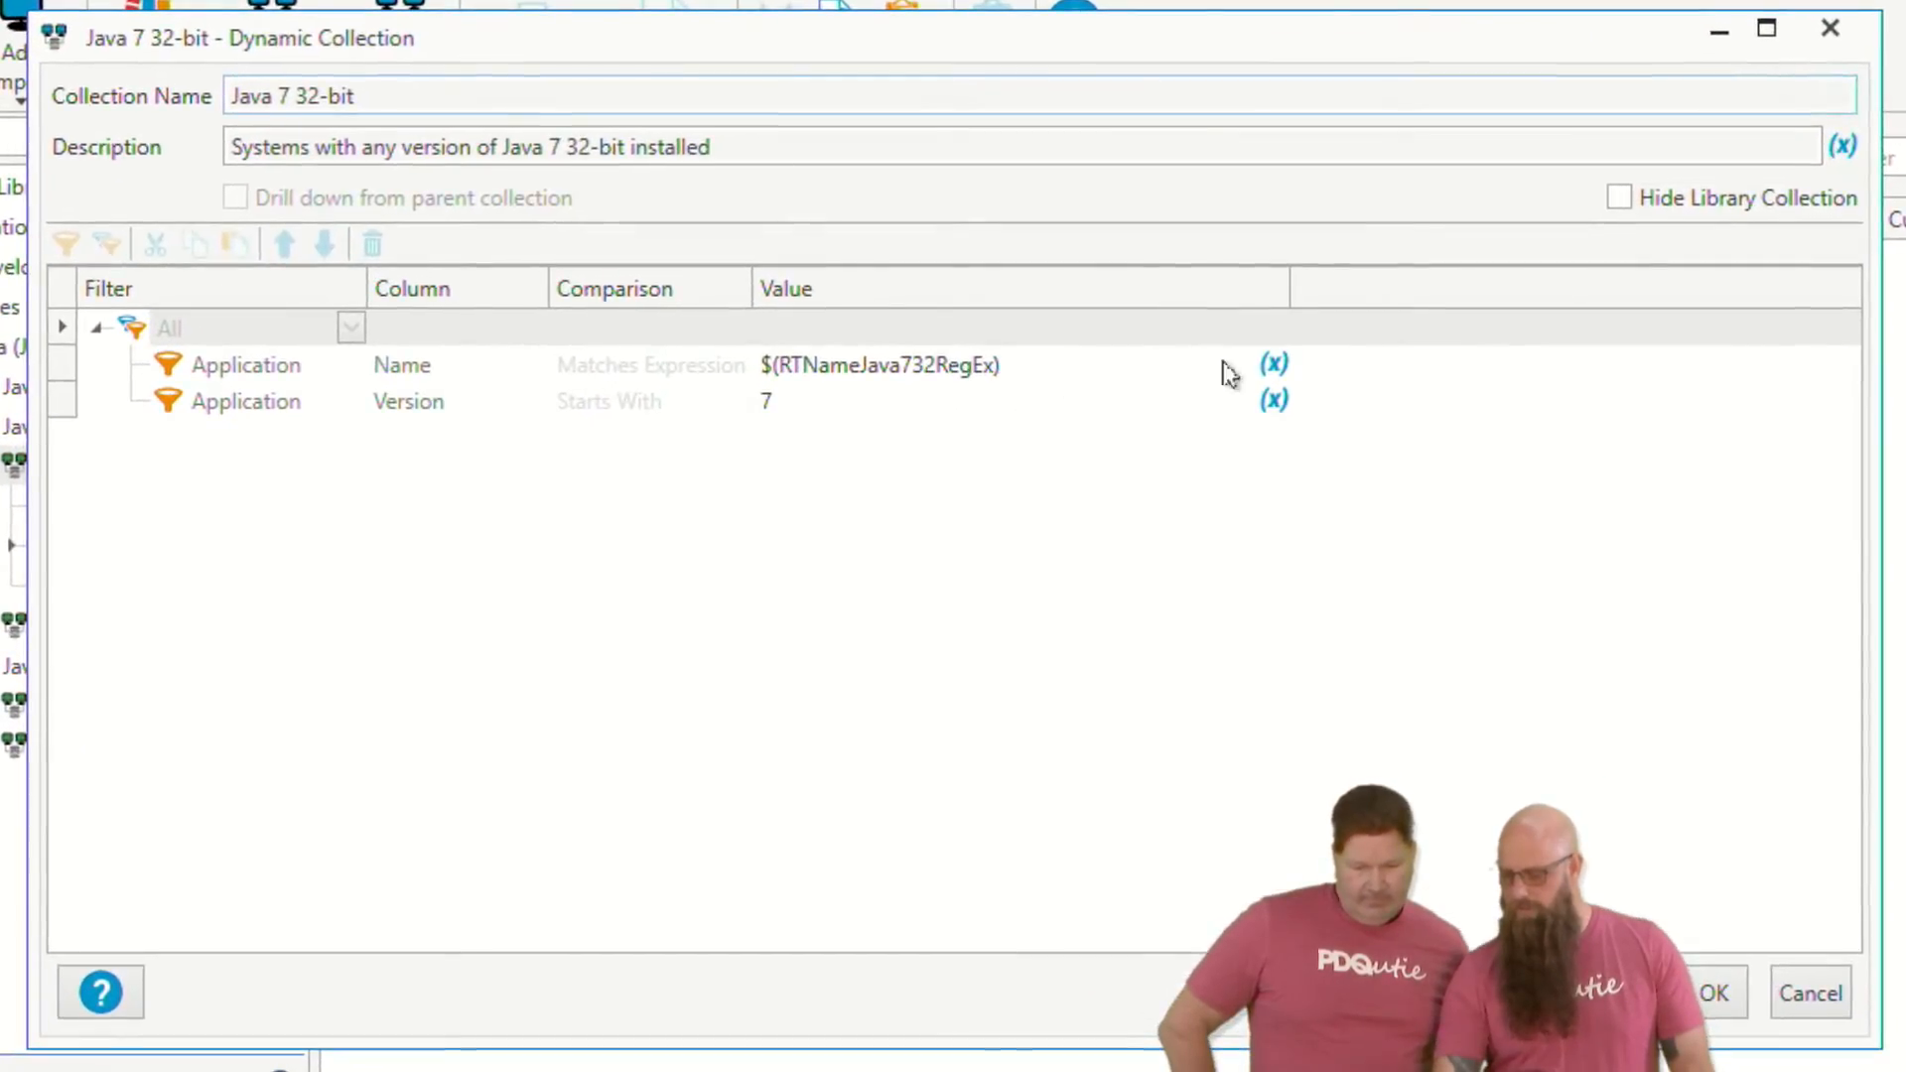
mouse_move(1275, 366)
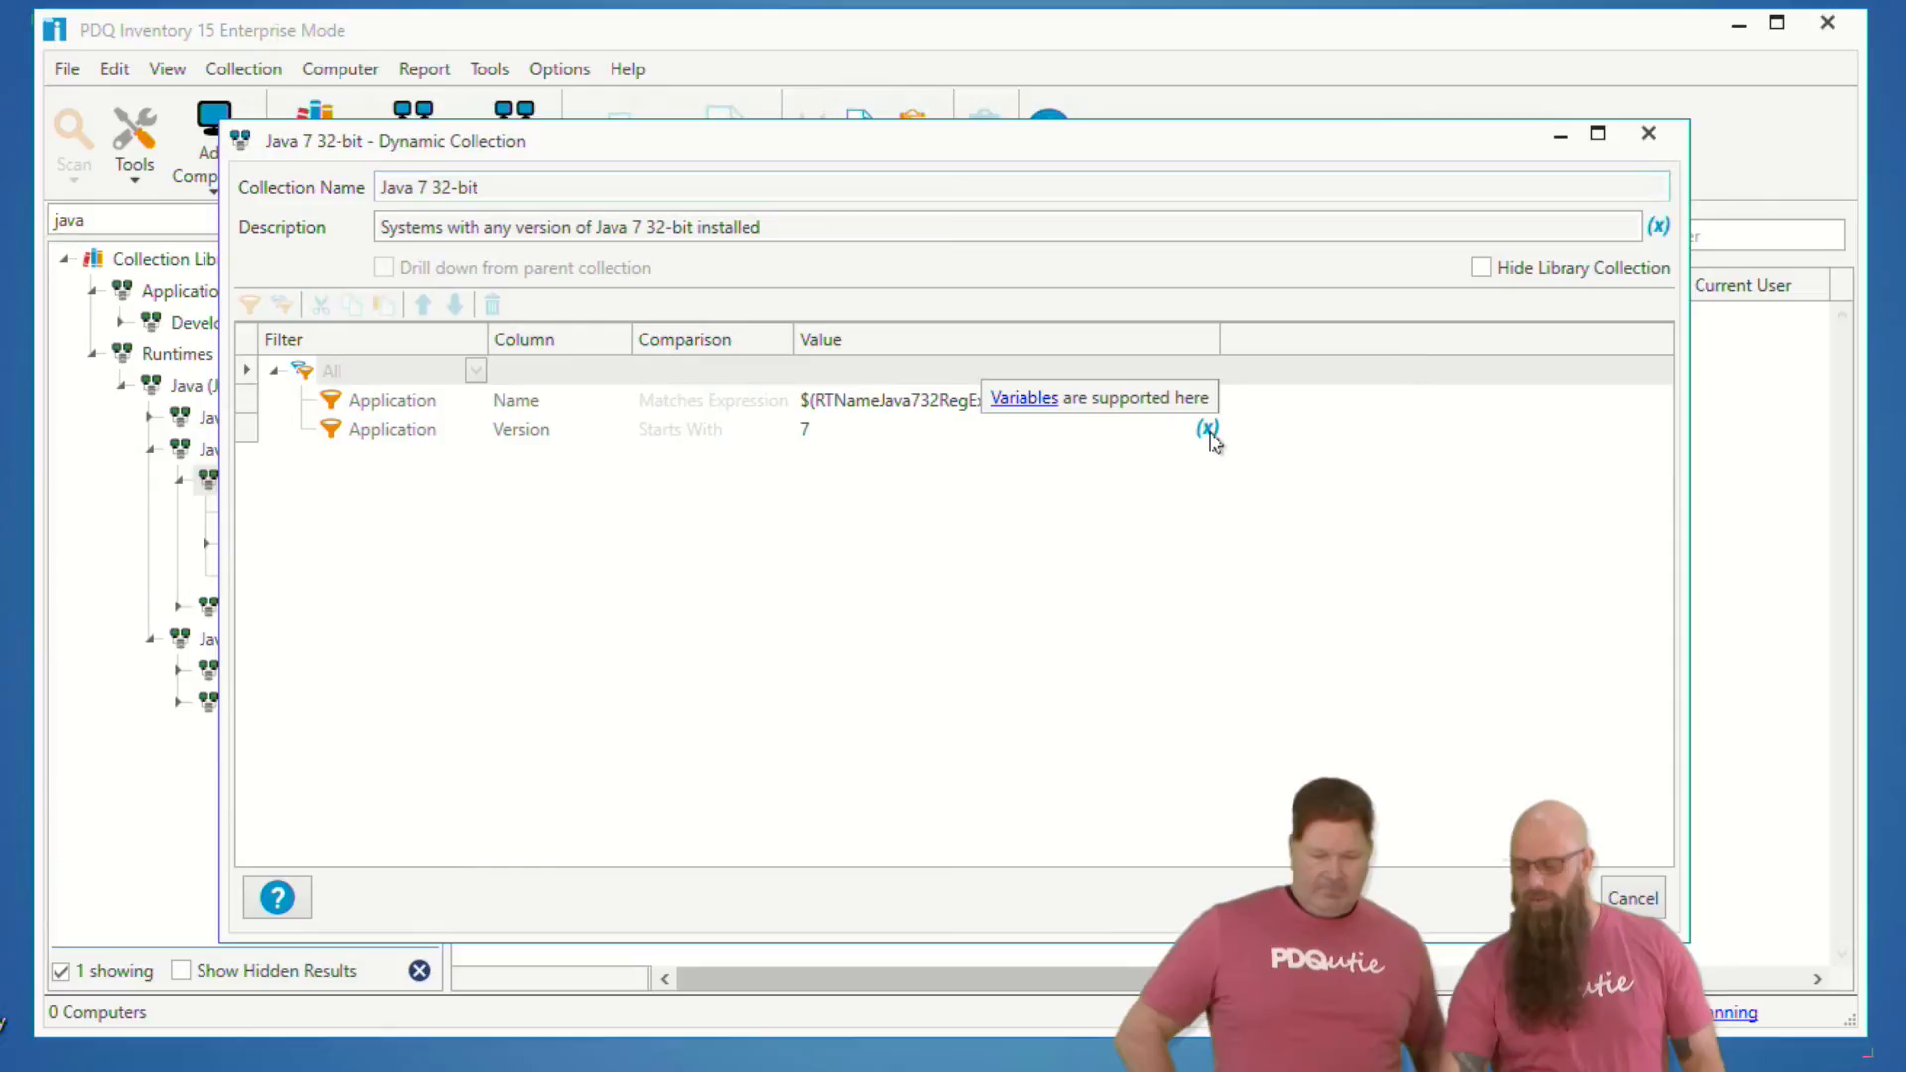
mouse_move(1210, 412)
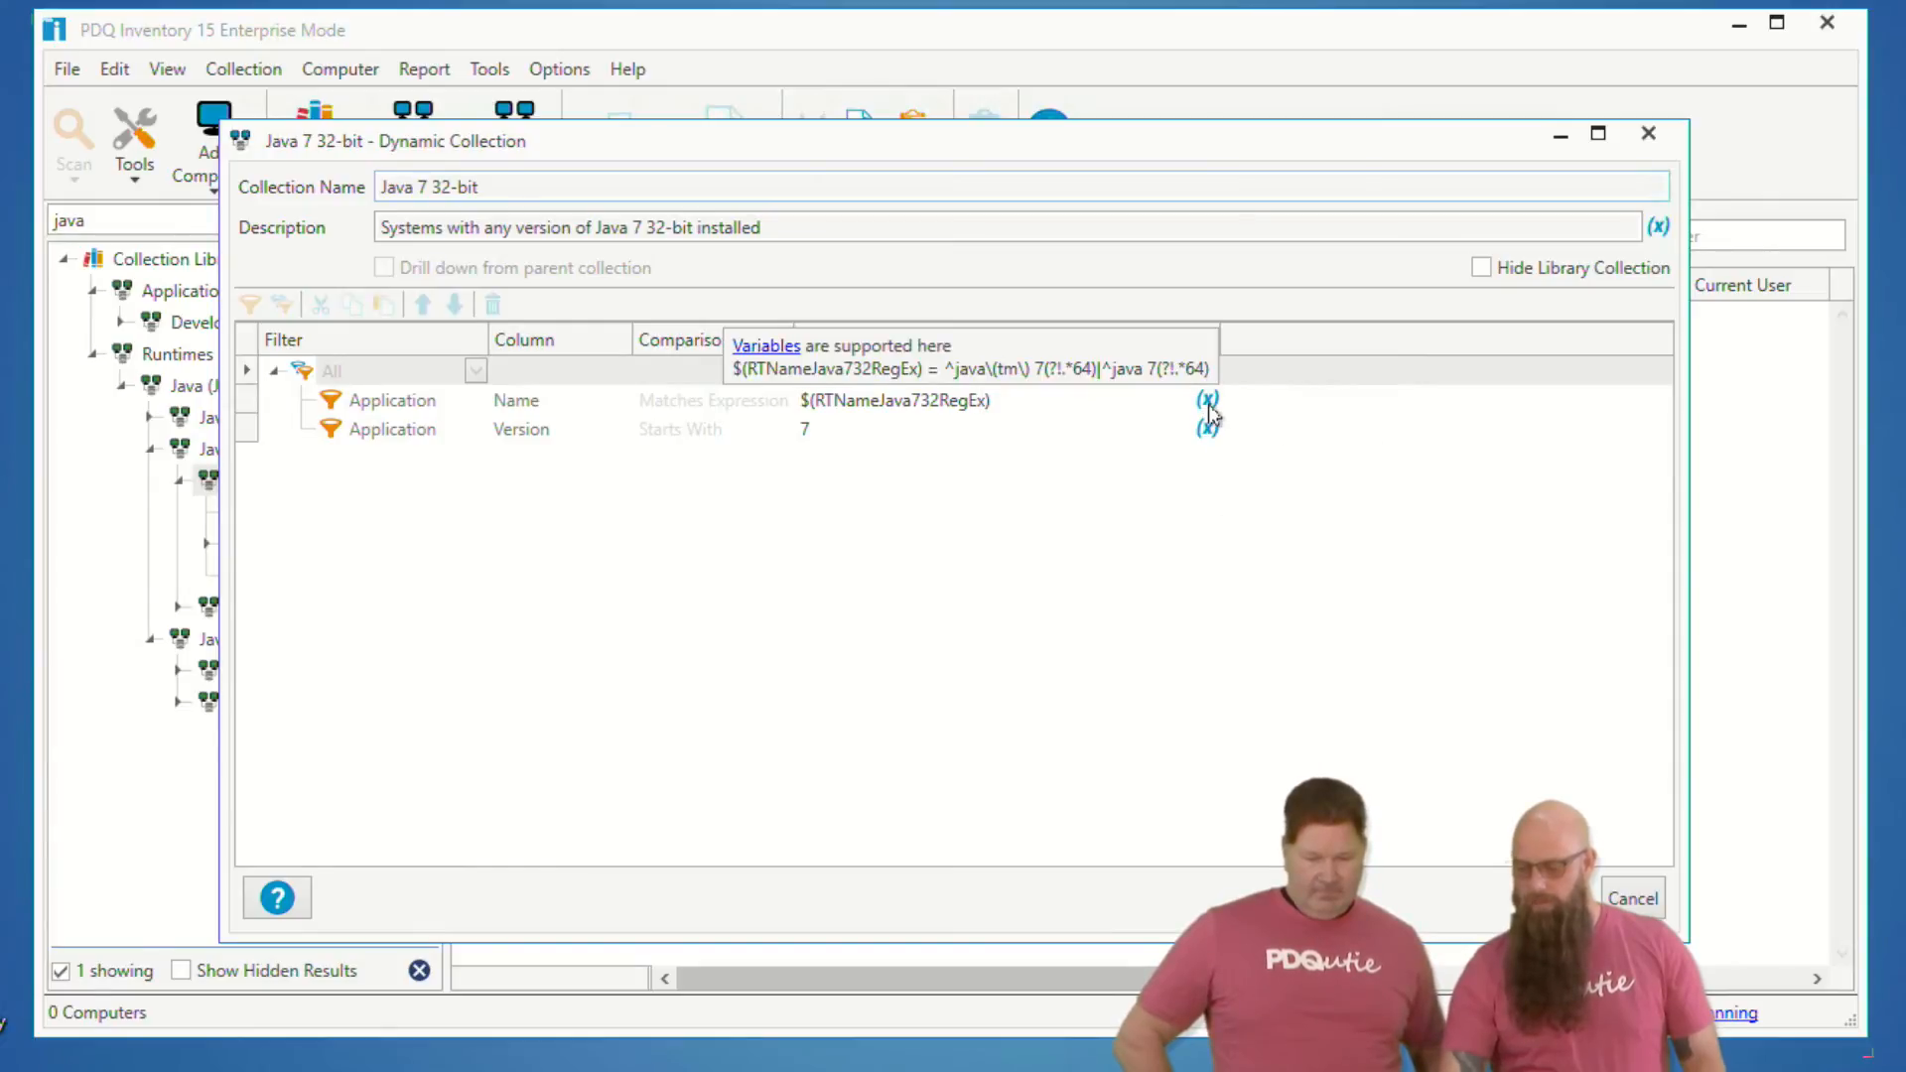
left_click(1631, 897)
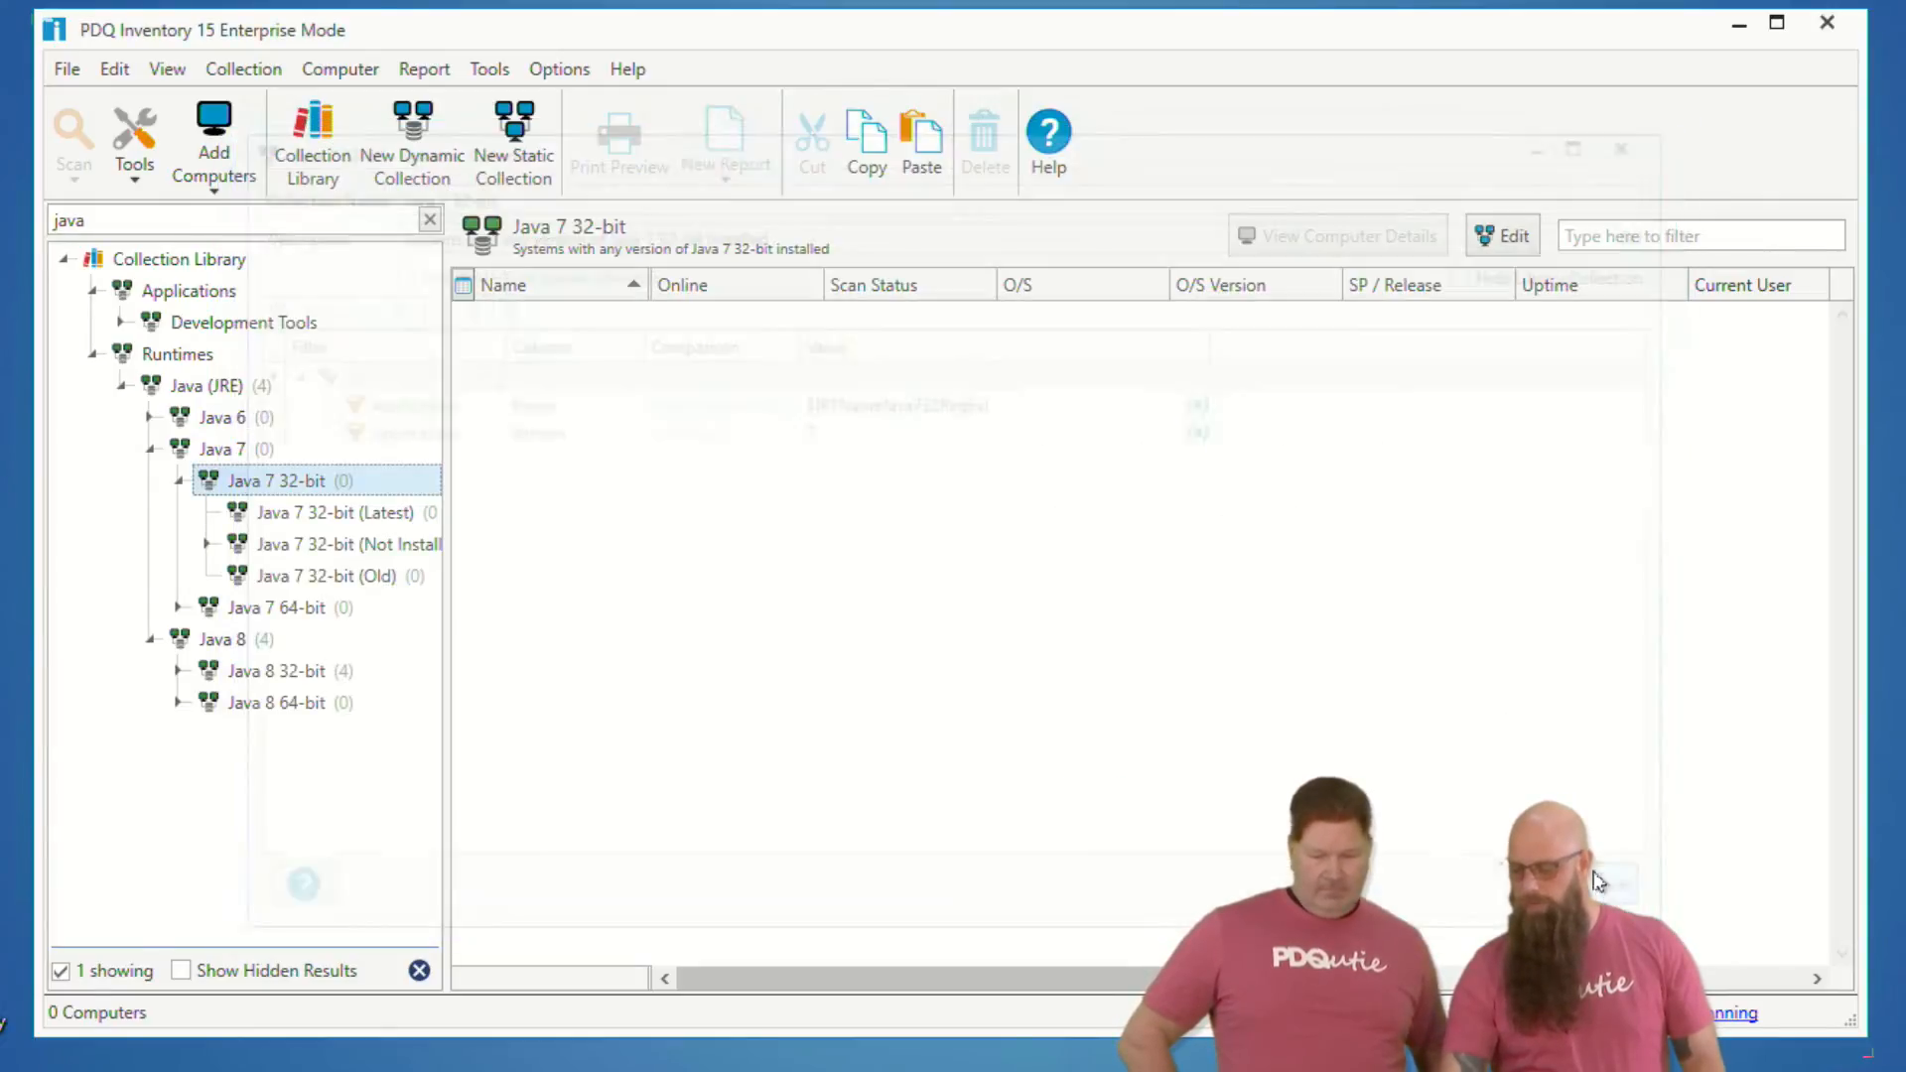
- View the system variables list, examine the Java name RegEx variables such as $(RTNameJava732RegEx), and close the variables window
left_click(553, 74)
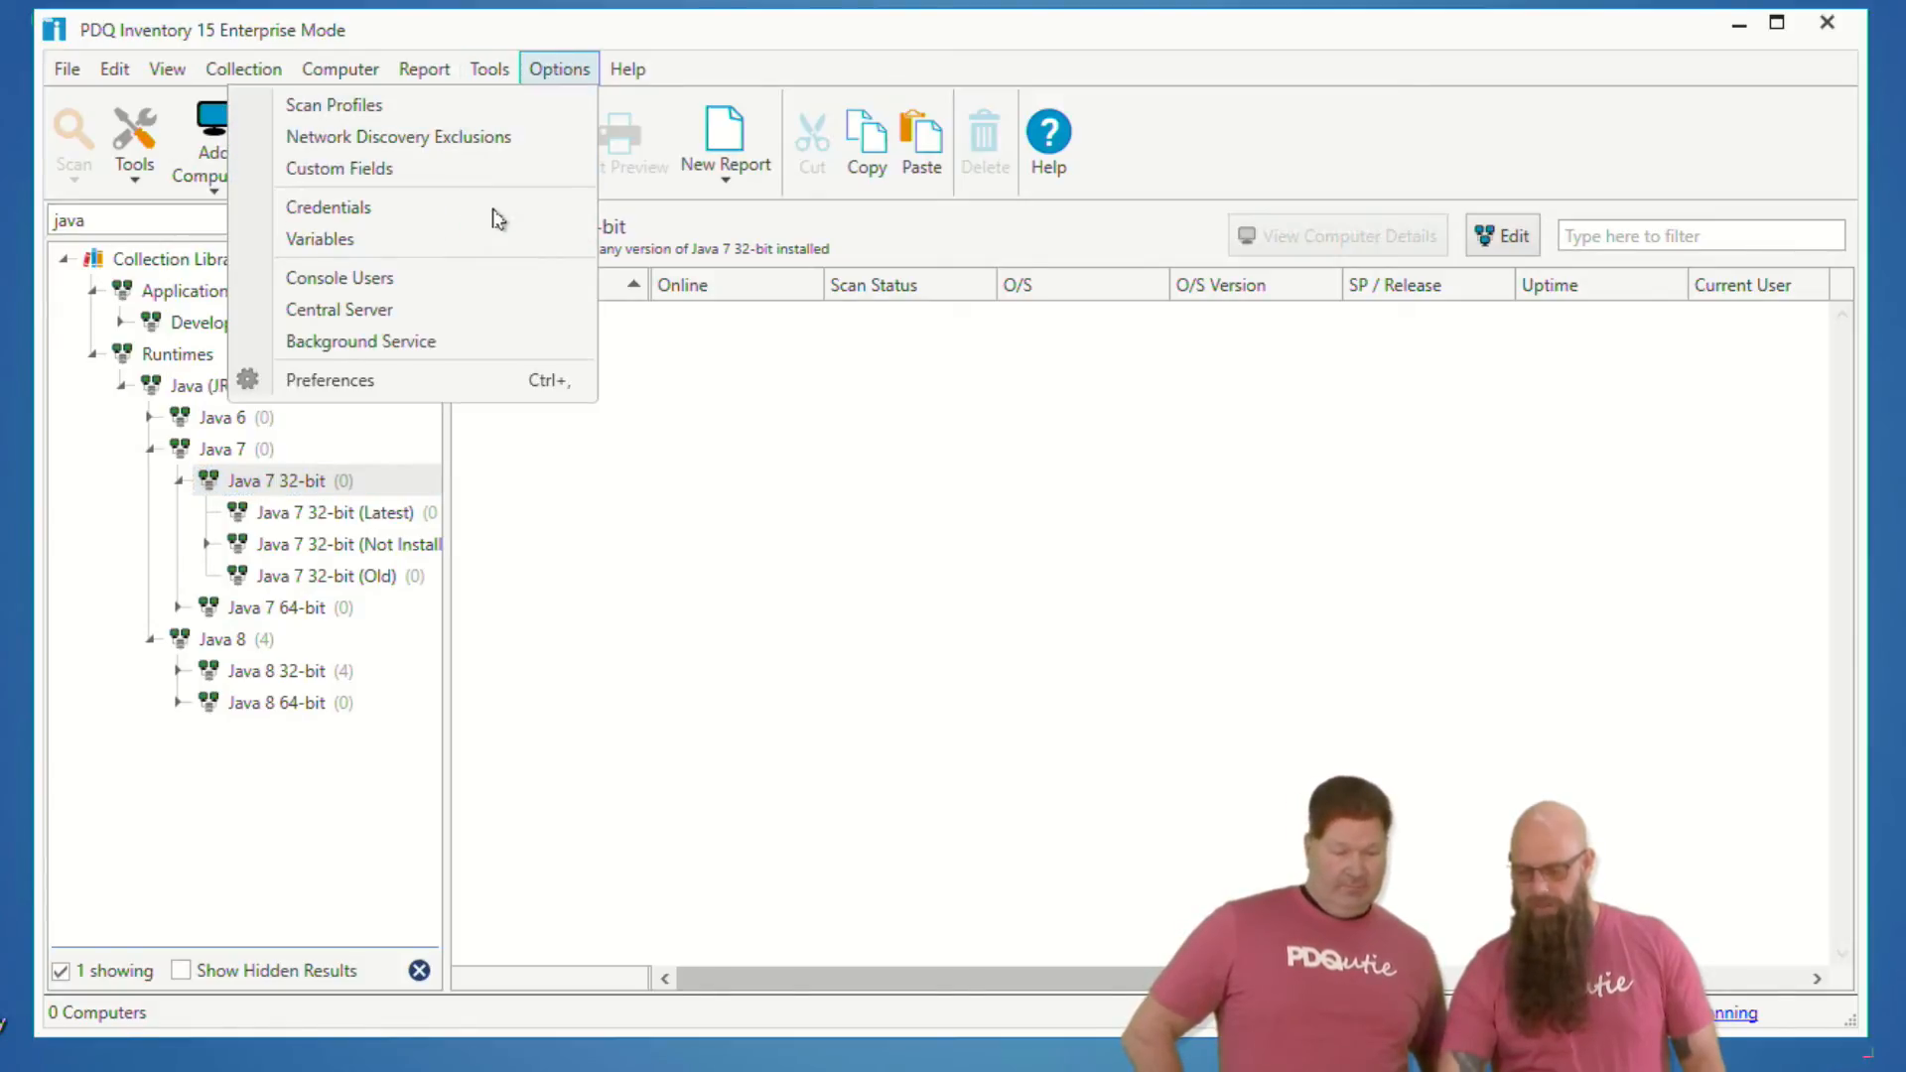
left_click(473, 250)
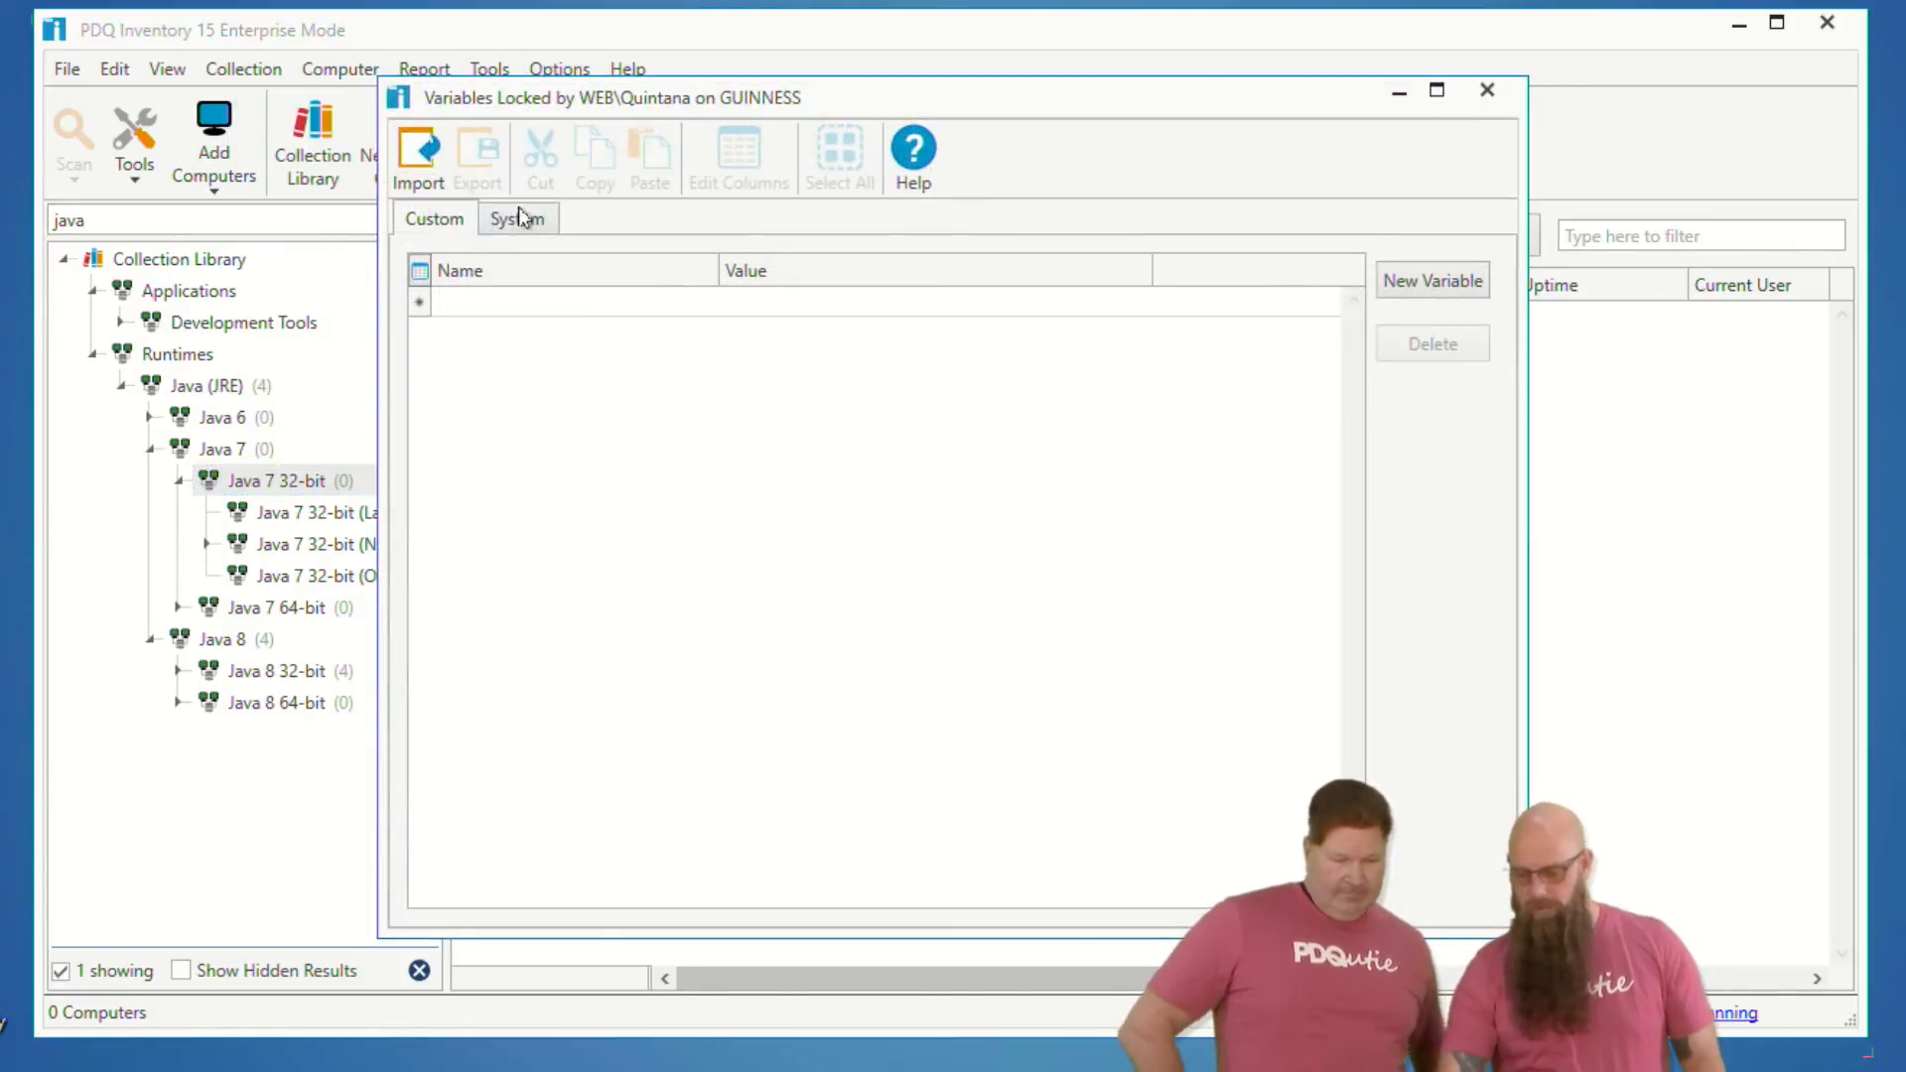
left_click(520, 220)
left_click_drag(1476, 340, 1506, 824)
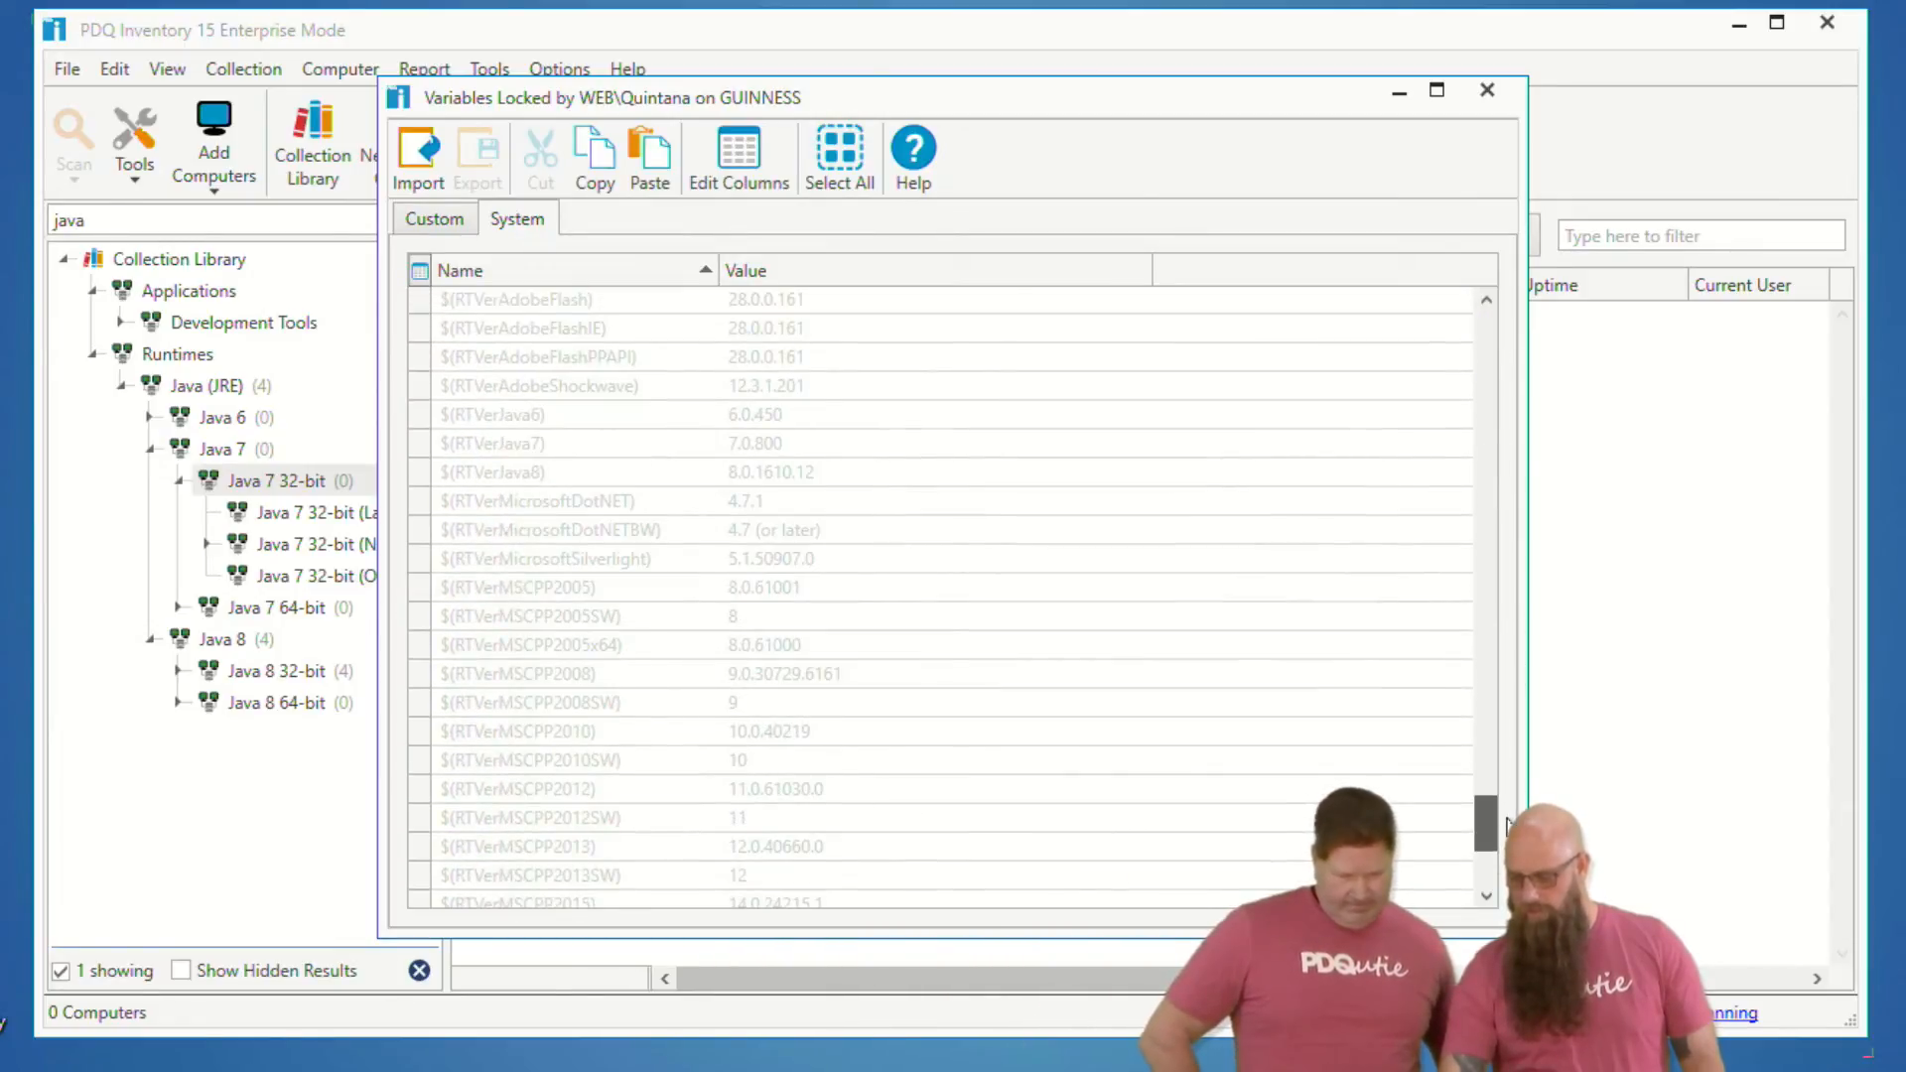
scroll(864, 668, "up", 3)
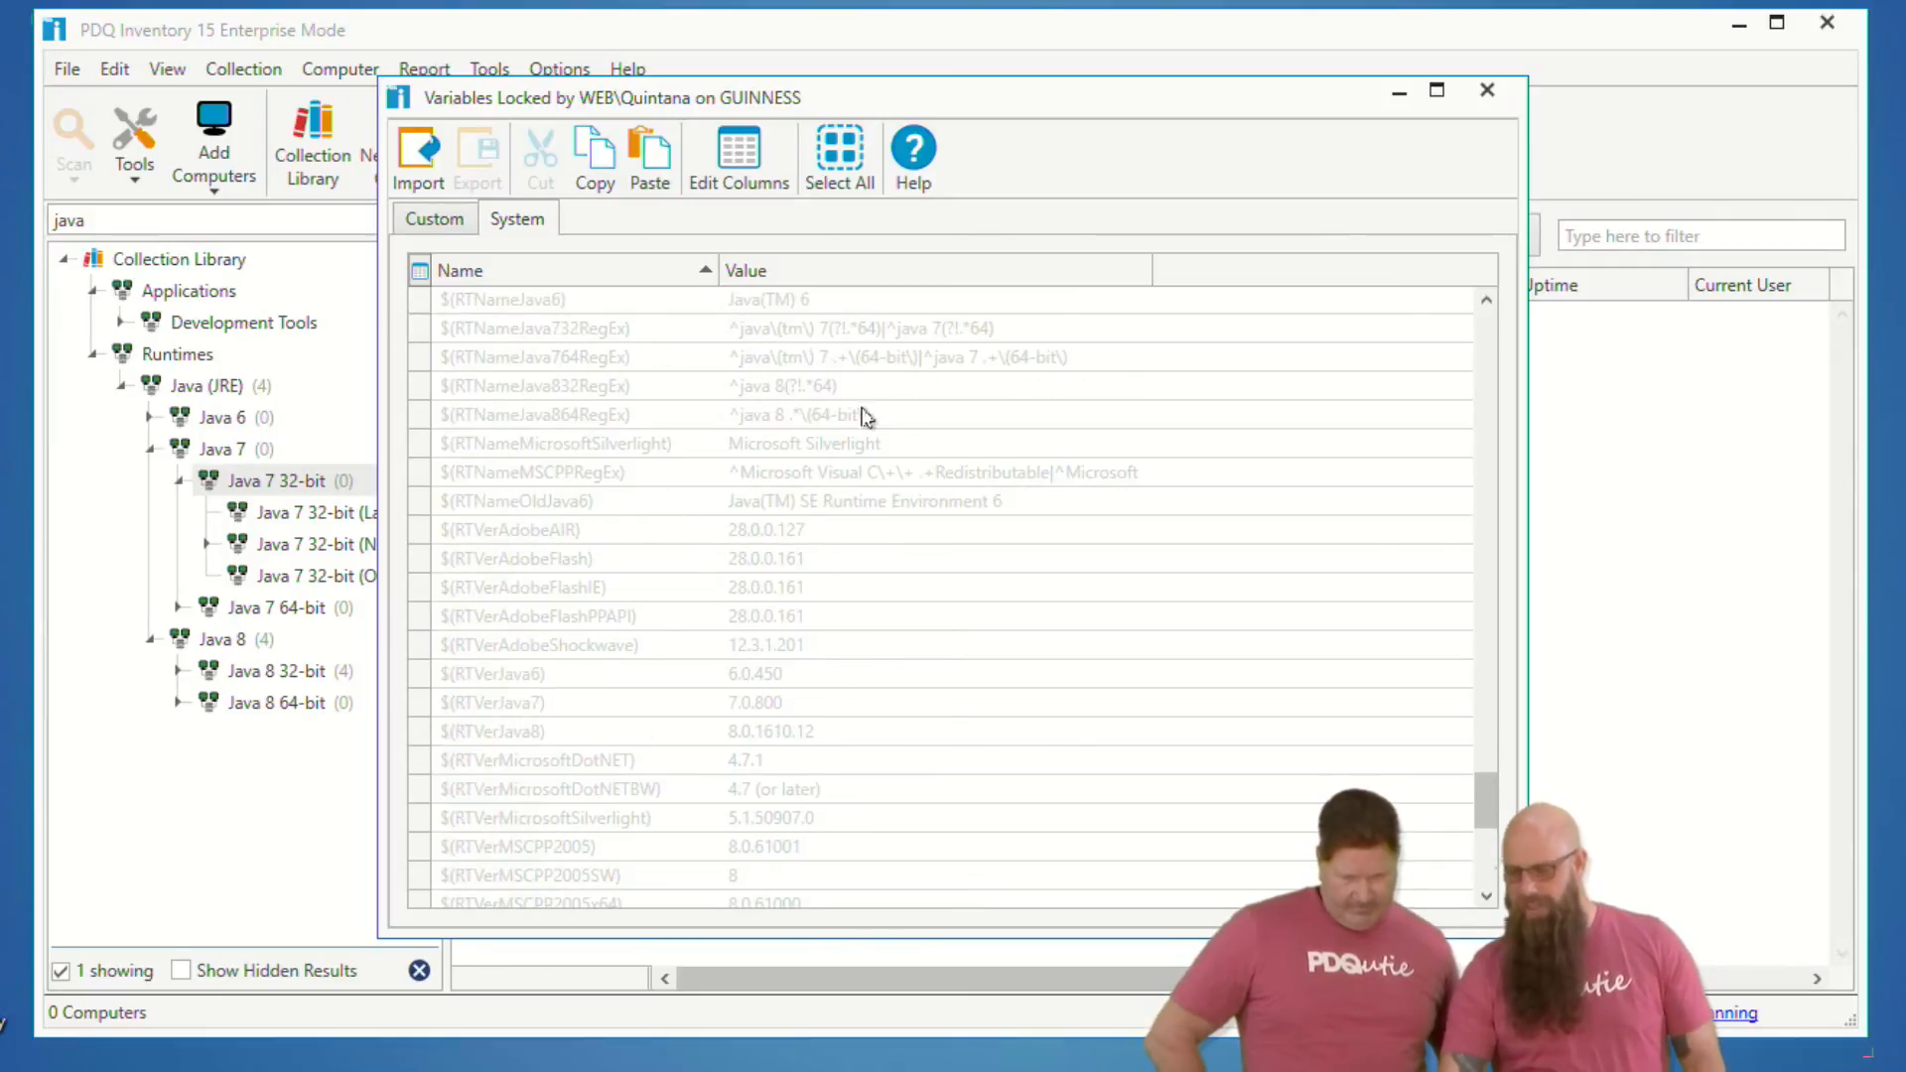
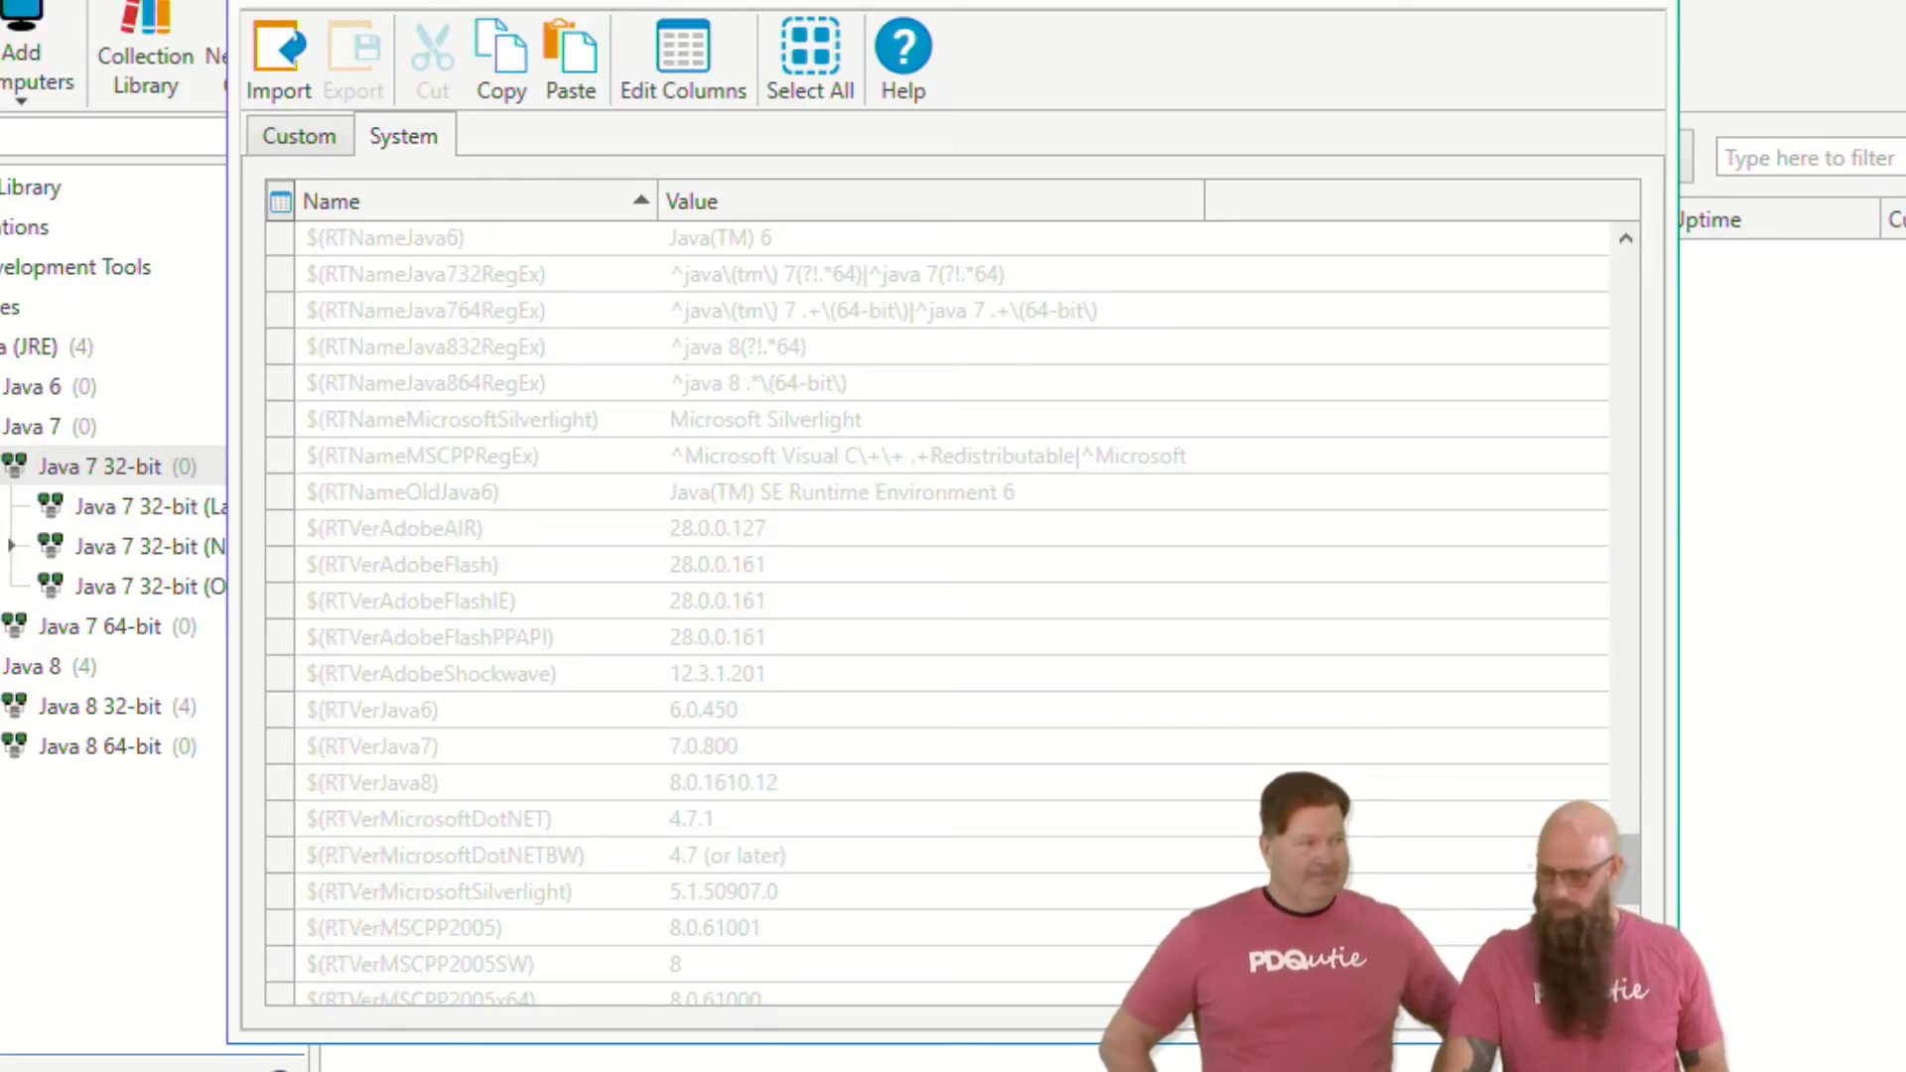
left_click(1643, 5)
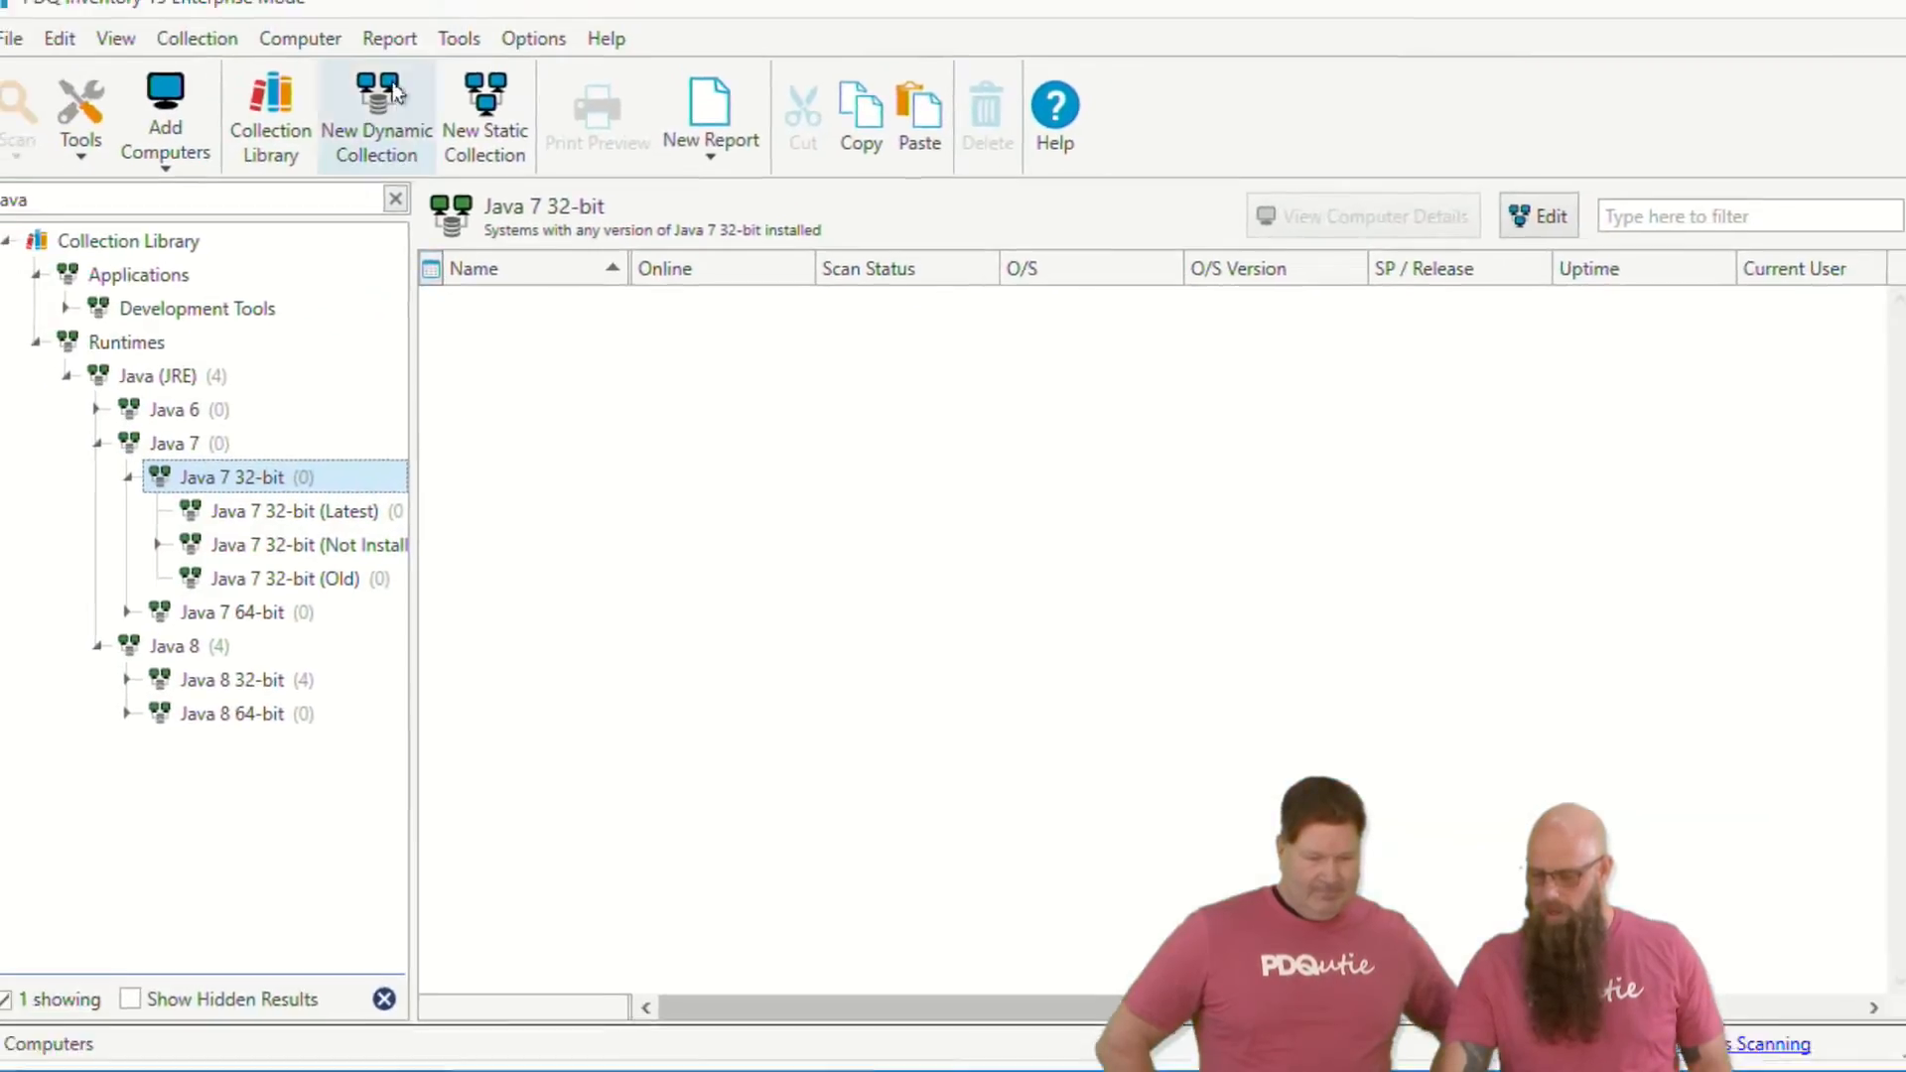
- Create a new report from the Java 7 32-bit collection and make its definition window smaller, placed over the main window
left_click(458, 38)
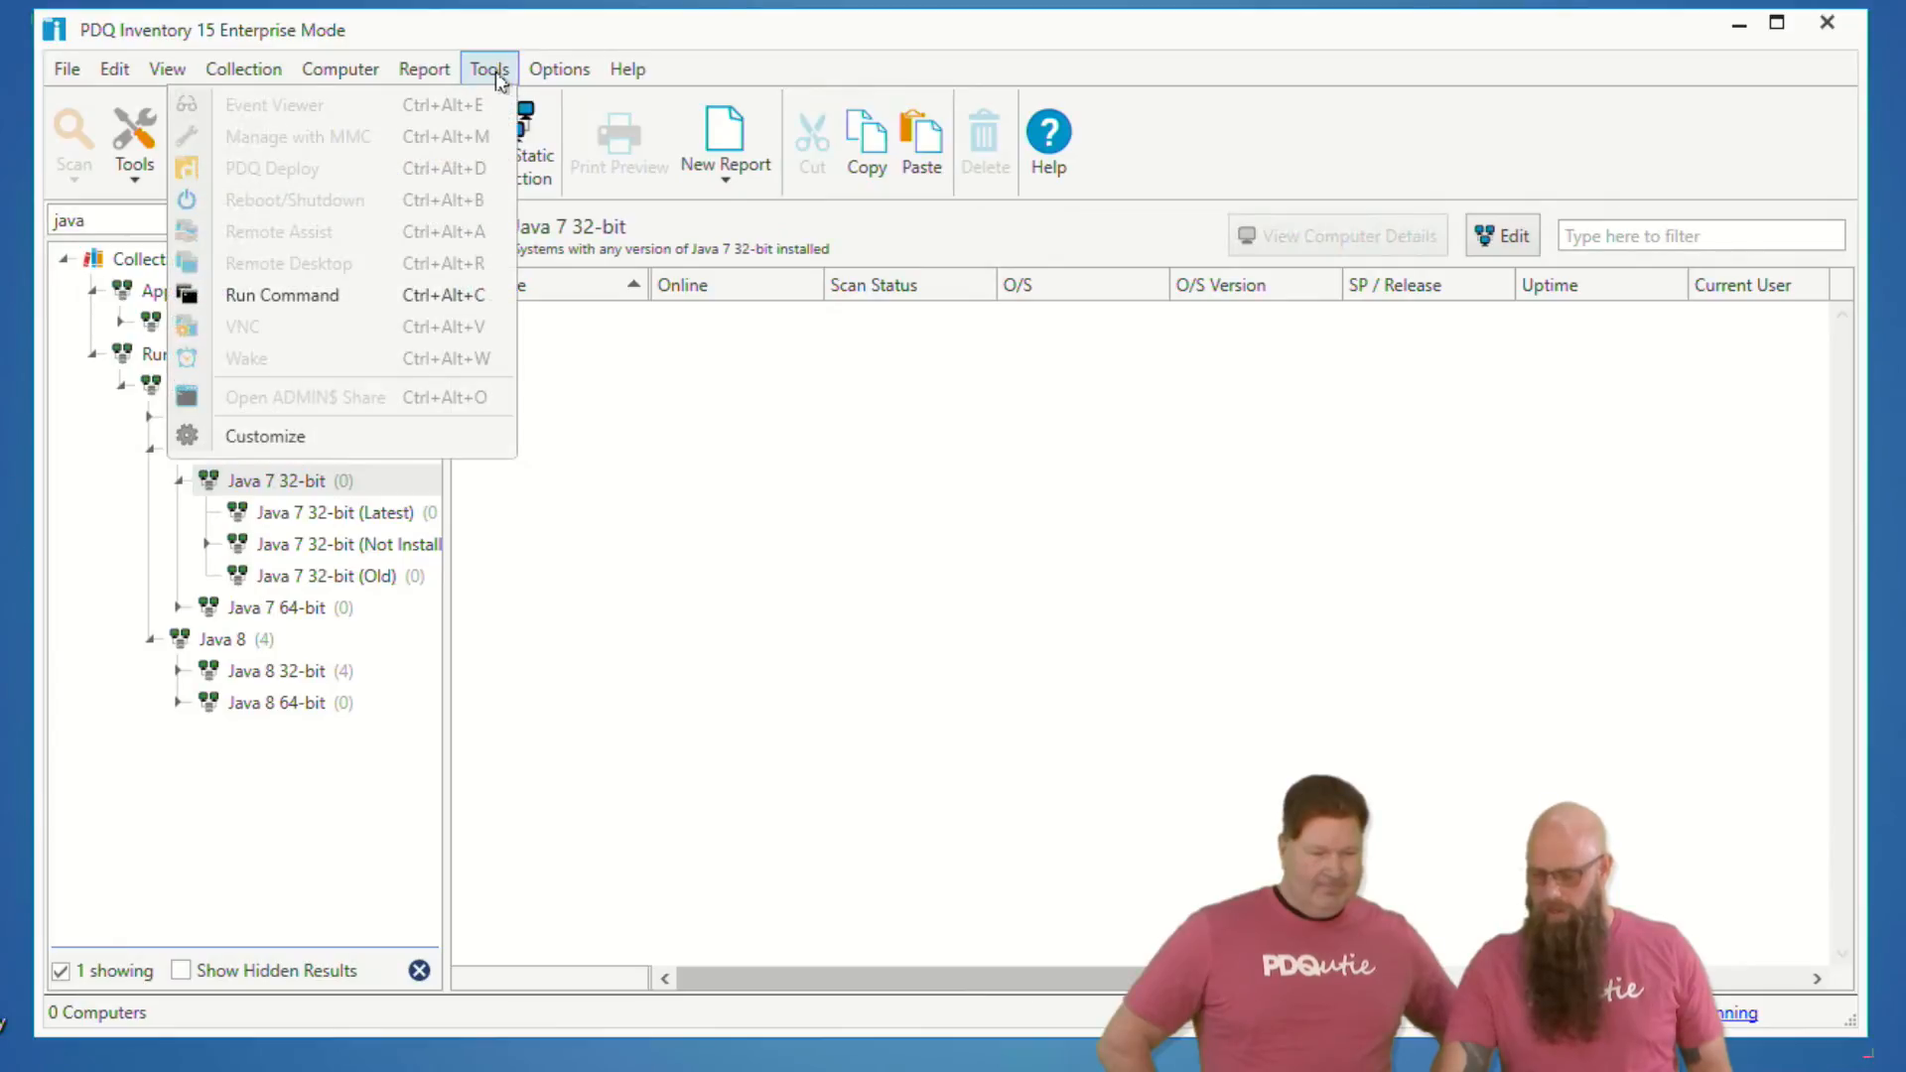
mouse_move(430, 72)
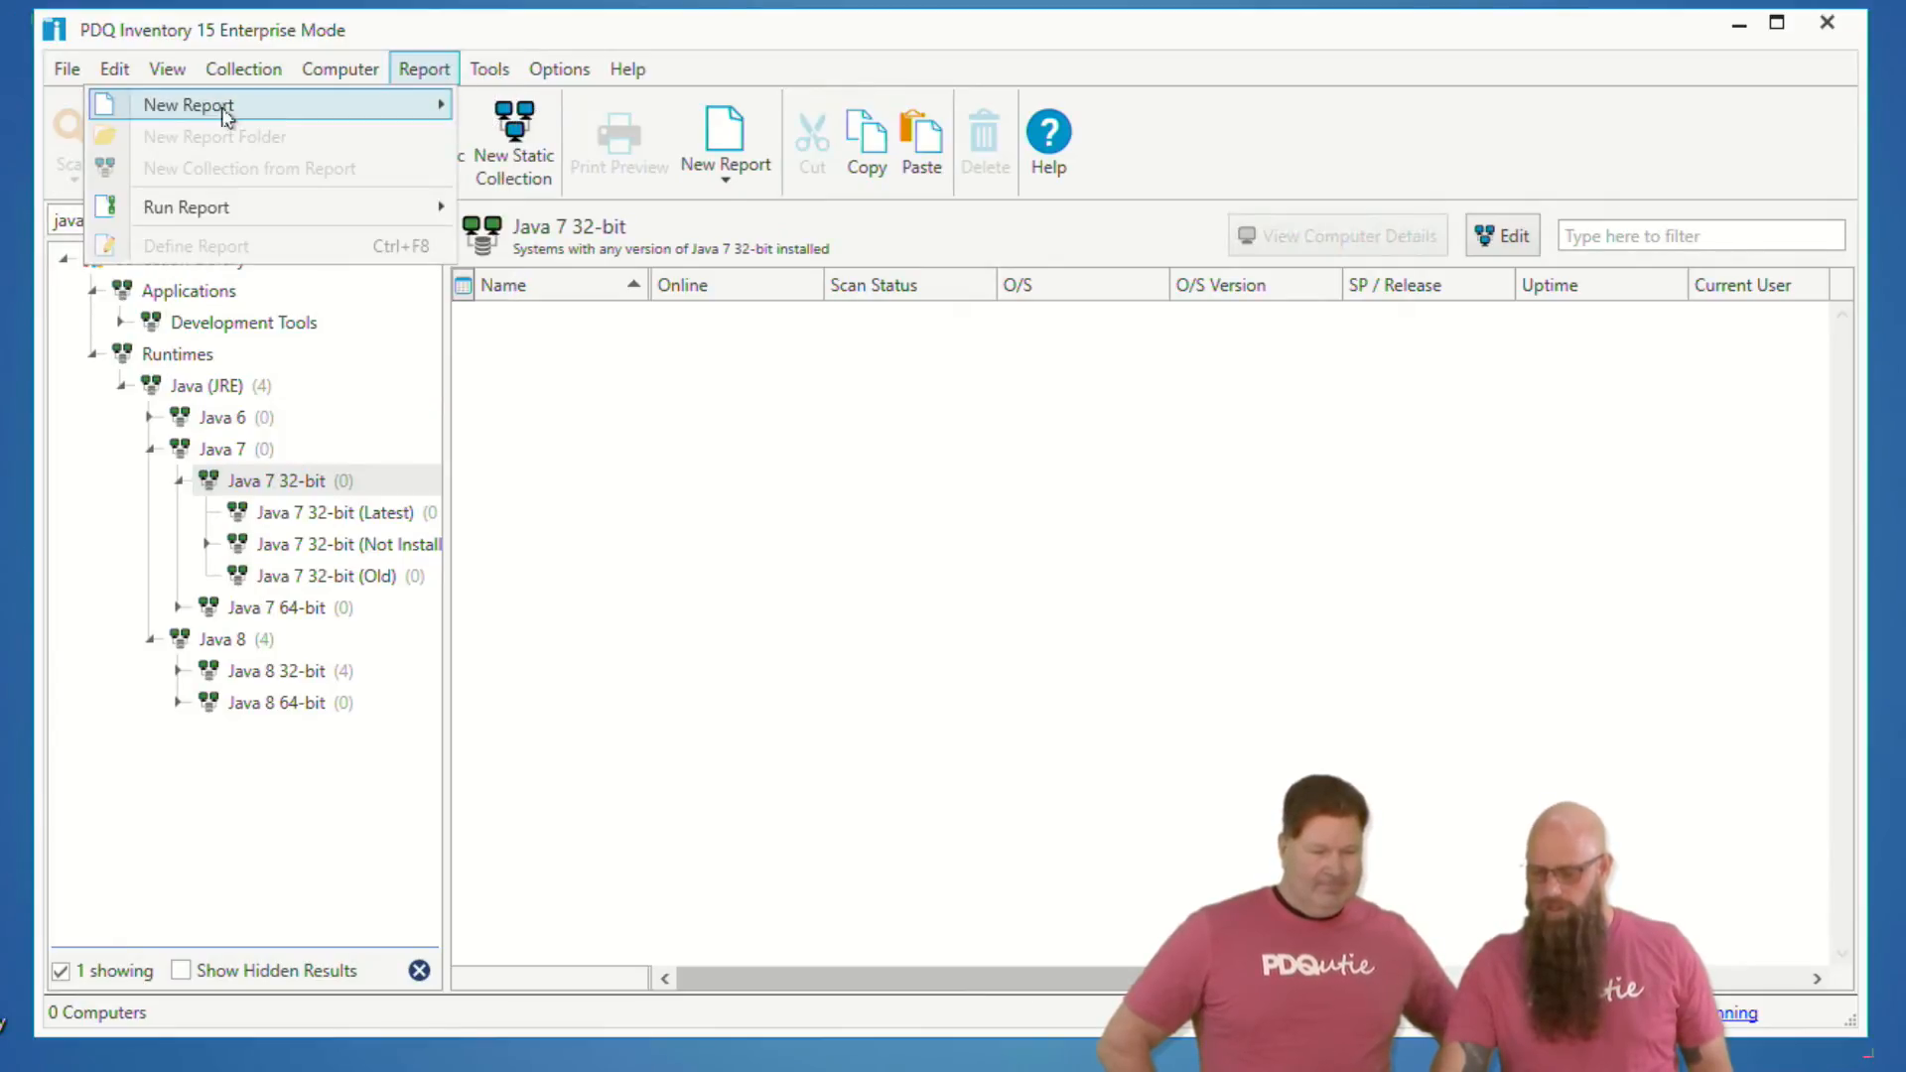
left_click(5, 109)
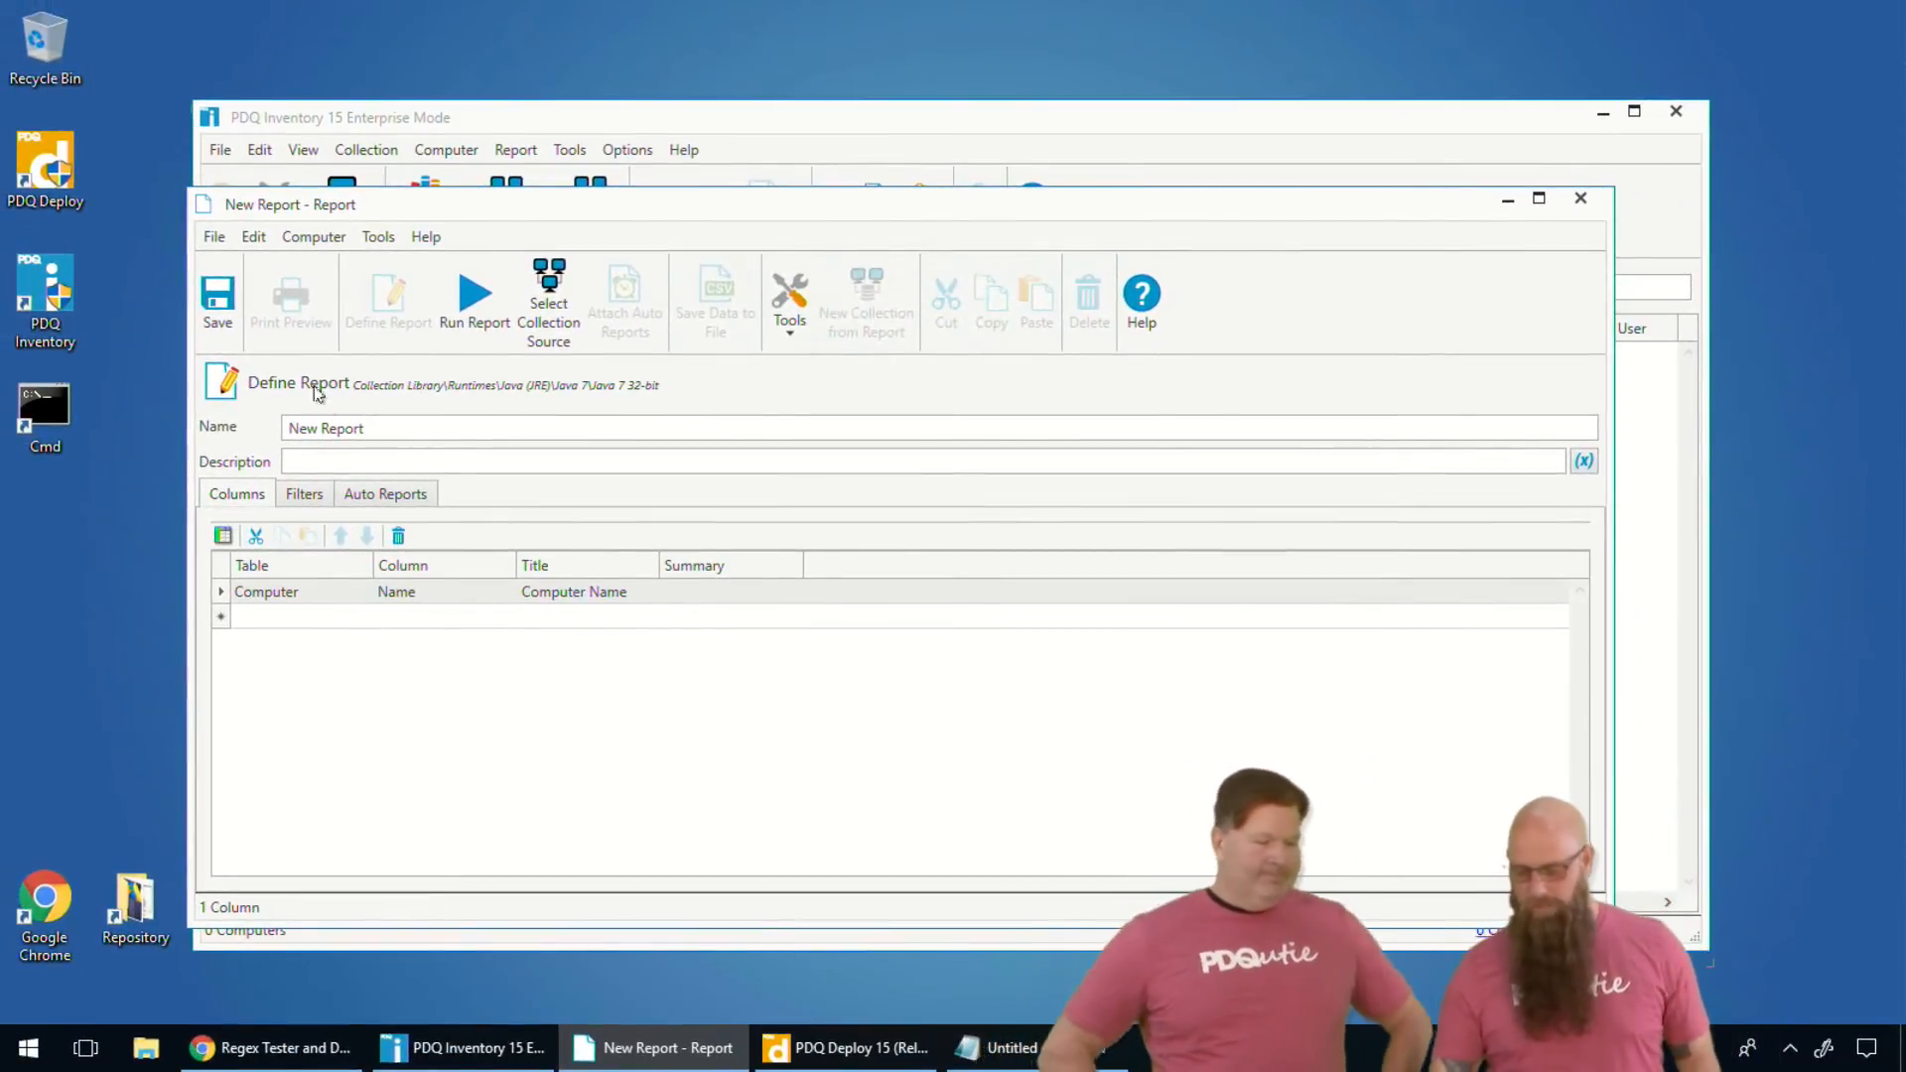
triple_click(369, 428)
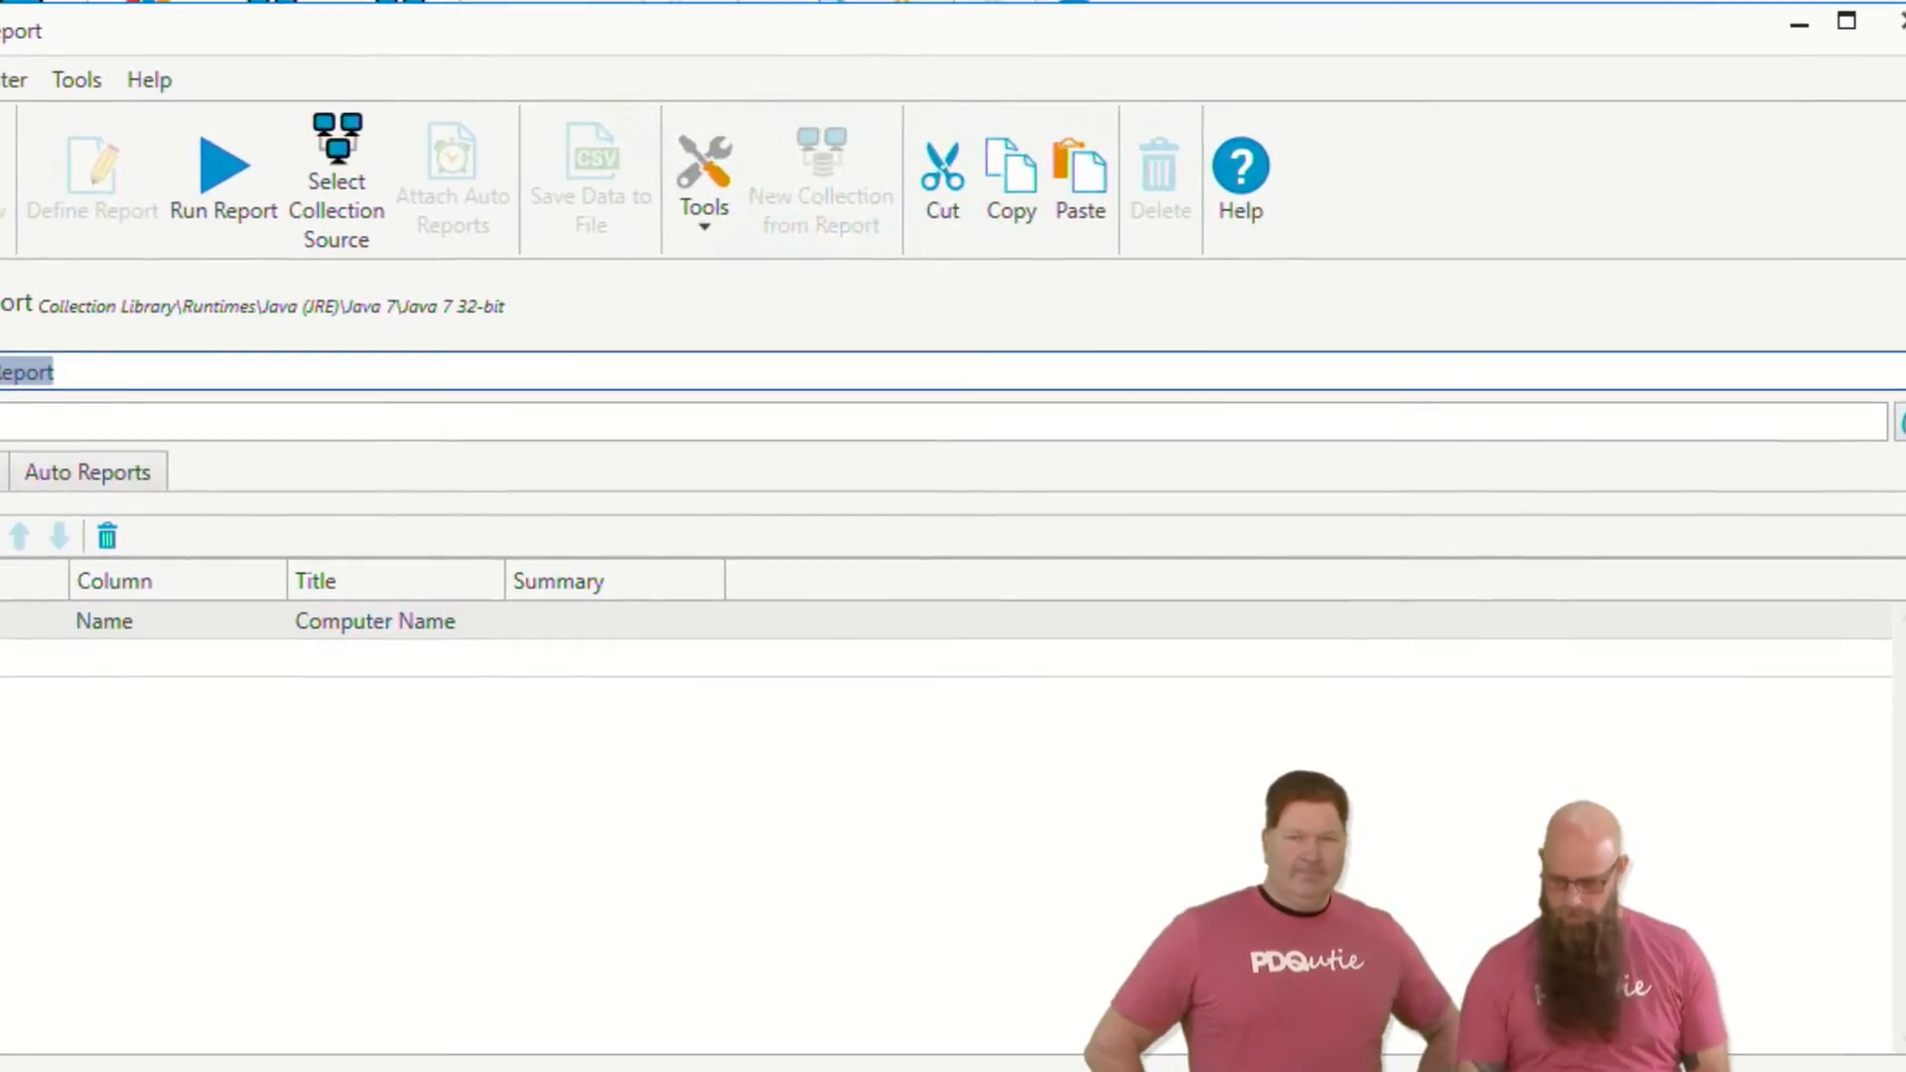
left_click_drag(1905, 1071, 1267, 931)
left_click_drag(576, 37, 991, 88)
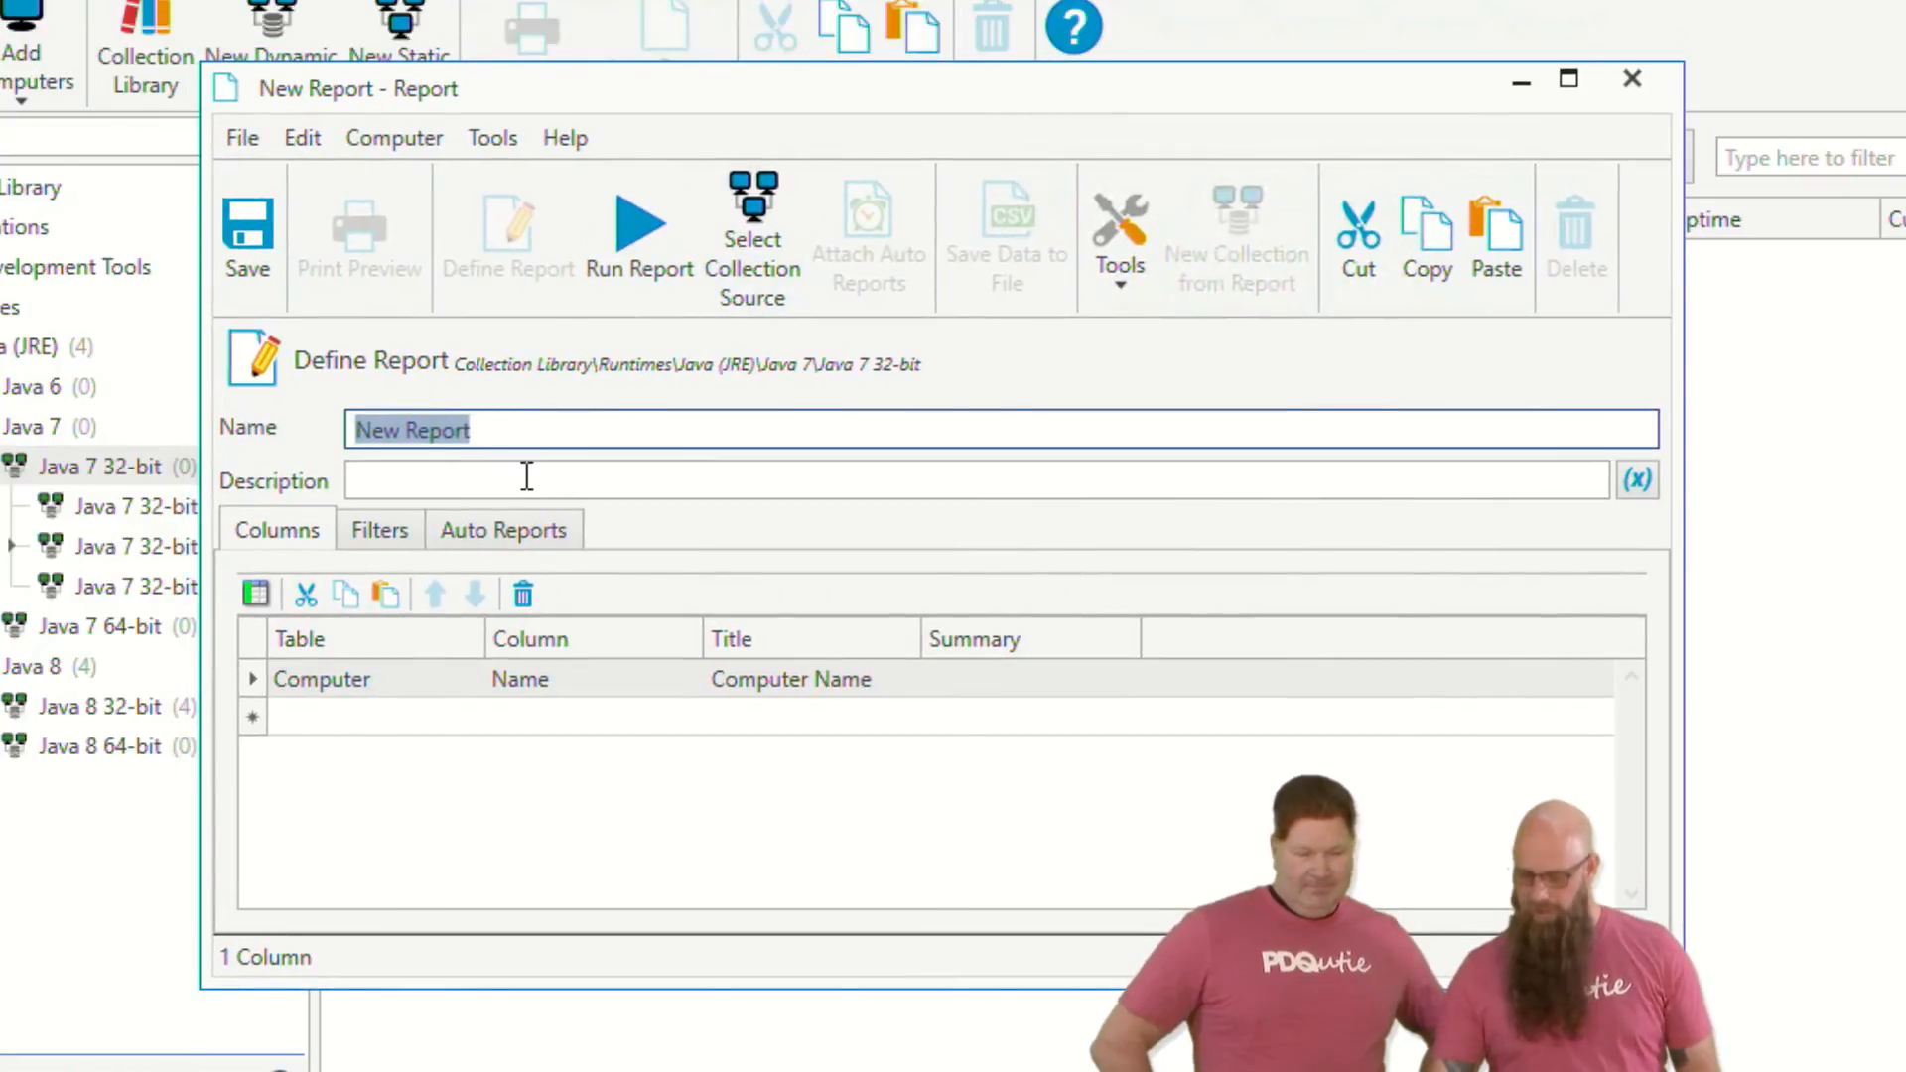
- Name the report "RegEx Saves Multiple Filters"
left_click_drag(488, 425, 312, 443)
type("Reg")
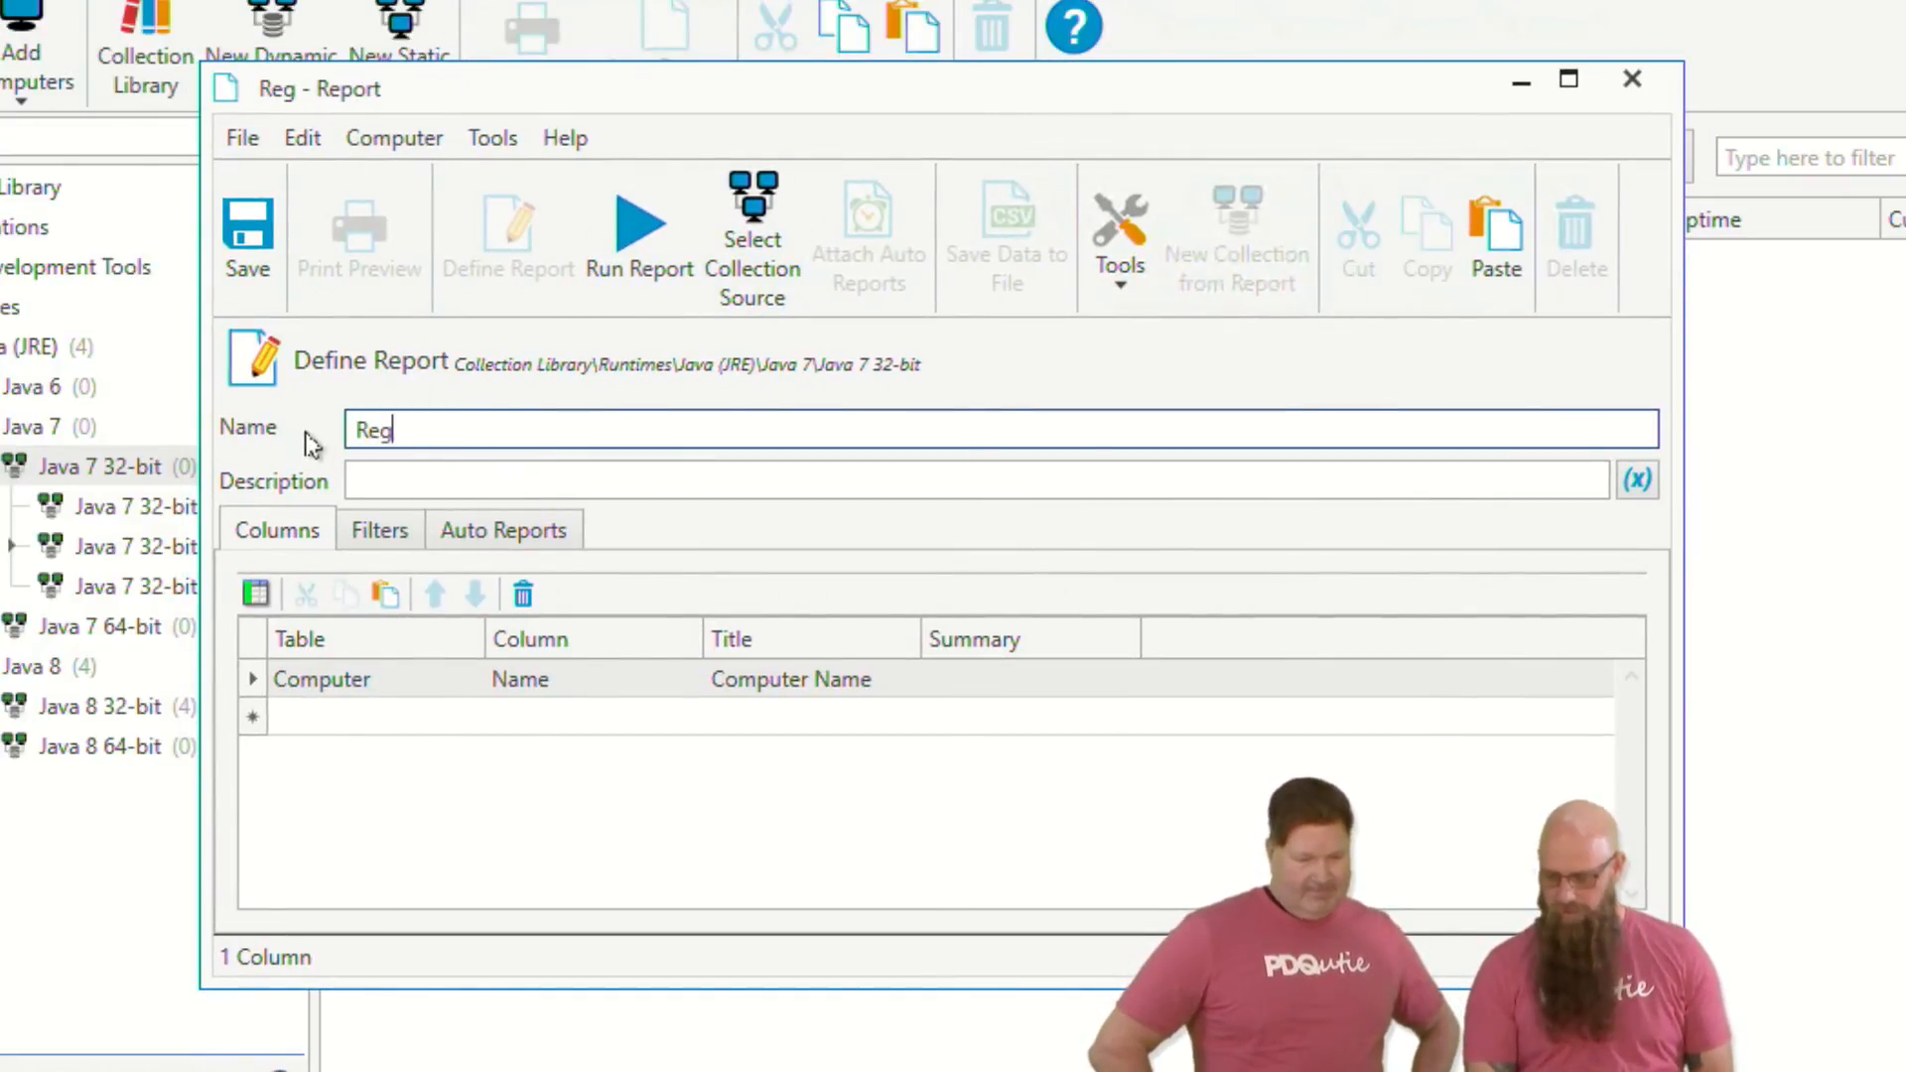
type("Ex S")
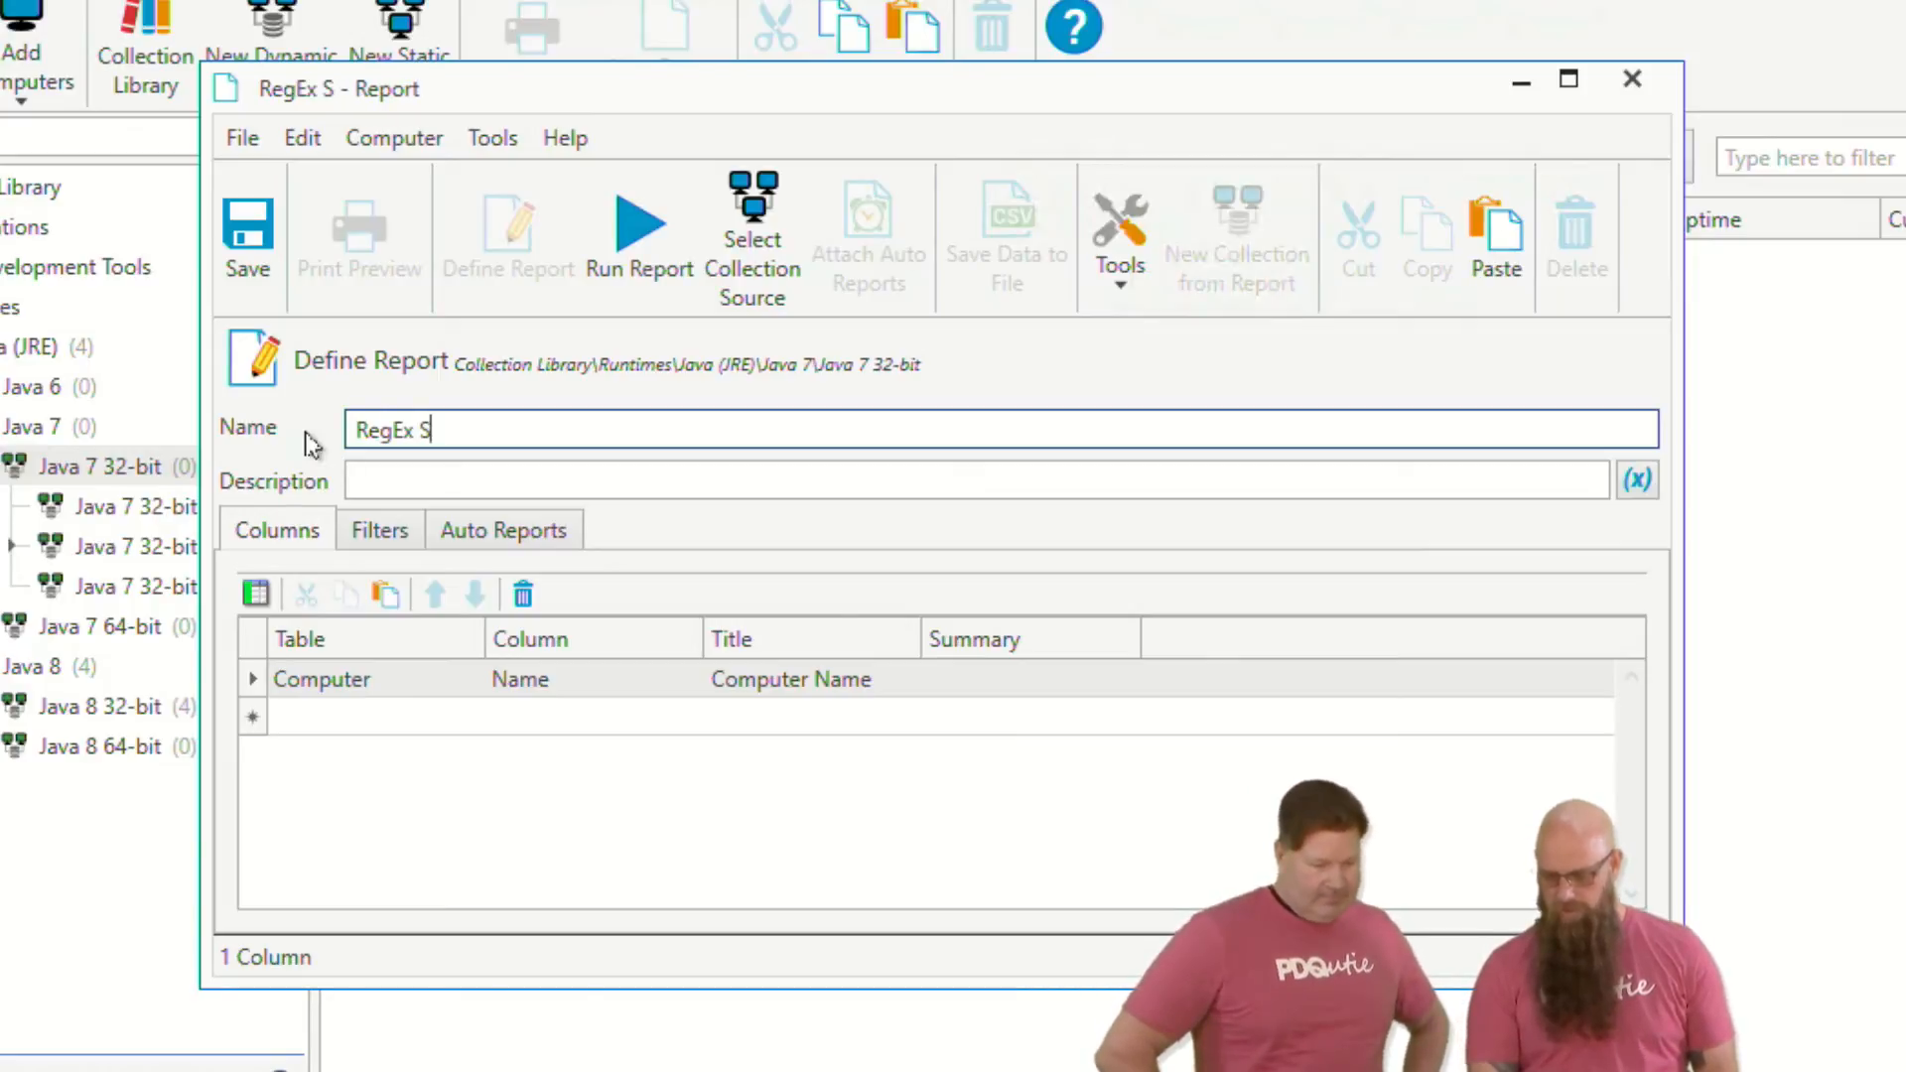
type("aves M")
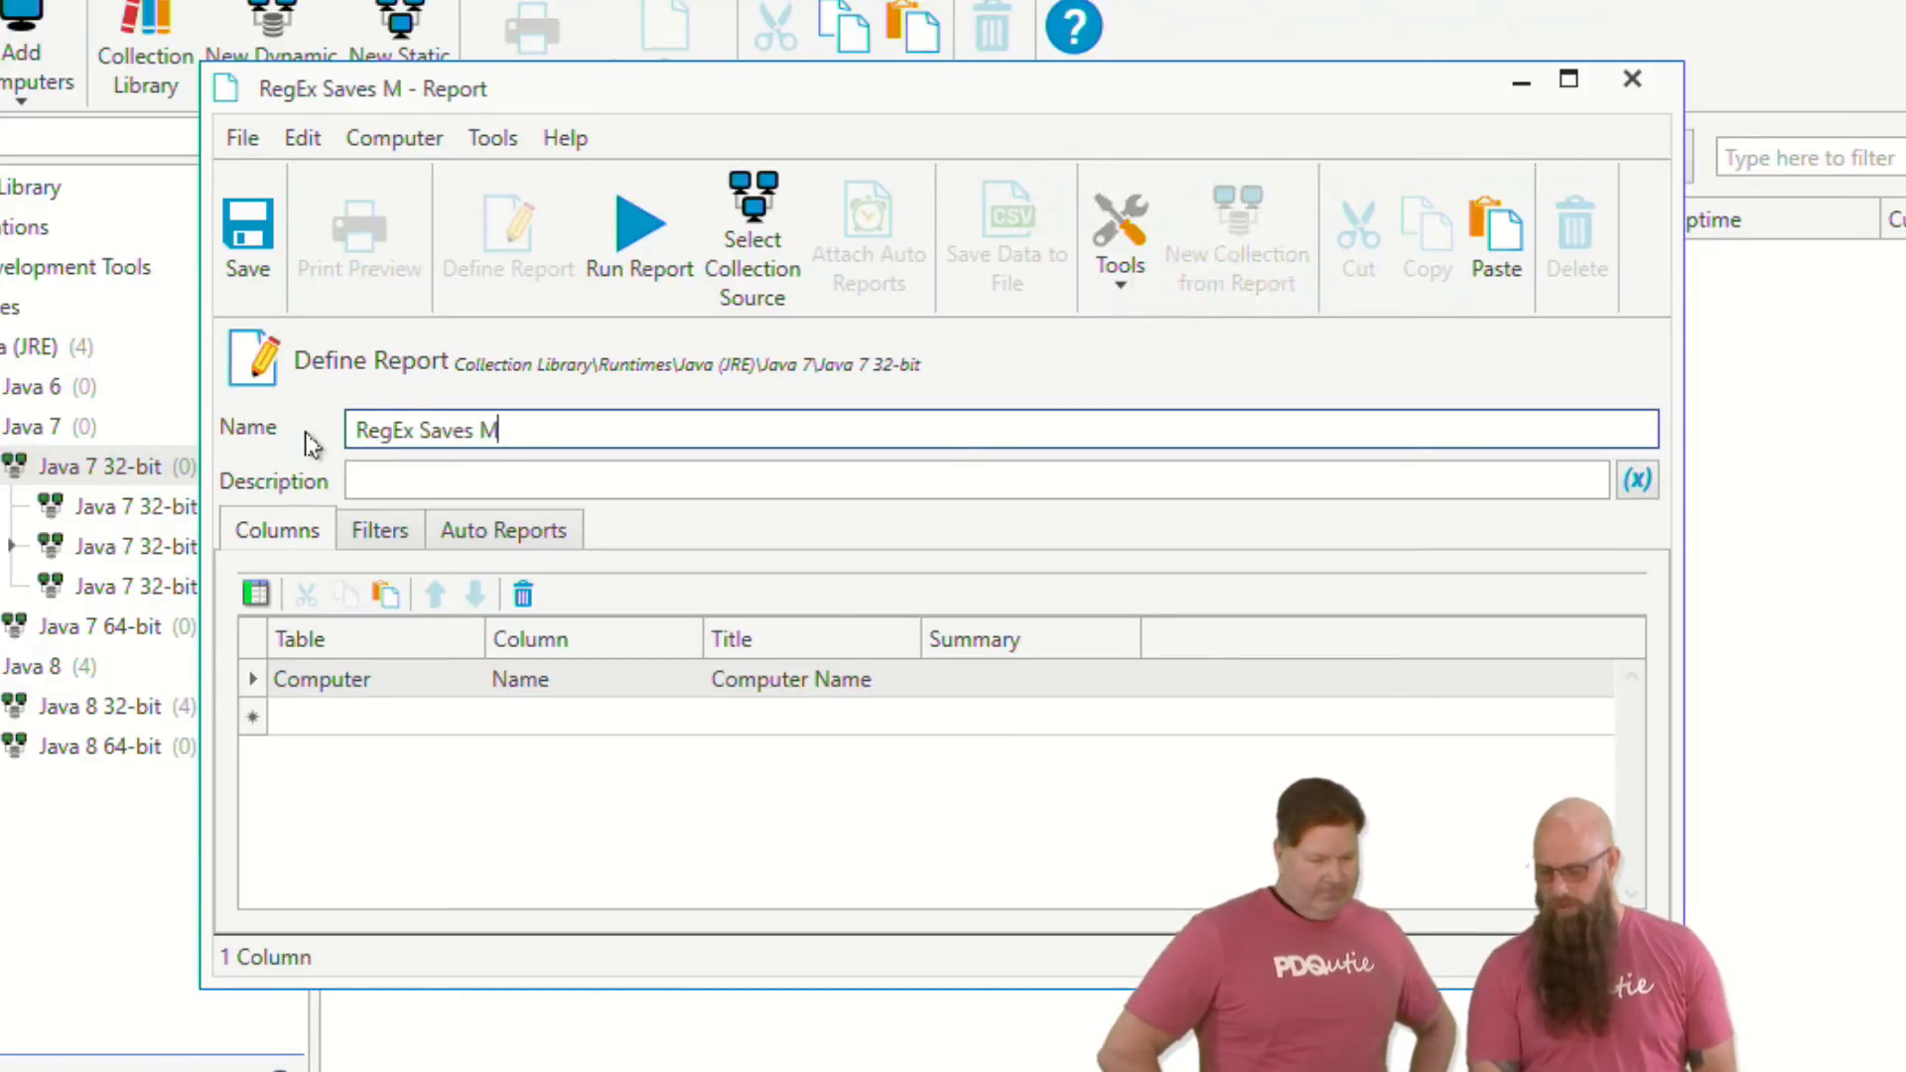
type("ultiple Filters")
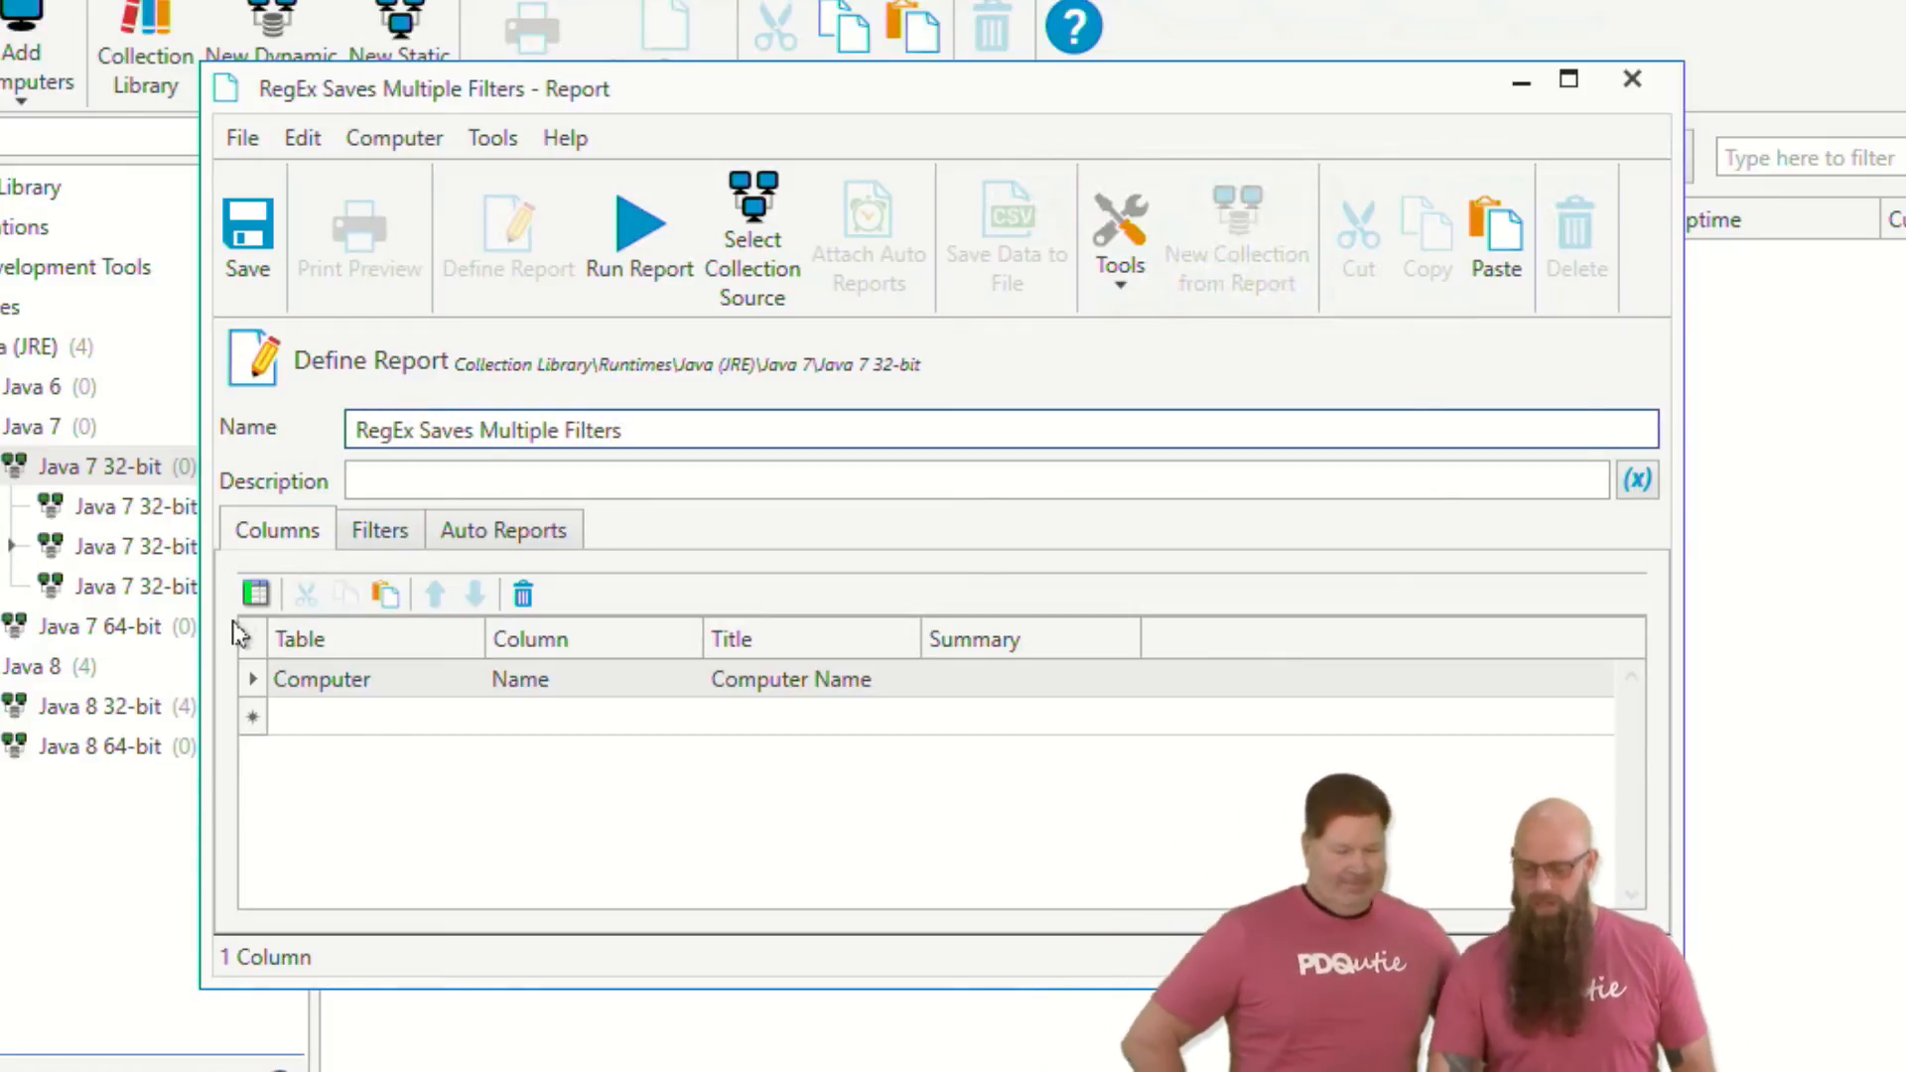
- Add a second column to the report that uses the Application table's Name
left_click(254, 593)
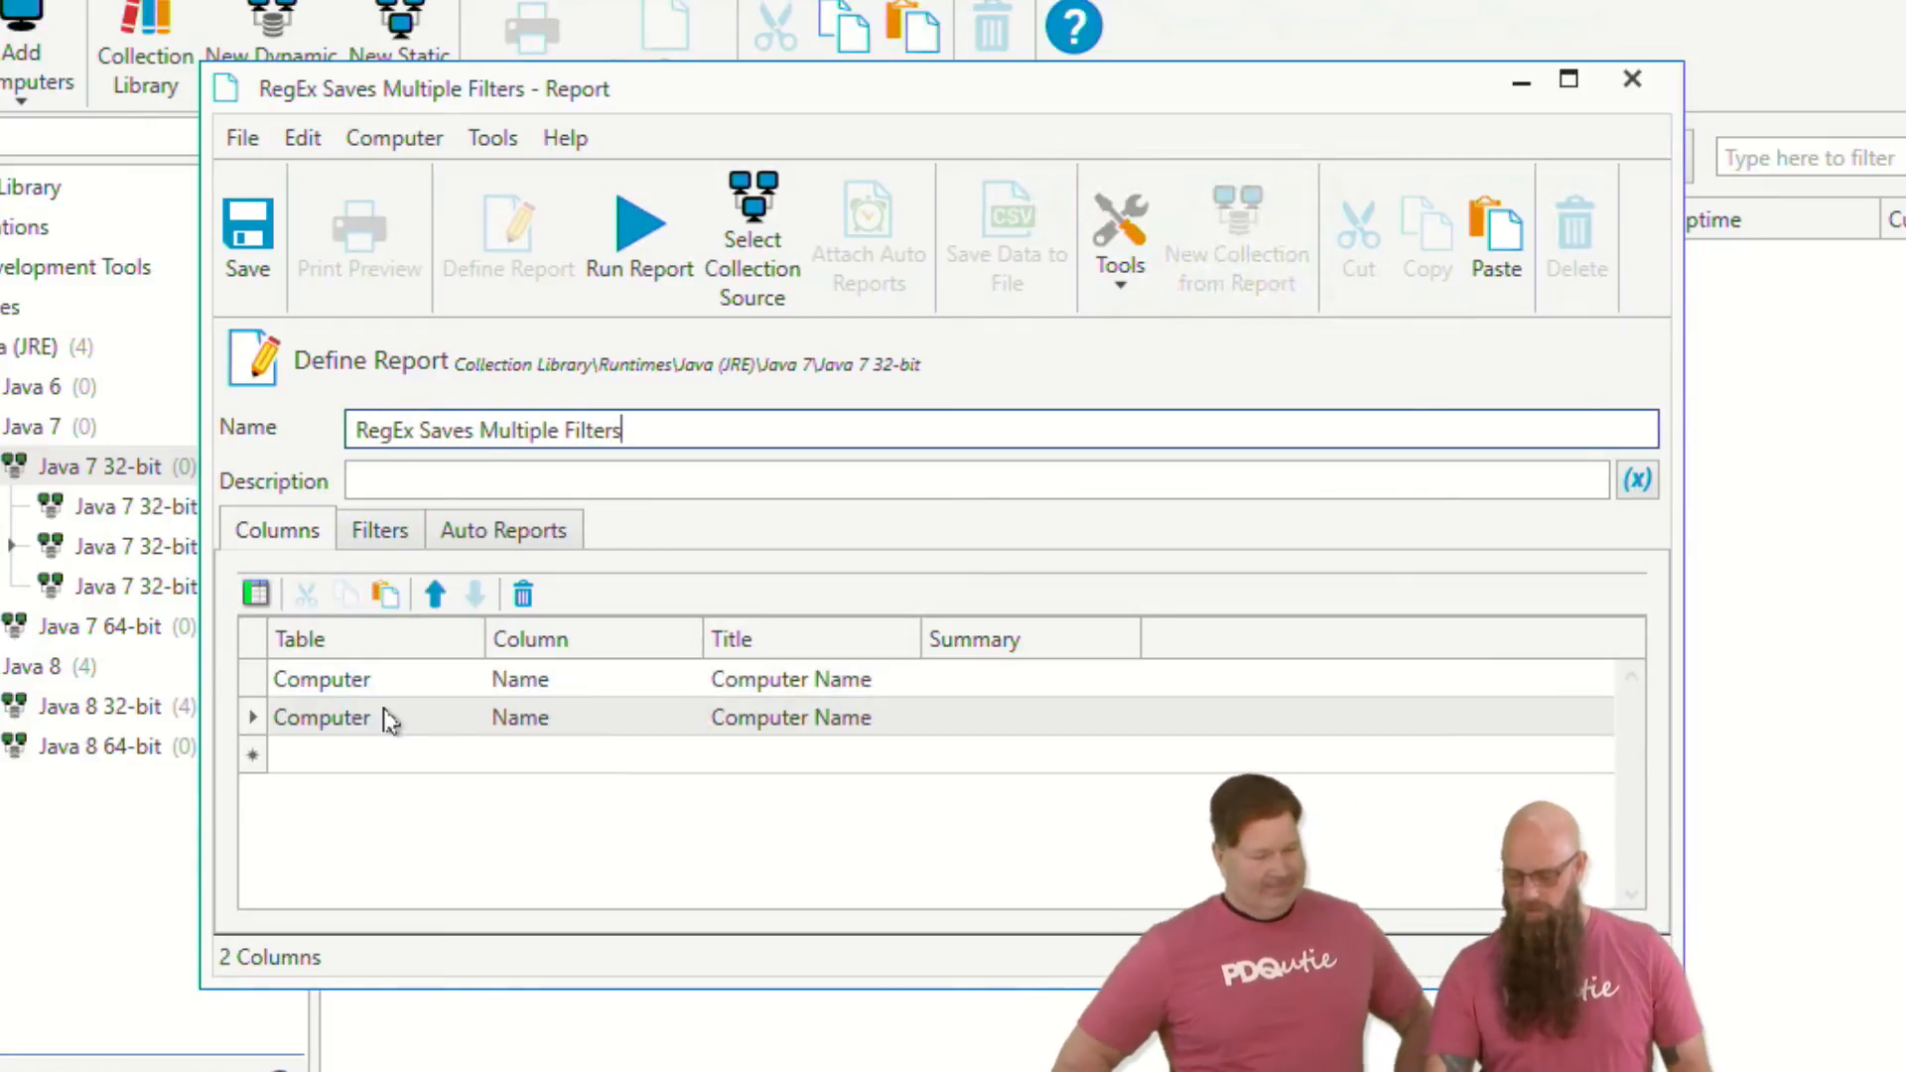
left_click(470, 719)
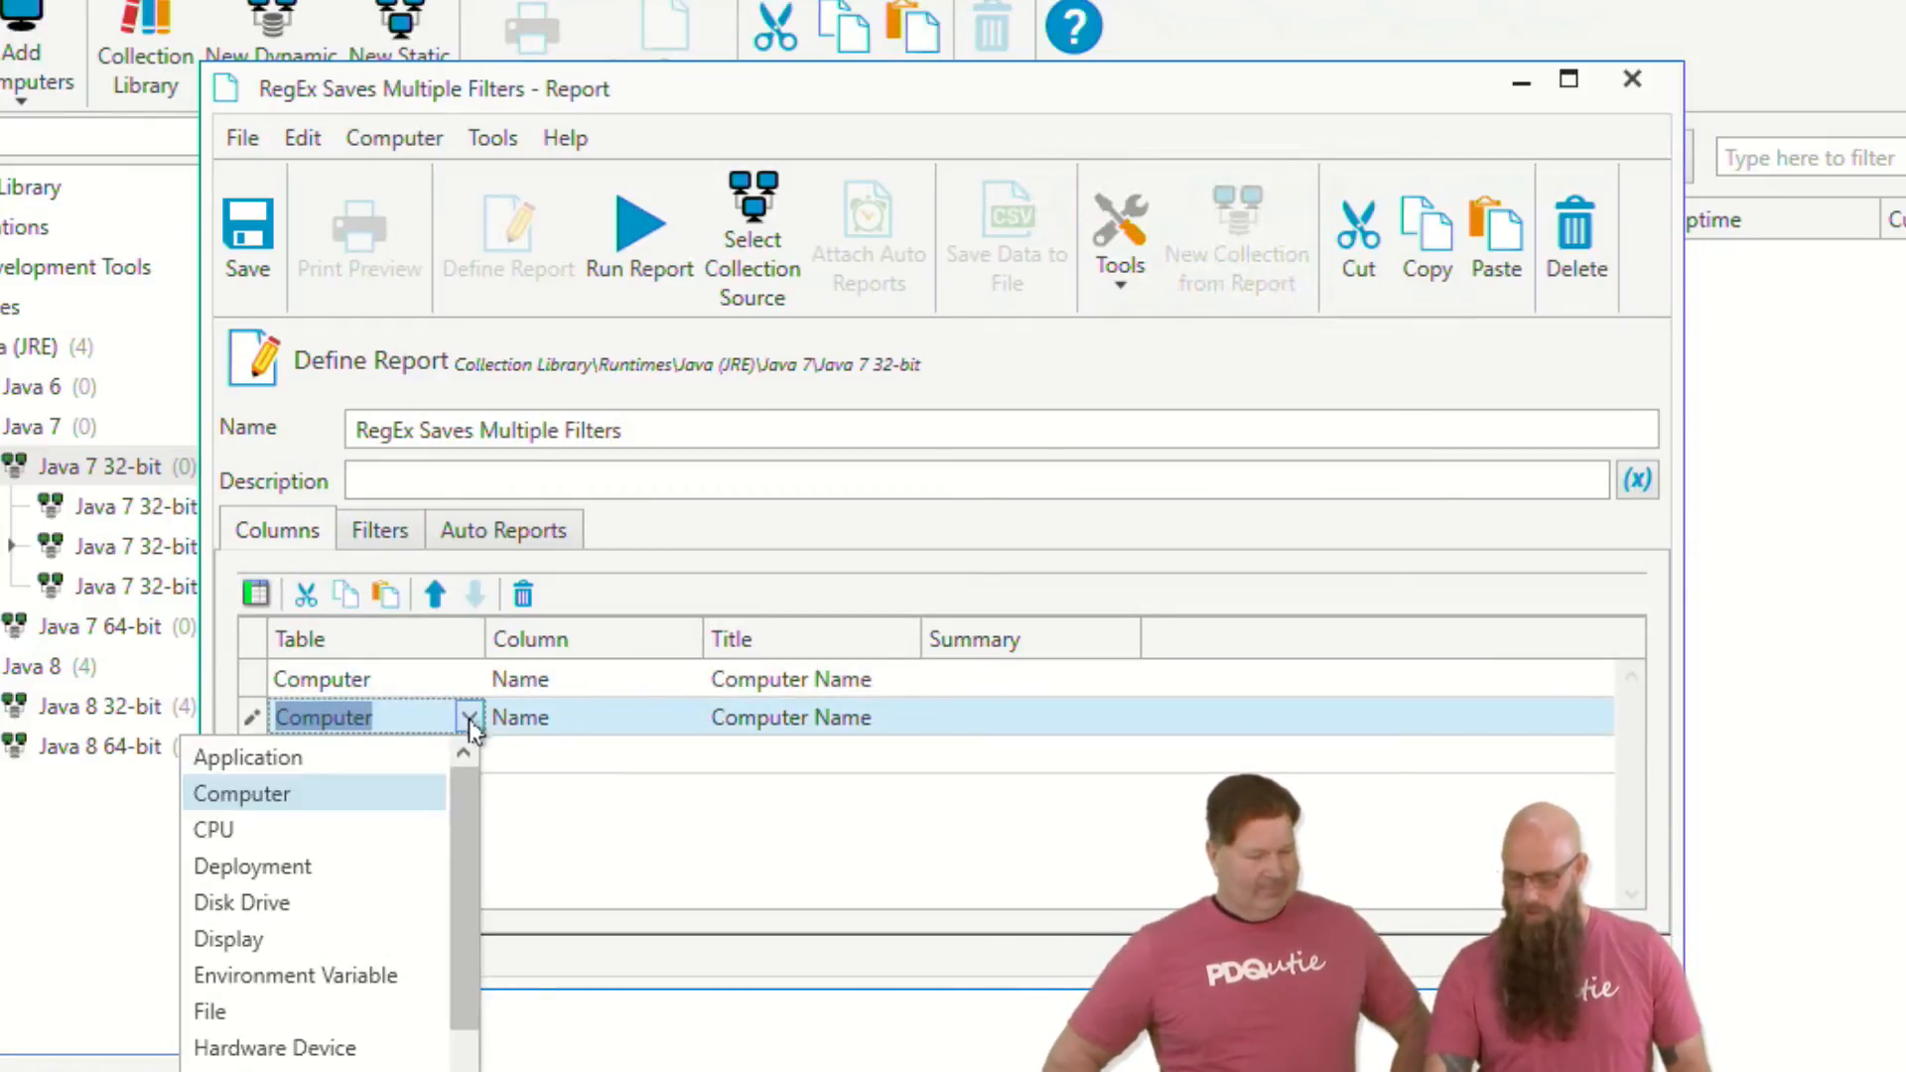
left_click(353, 760)
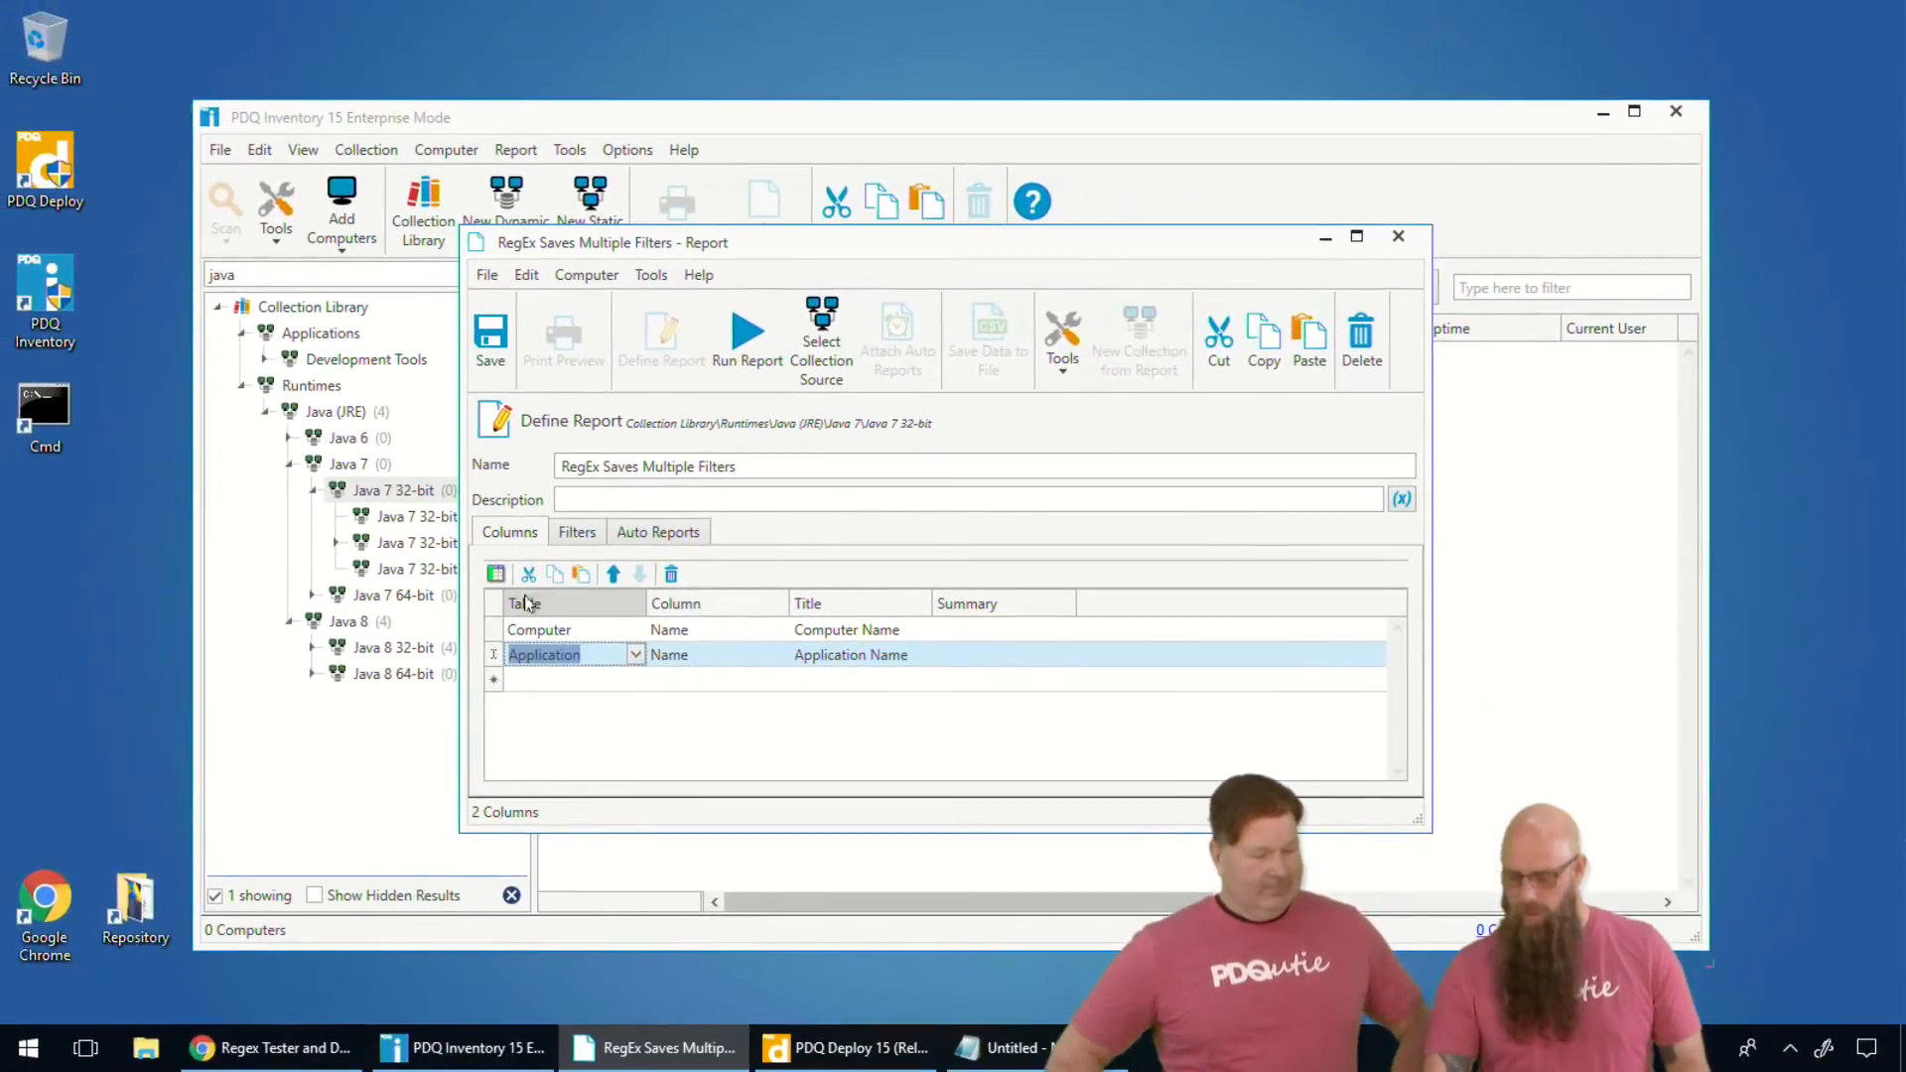
- Add a nested All group to the report's filters and insert a value filter inside it
left_click(576, 533)
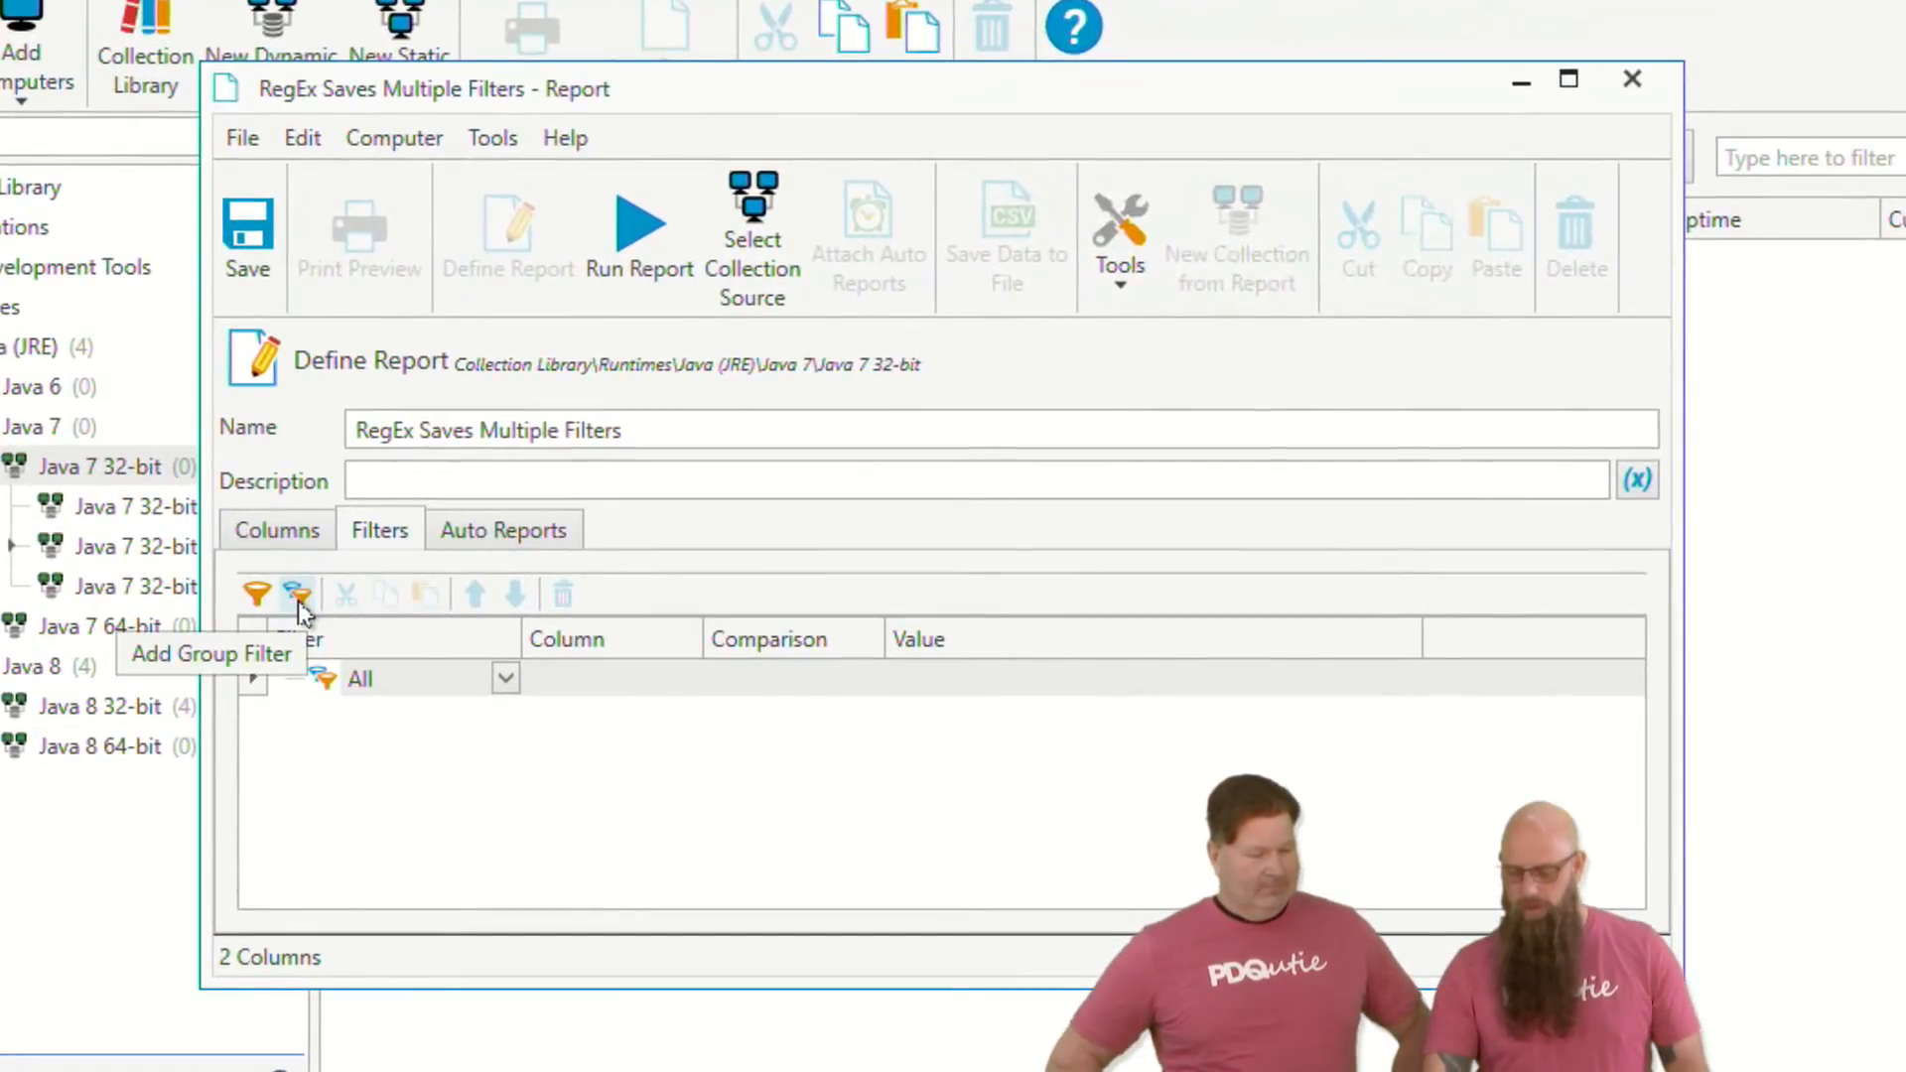
left_click(297, 595)
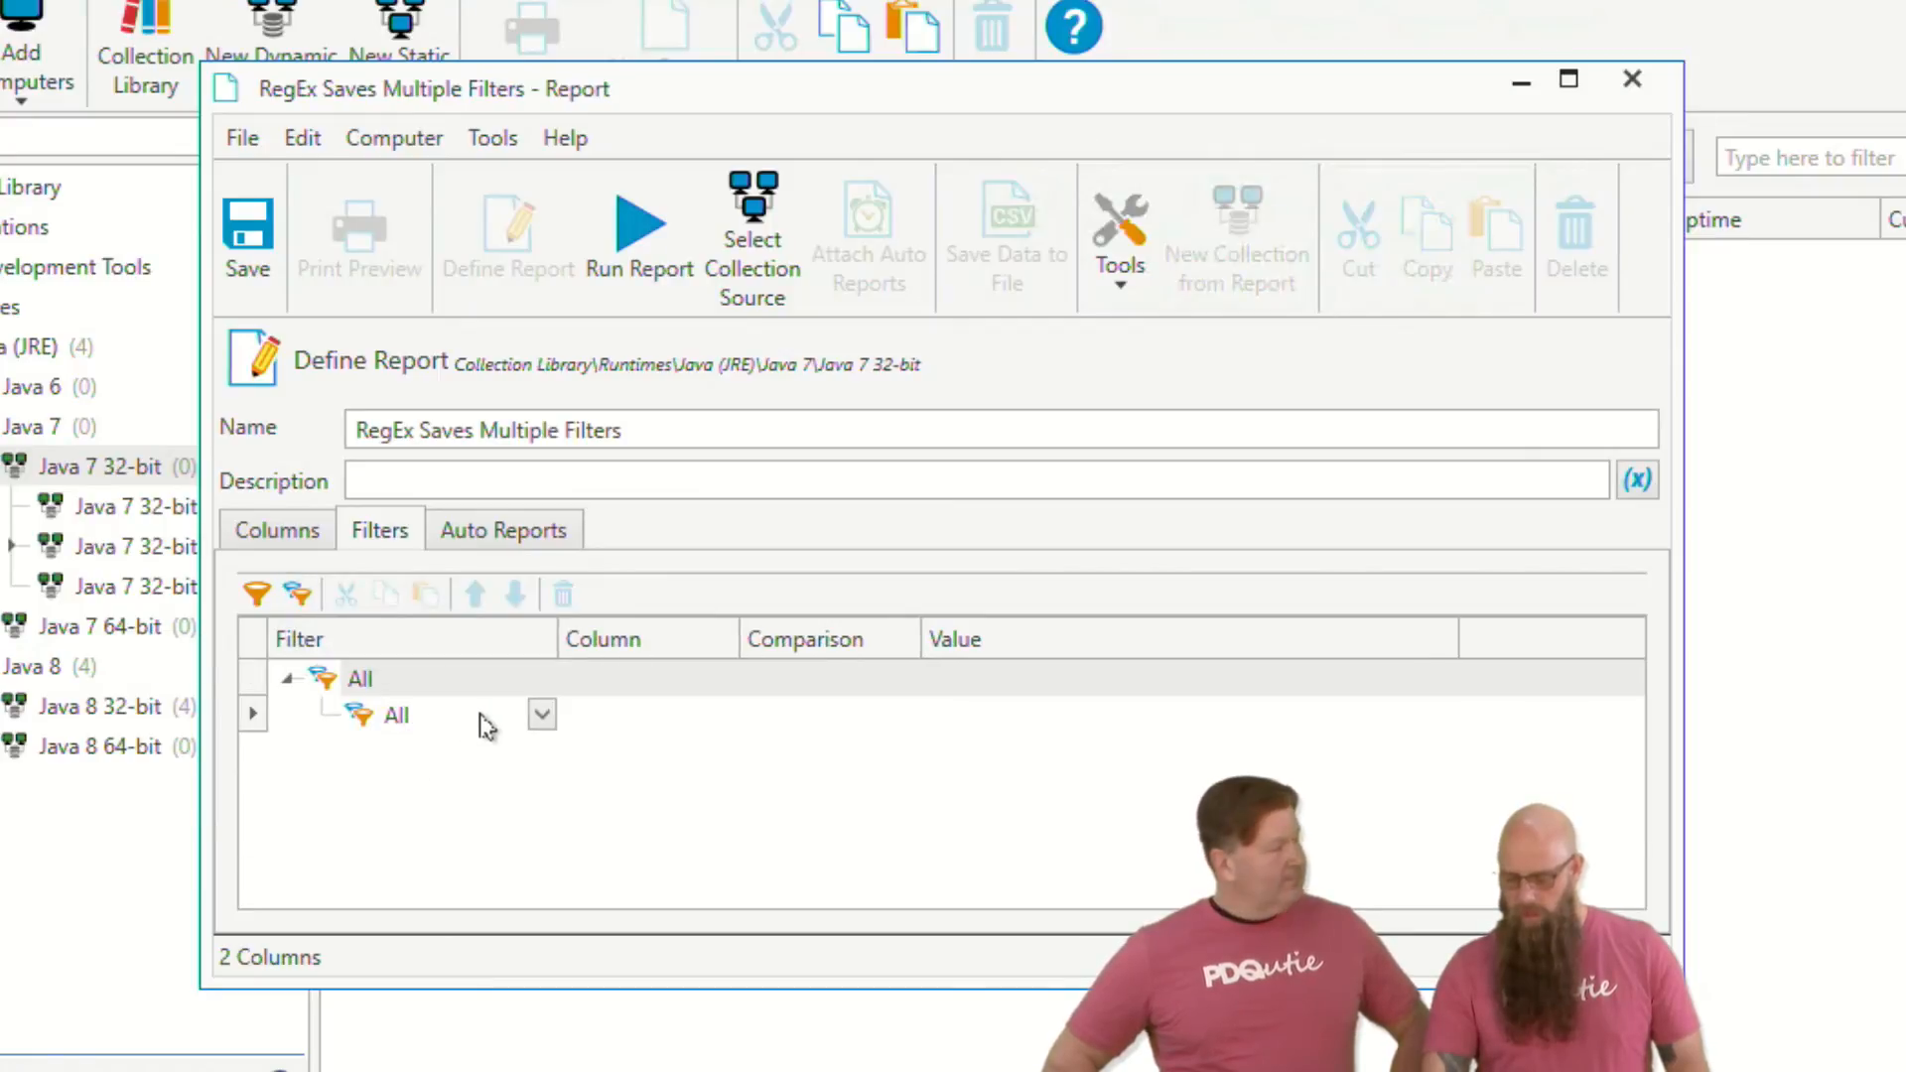
left_click(337, 710)
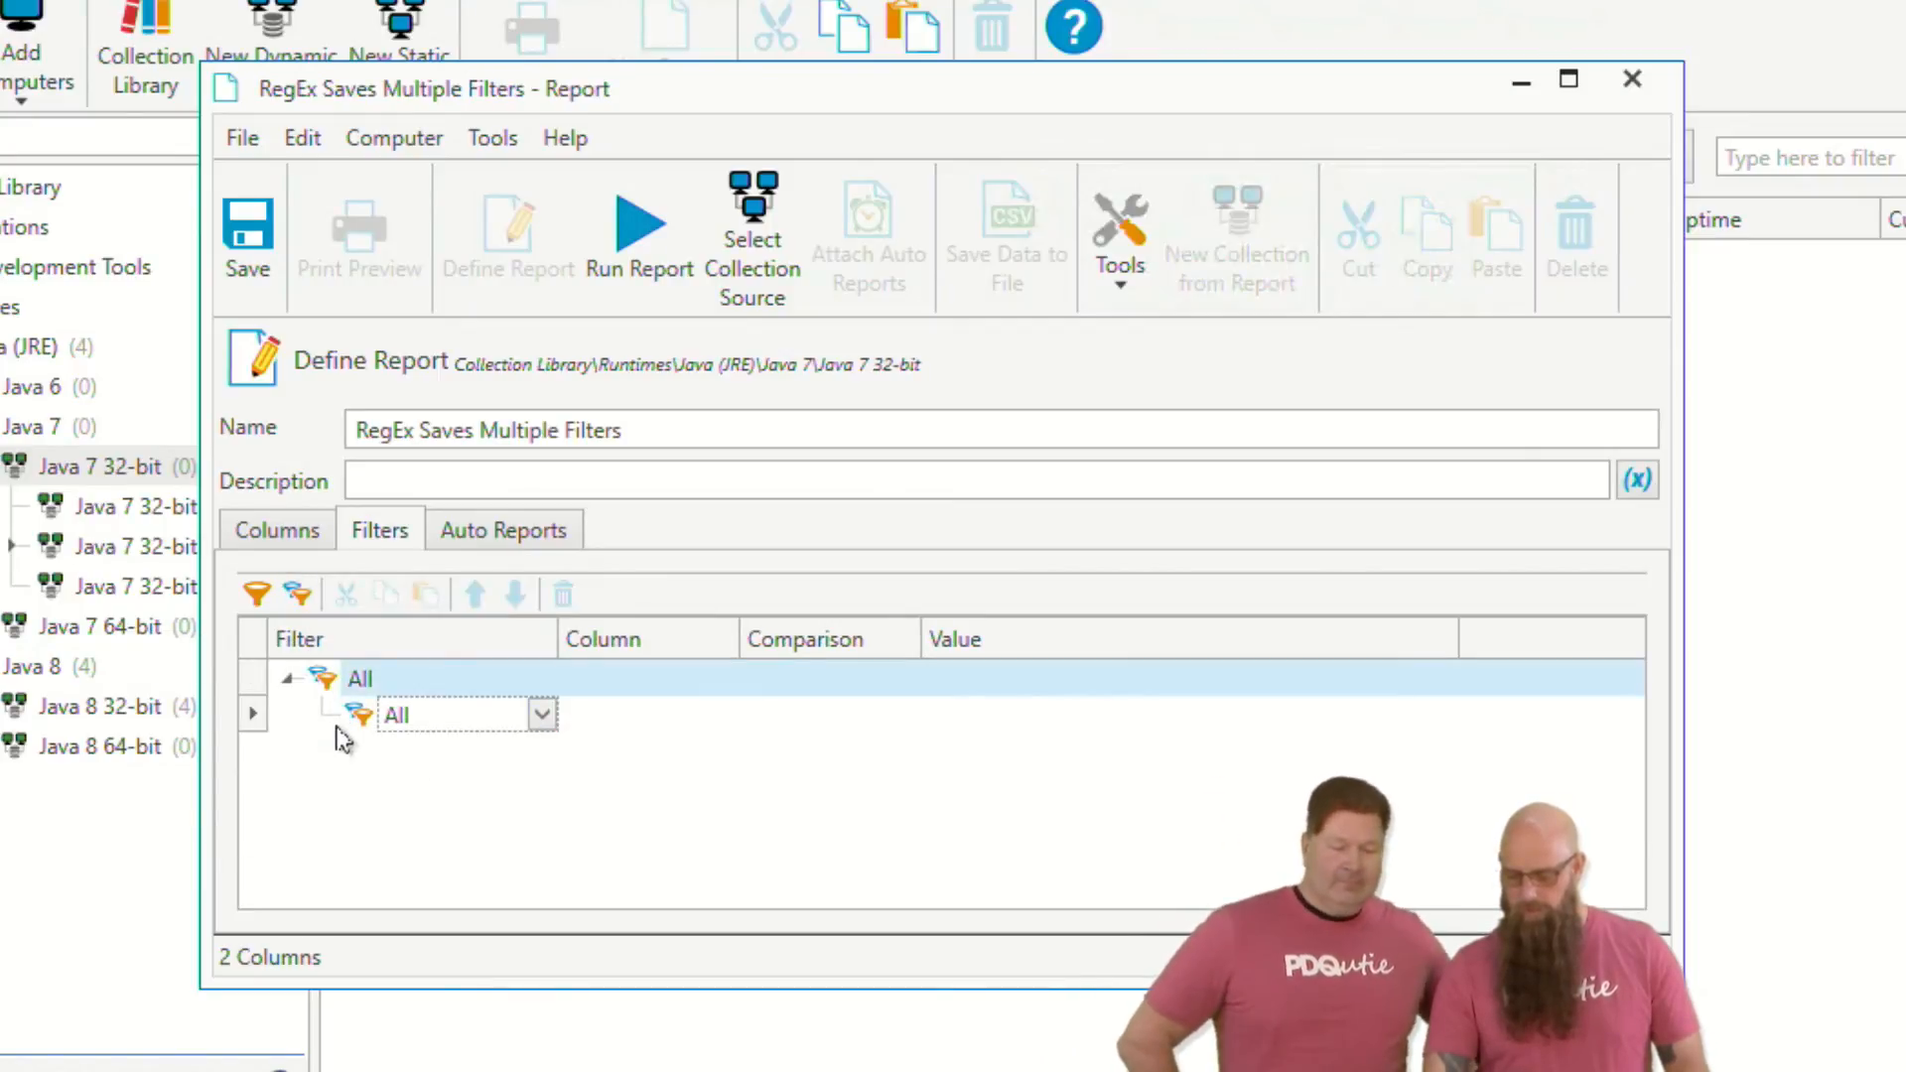
left_click(257, 594)
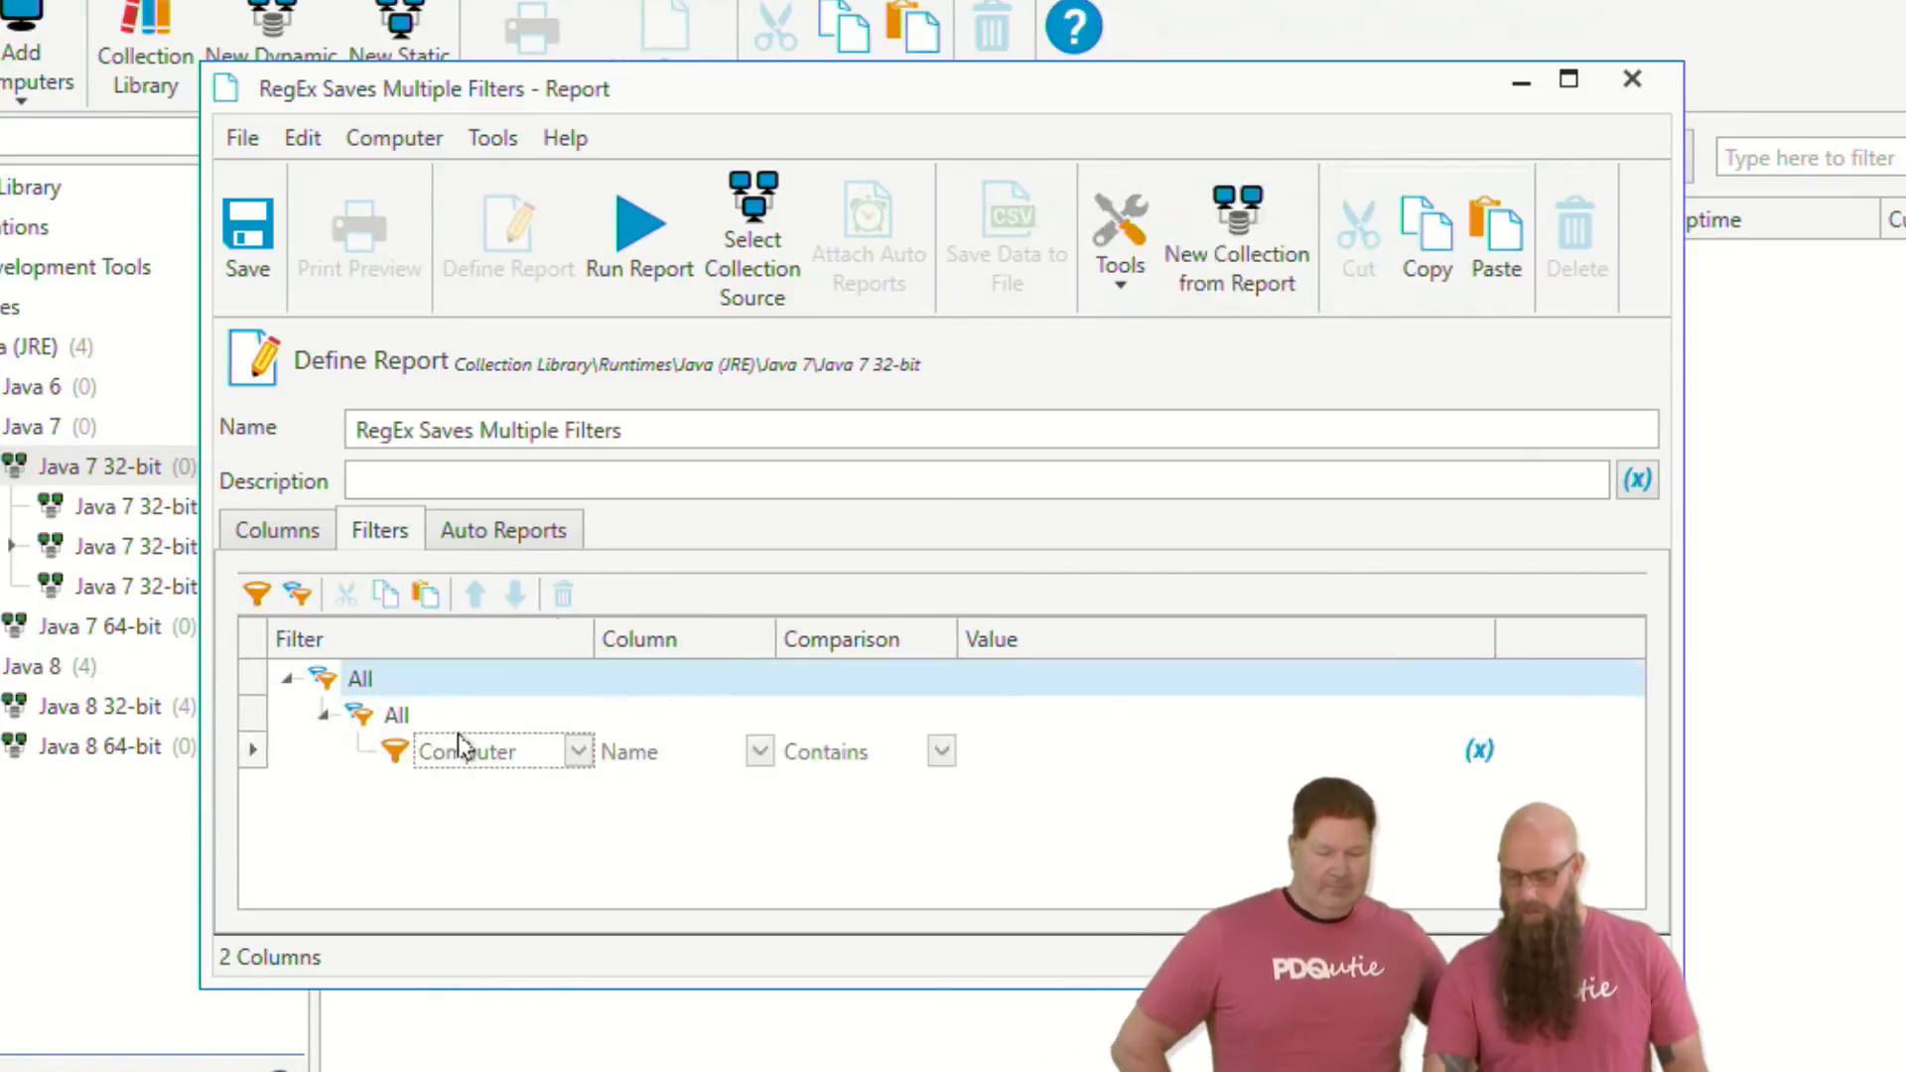
- Set the nested filter to Application, Name, Starts With "Adobe"
left_click(577, 755)
left_click(470, 794)
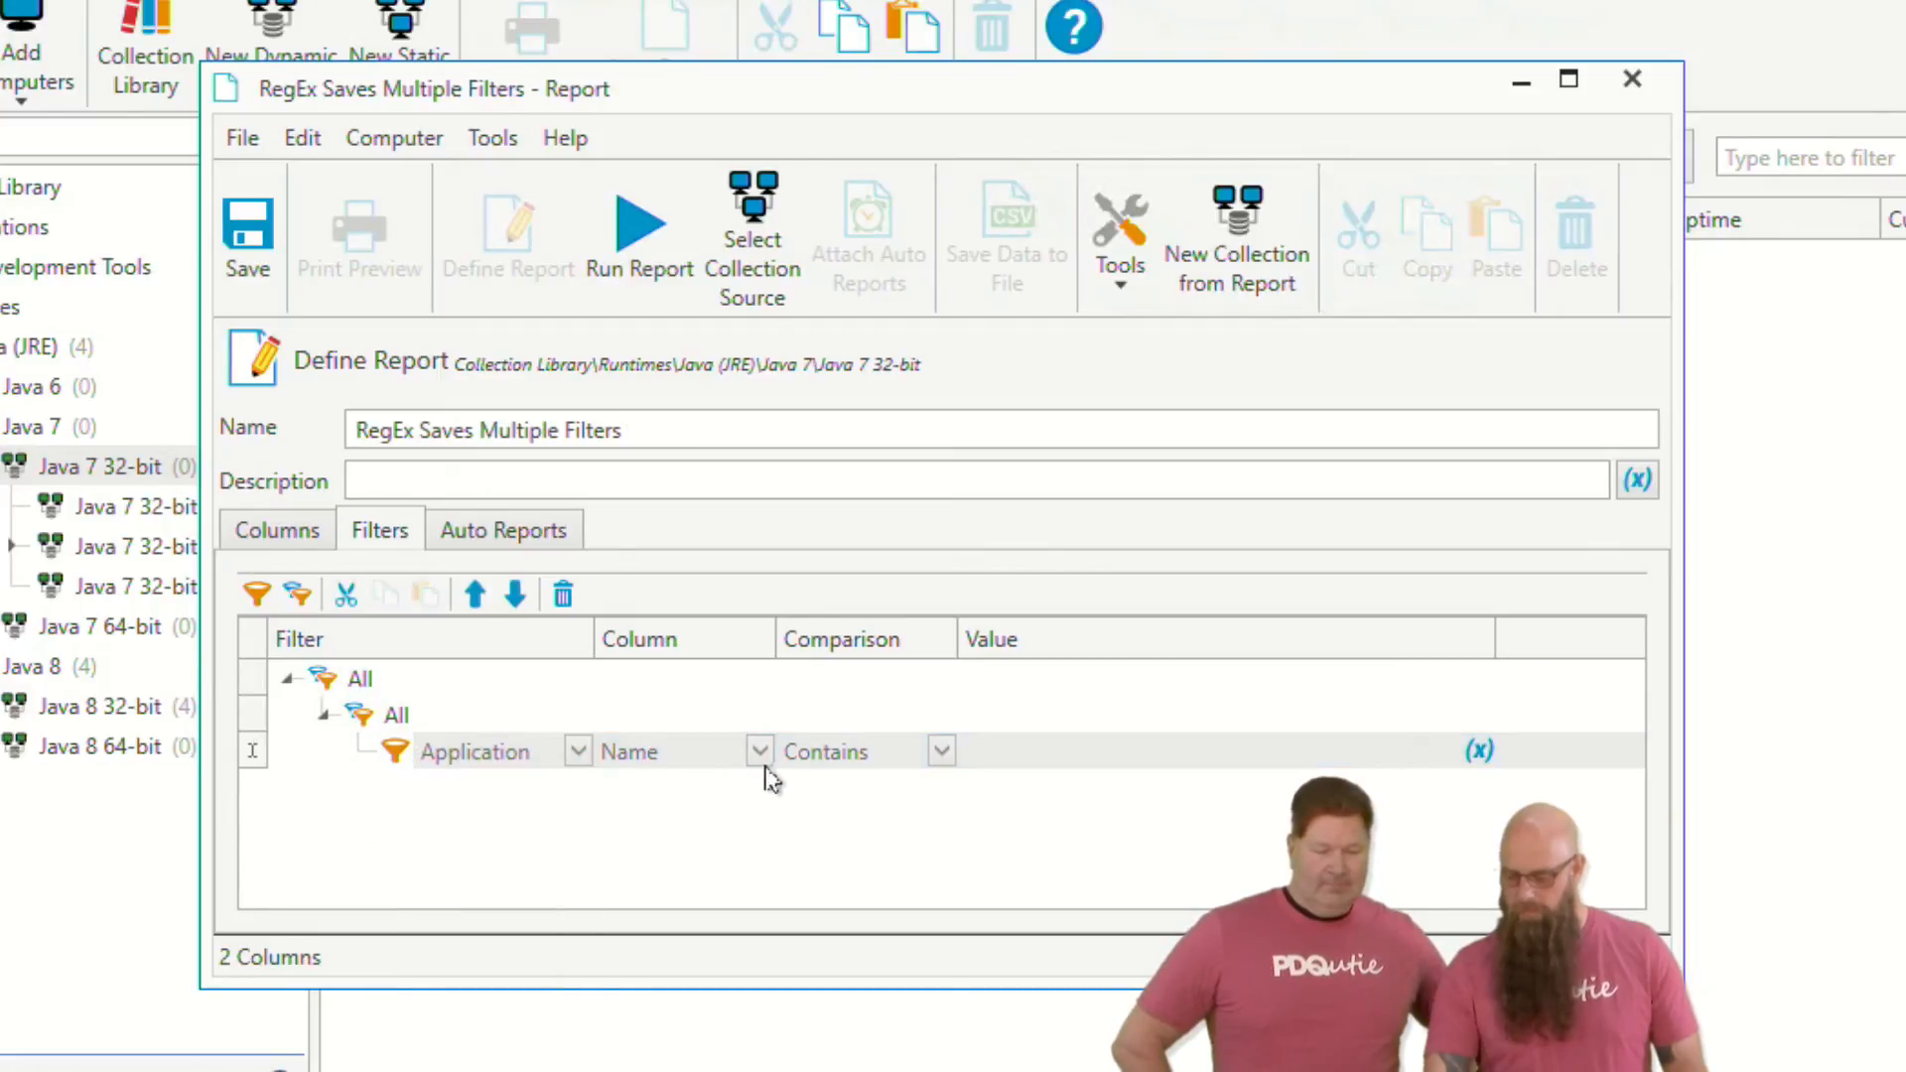
left_click(943, 752)
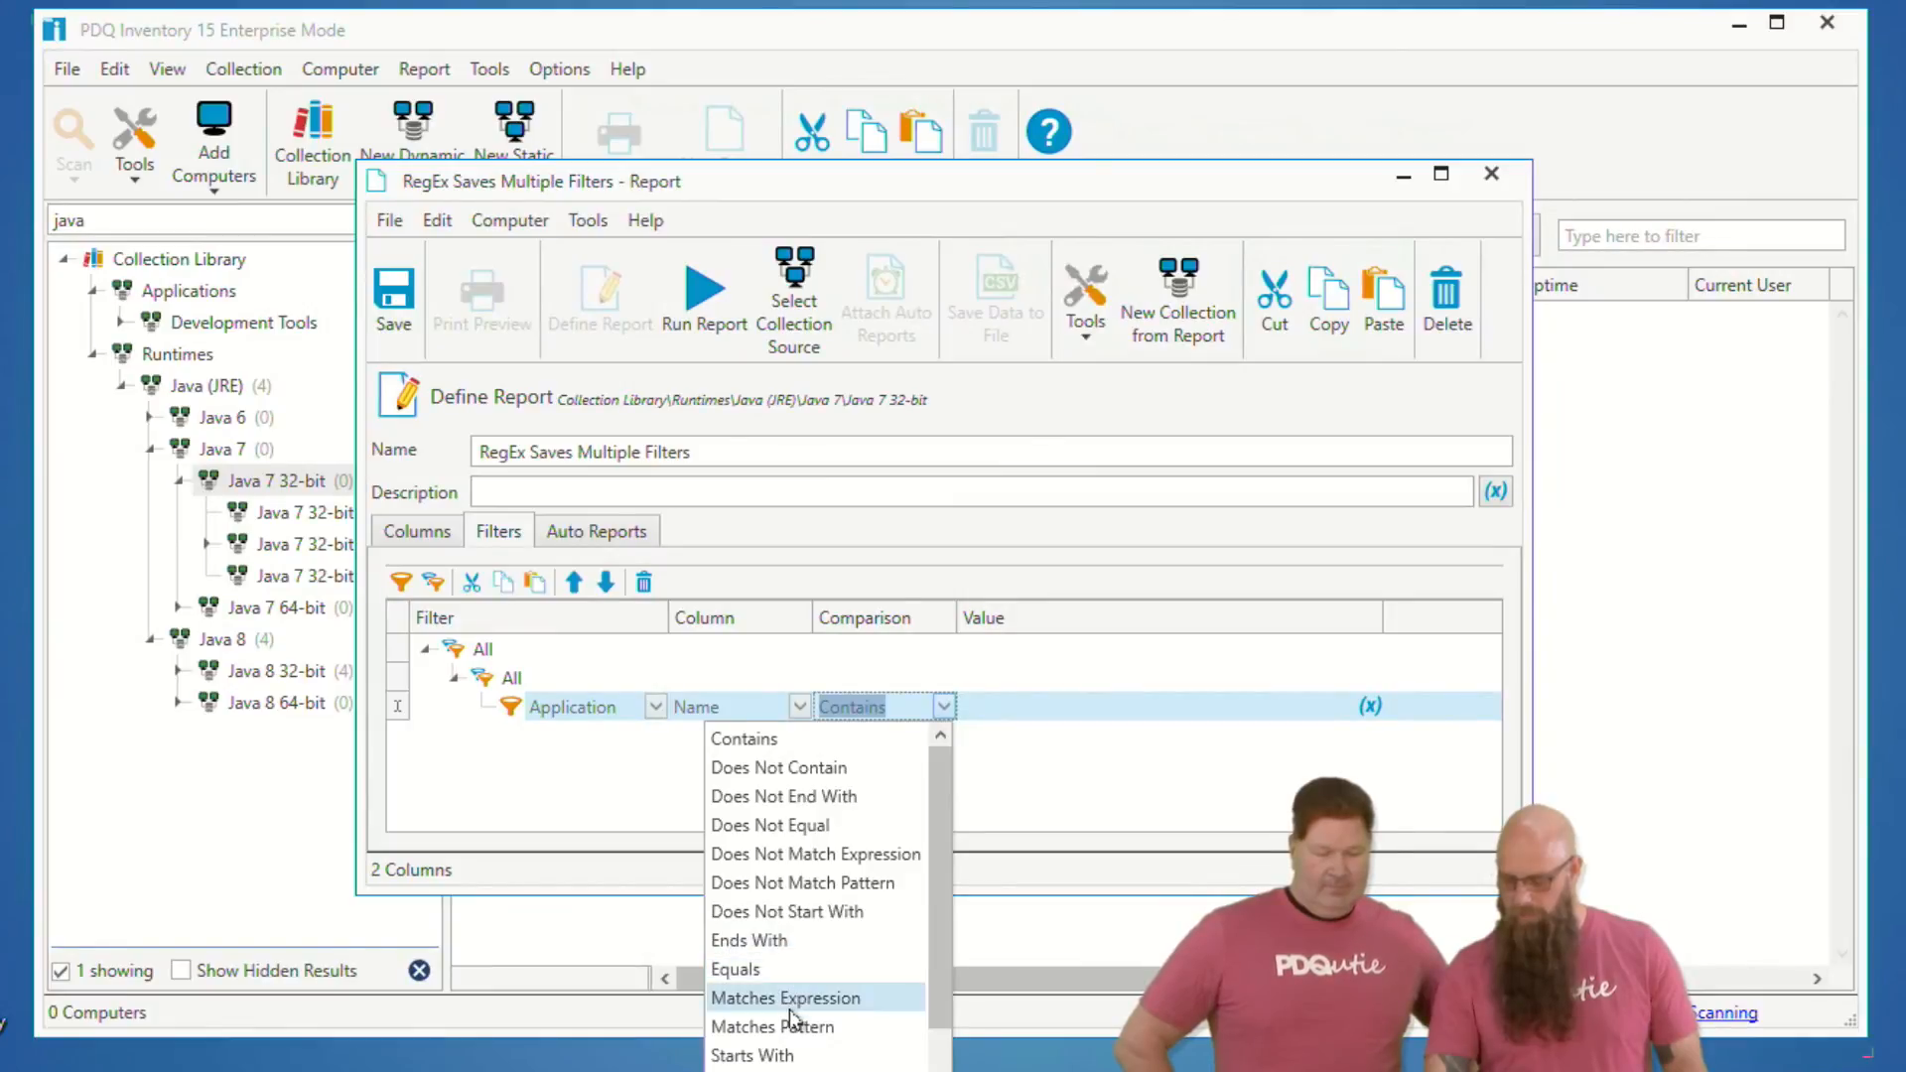
scroll(789, 1010, "down", 1)
left_click(755, 983)
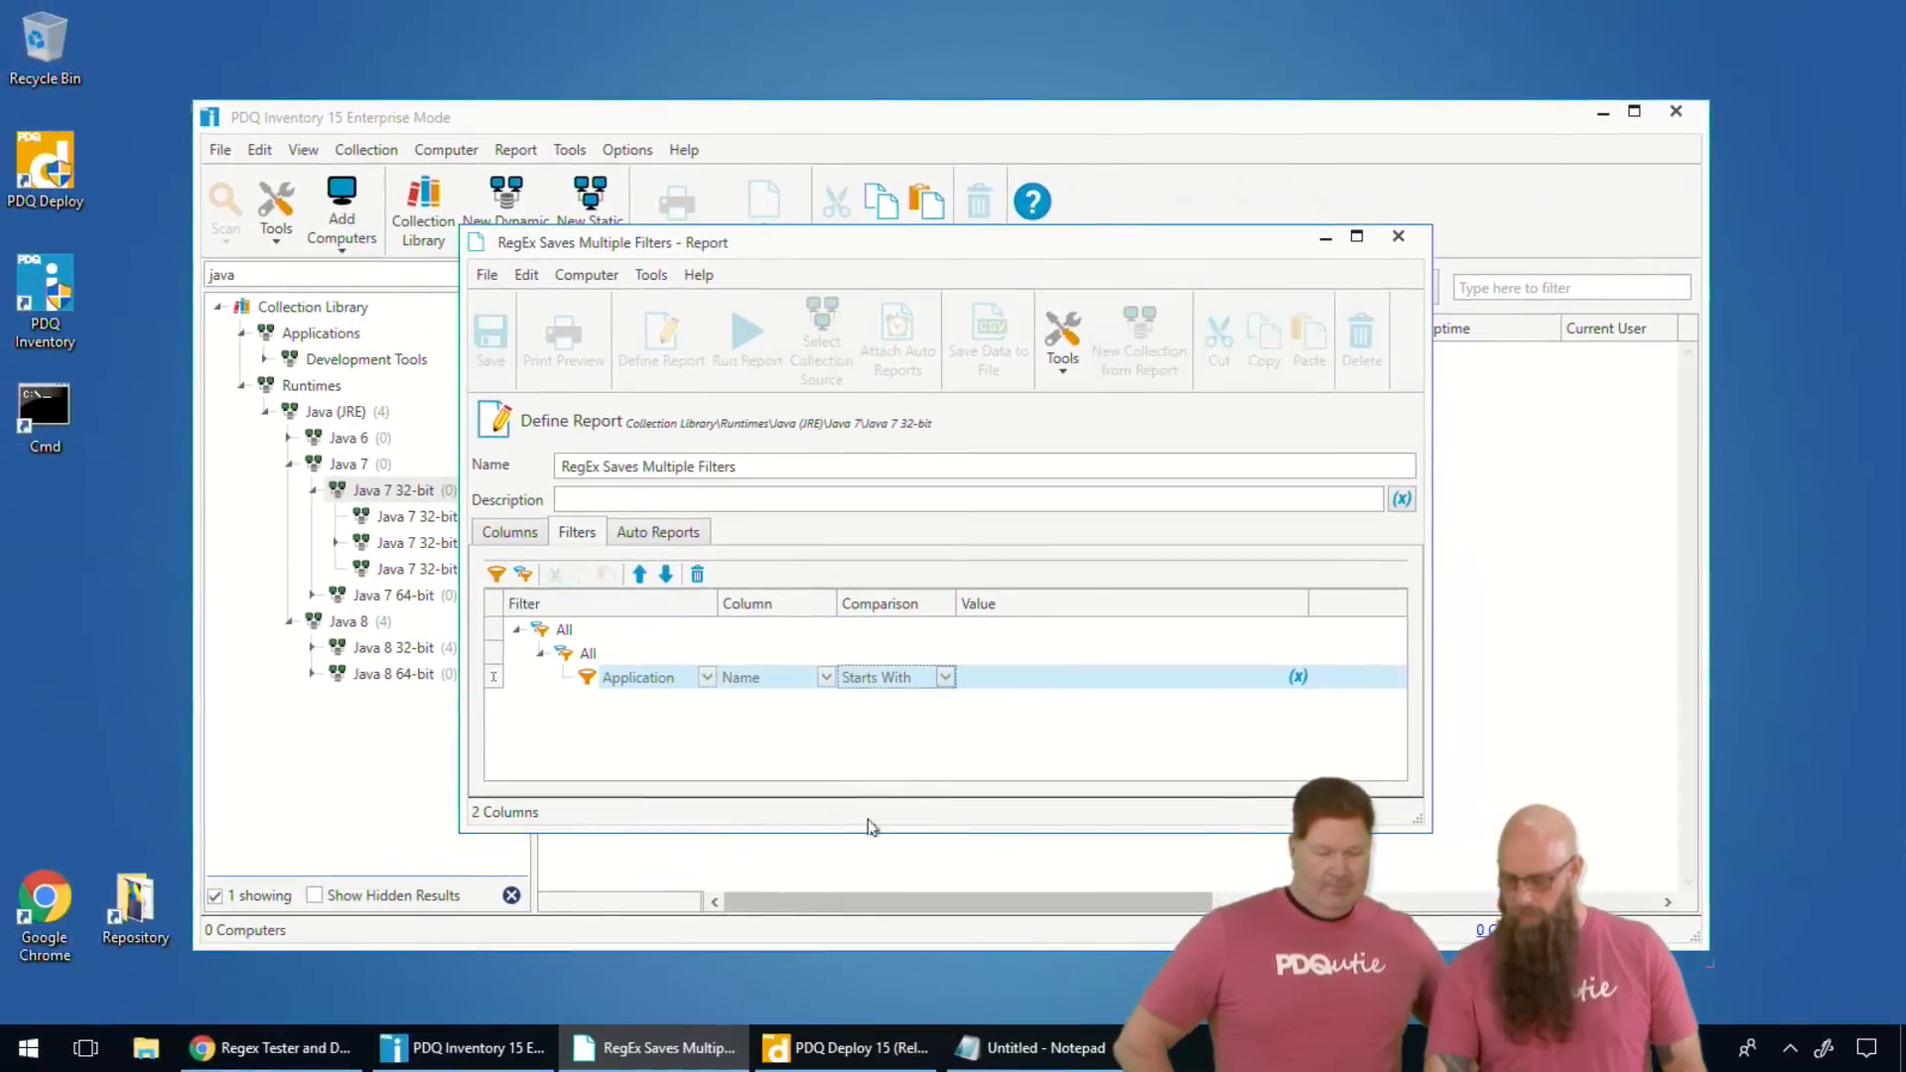
left_click(1000, 684)
type("Adobe")
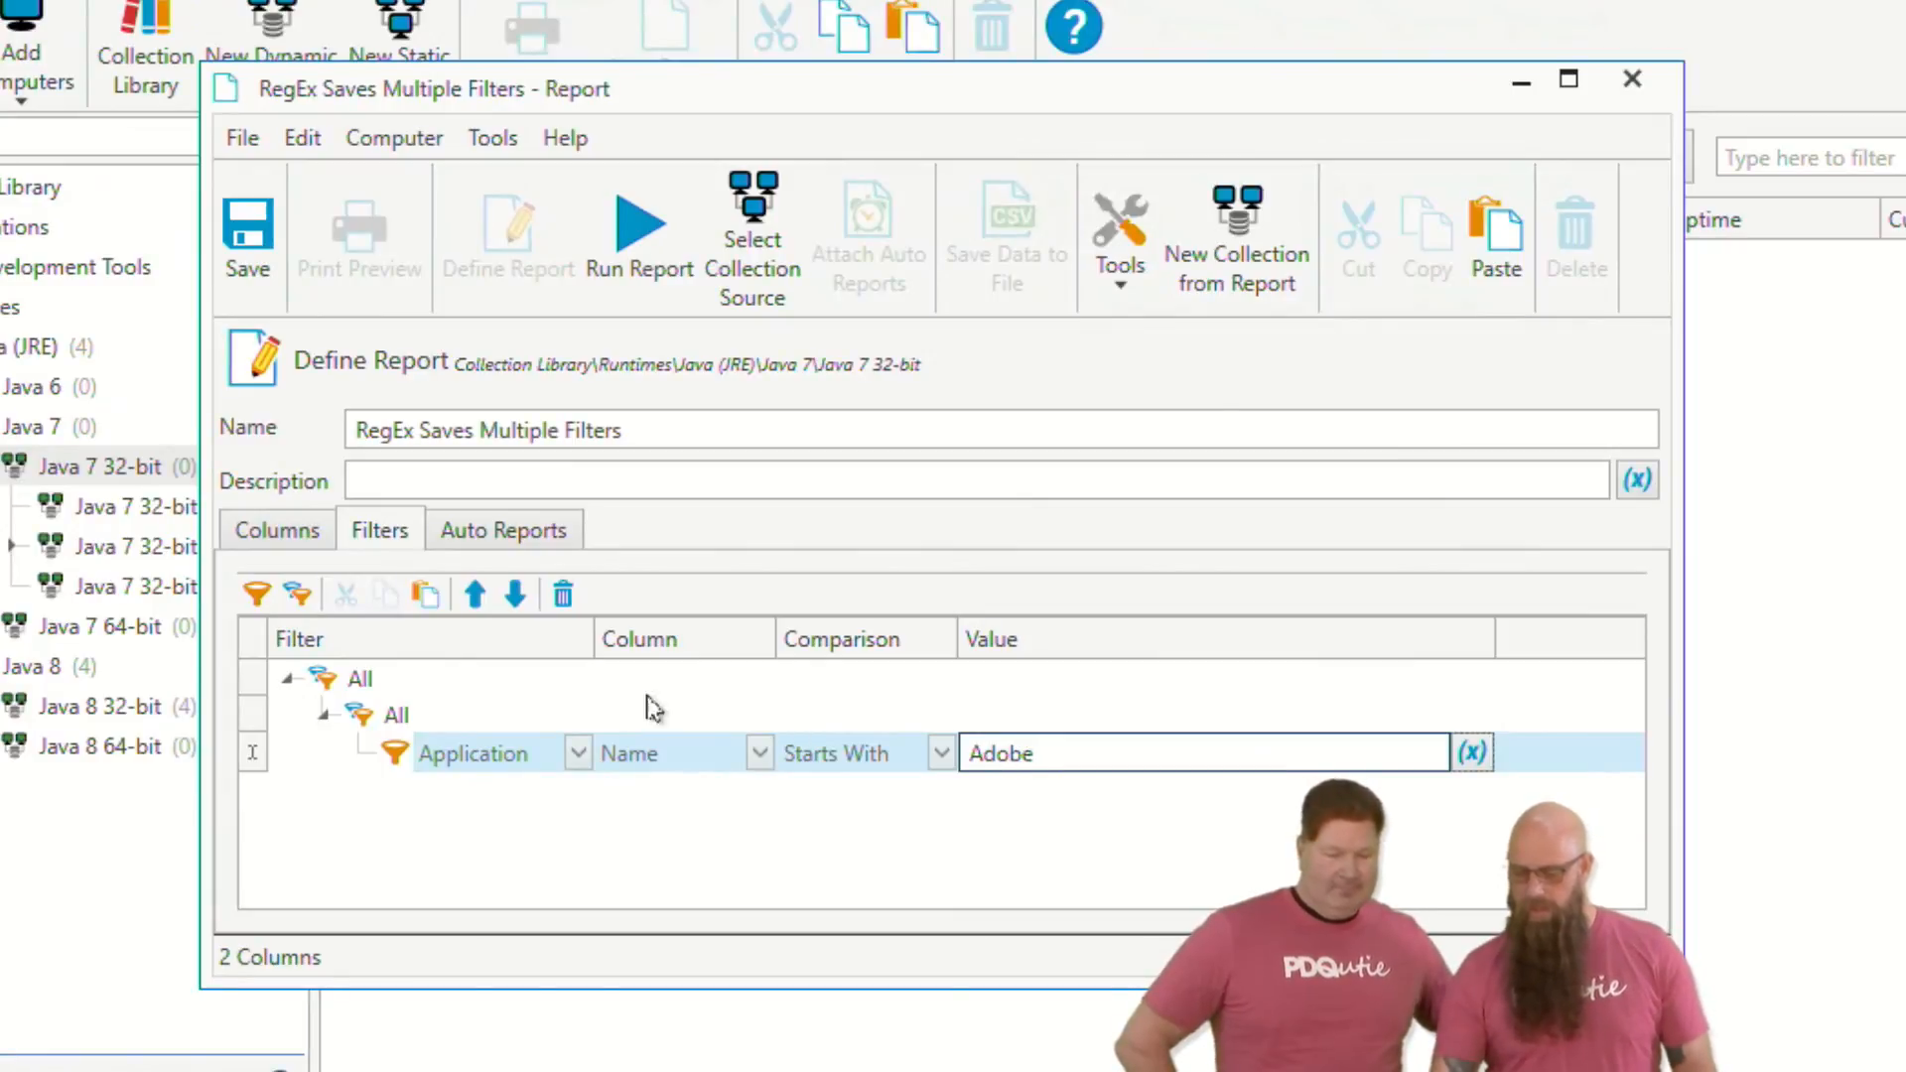
- Add a second All group under the root filter group and insert a value filter inside it
left_click(317, 681)
left_click(297, 594)
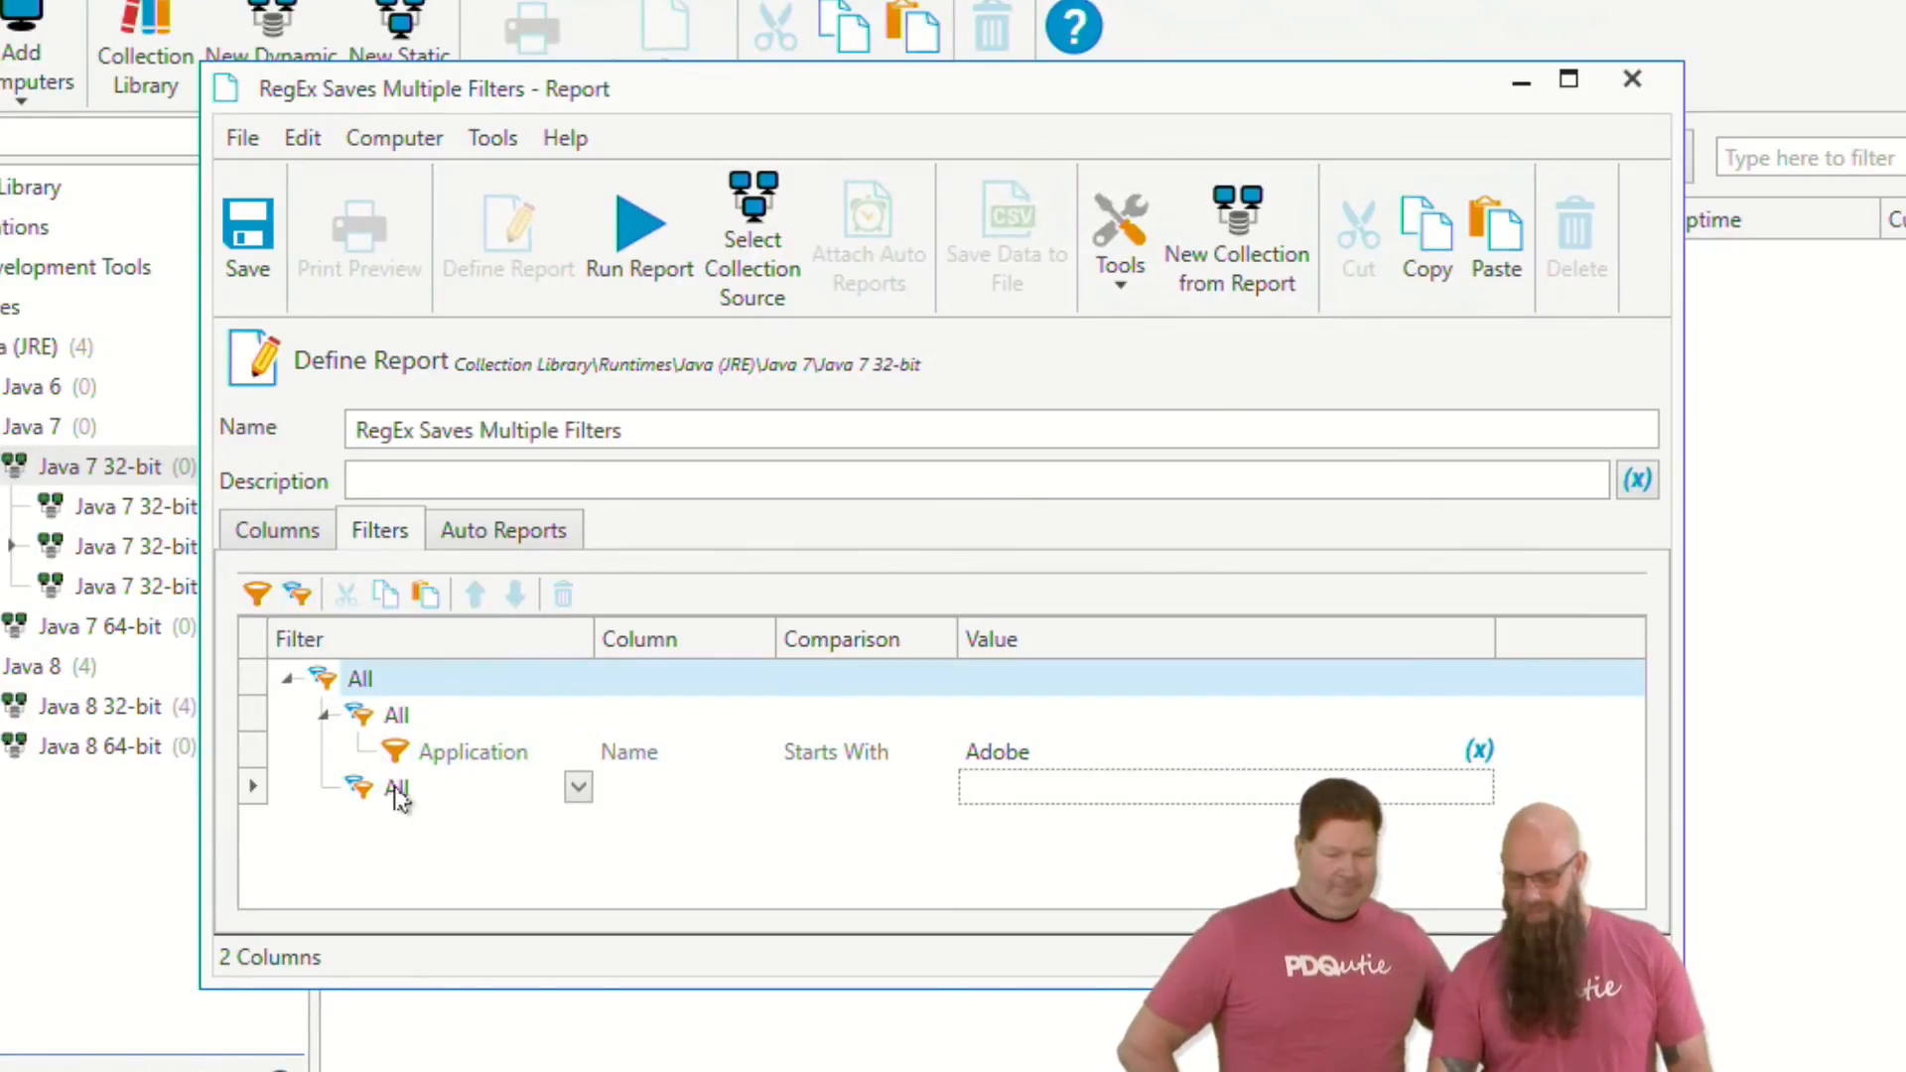
left_click(362, 789)
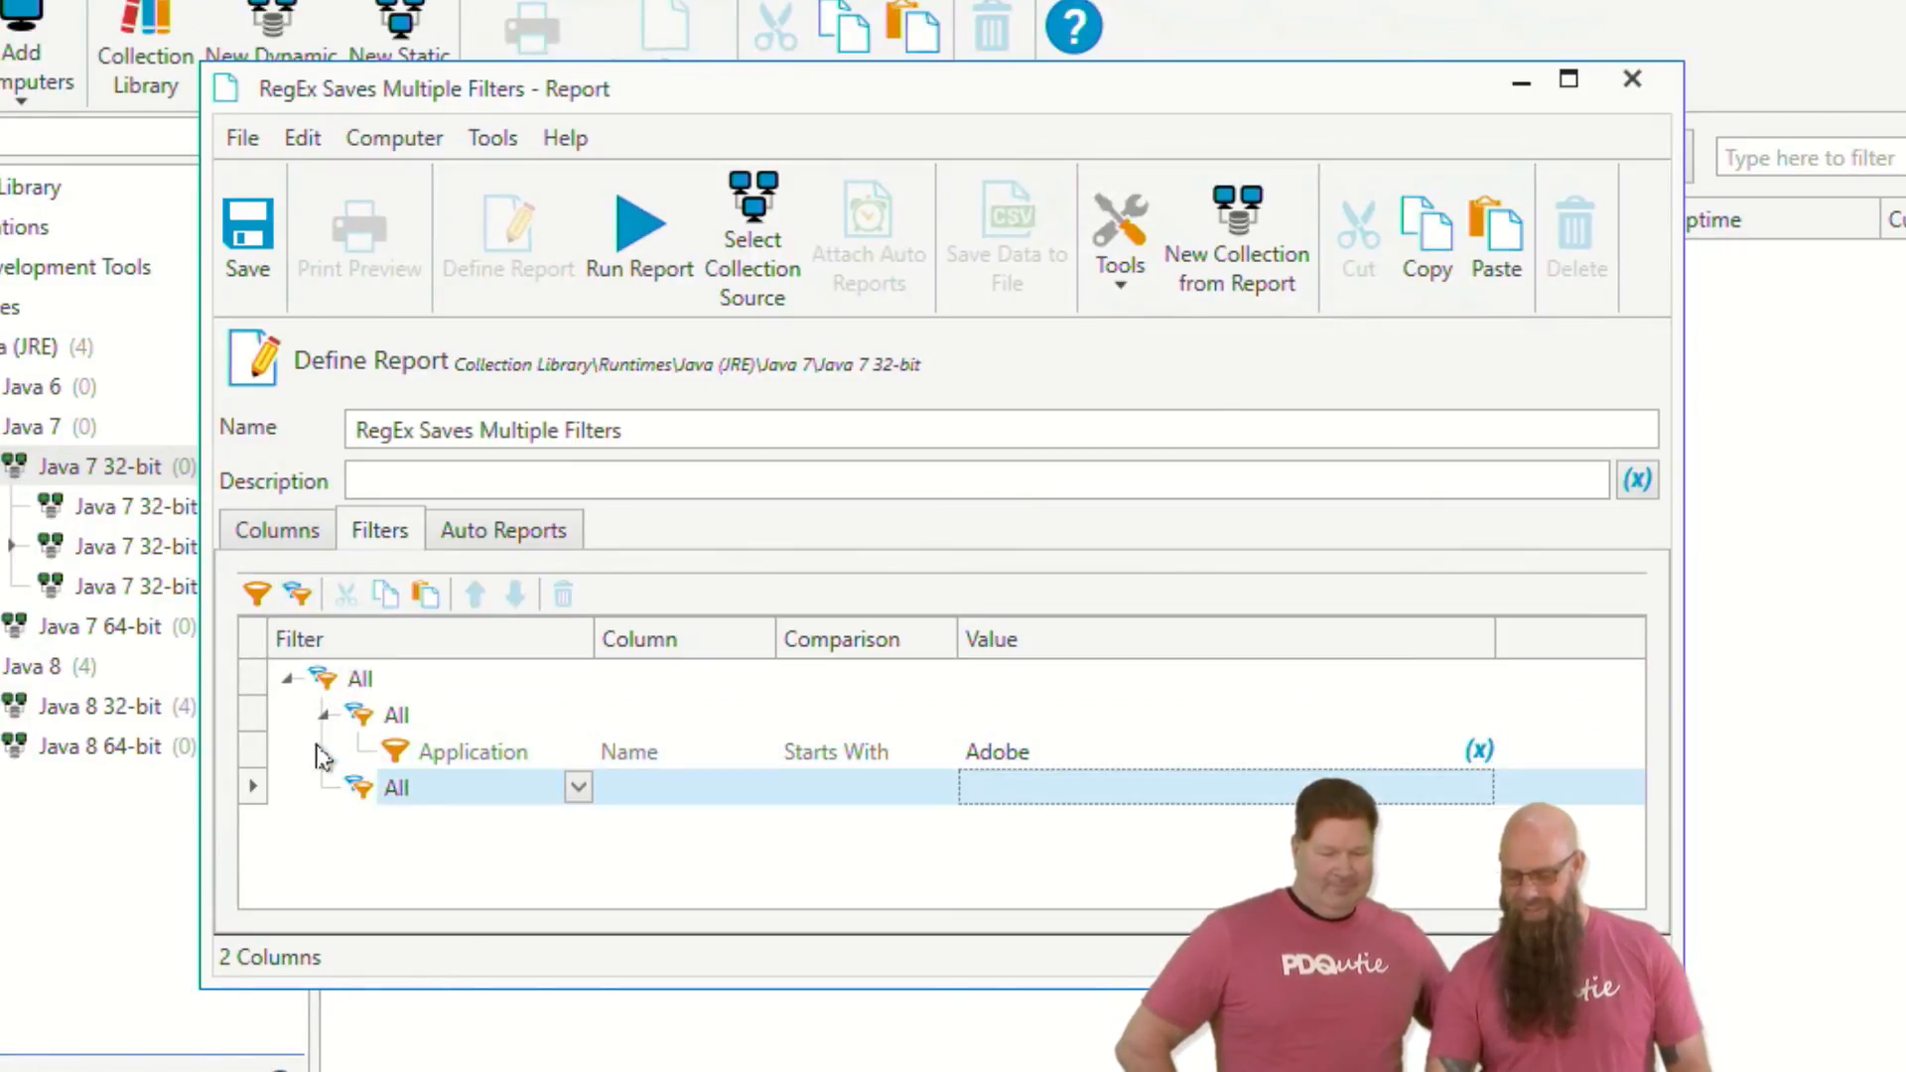
left_click(256, 593)
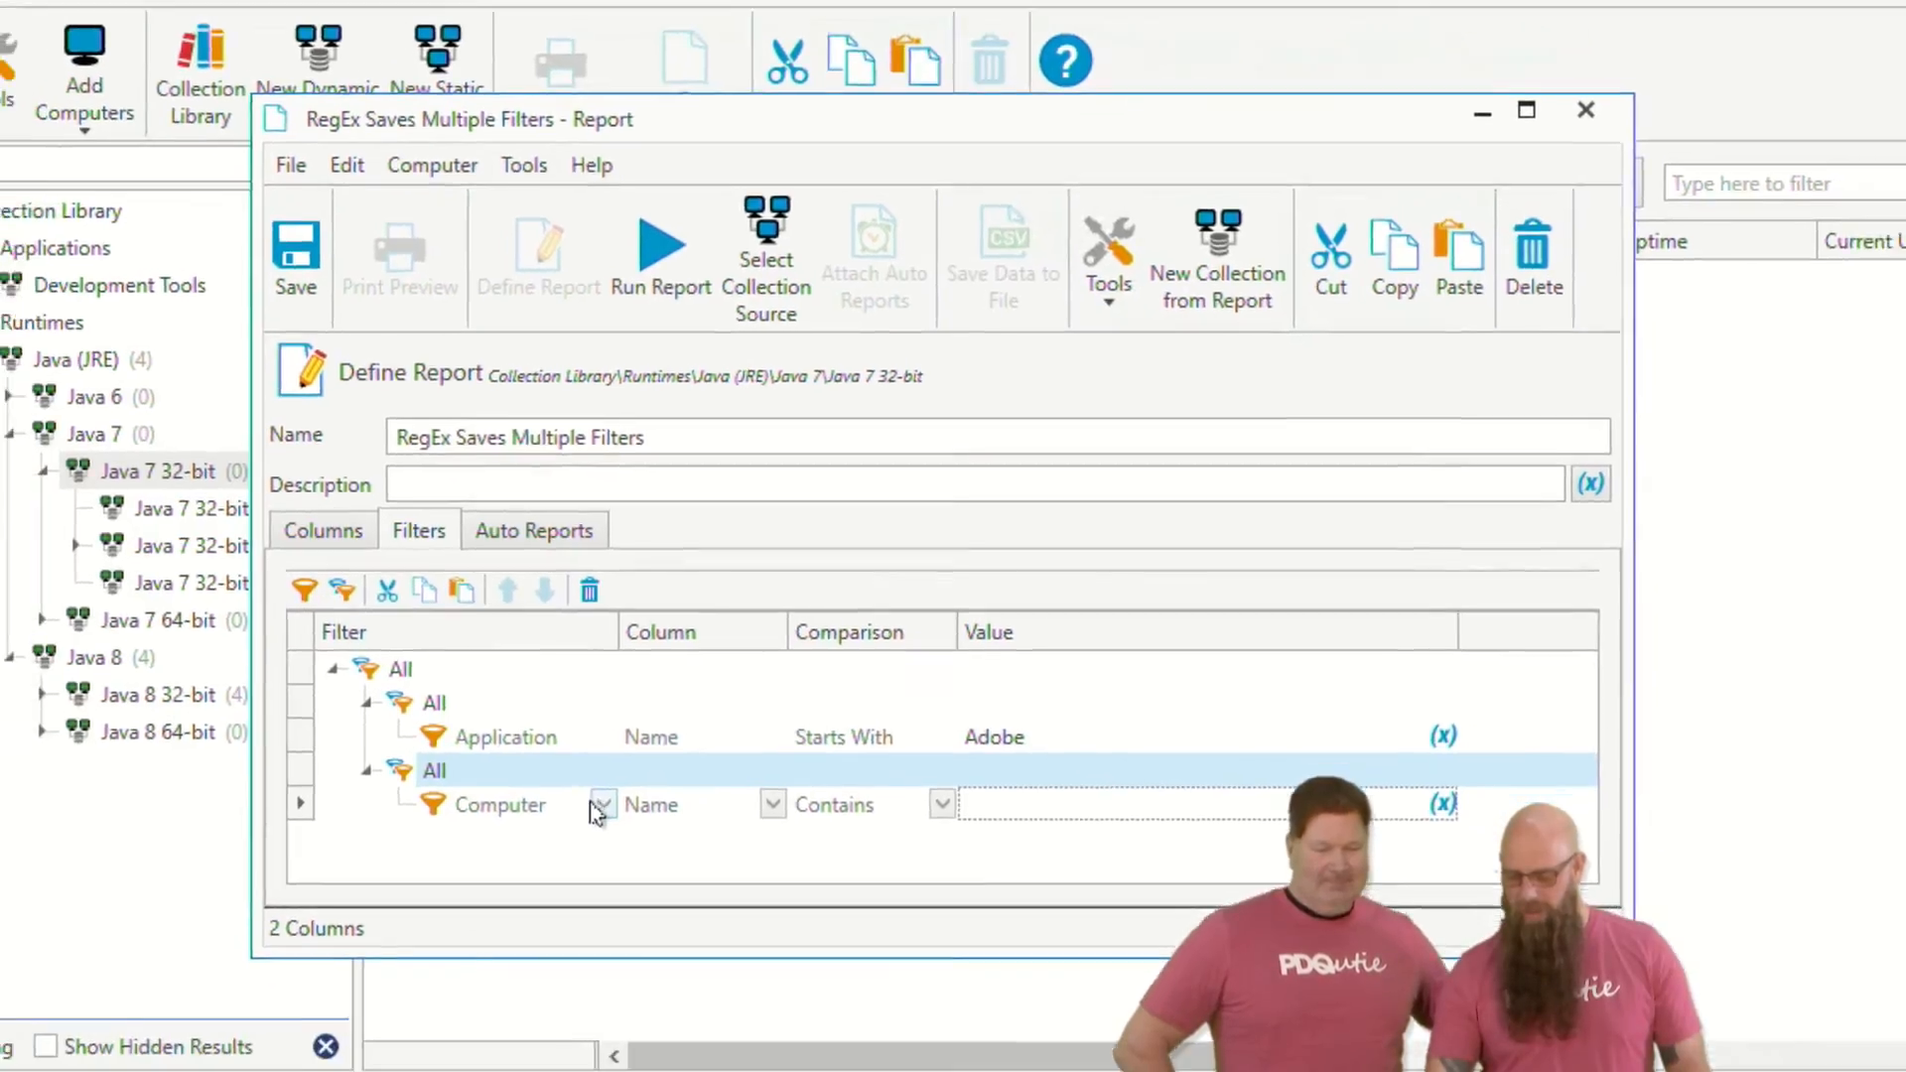
- Set the second group's filter to Application, Name, Starts With "Microsoft"
left_click(601, 806)
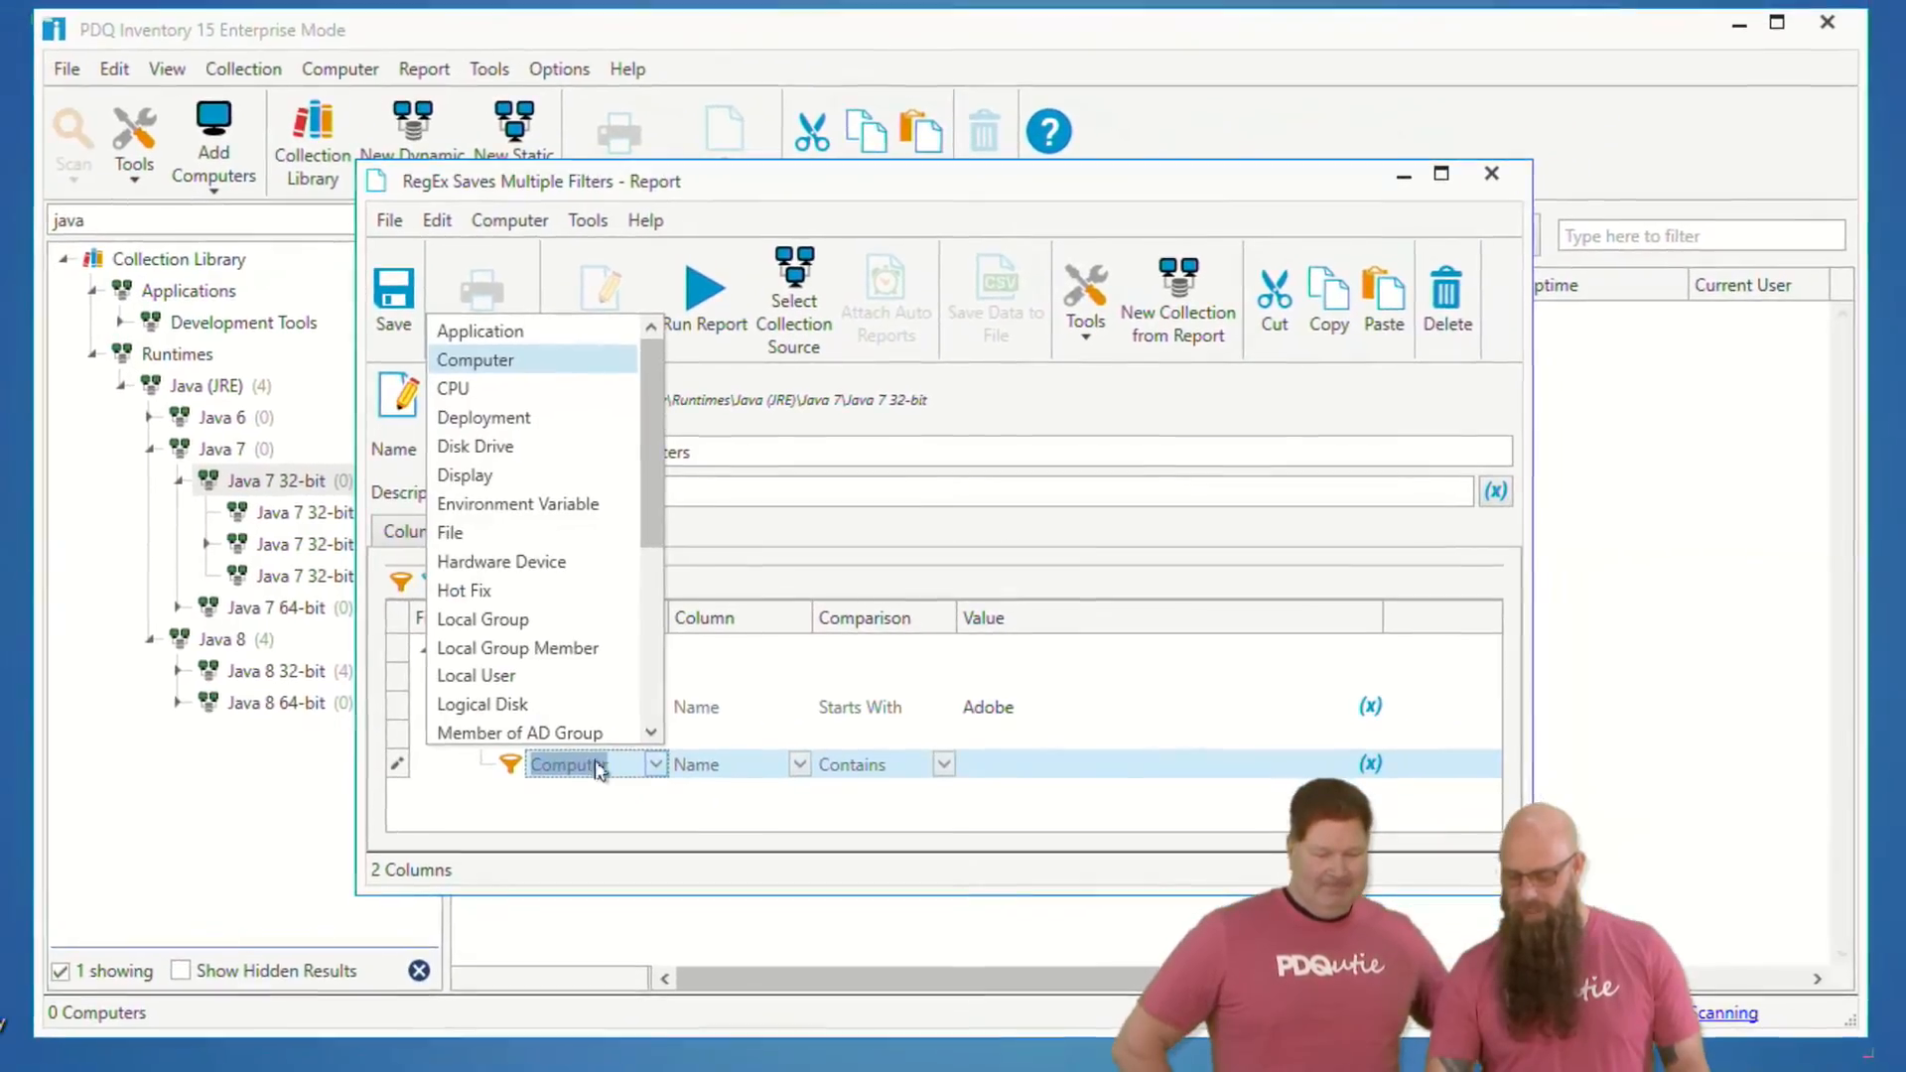
left_click(398, 290)
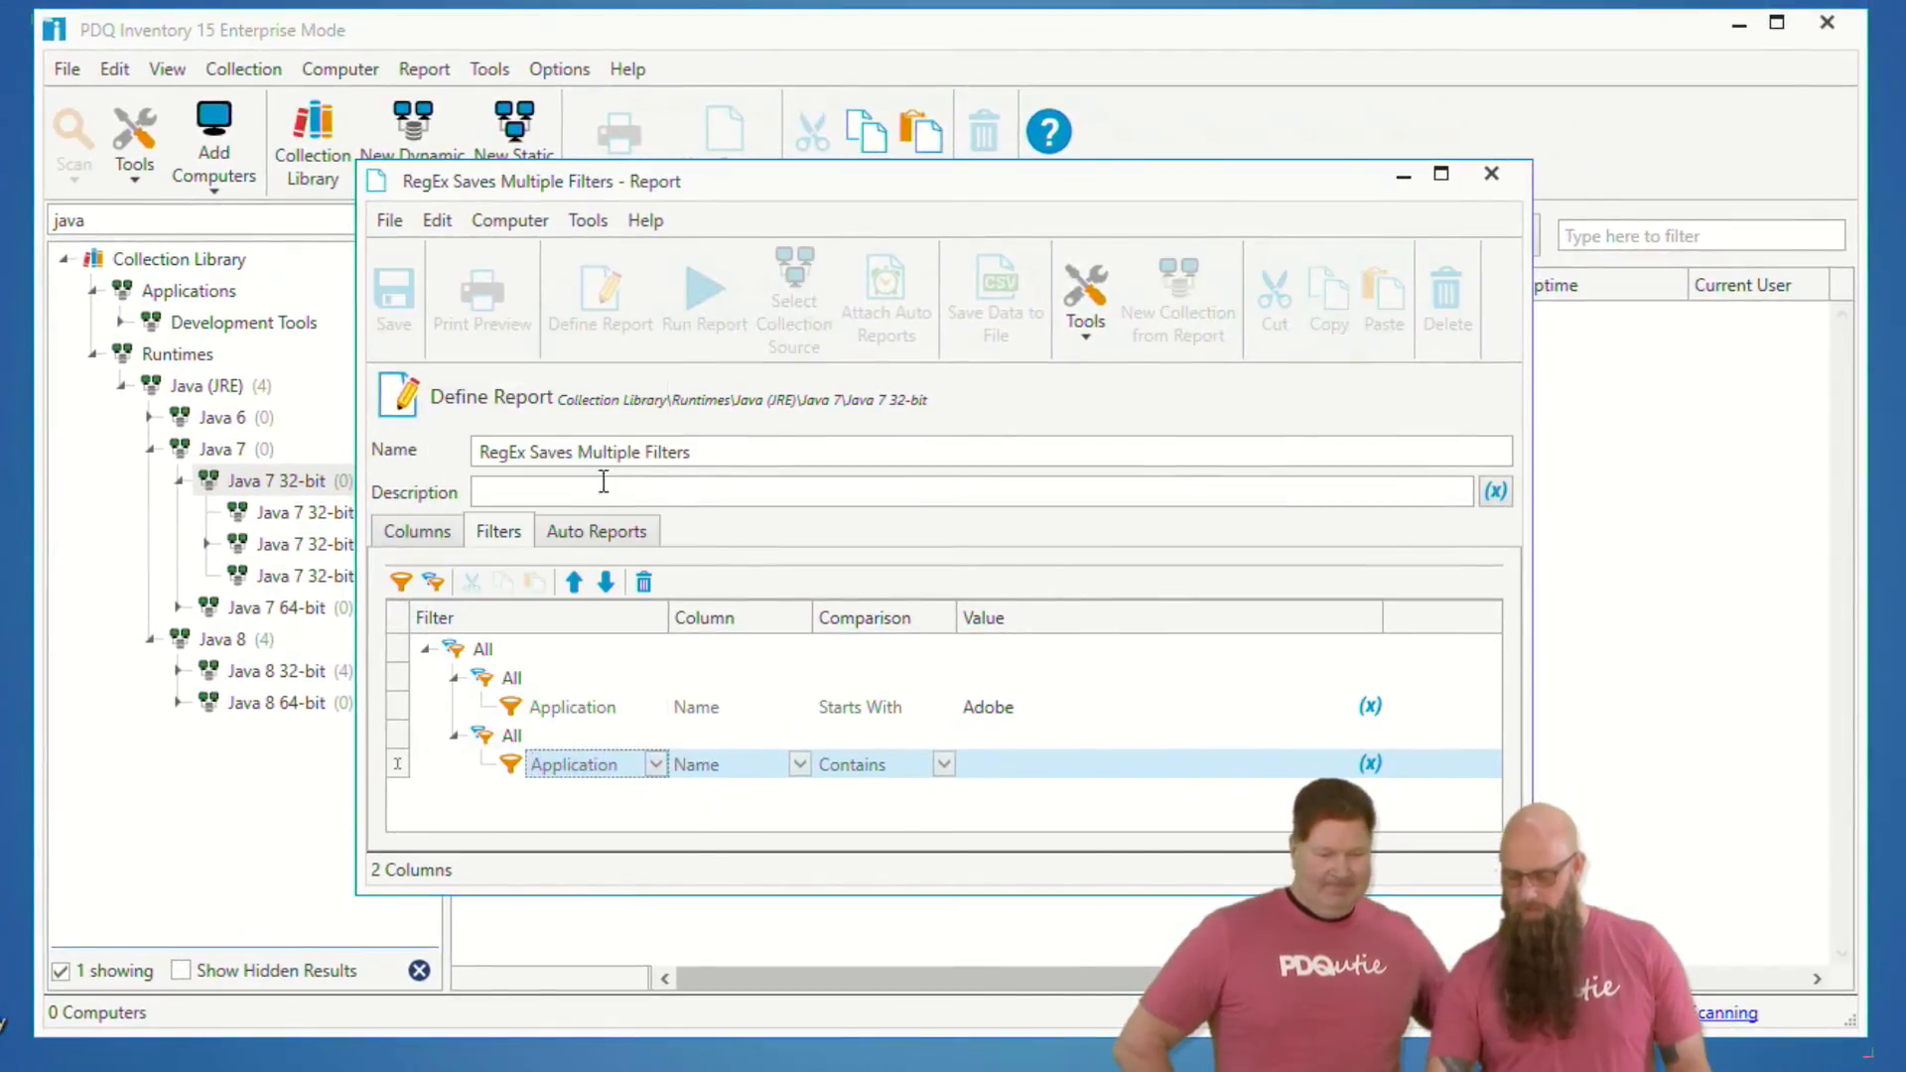
left_click(935, 773)
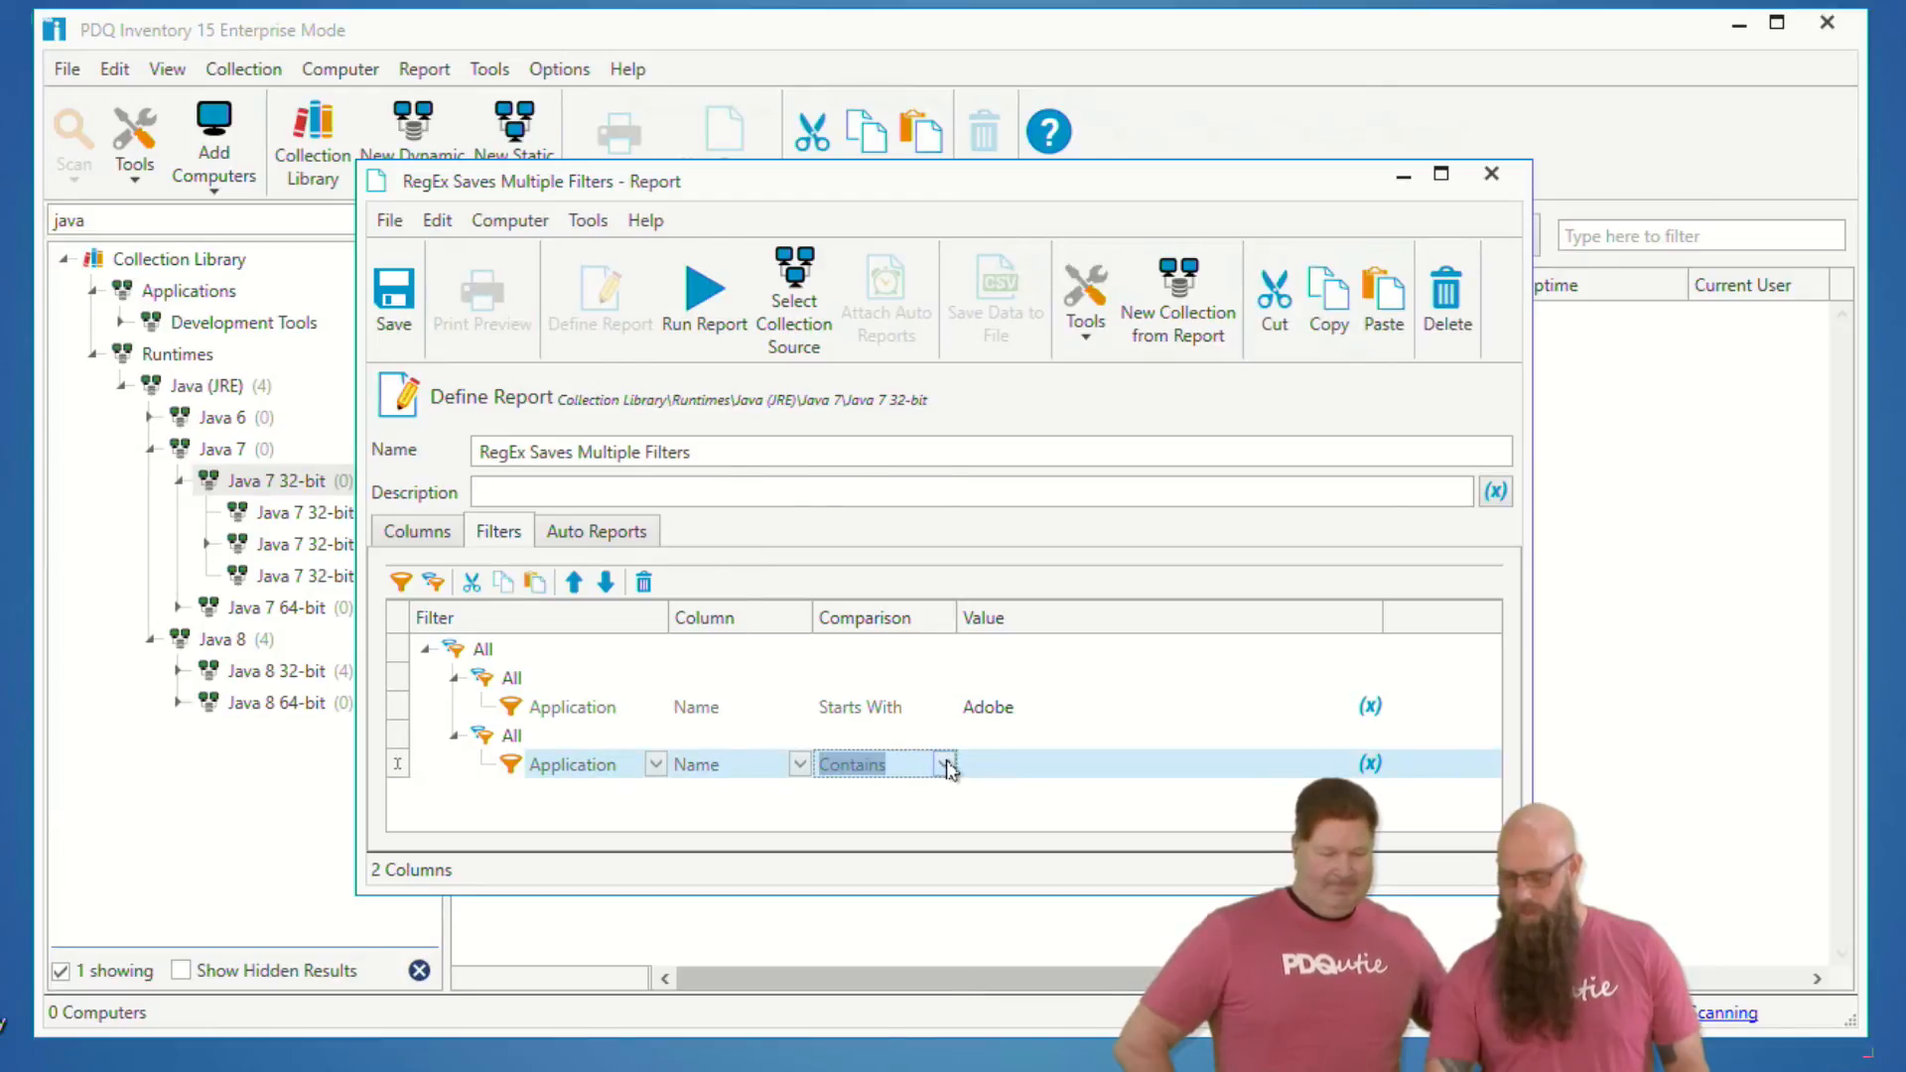
left_click(946, 766)
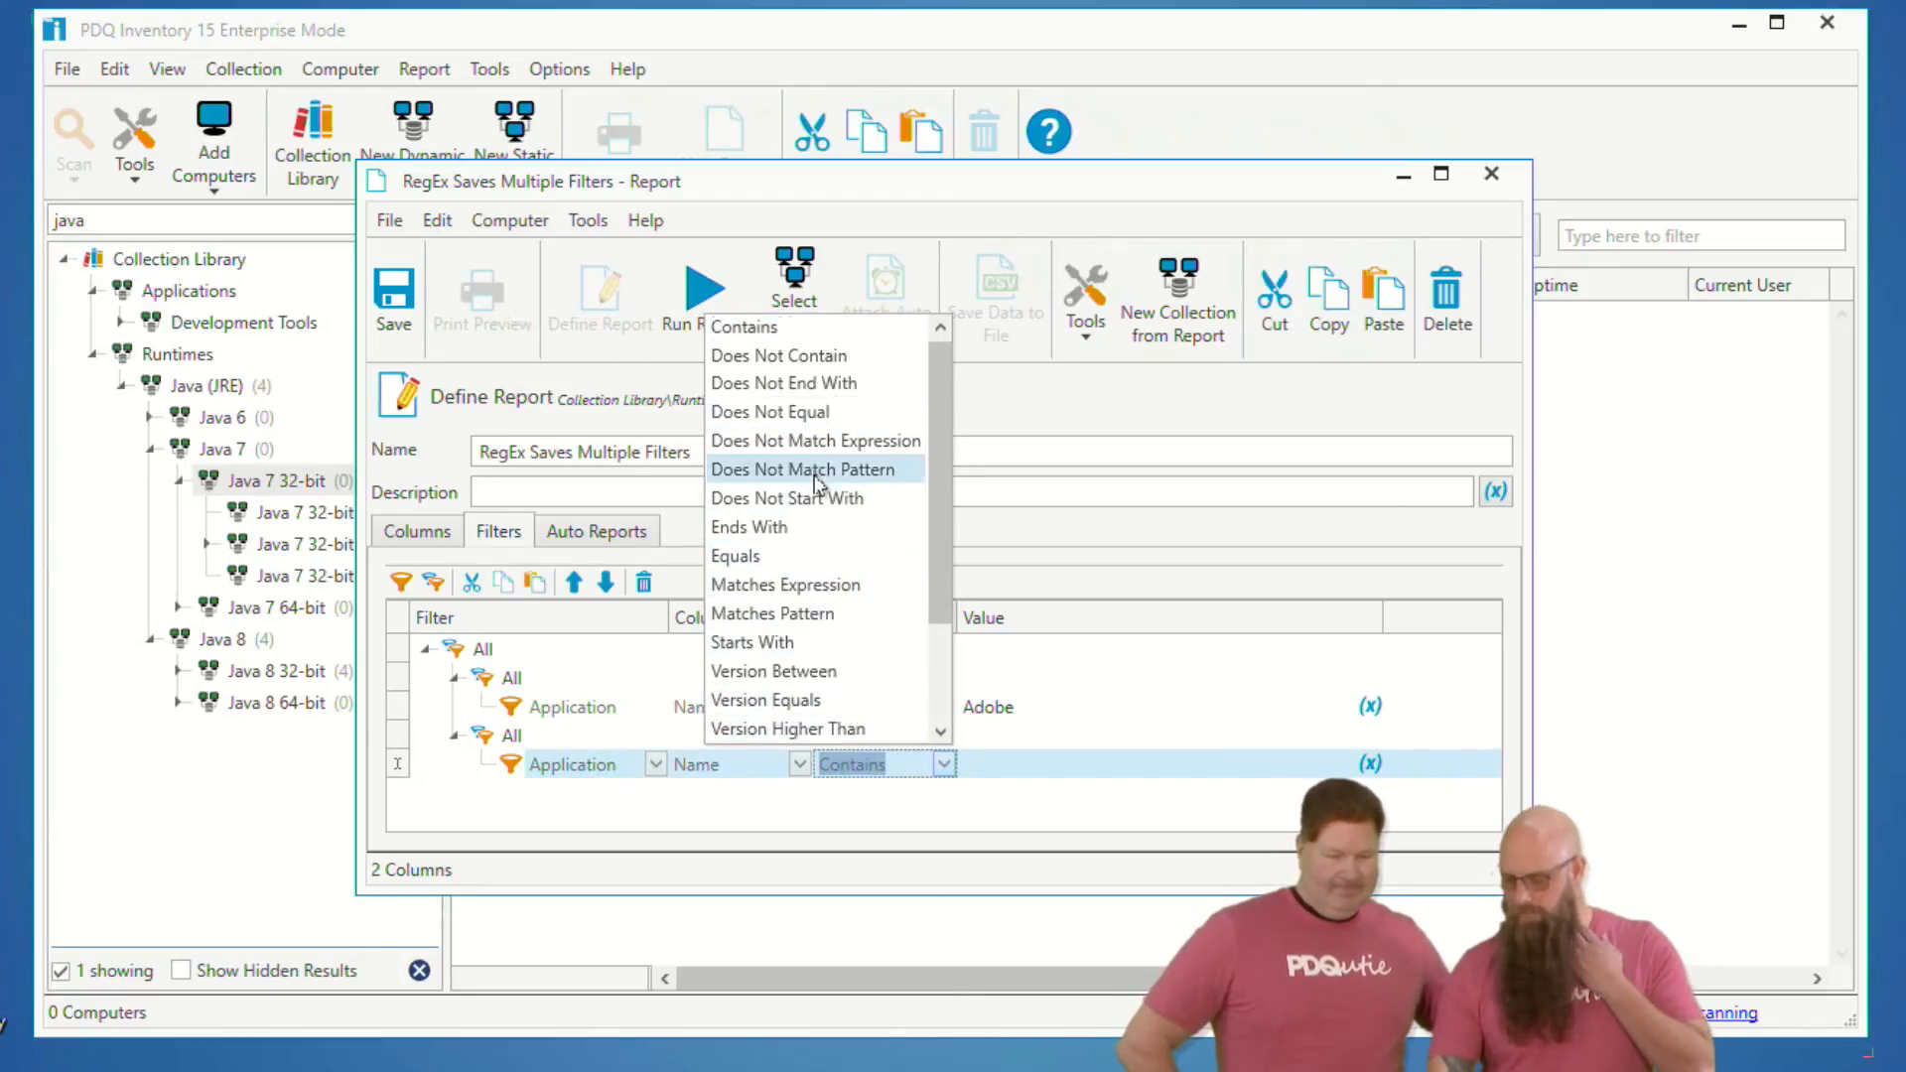
scroll(816, 483, "down", 1)
left_click(778, 566)
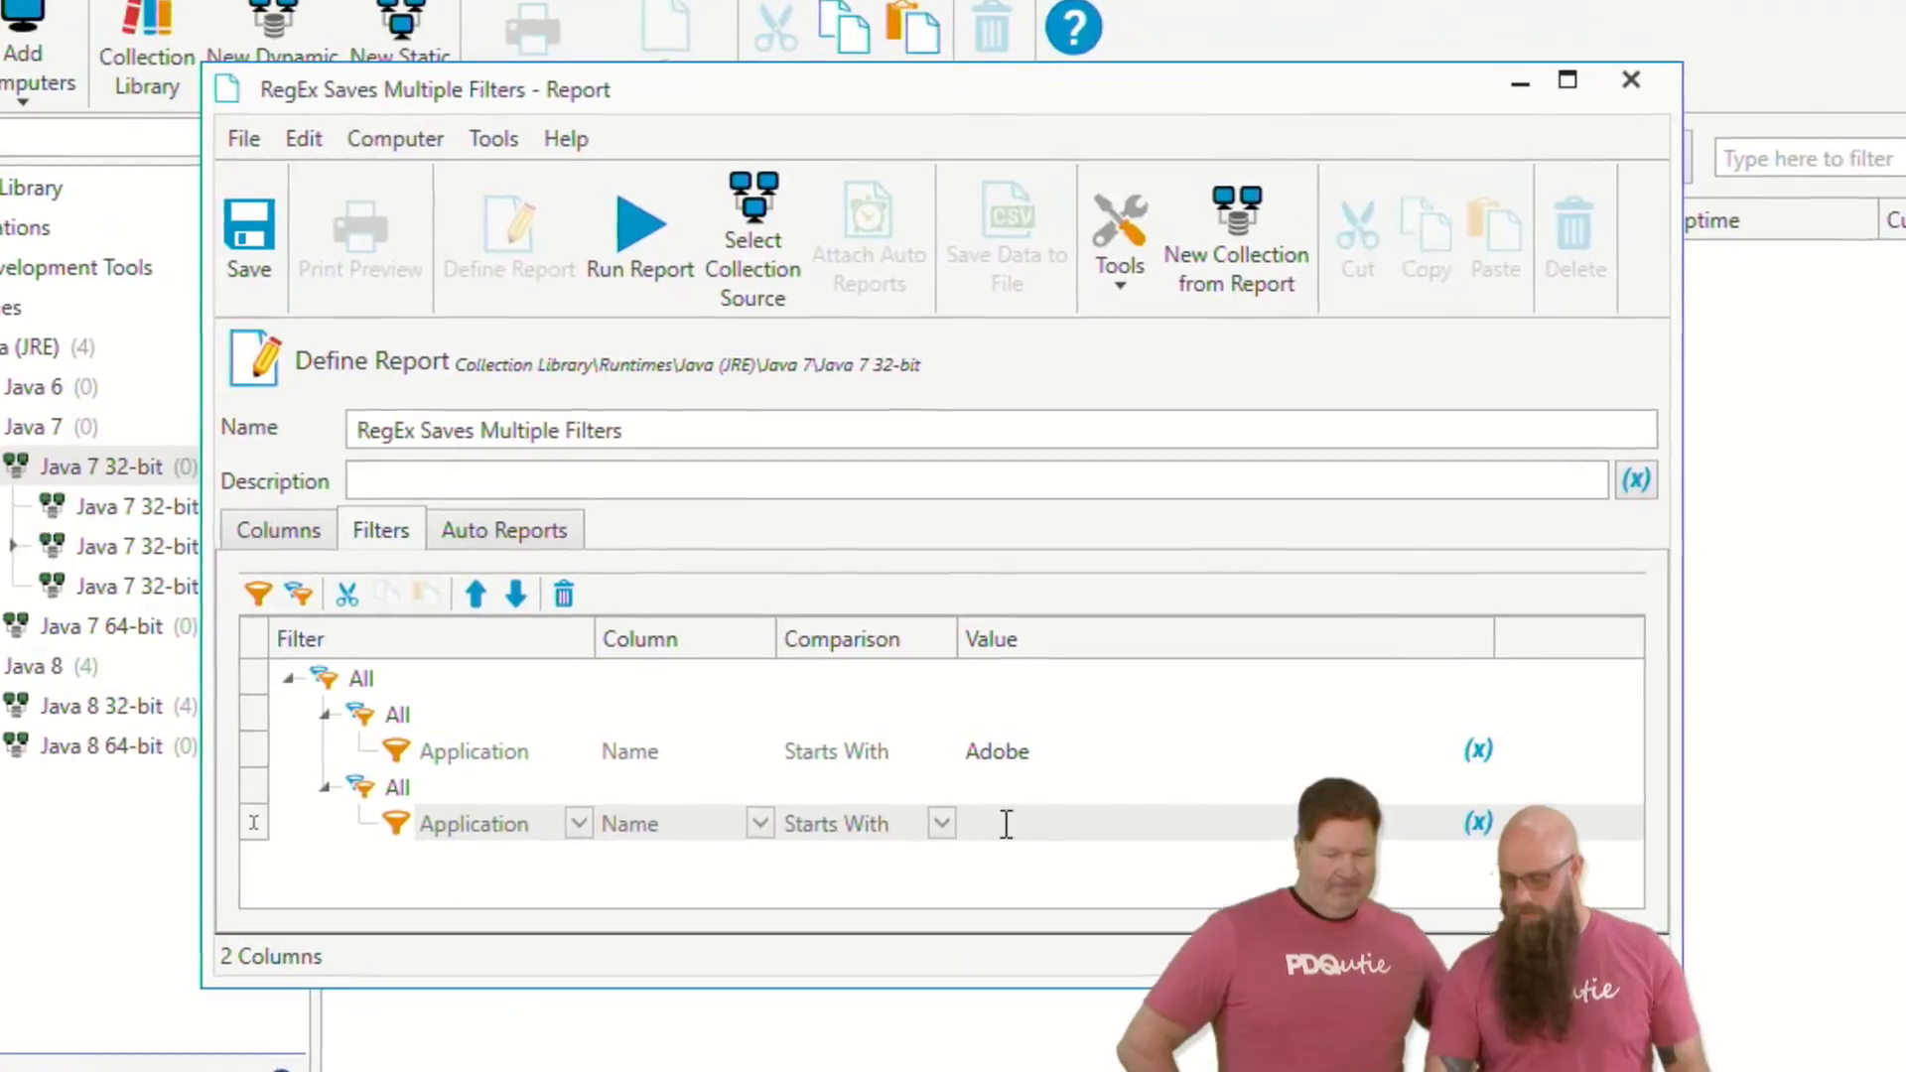
left_click(1003, 772)
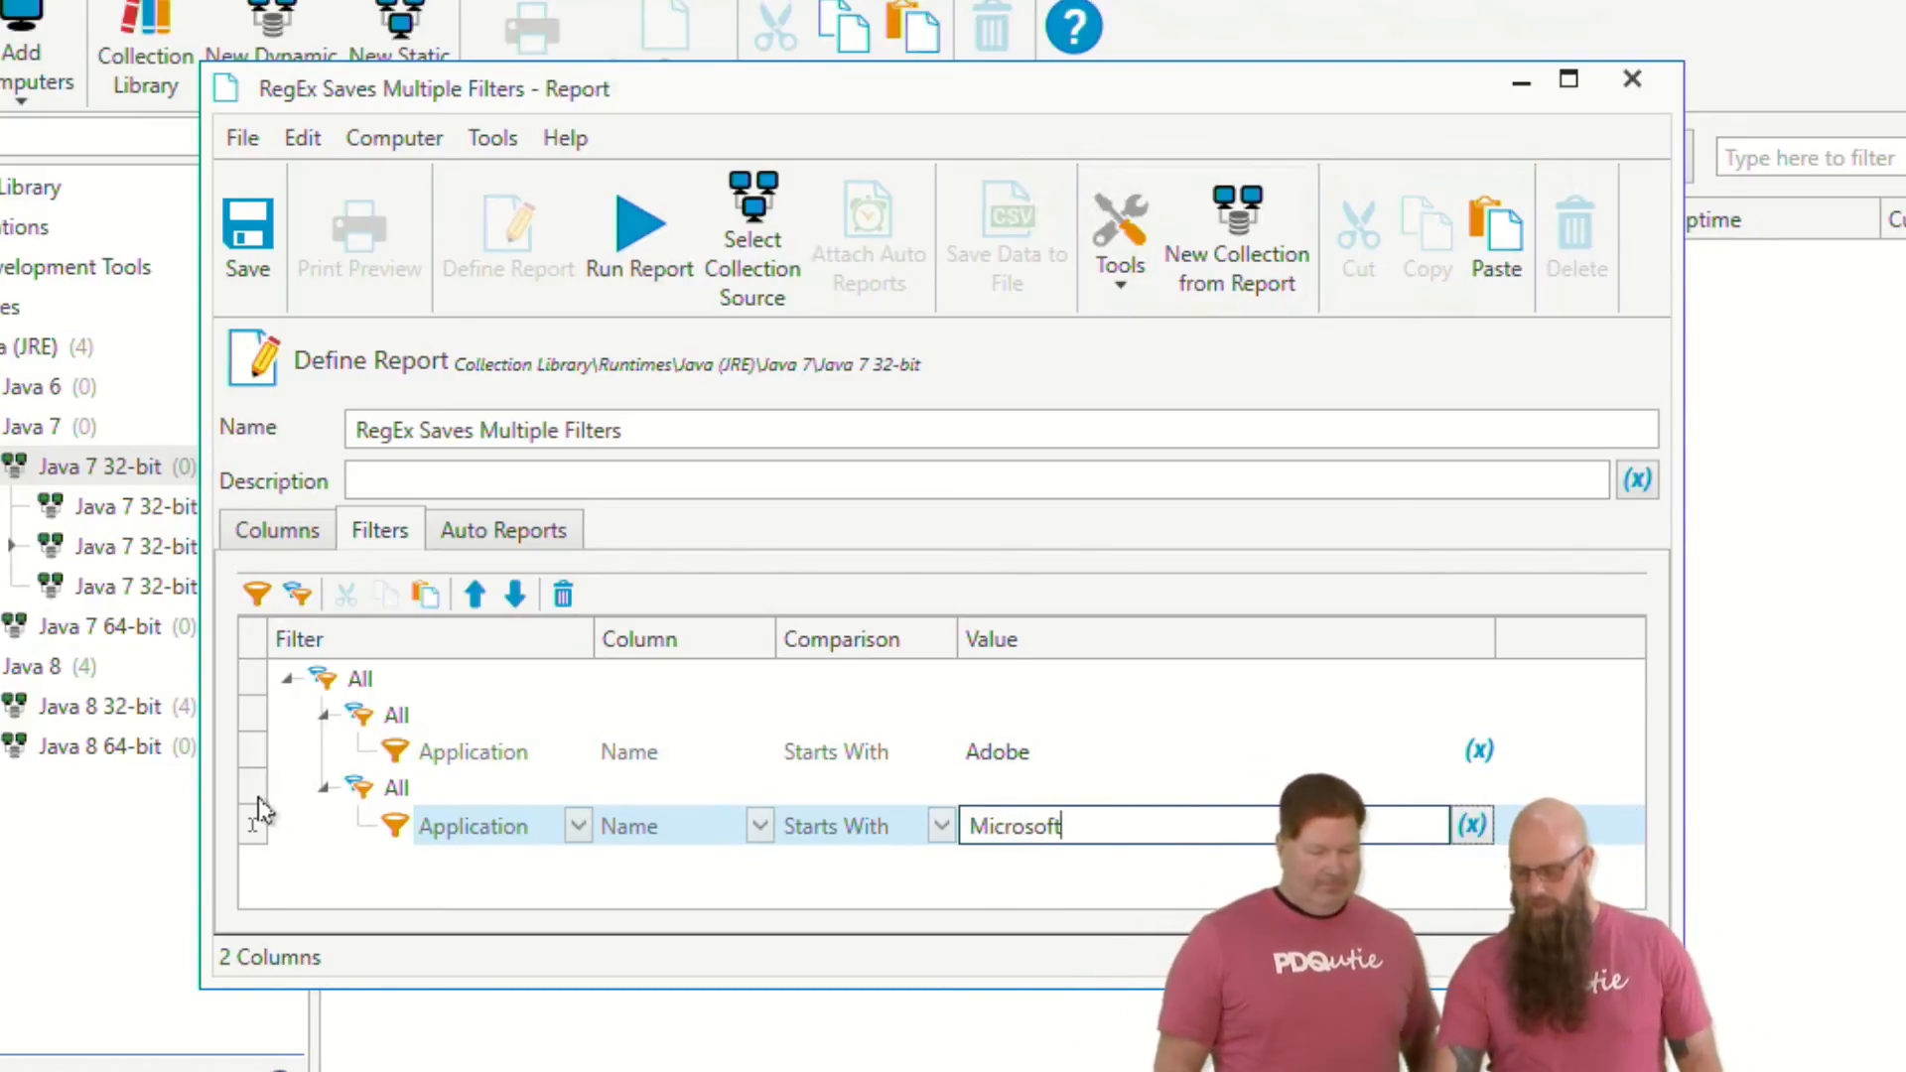
- Delete the Microsoft filter group, move the Adobe filter up to the root All group, and remove the emptied nested group
left_click(257, 797)
key("Delete")
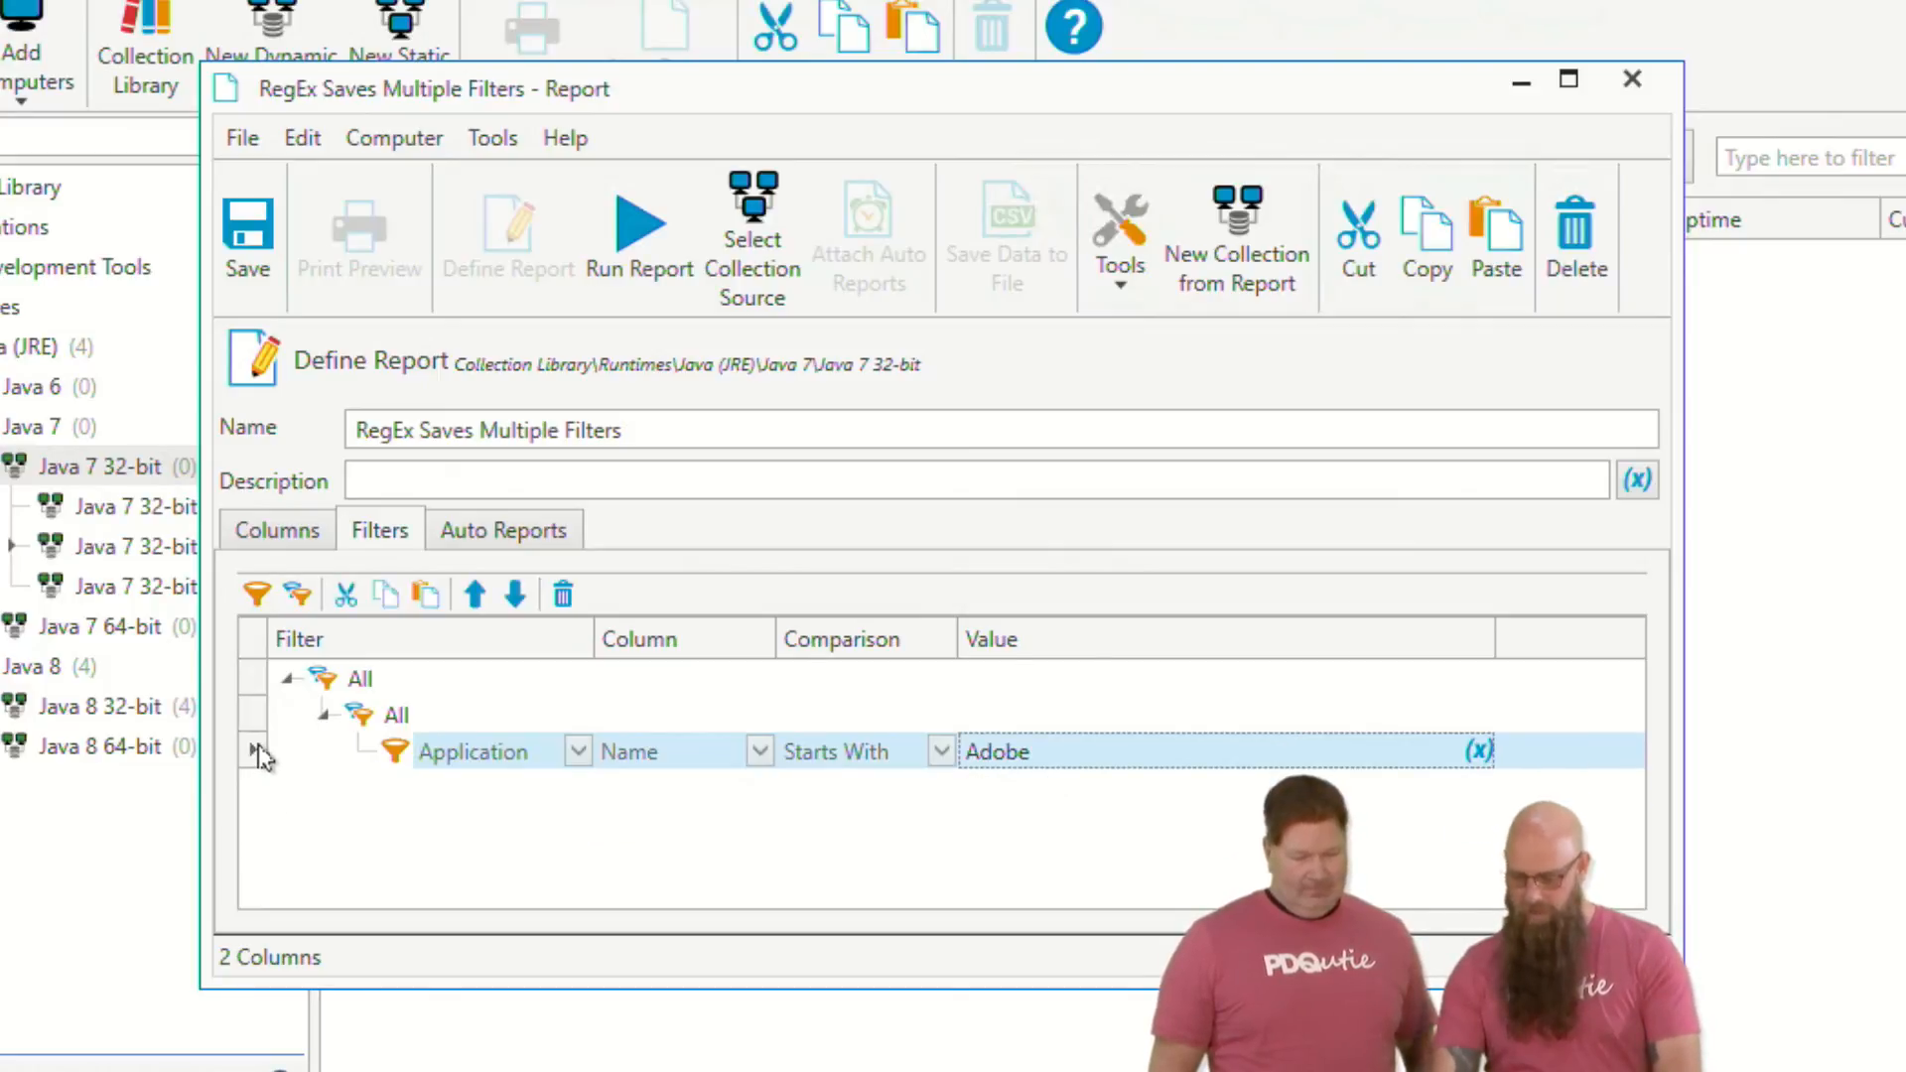
left_click(421, 754)
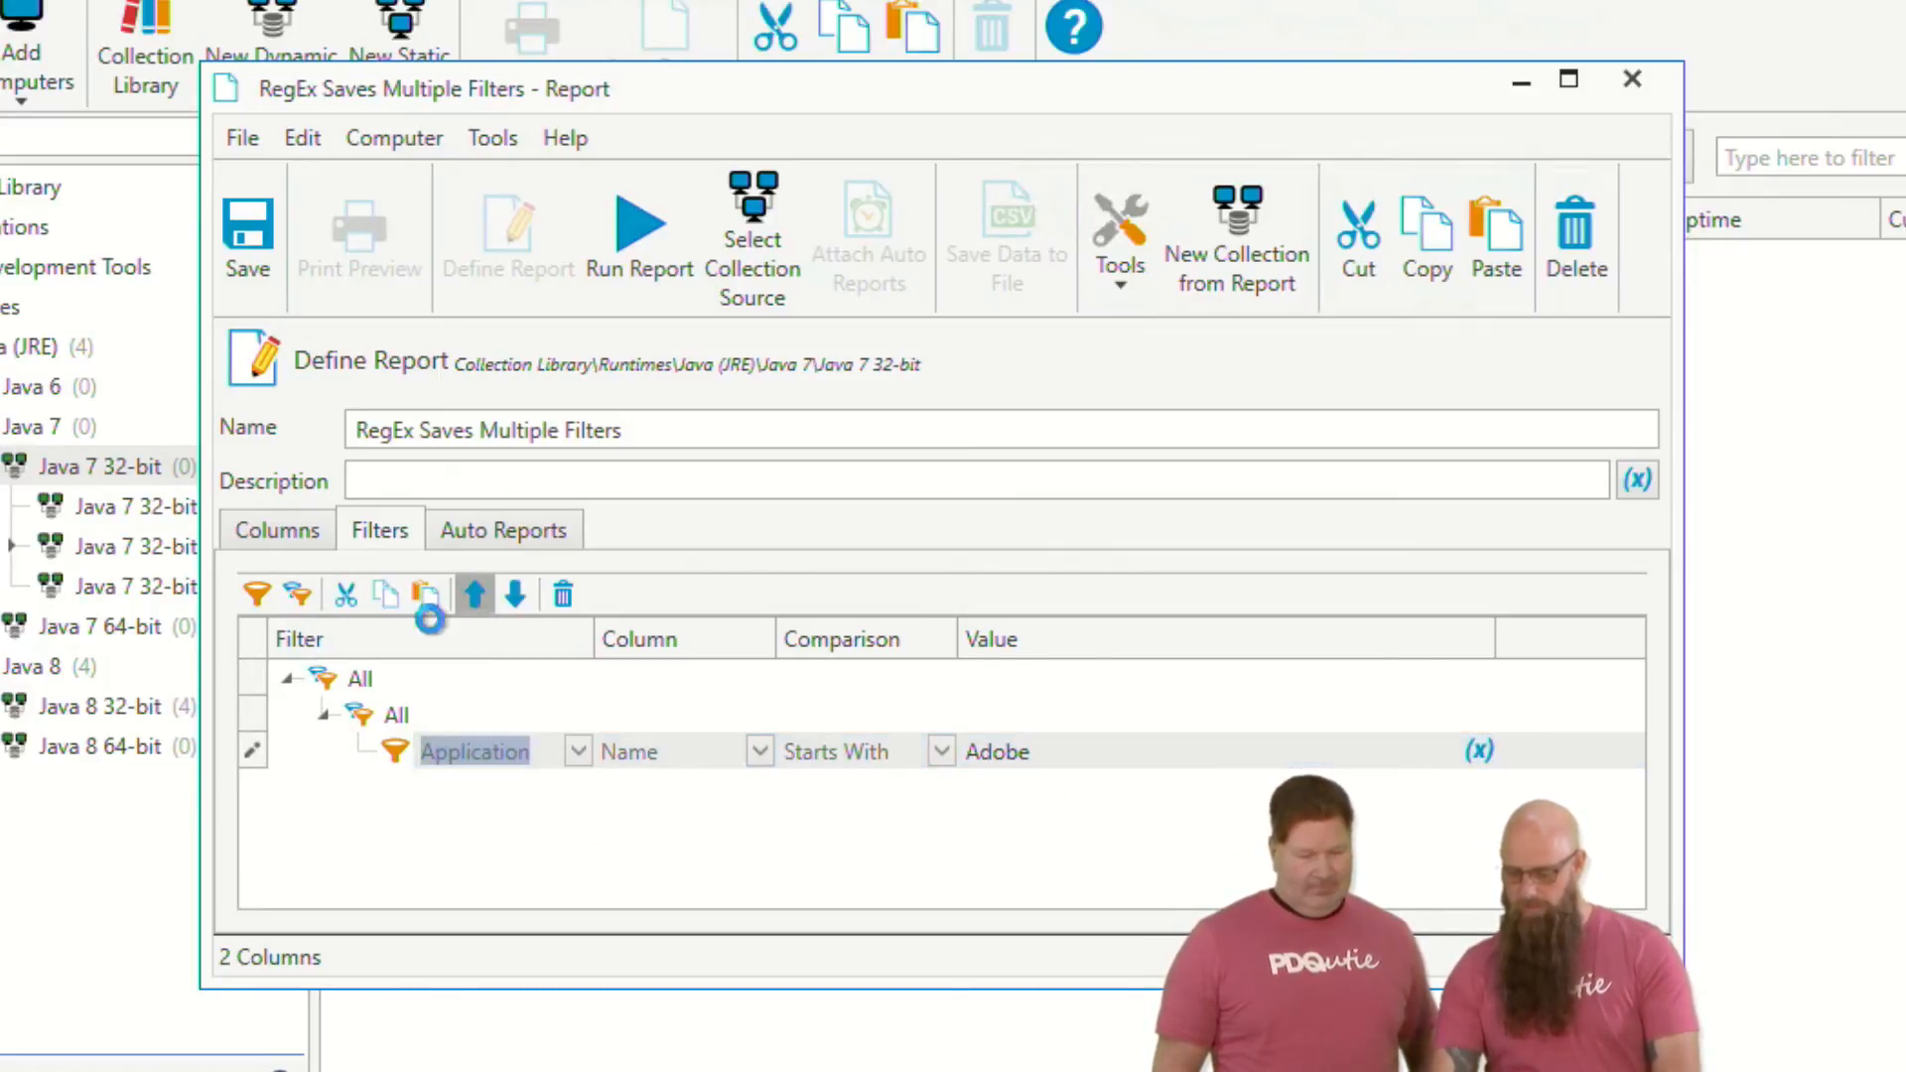
left_click(475, 594)
left_click(256, 755)
key("Delete")
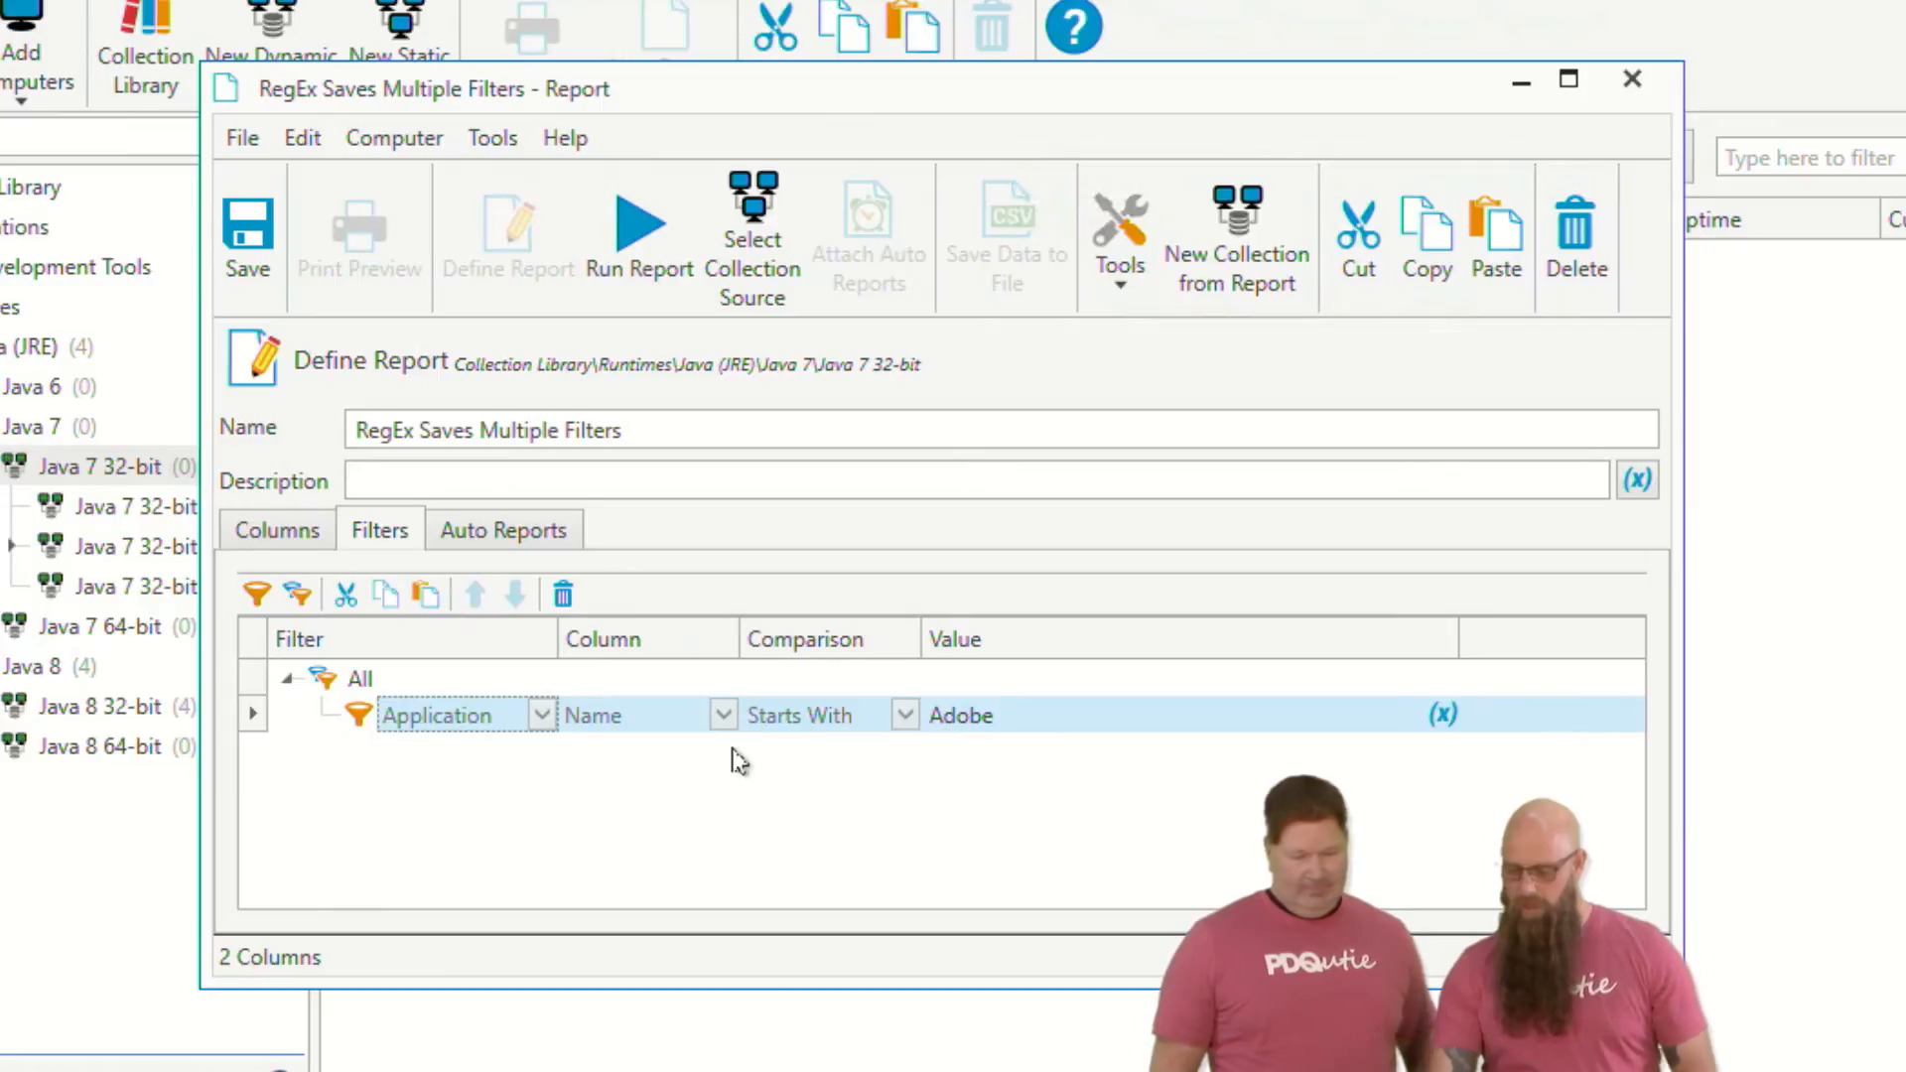
- Change the Adobe filter's comparison to Matches Expression and set its value to "^Adobe|^Microsoft"
left_click(905, 716)
scroll(784, 1003, "down", 2)
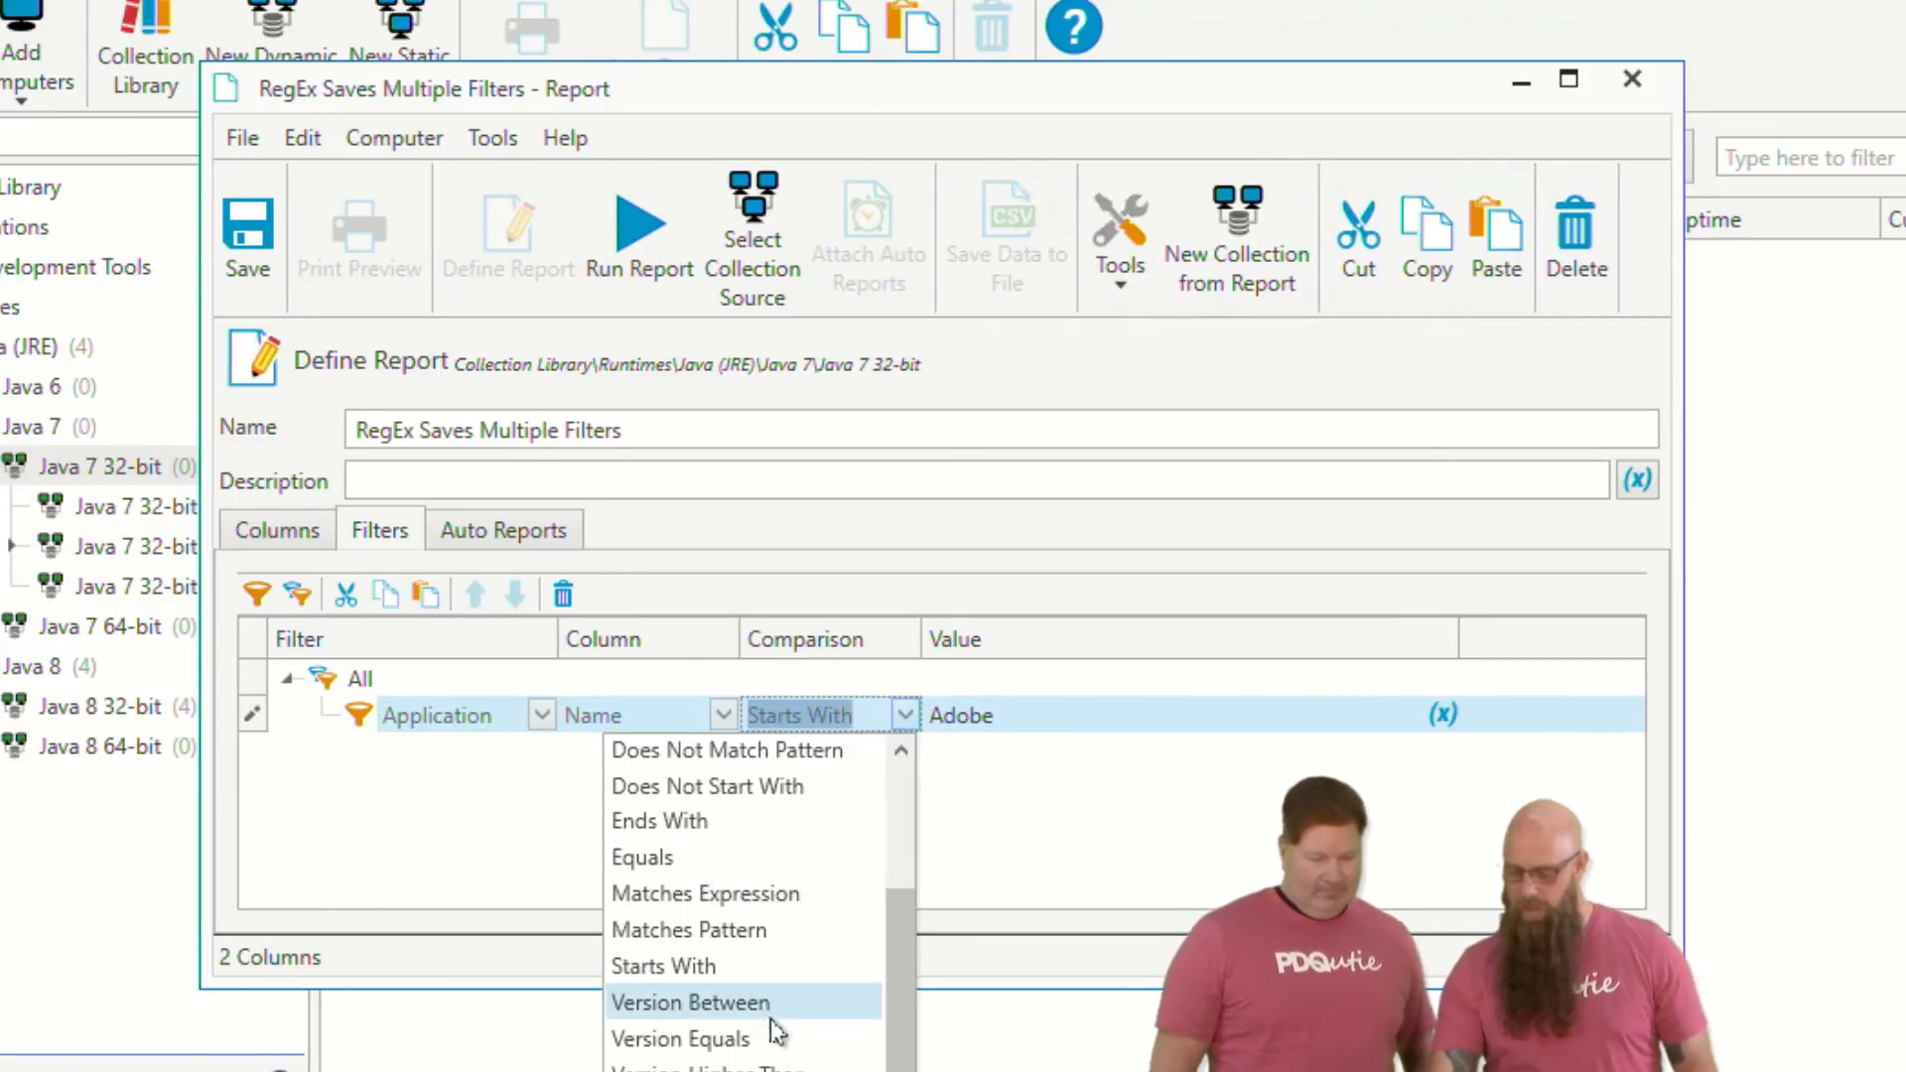
left_click(769, 894)
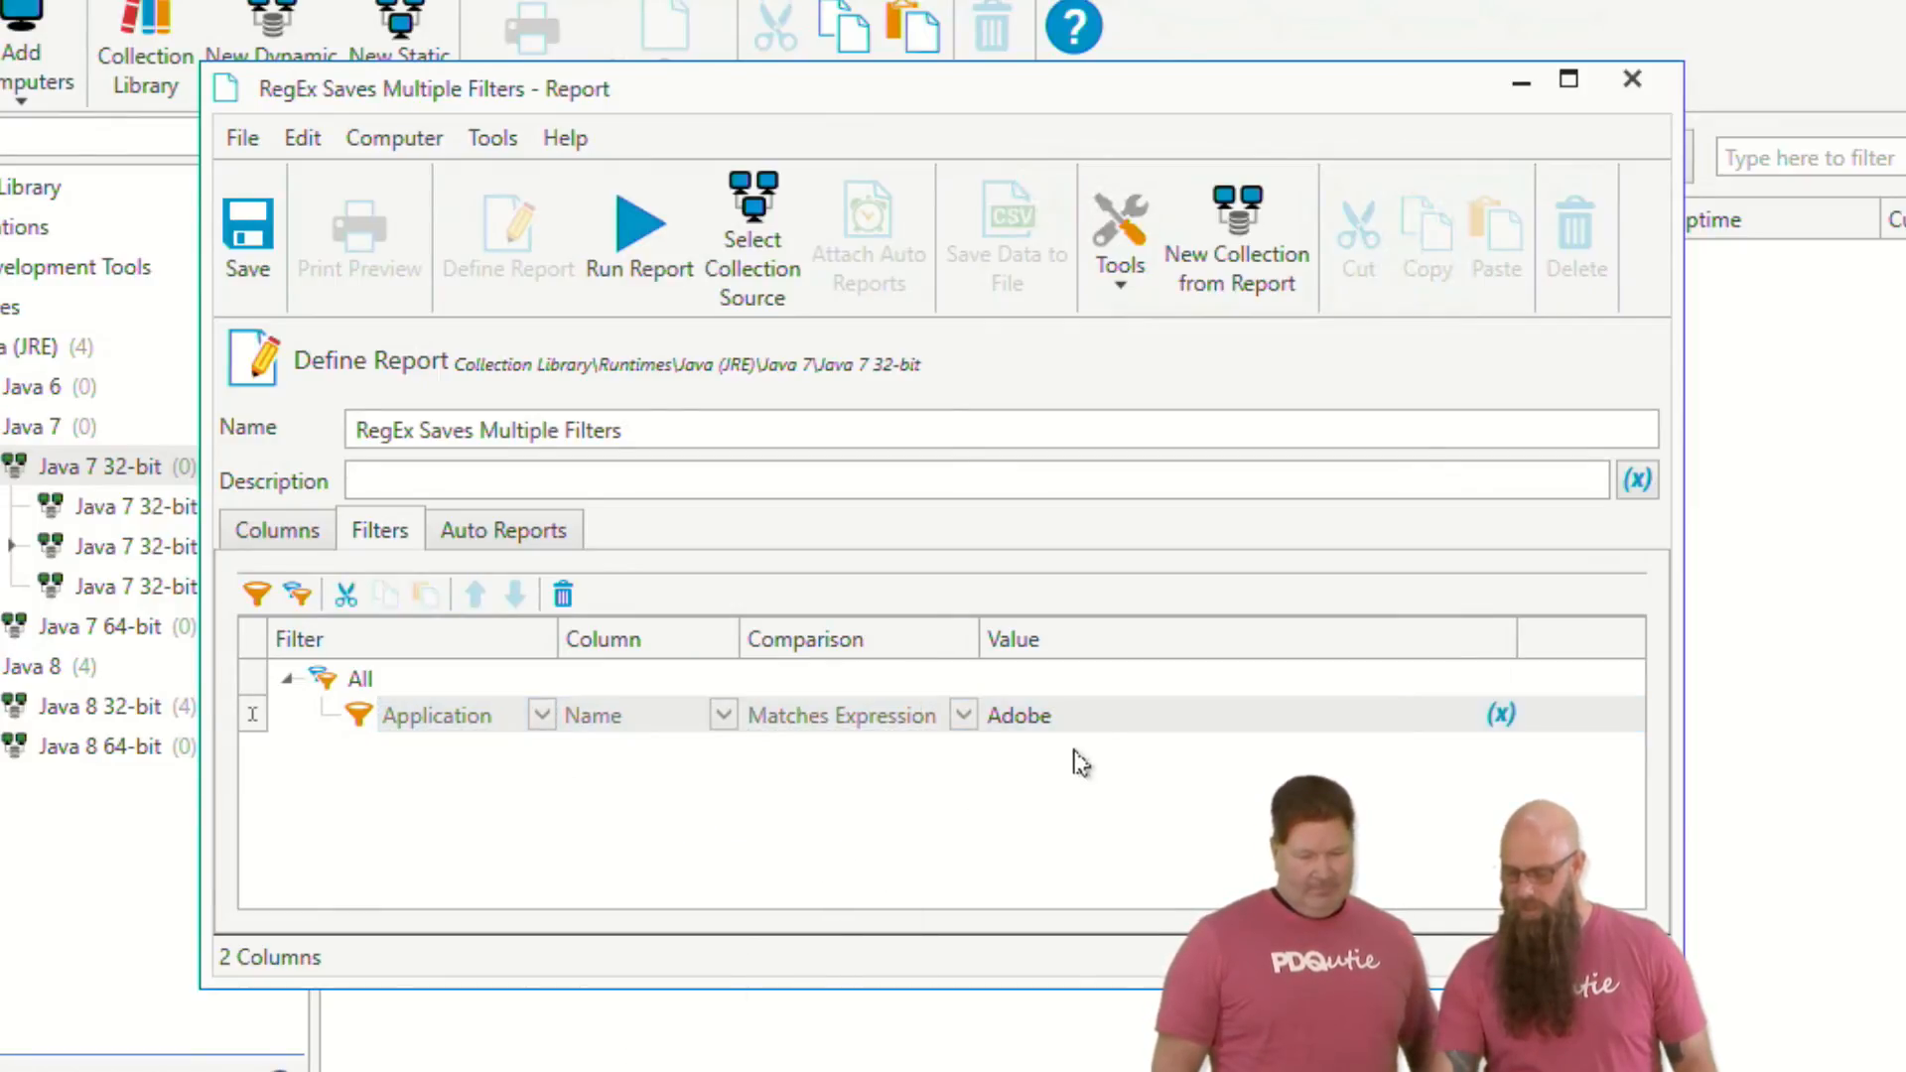
left_click(1095, 724)
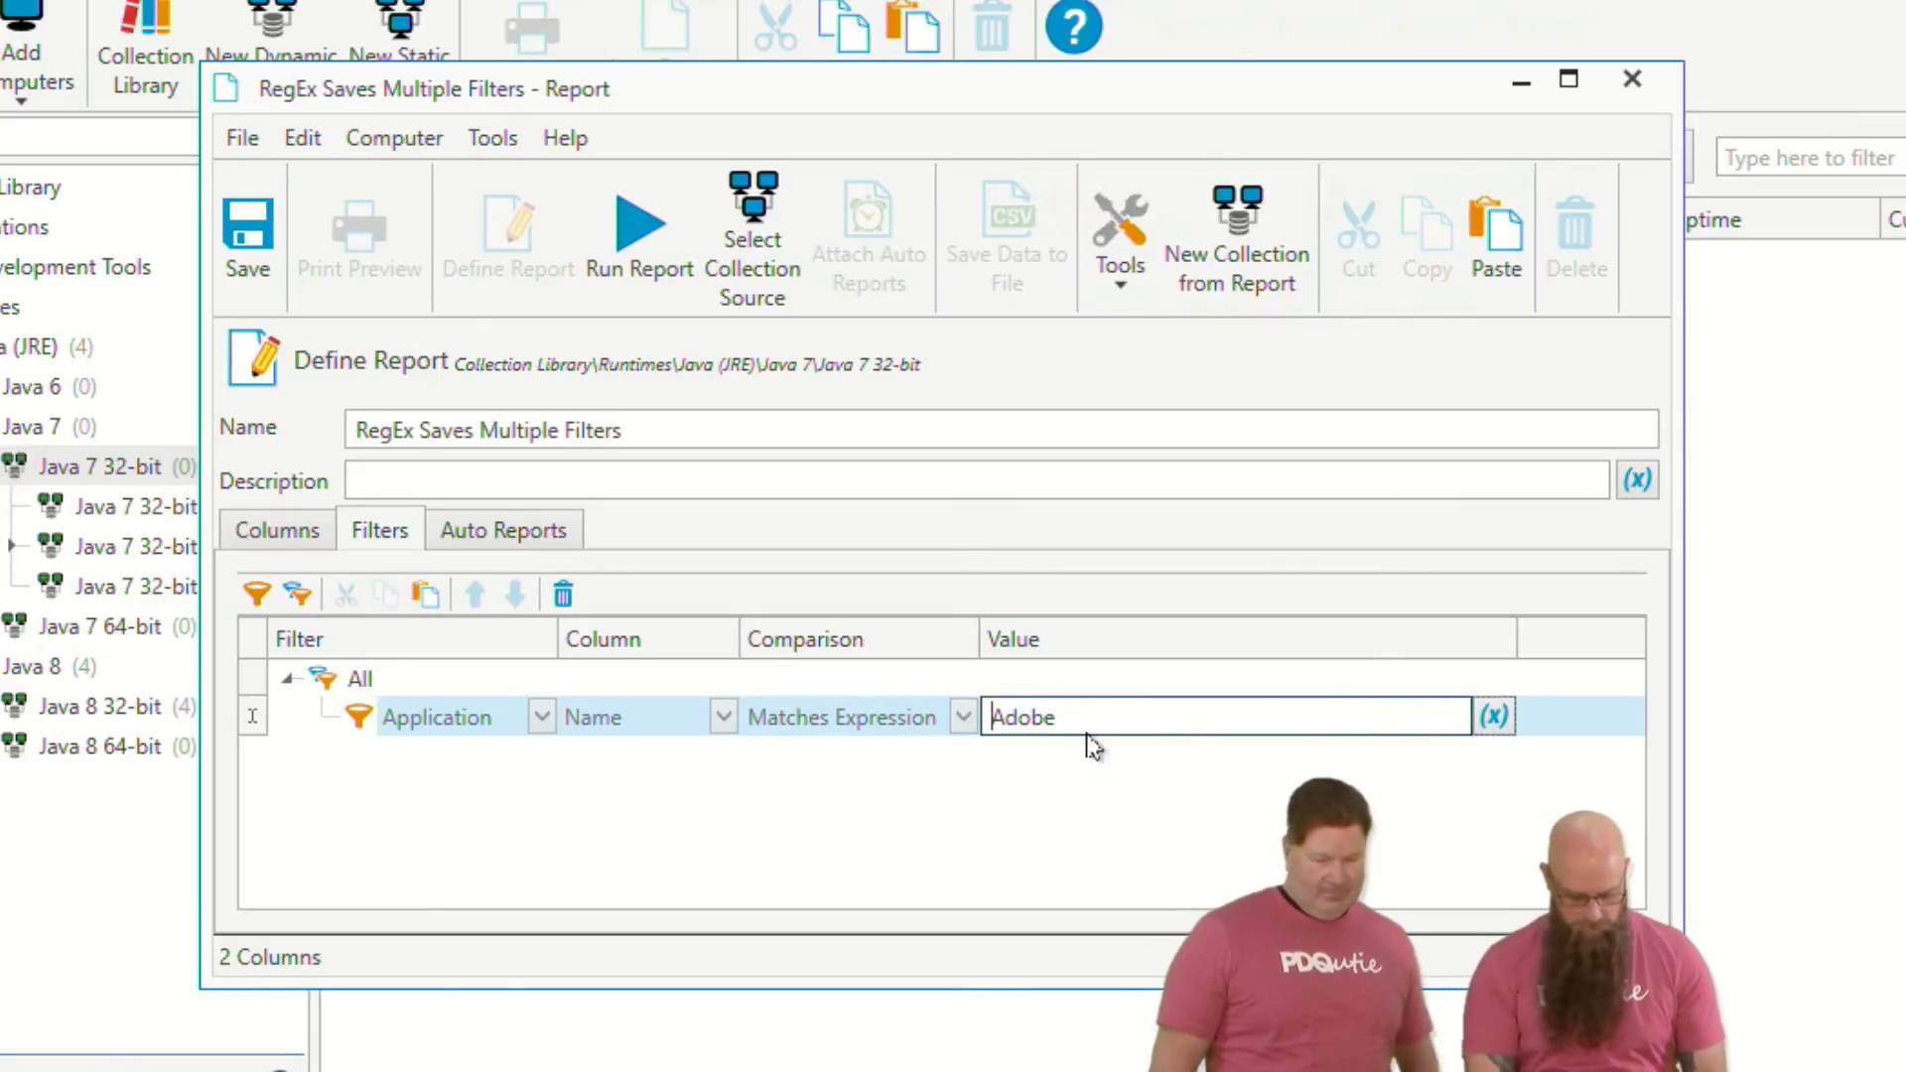
type("^")
key("End")
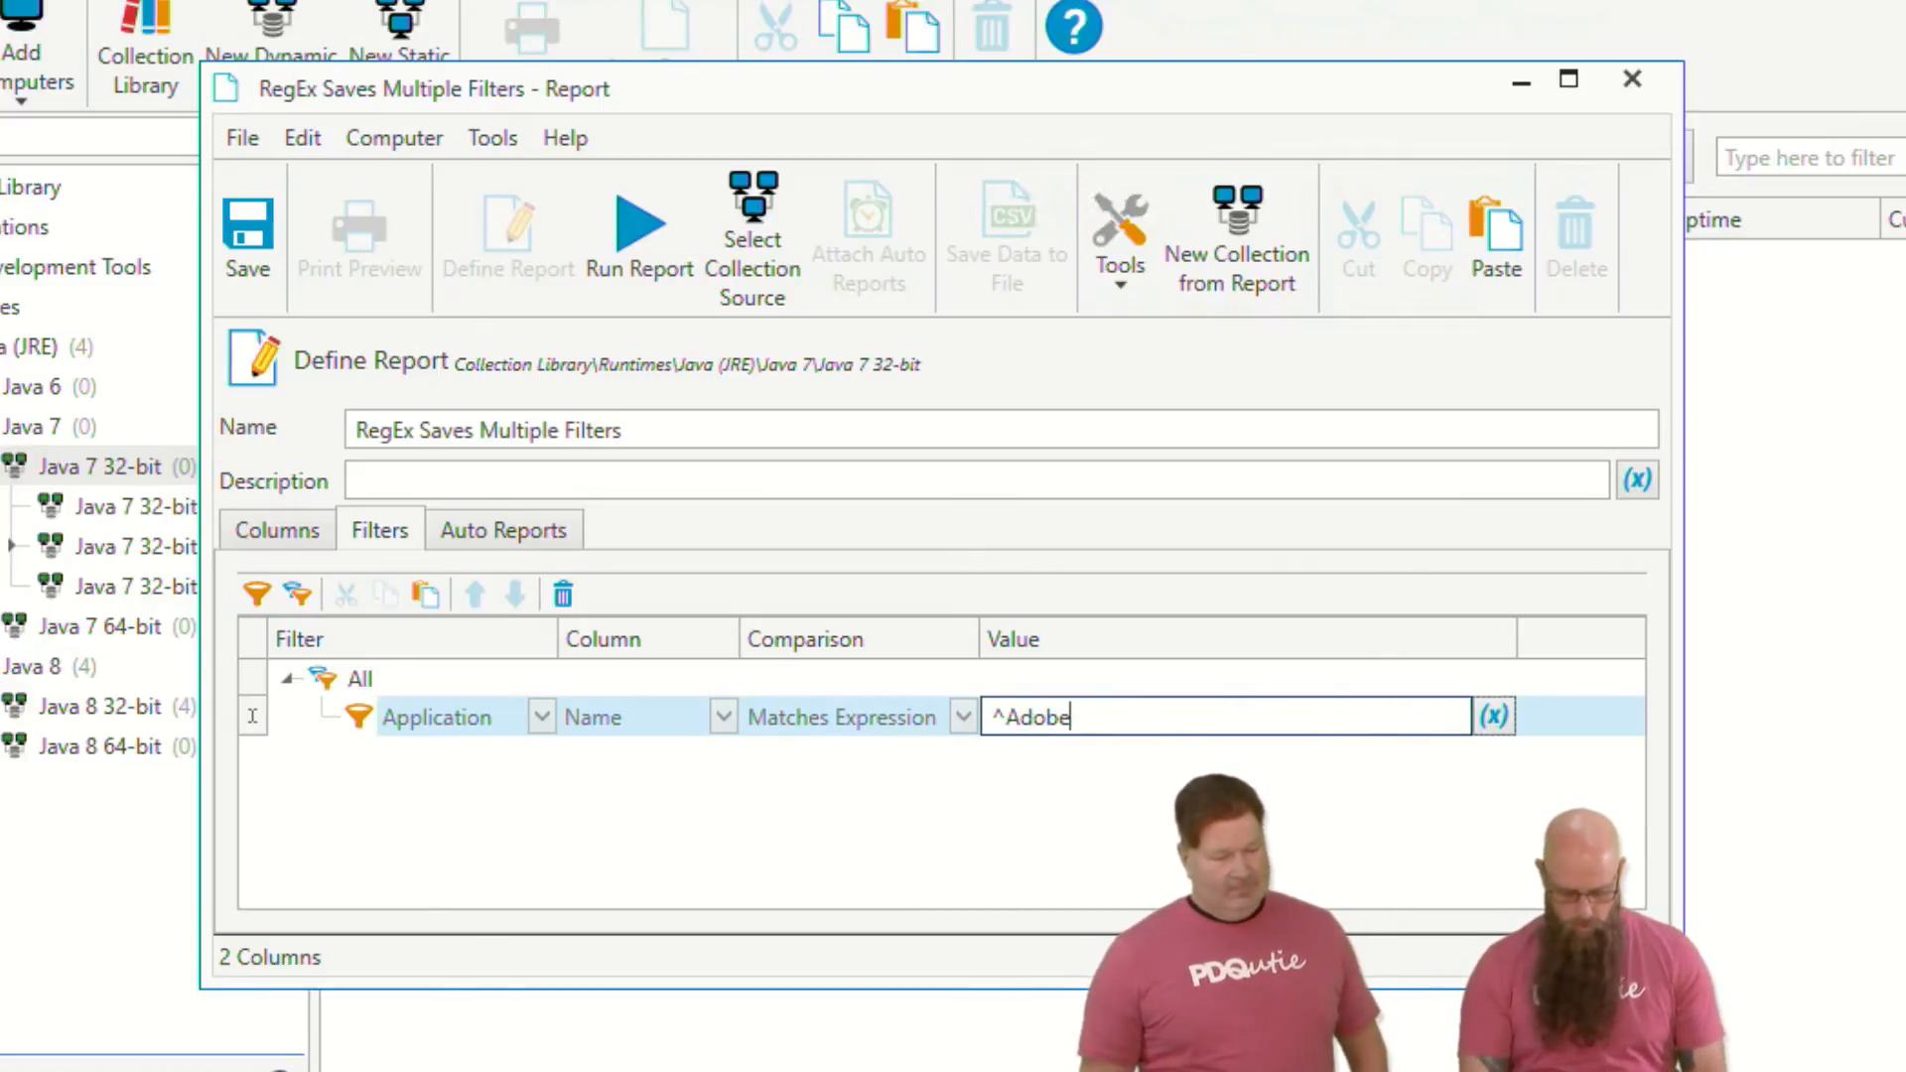
type("|")
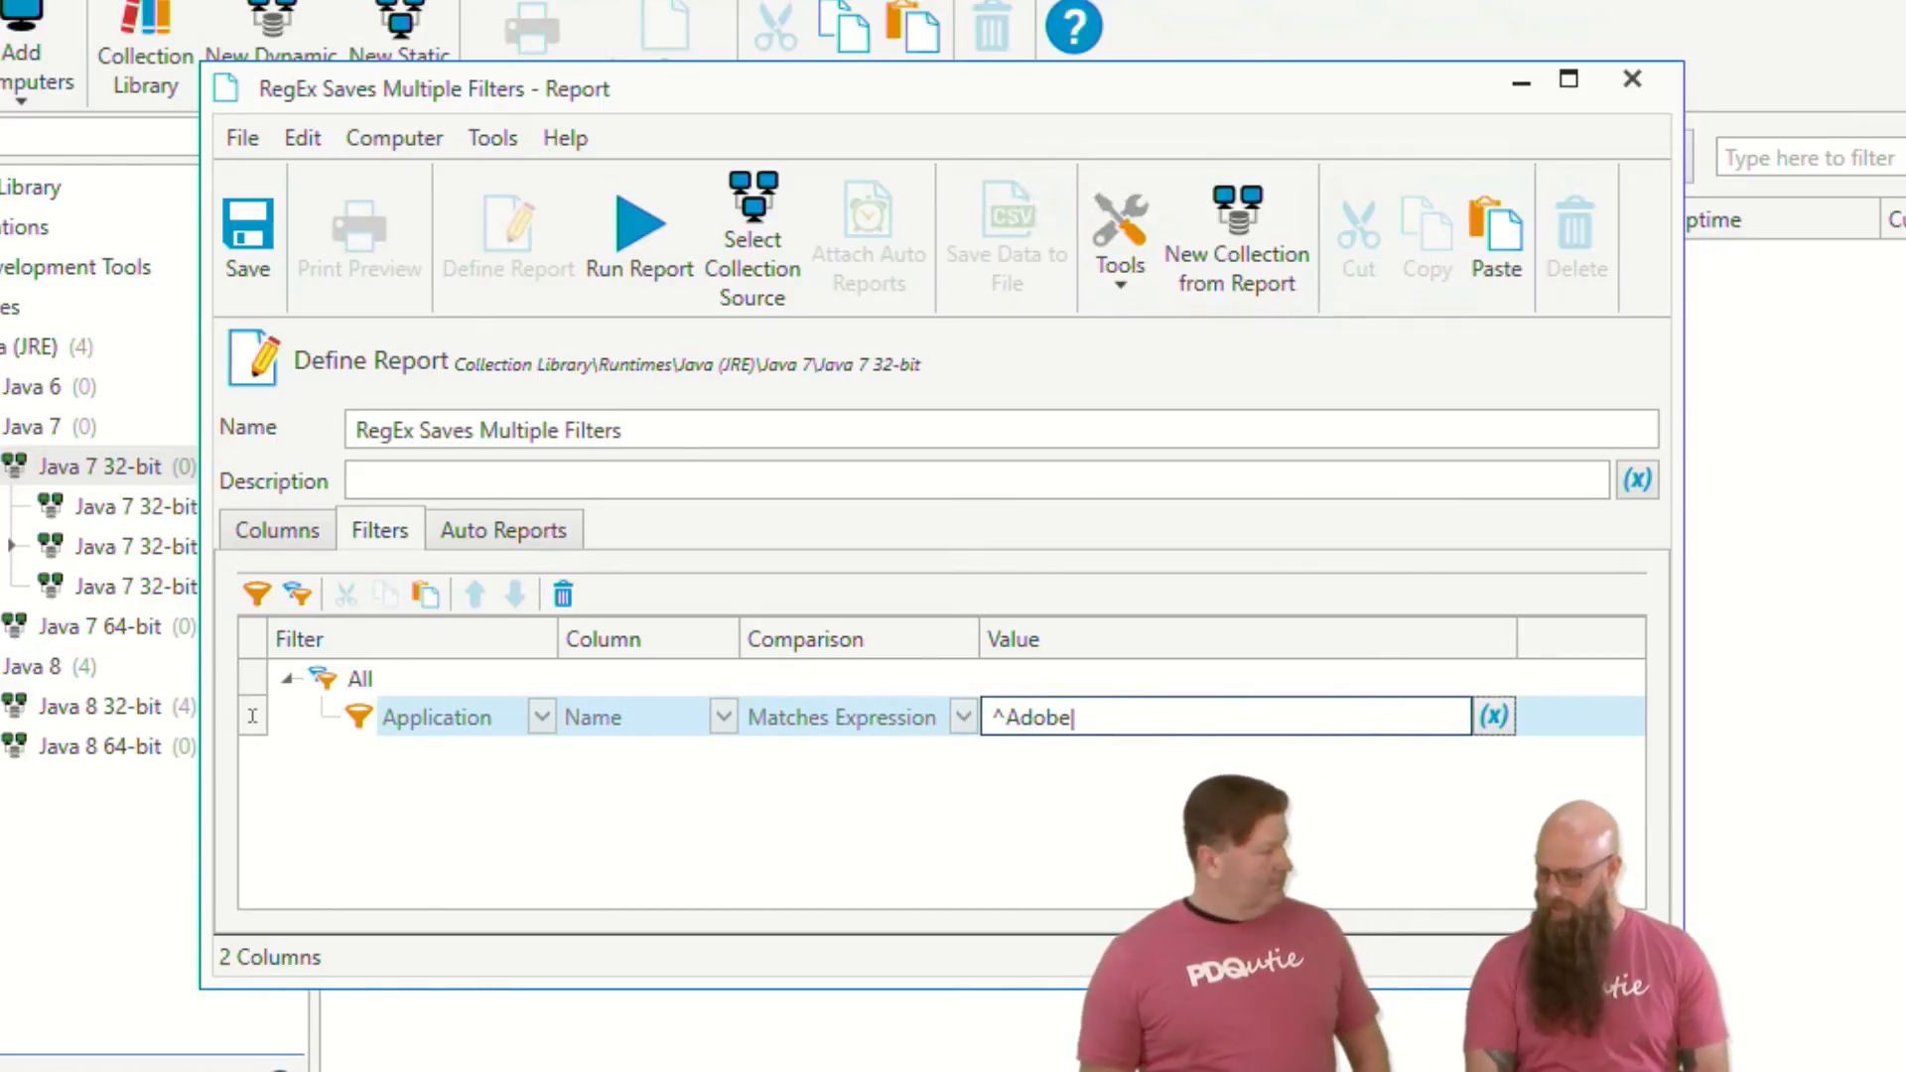
type("^")
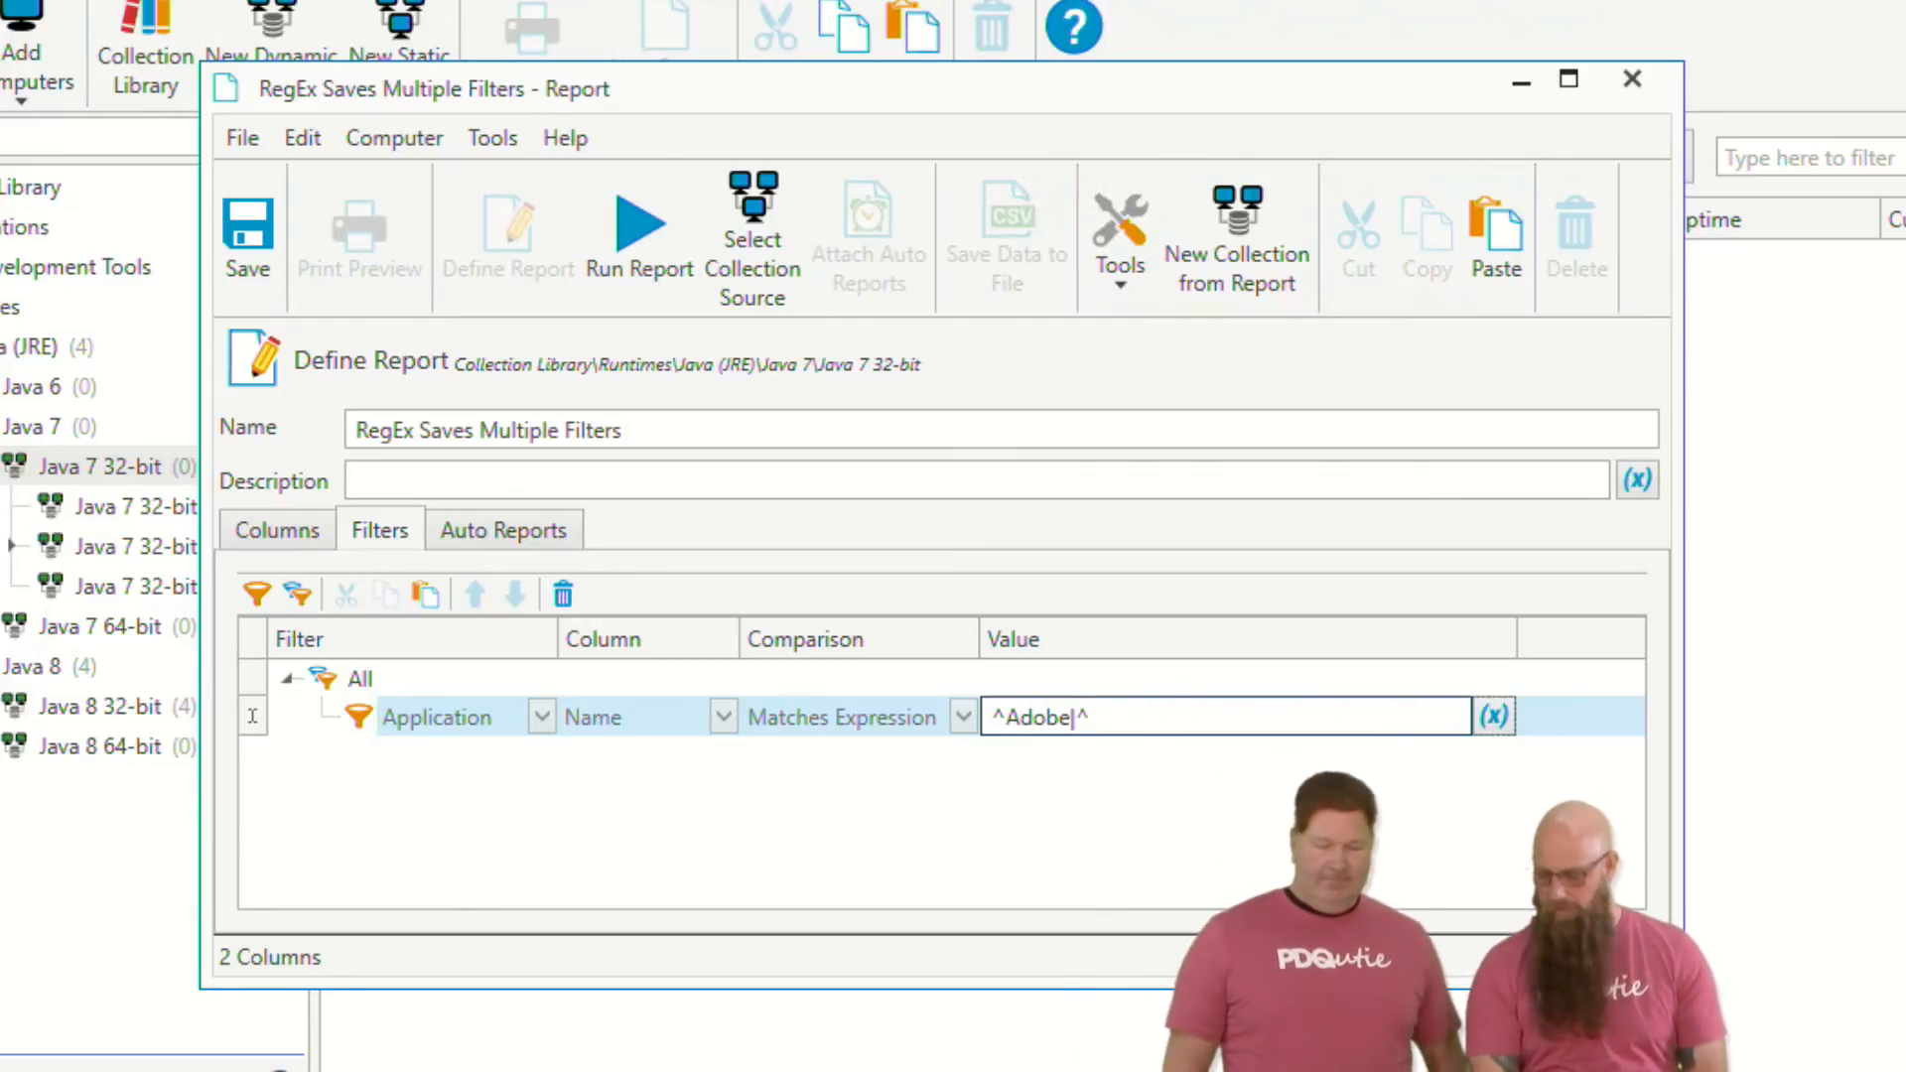
type("Microsoft")
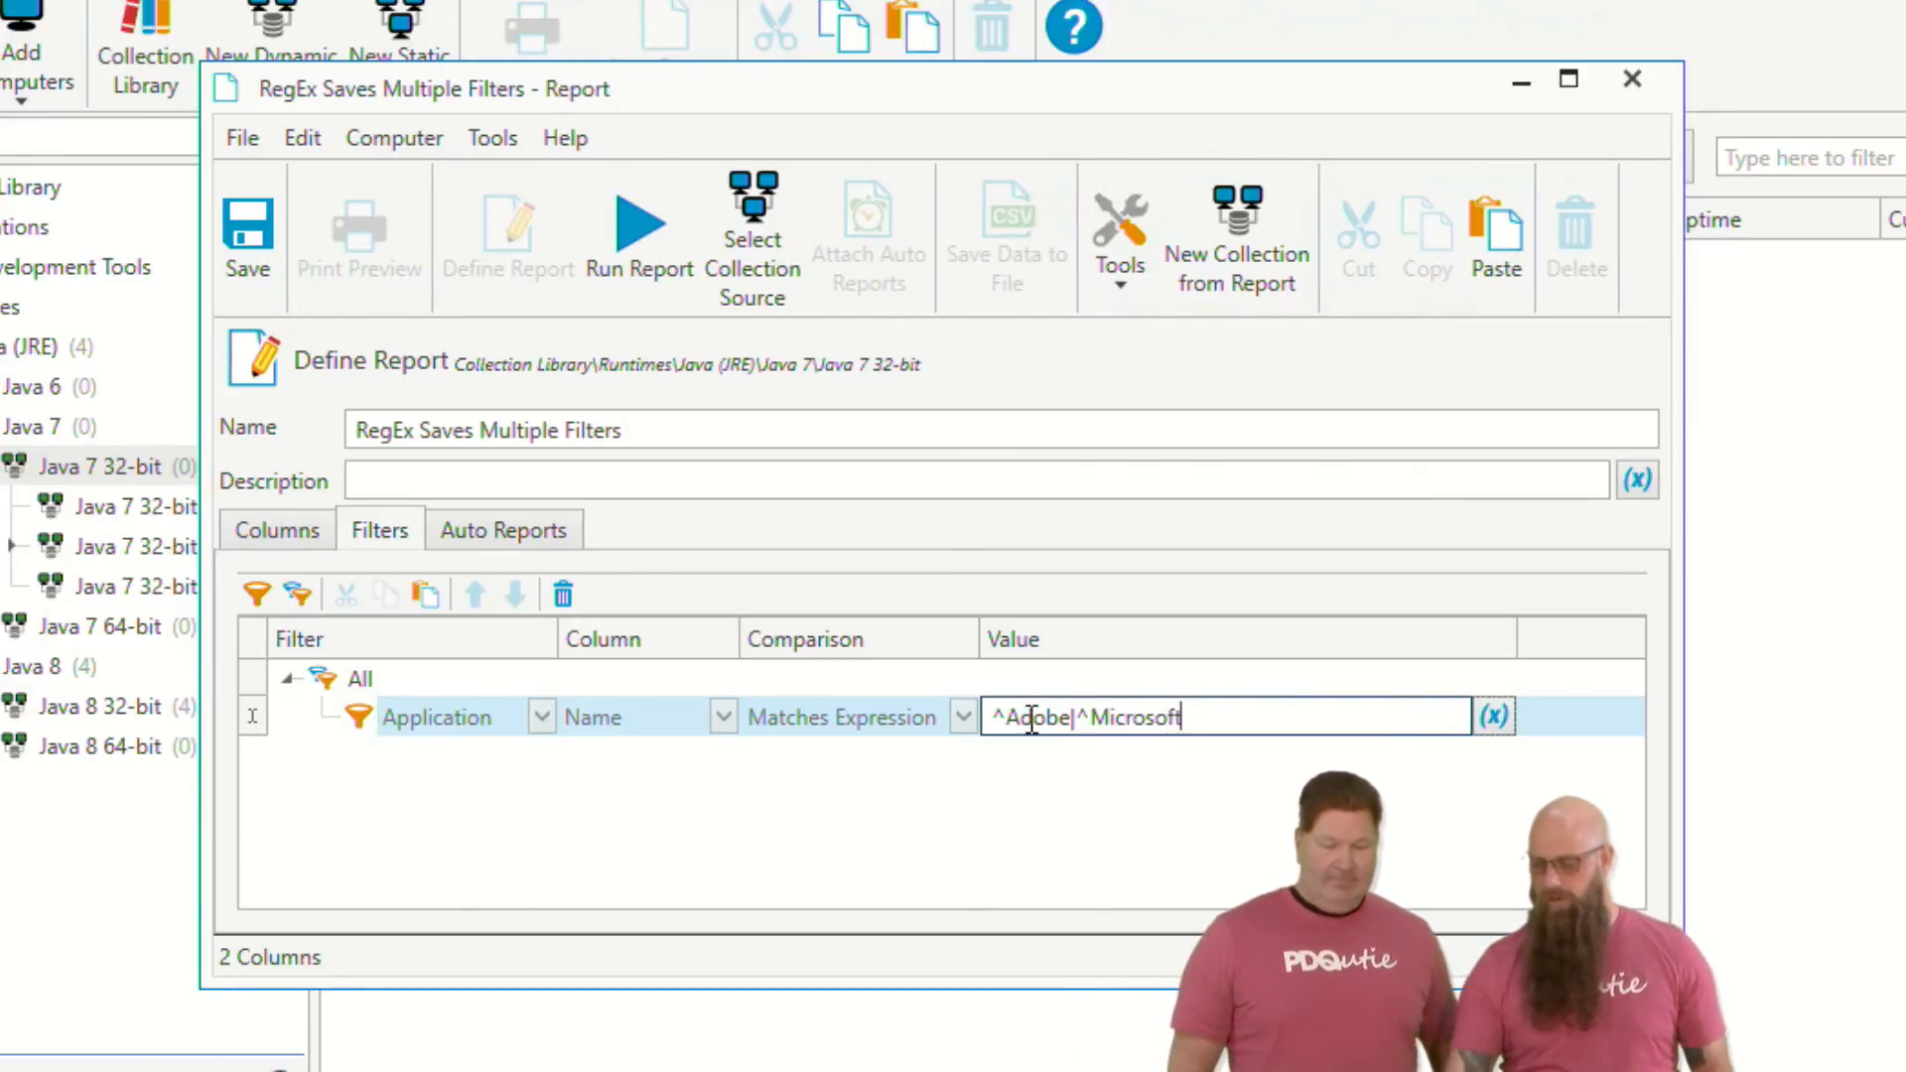
- Run the report and change its collection source to All Computers
left_click(623, 256)
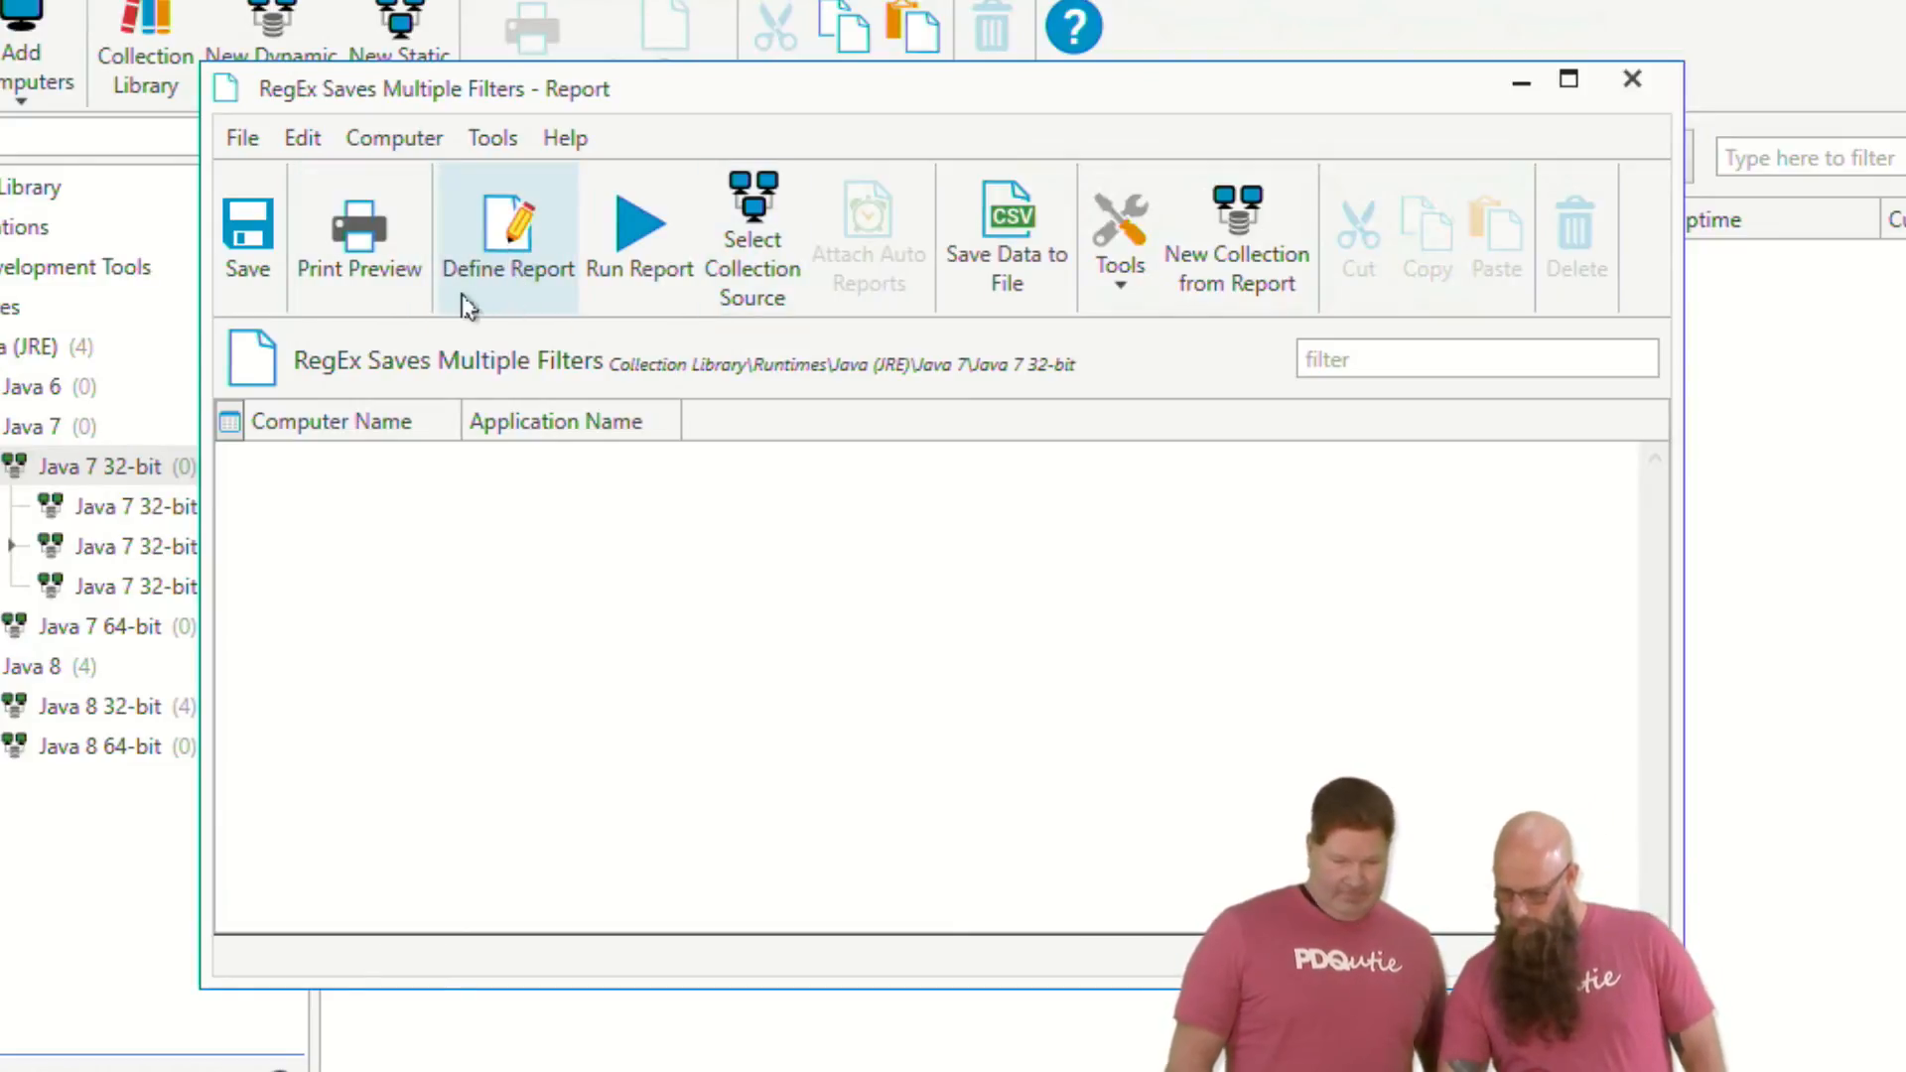
left_click(719, 278)
scroll(616, 440, "up", 4)
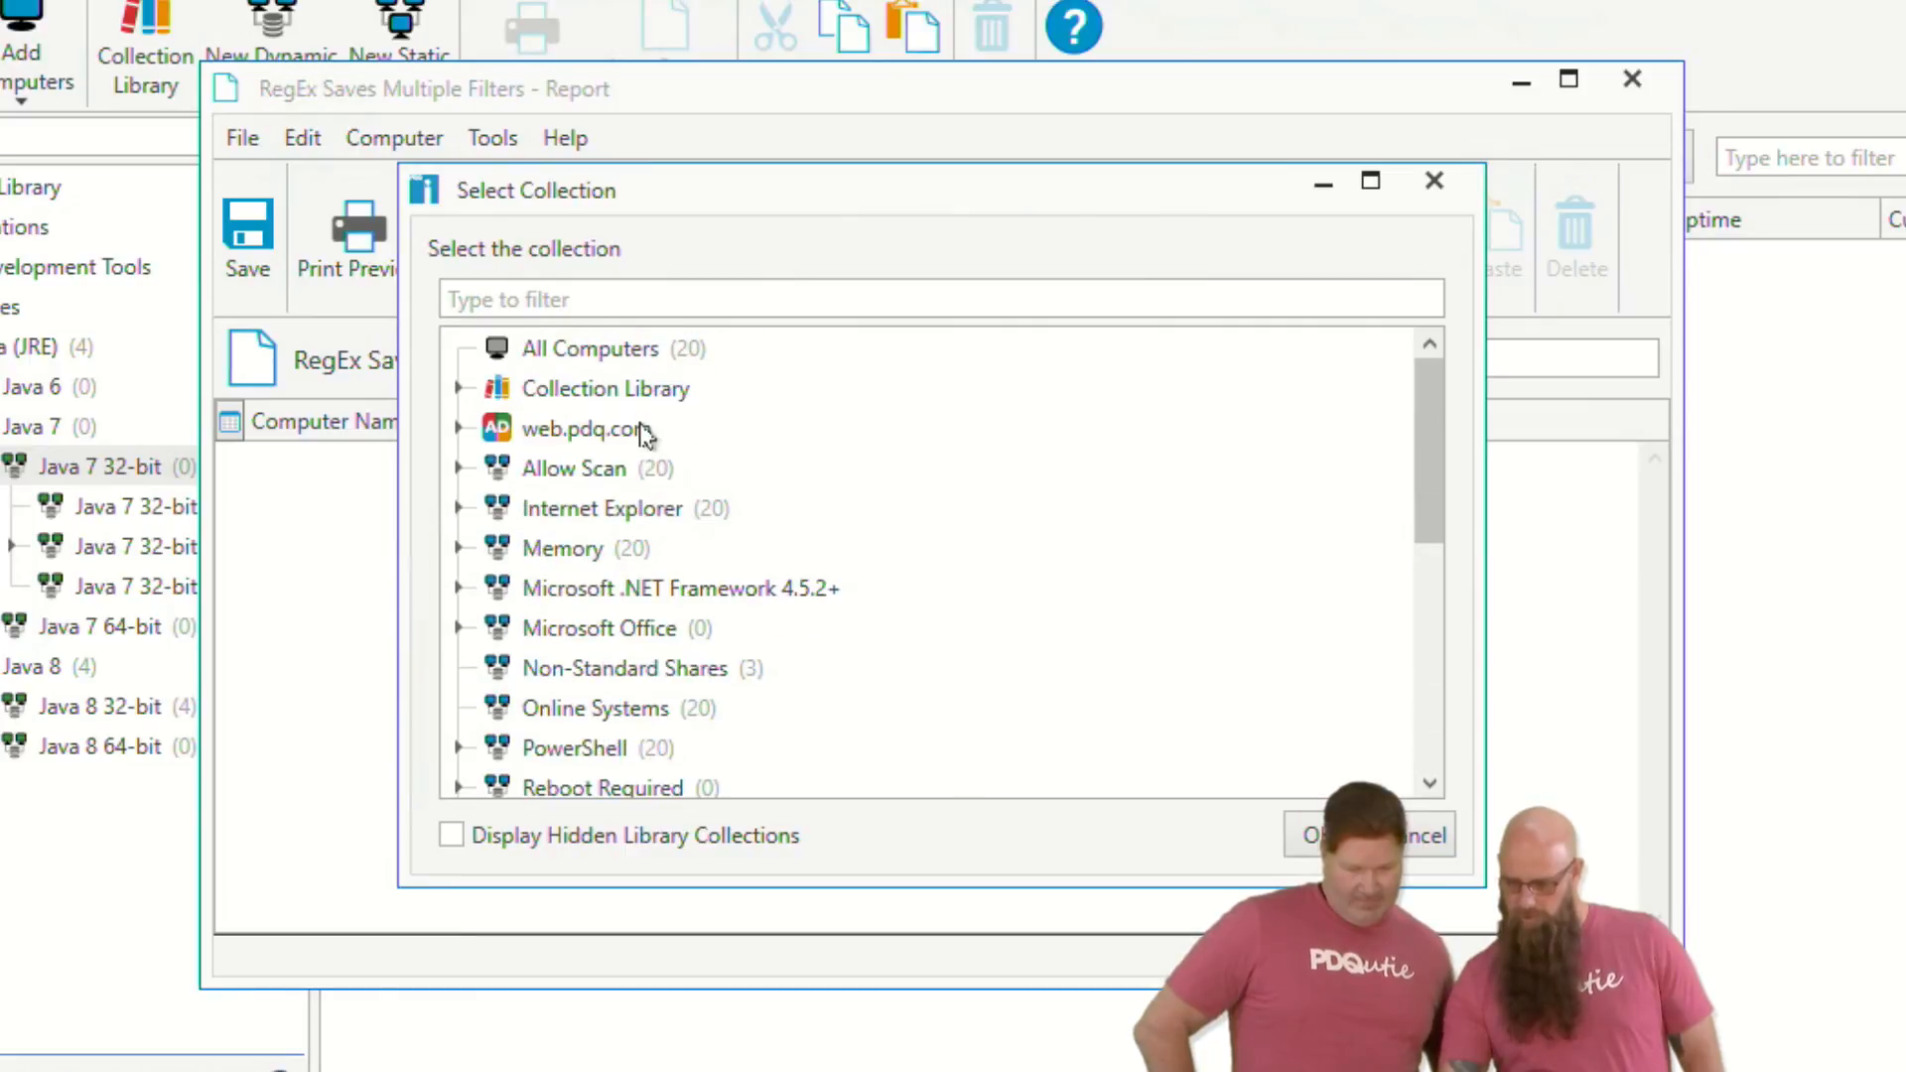
left_click(573, 357)
left_click(1309, 834)
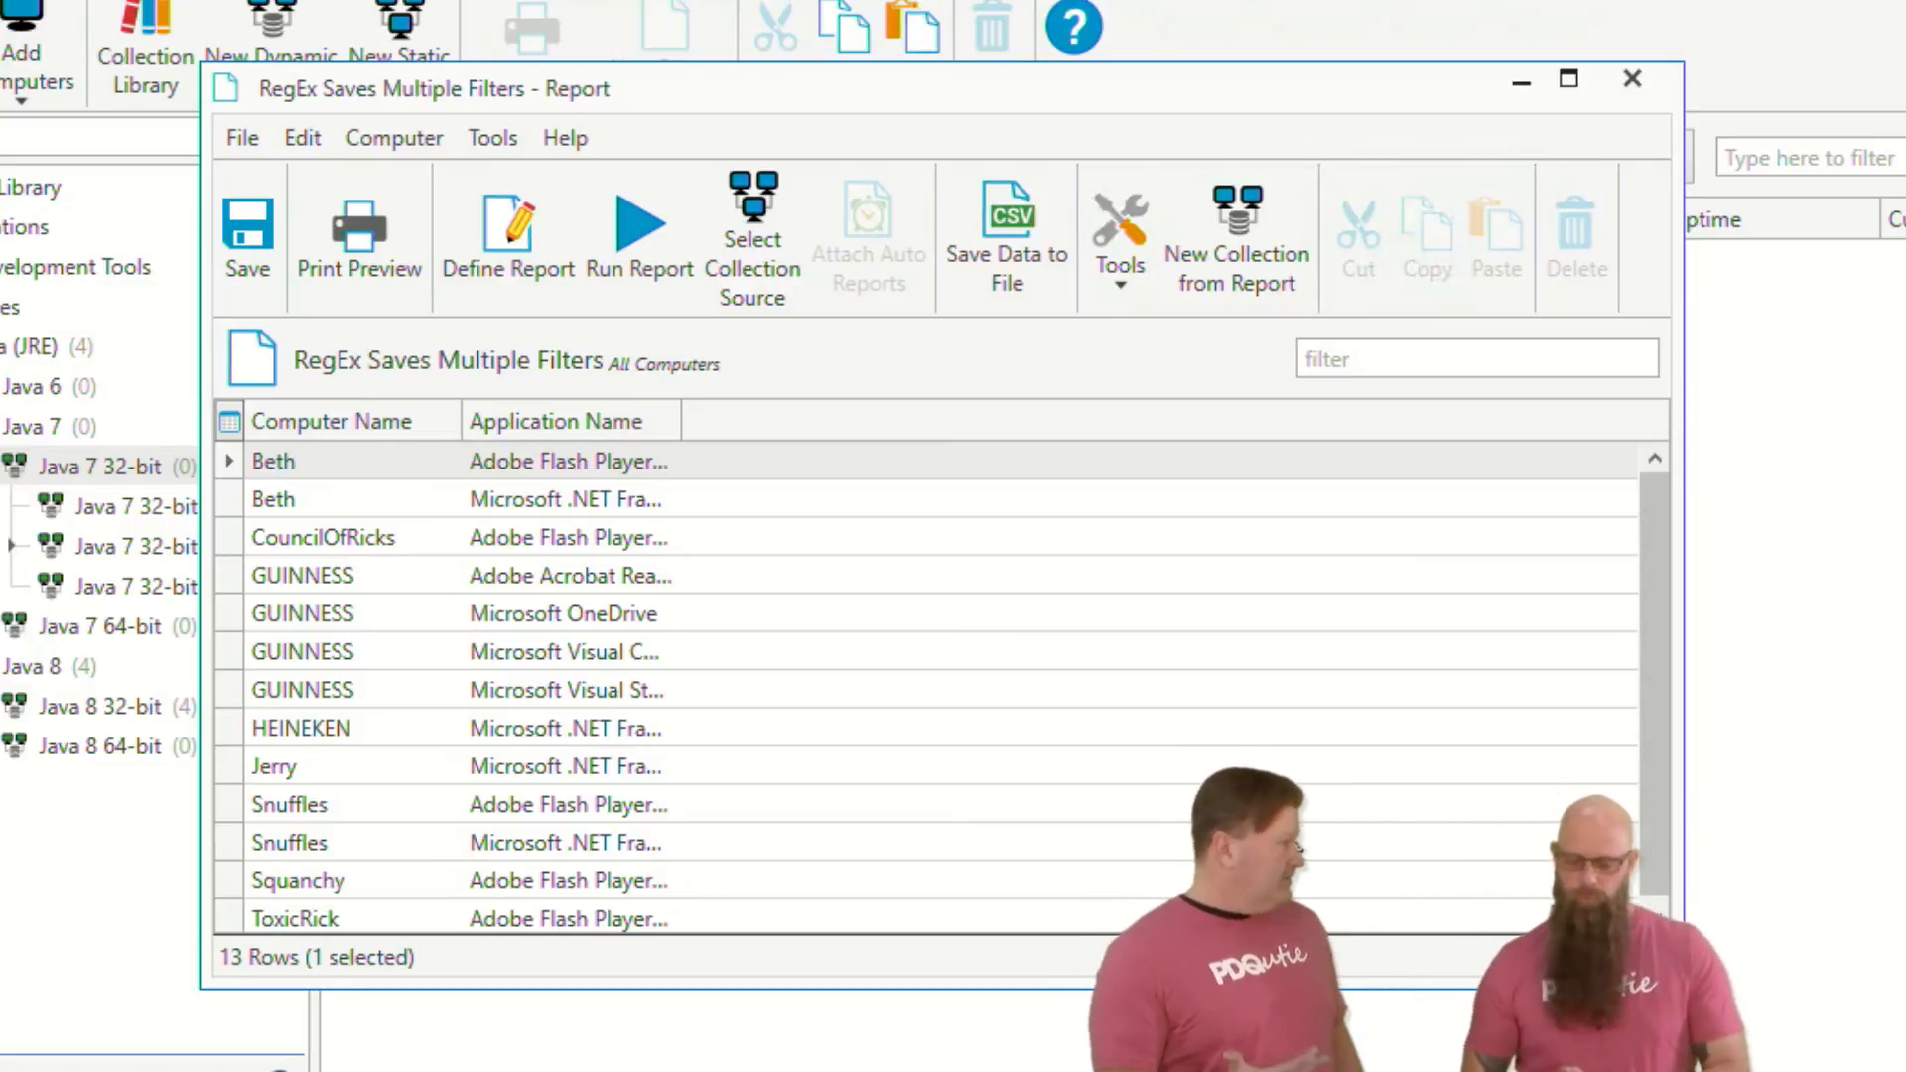
- Return to the report's definition, then start closing the report window and cancel to keep it open
left_click(514, 244)
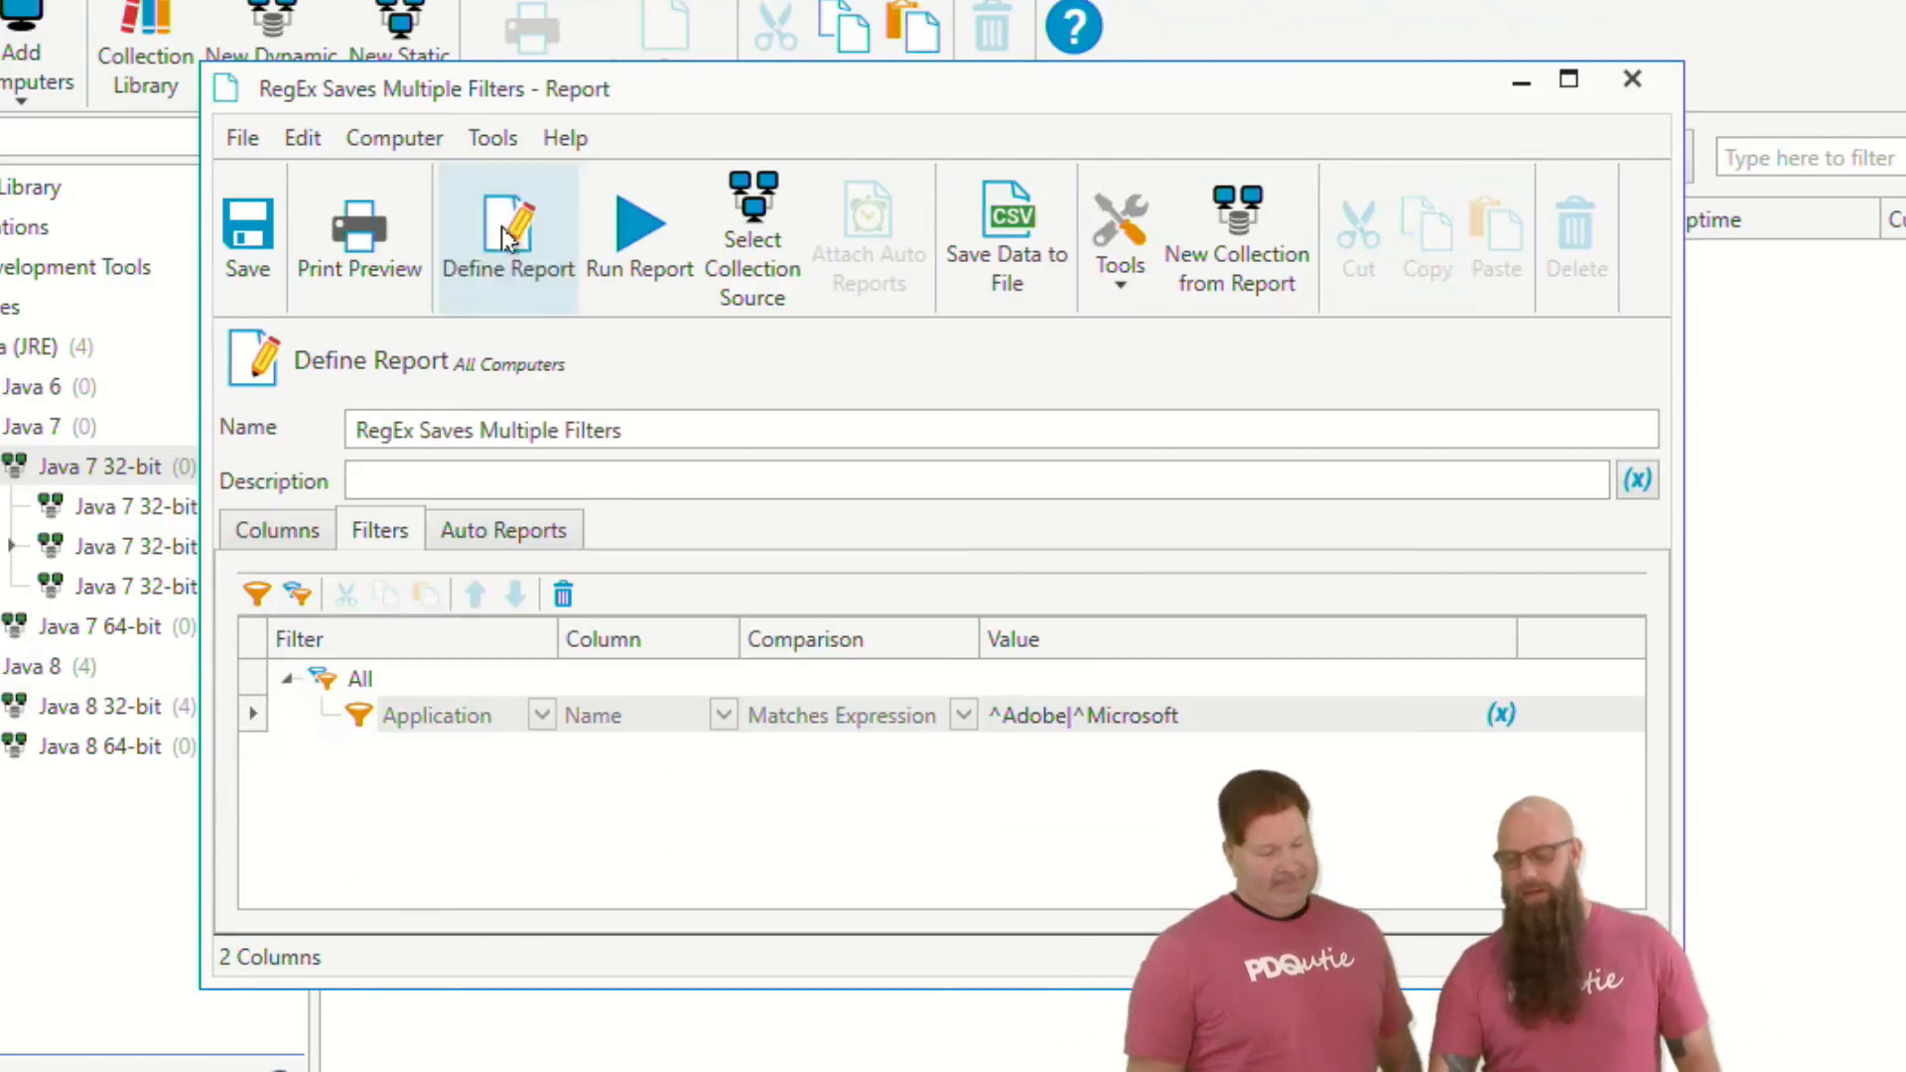
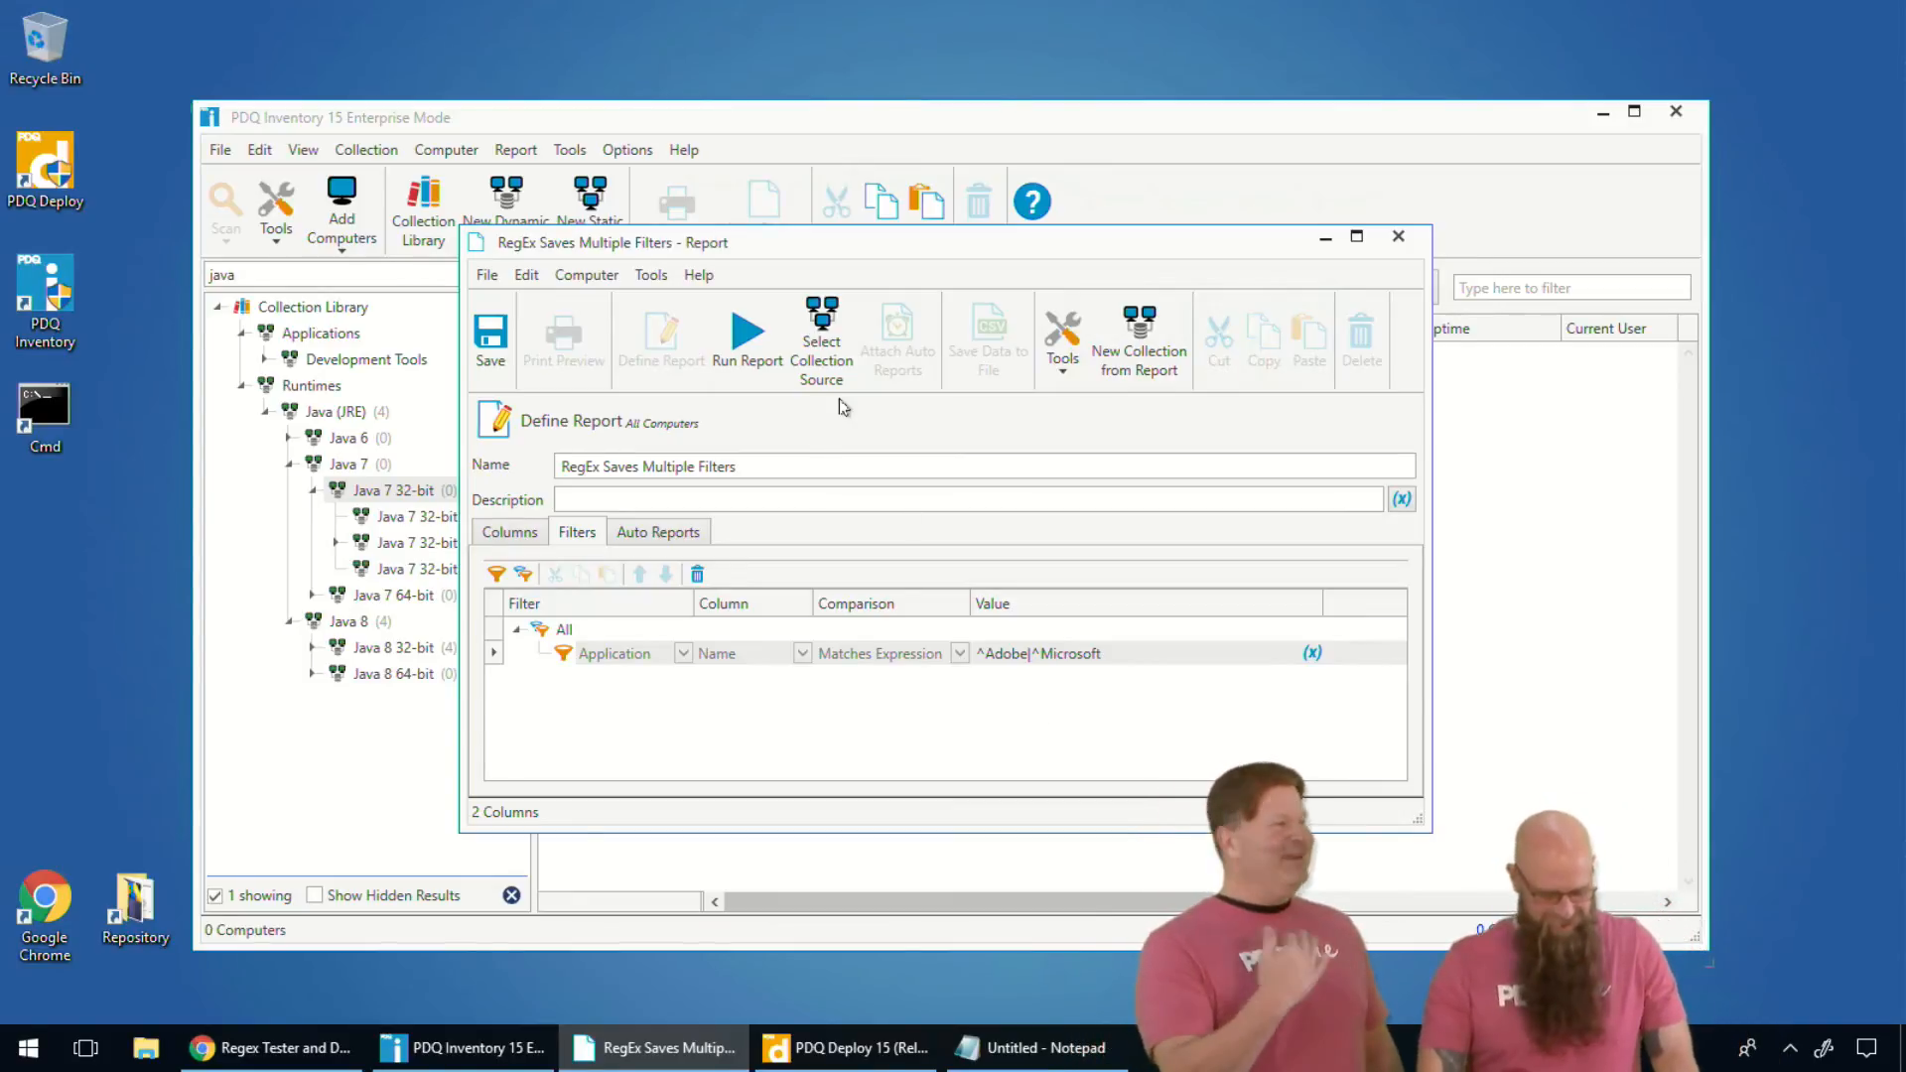
left_click(1402, 239)
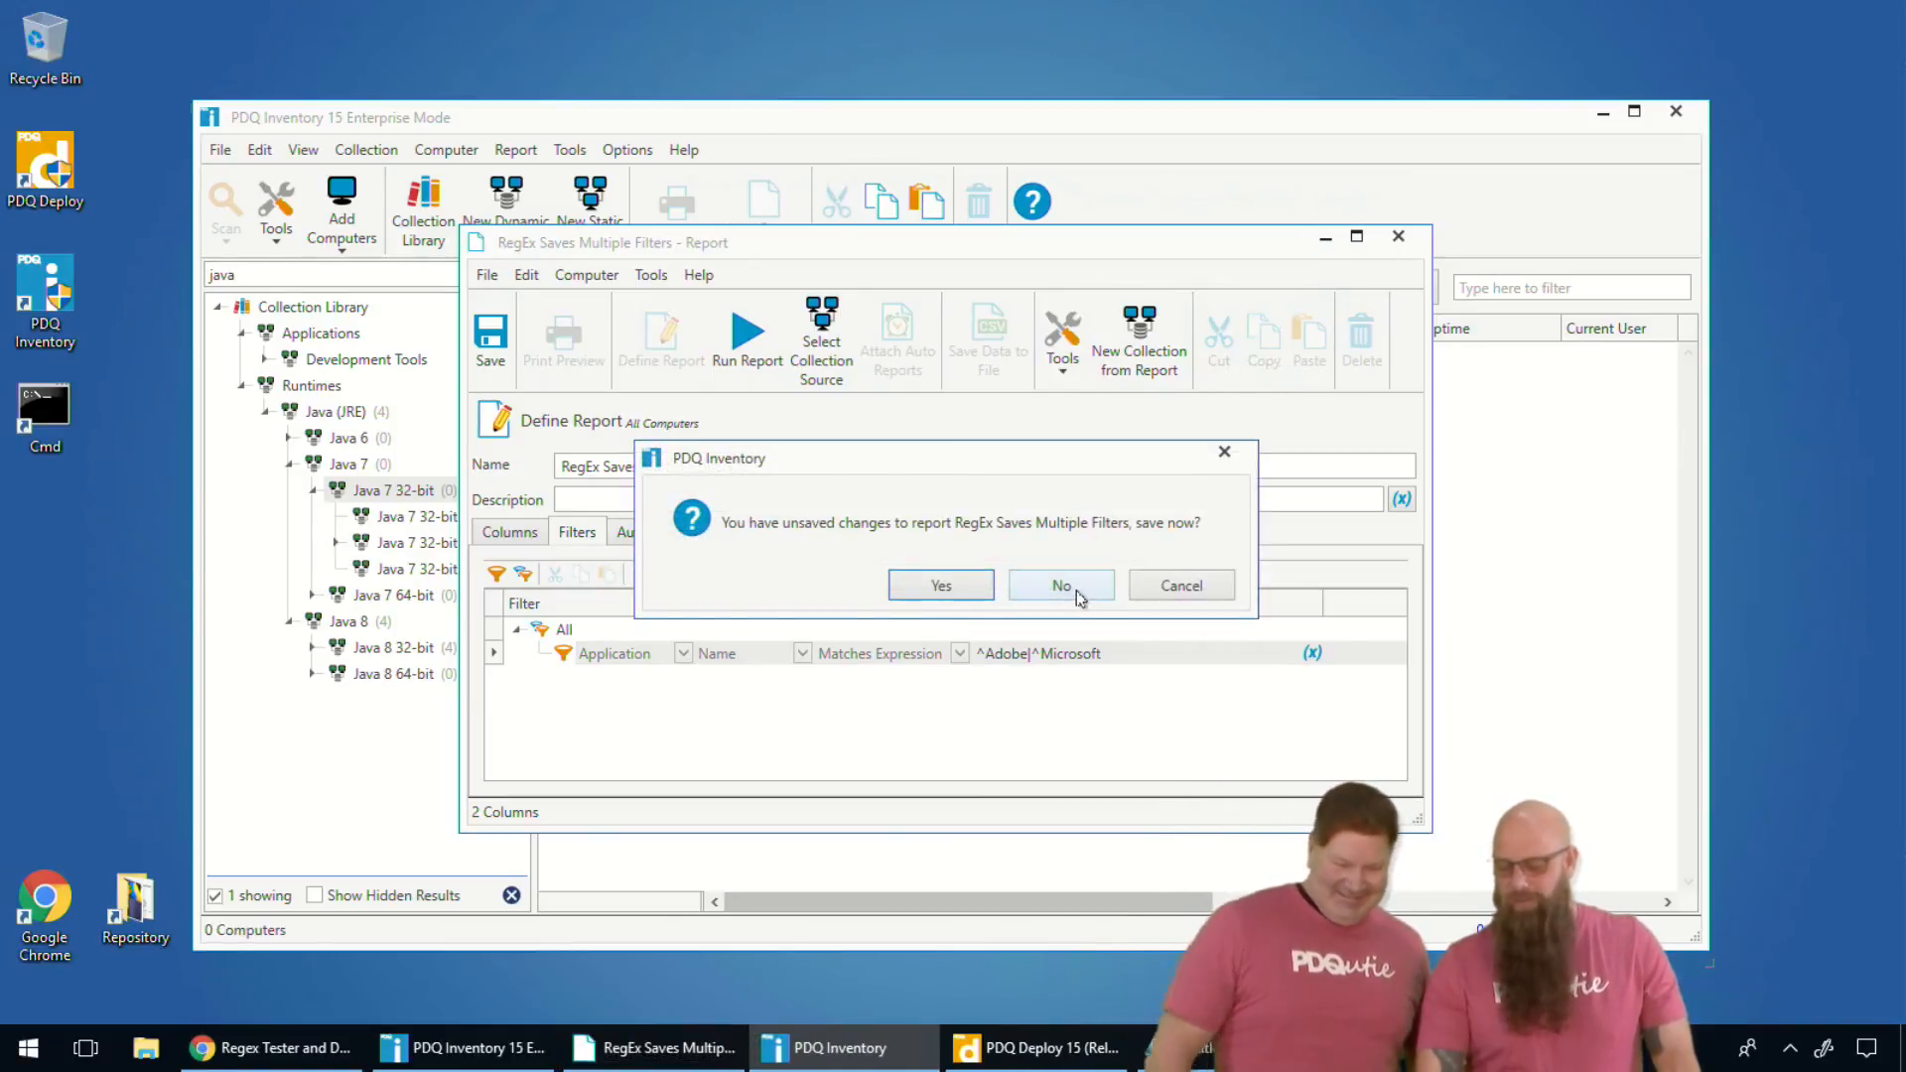
left_click(1197, 588)
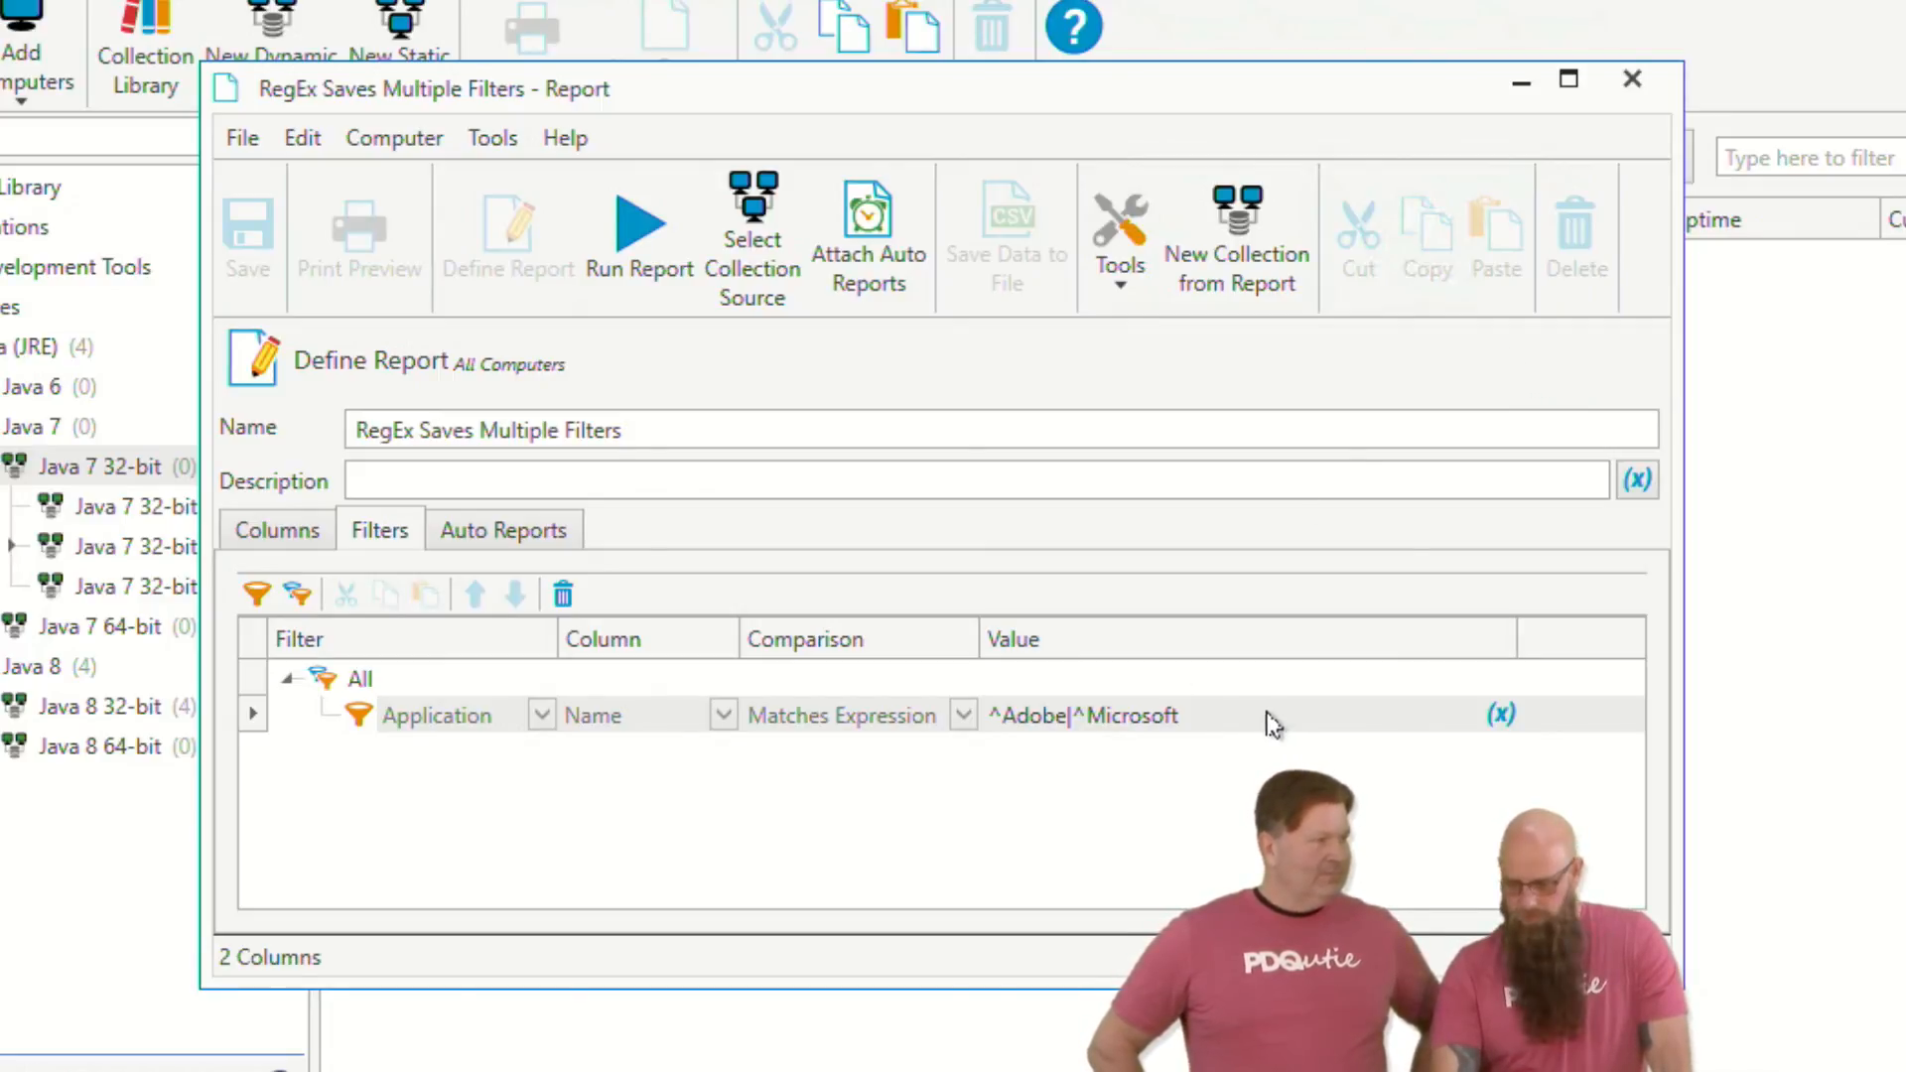
- Replace the application name filter's expression with "Microsoft Office.+"
left_click(1240, 717)
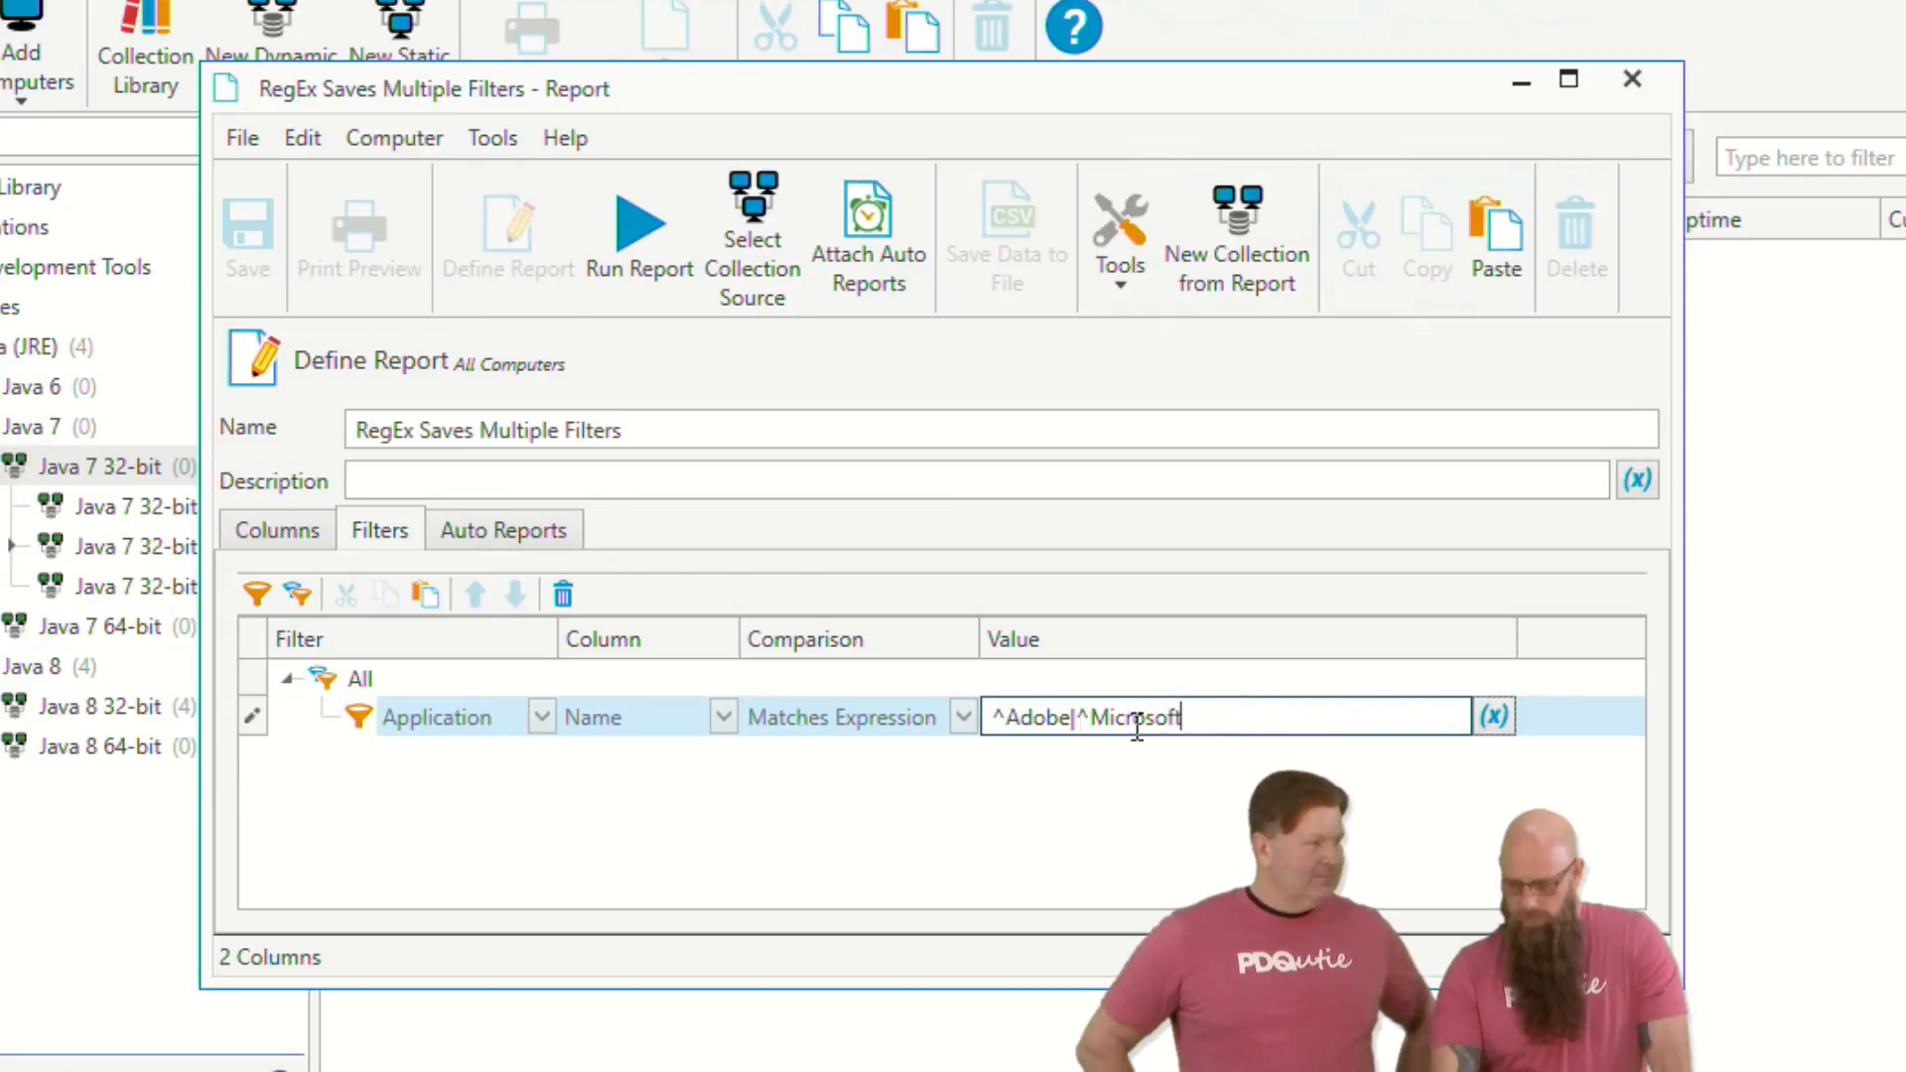
left_click_drag(1242, 717, 971, 725)
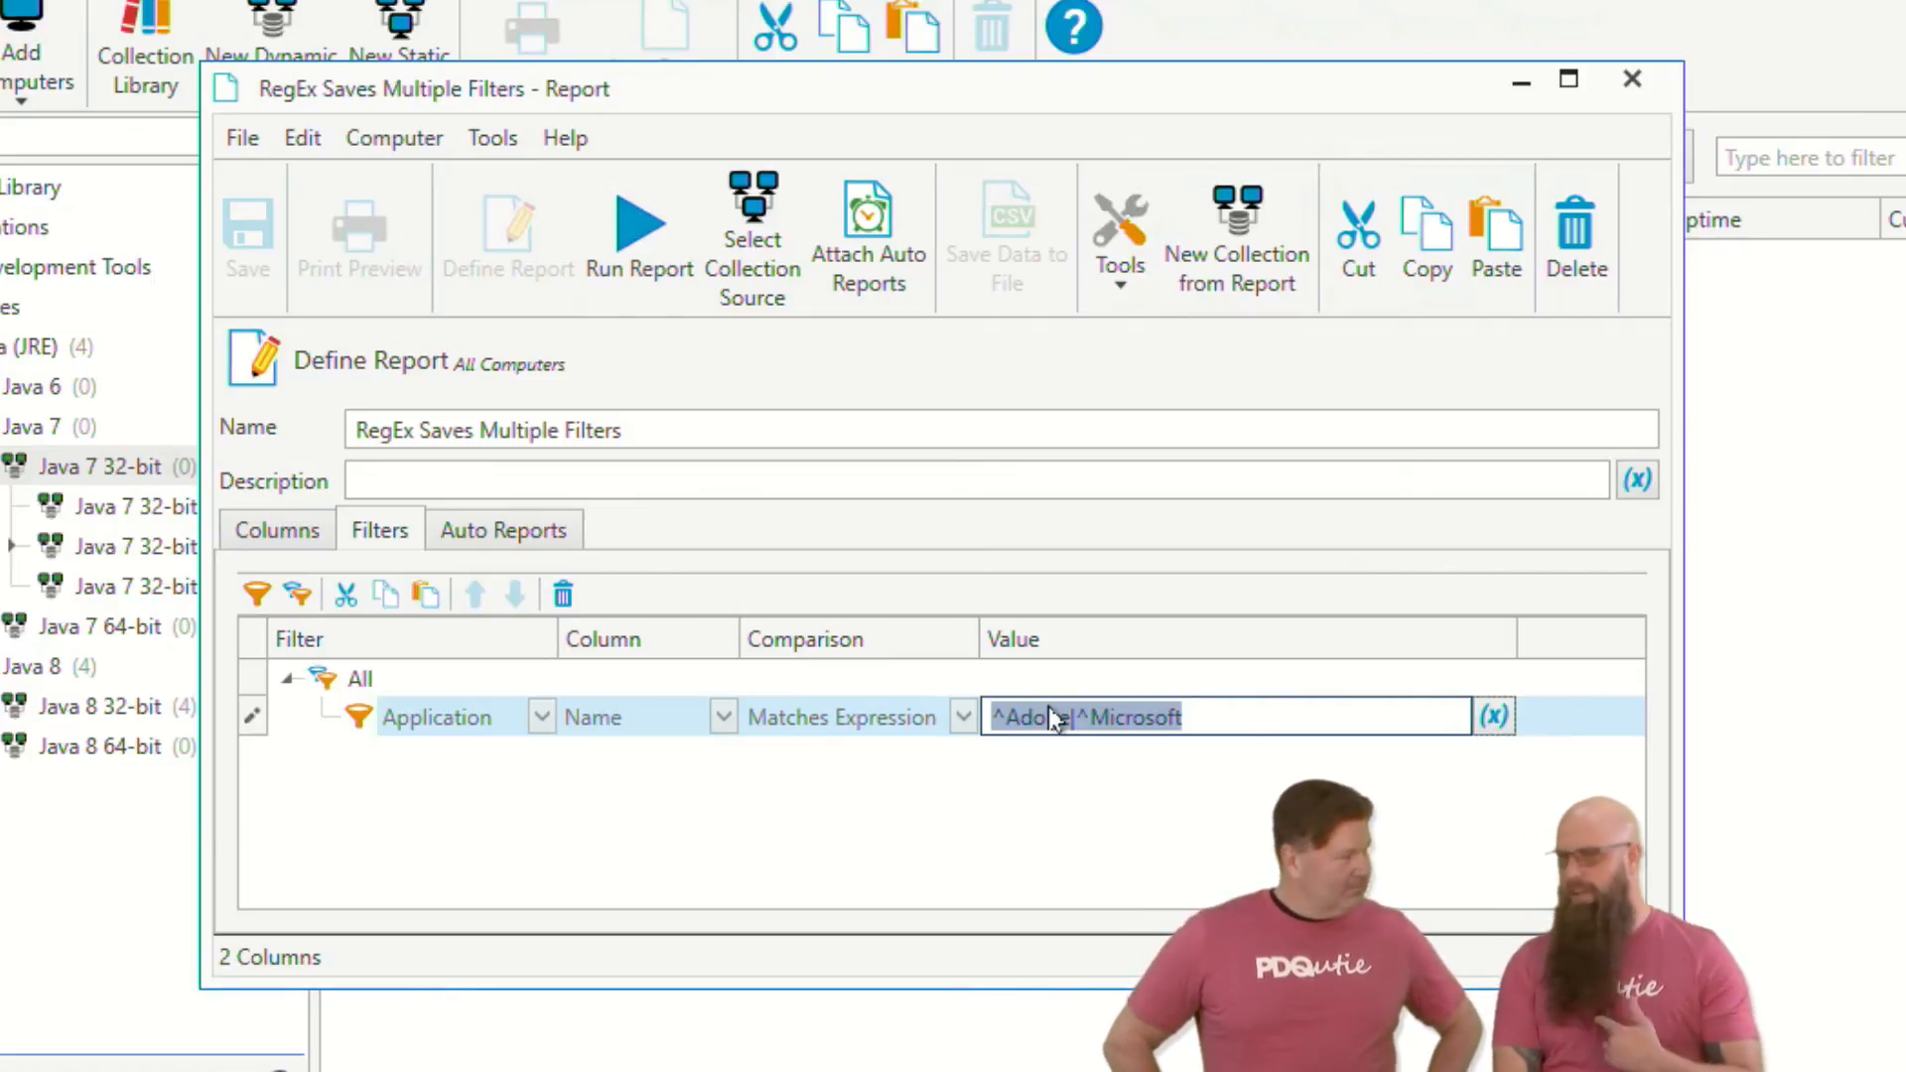
type("M")
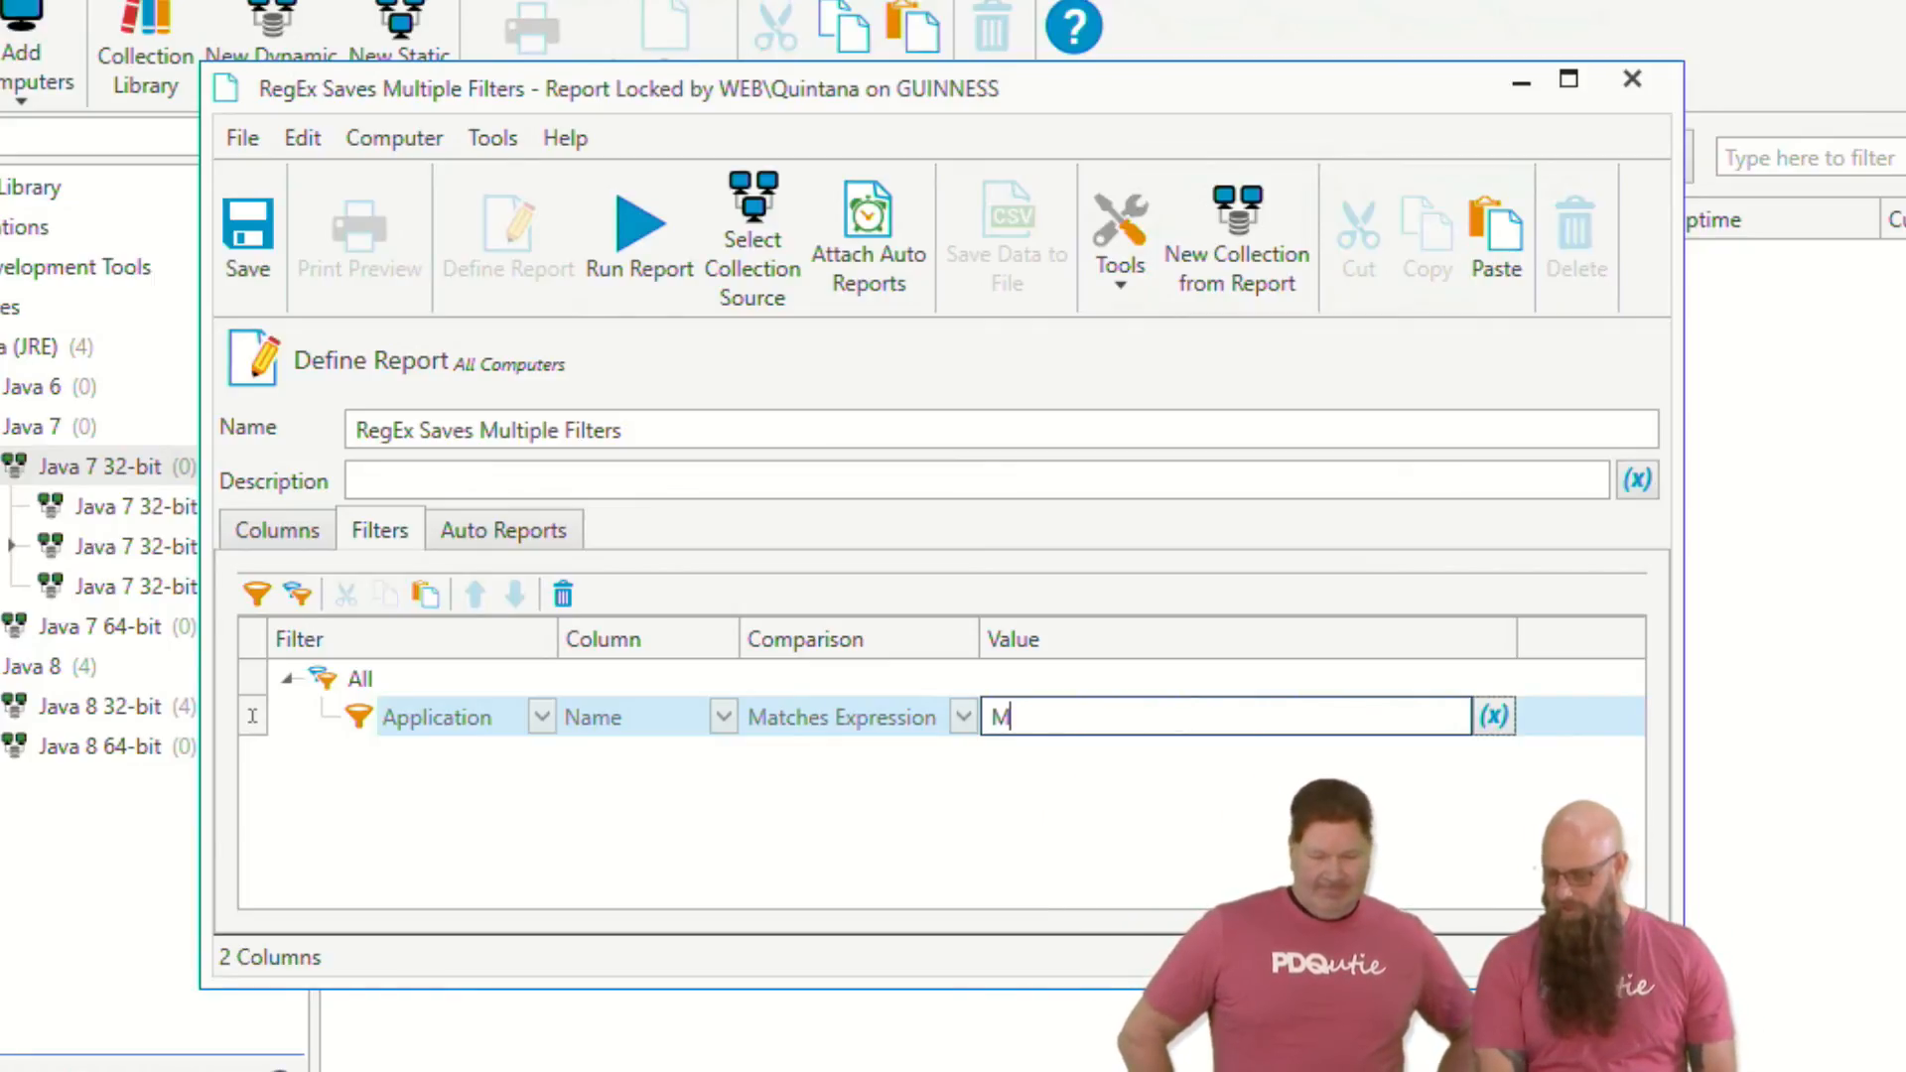
type("icrosoft Office")
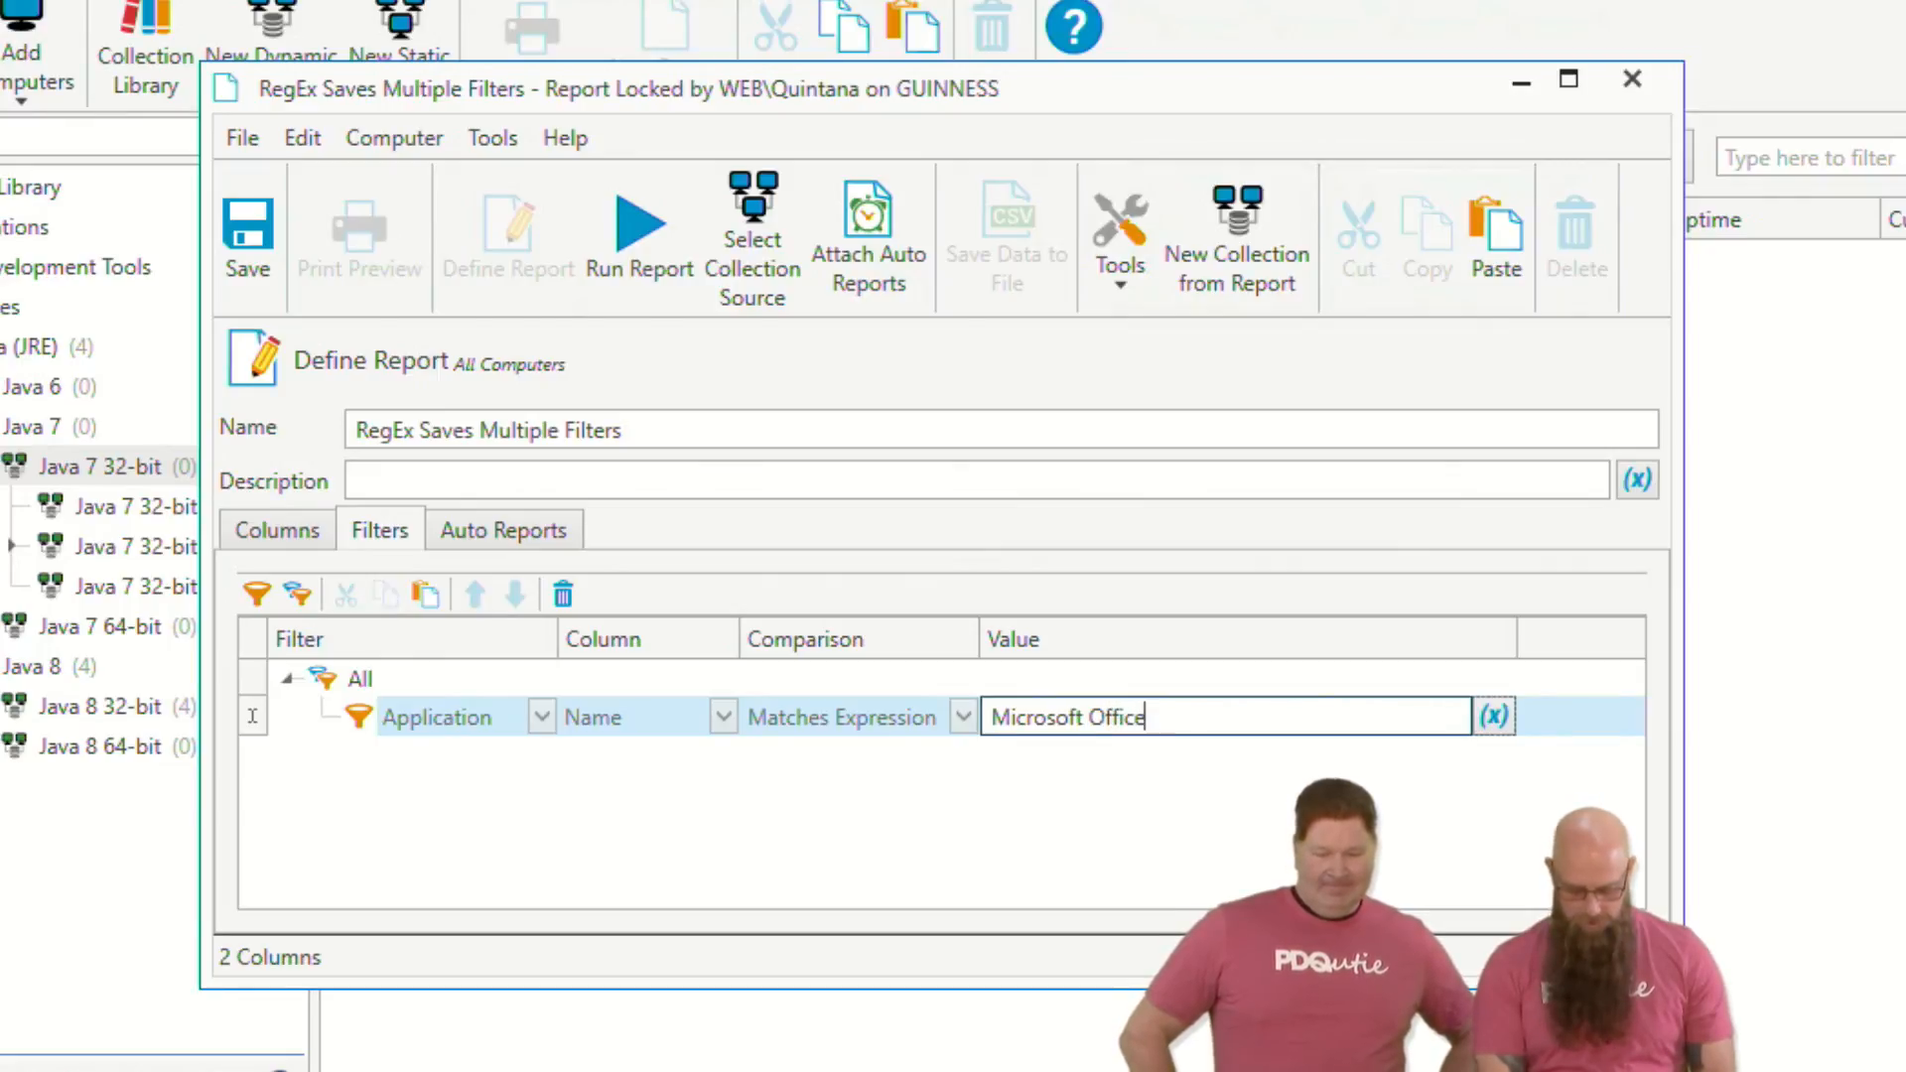
type(".+")
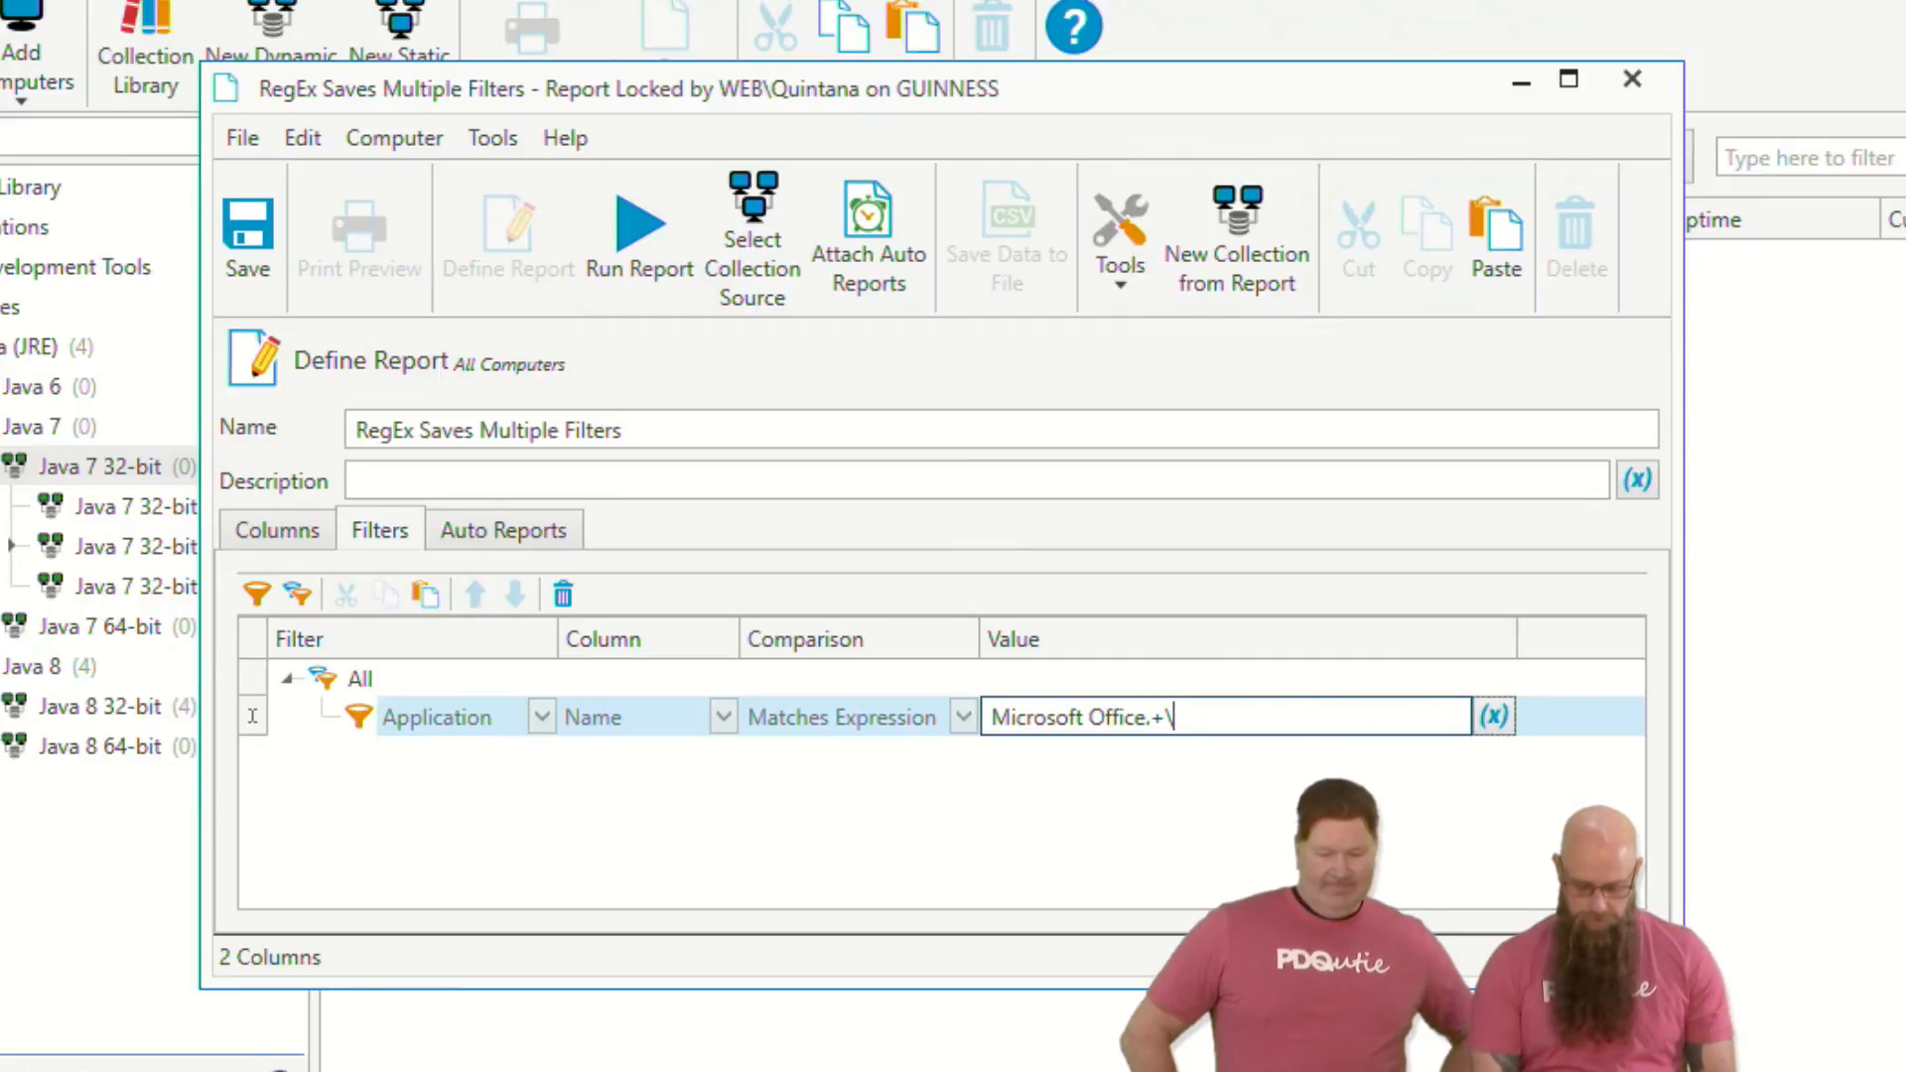
- Append the positive lookbehind group "(?<=Lex)" to the Microsoft Office expression
type("(")
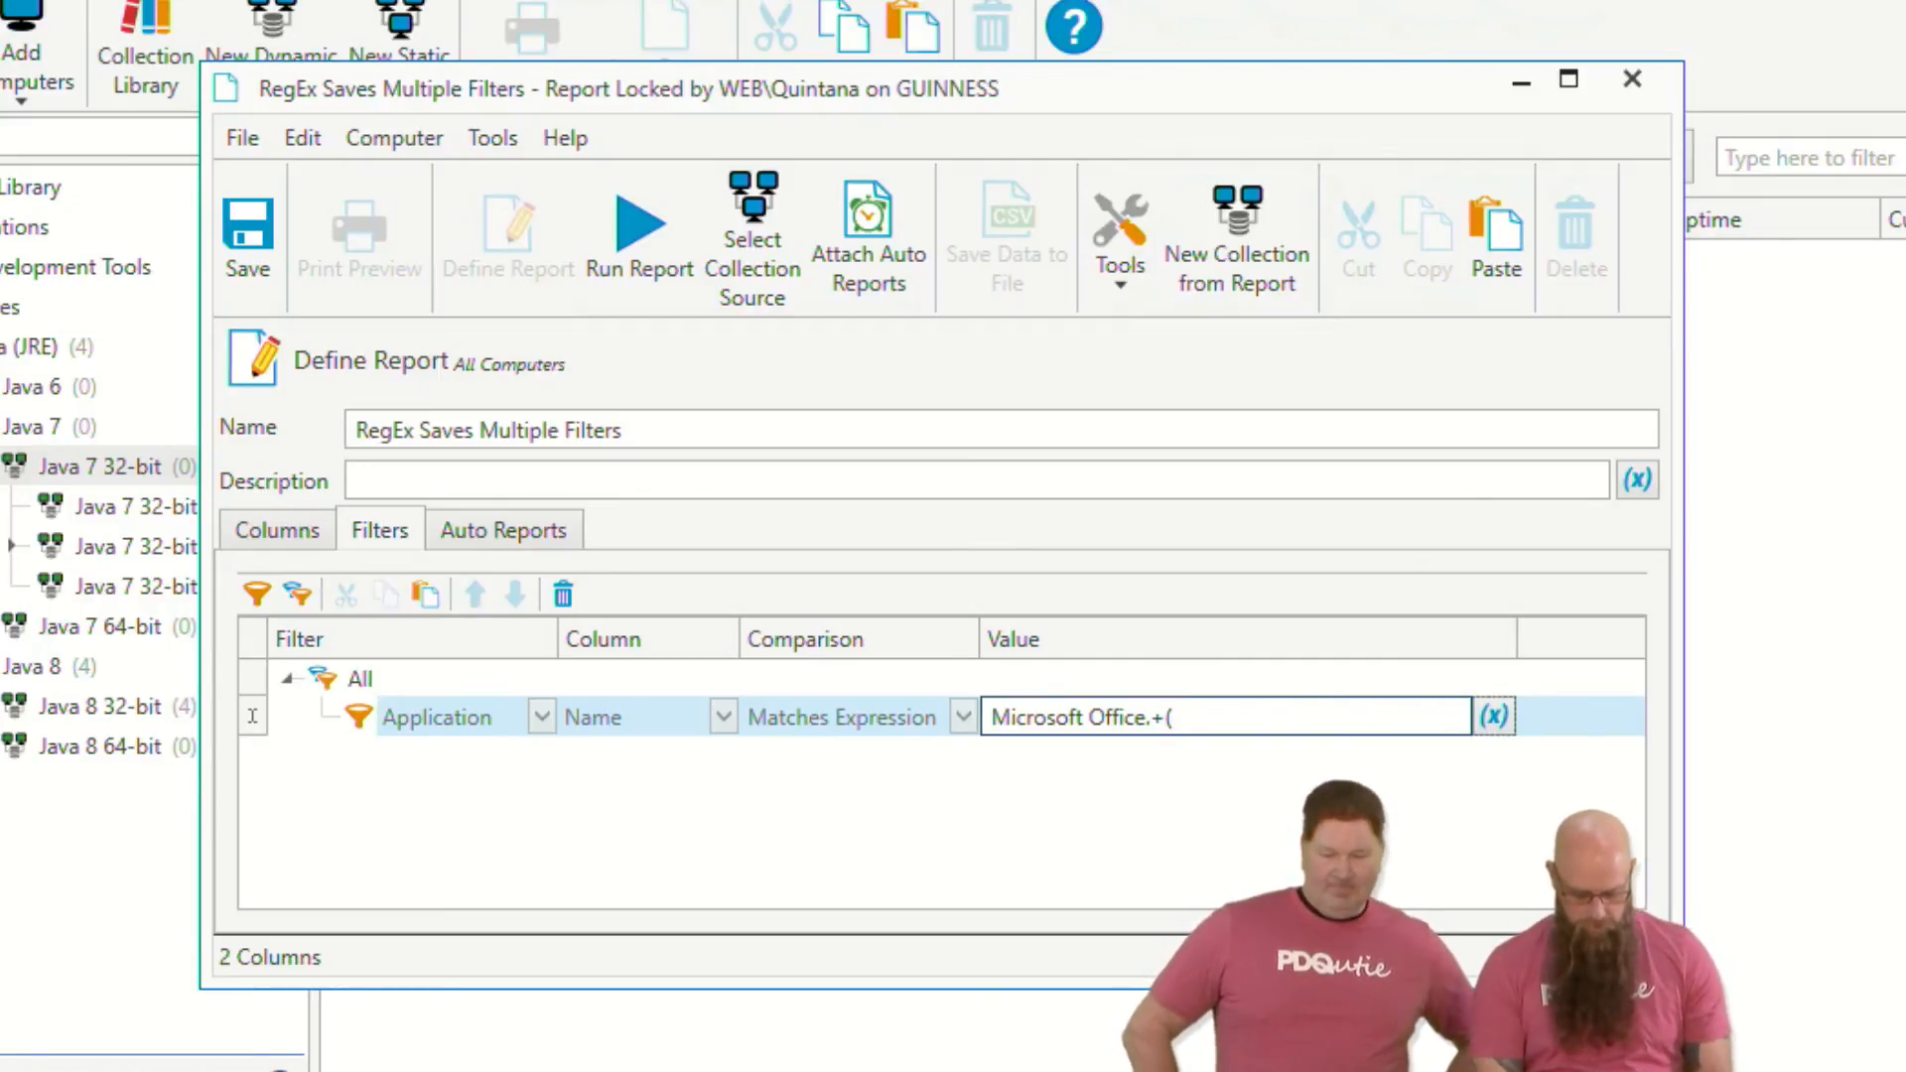
type("?!")
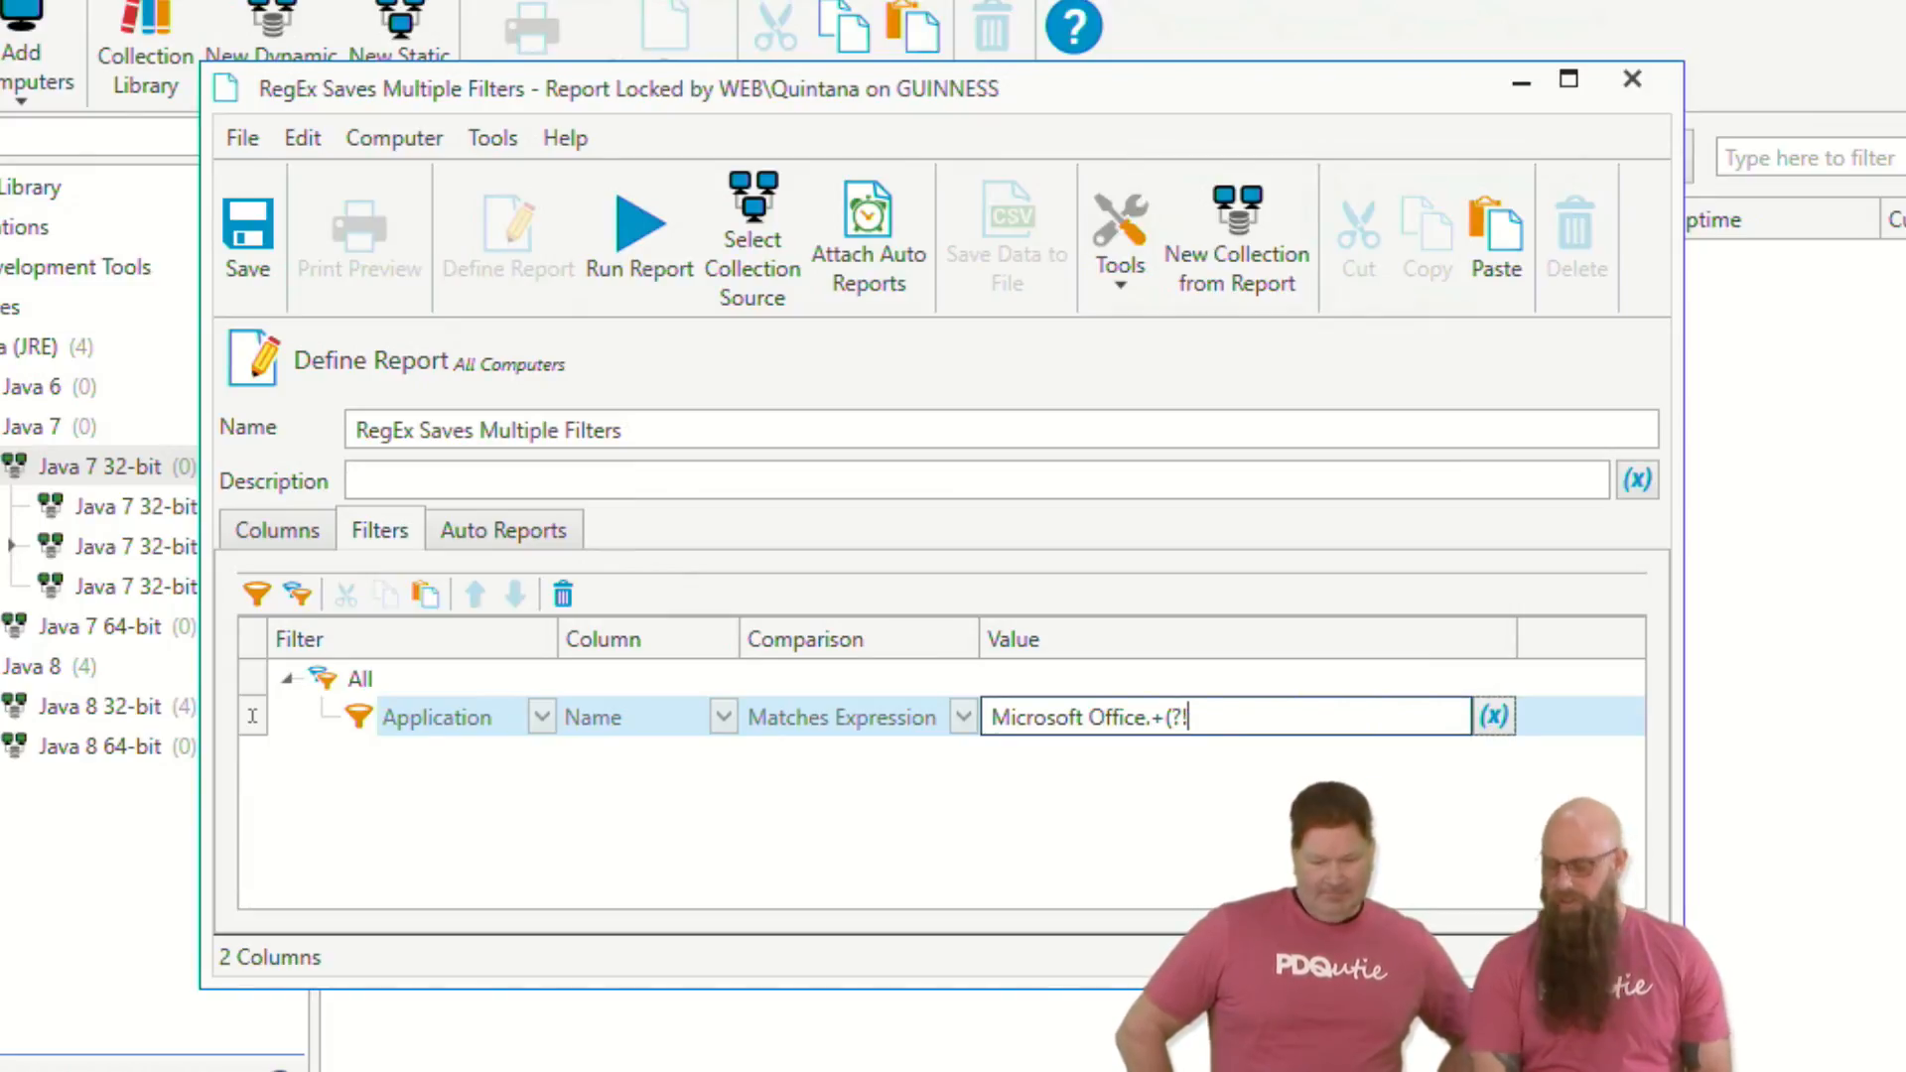
key("BackSpace")
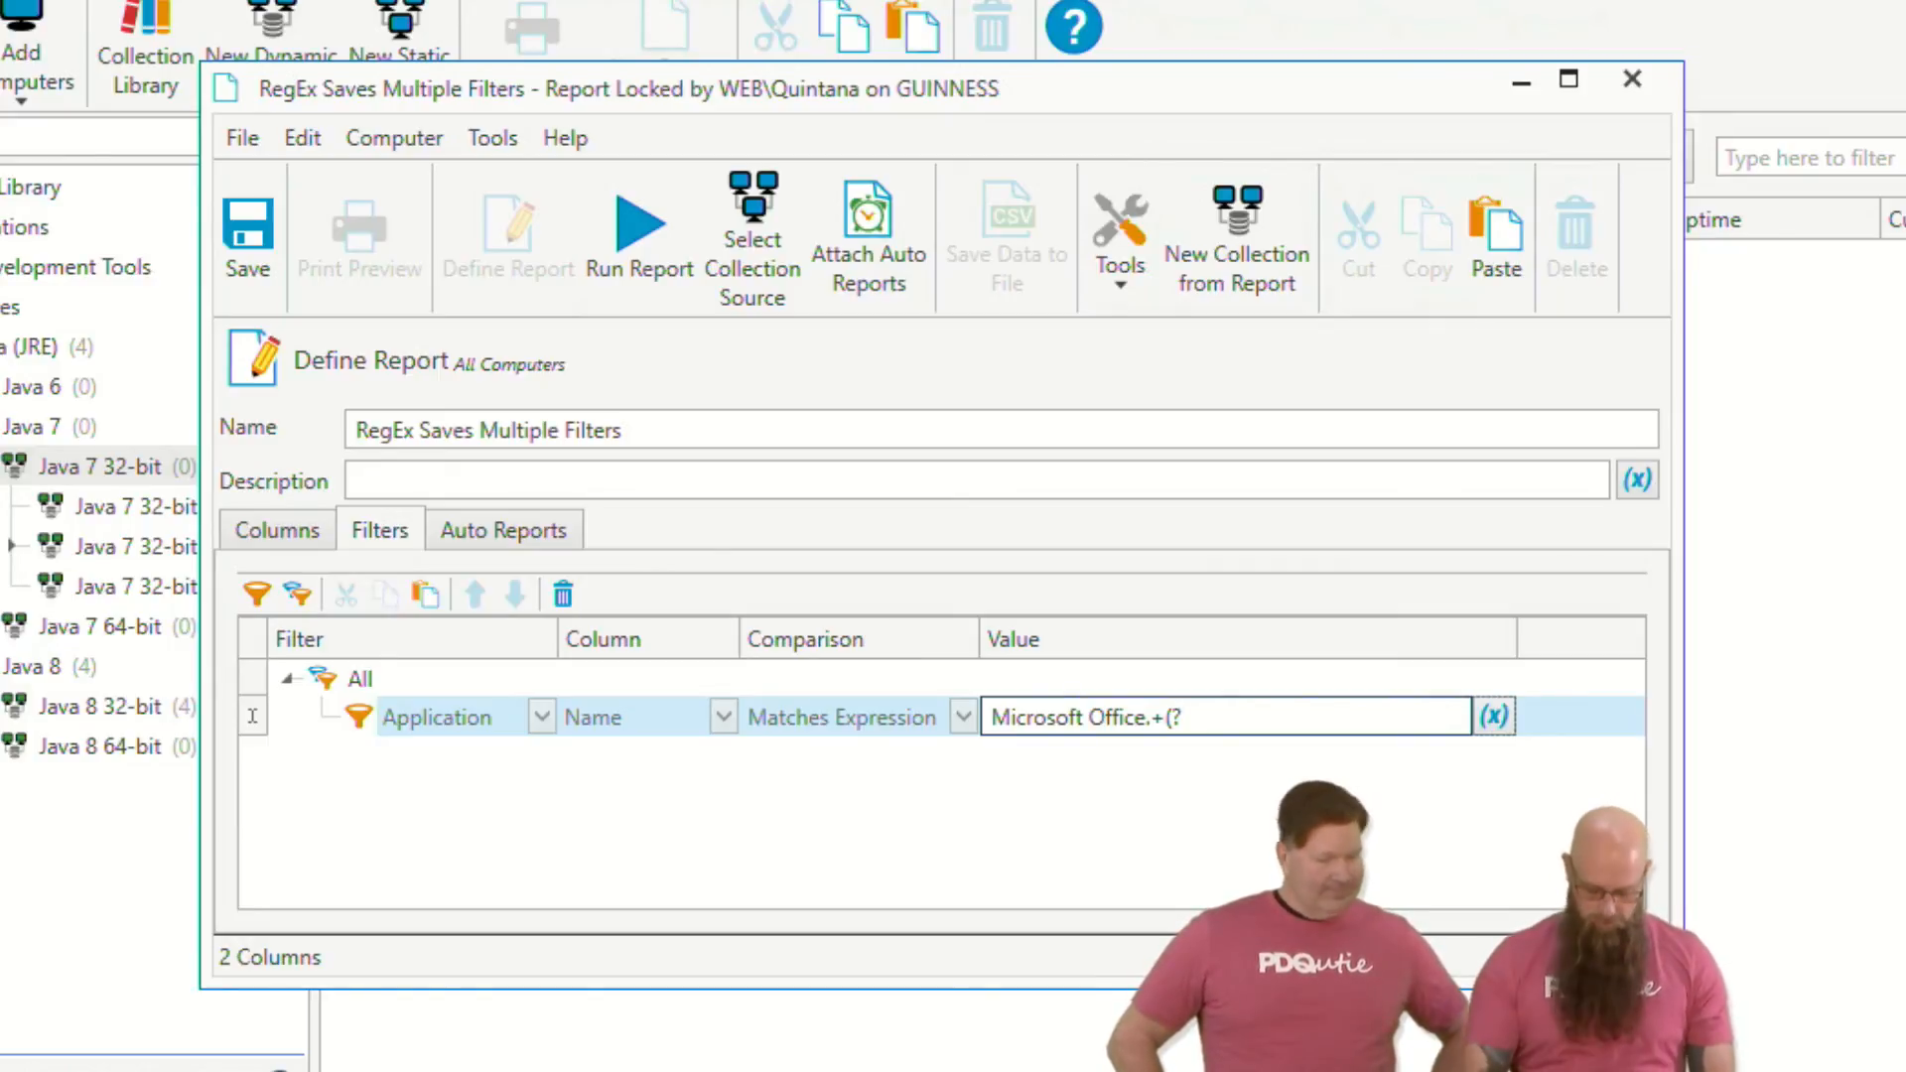
type("<")
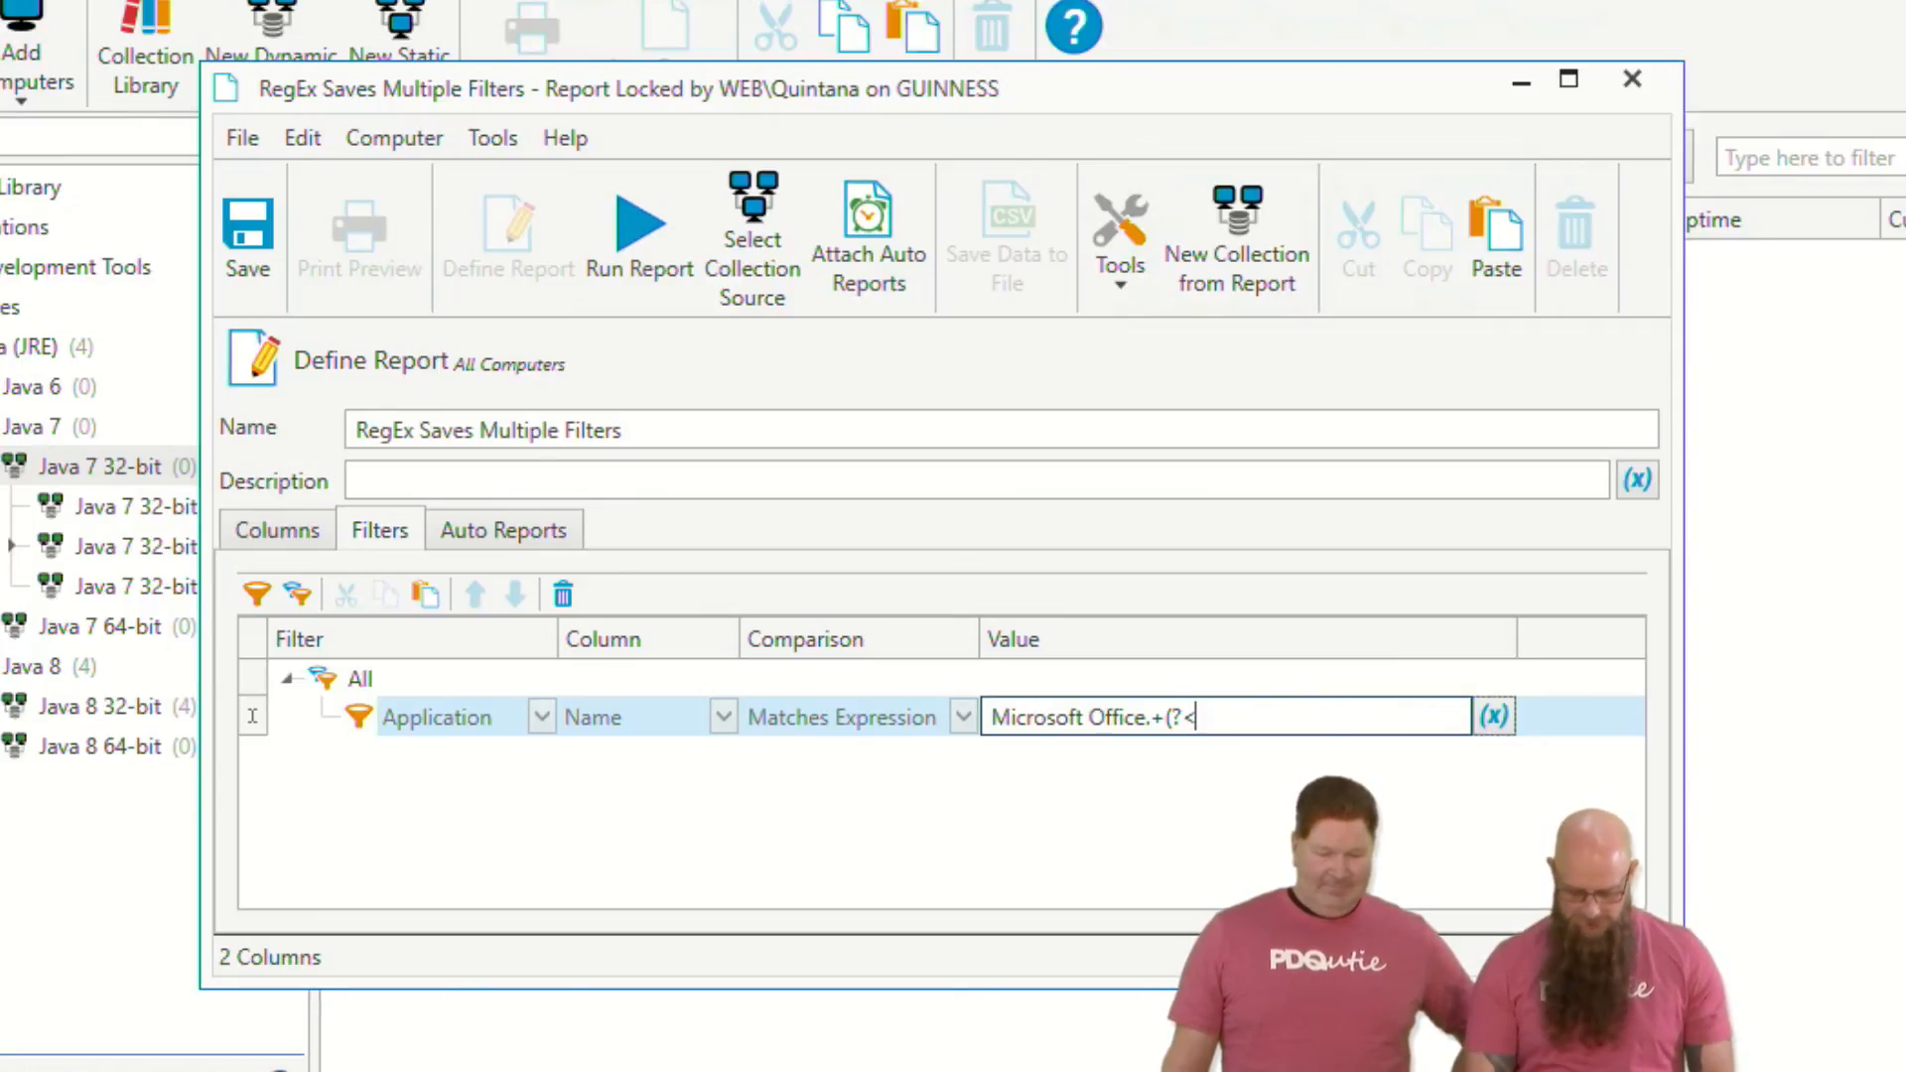
type("=")
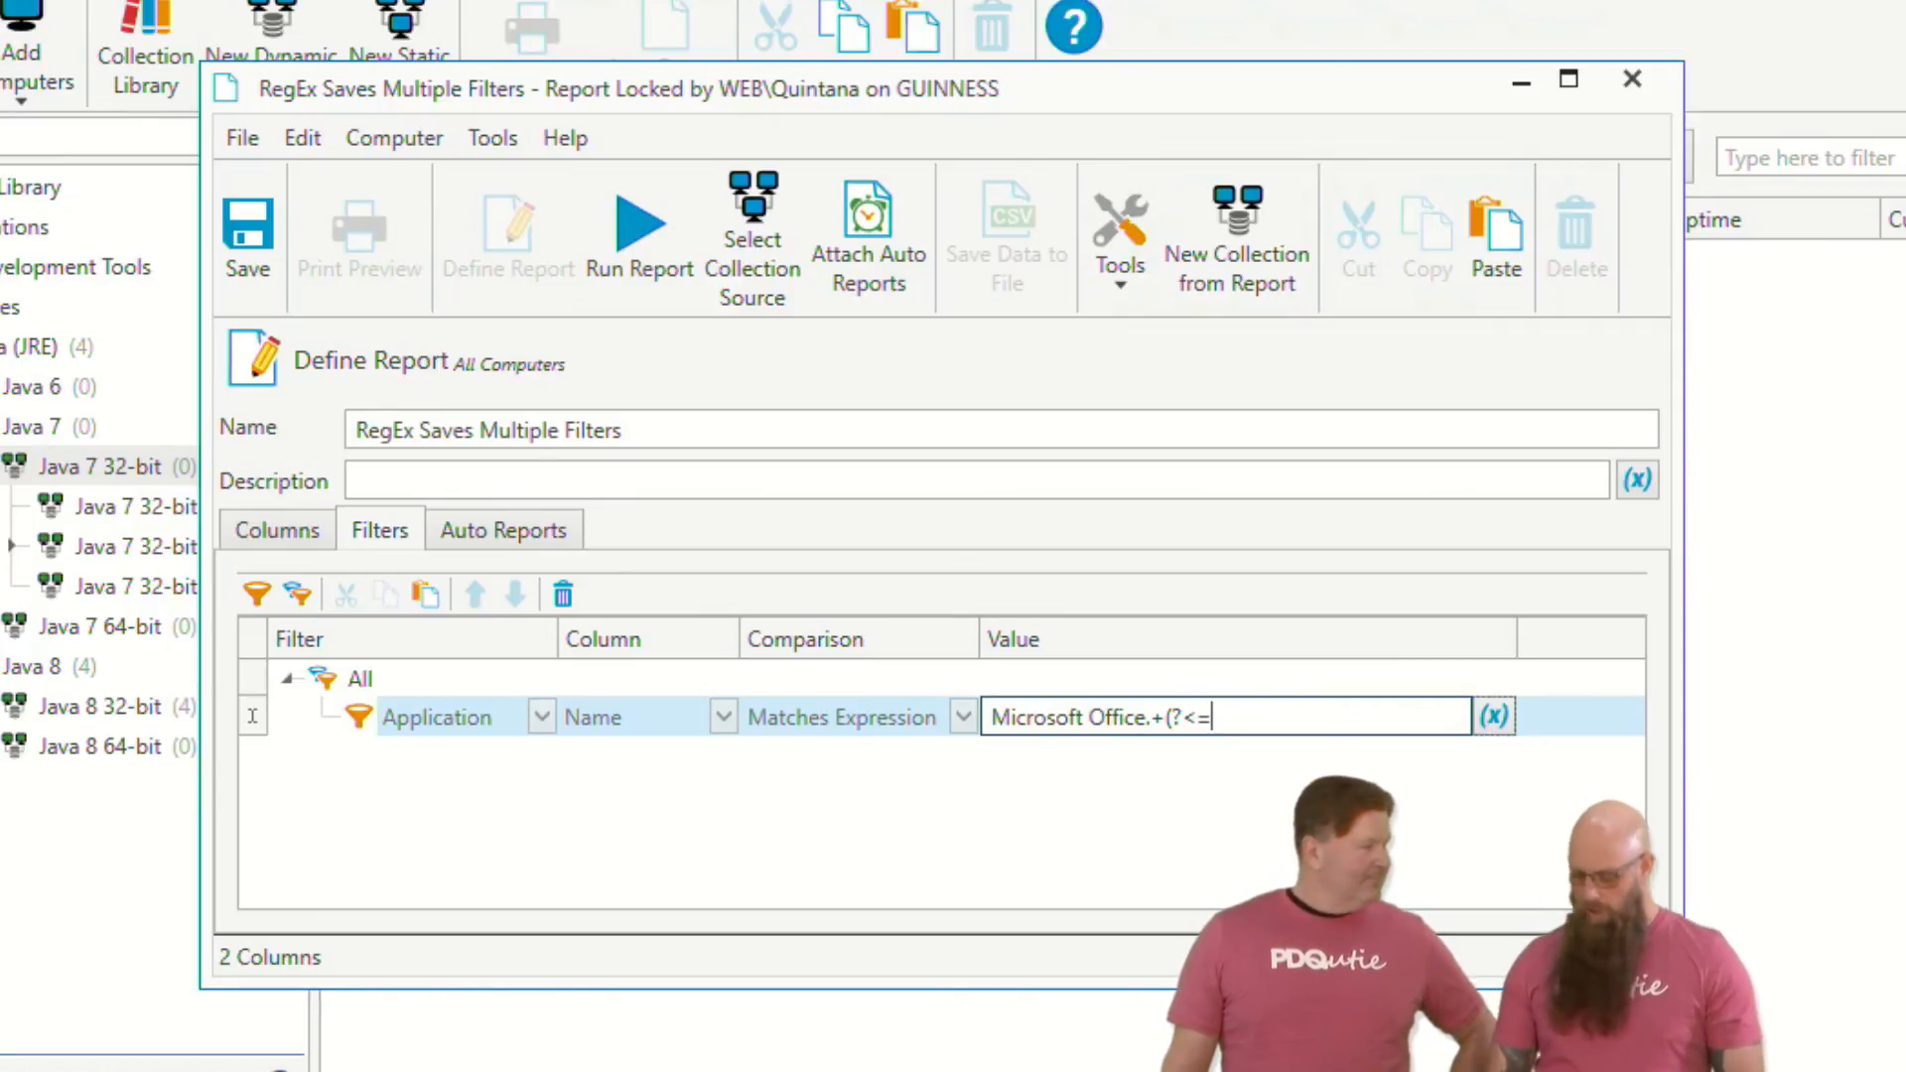
key("BackSpace")
type("!")
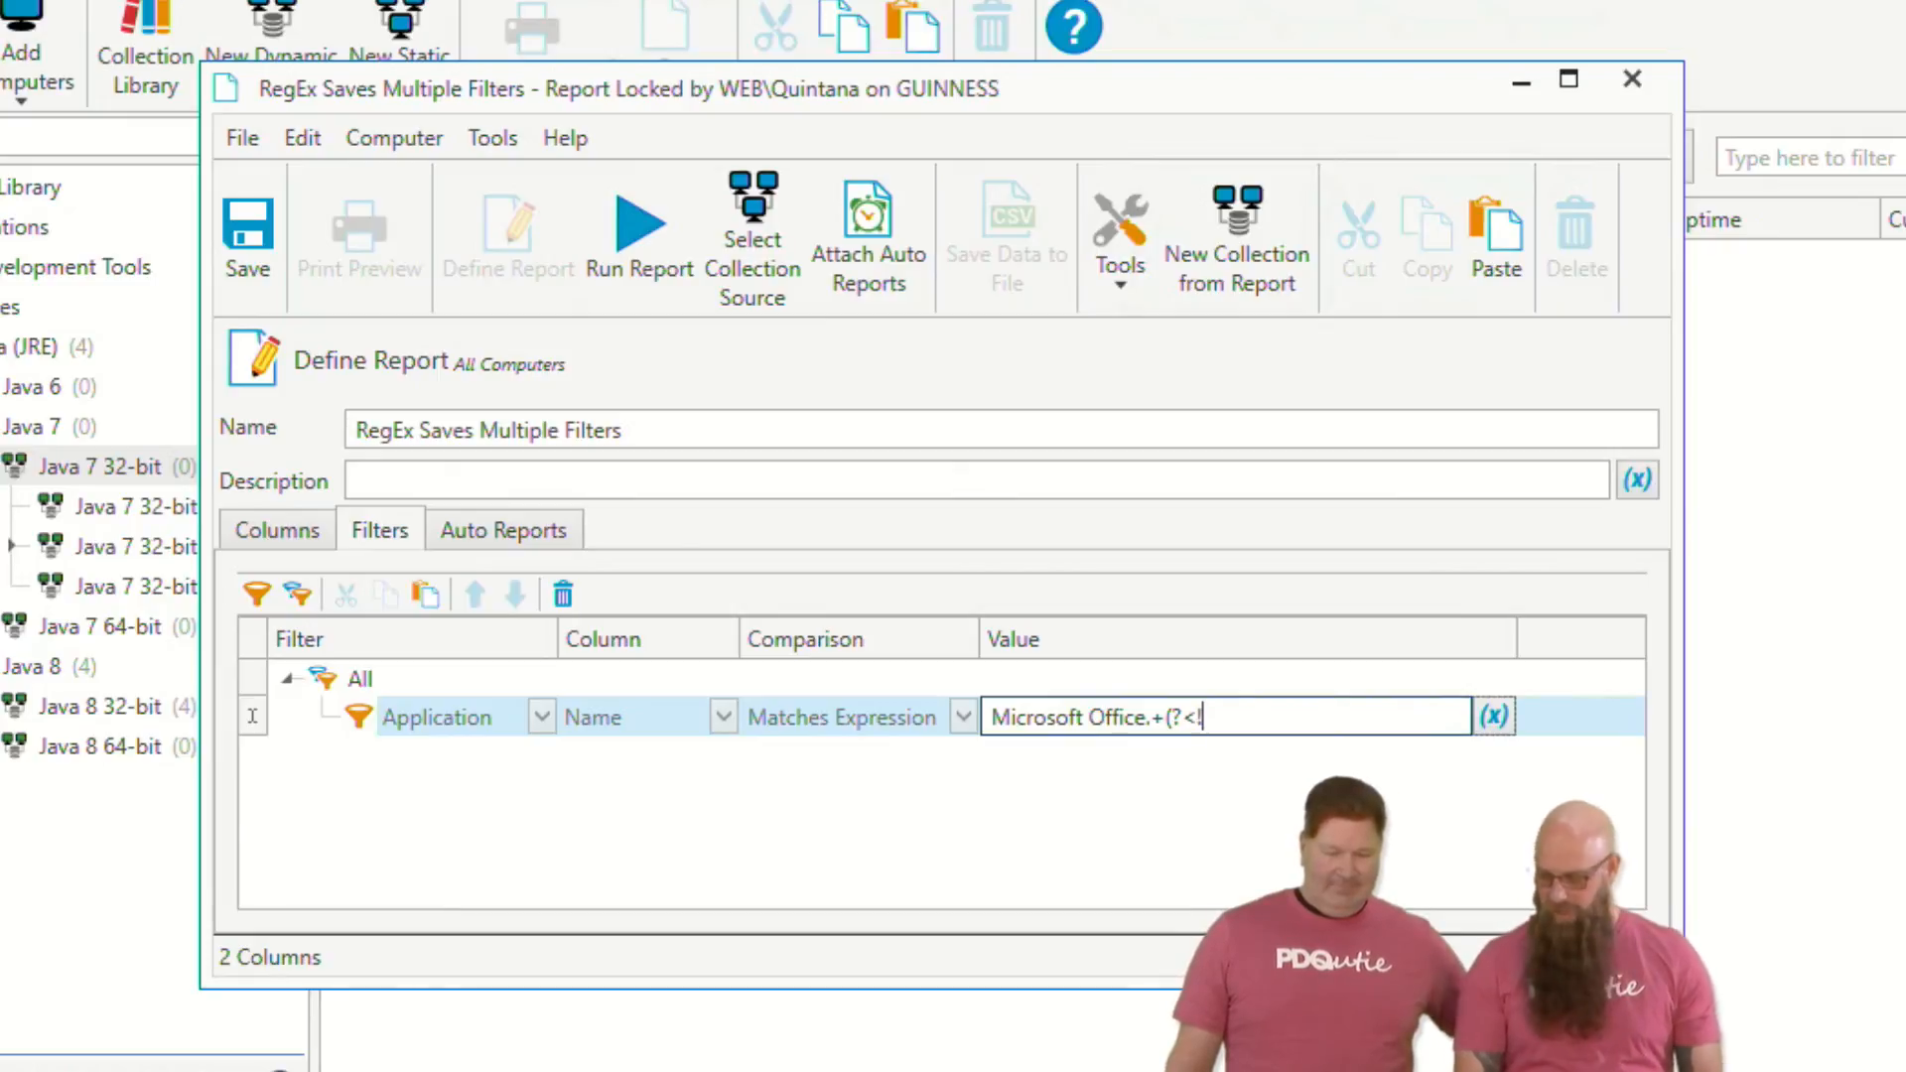
key("BackSpace")
type("=")
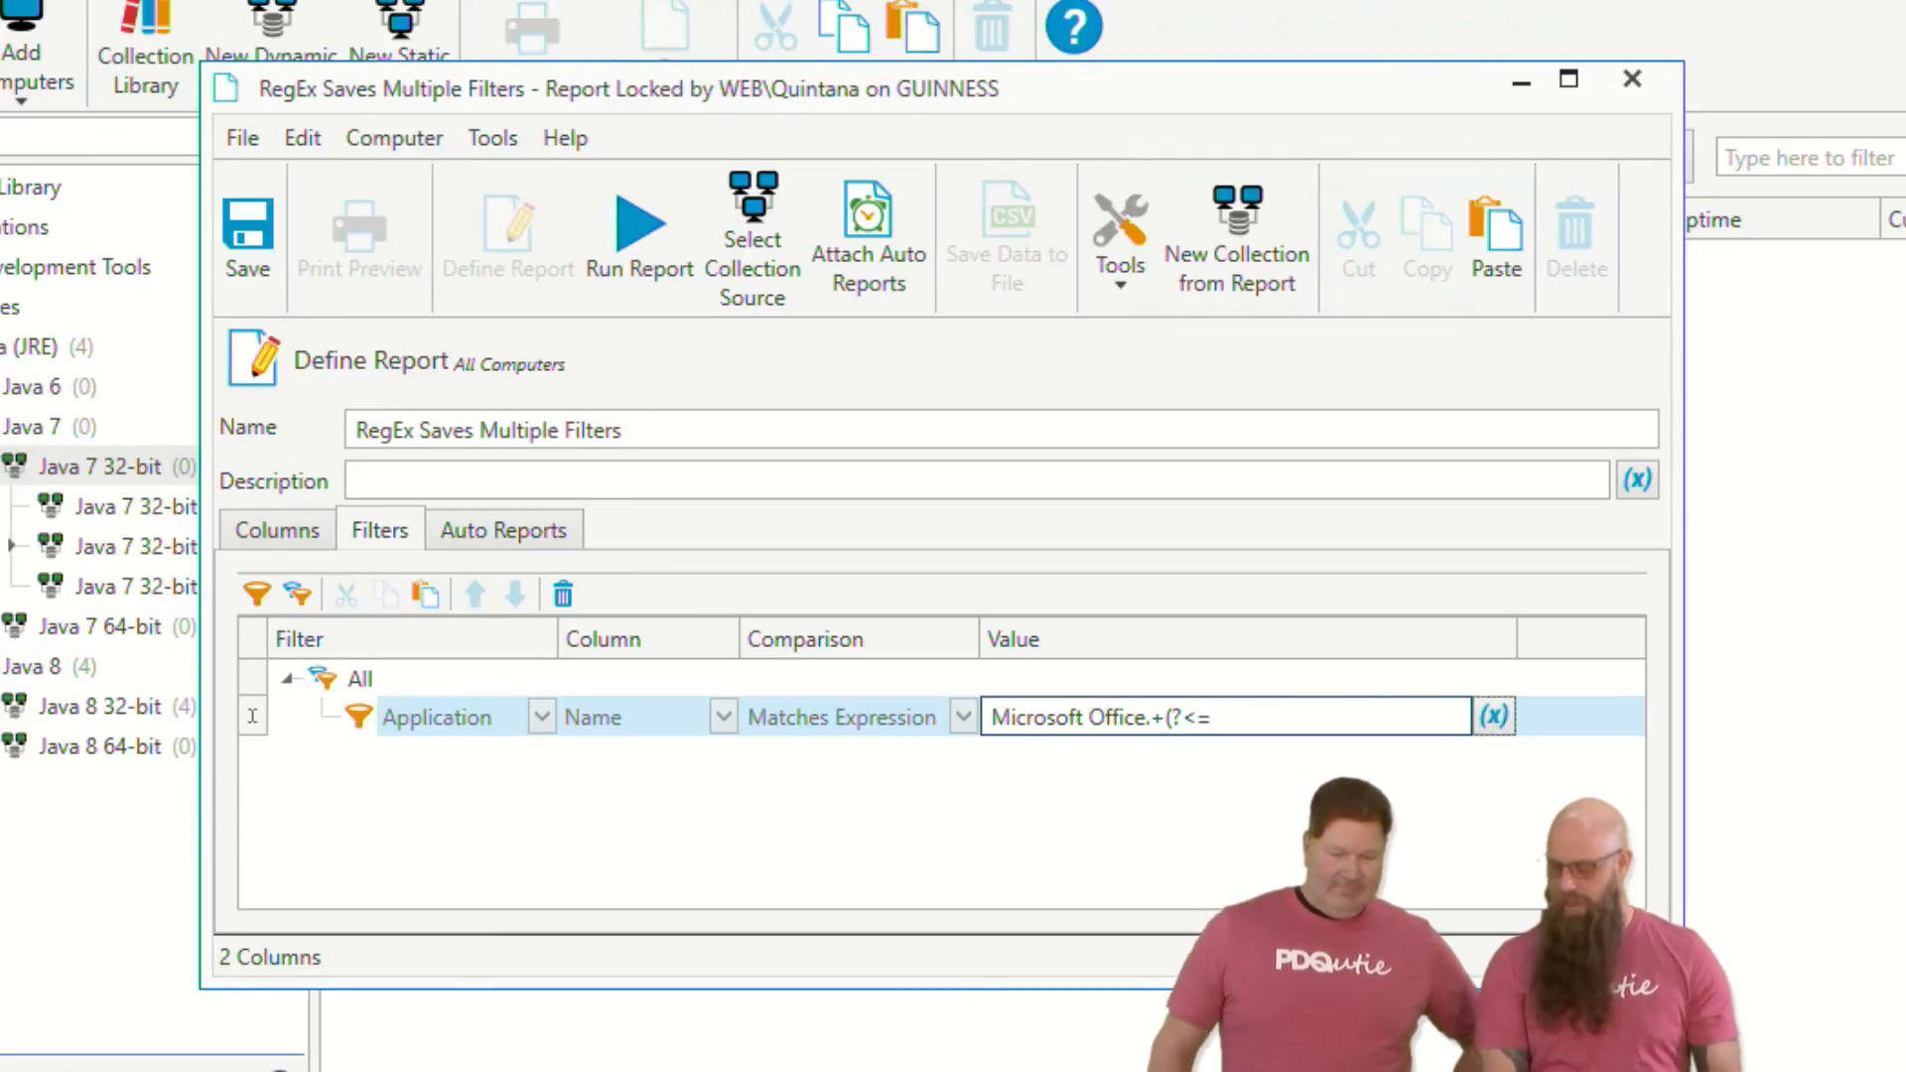
type("L")
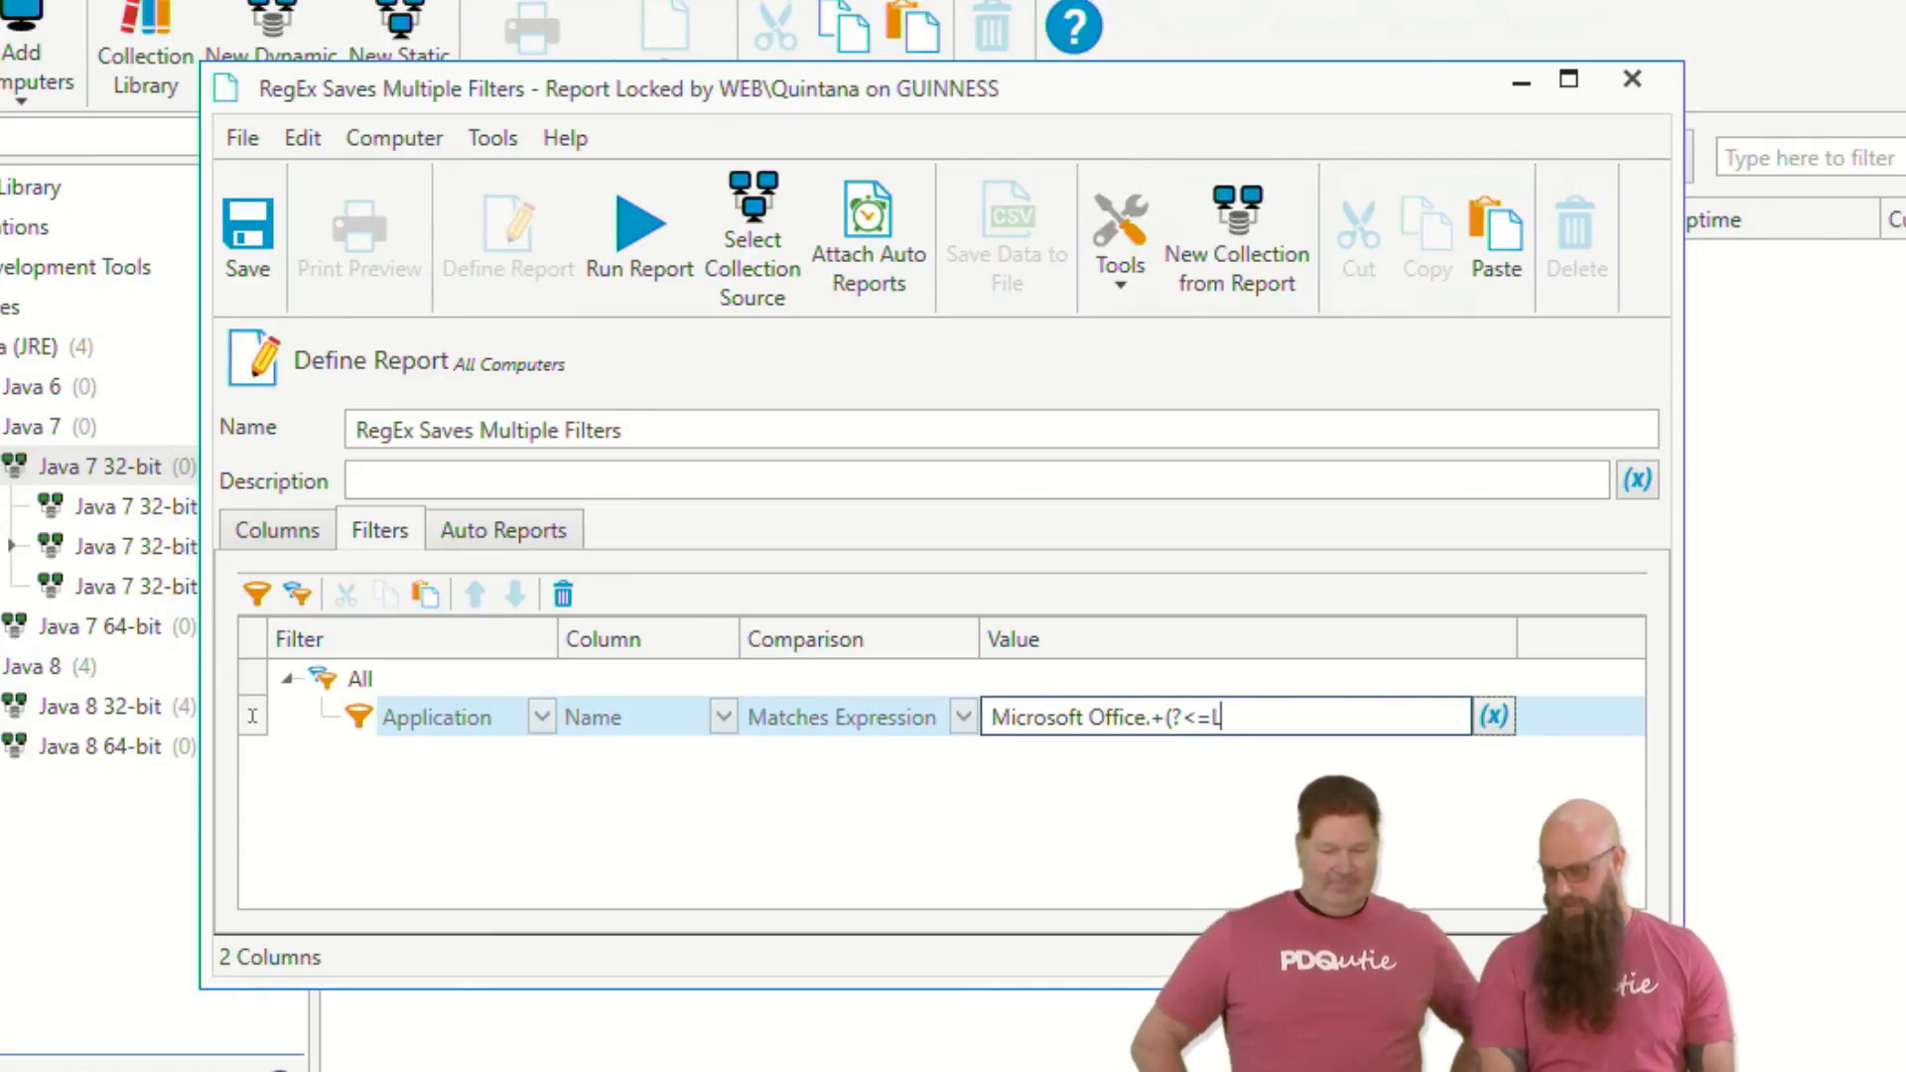
type("ex")
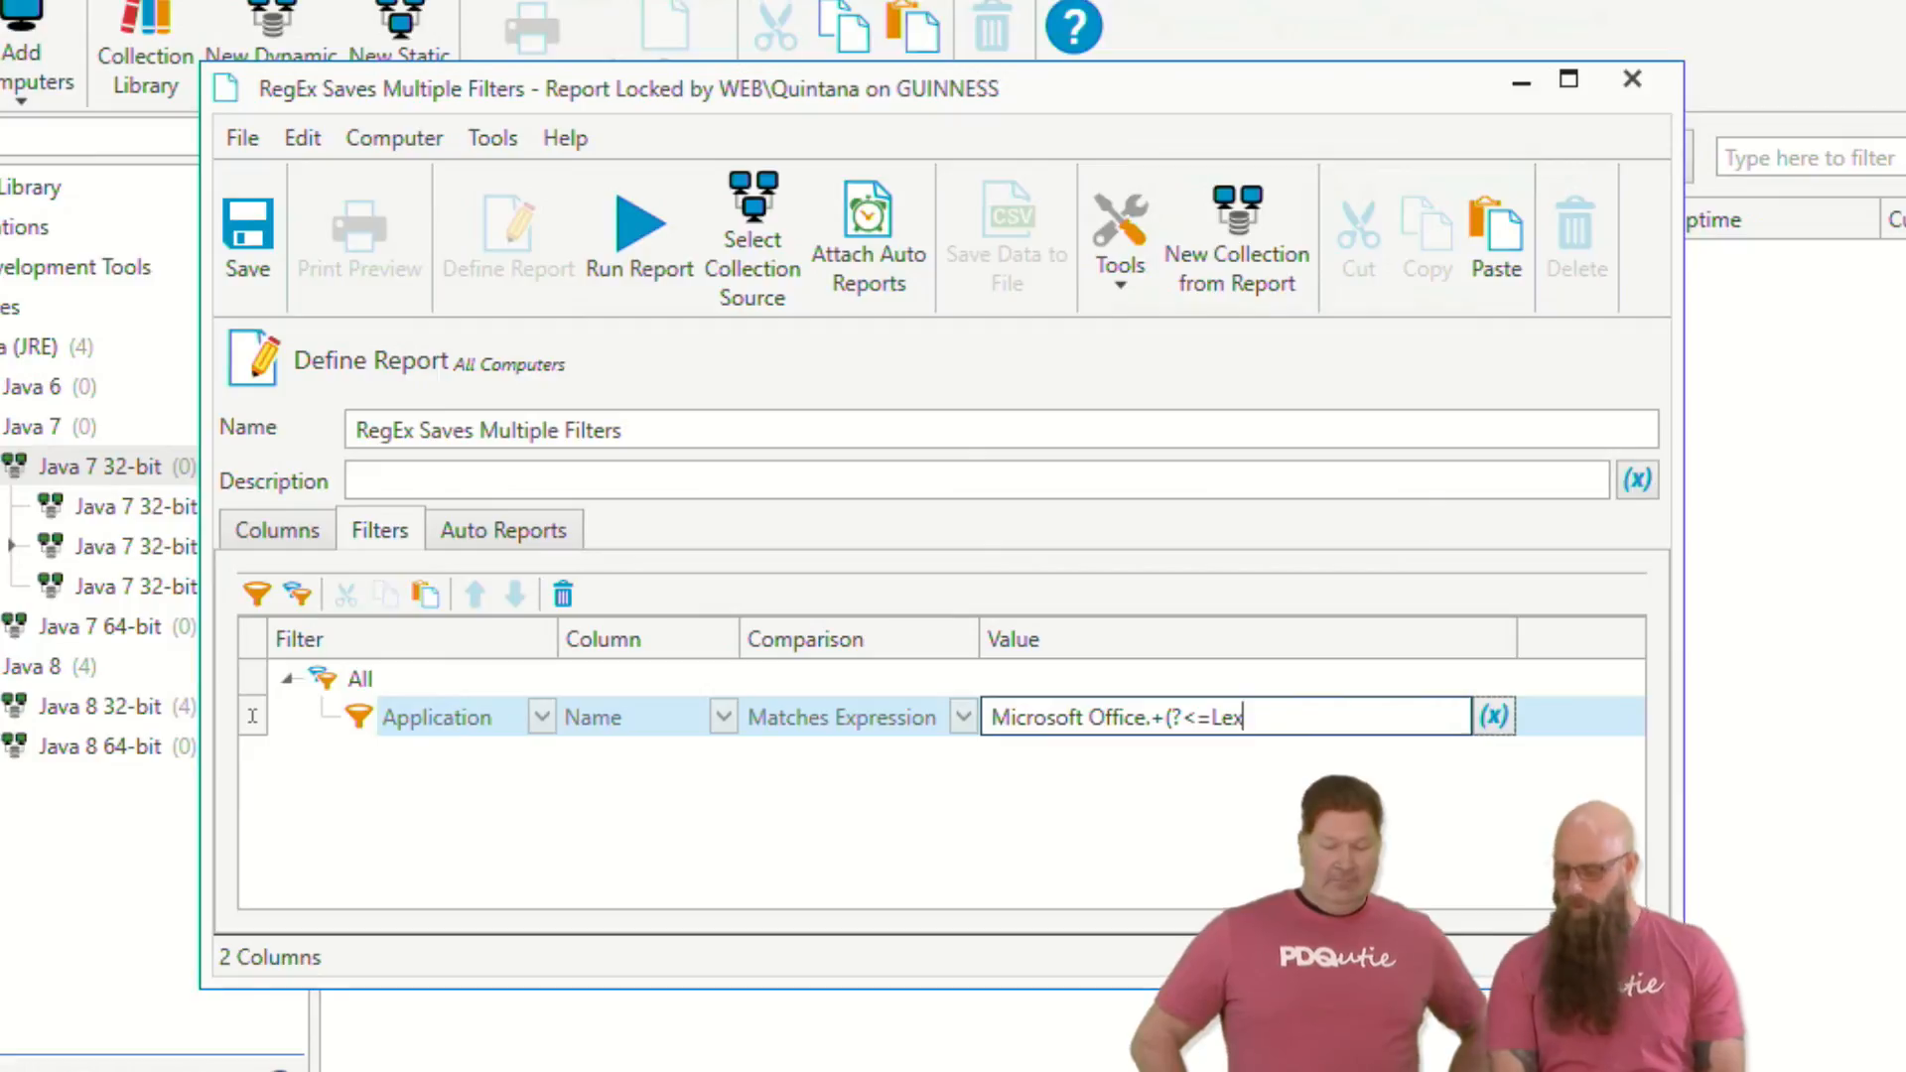
type(")")
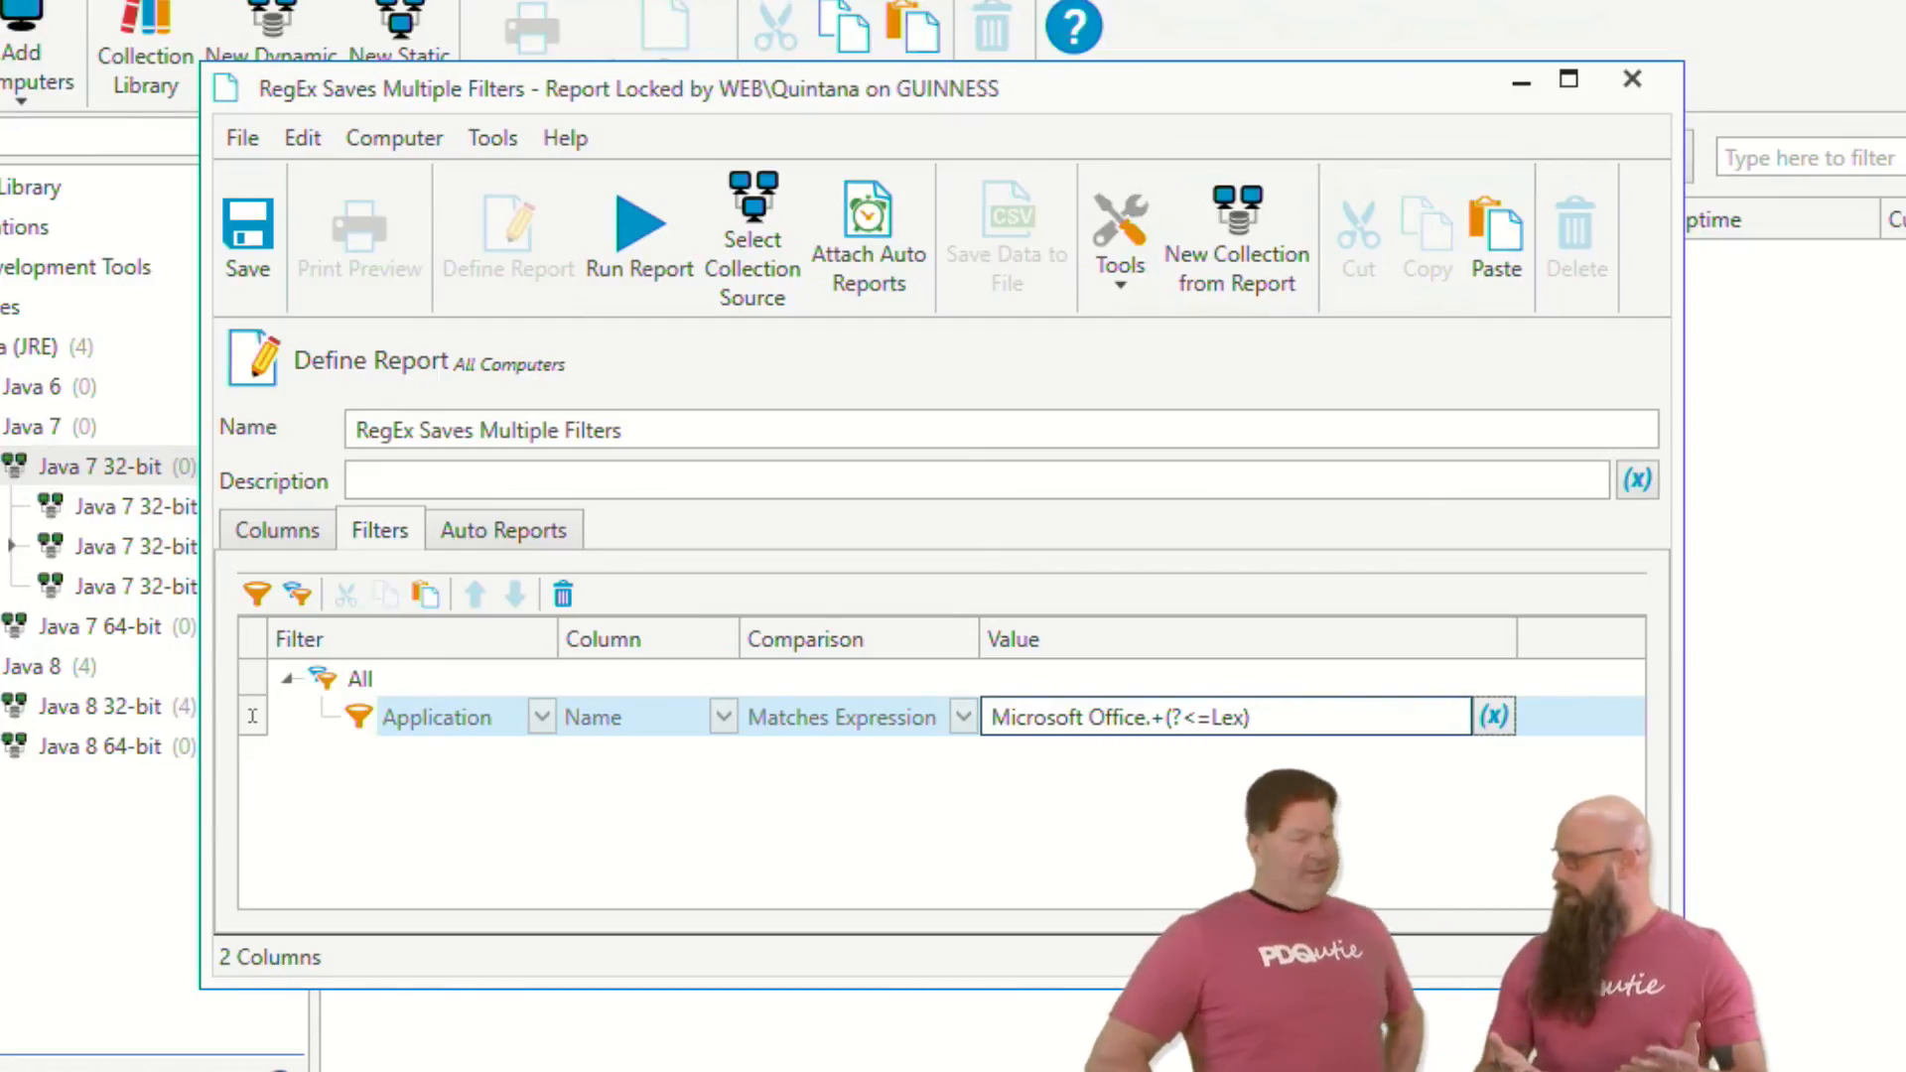
- Change the lookbehind in the filter's expression to the negative form "(?<!Lex)"
left_click(1216, 717)
key("BackSpace")
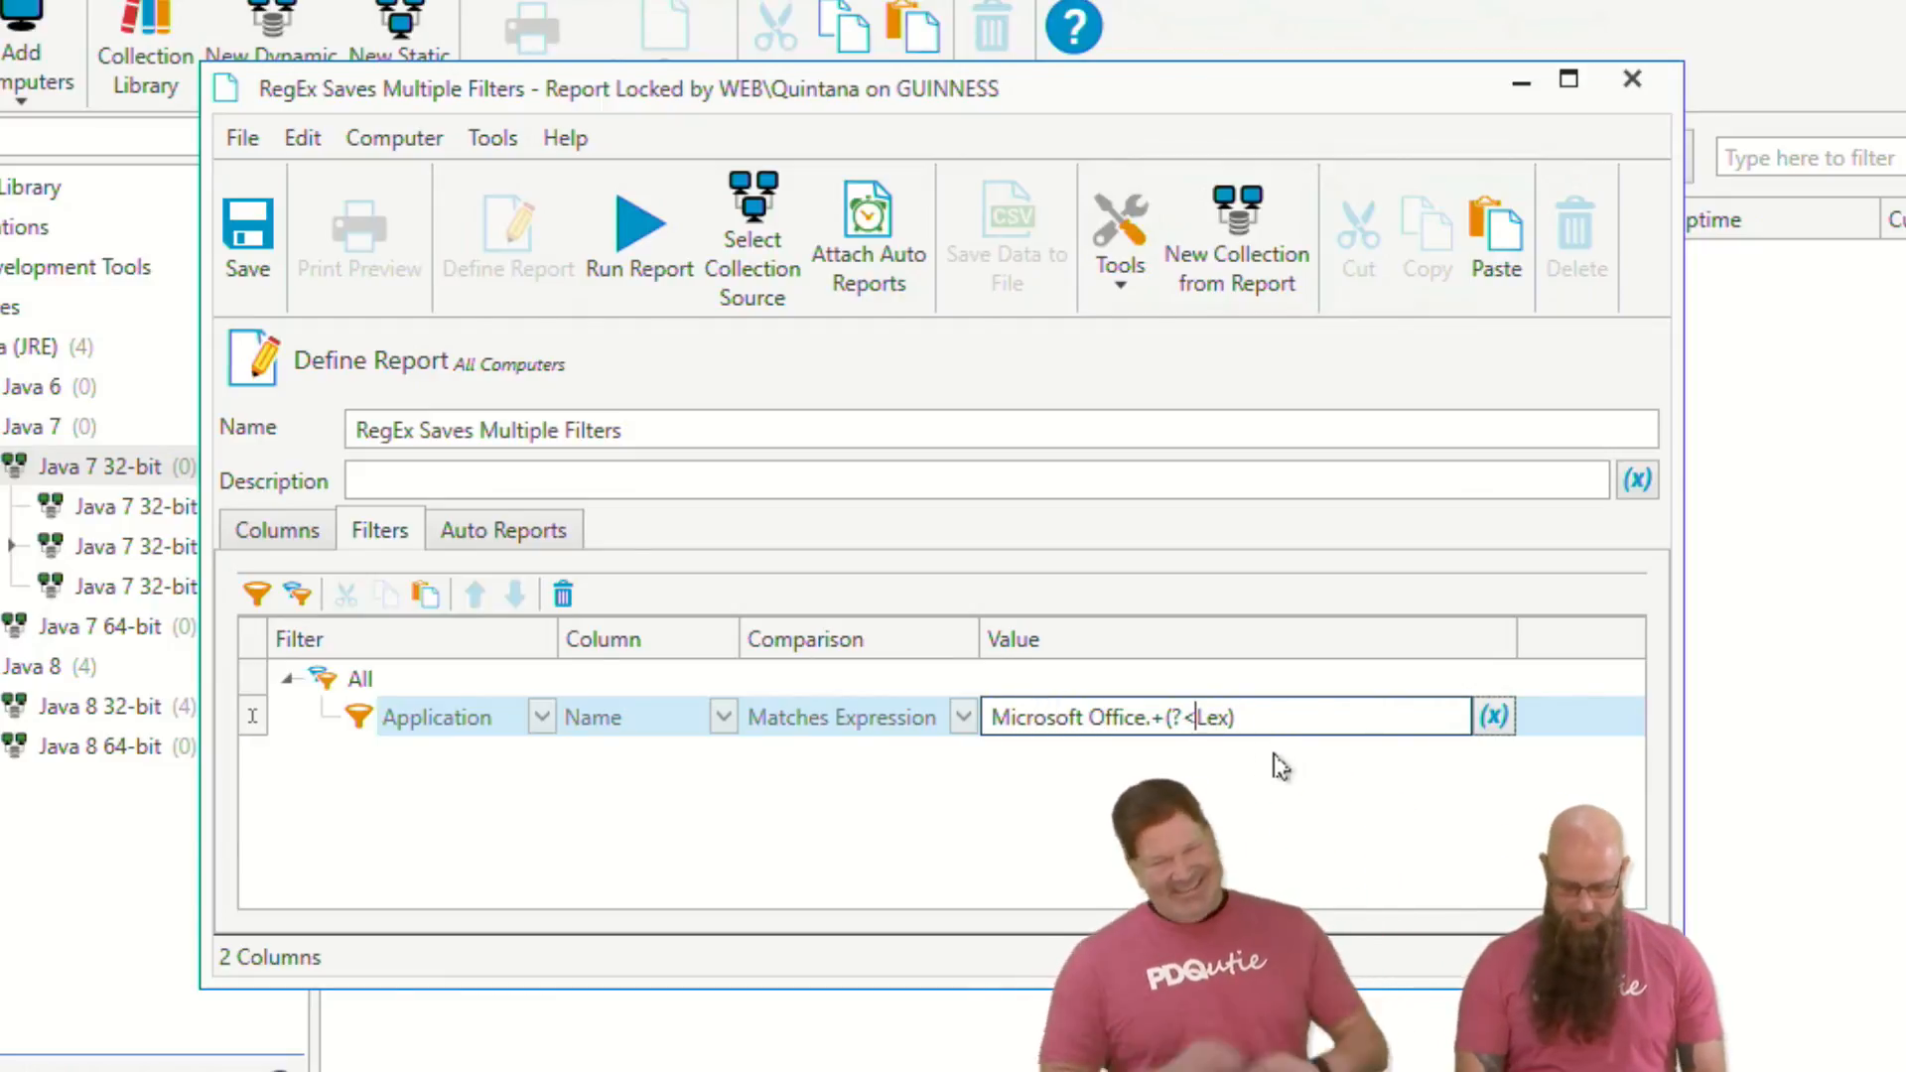
type("!")
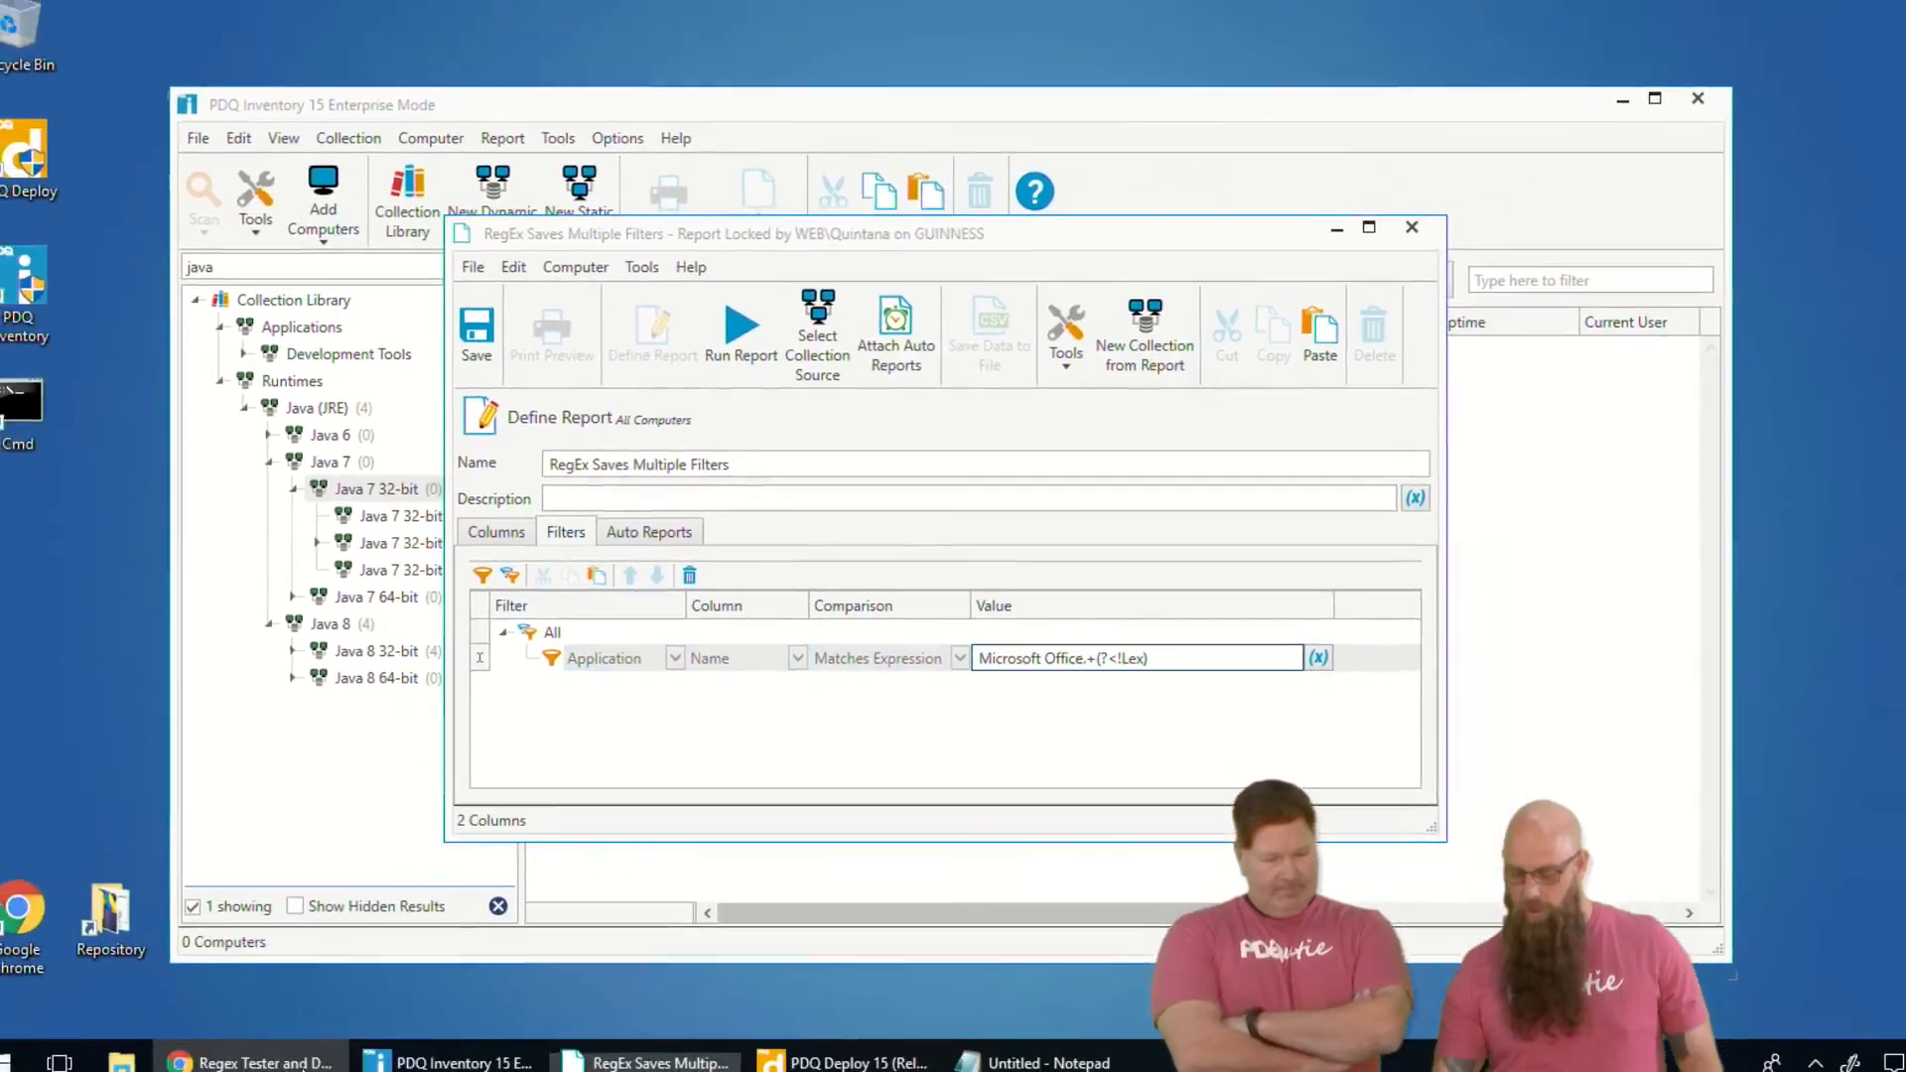
- Switch to the Online Regex Tester page in Chrome
left_click(310, 1045)
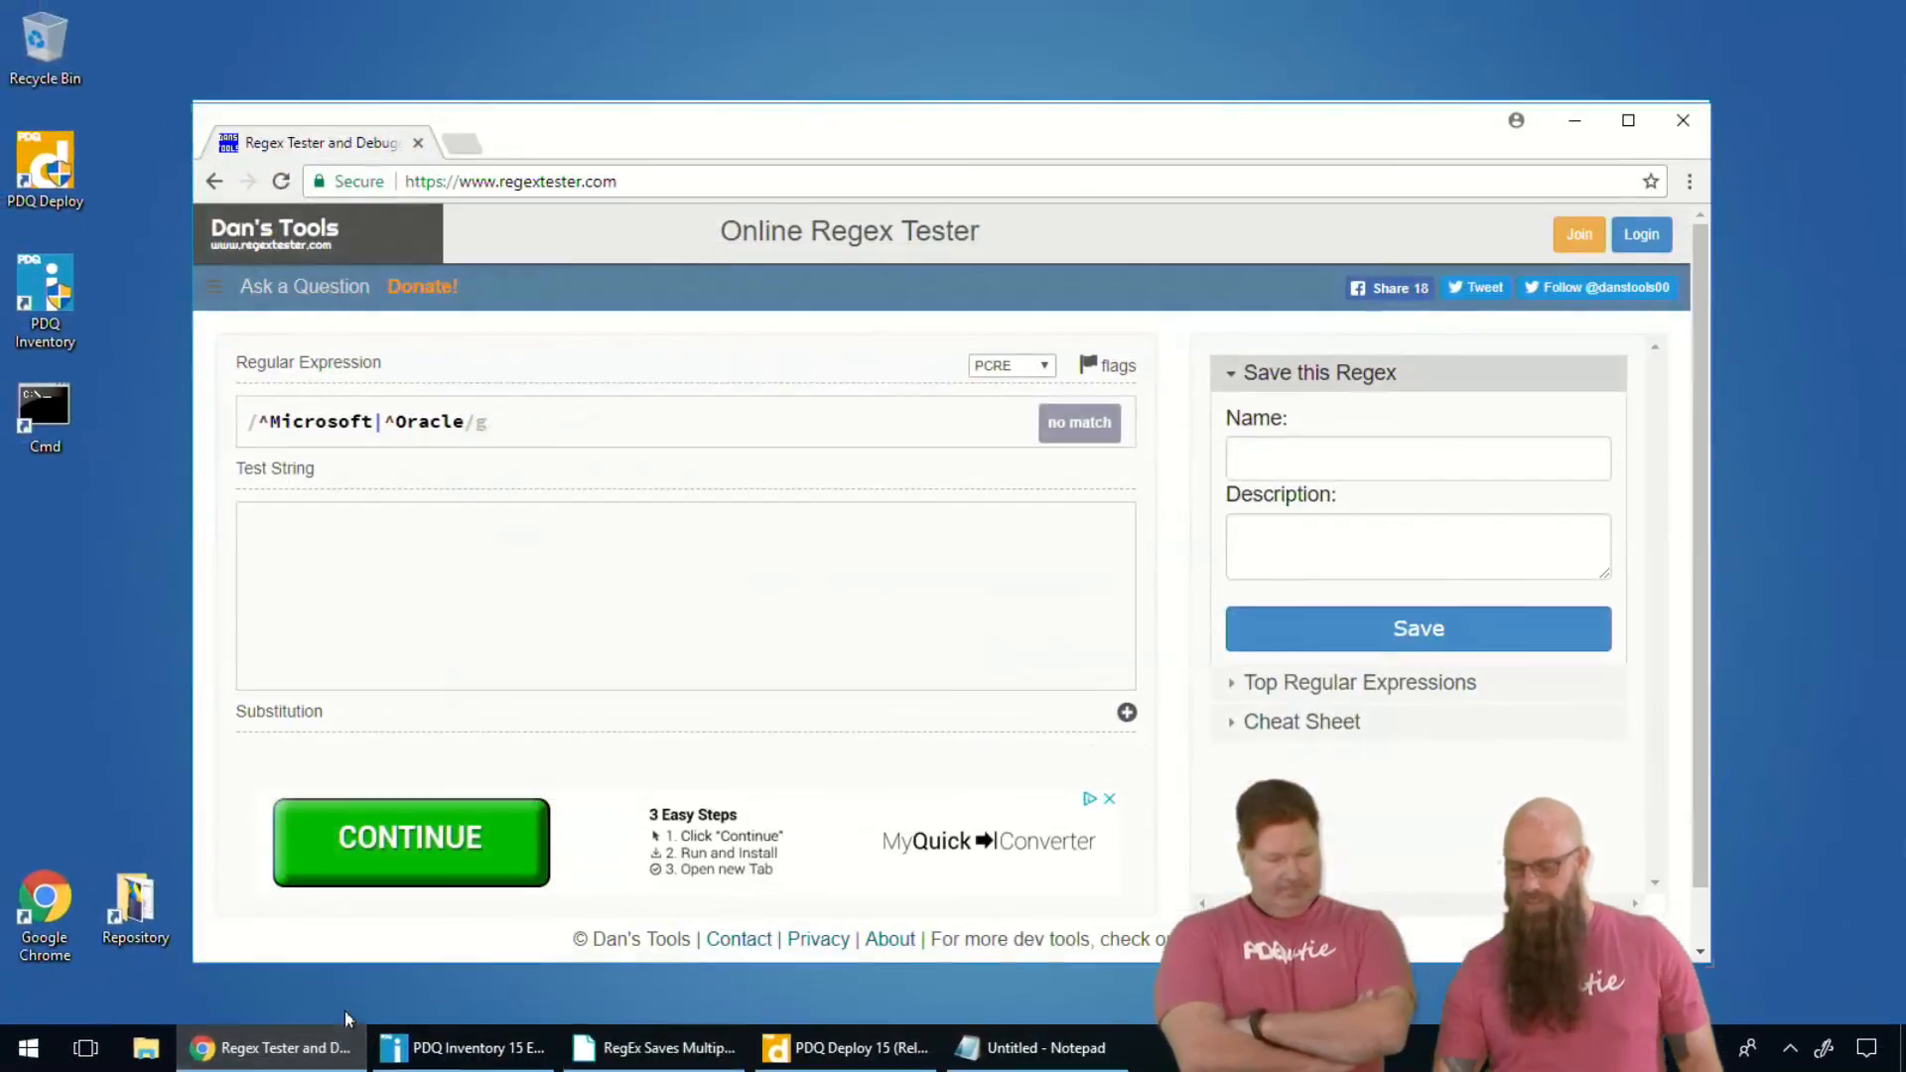
- Draft the trial lookbehind text "lex($<!sdg)" in the Test String area
left_click(667, 518)
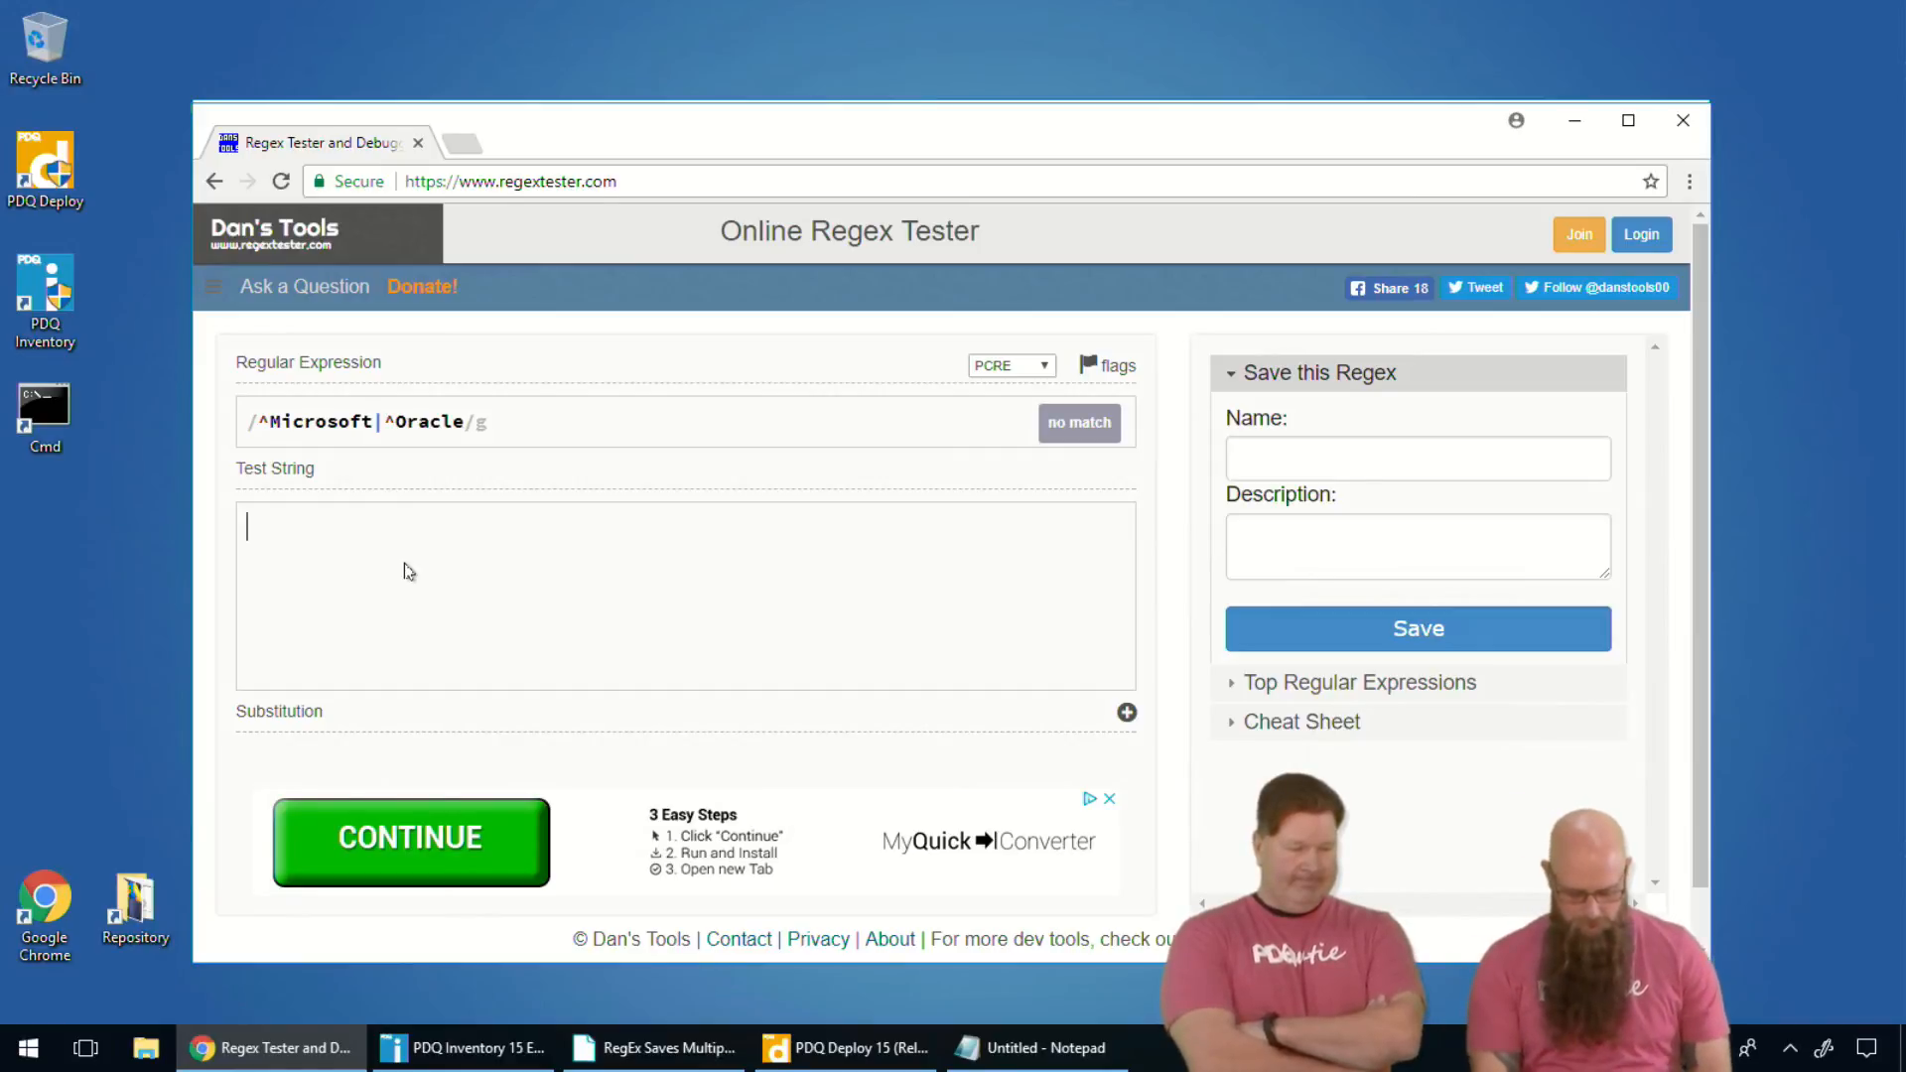
type("lex")
key("BackSpace")
type("x")
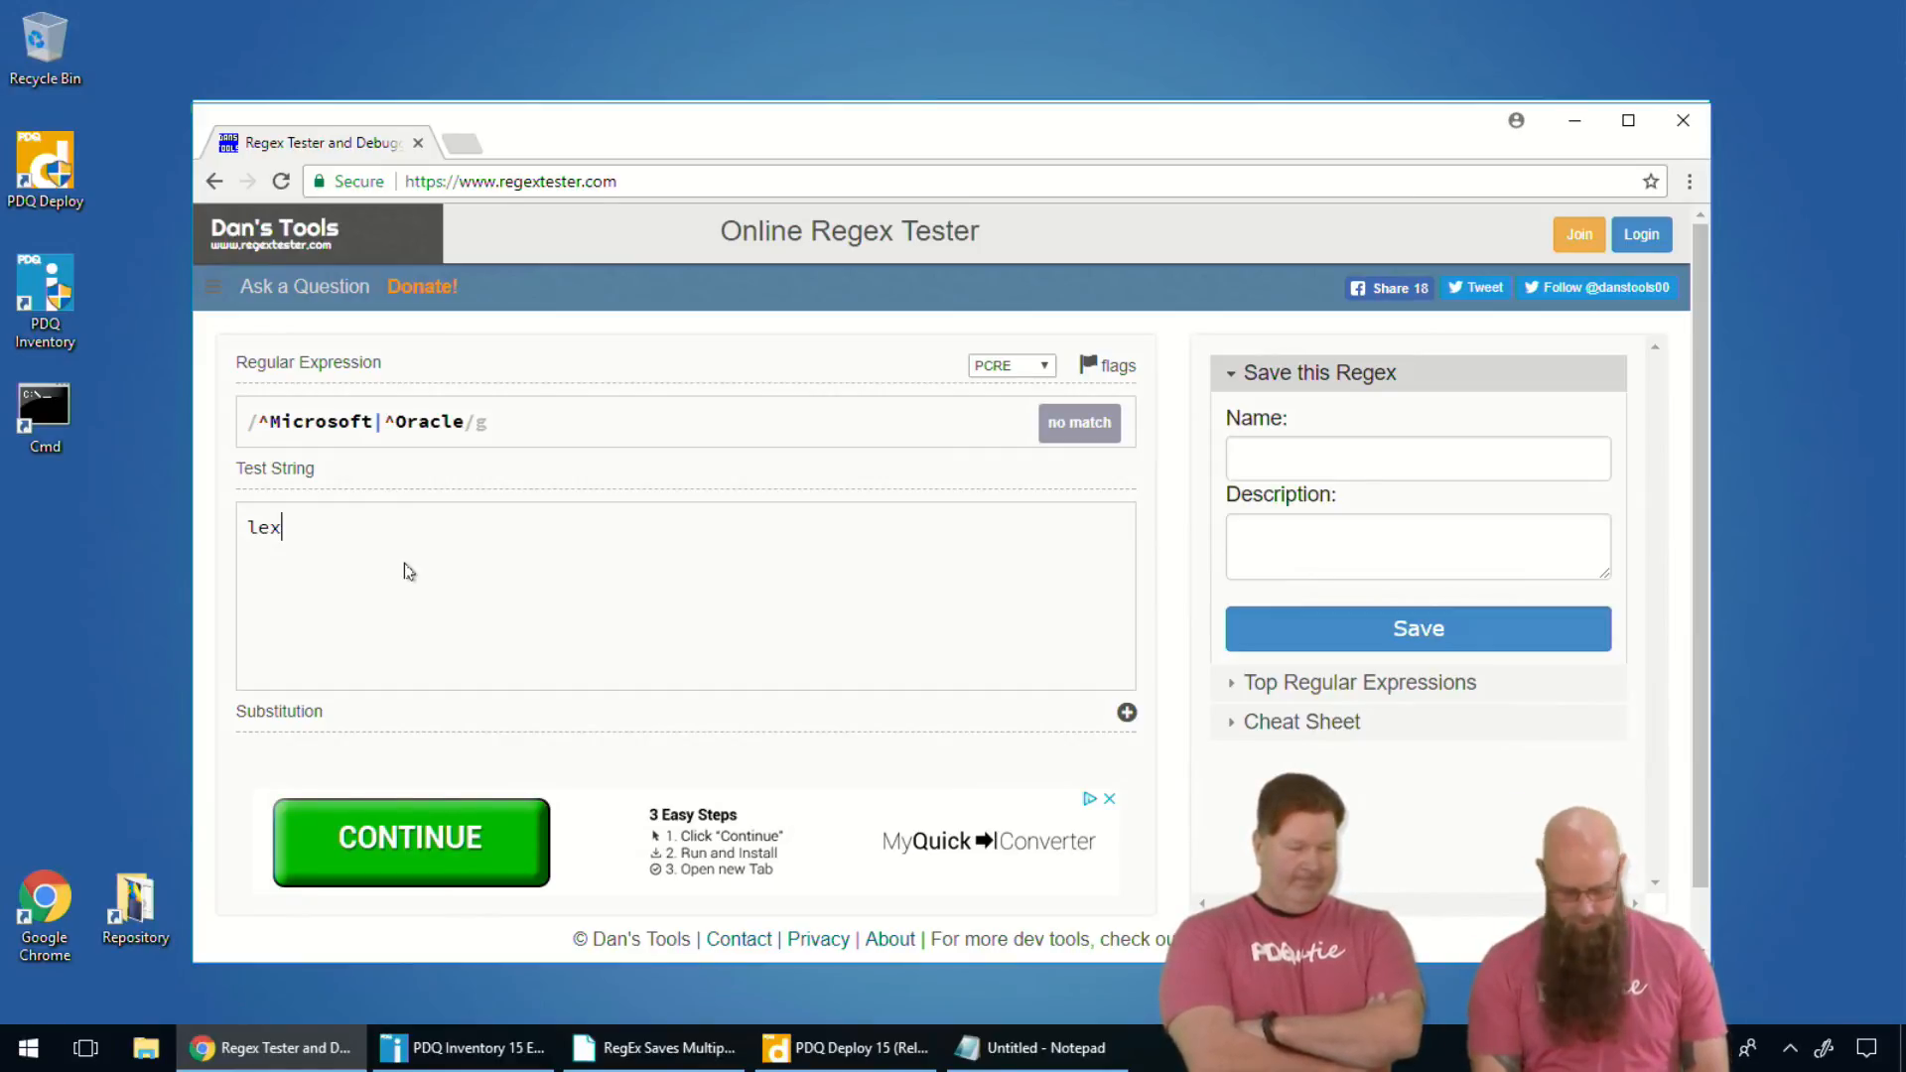
type("(")
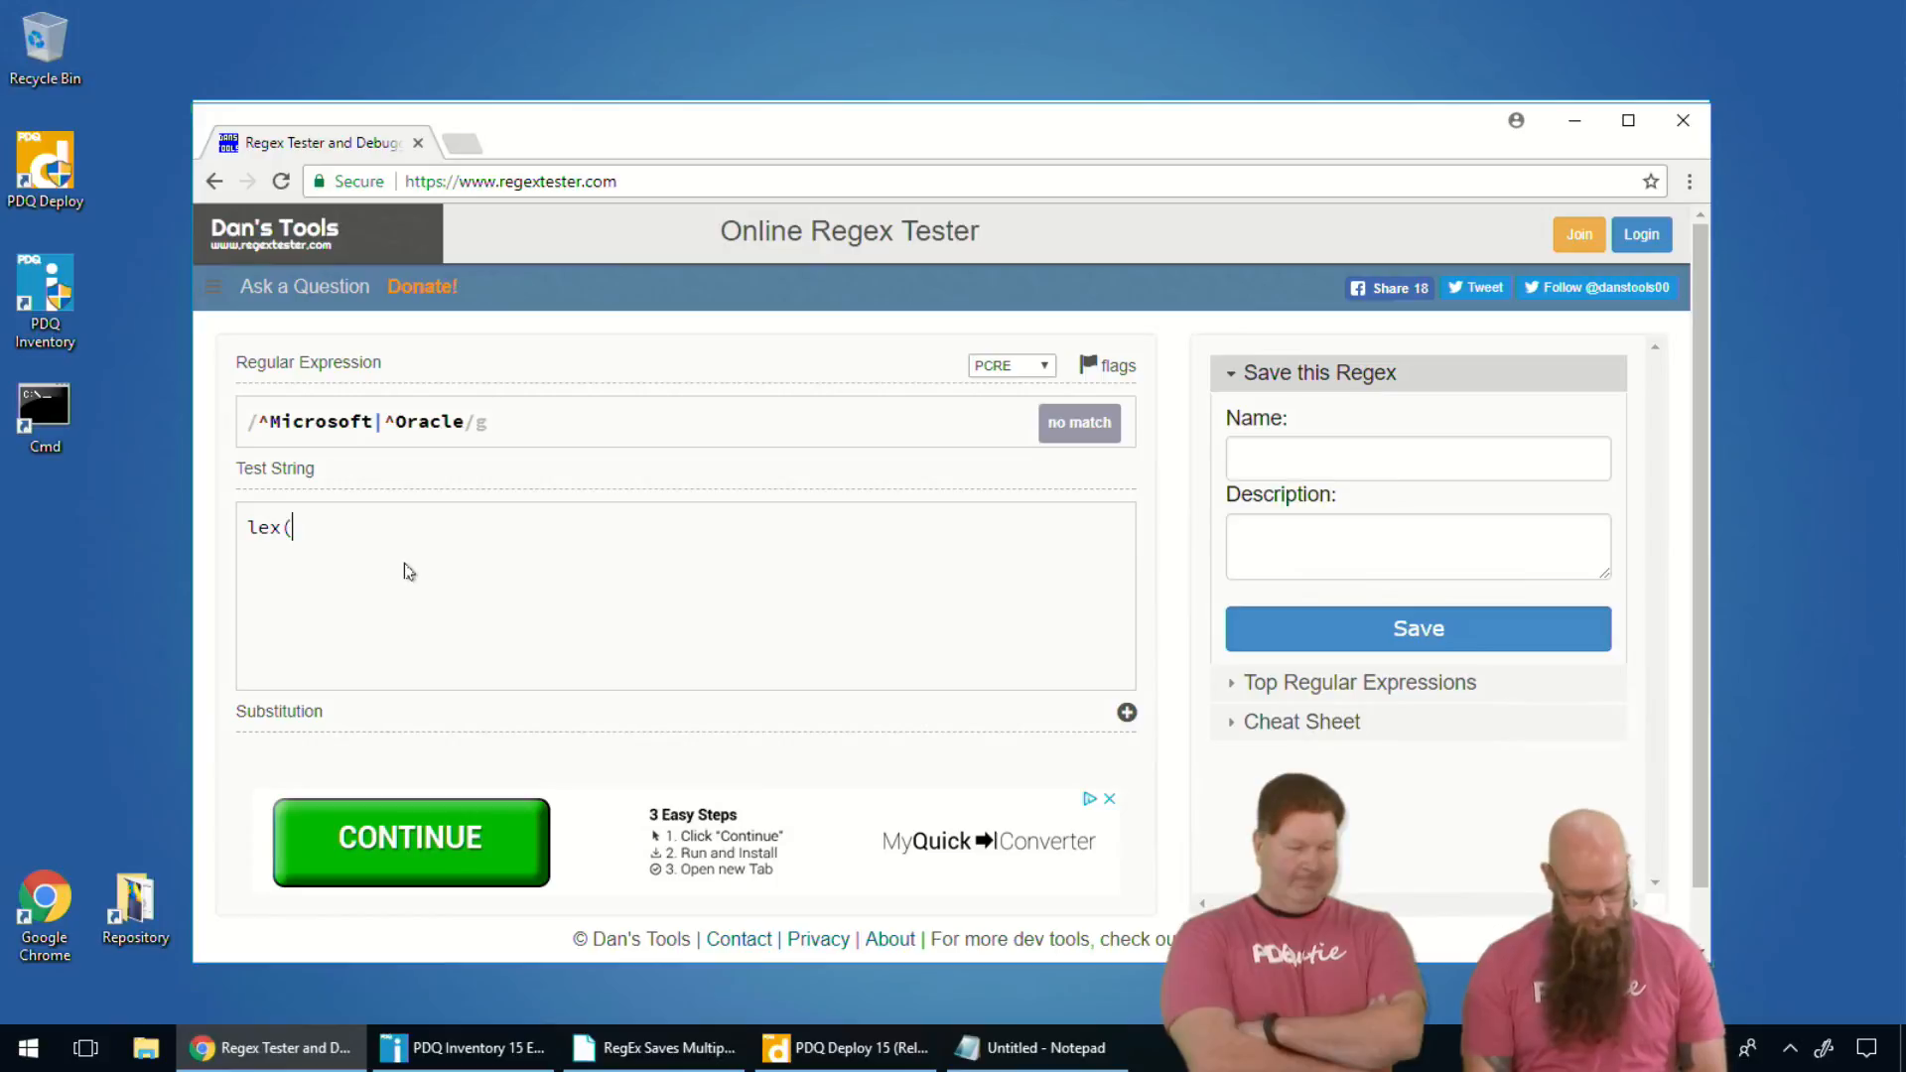
type("$<!")
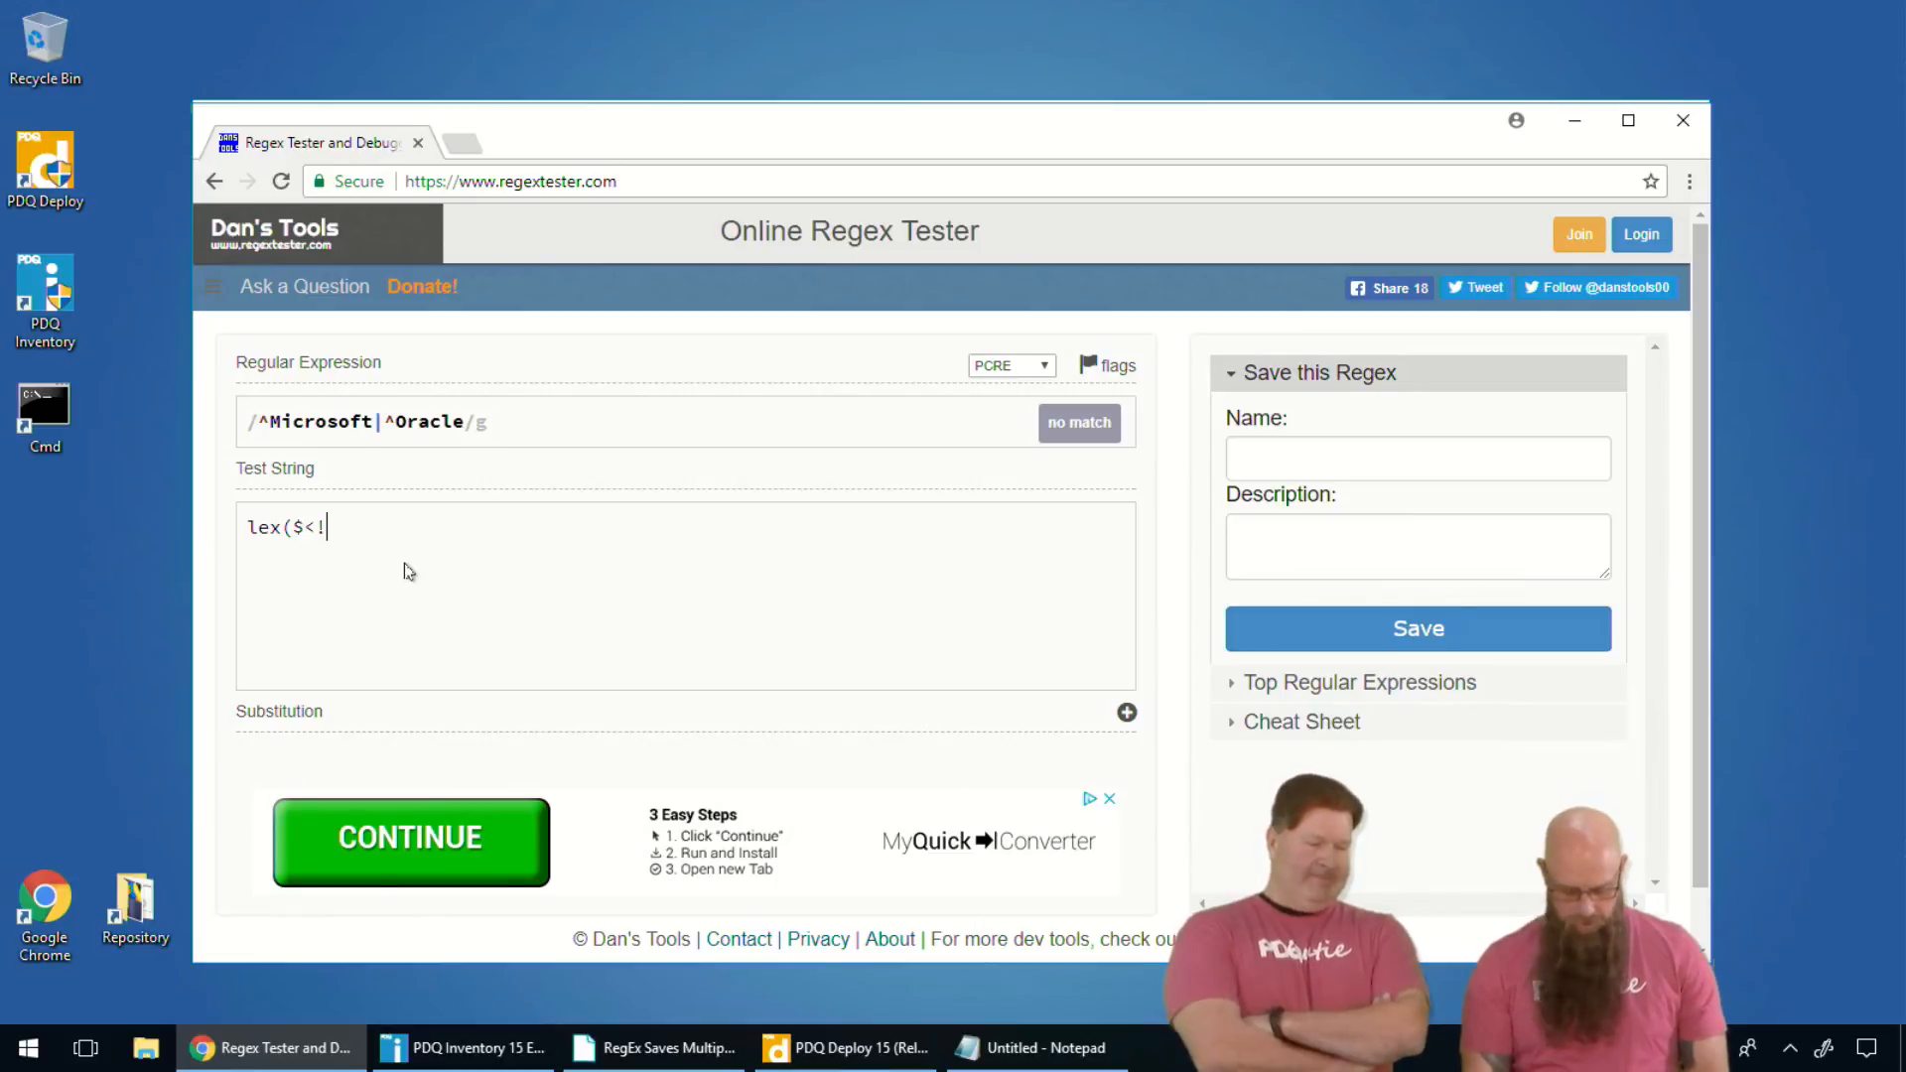
type("sdg")
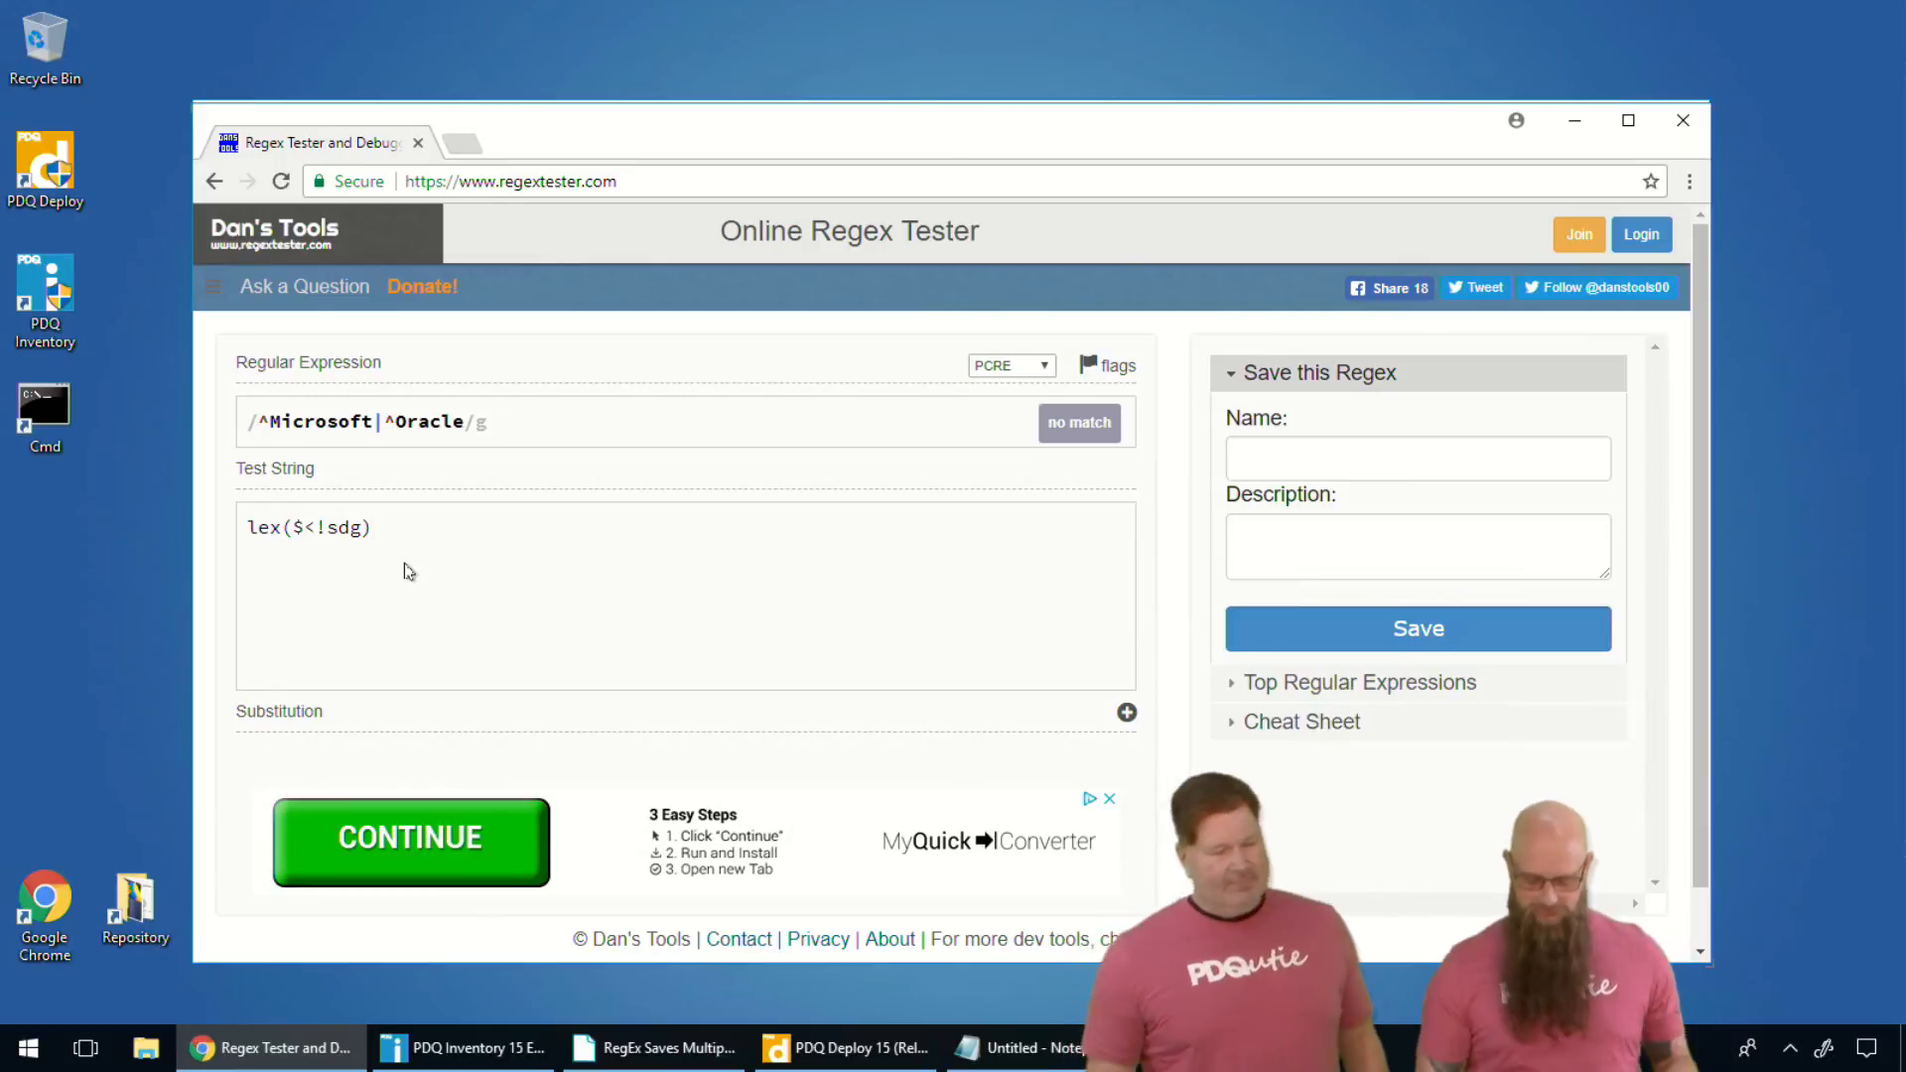
- Clear all of the trial text from the Test String area
key("BackSpace")
key("BackSpace")
key("BackSpace")
key("BackSpace")
key("BackSpace")
key("BackSpace")
key("BackSpace")
key("BackSpace")
key("BackSpace")
key("BackSpace")
key("BackSpace")
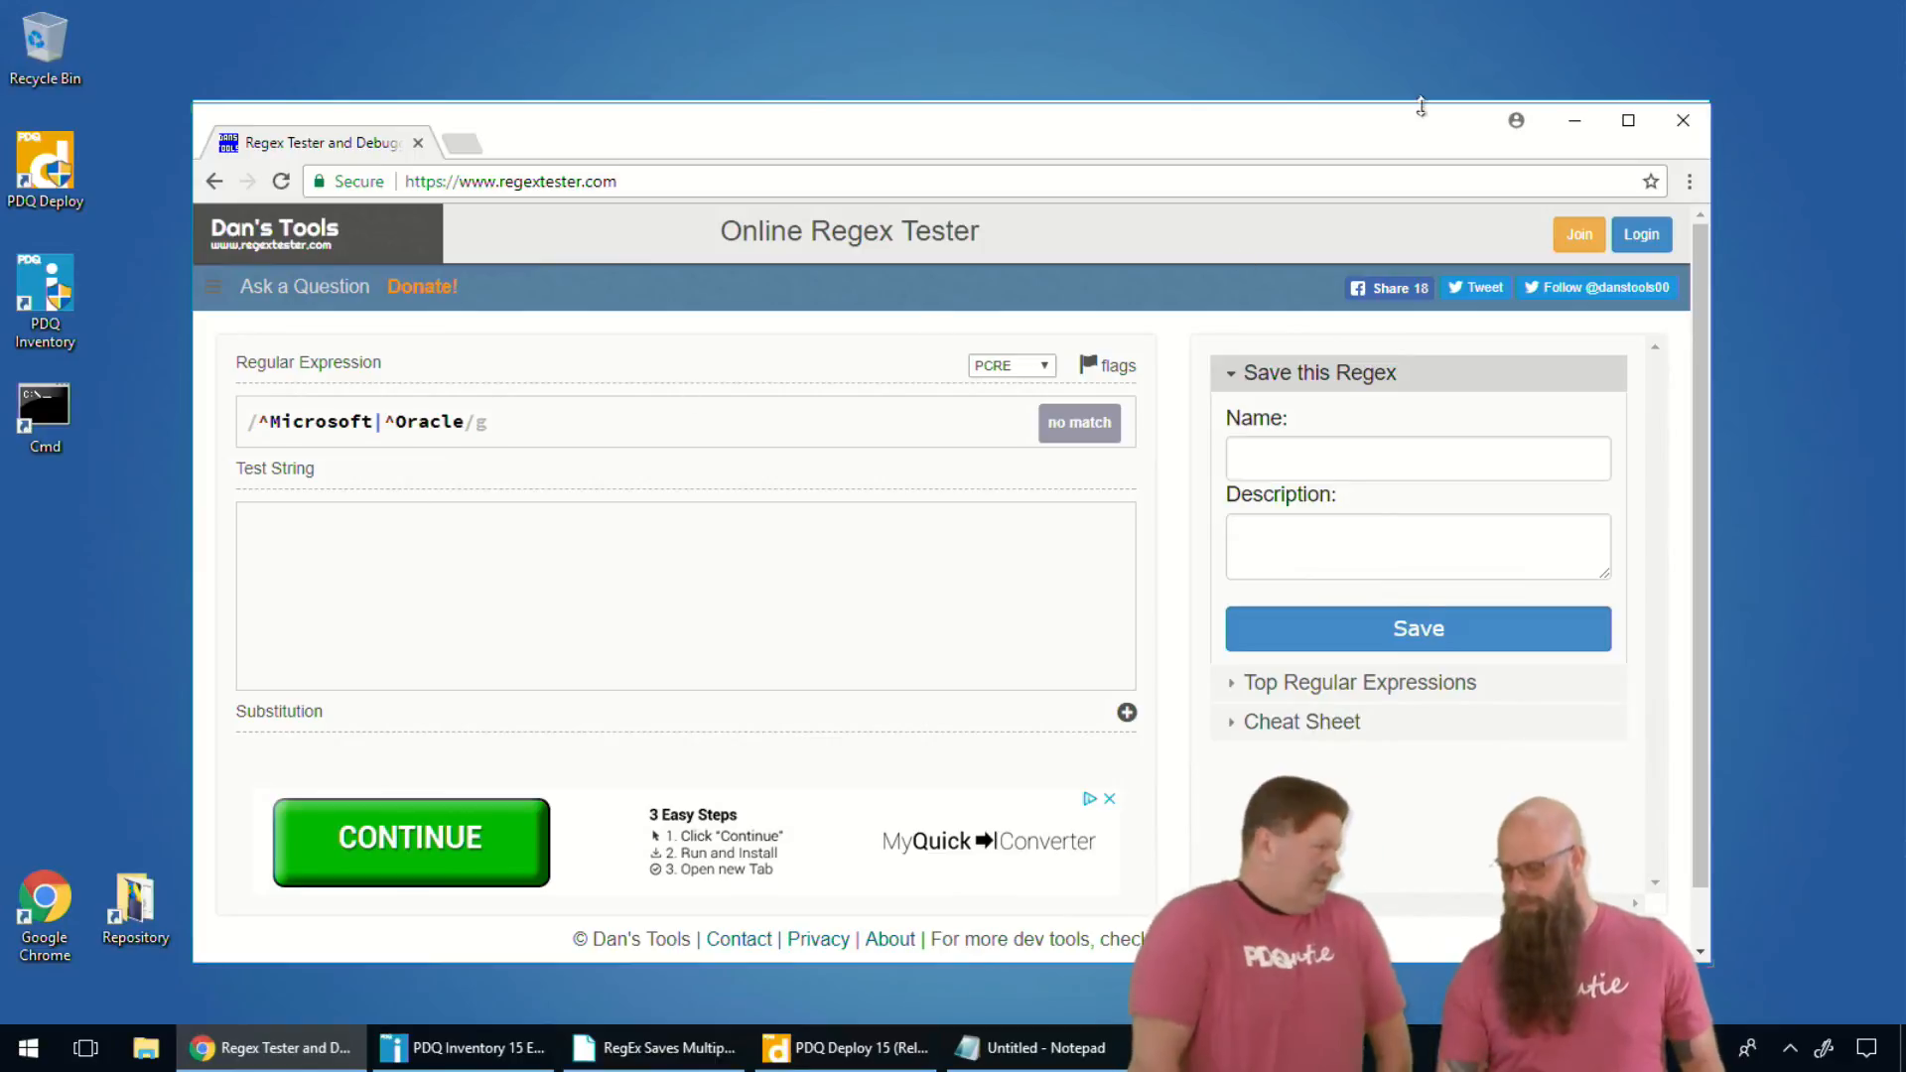
- Return to PDQ Inventory and close the "RegEx Saves Multiple Filters" report
left_click(1574, 120)
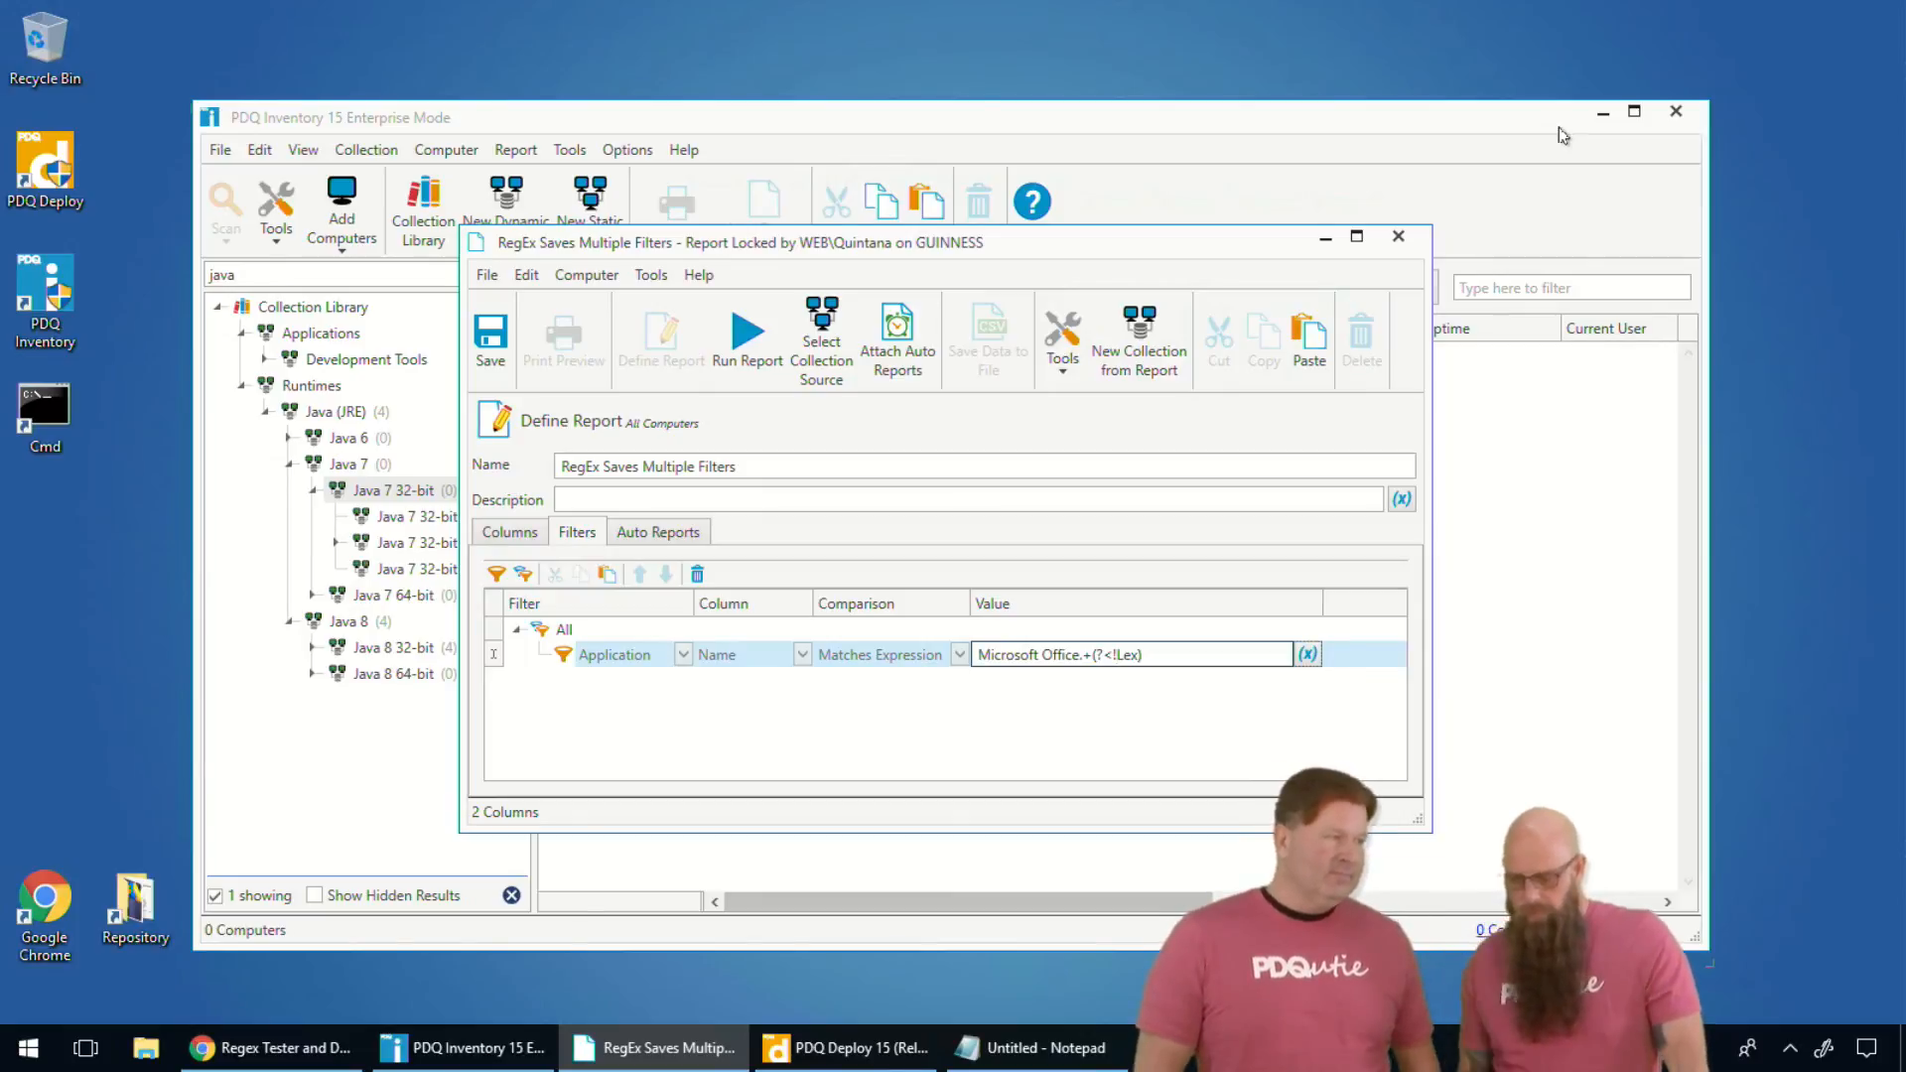
left_click(1398, 236)
left_click(1066, 591)
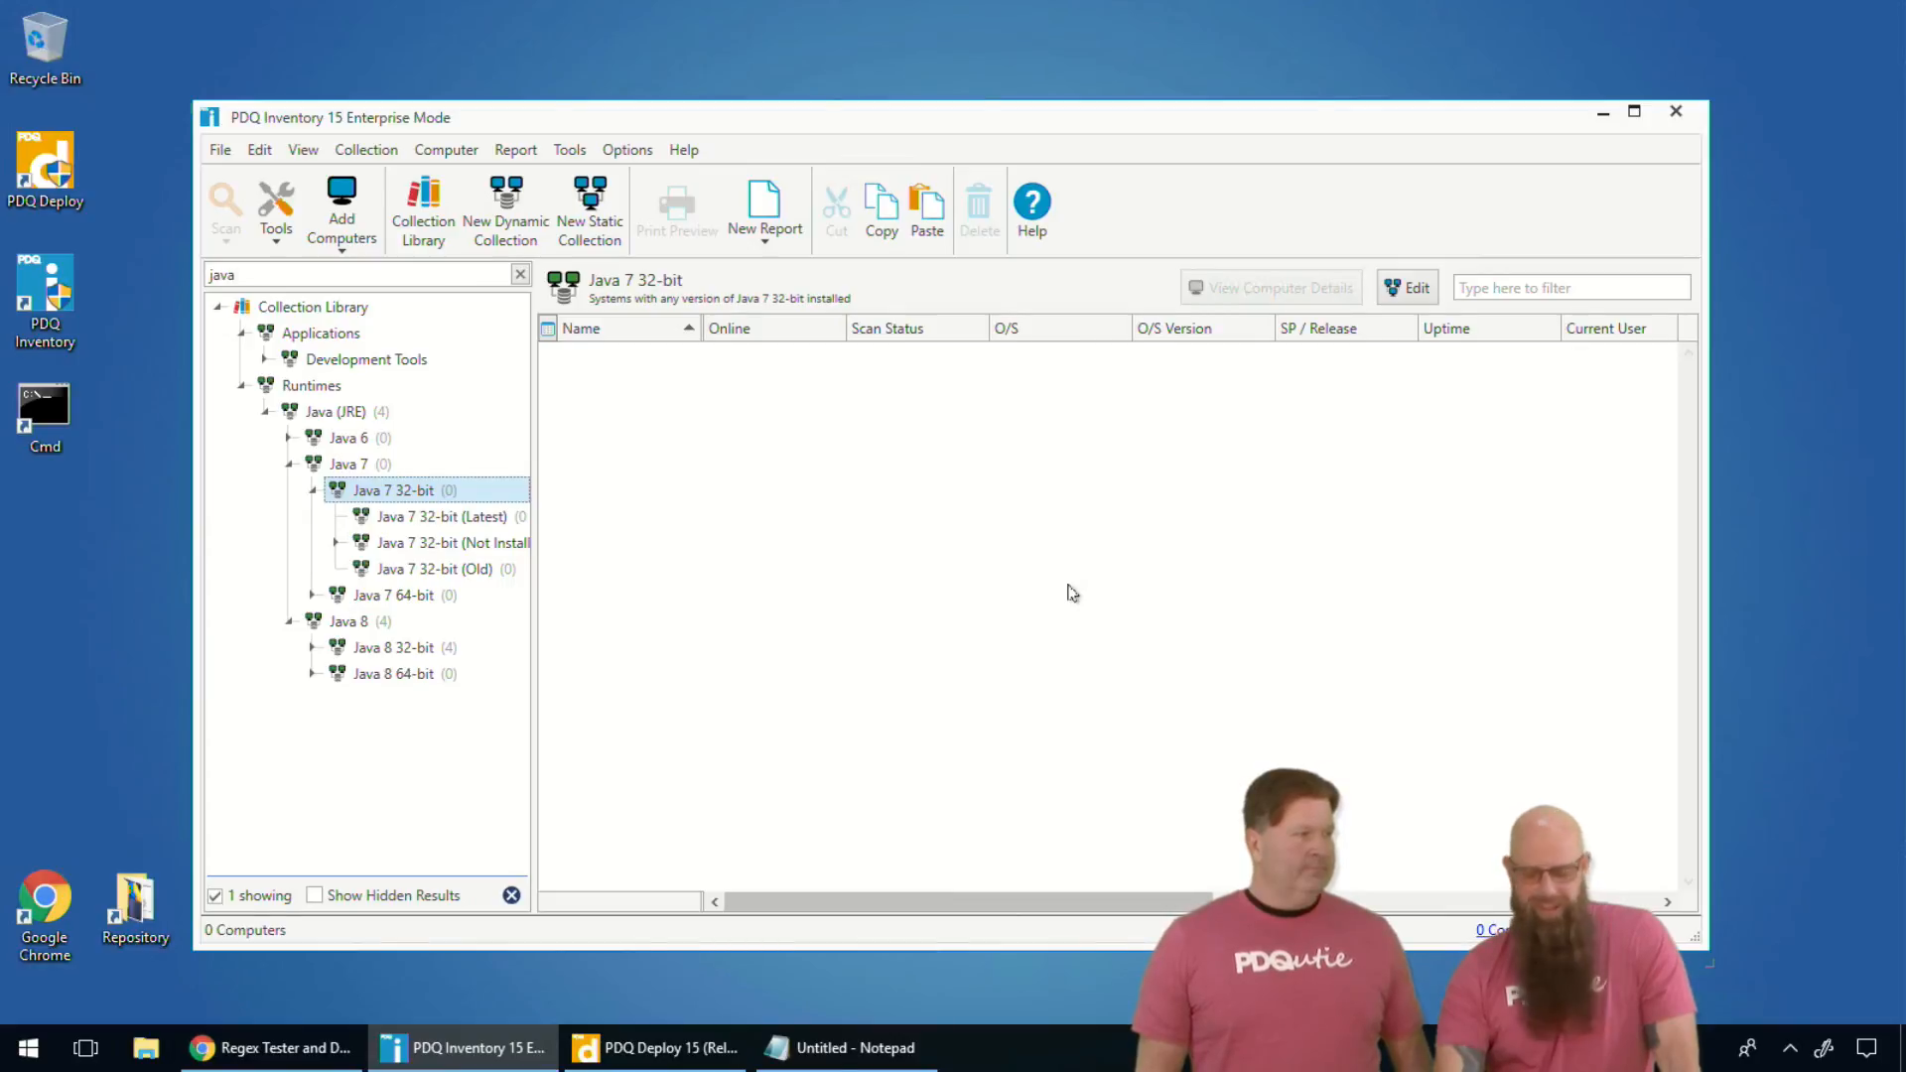
- Inspect the filter definition of the Java 7 32-bit collection, close it and collapse the Runtimes group
double_click(393, 491)
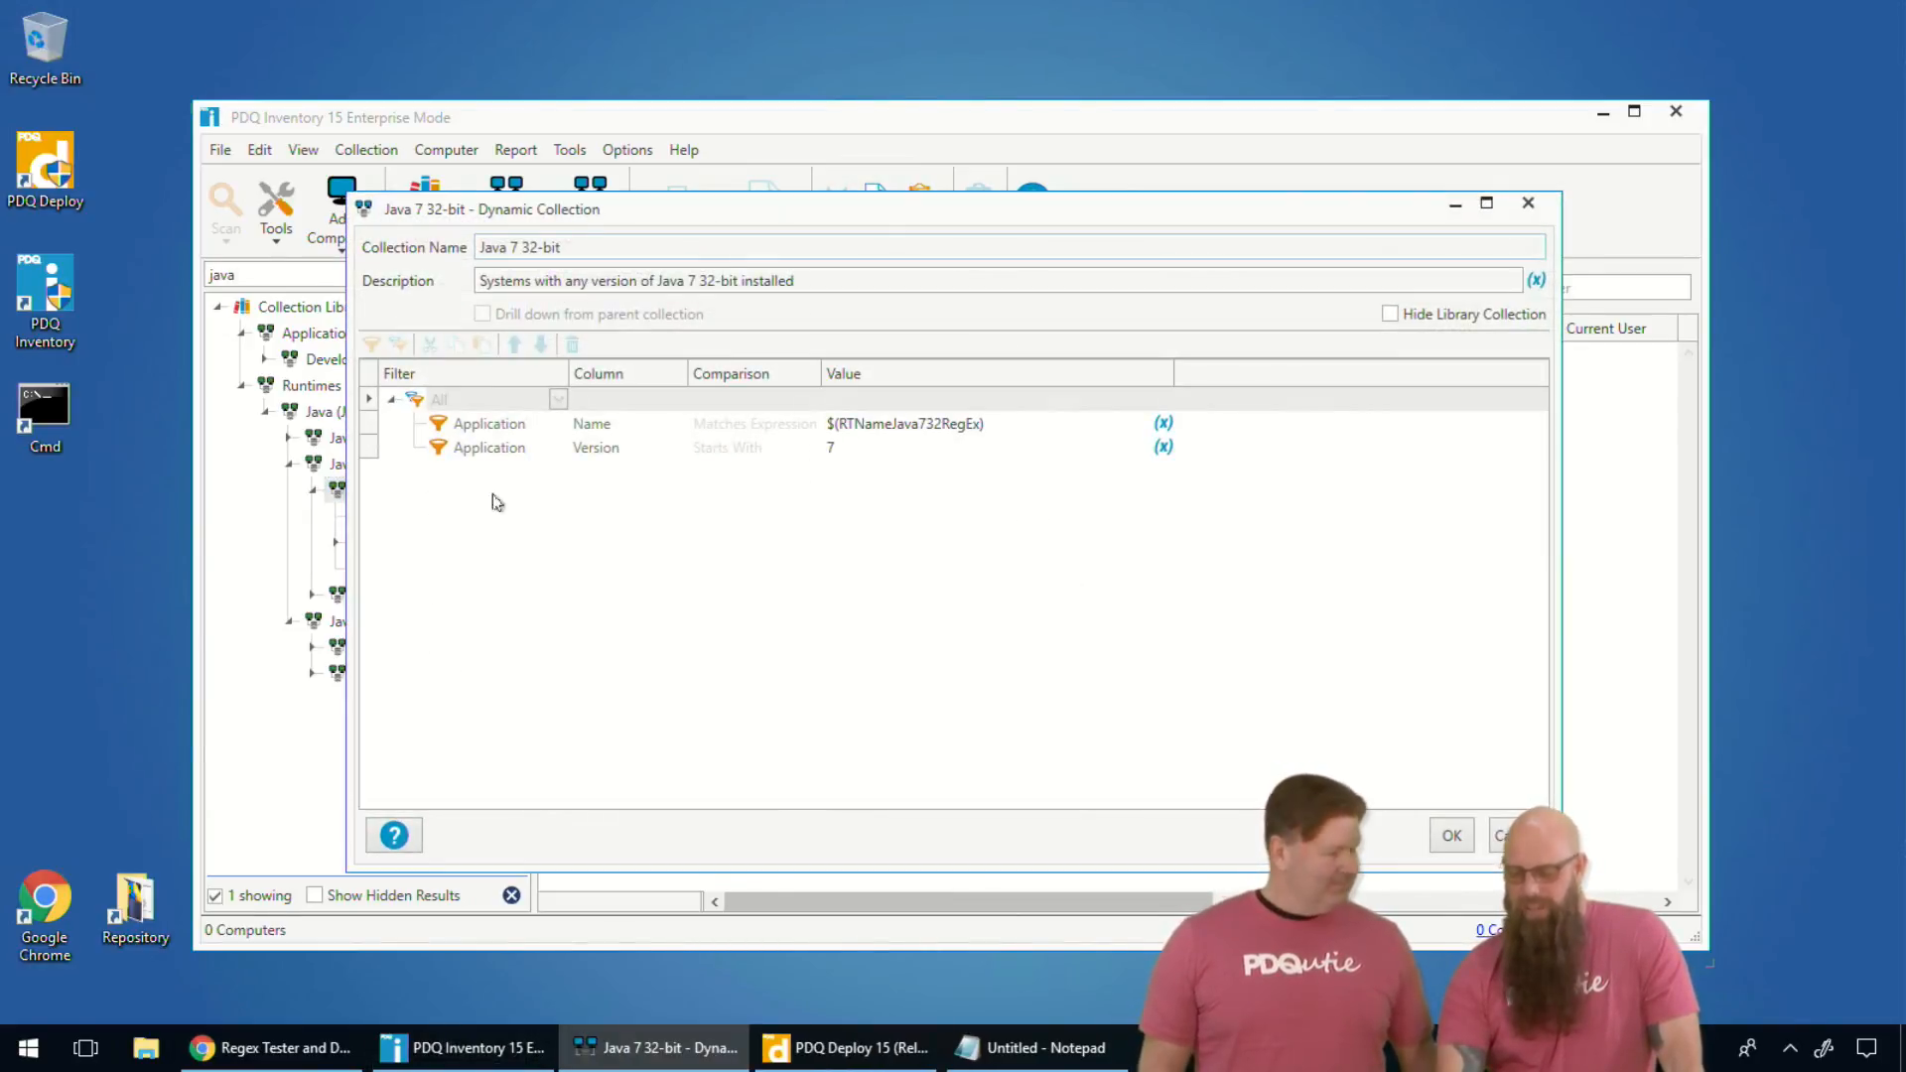
left_click(1551, 855)
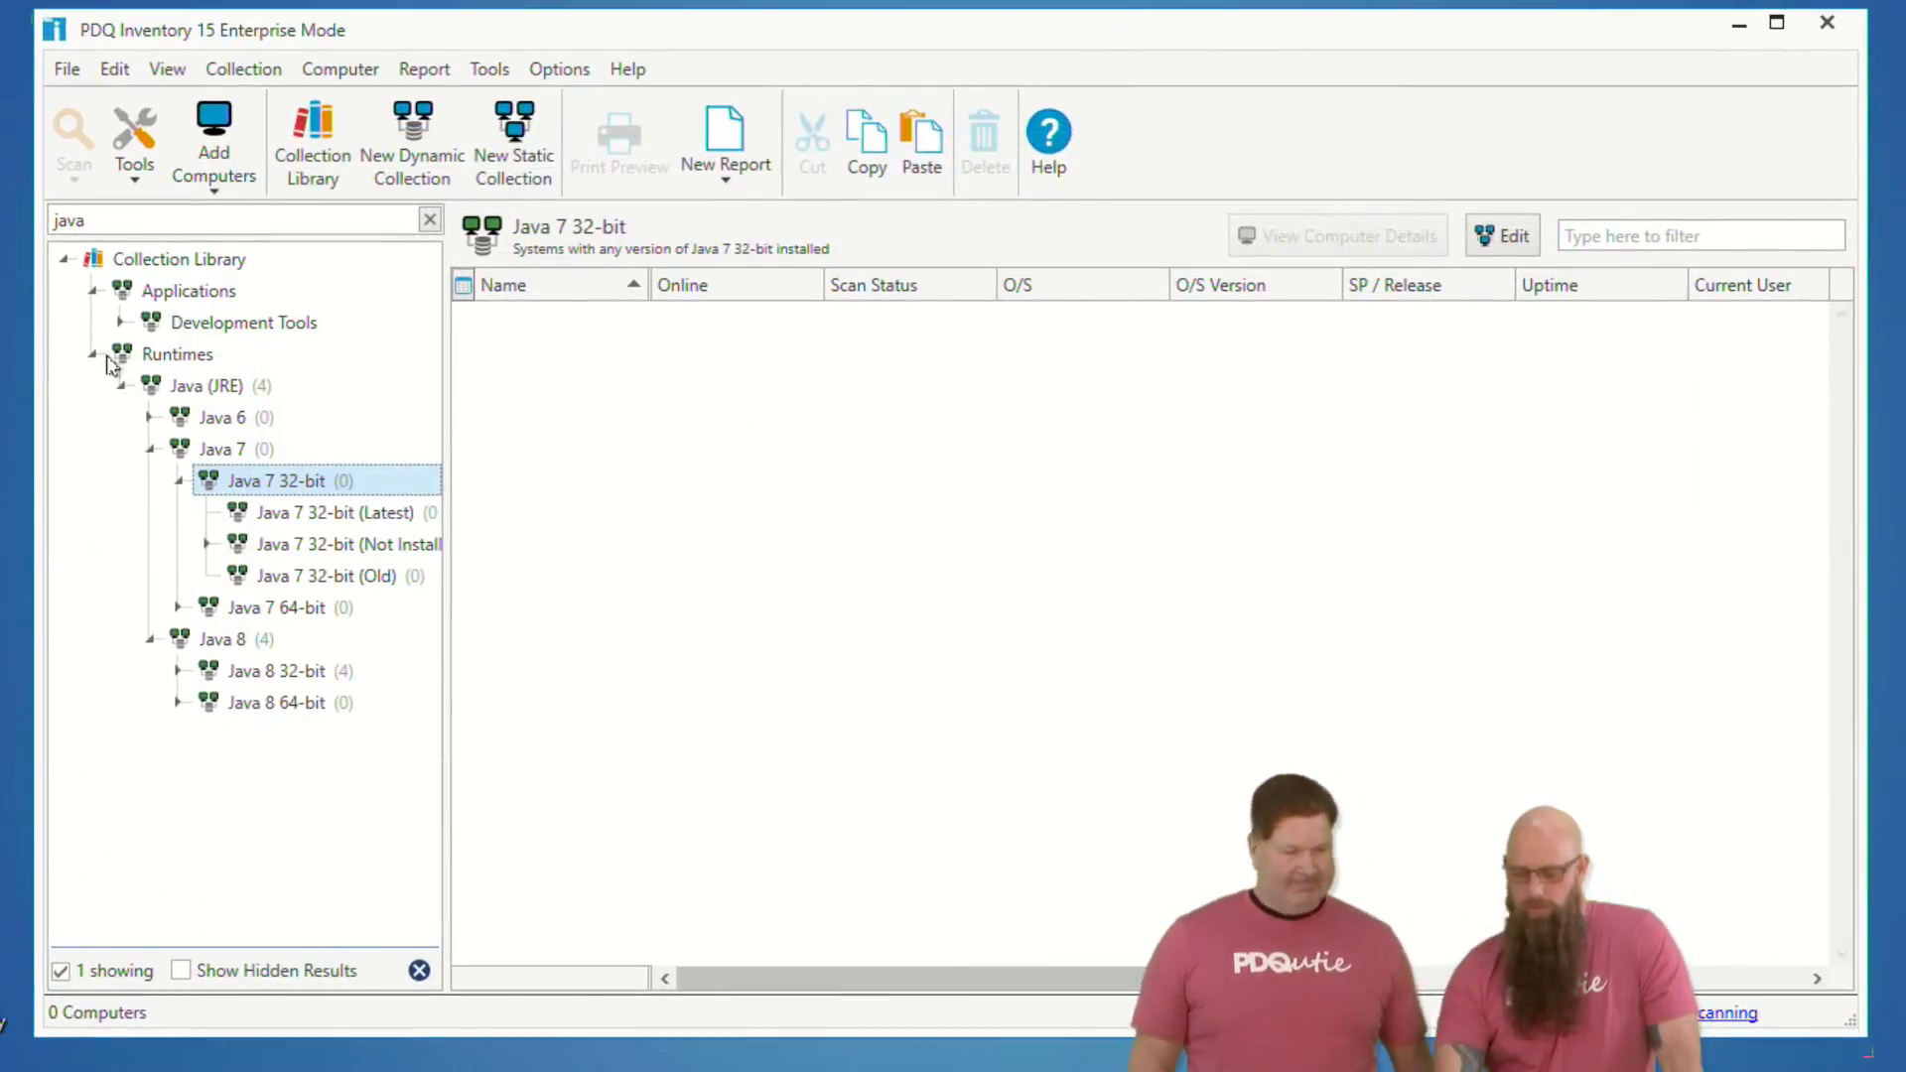
left_click(193, 376)
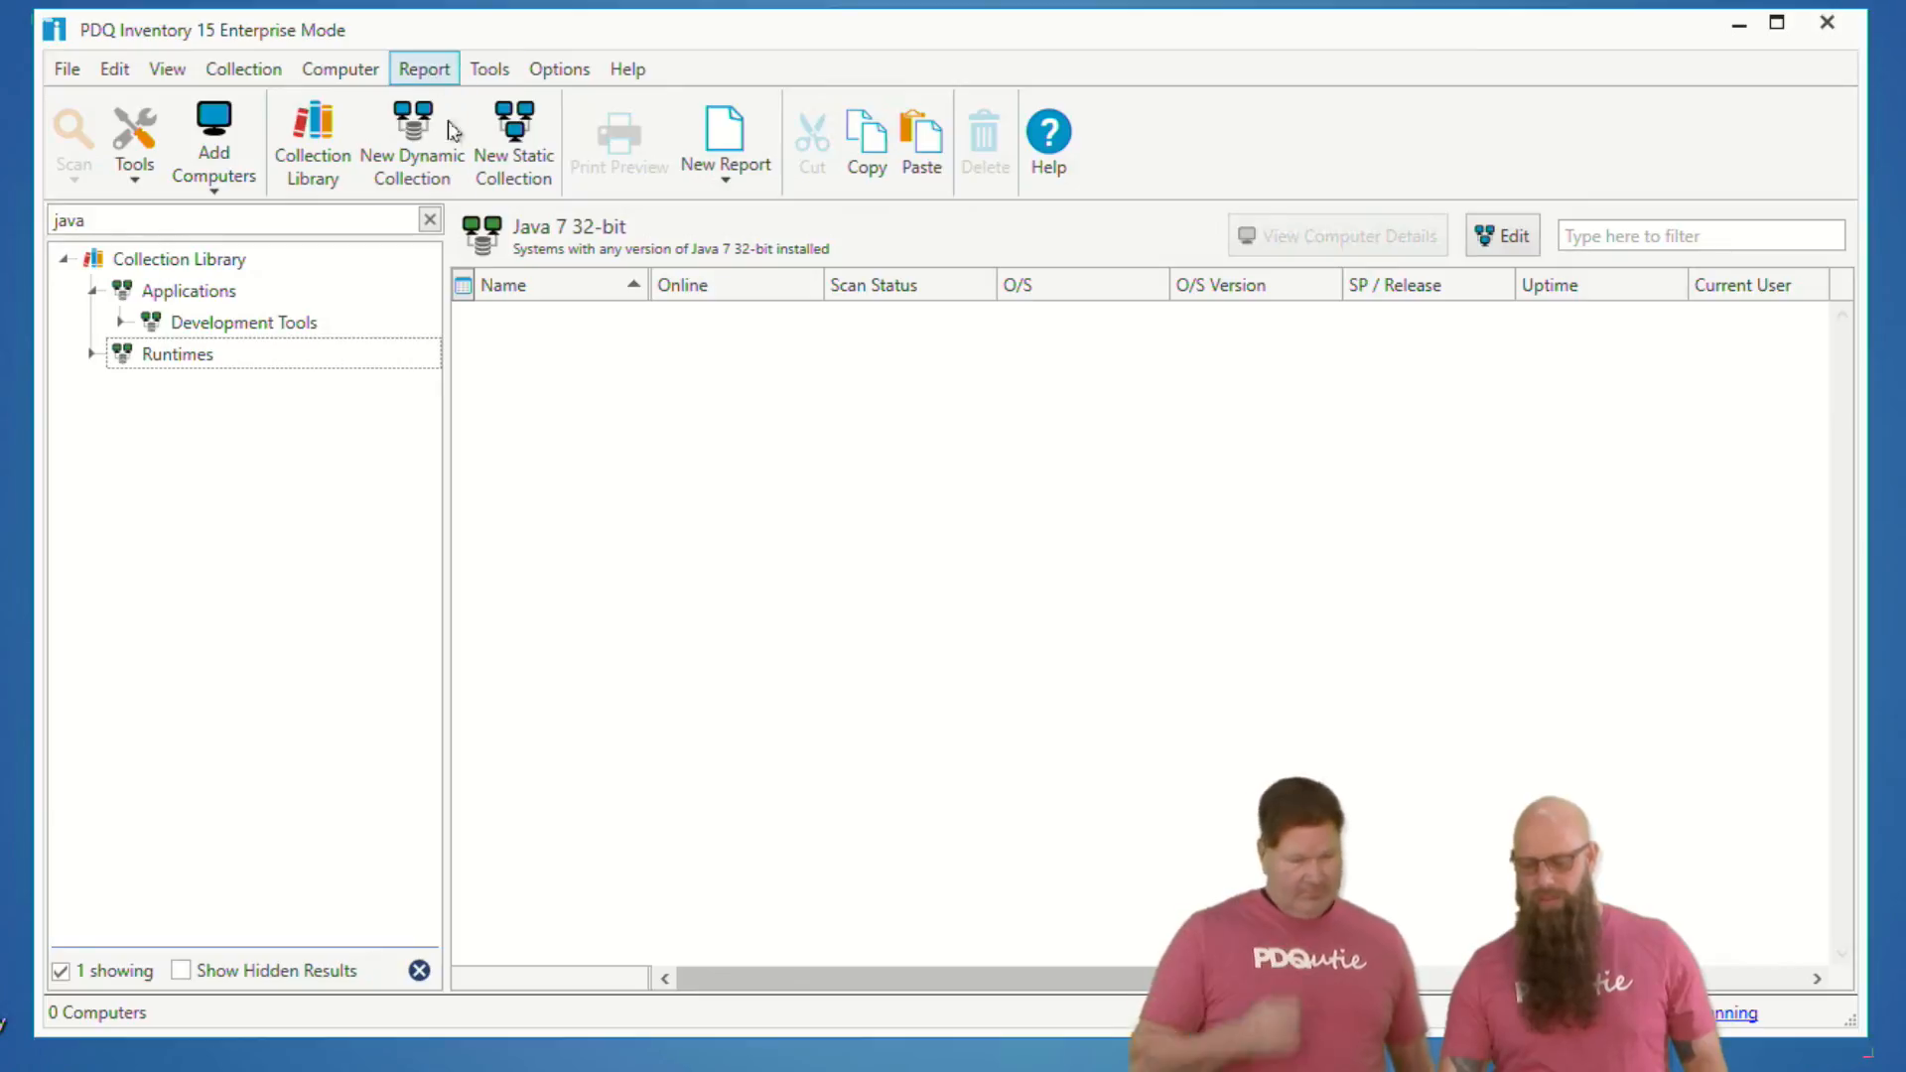
- Start a new dynamic collection and add a second filter on the application's Version column
left_click(415, 164)
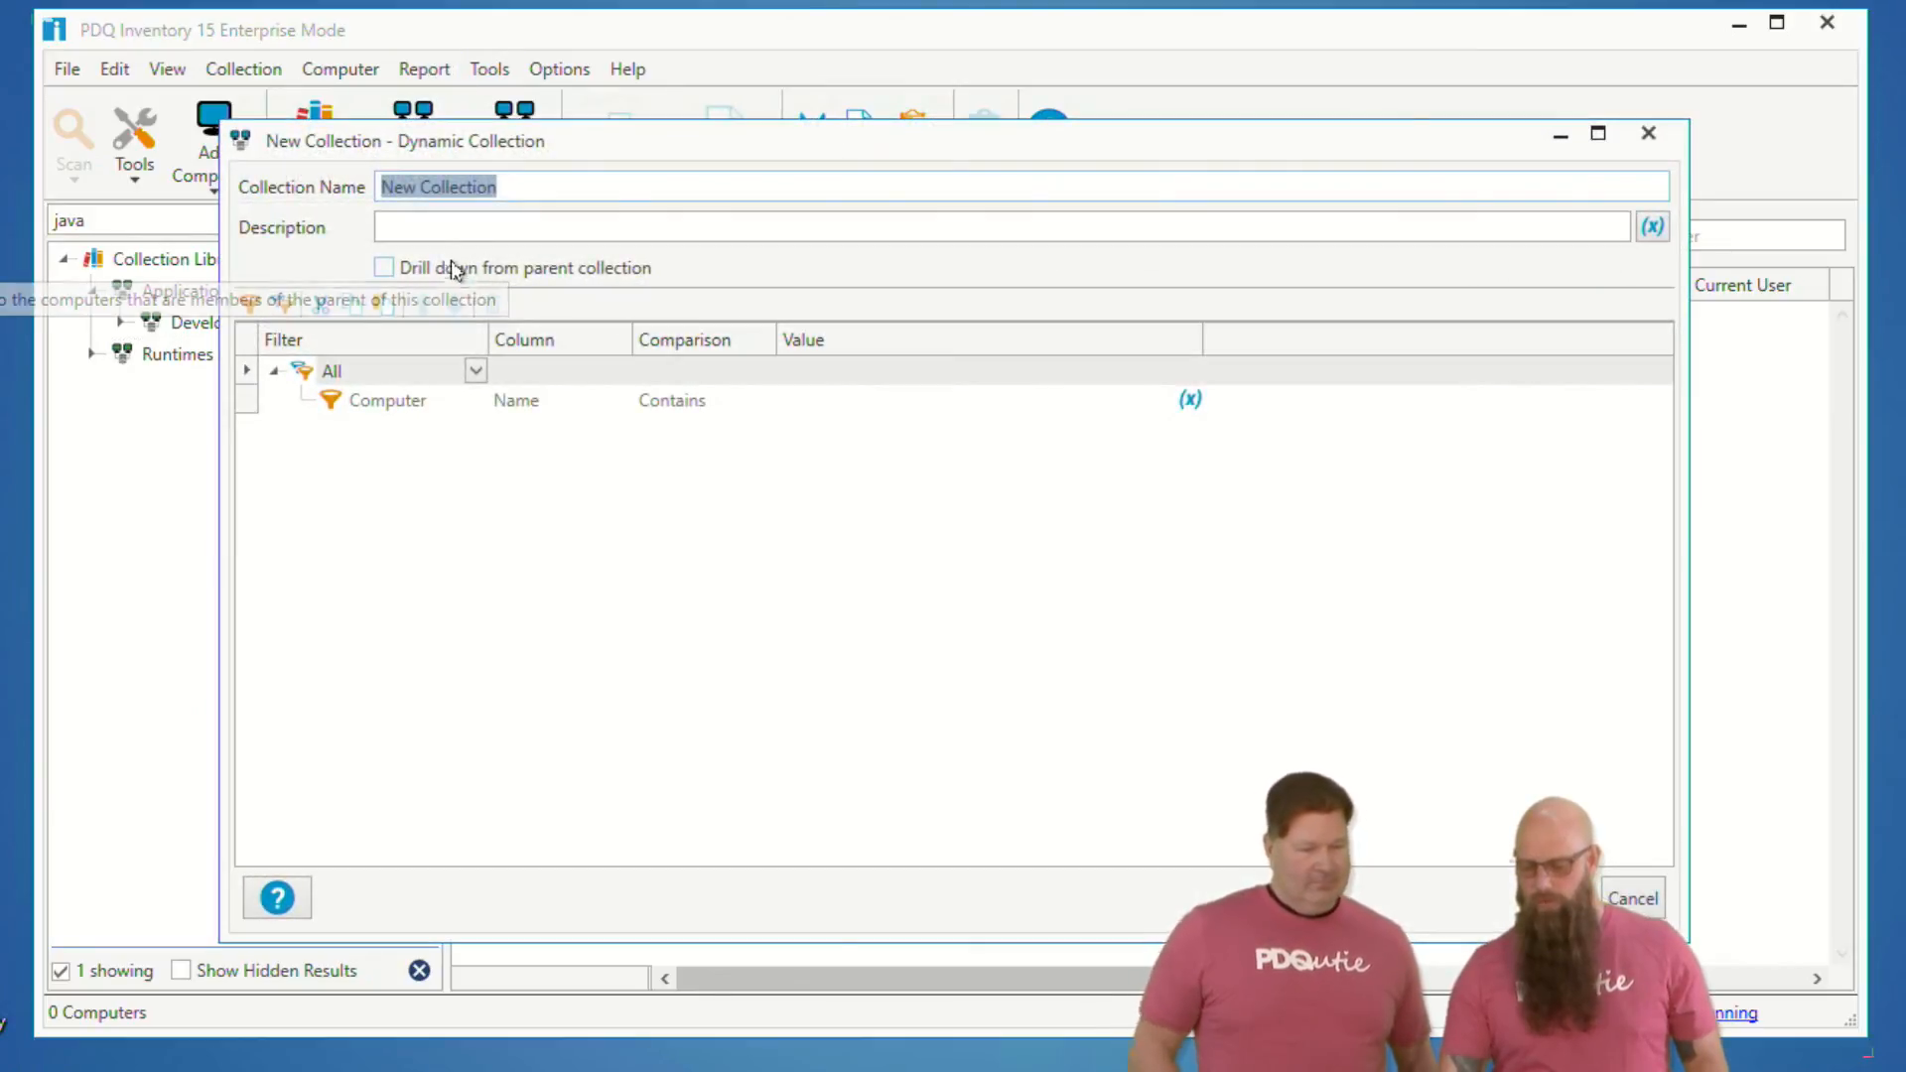
left_click(250, 304)
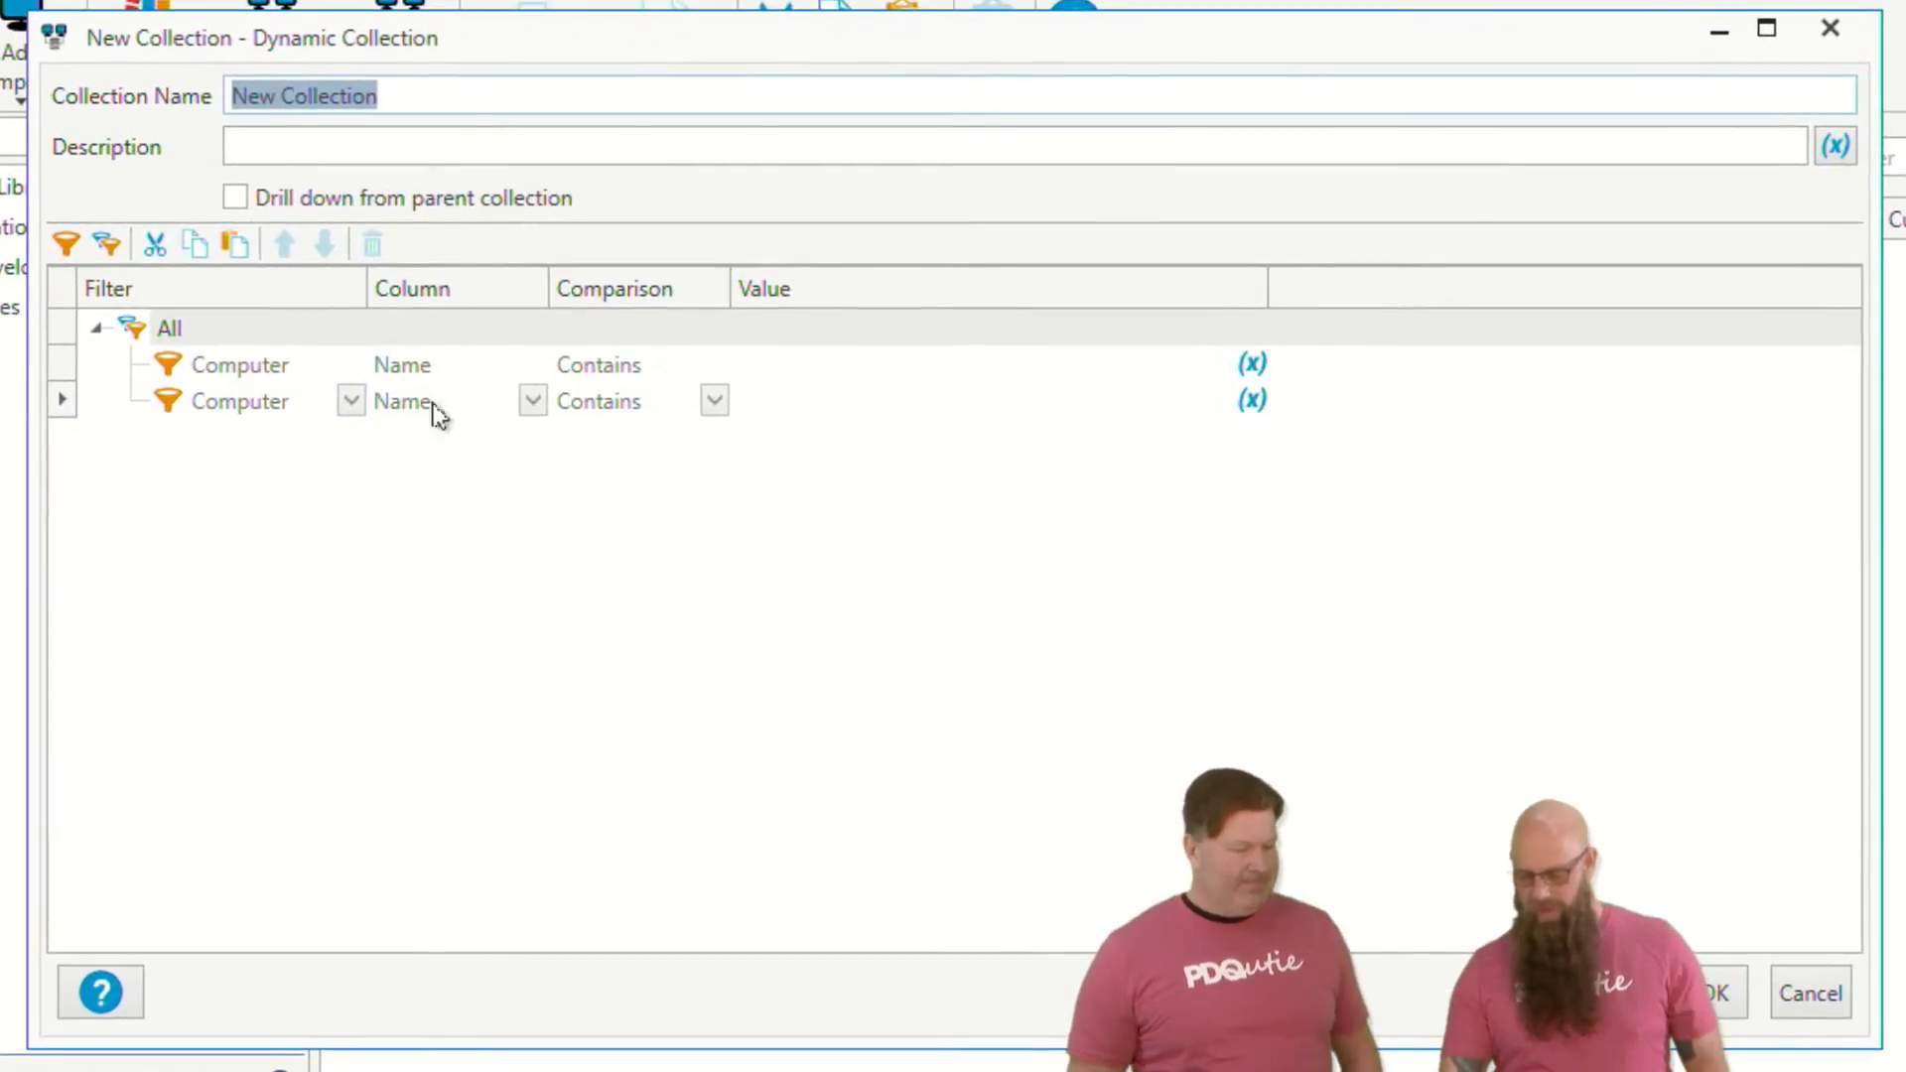
left_click(351, 403)
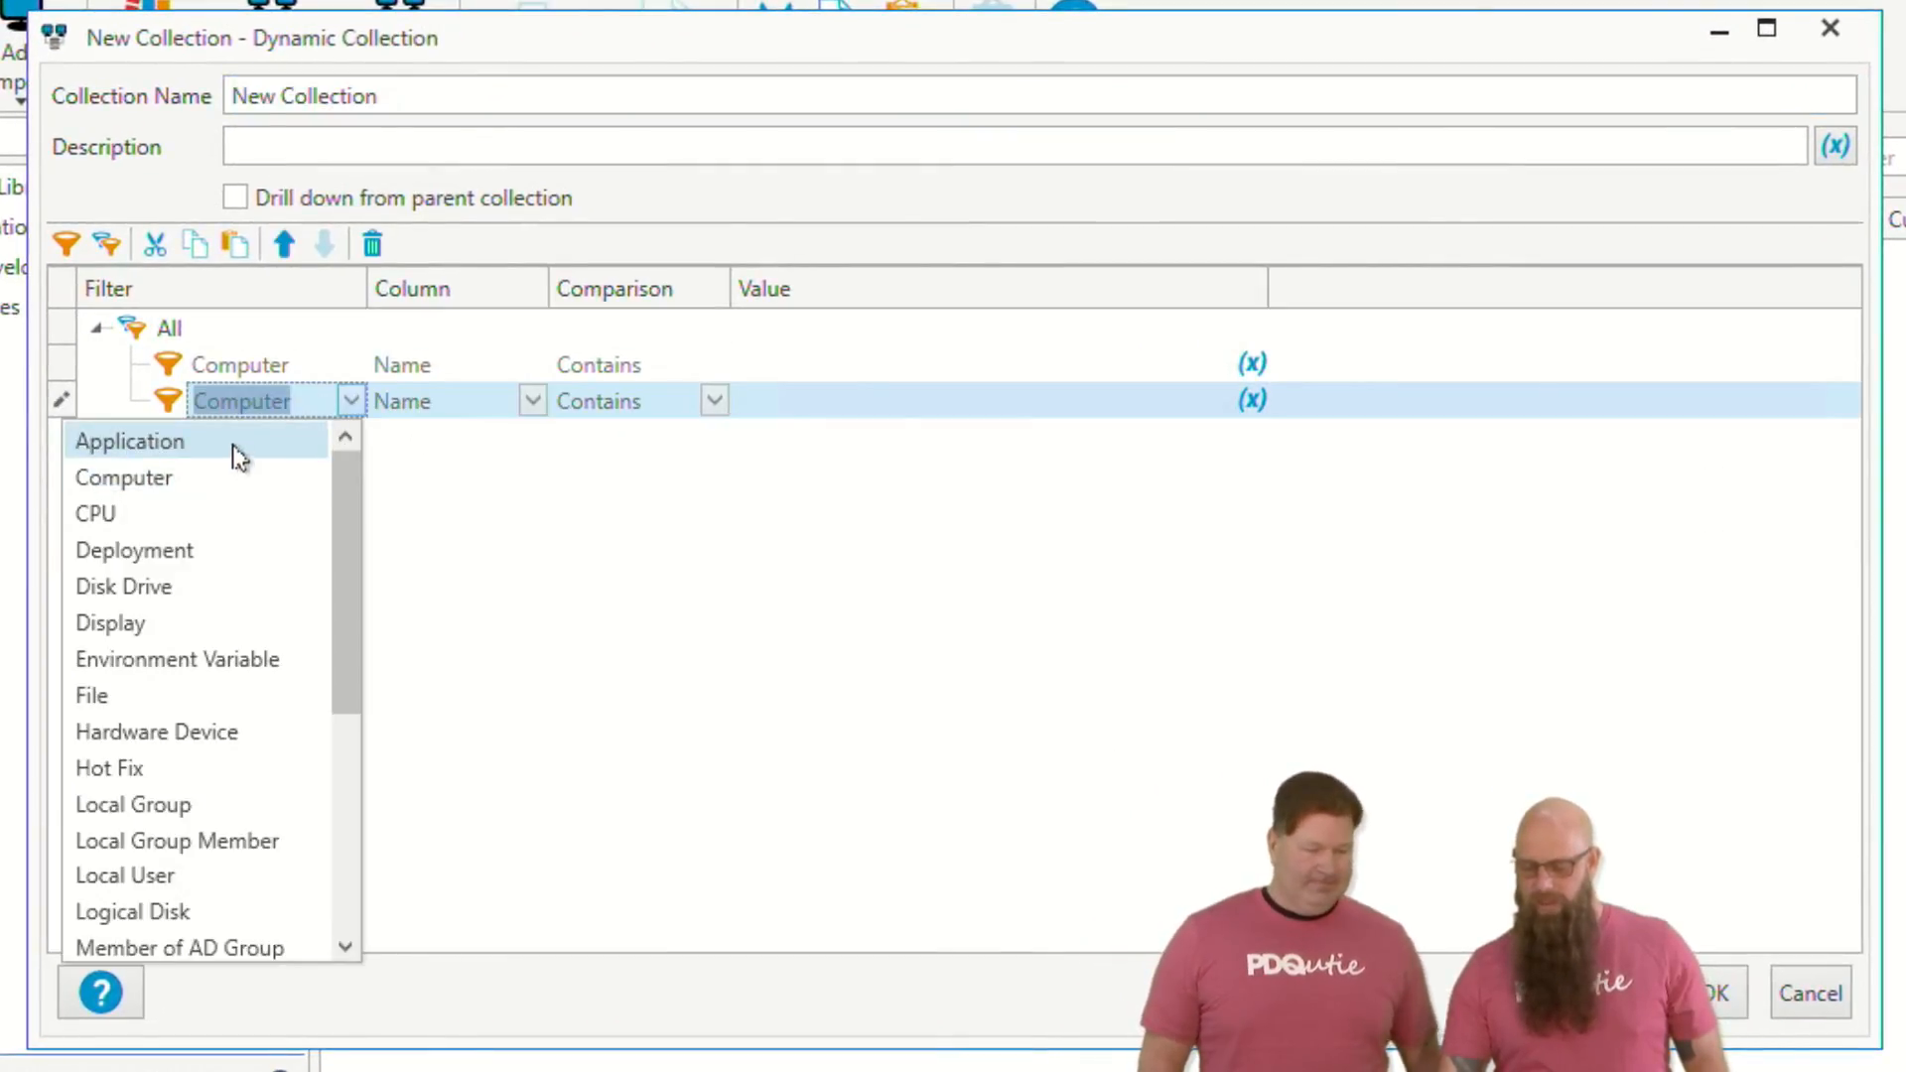
left_click(238, 442)
left_click(534, 402)
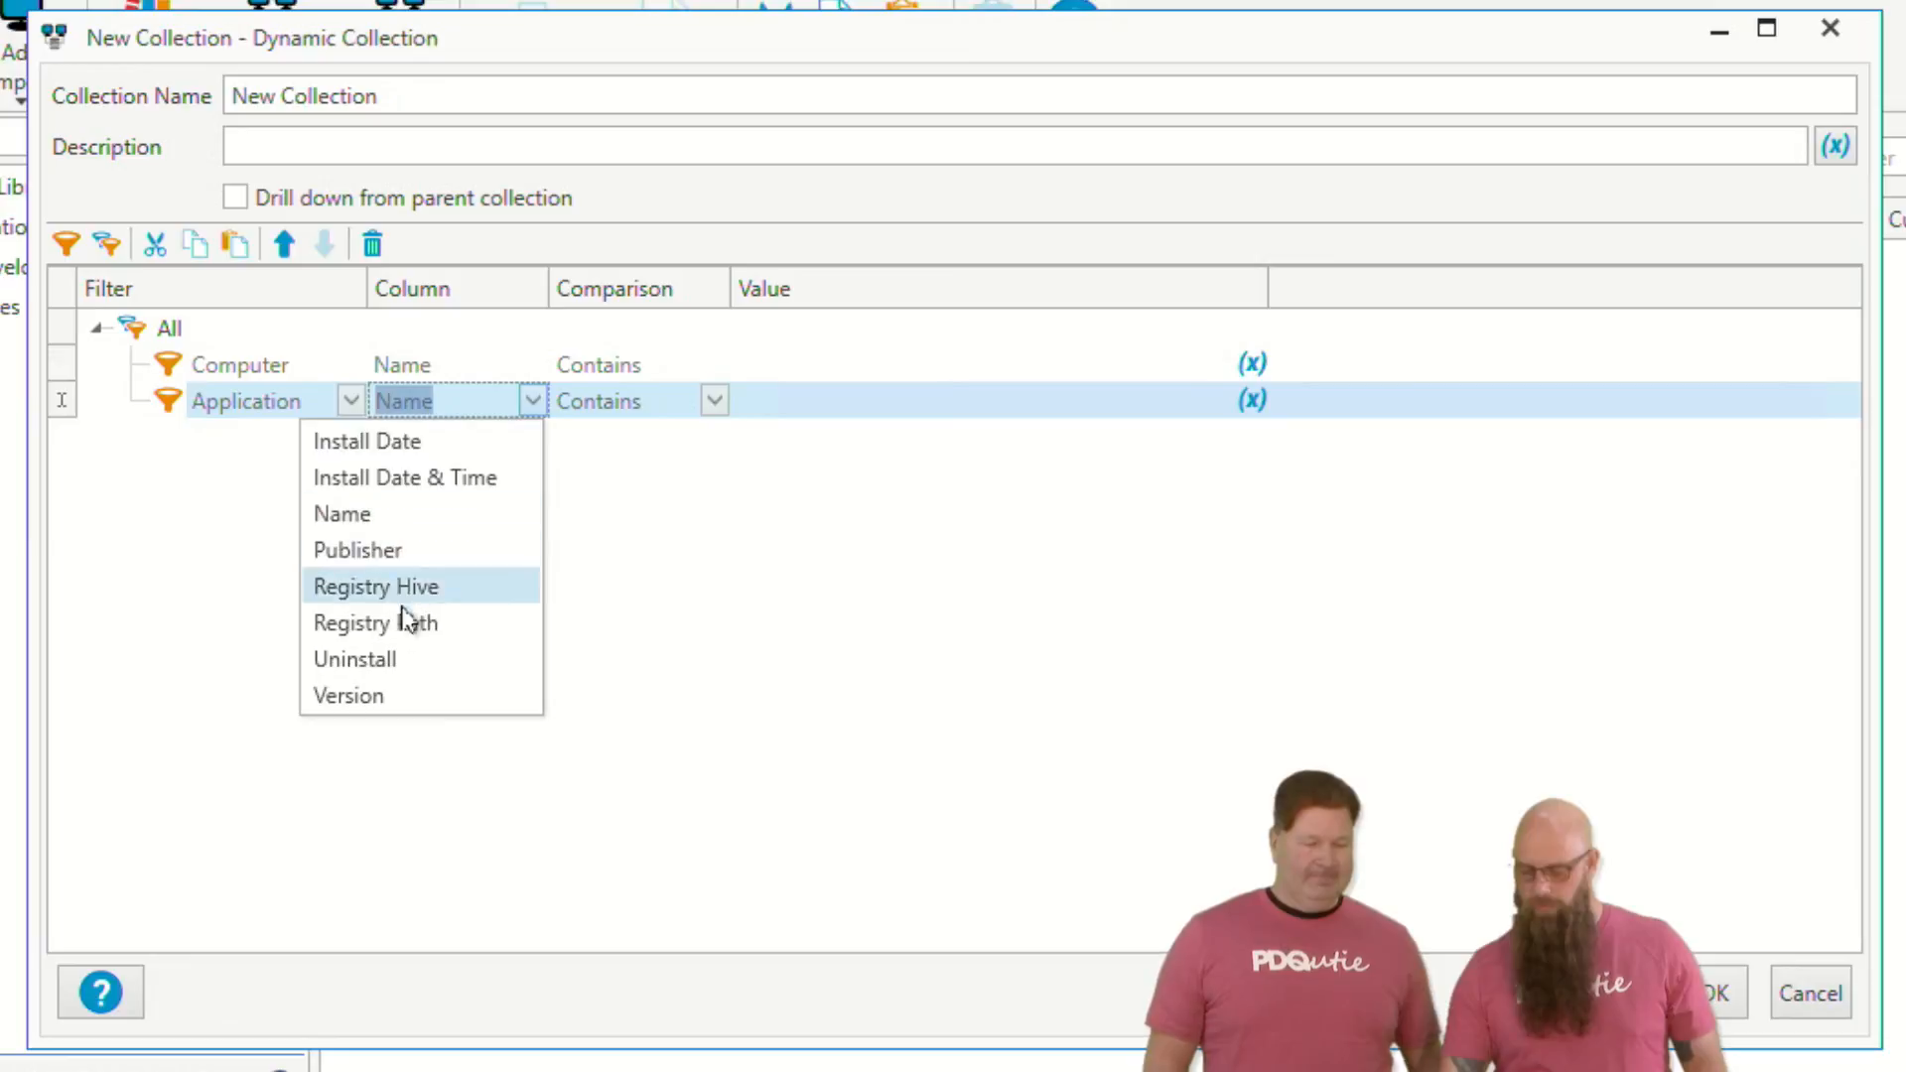
left_click(375, 695)
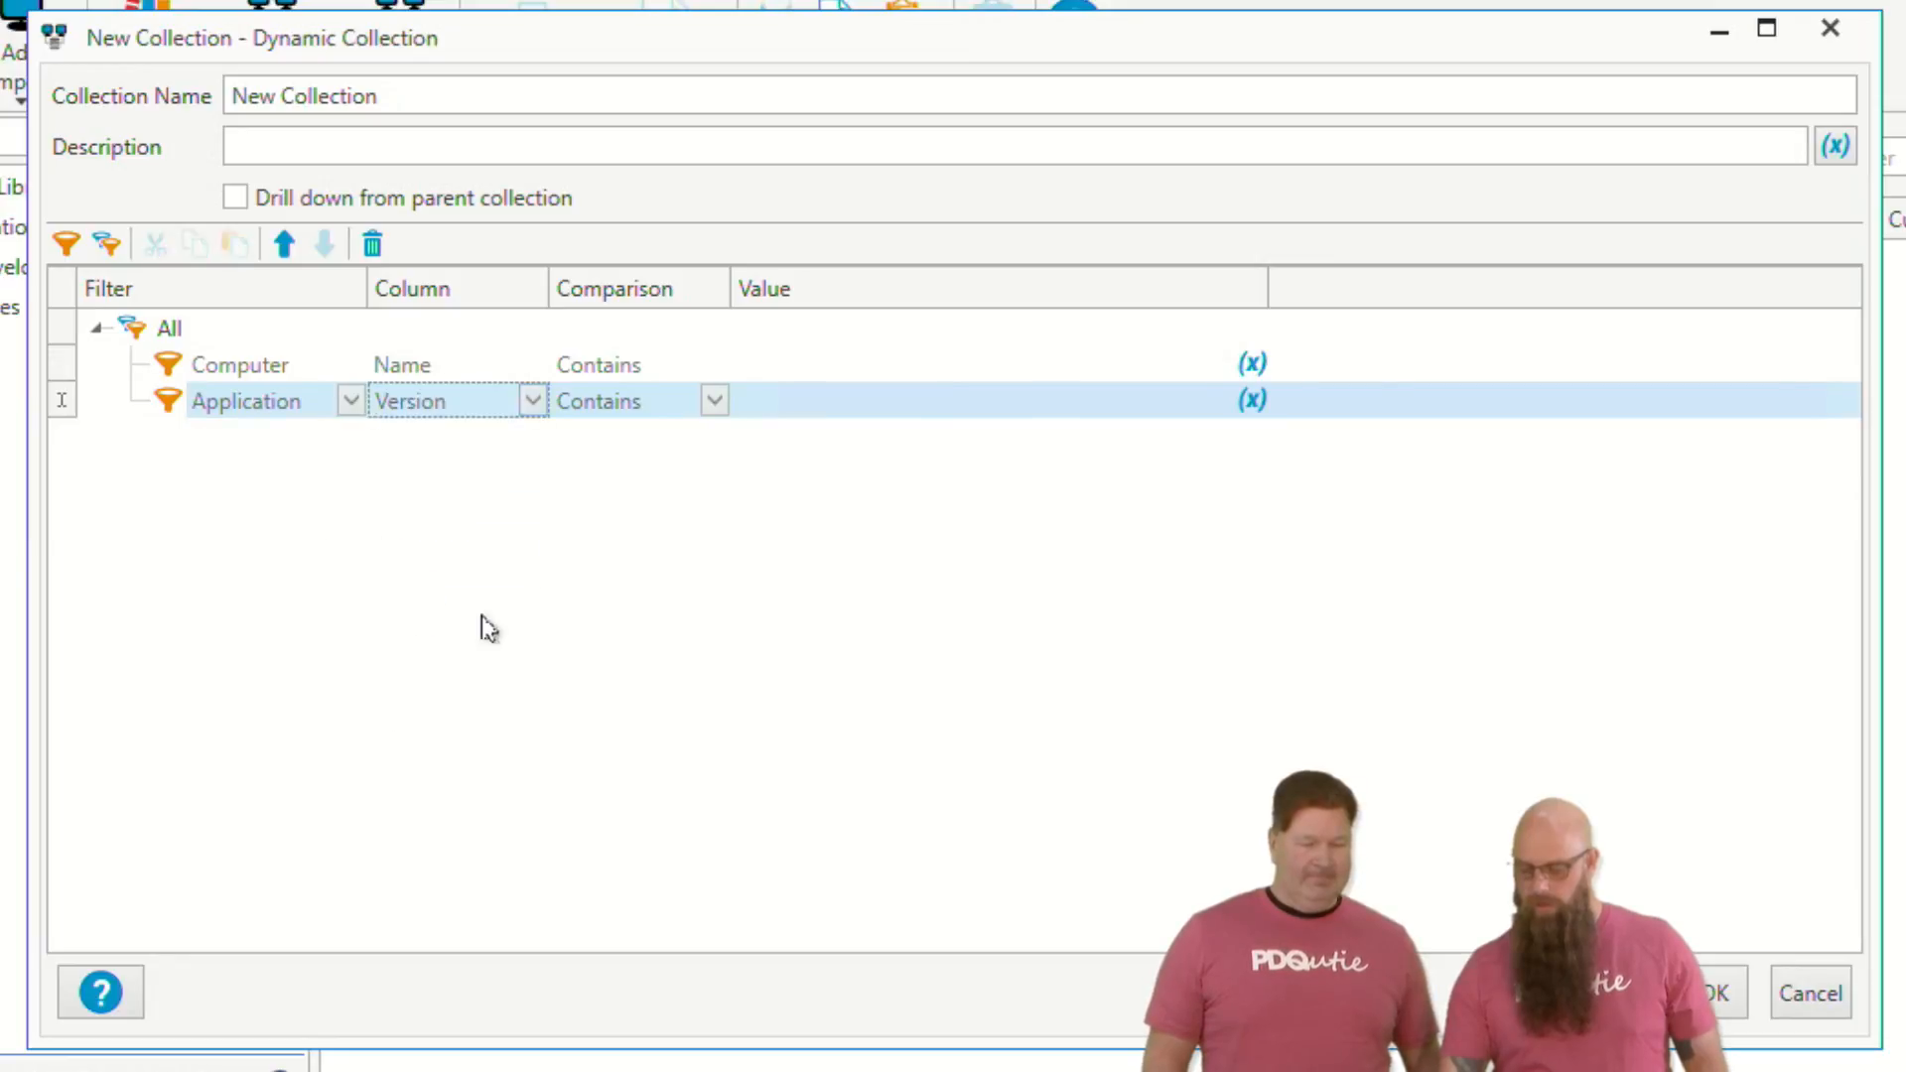
- Set the version filter's comparison to Matches Pattern and discard the new collection
left_click(715, 401)
scroll(655, 655, "down", 2)
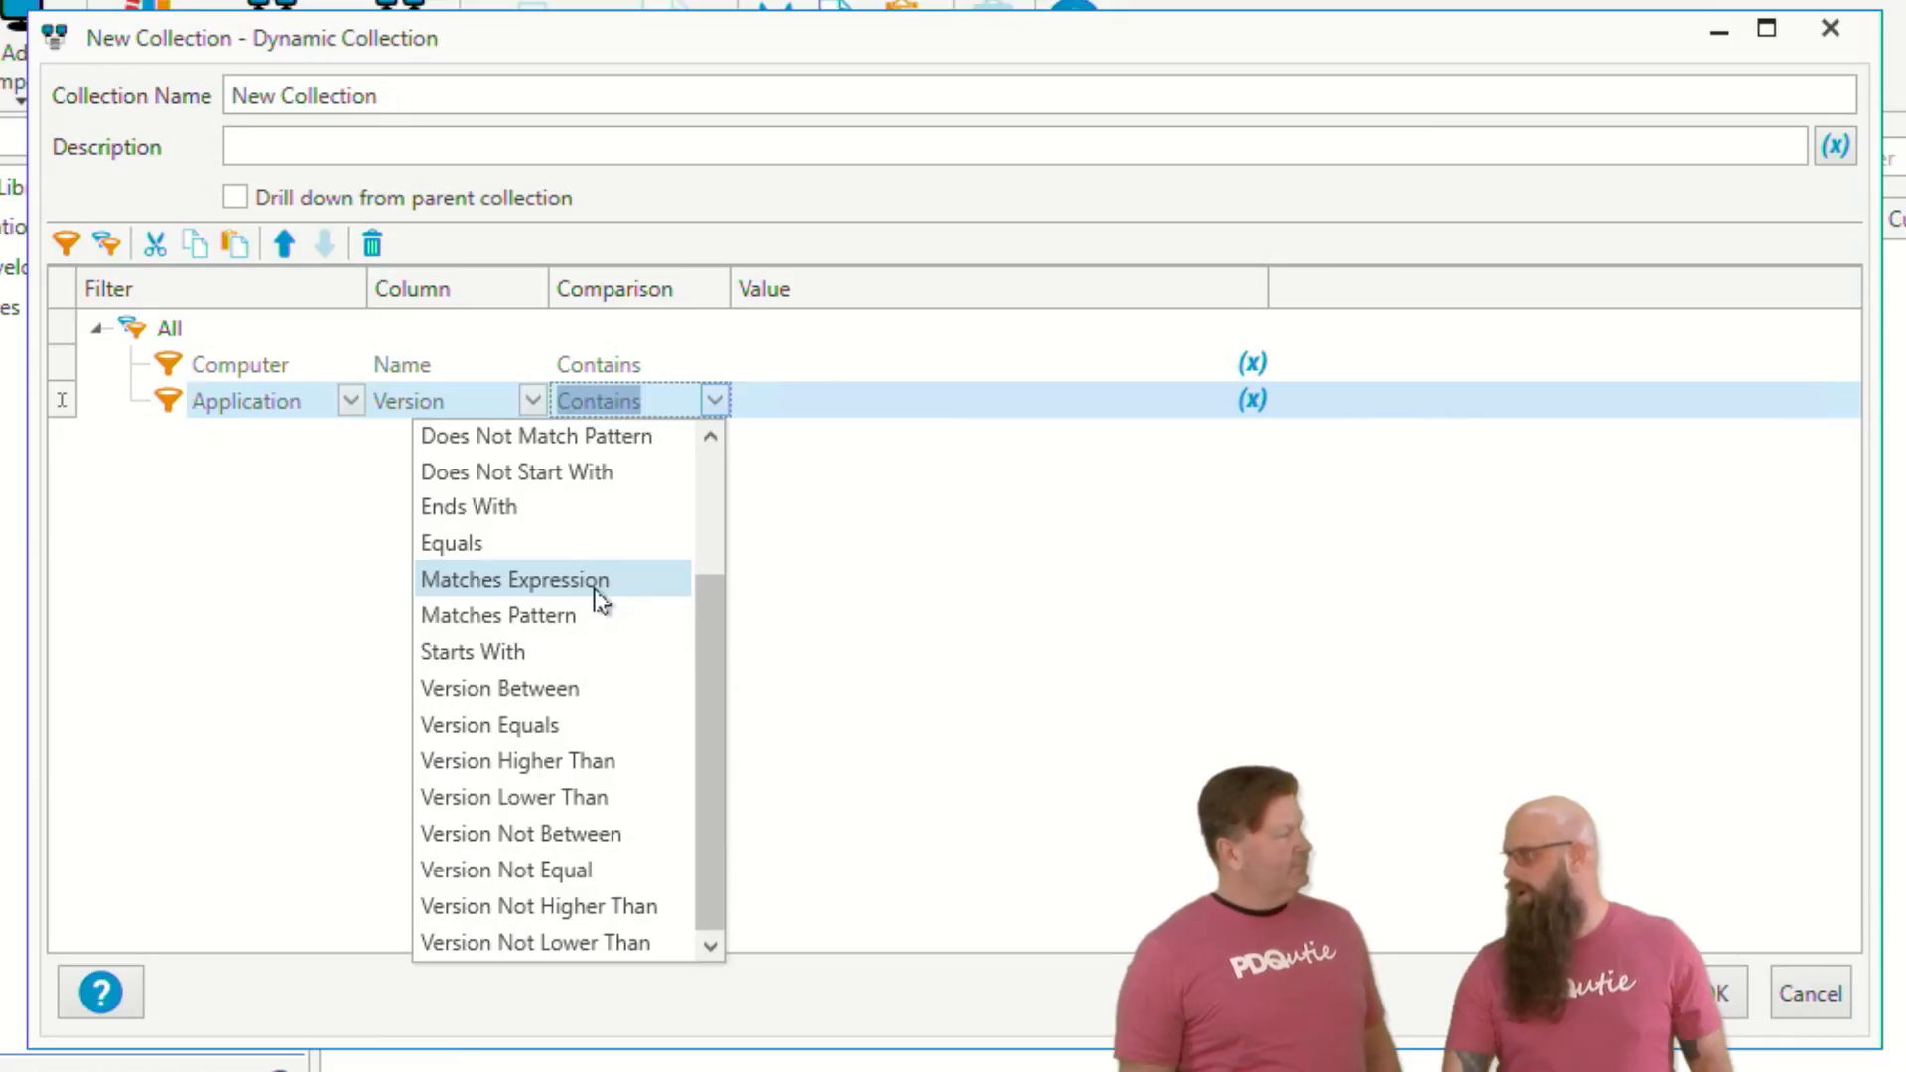
left_click(590, 626)
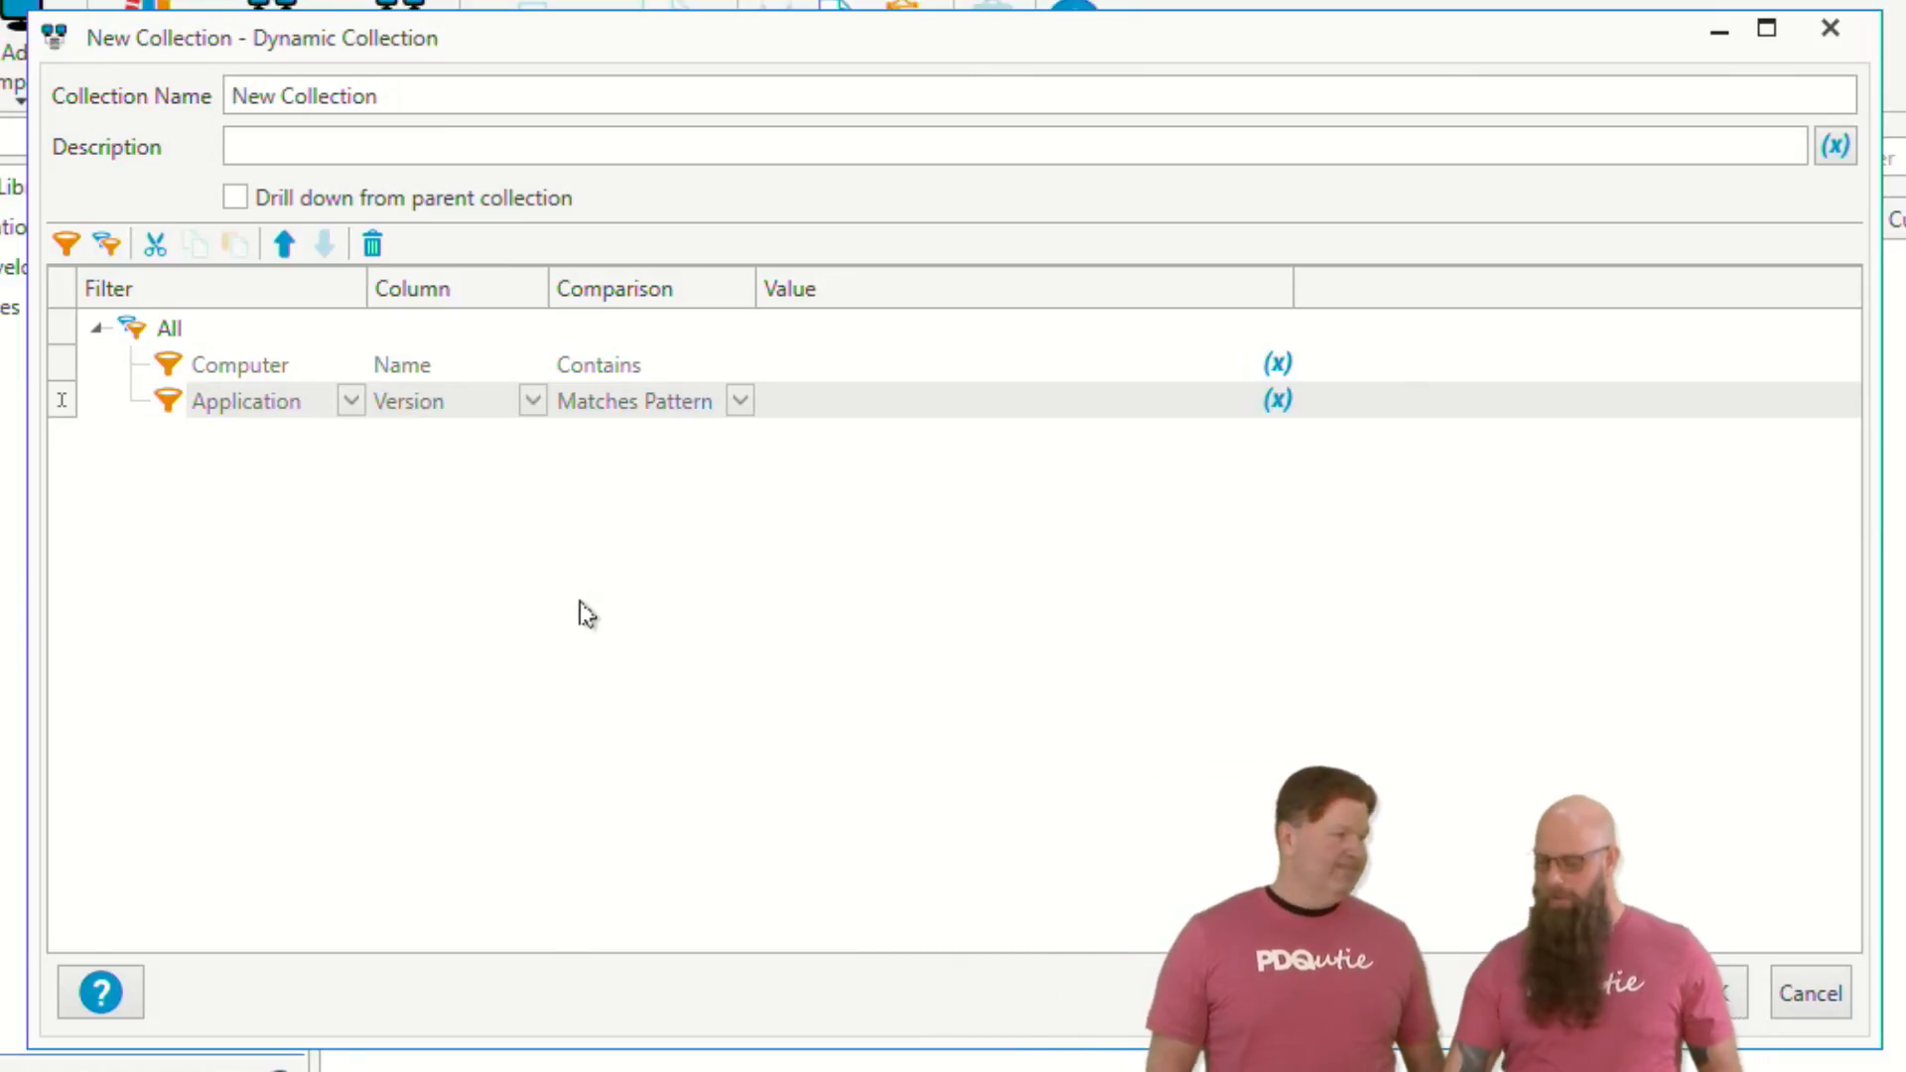
left_click(851, 402)
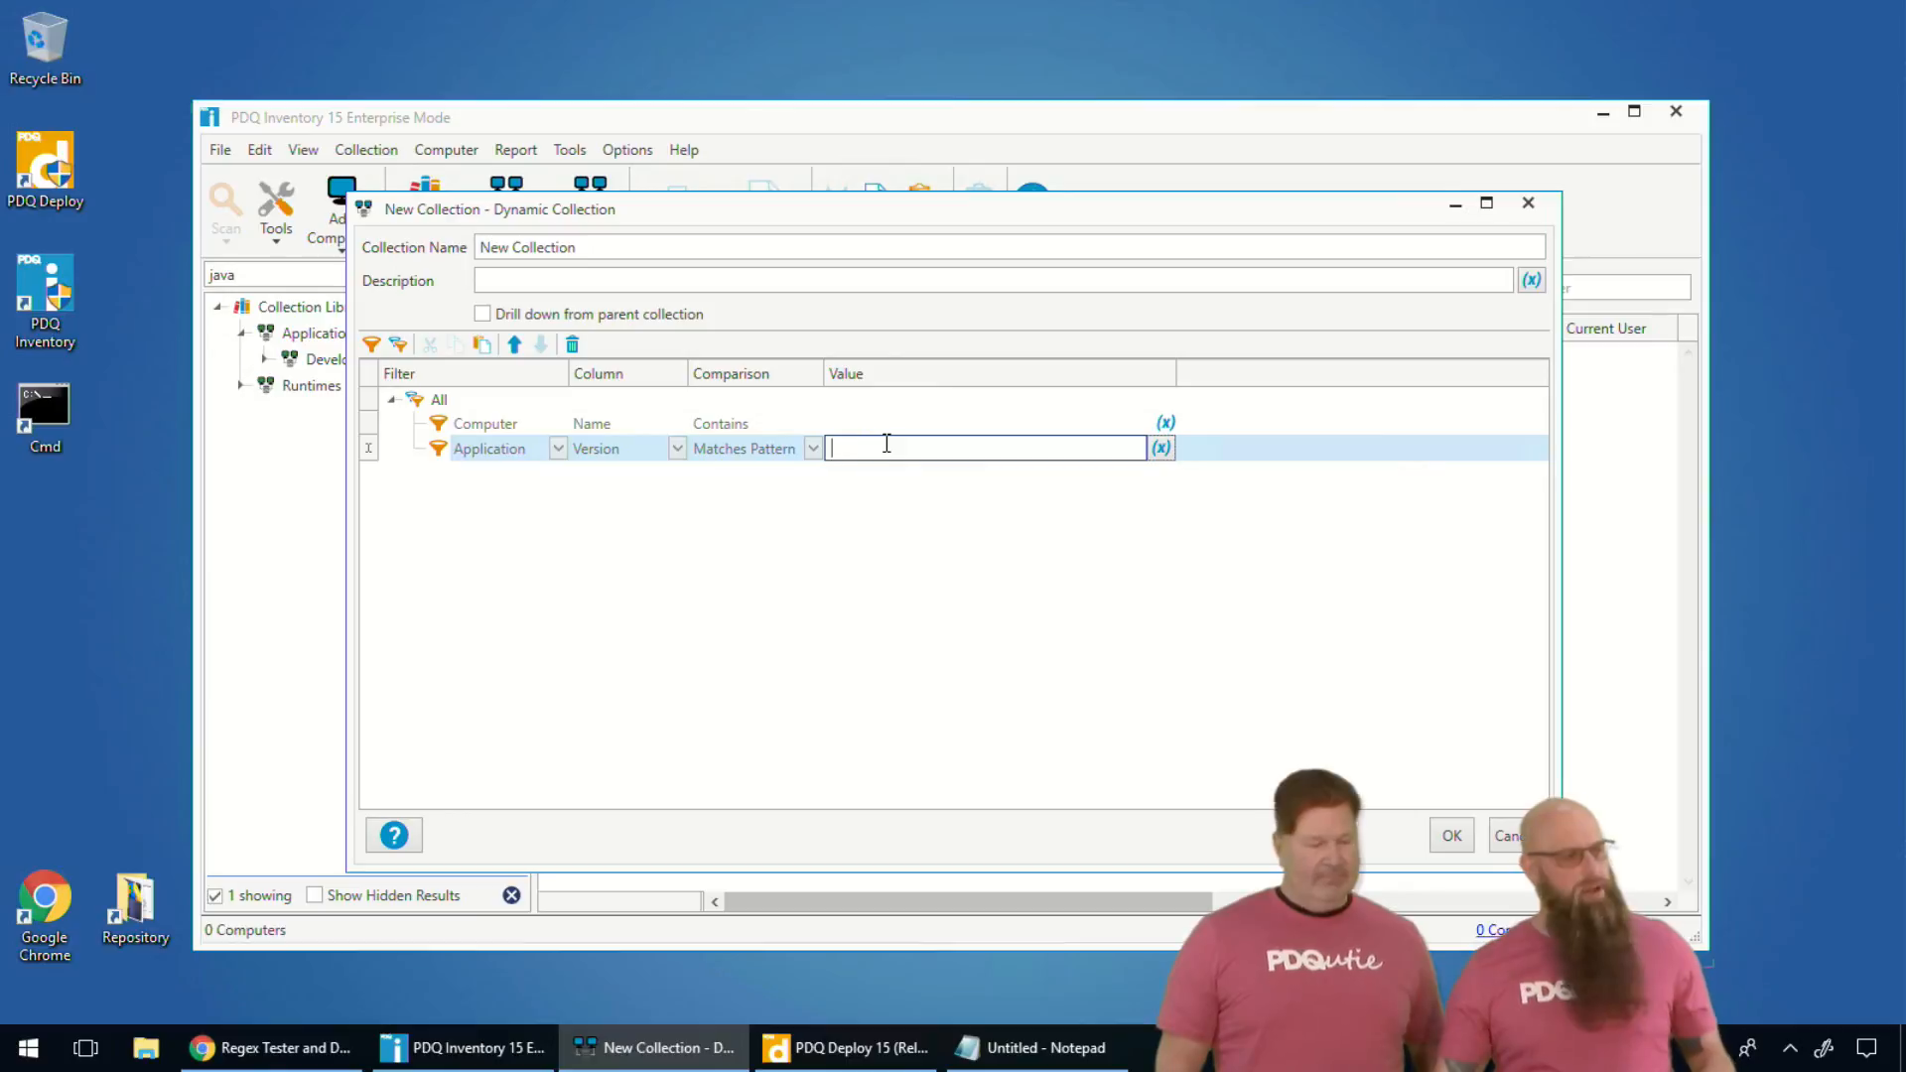
left_click(1506, 839)
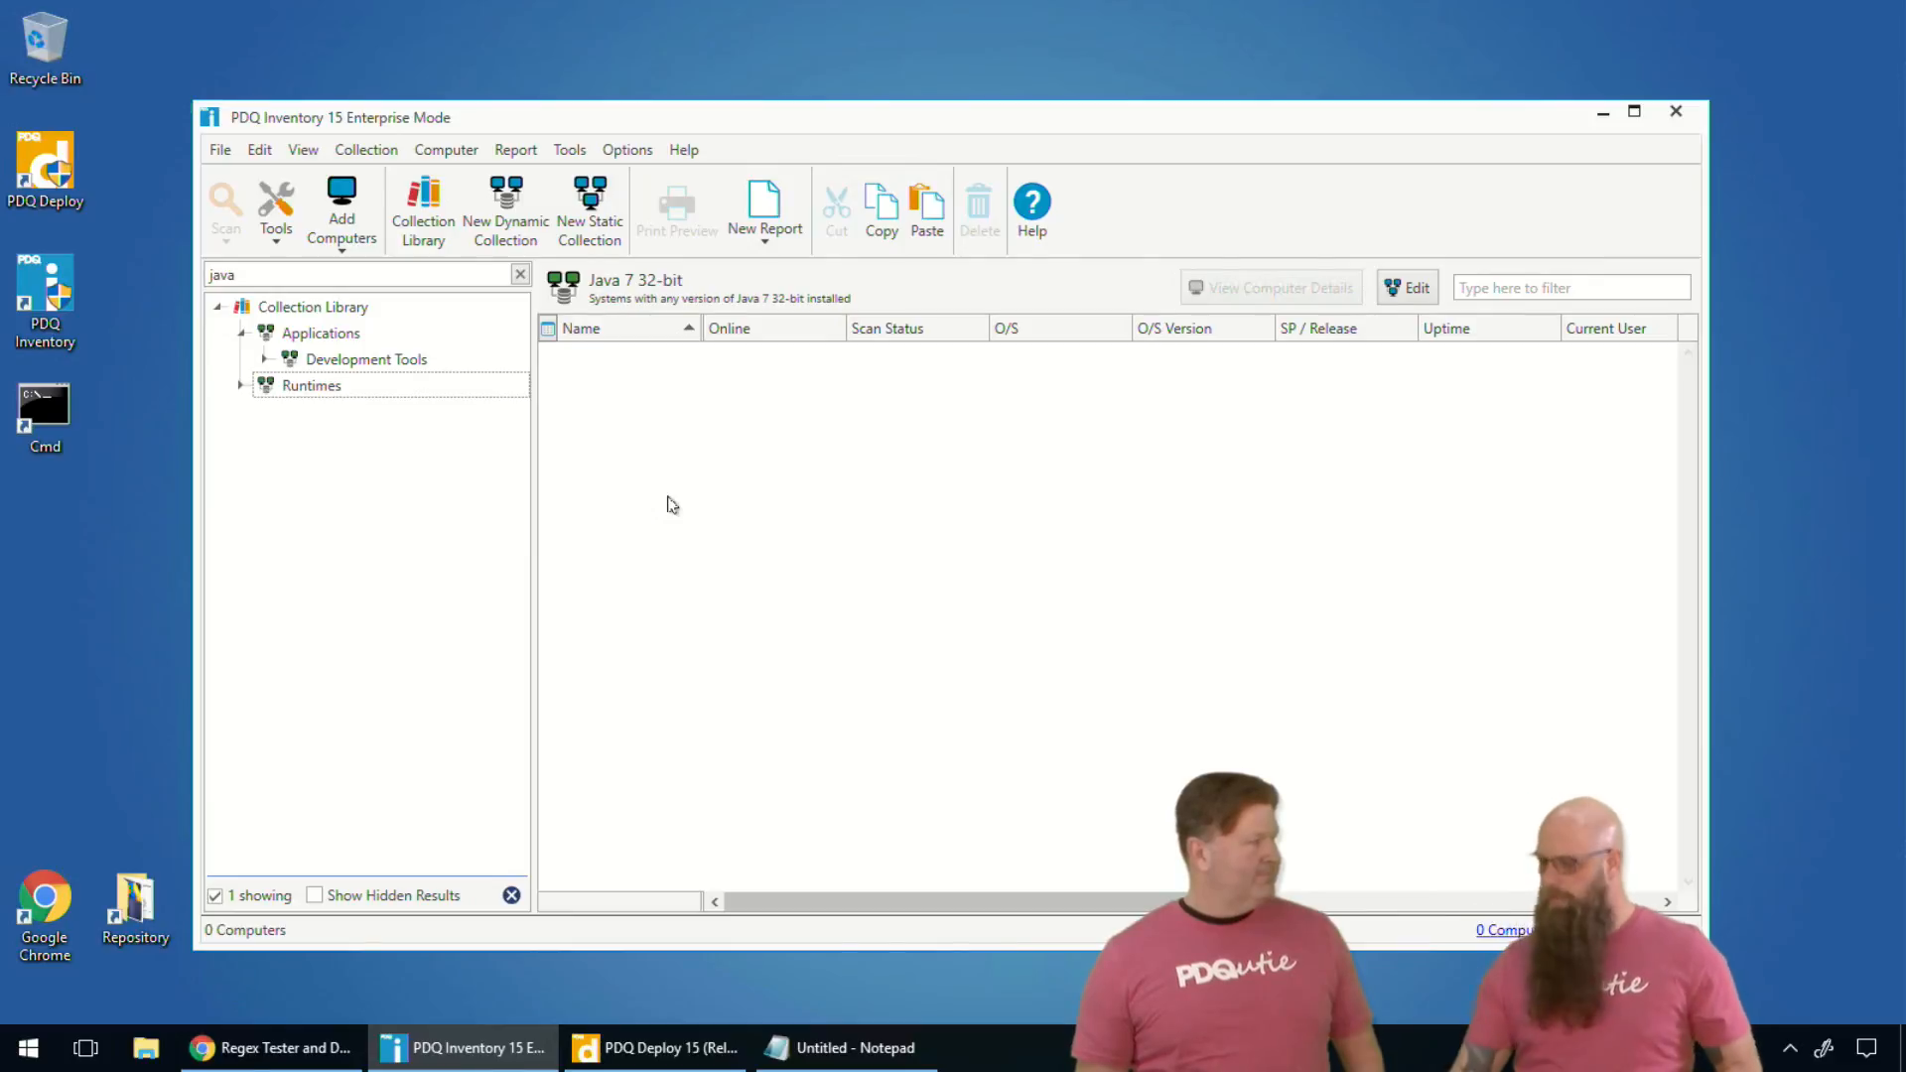
- Search the collections for "adobe" and expand PDF Readers down to the collections inside Adobe Reader DC
double_click(269, 278)
type("adobe")
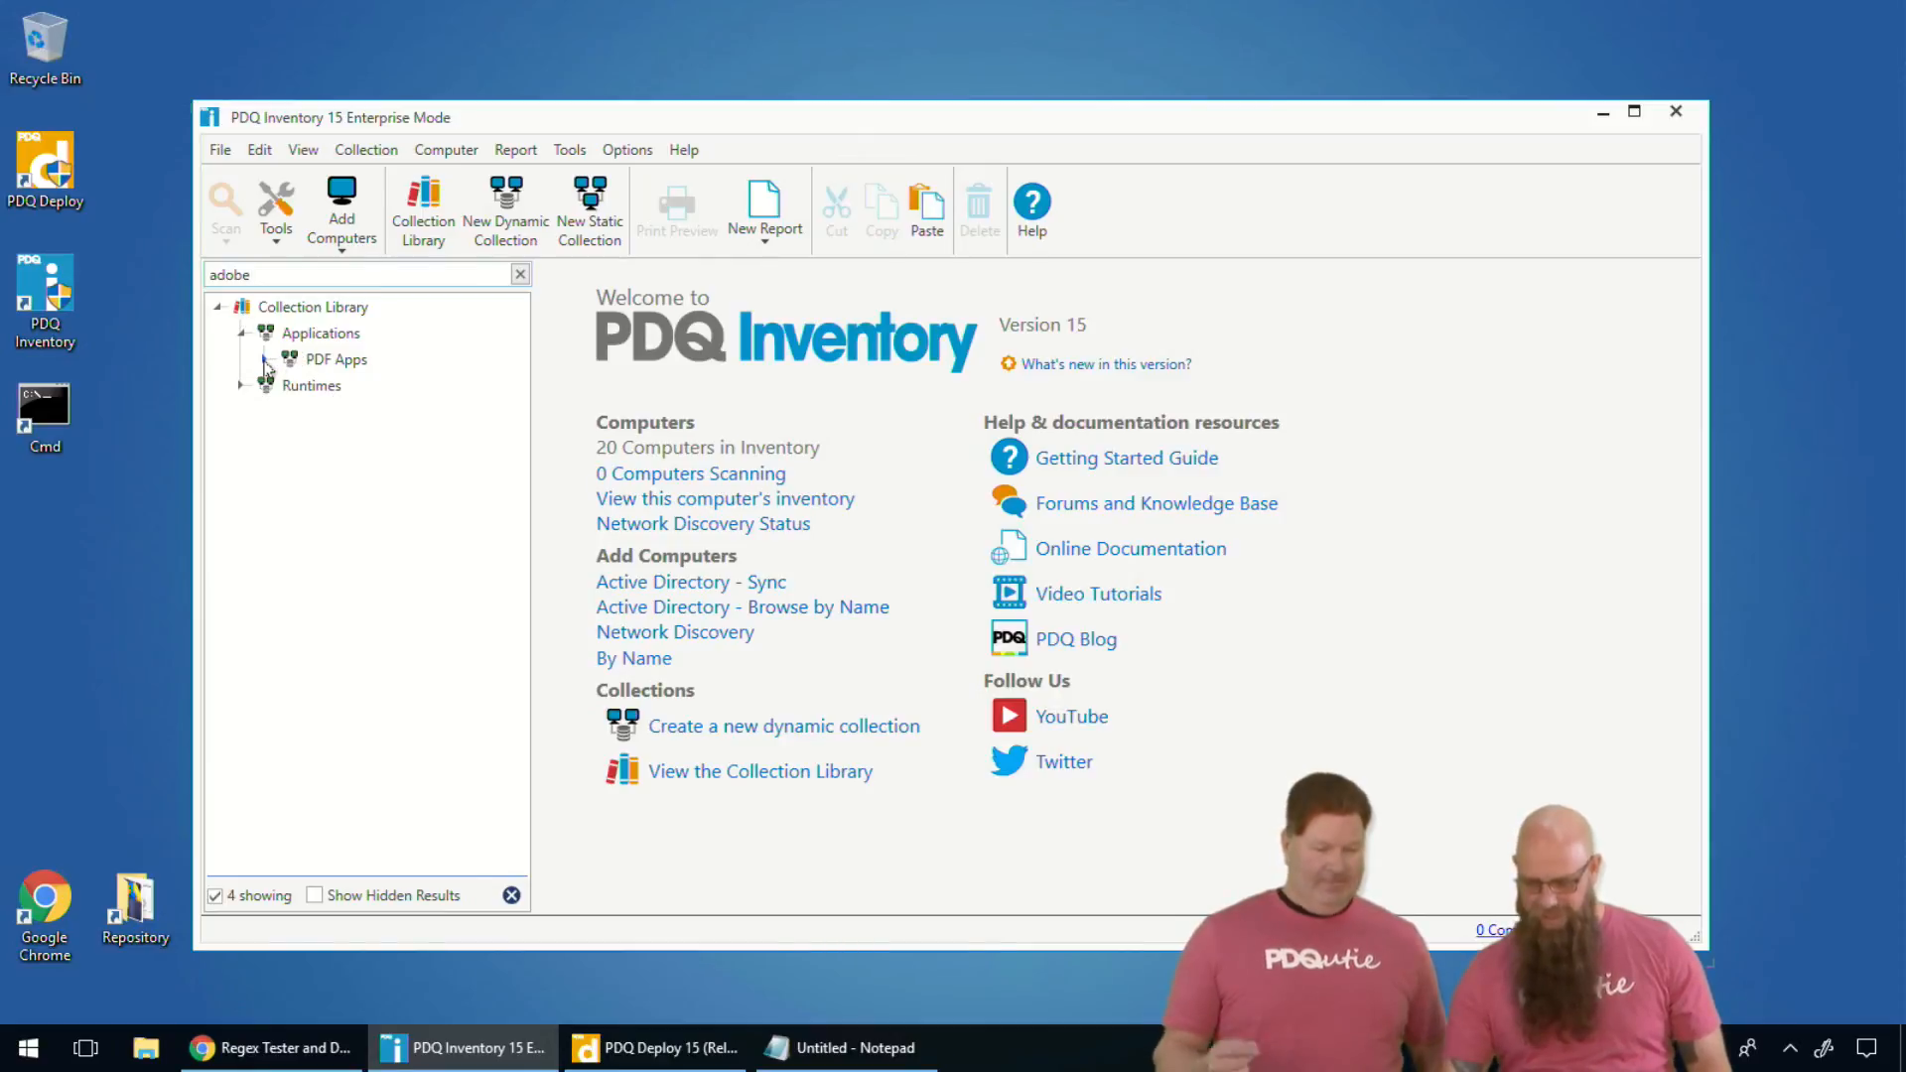
left_click(265, 360)
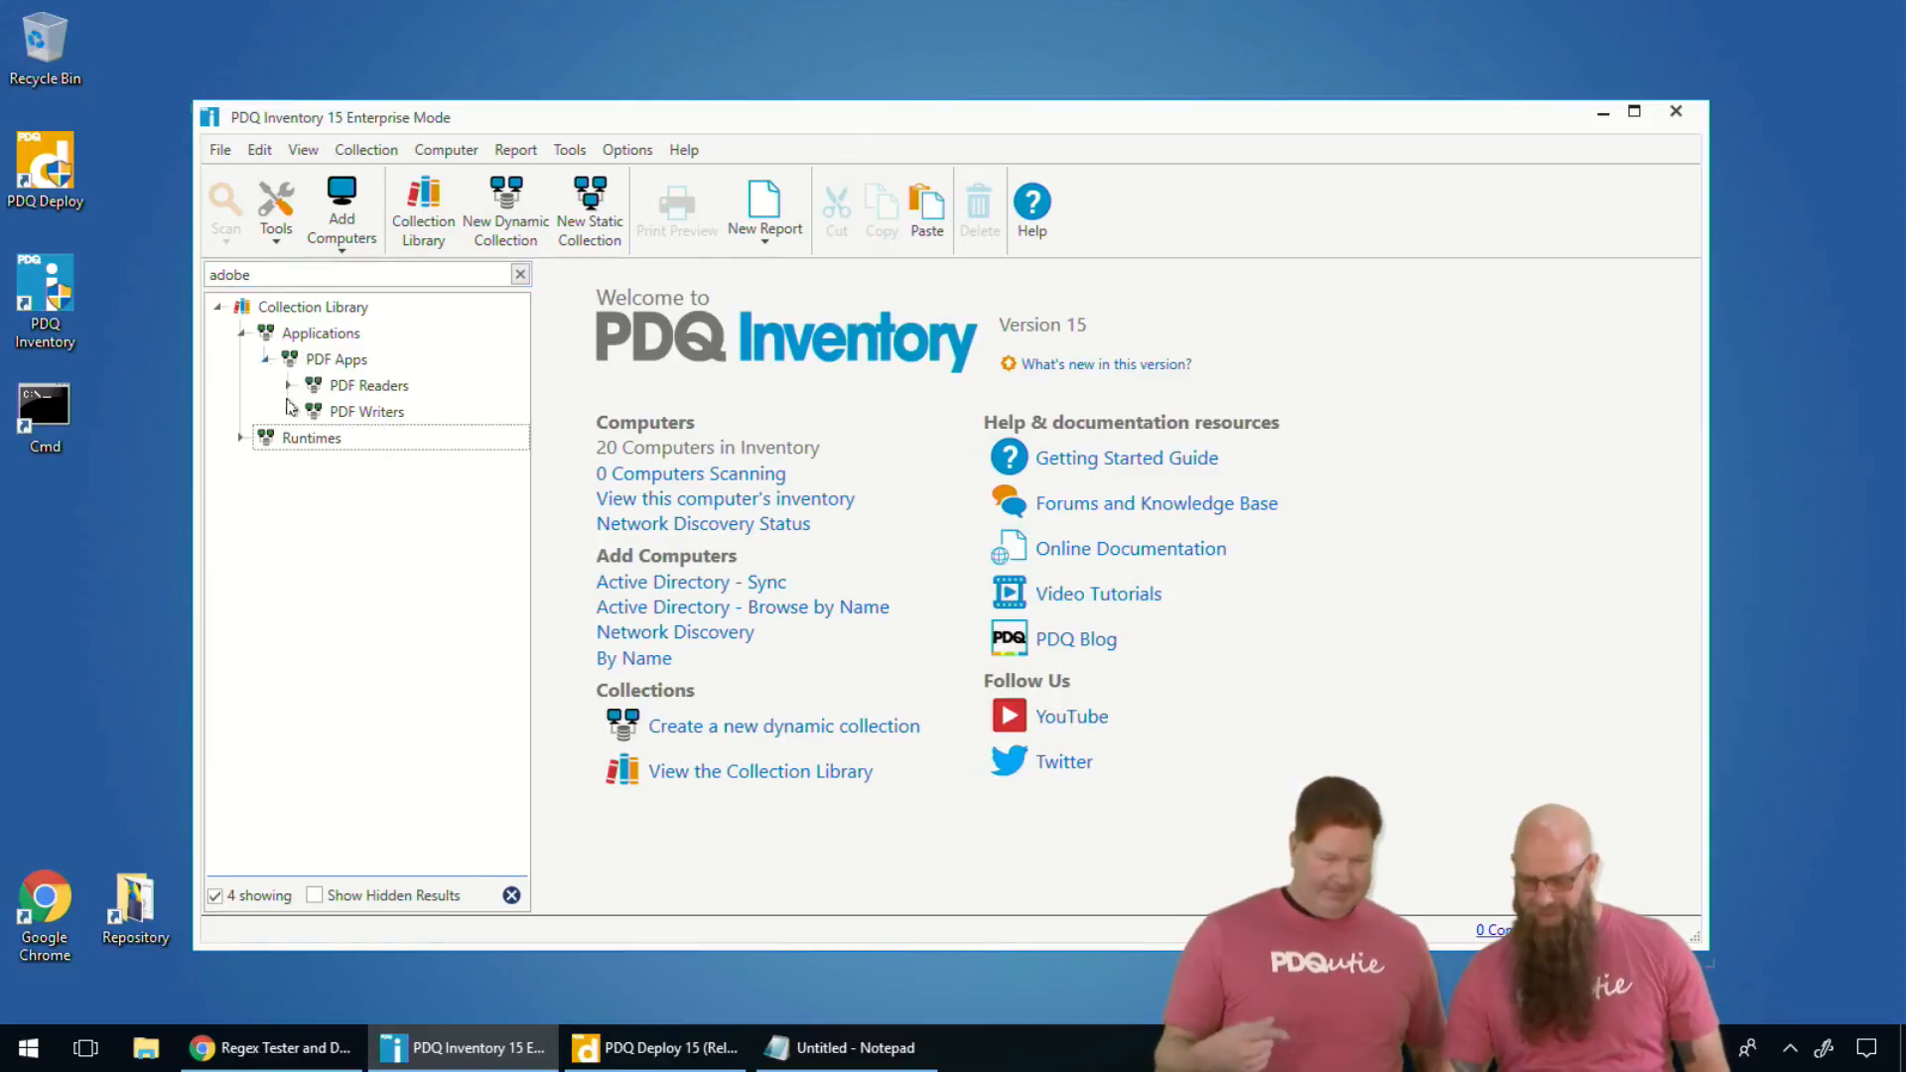
left_click(288, 385)
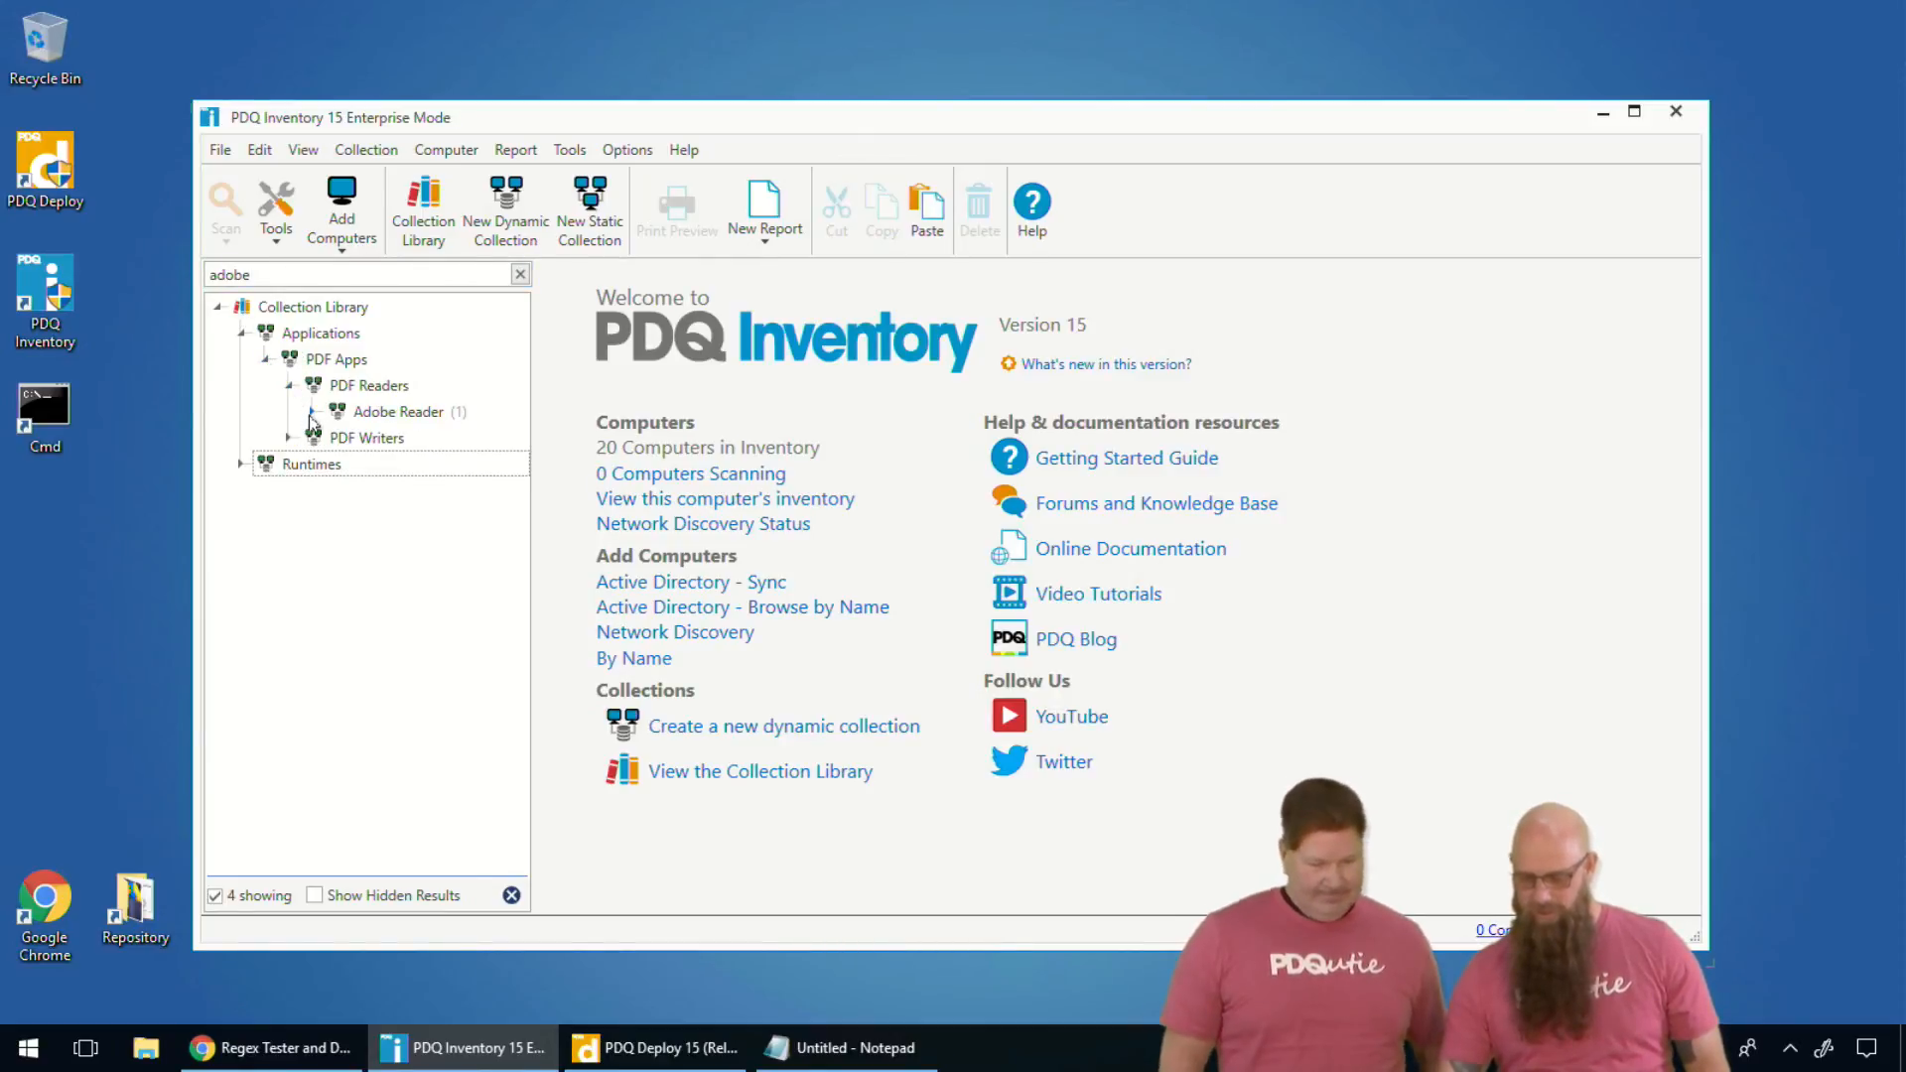
left_click(311, 411)
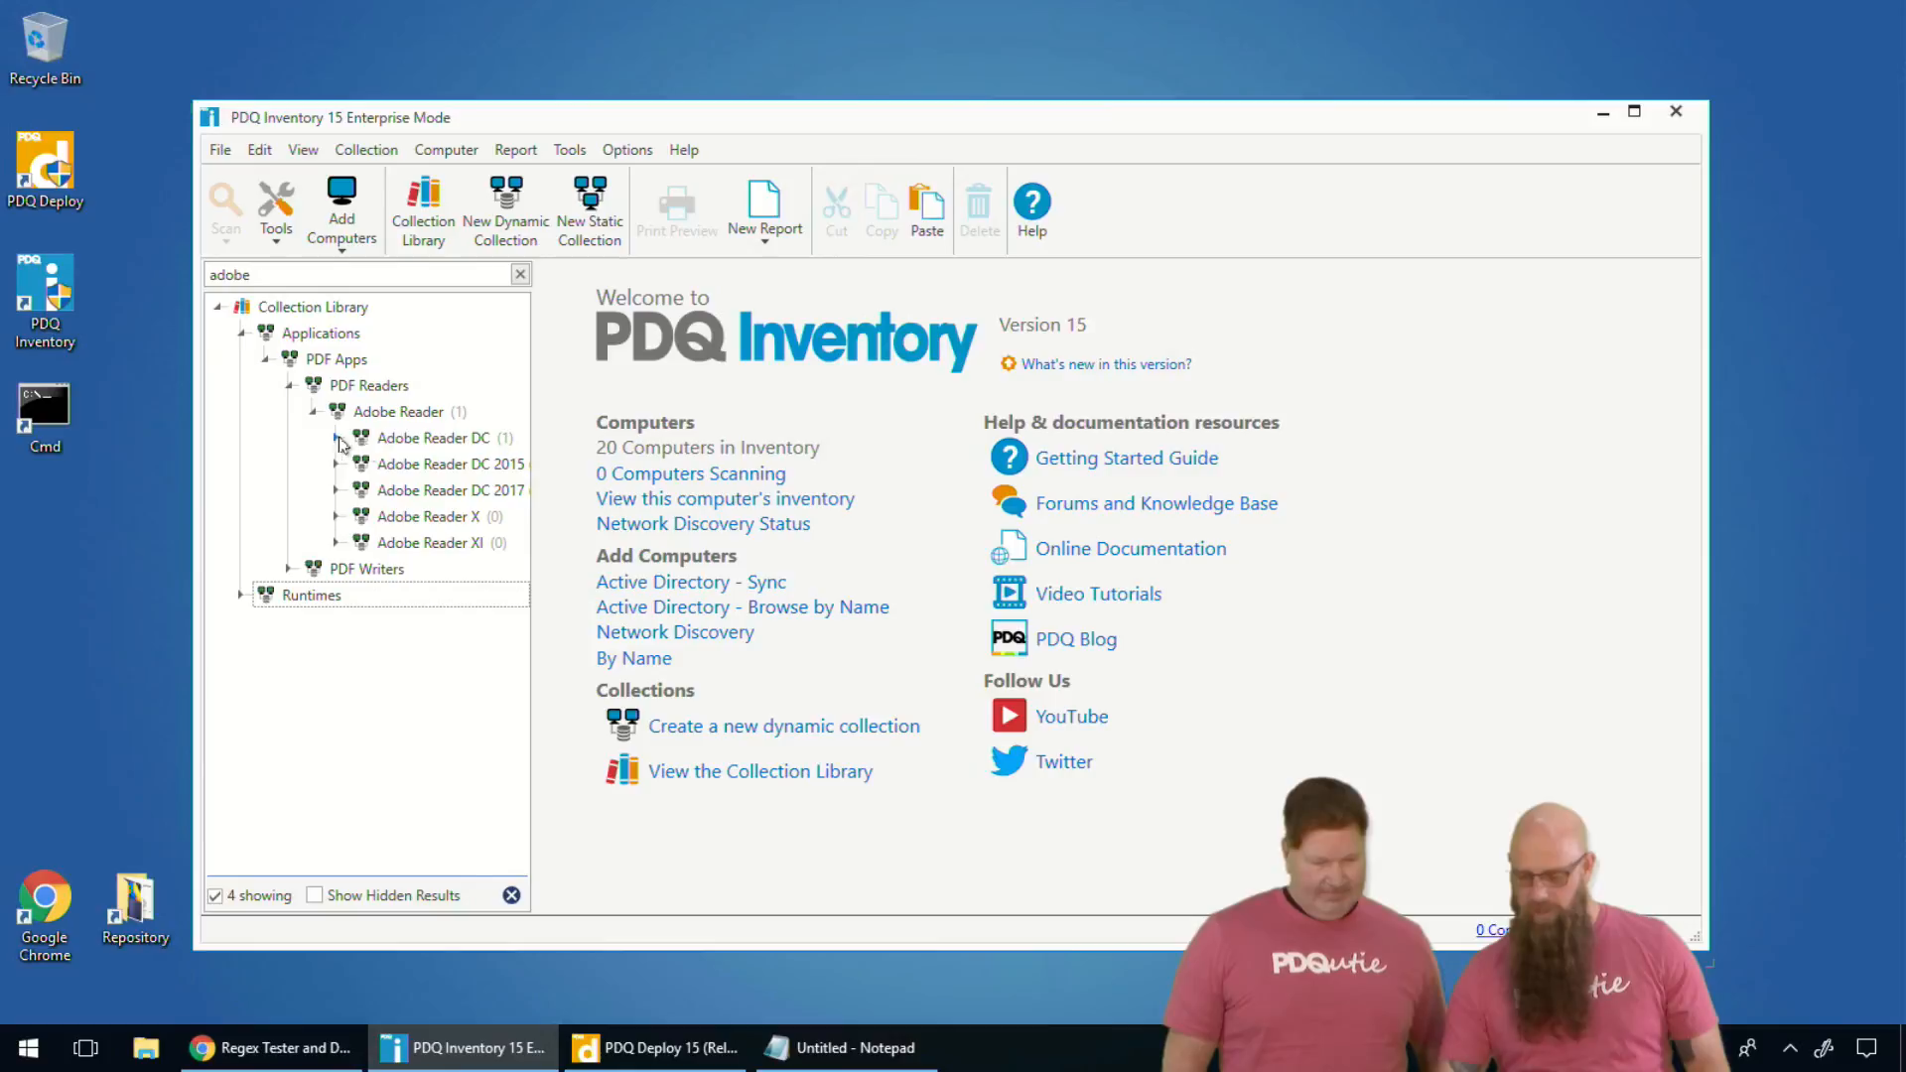
left_click(340, 443)
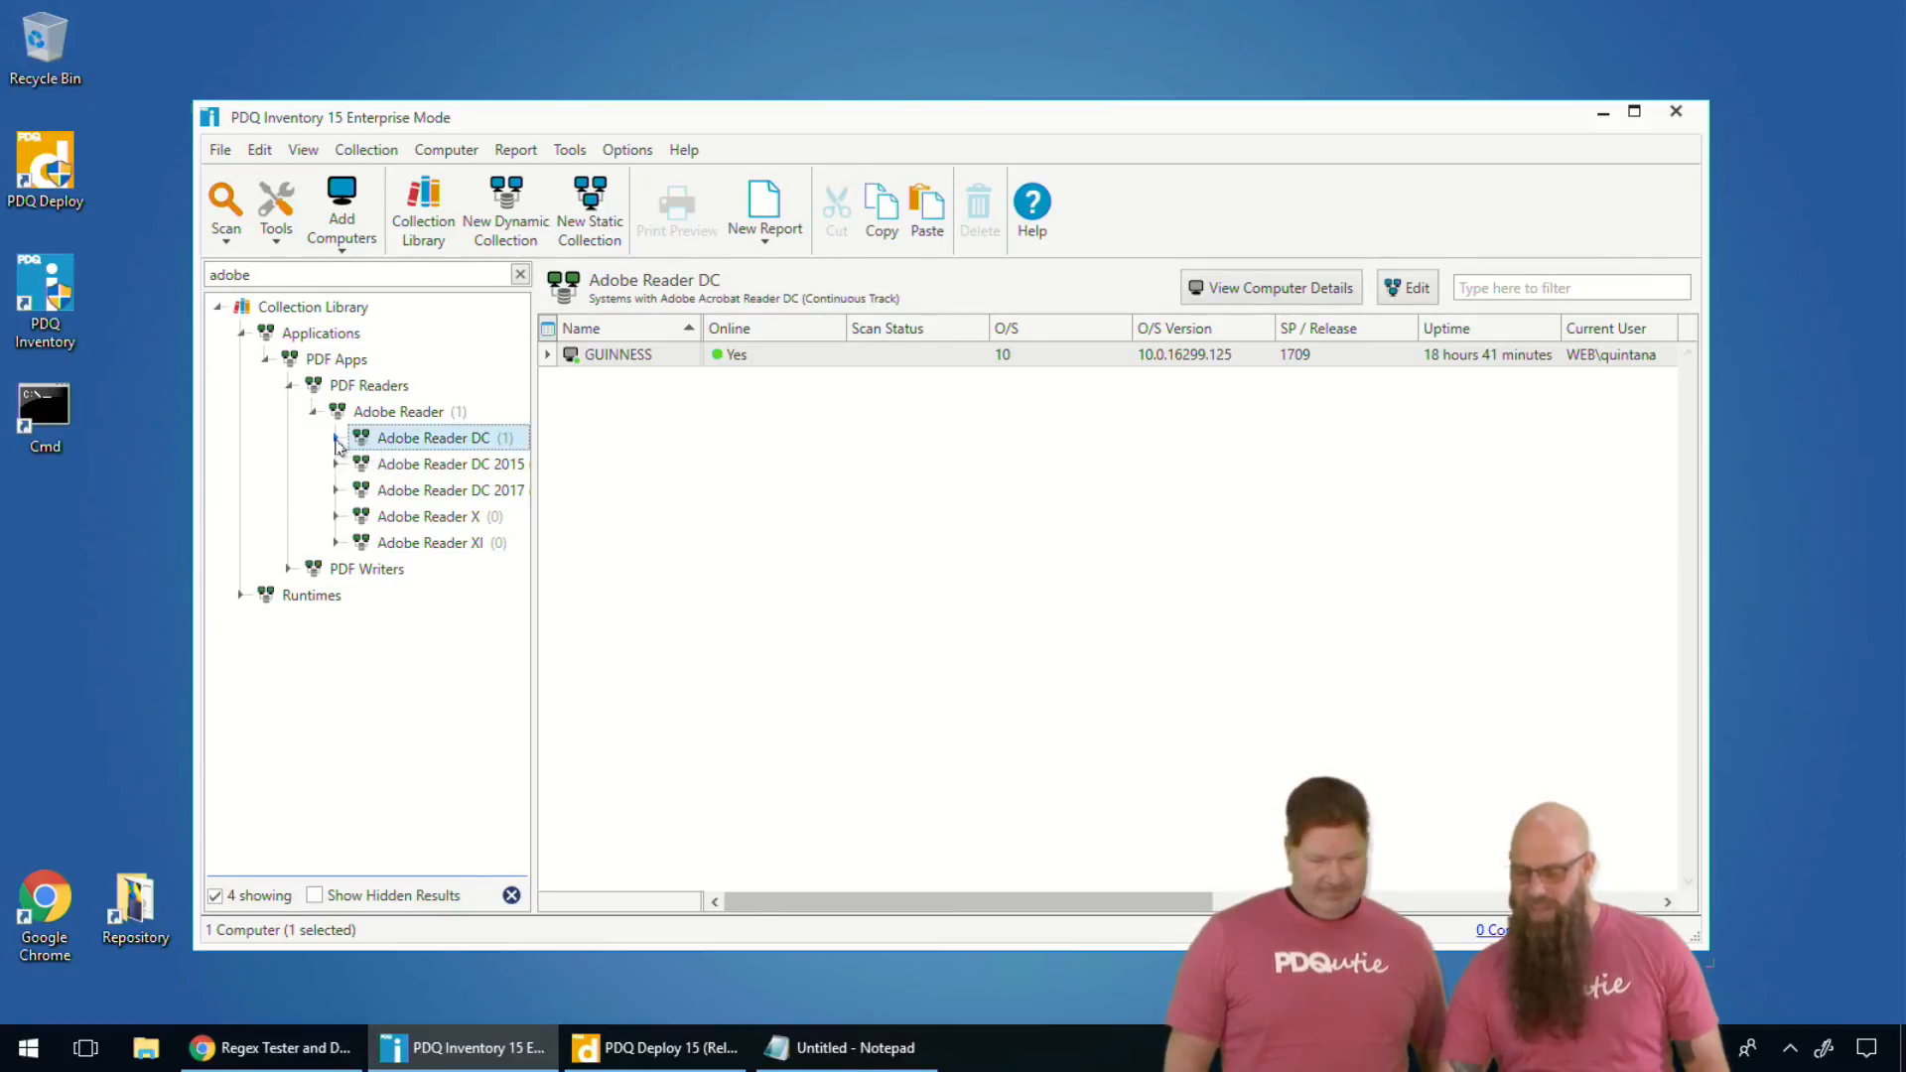
left_click(338, 439)
- View the Adobe Reader DC (Latest) and (Old) collections and examine the filter definition of the Old one
left_click(427, 466)
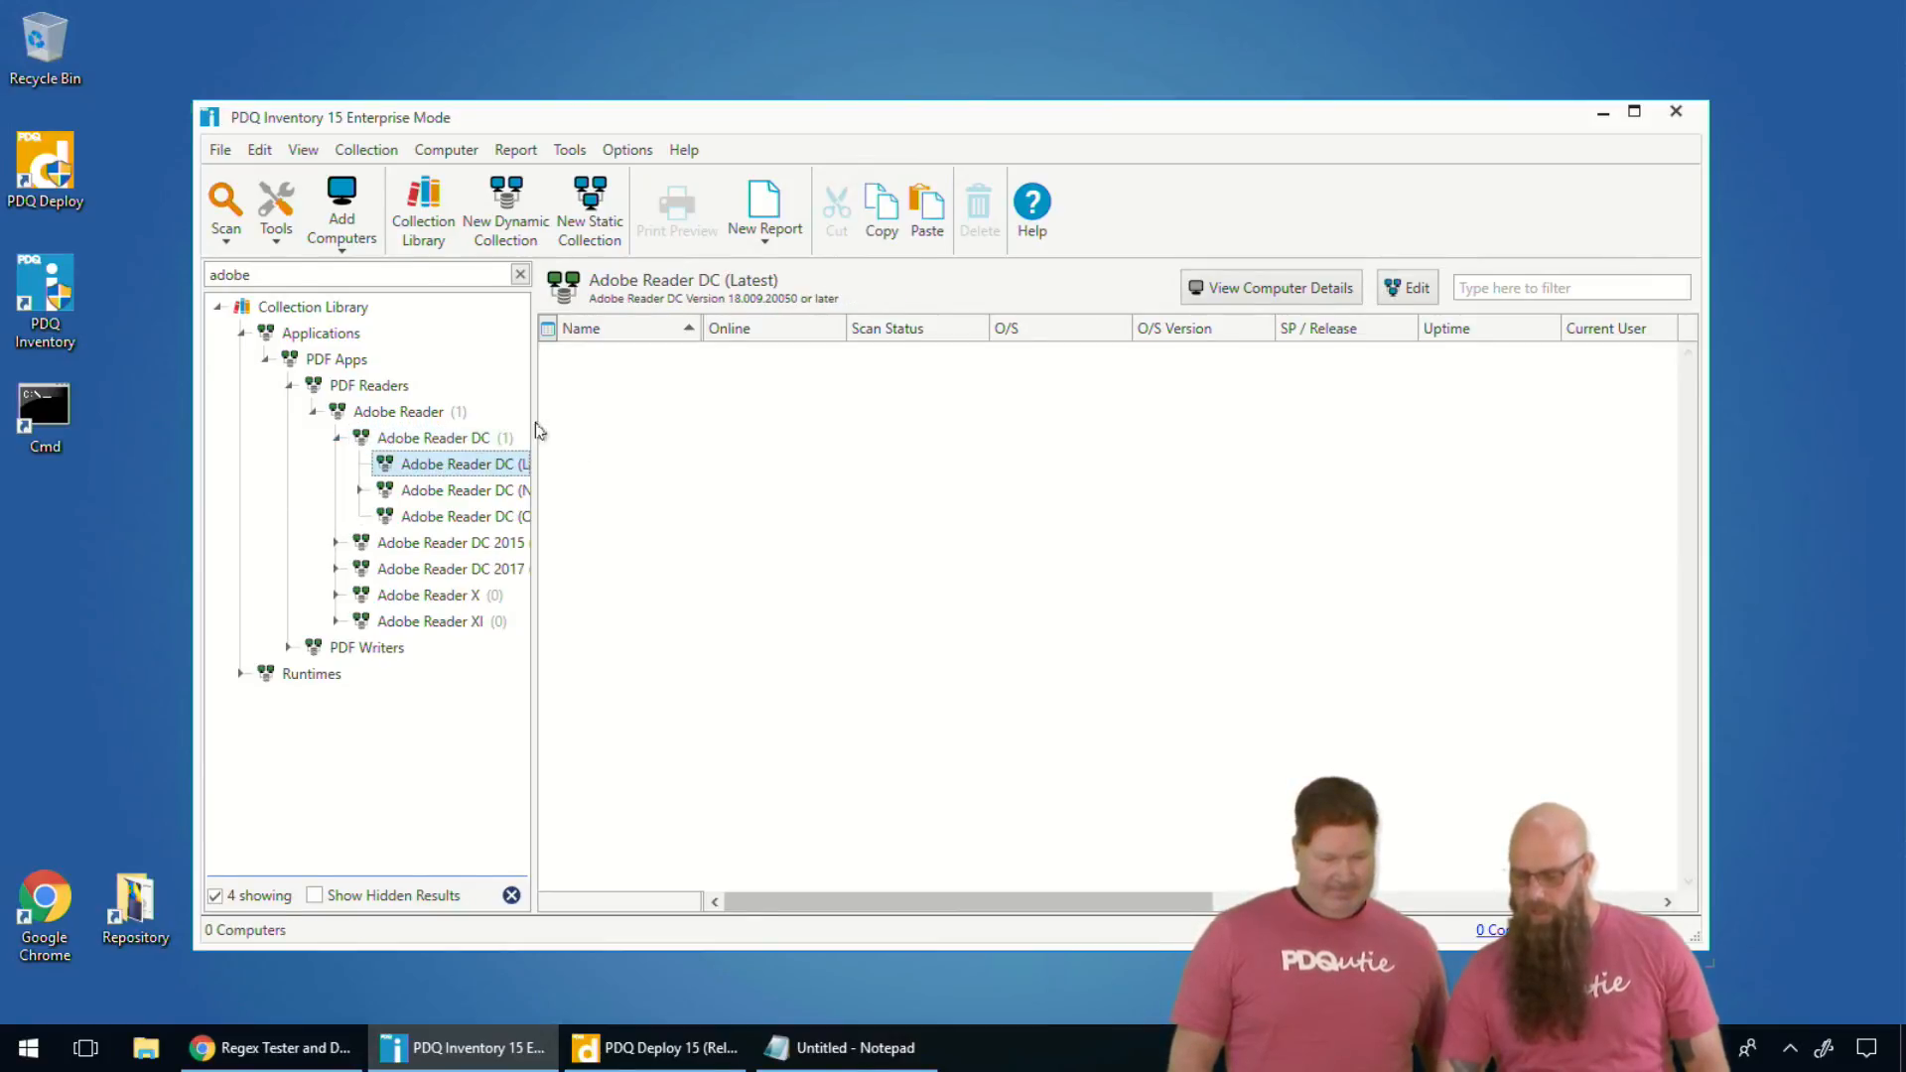
left_click(434, 517)
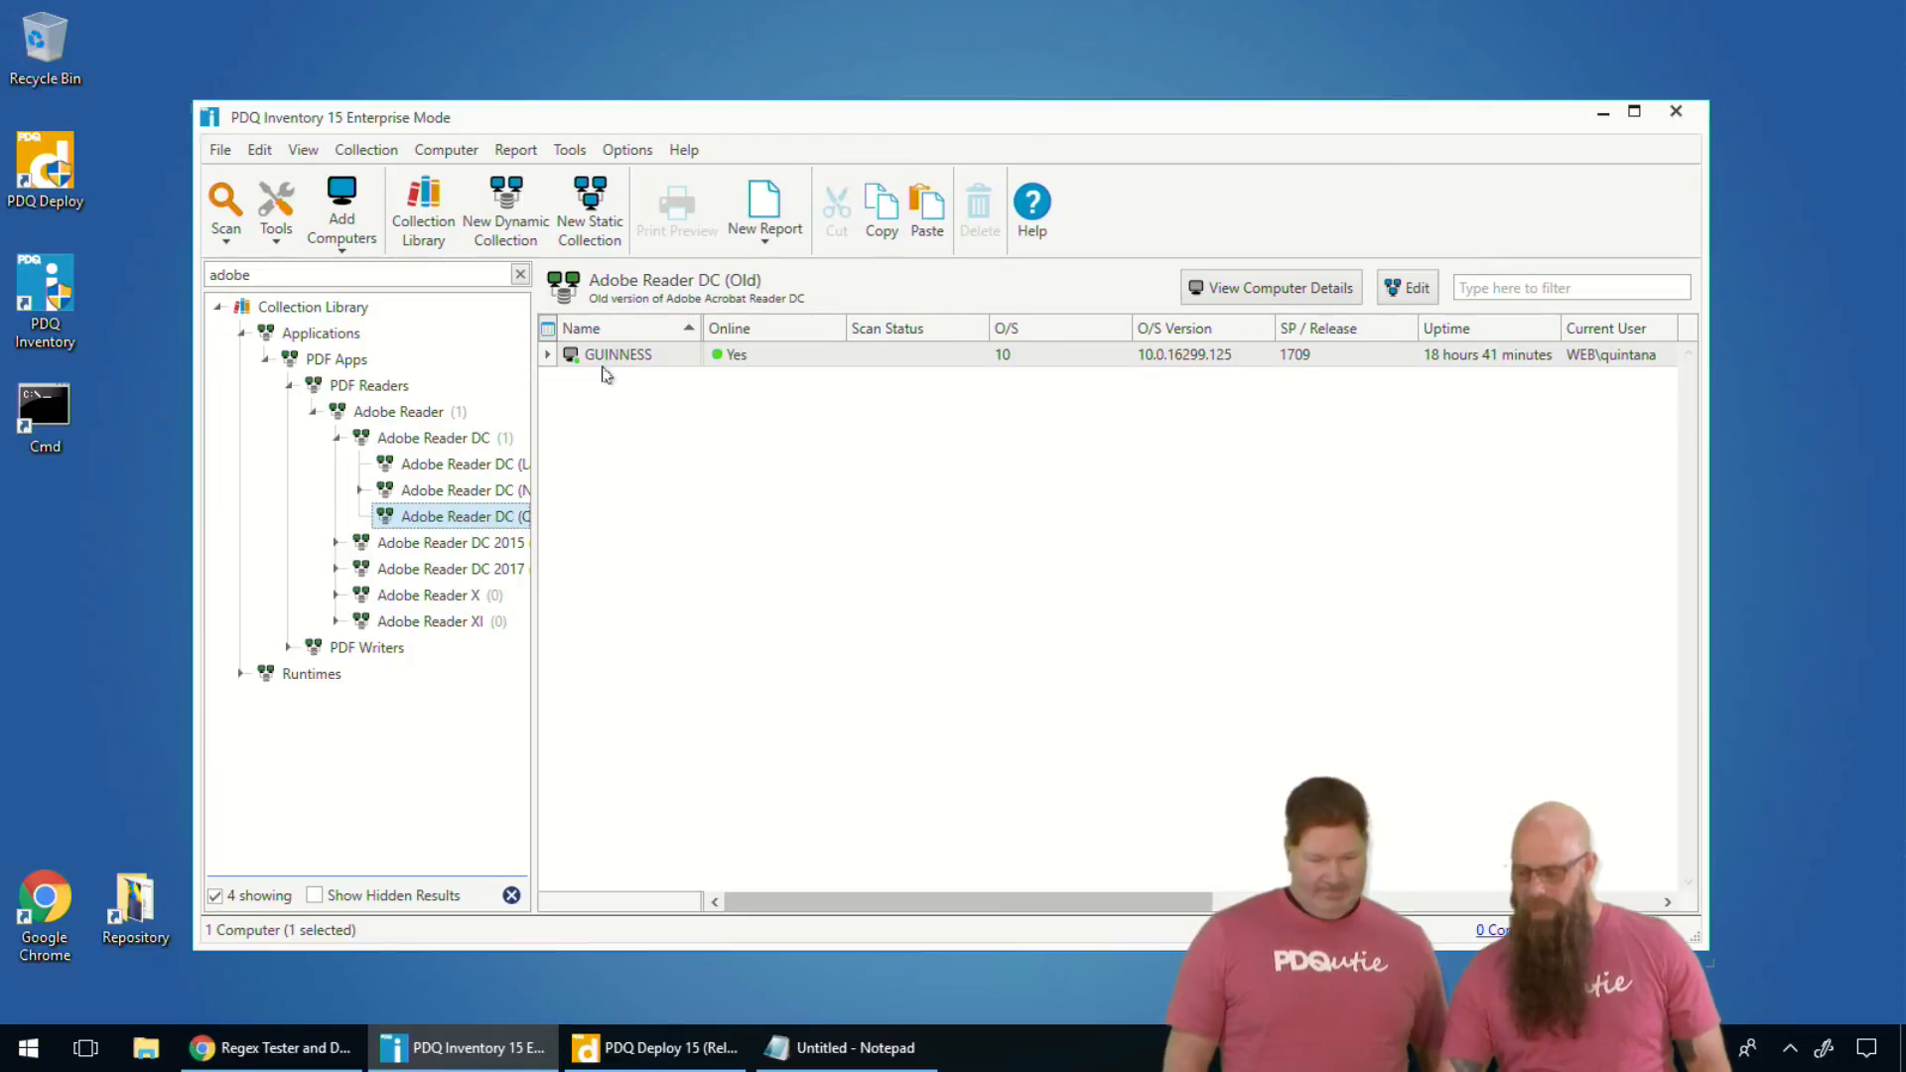
left_click(473, 515)
double_click(474, 515)
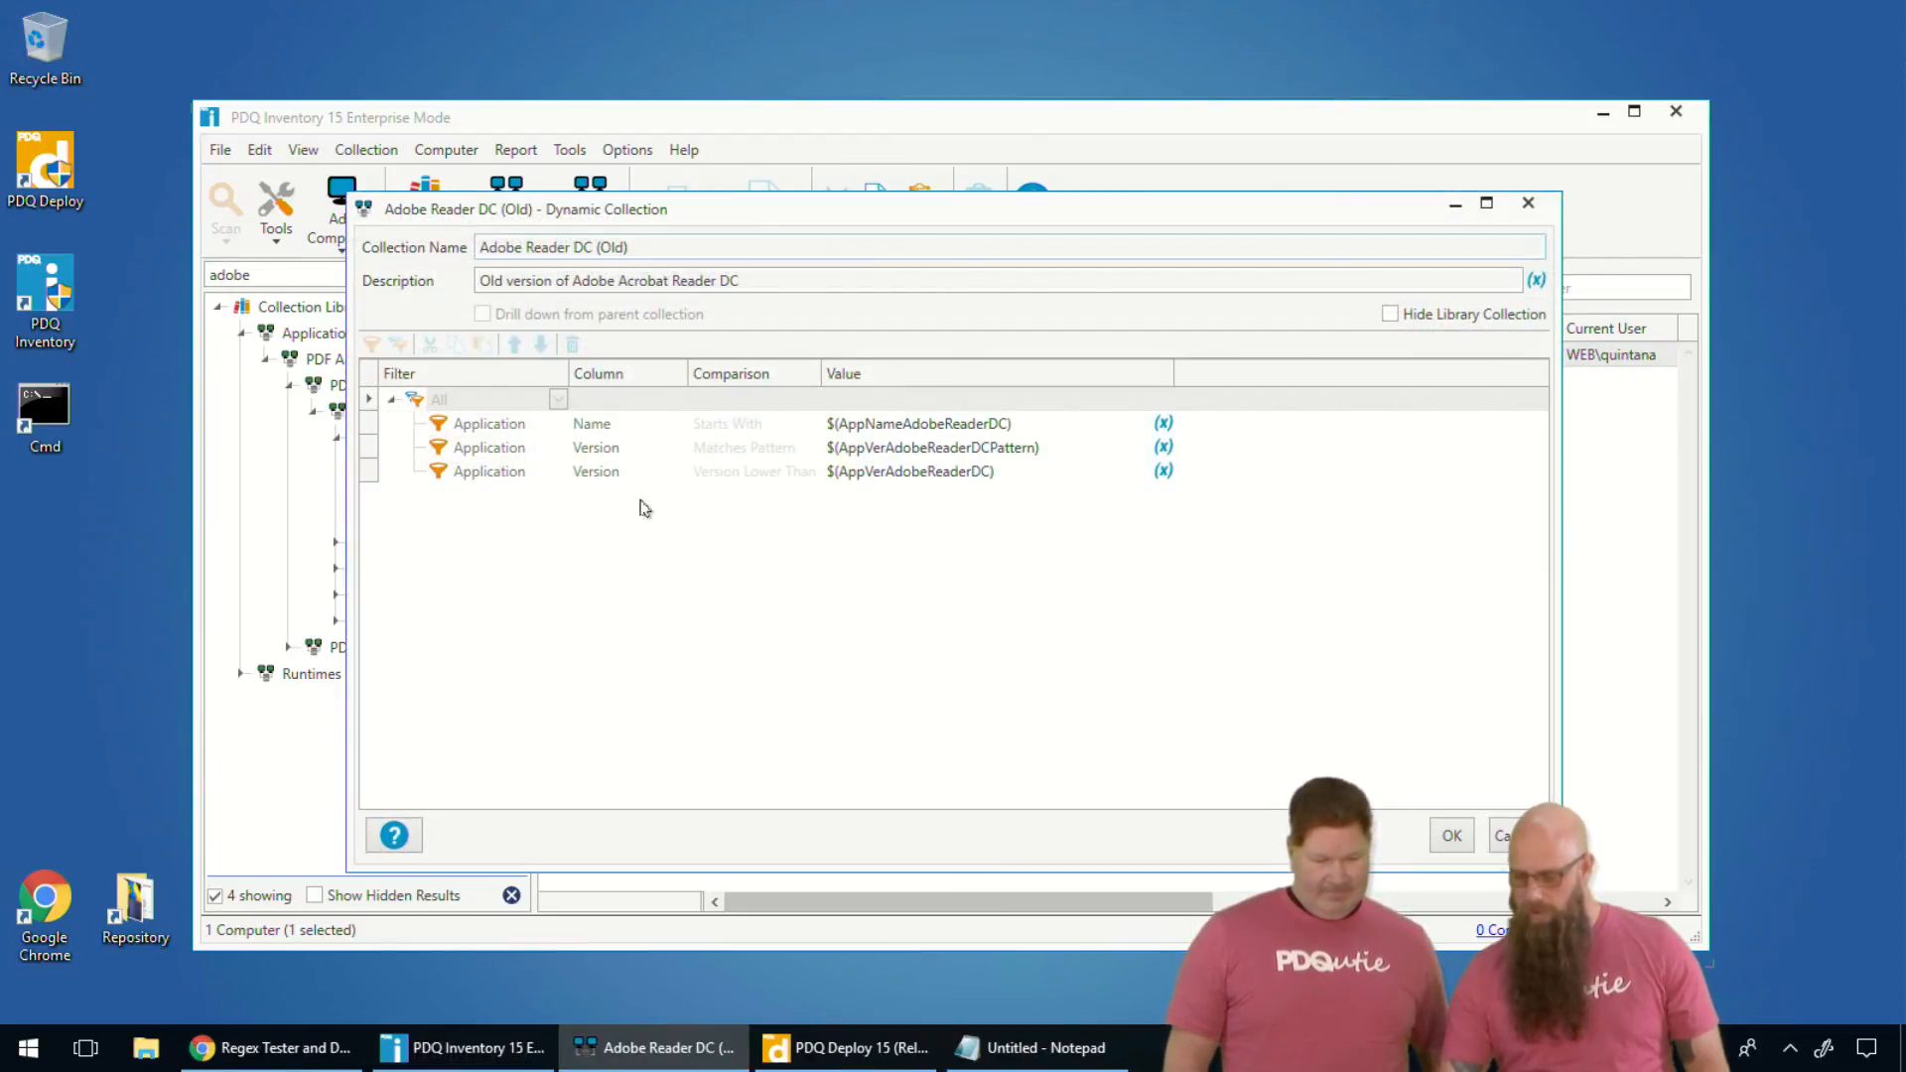
left_click(1450, 834)
- Open the details of computer GUINNESS, filter its applications by "adobe" and select the Adobe Acrobat Reader entry's version
left_click(667, 360)
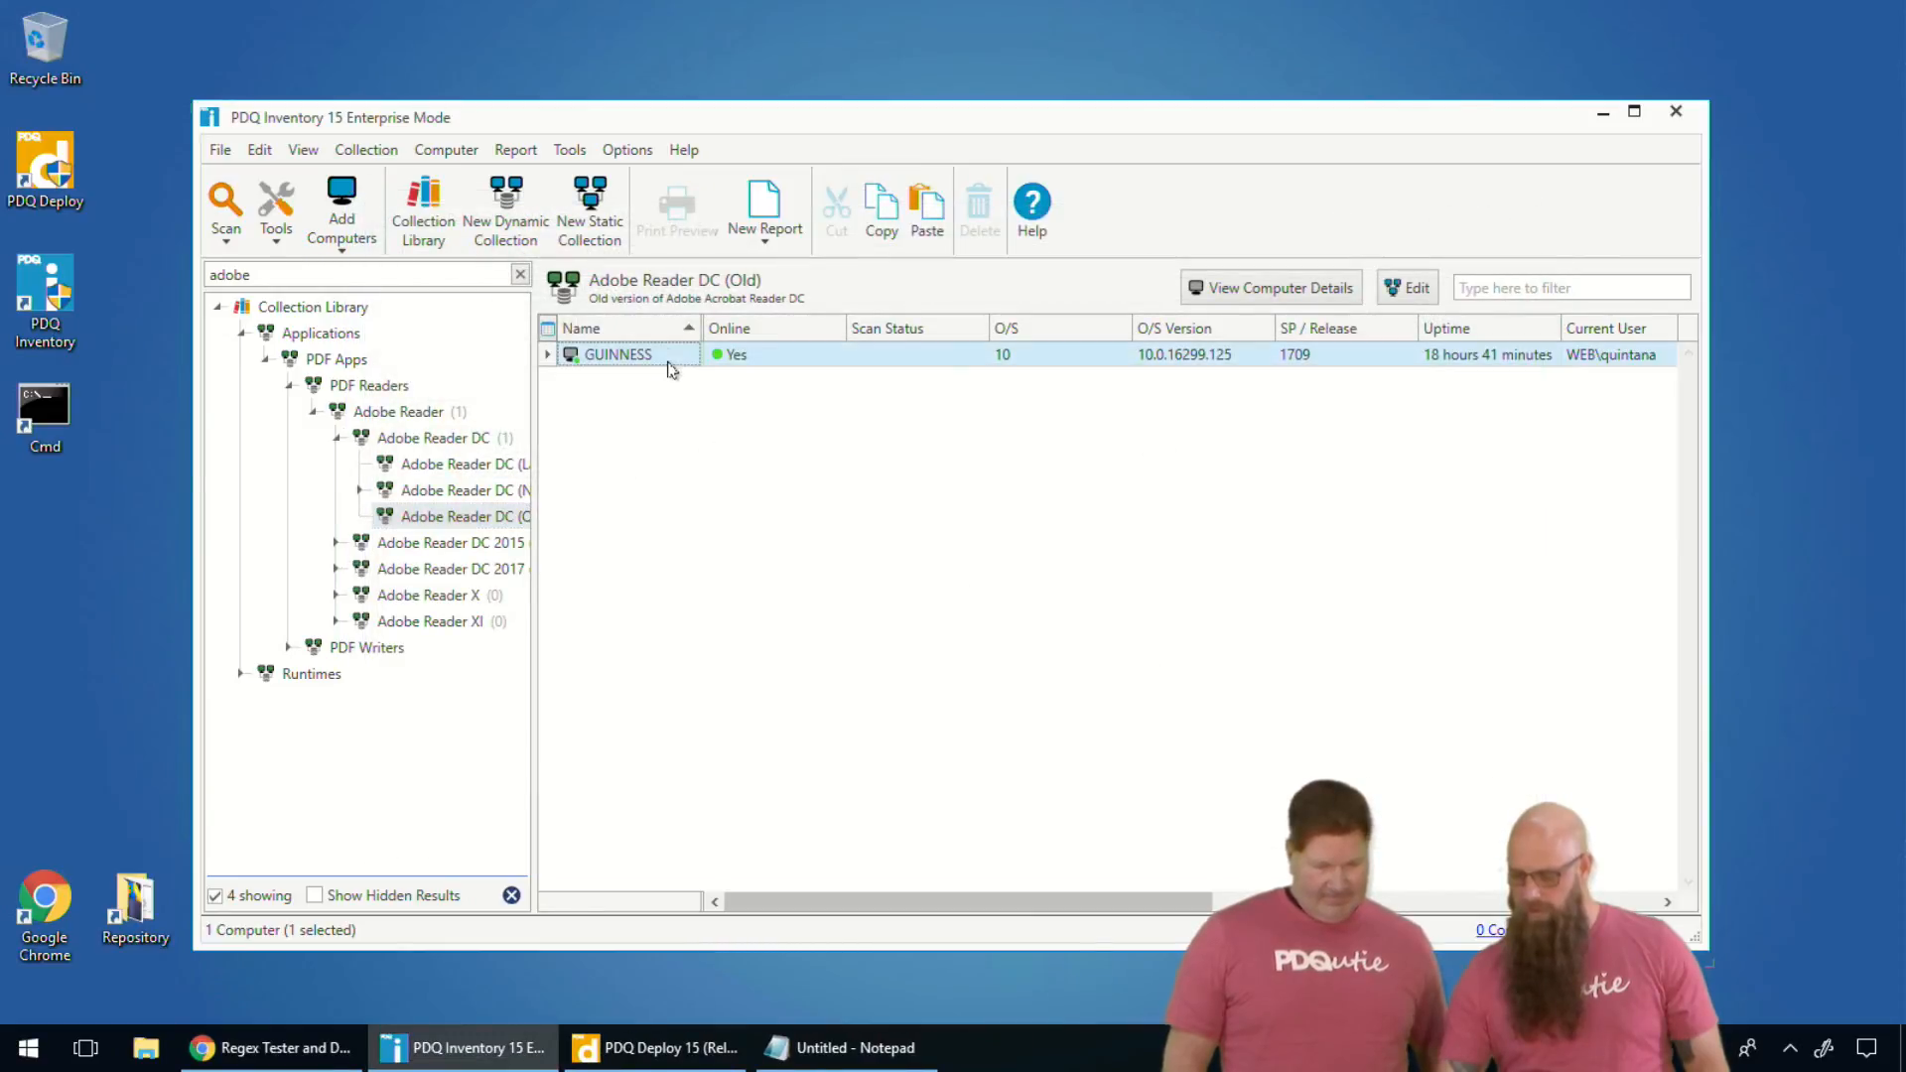
double_click(671, 359)
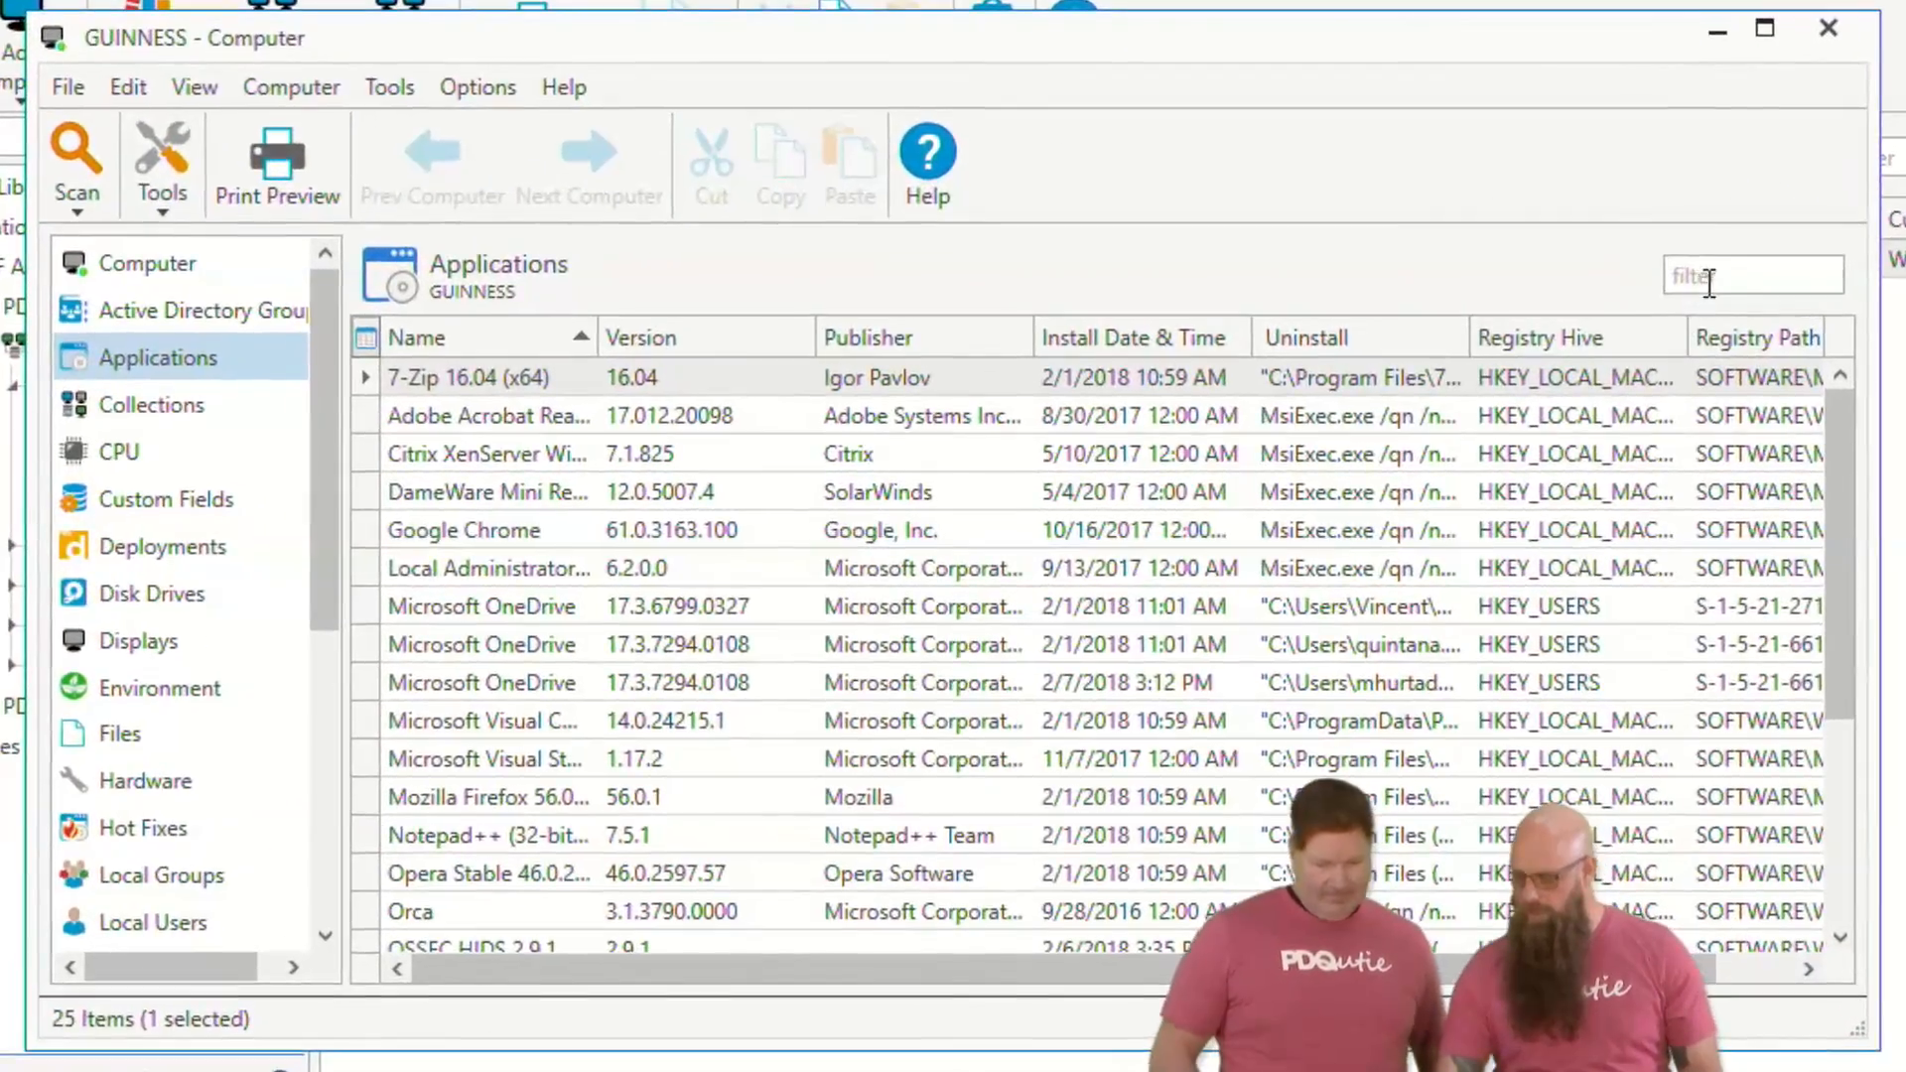
left_click(1710, 283)
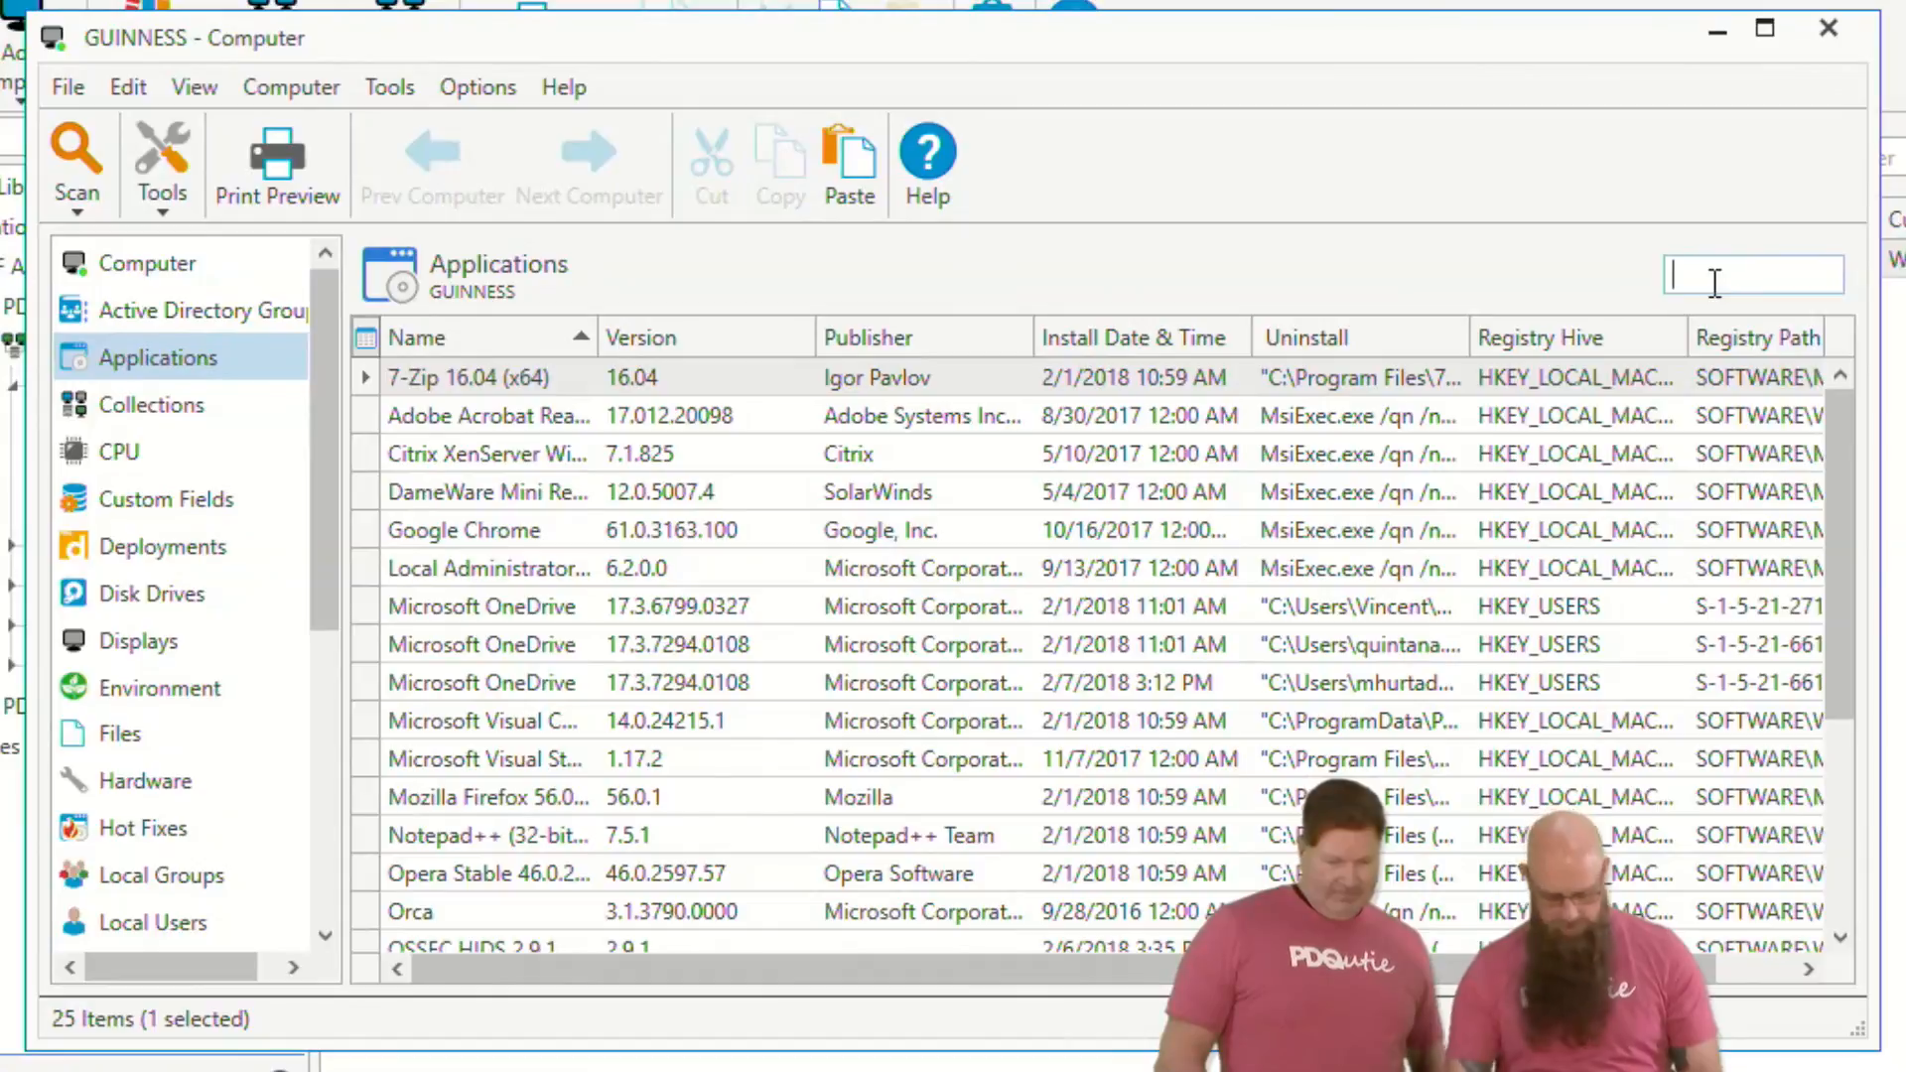
type("adobe")
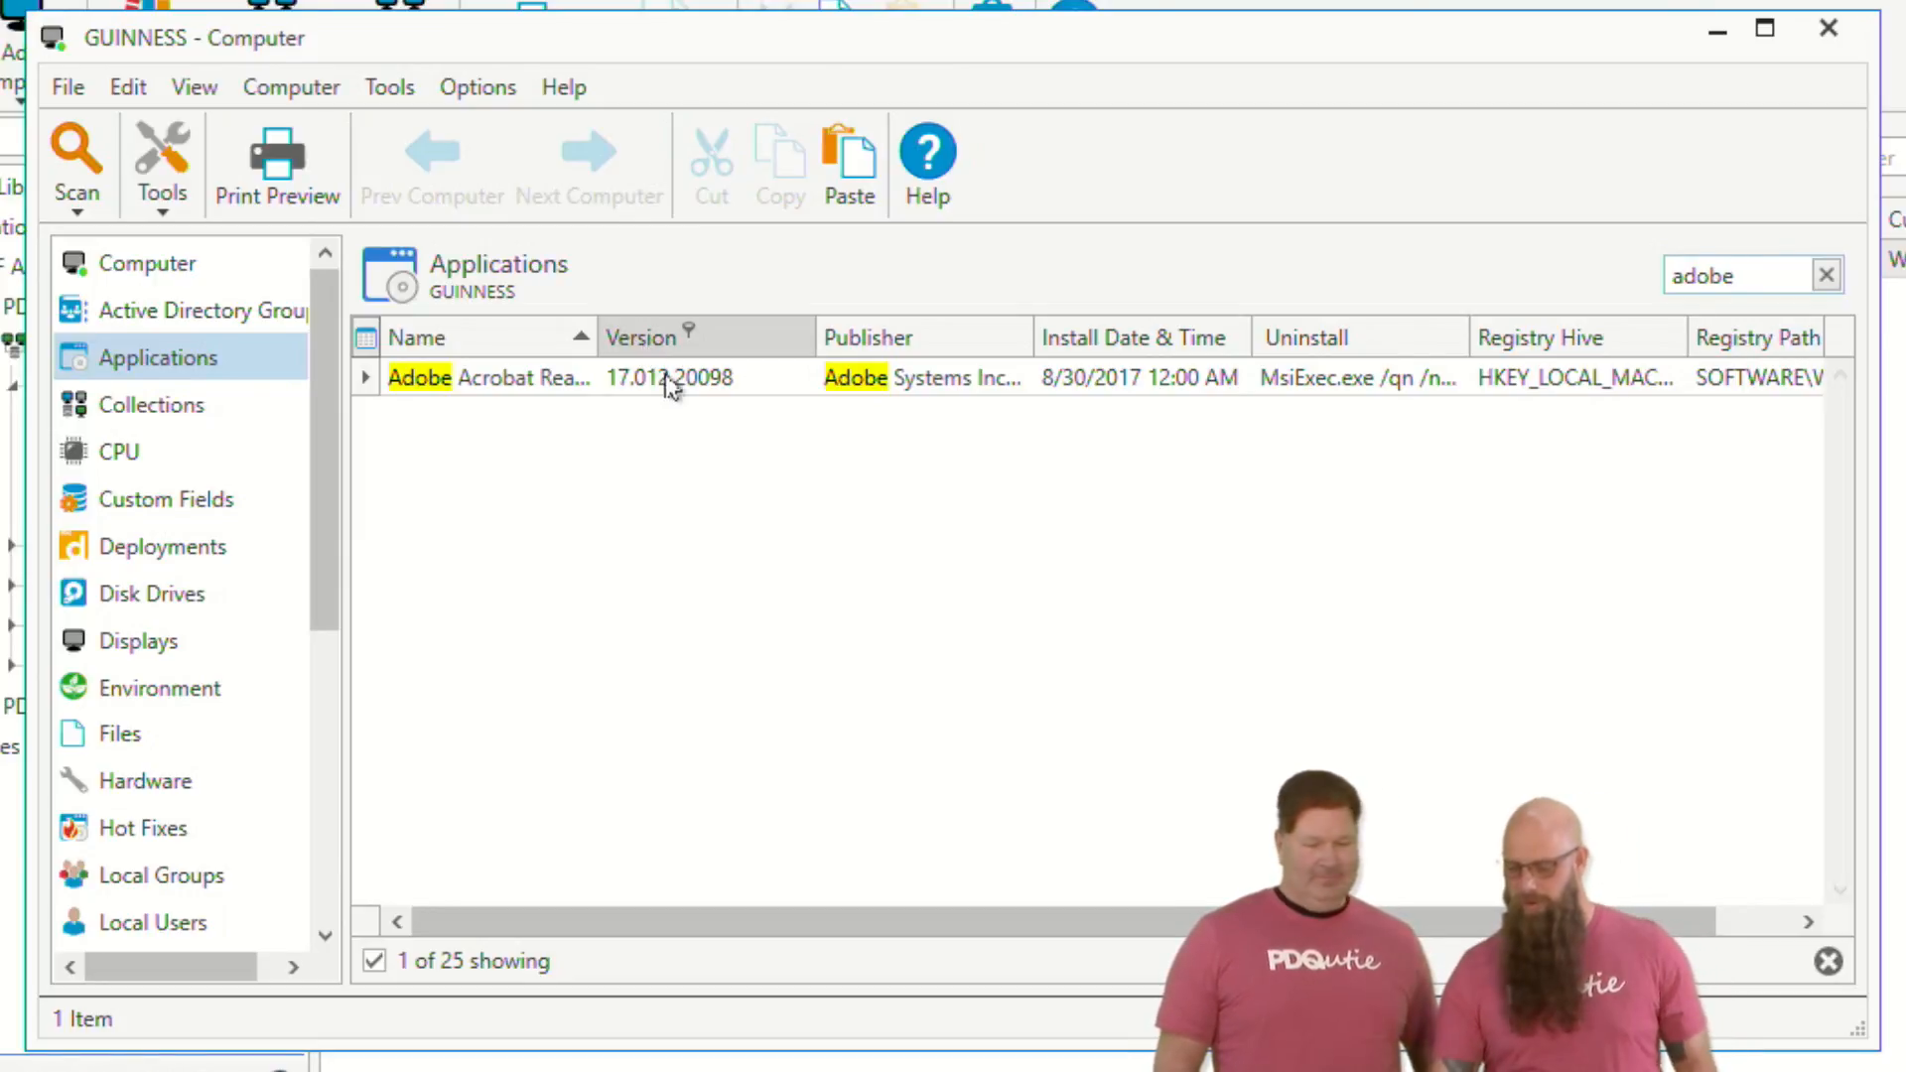
left_click(665, 380)
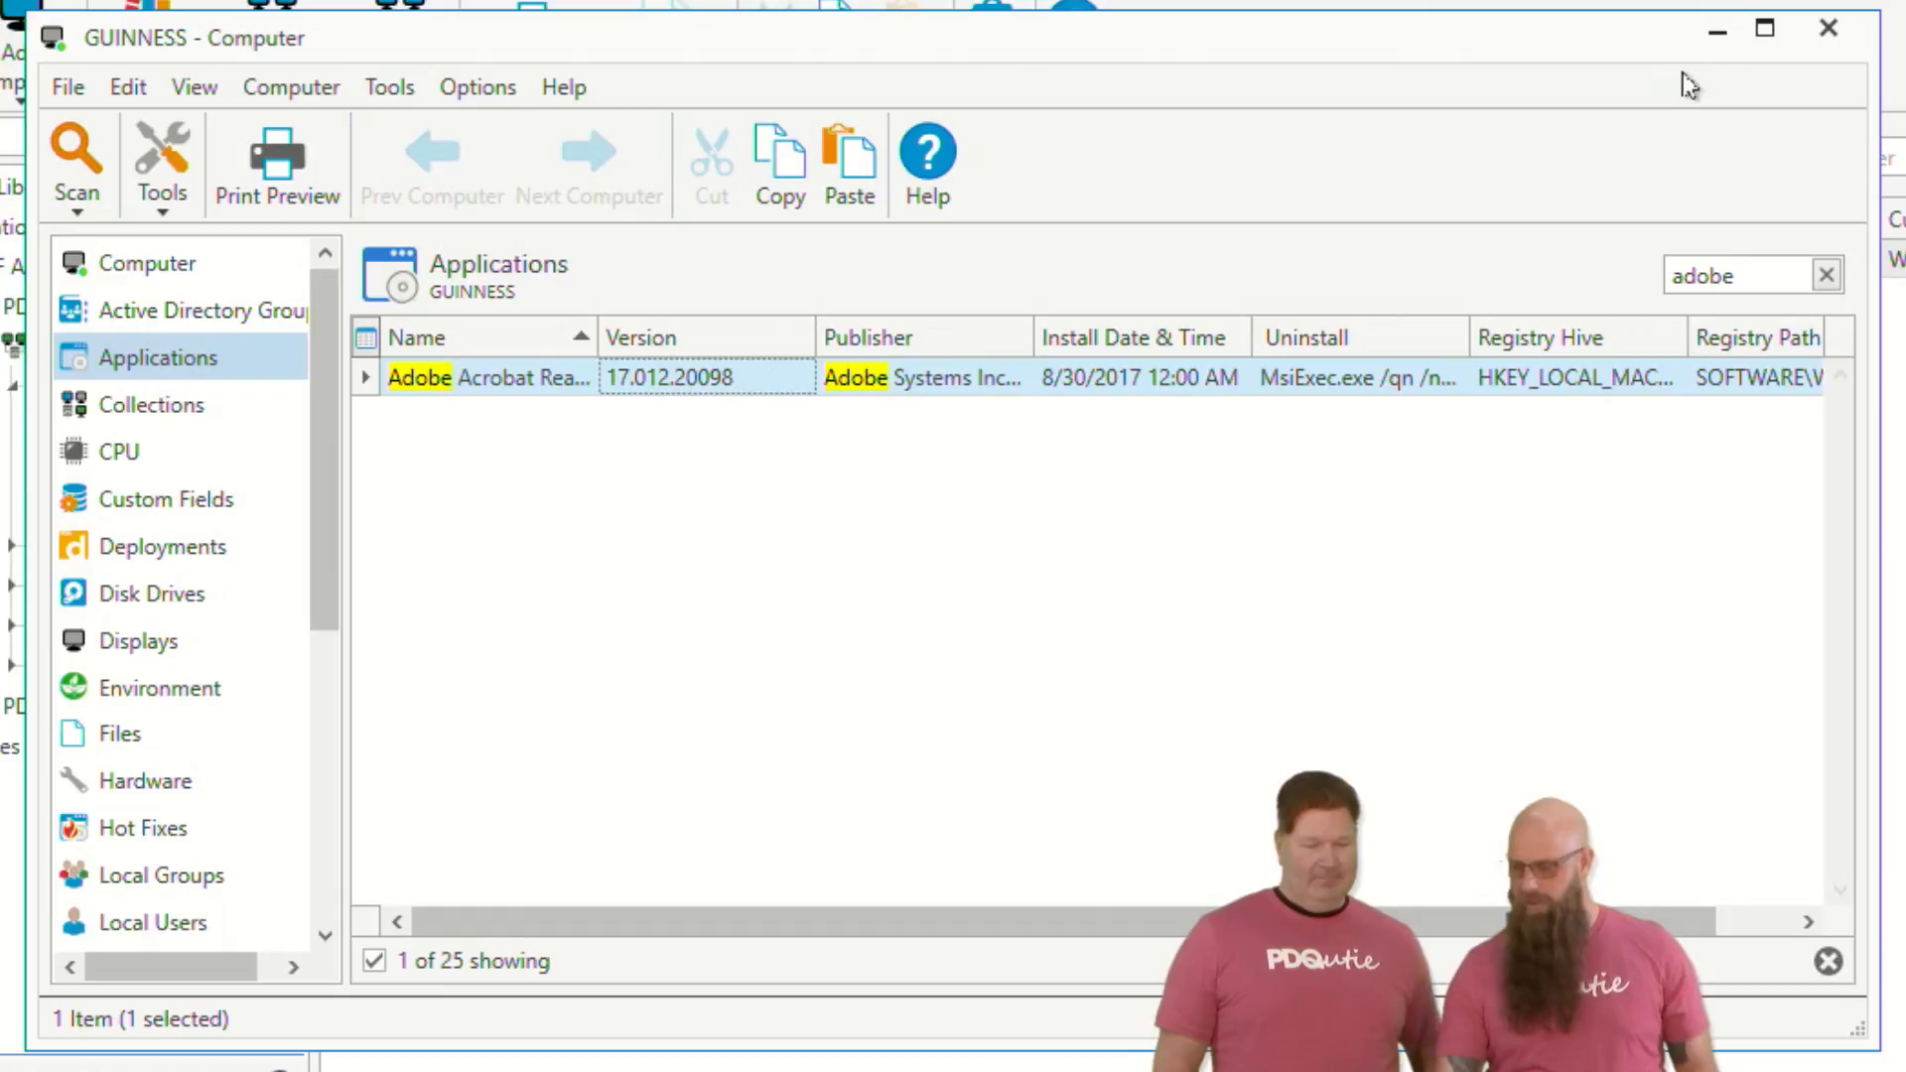
- Switch to the online regex tester, enter 17.012.20098 as the test string and replace the regular expression with \d{2}
left_click(1720, 34)
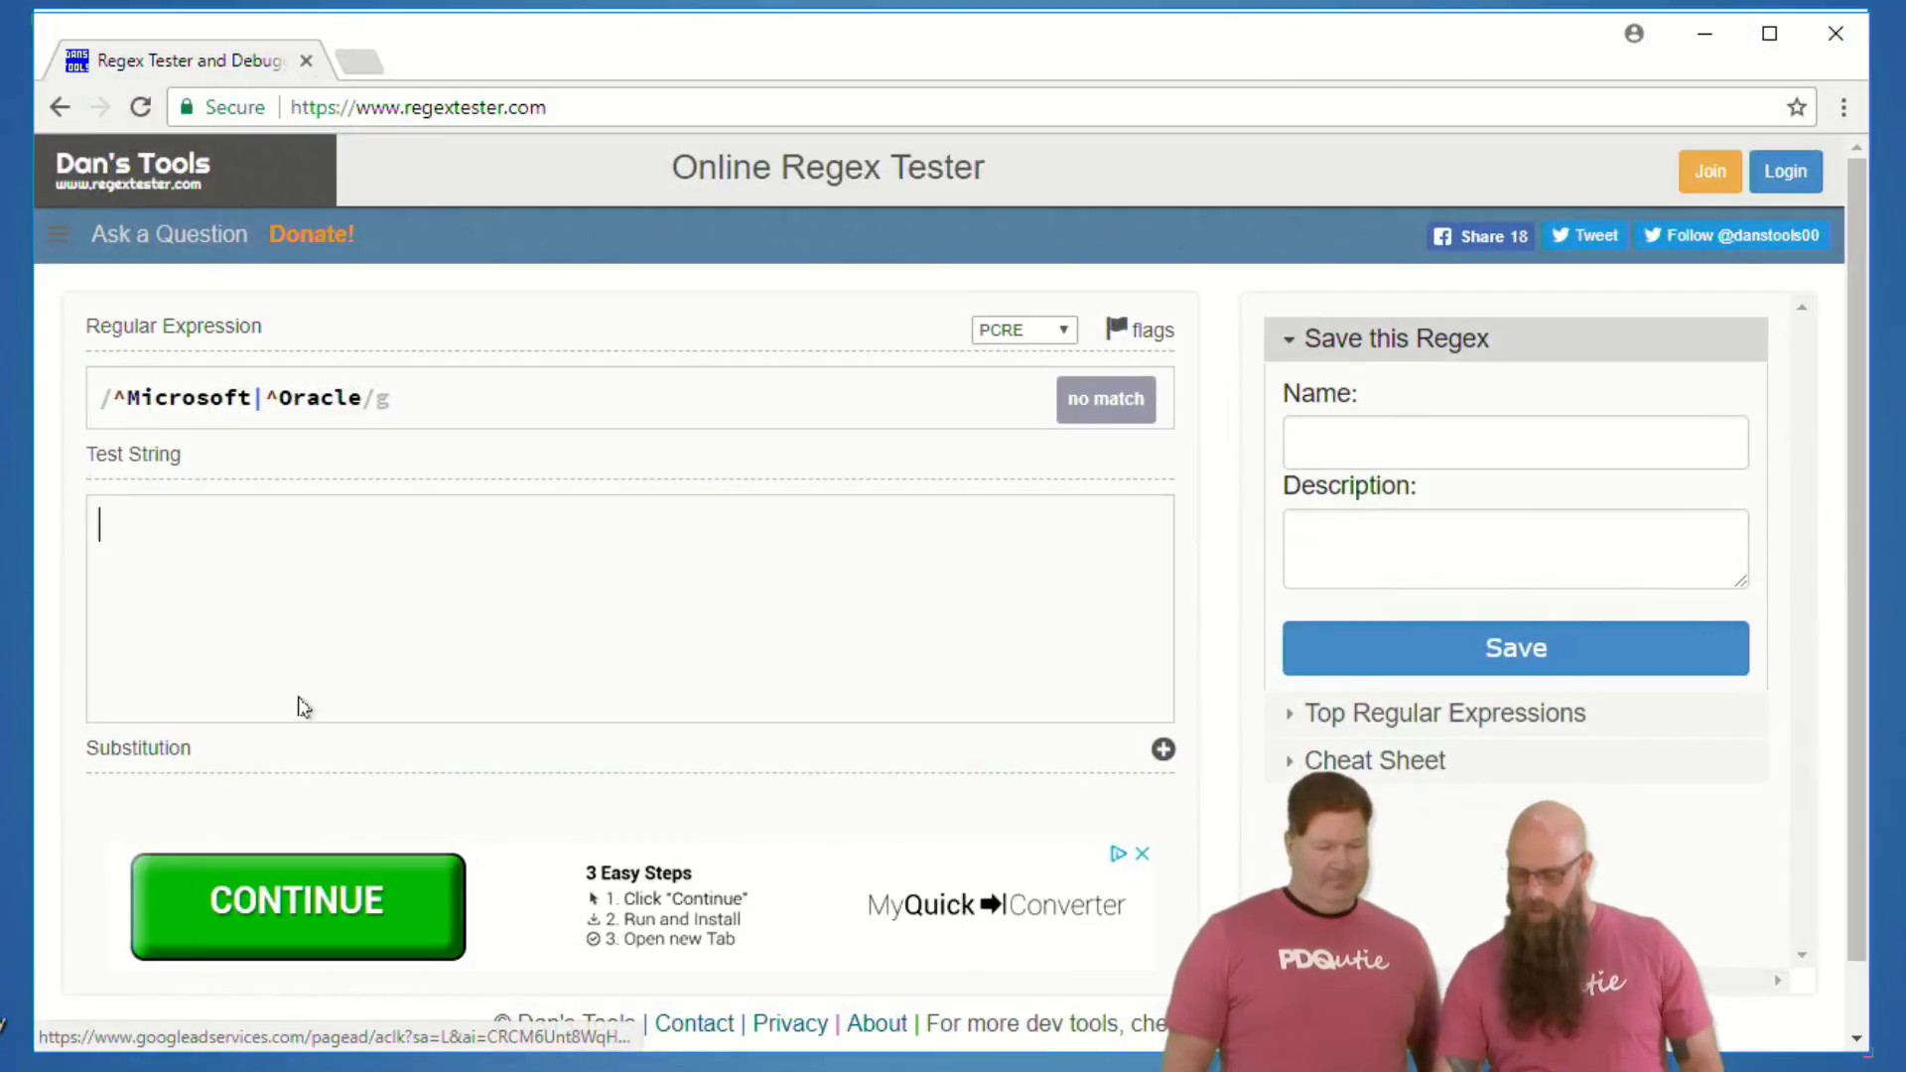
type("17.012.20098")
left_click_drag(441, 405, 62, 416)
left_click_drag(405, 399, 121, 399)
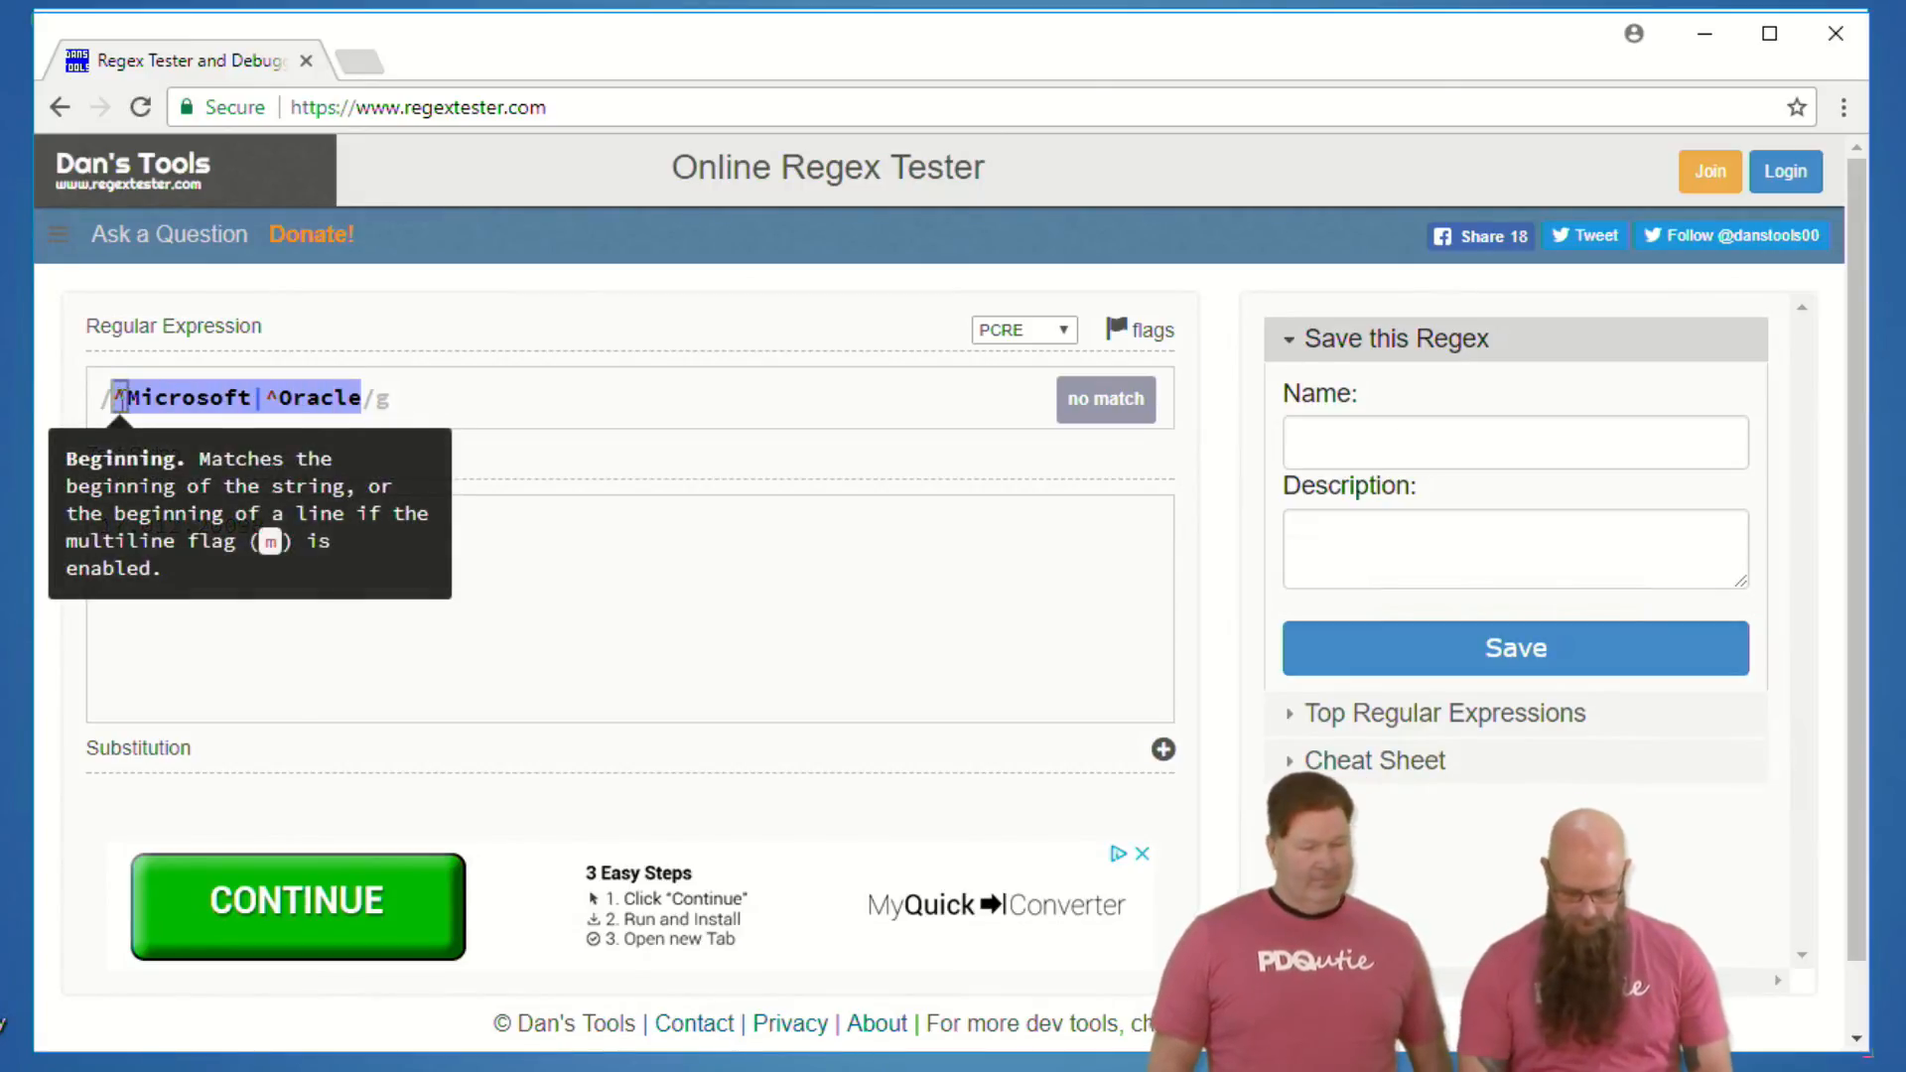
type("\\d")
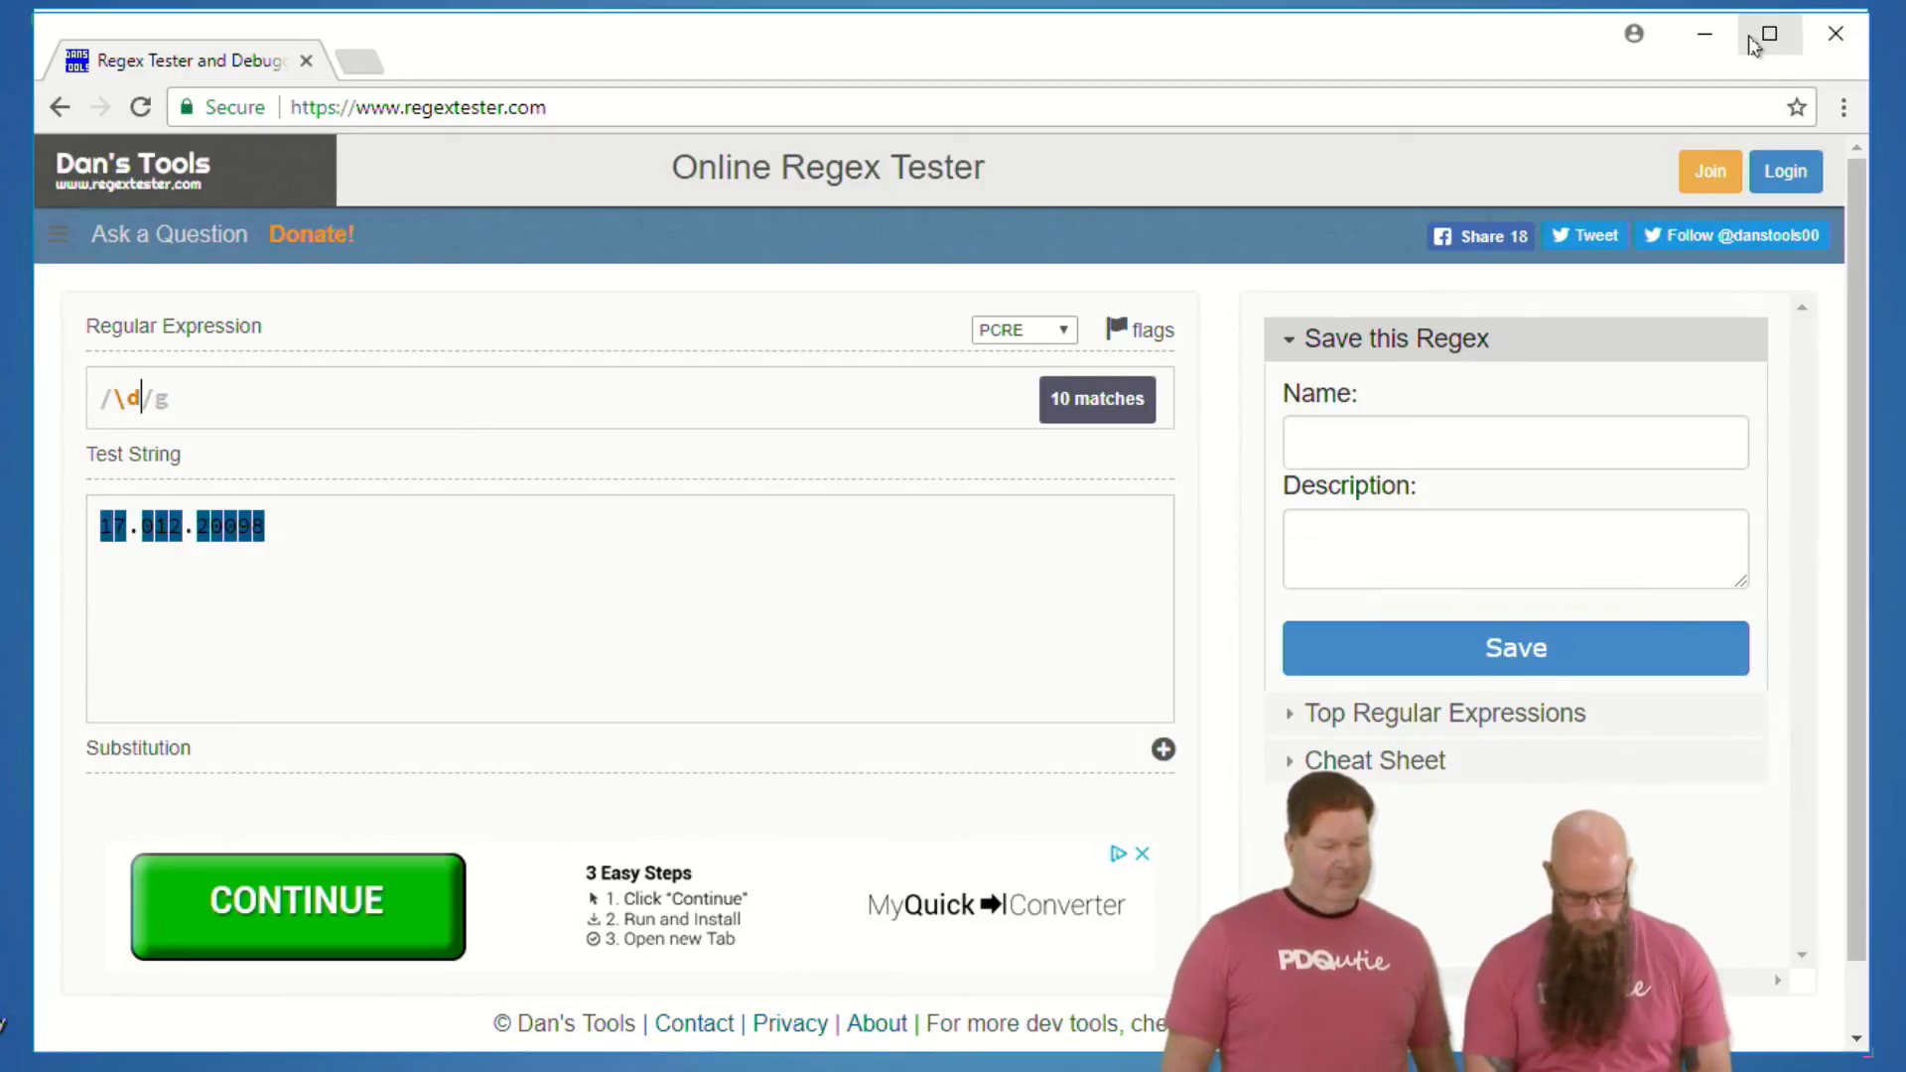
type("{2")
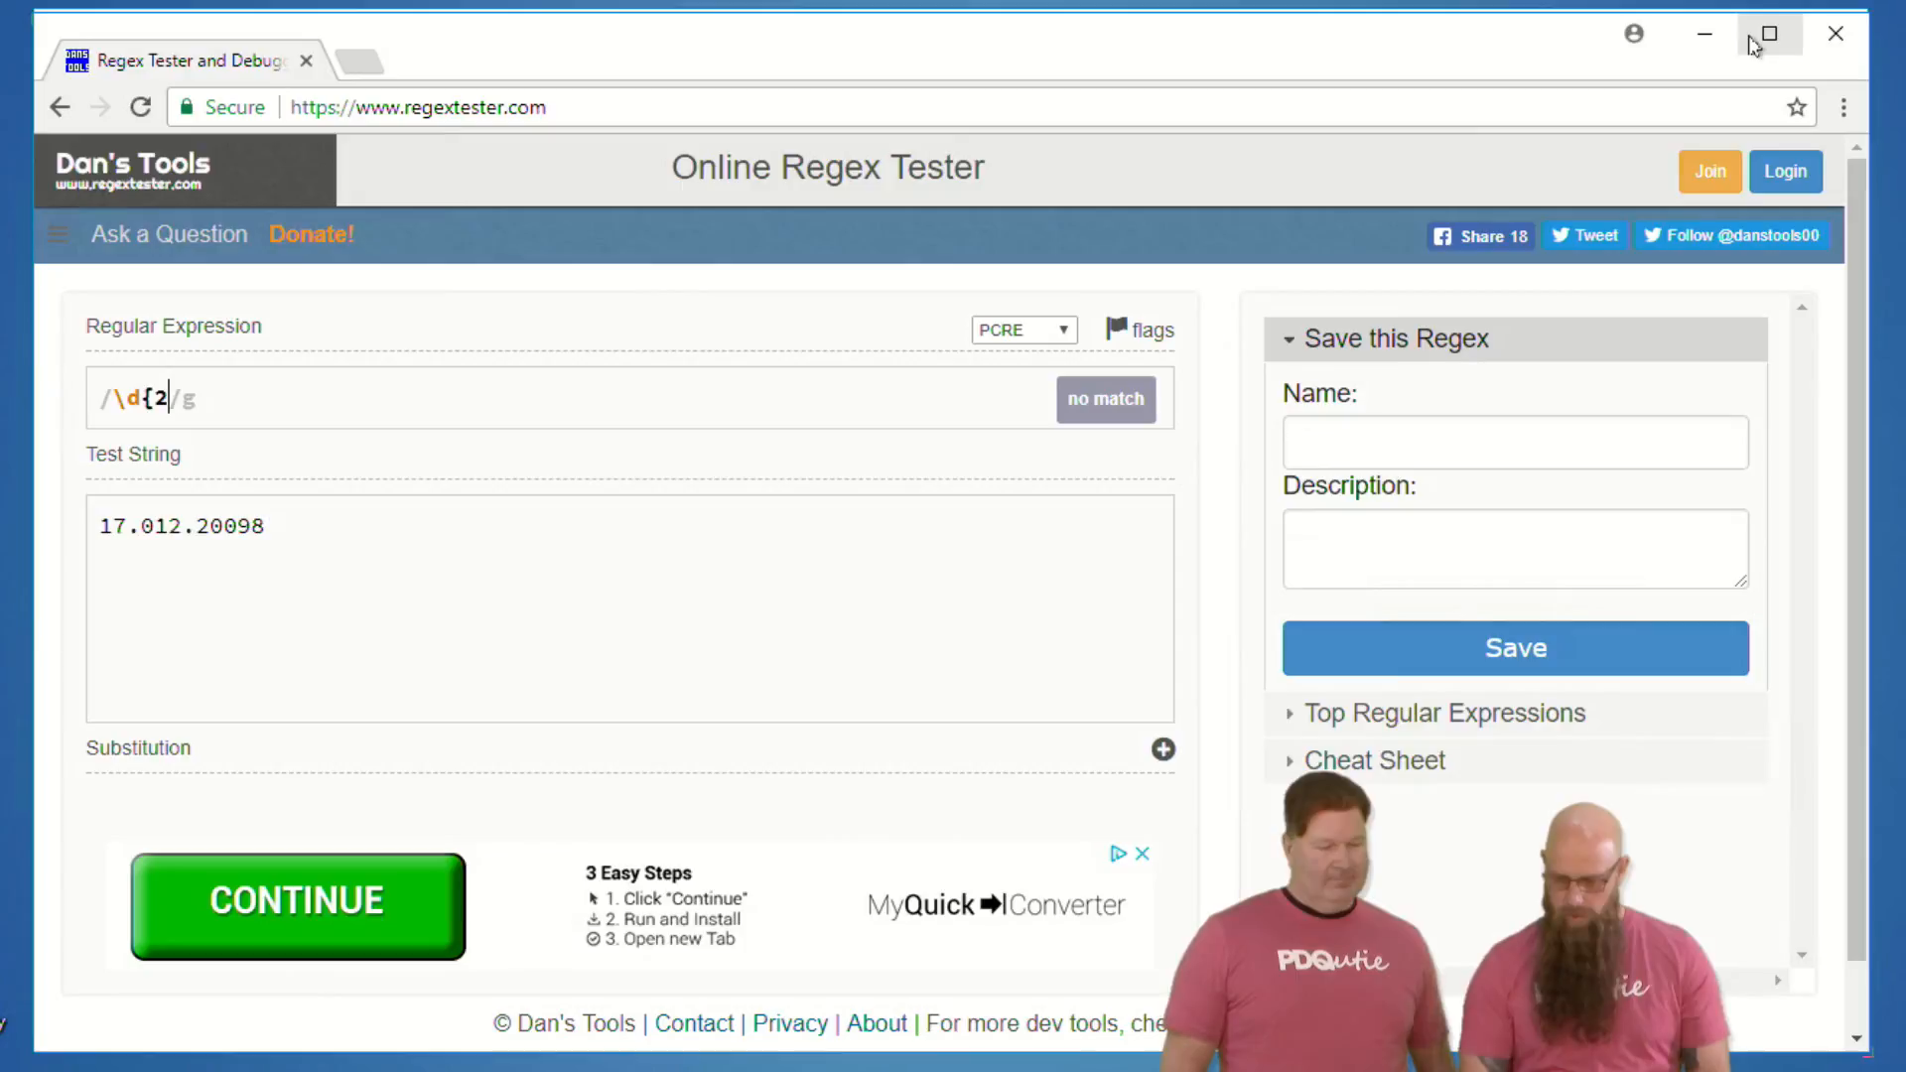
type("}")
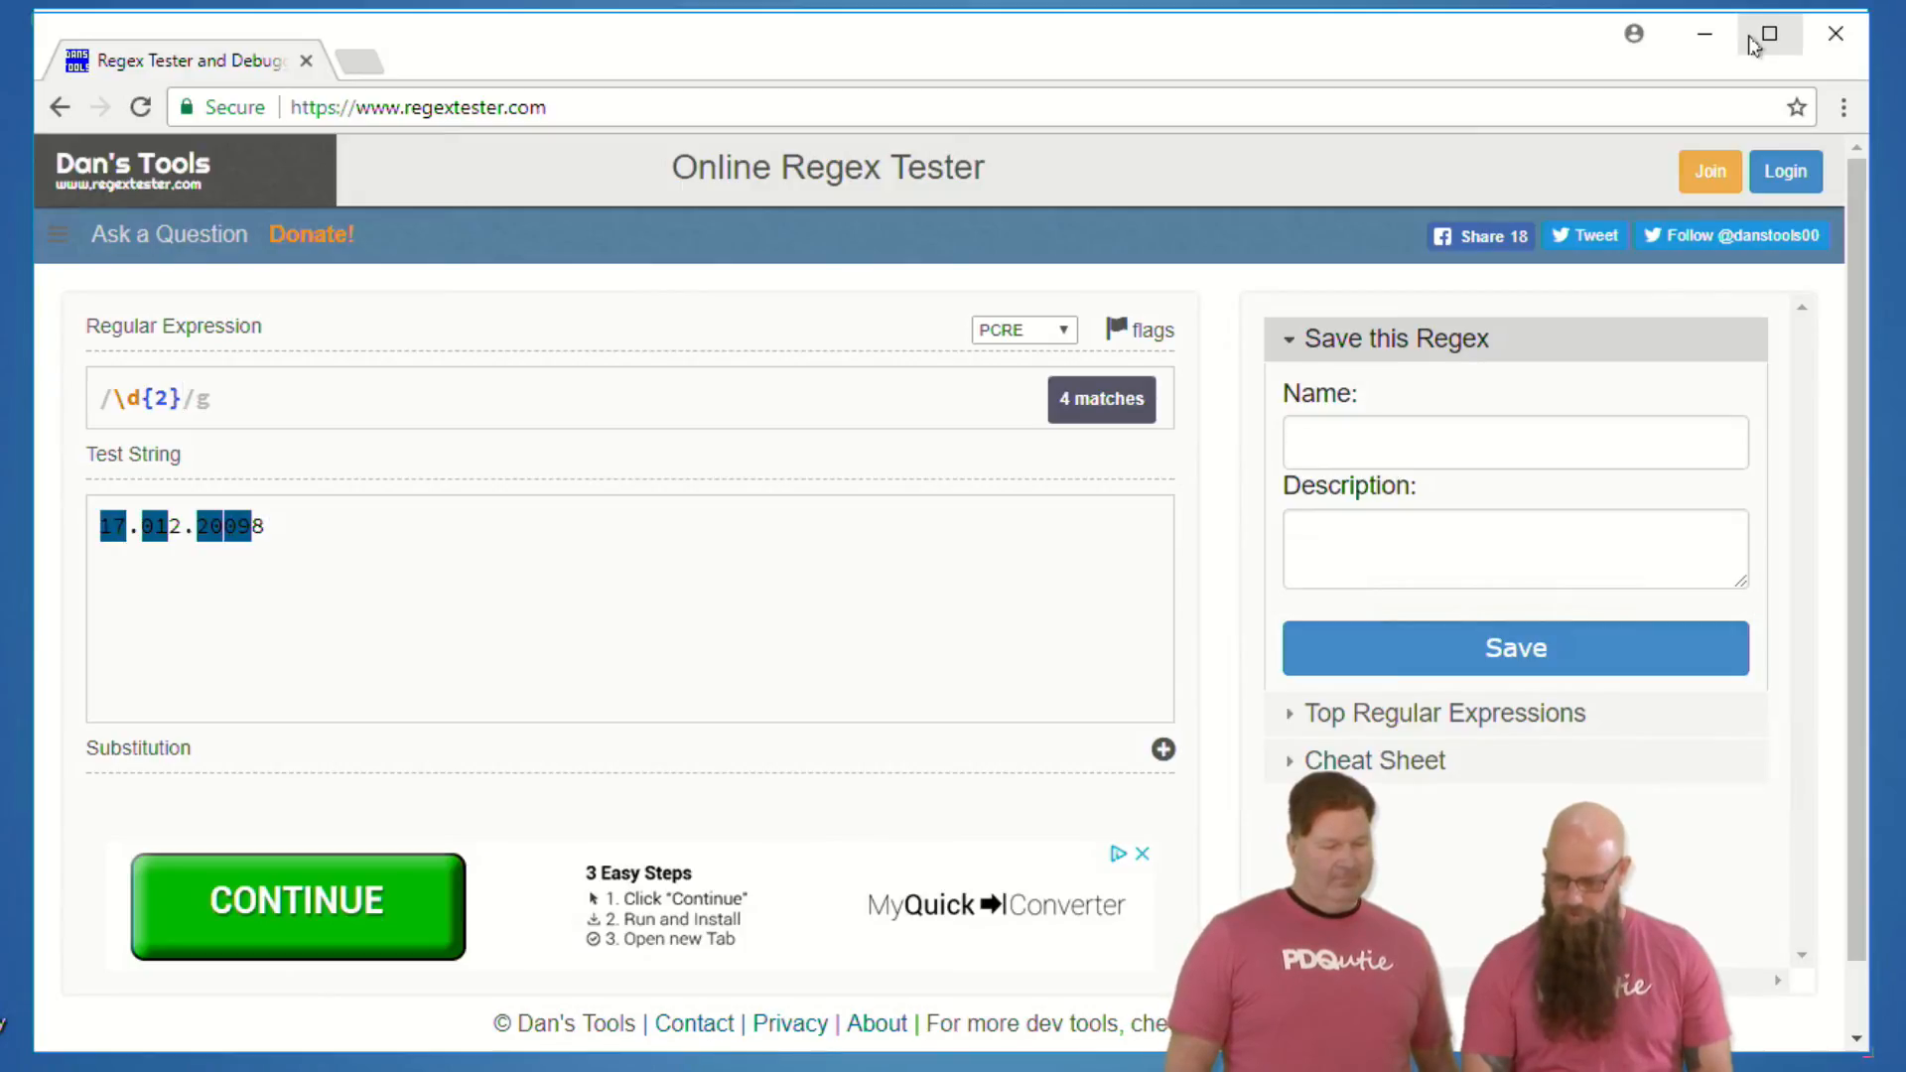
- Extend the regular expression with .+ and a literal ending so that it reads \d{2}.+.20
type(".")
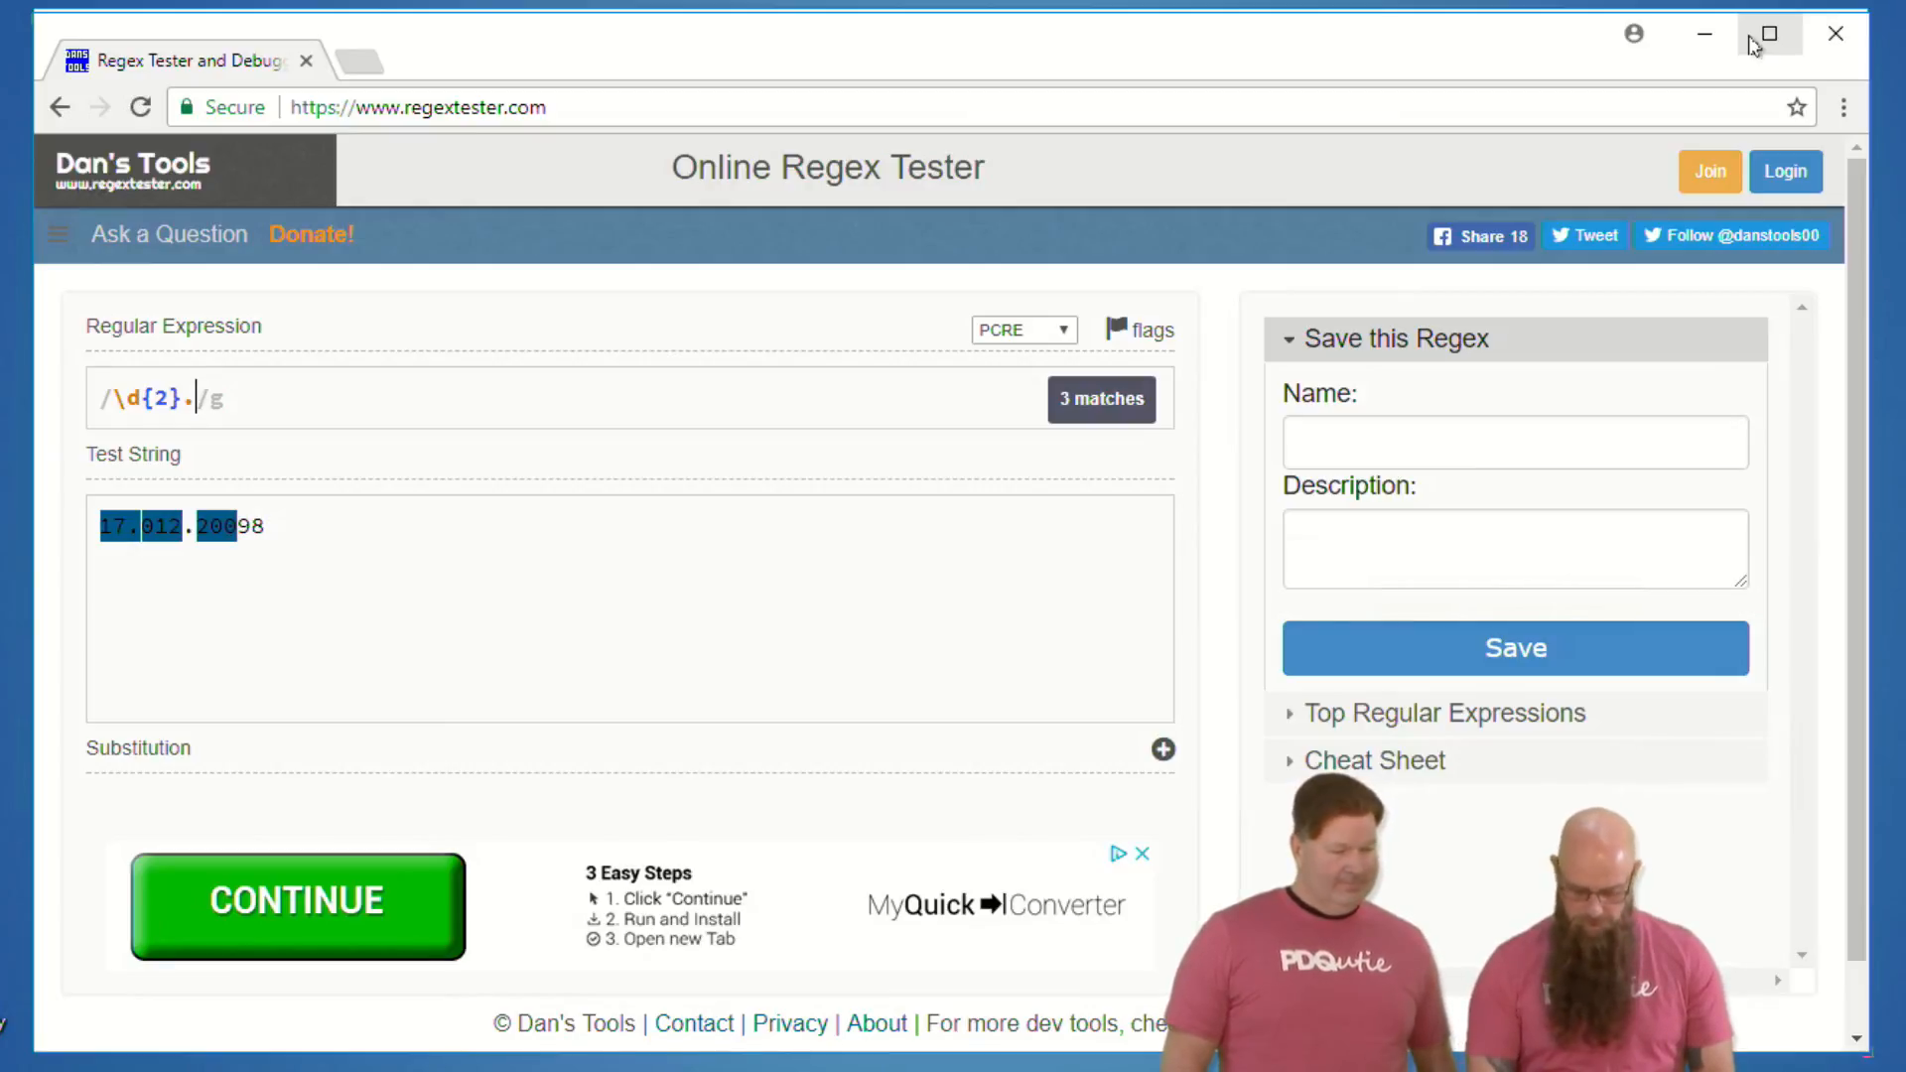
type("+")
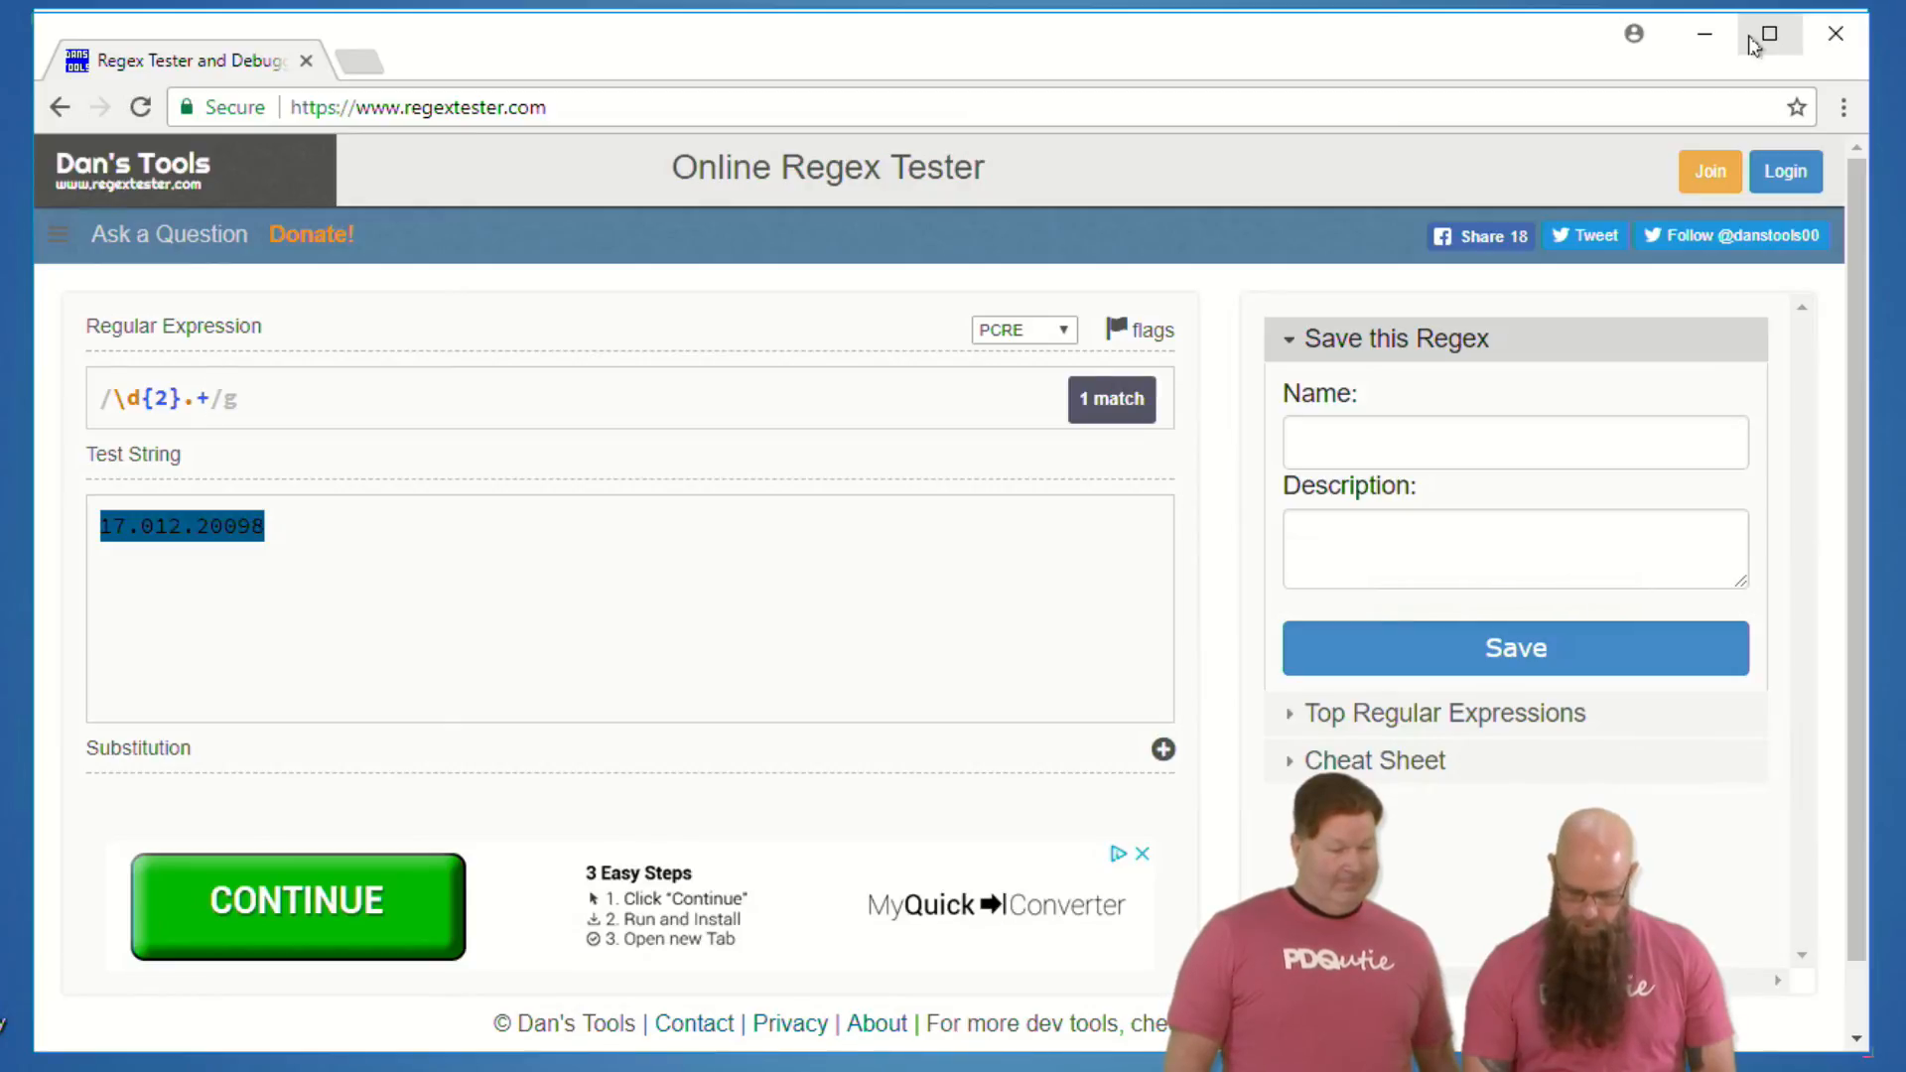
type(".20")
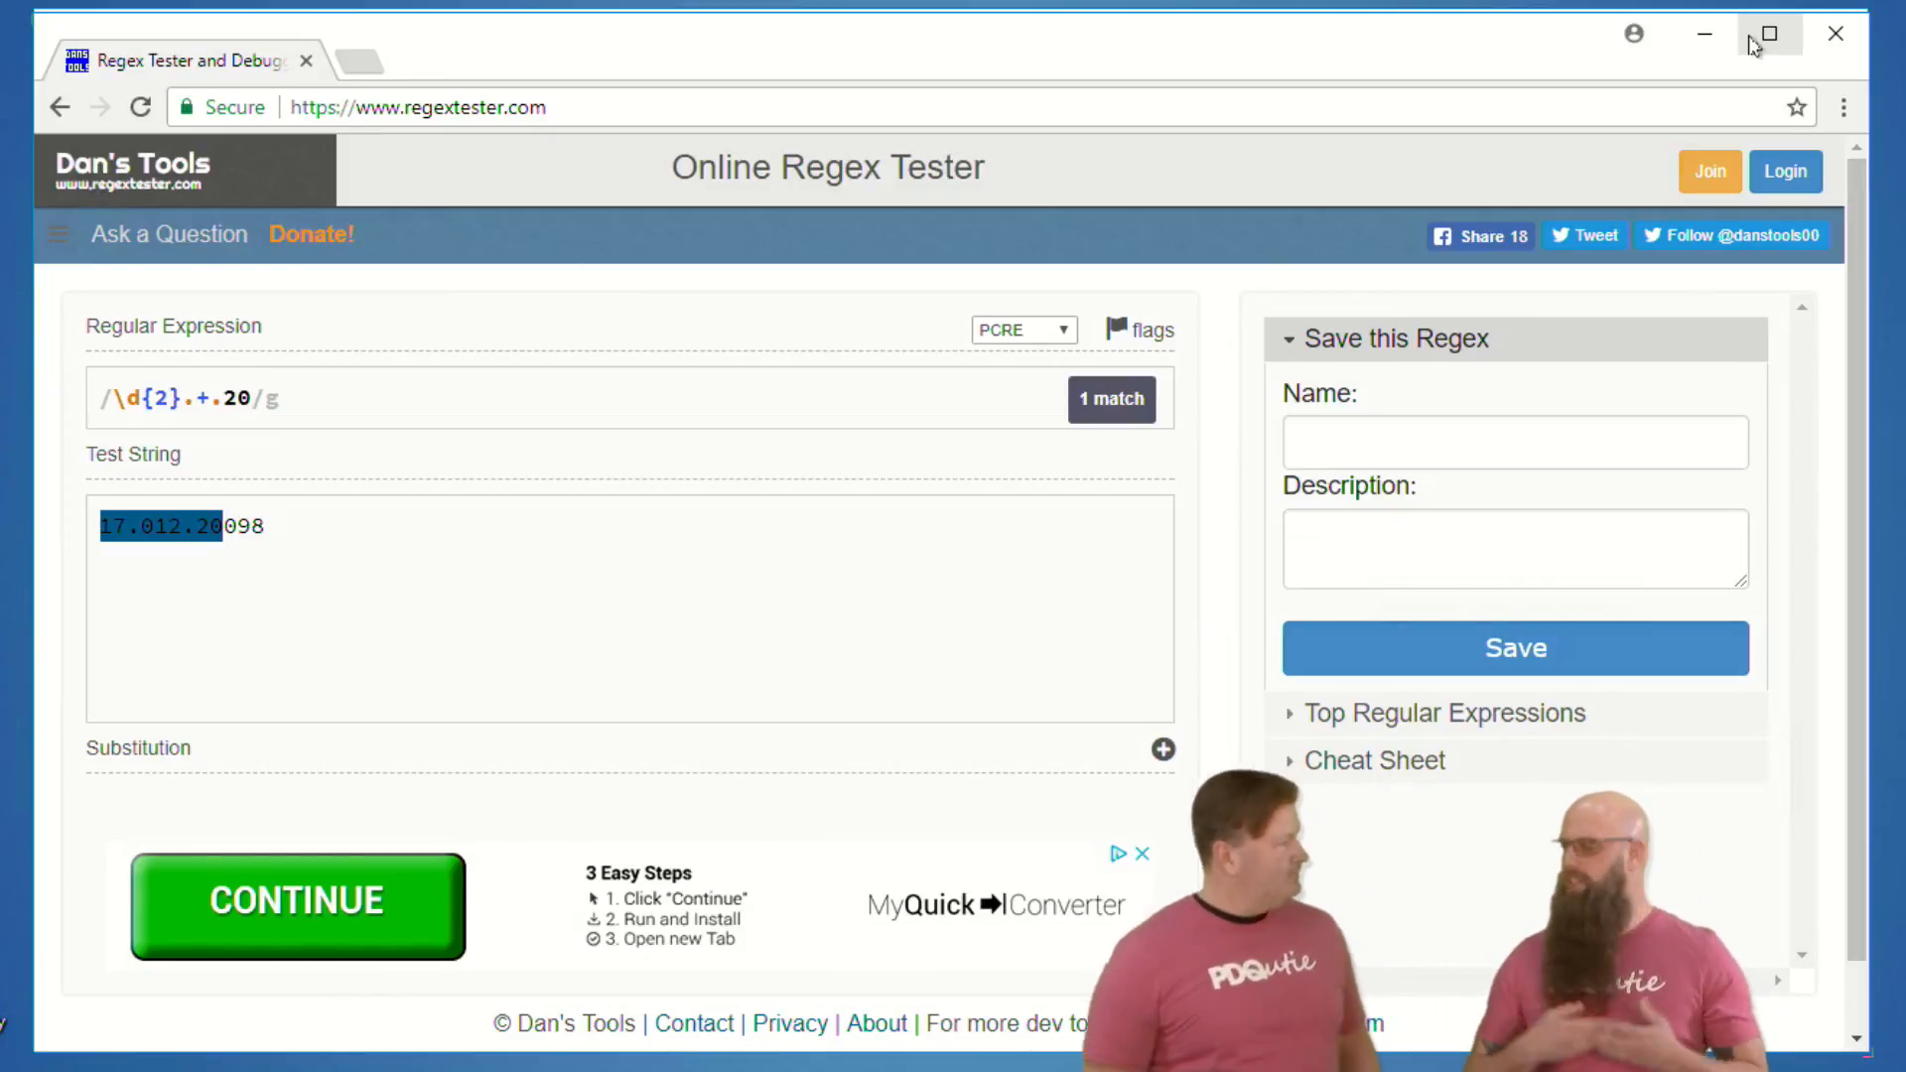
- Change the ending of the regular expression to 30 and edit the test string to 17.012.30098
key("BackSpace")
key("BackSpace")
type("30")
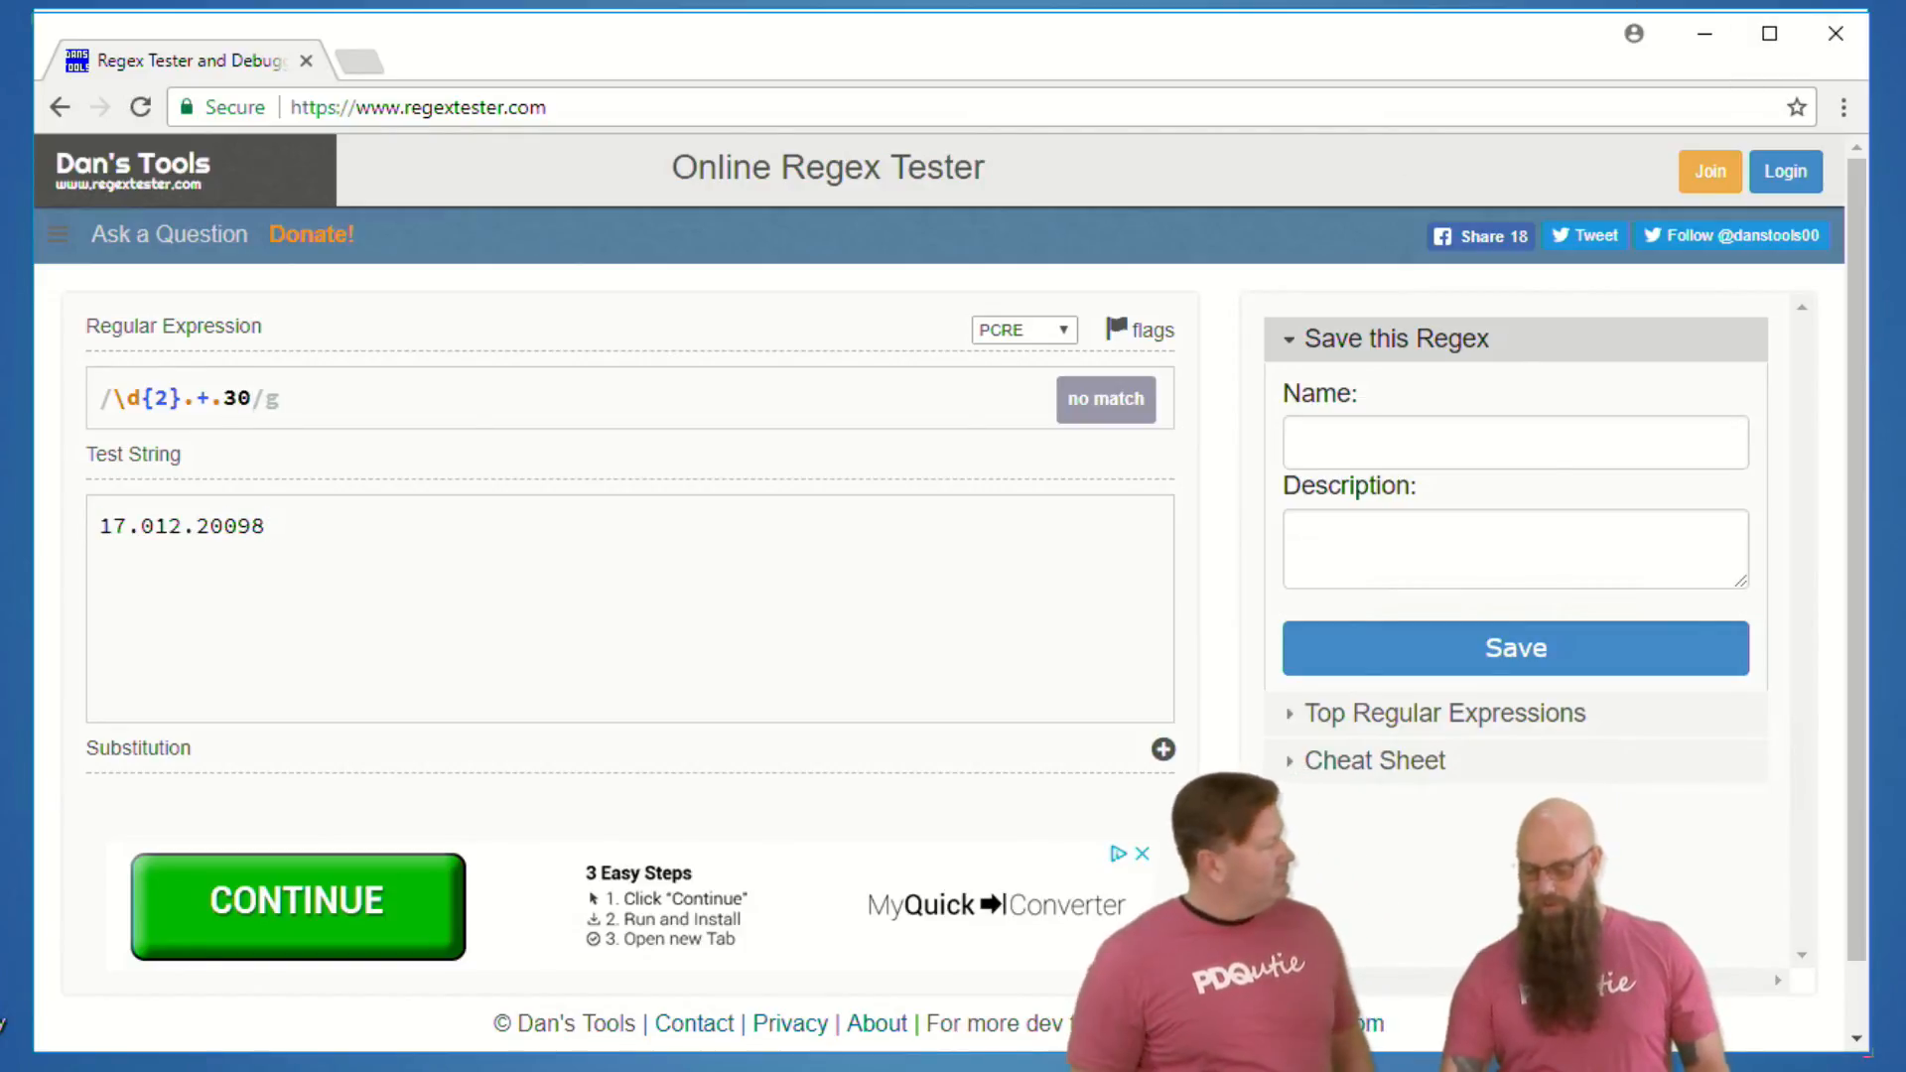
left_click(209, 526)
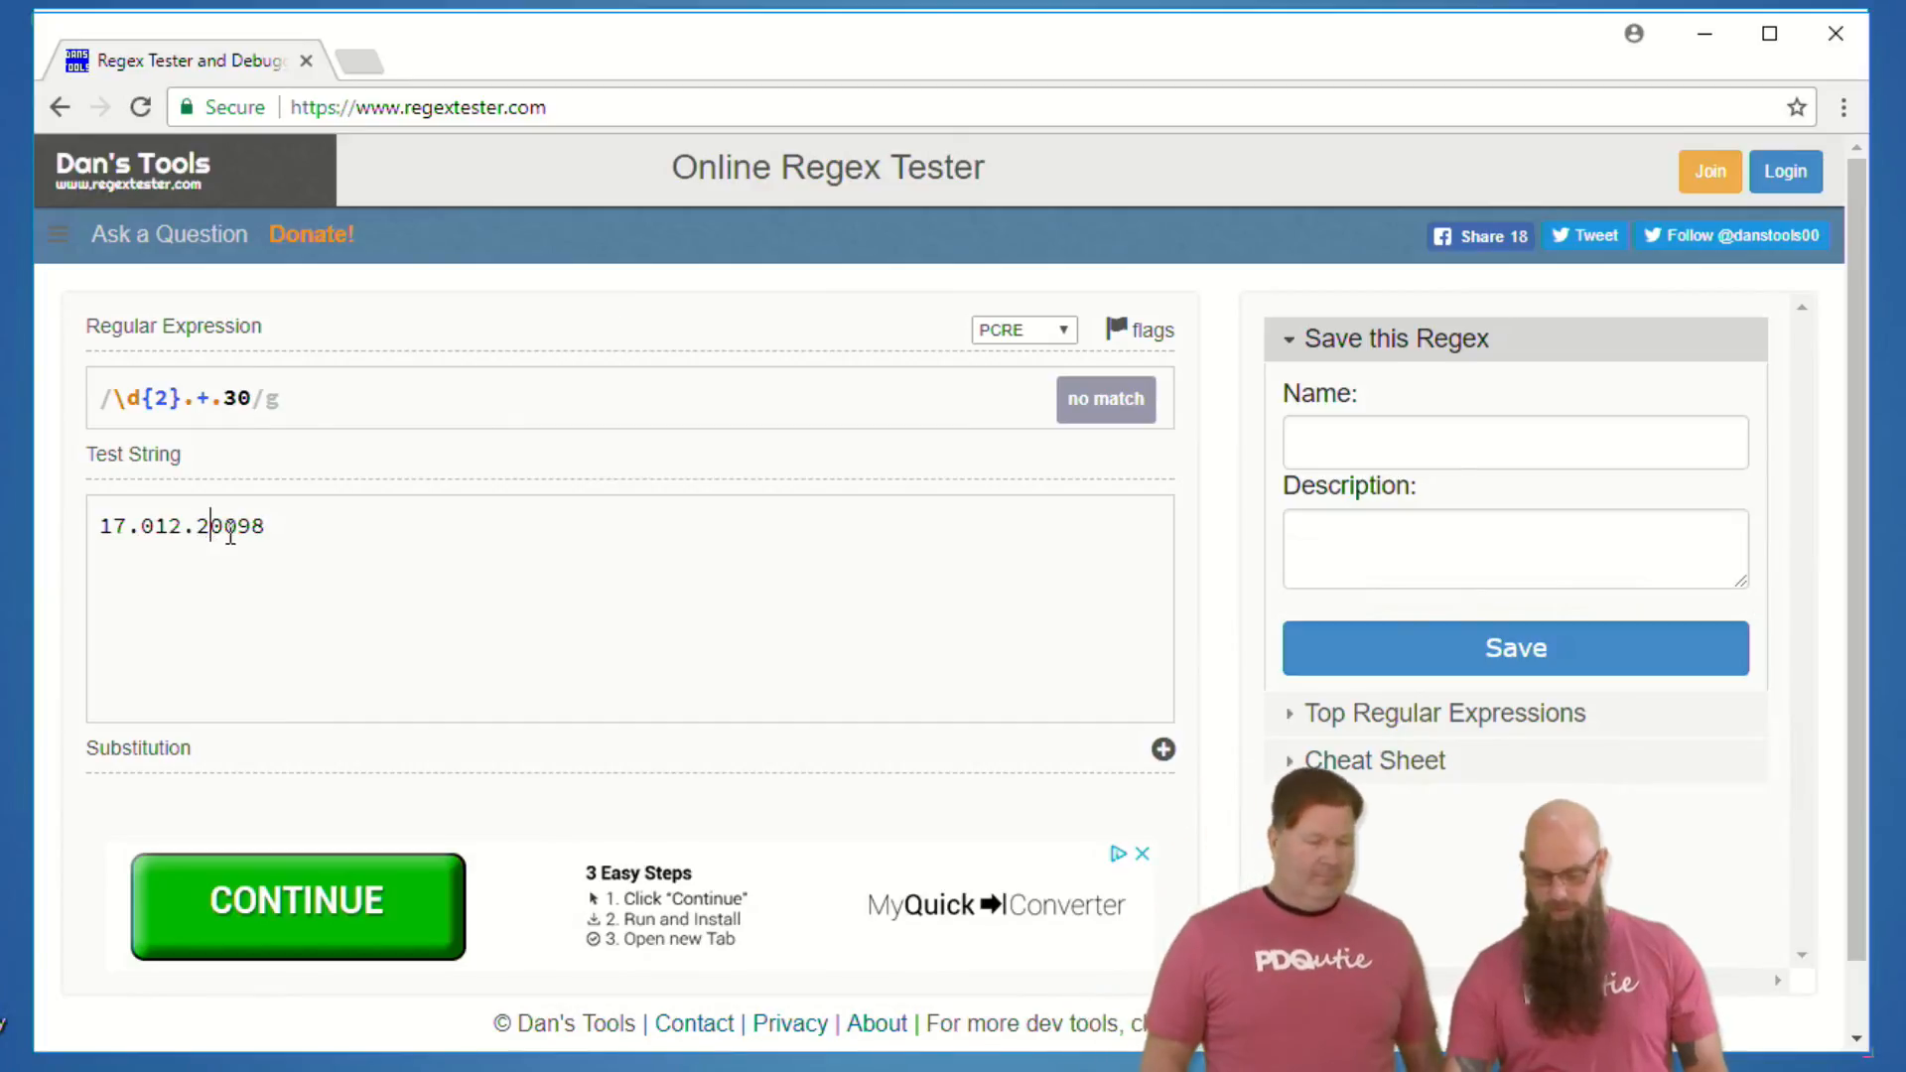
key("BackSpace")
type("3")
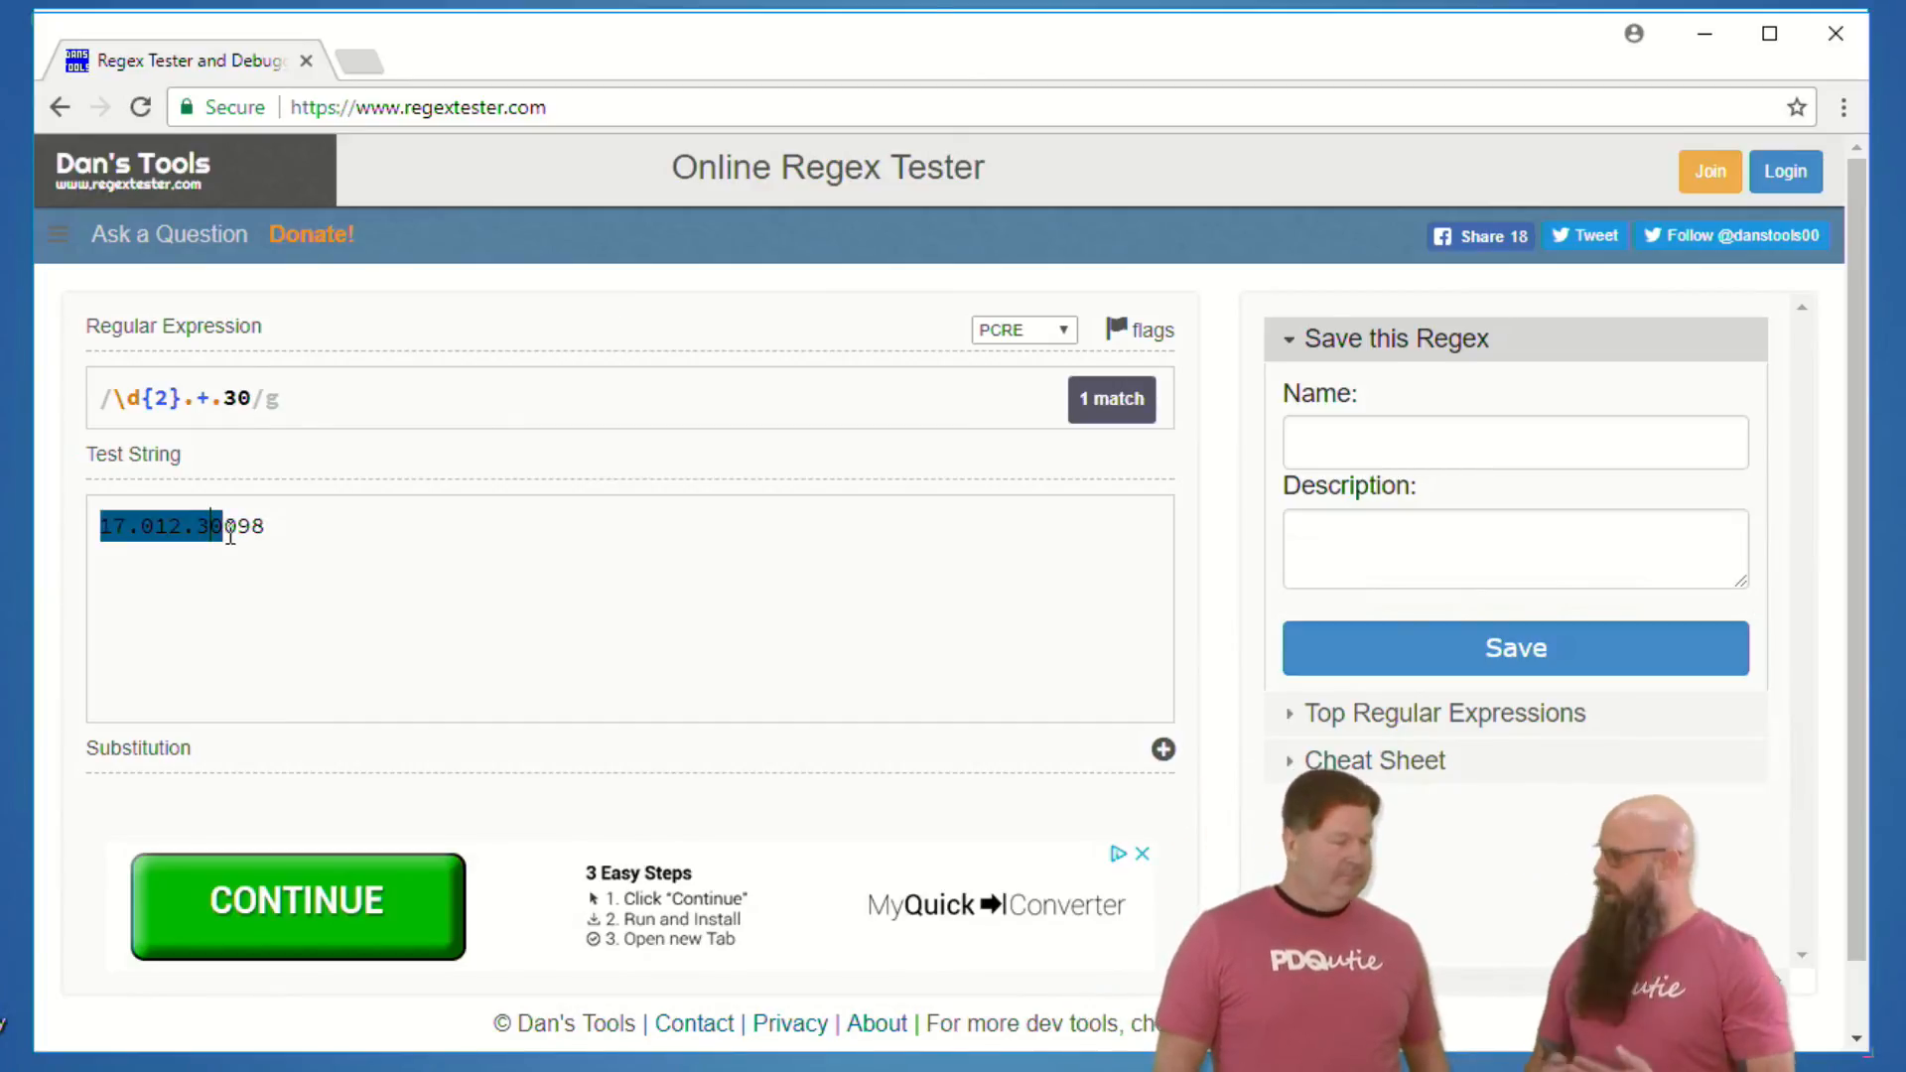